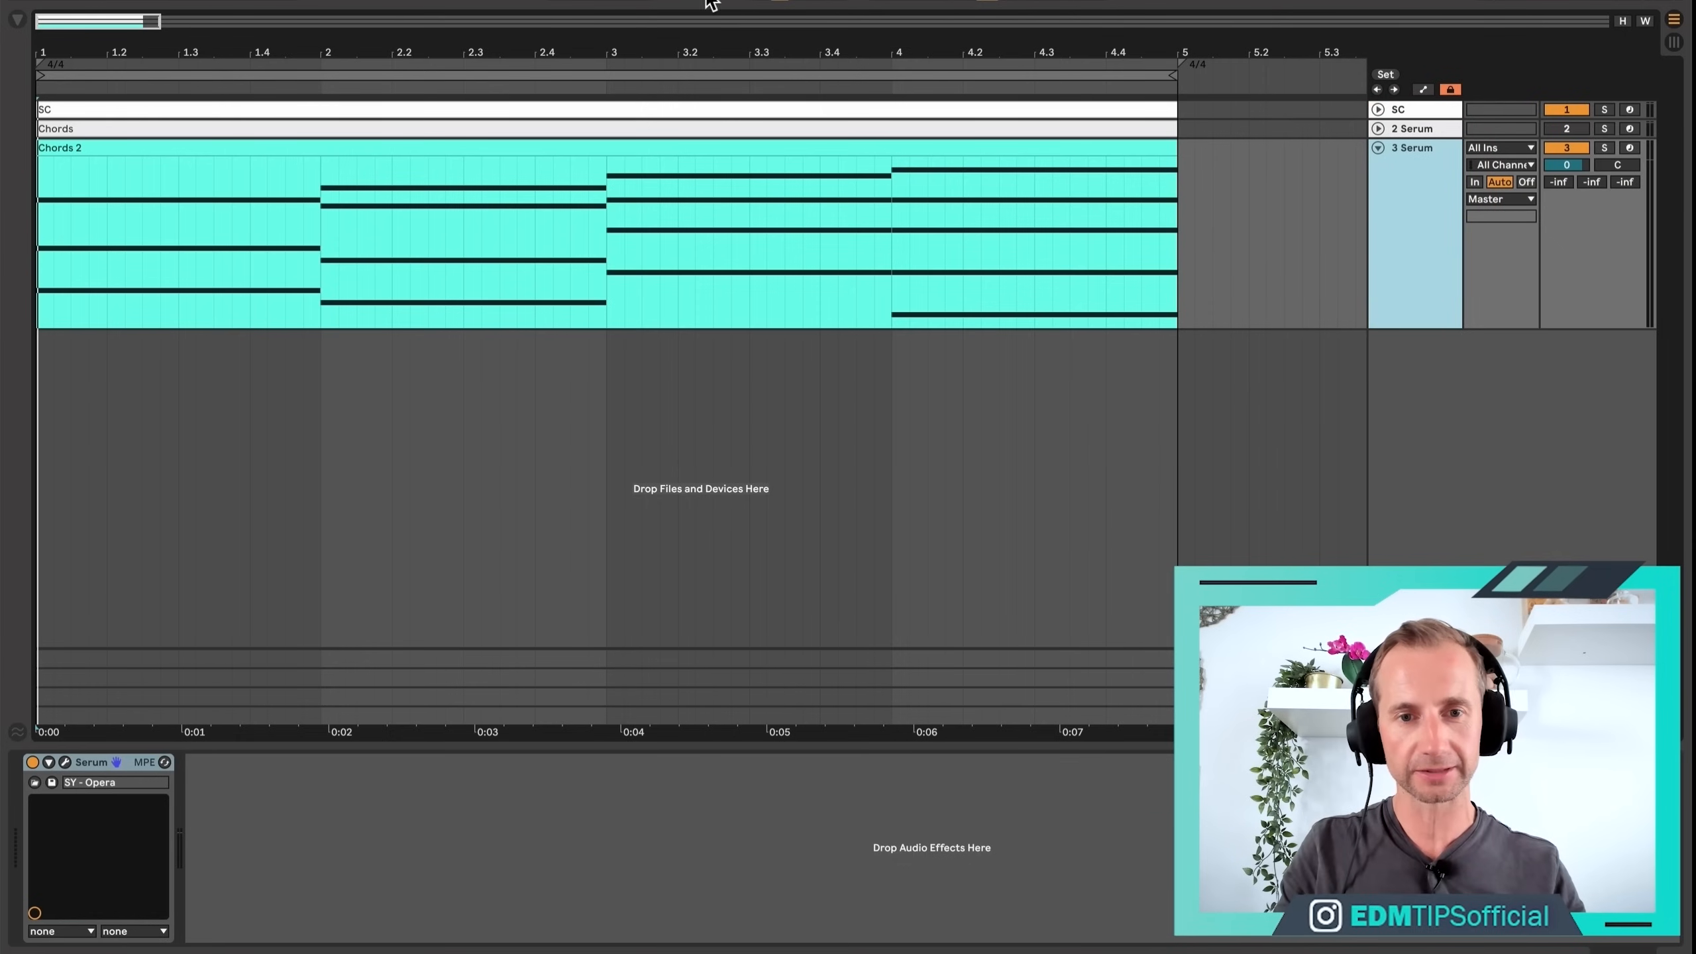
Play back the four-bar chord progression on the 3 Serum track.
{"action": "key", "text": "space"}
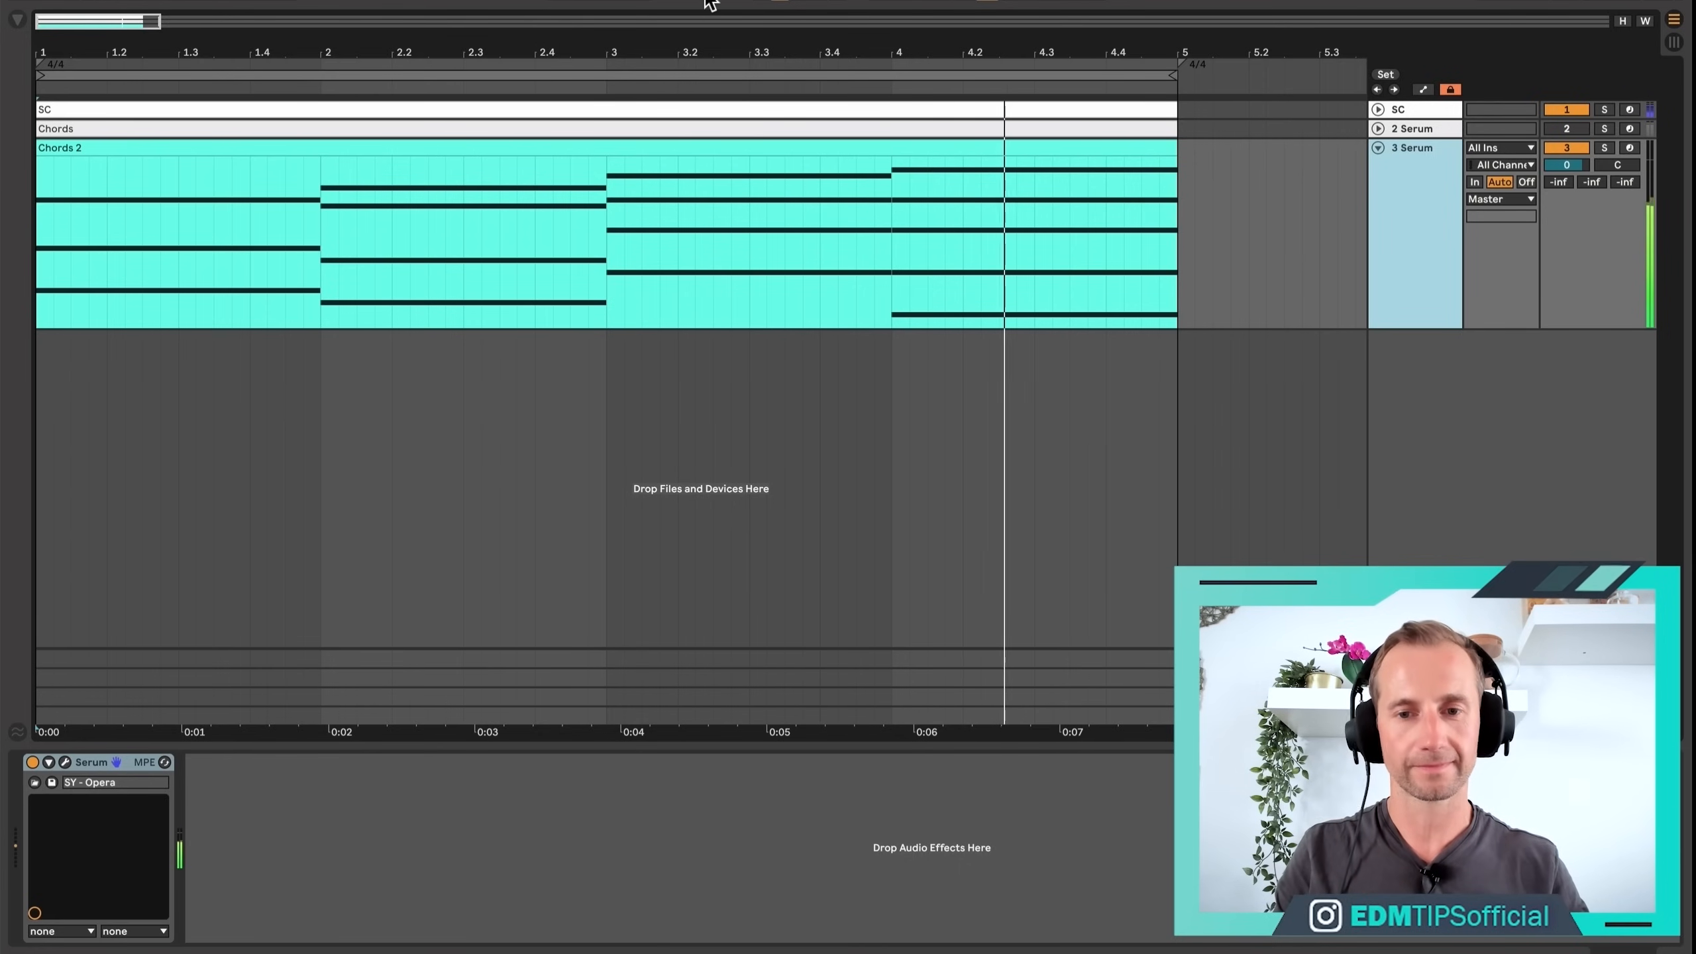
{"action": "key", "text": "space"}
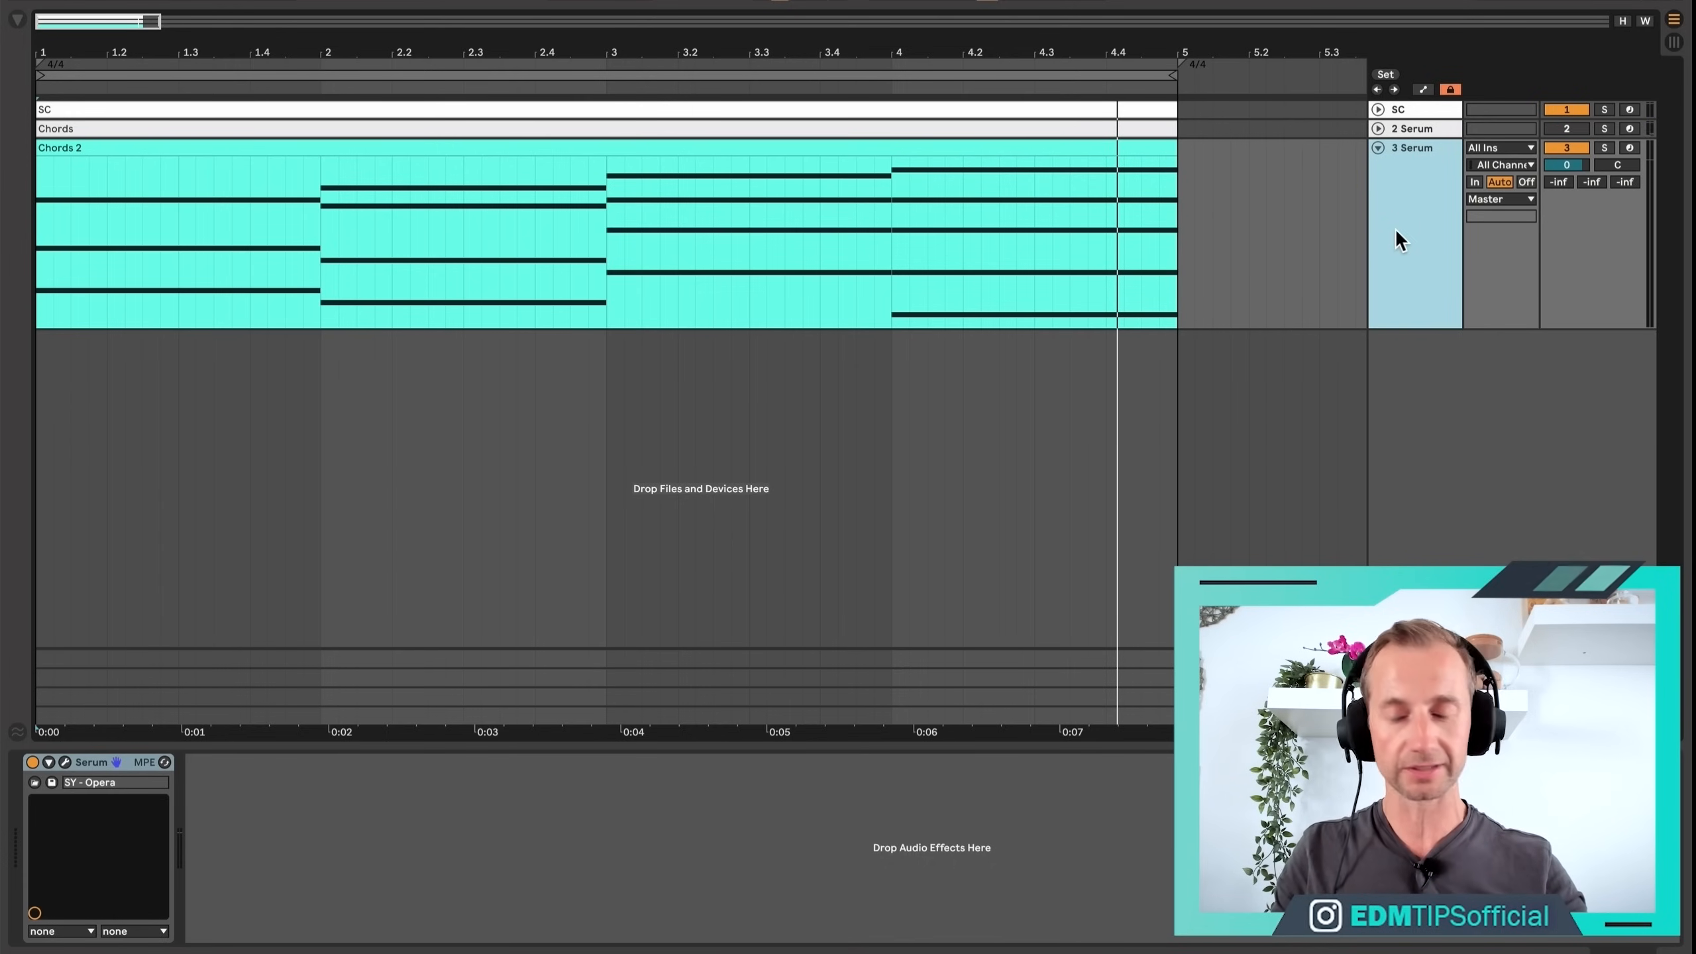
Add an audio track below 3 Serum and set its input to 3-Serum.
{"action": "key", "text": "super+t"}
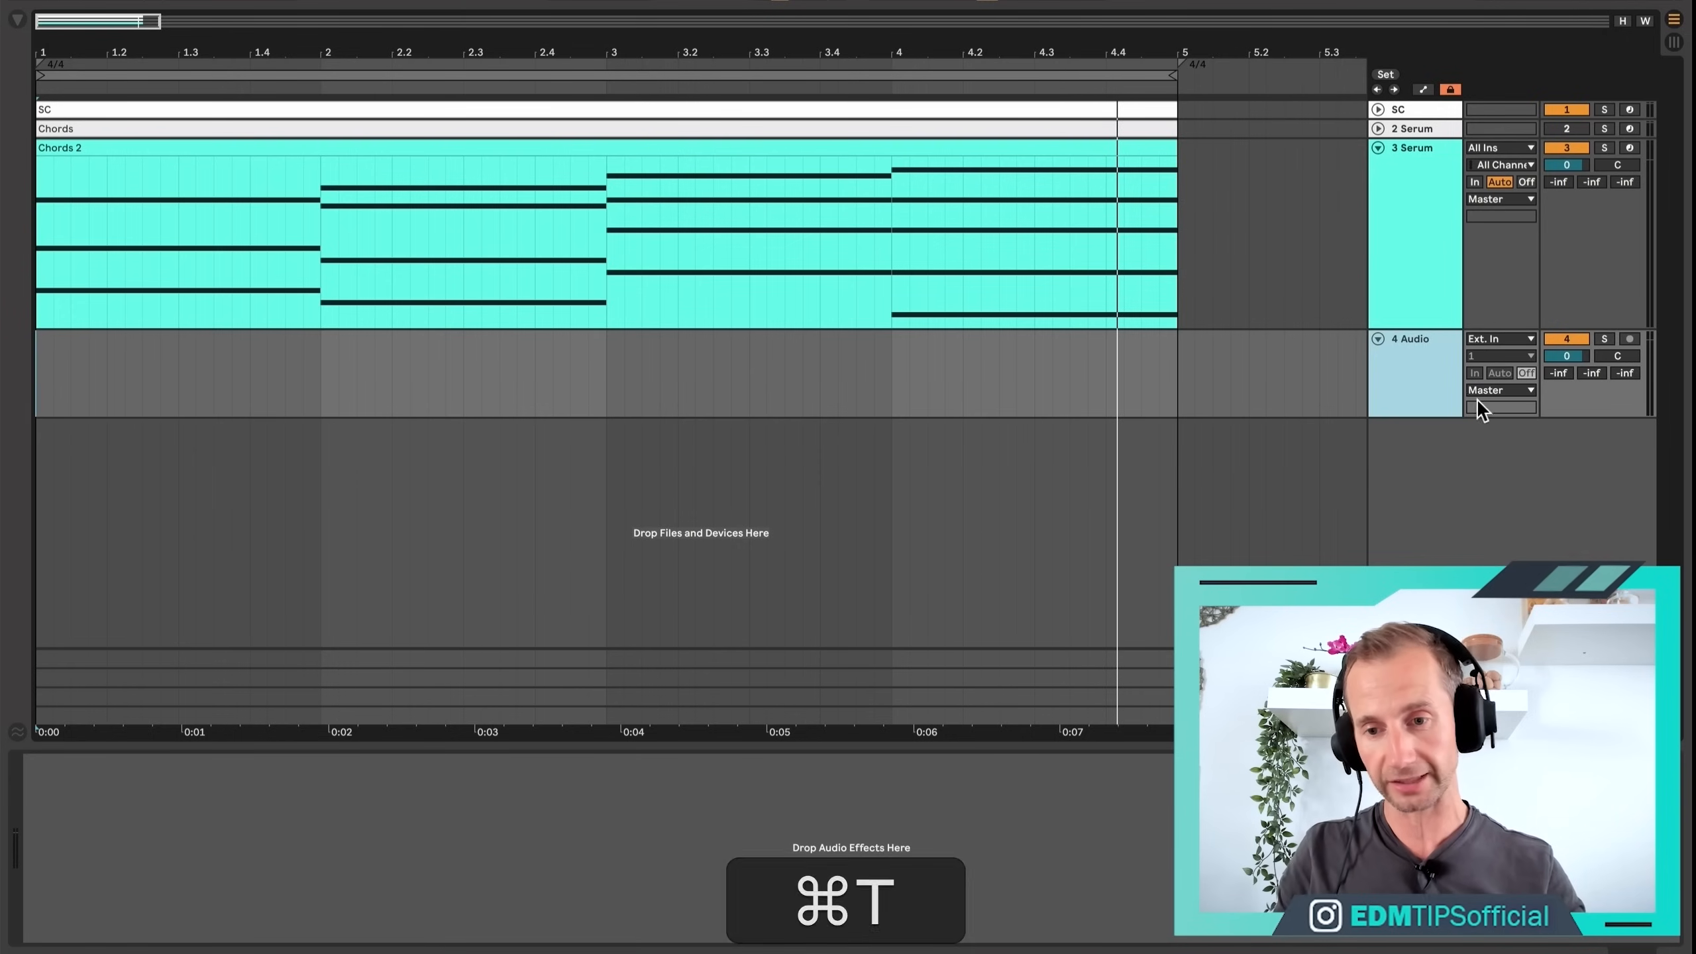
{"action": "left_click", "coordinate": [1506, 339]}
{"action": "left_click", "coordinate": [1495, 439]}
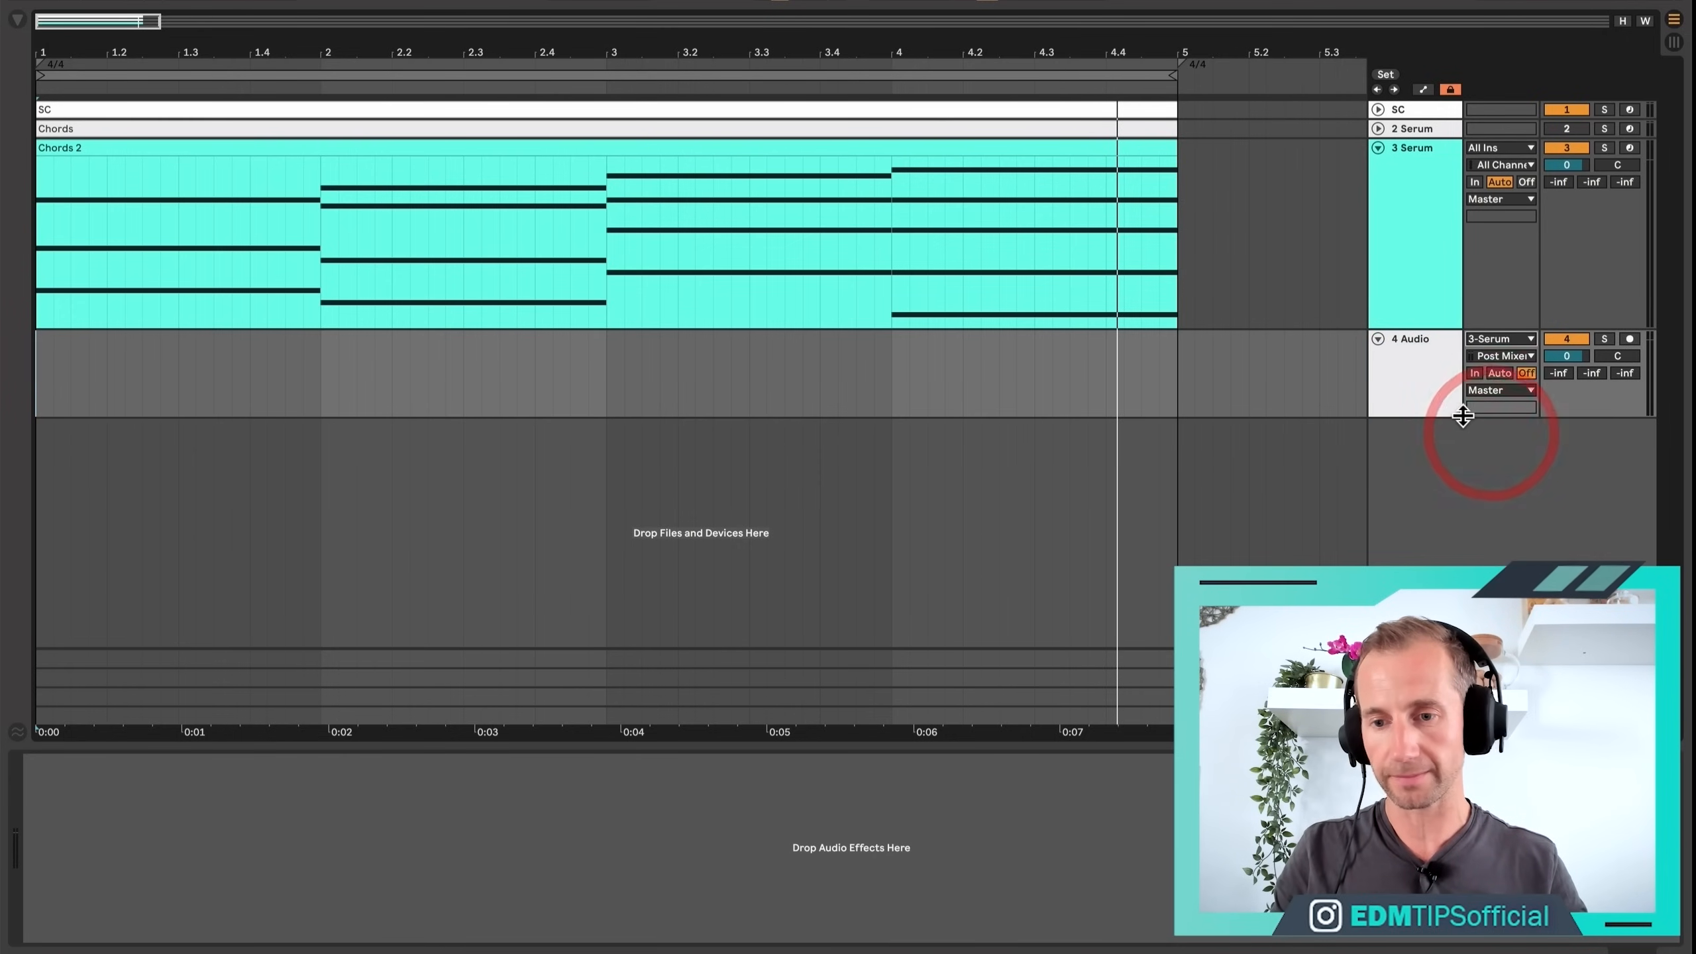
Make the 4 Audio track taller, arm it, and record the four bars of Serum chords into it.
{"action": "left_click_drag", "start_coordinate": [1460, 416], "coordinate": [1461, 507]}
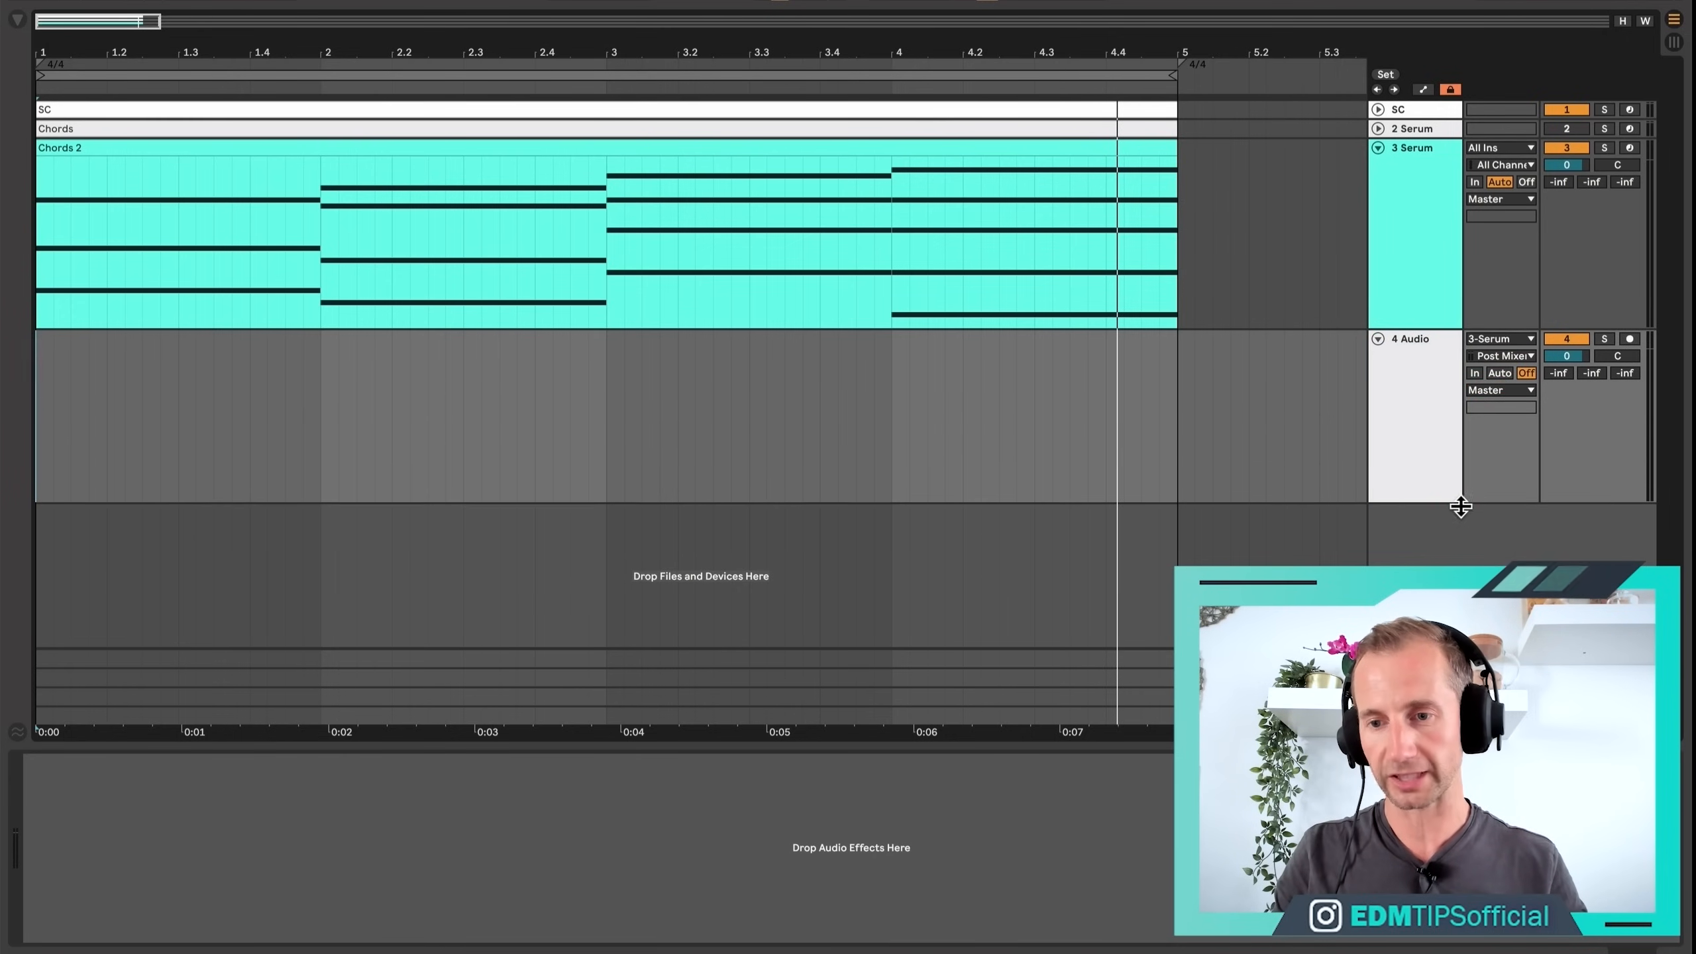
{"action": "left_click", "coordinate": [1631, 340]}
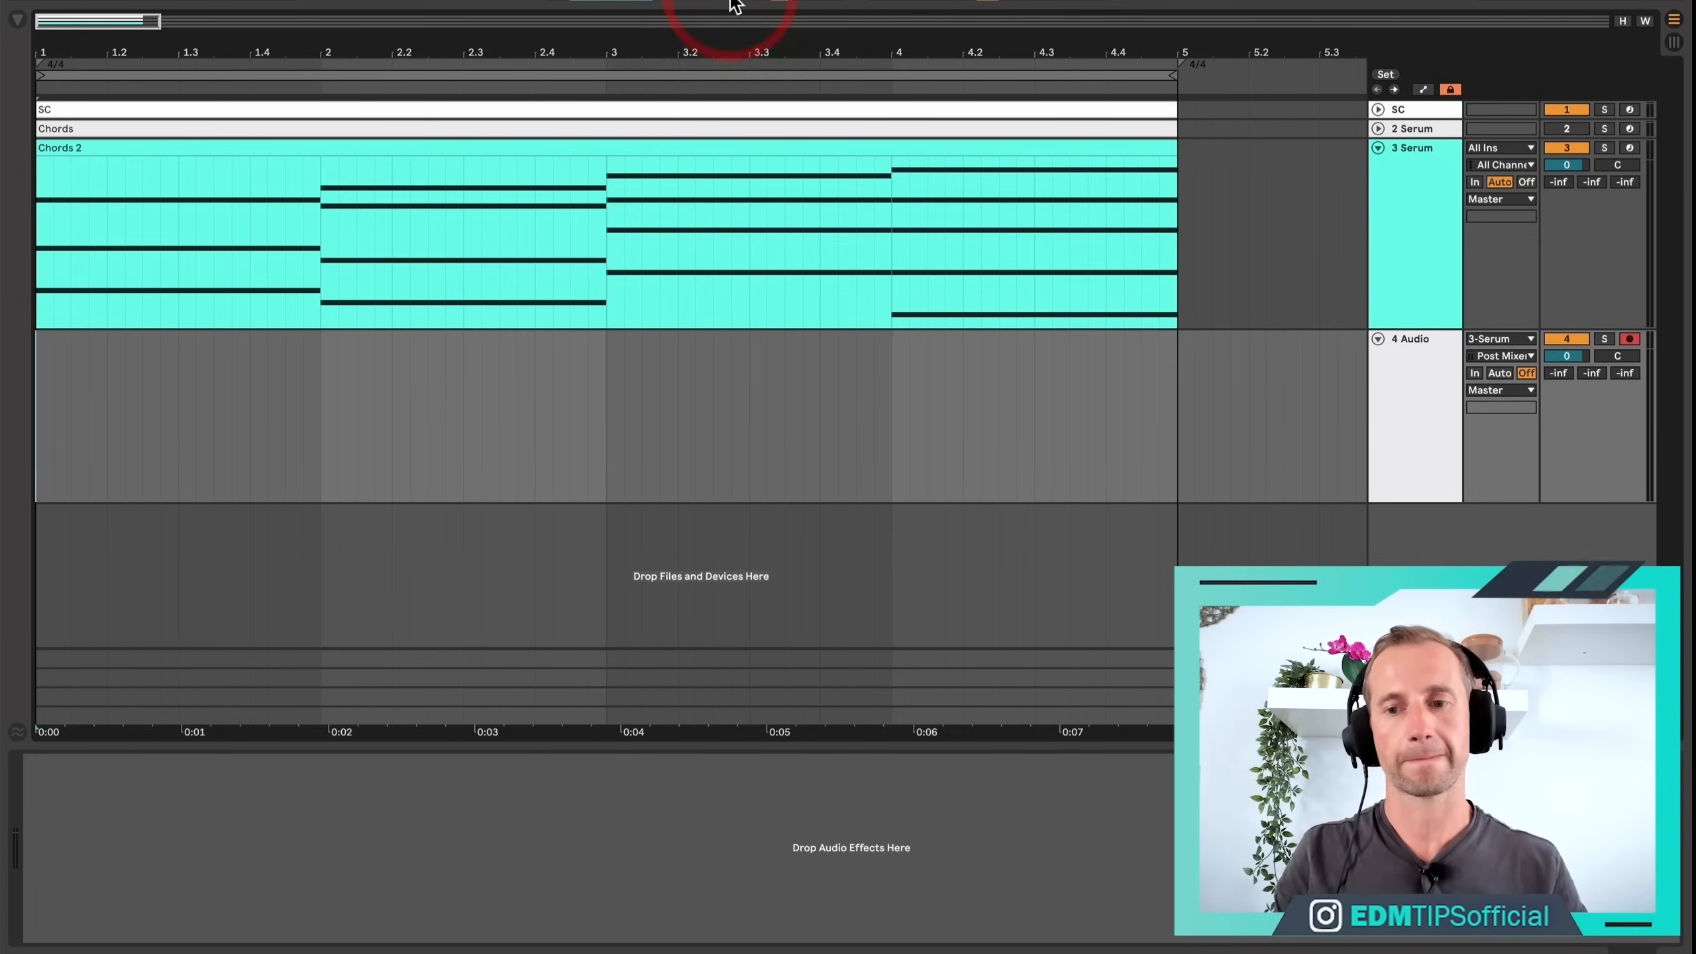
{"action": "left_click", "coordinate": [735, 4]}
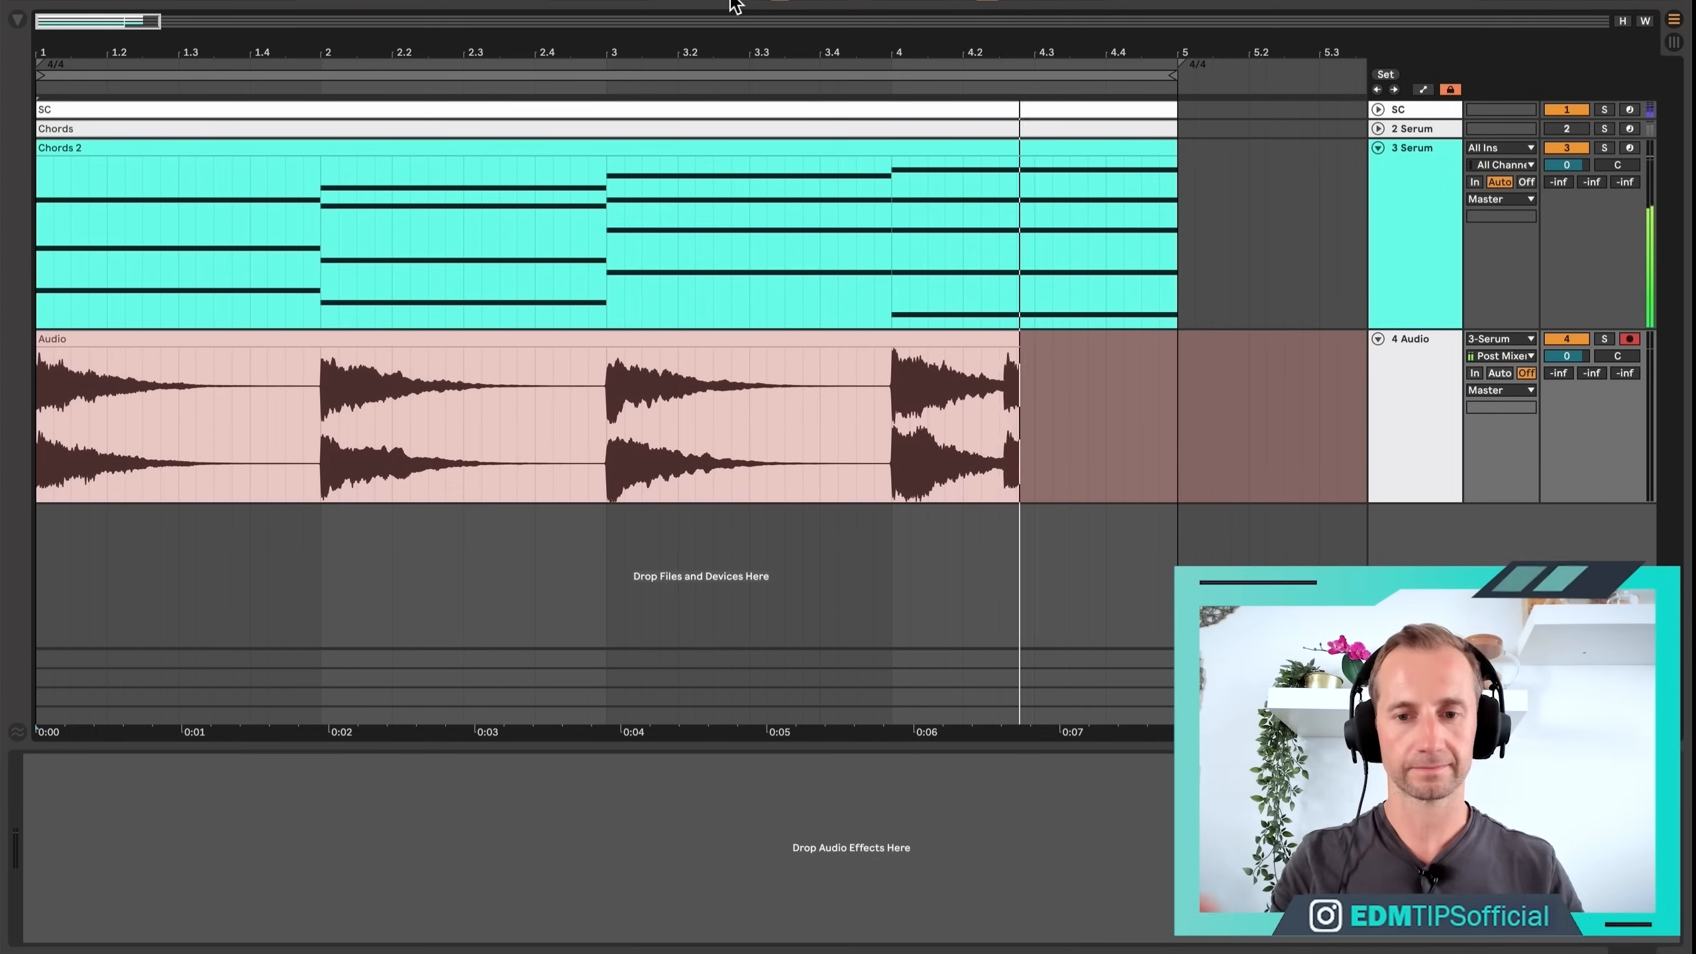
{"action": "key", "text": "space"}
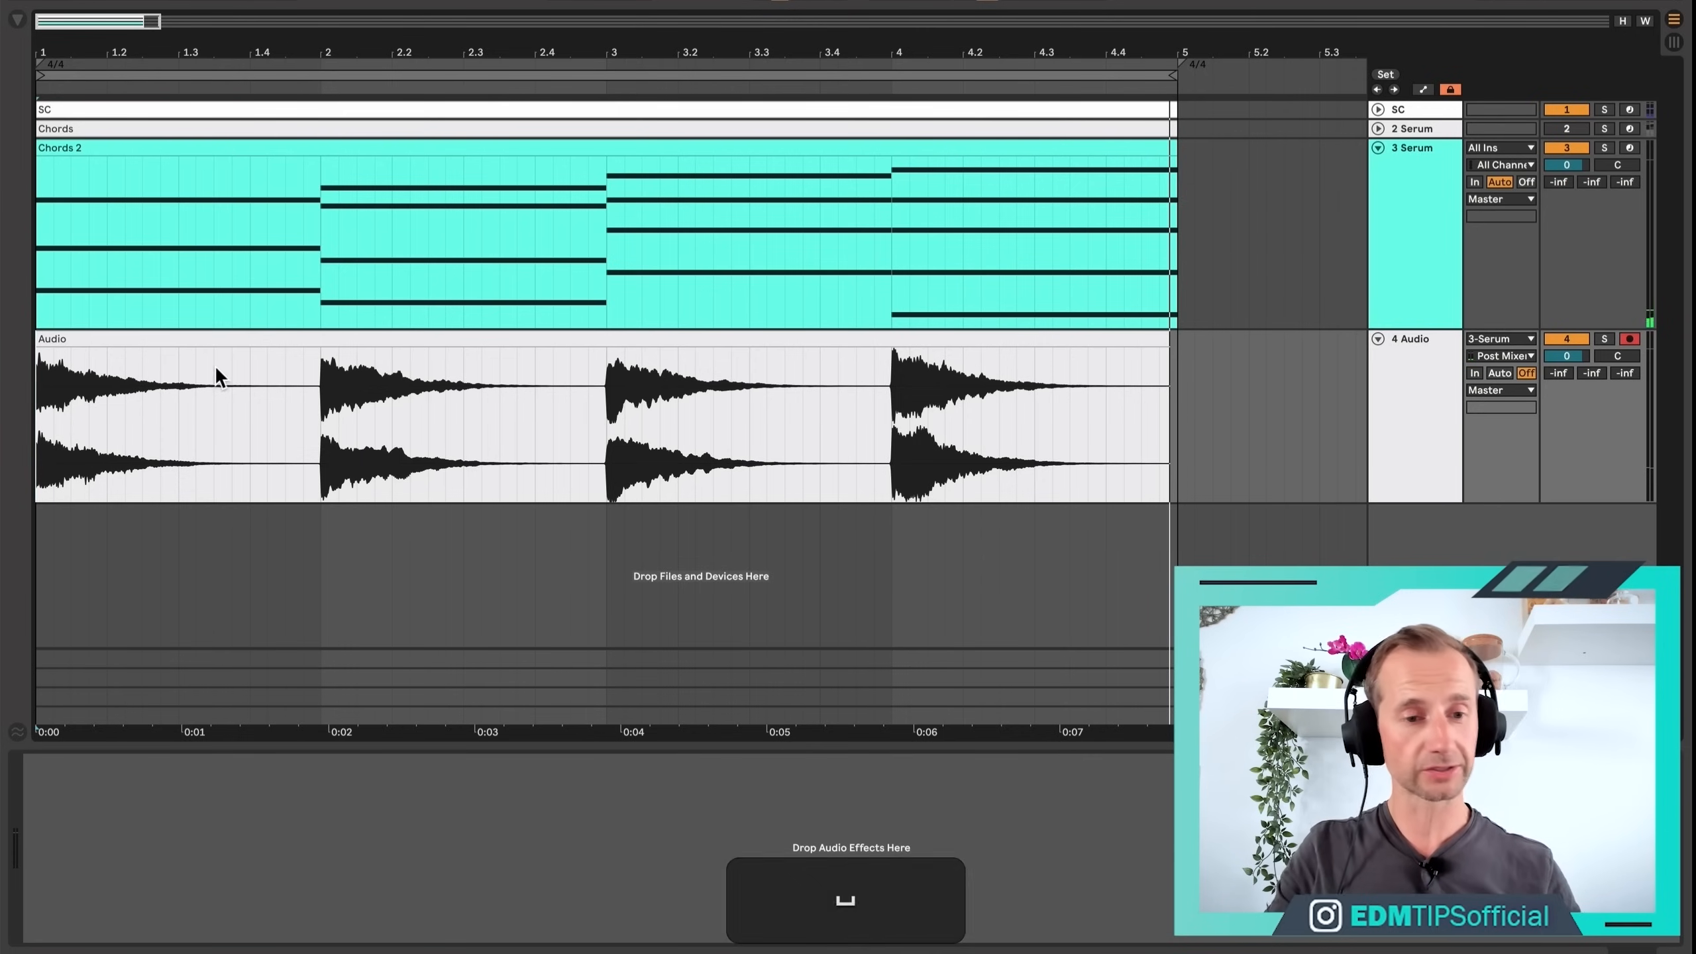
Split the recorded clip on 4 Audio at bars 2, 3 and 4, giving each chord its own clip.
{"action": "key", "text": "super+e"}
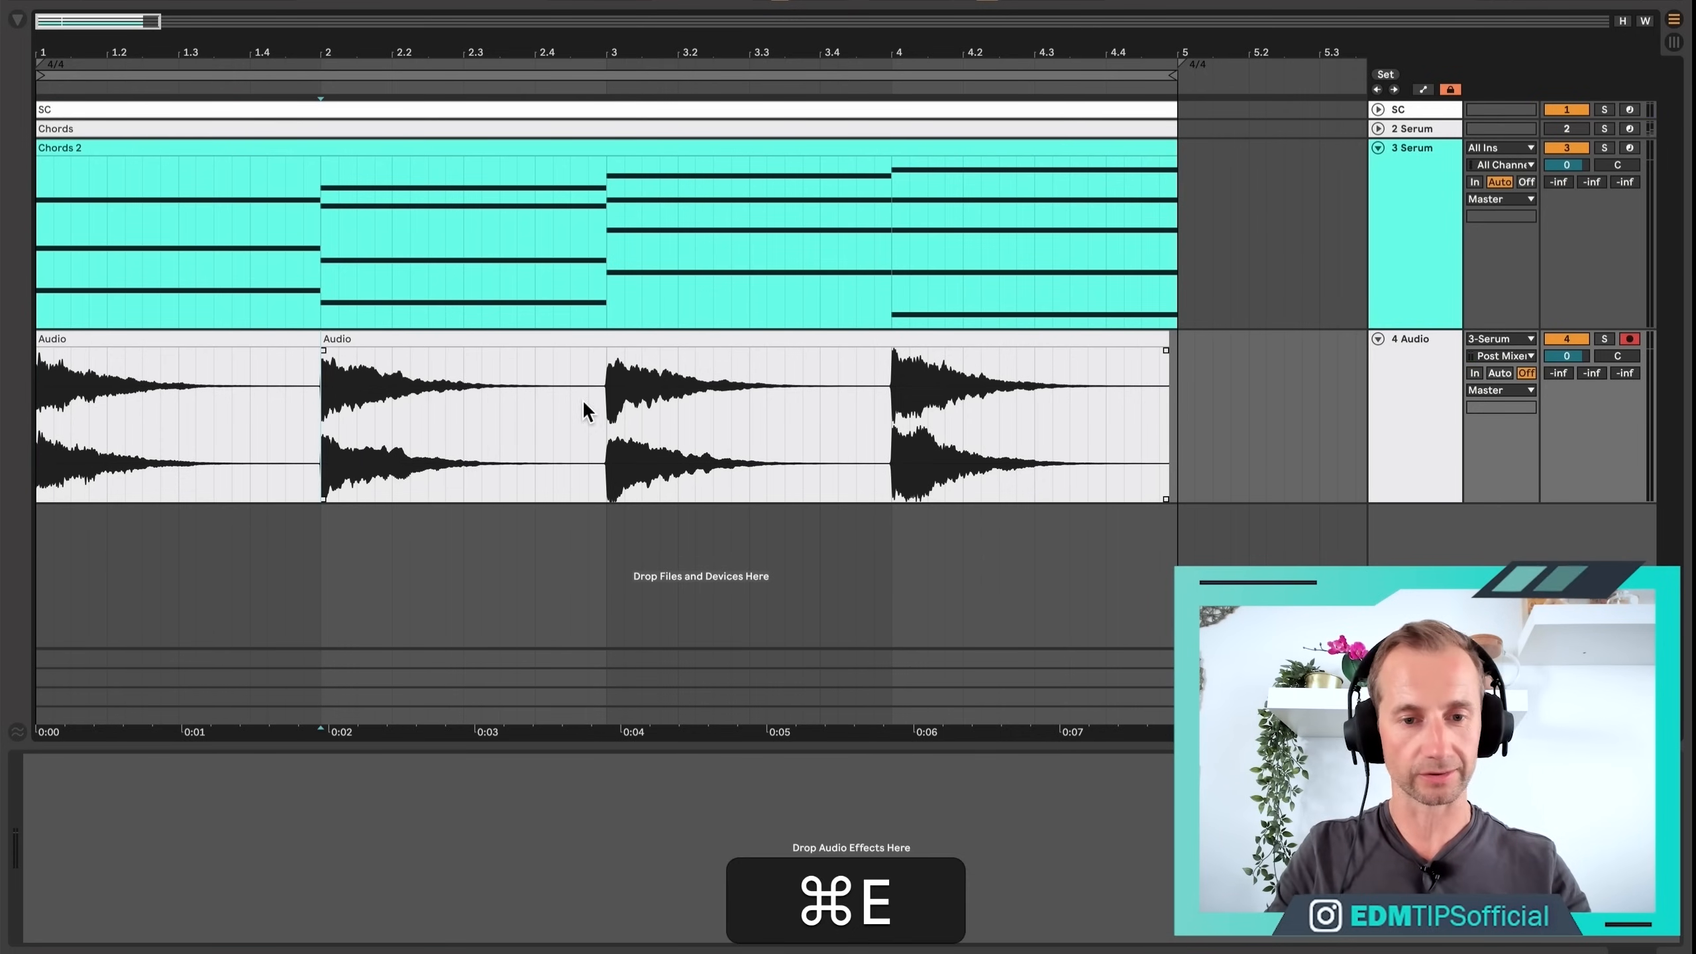
{"action": "left_click", "coordinate": [605, 399]}
{"action": "key", "text": "super+e"}
{"action": "left_click", "coordinate": [892, 399]}
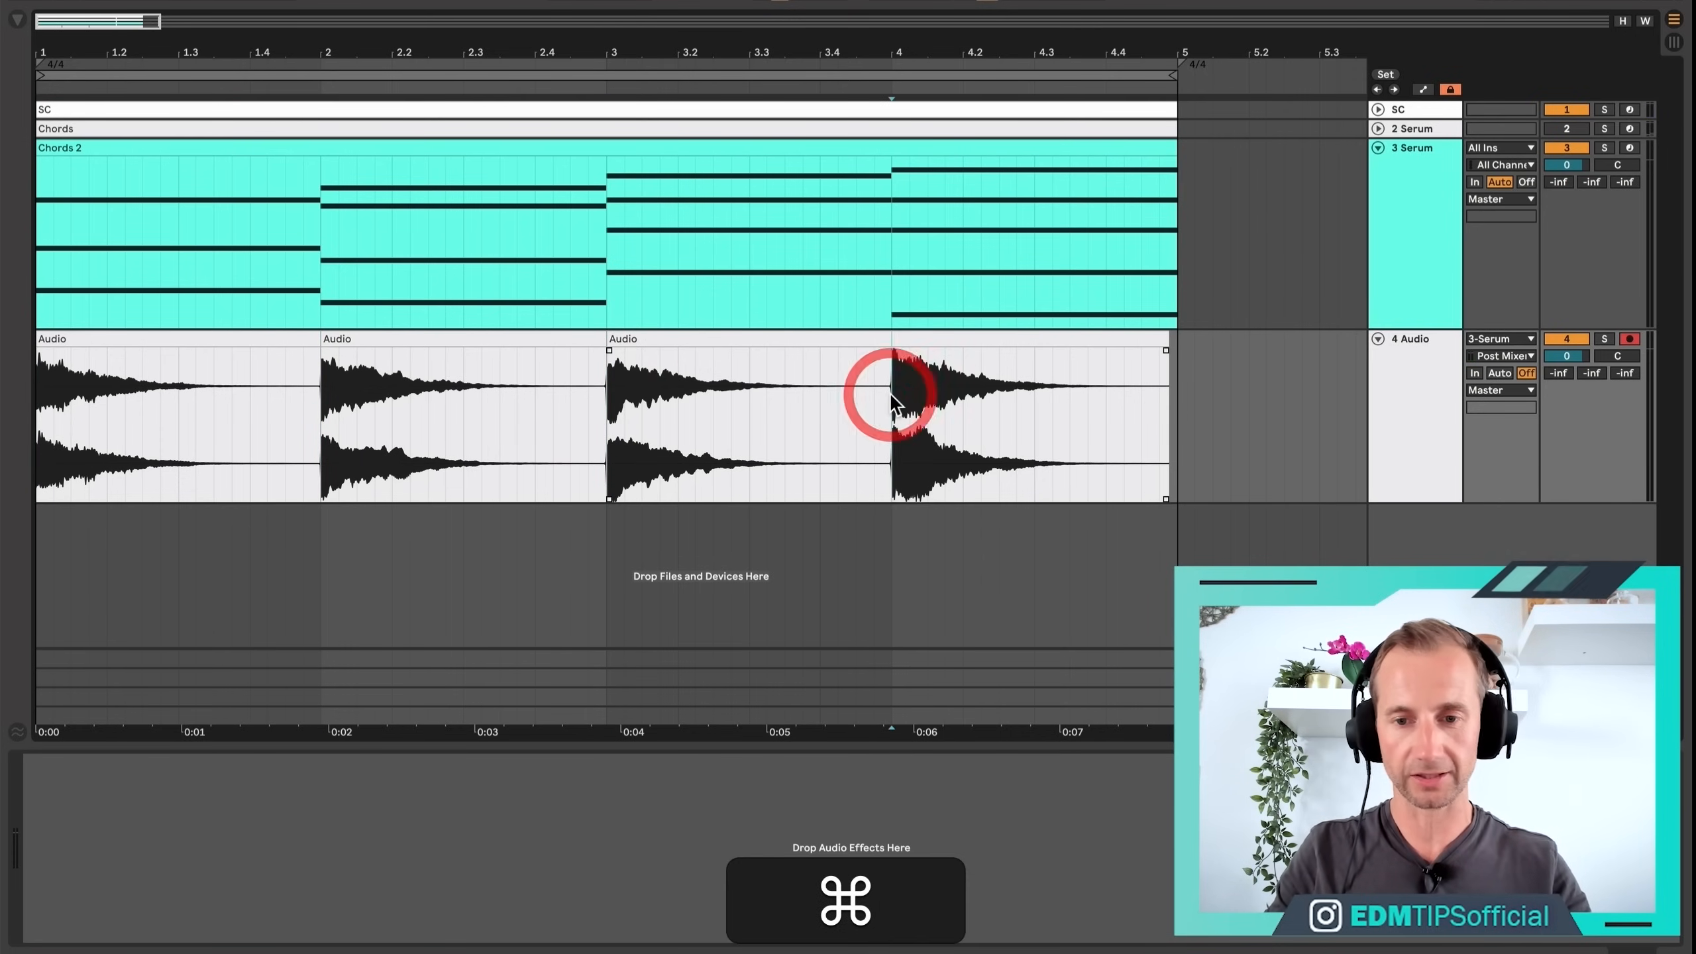
{"action": "key", "text": "super+e"}
{"action": "left_click_drag", "start_coordinate": [1165, 341], "coordinate": [1174, 341]}
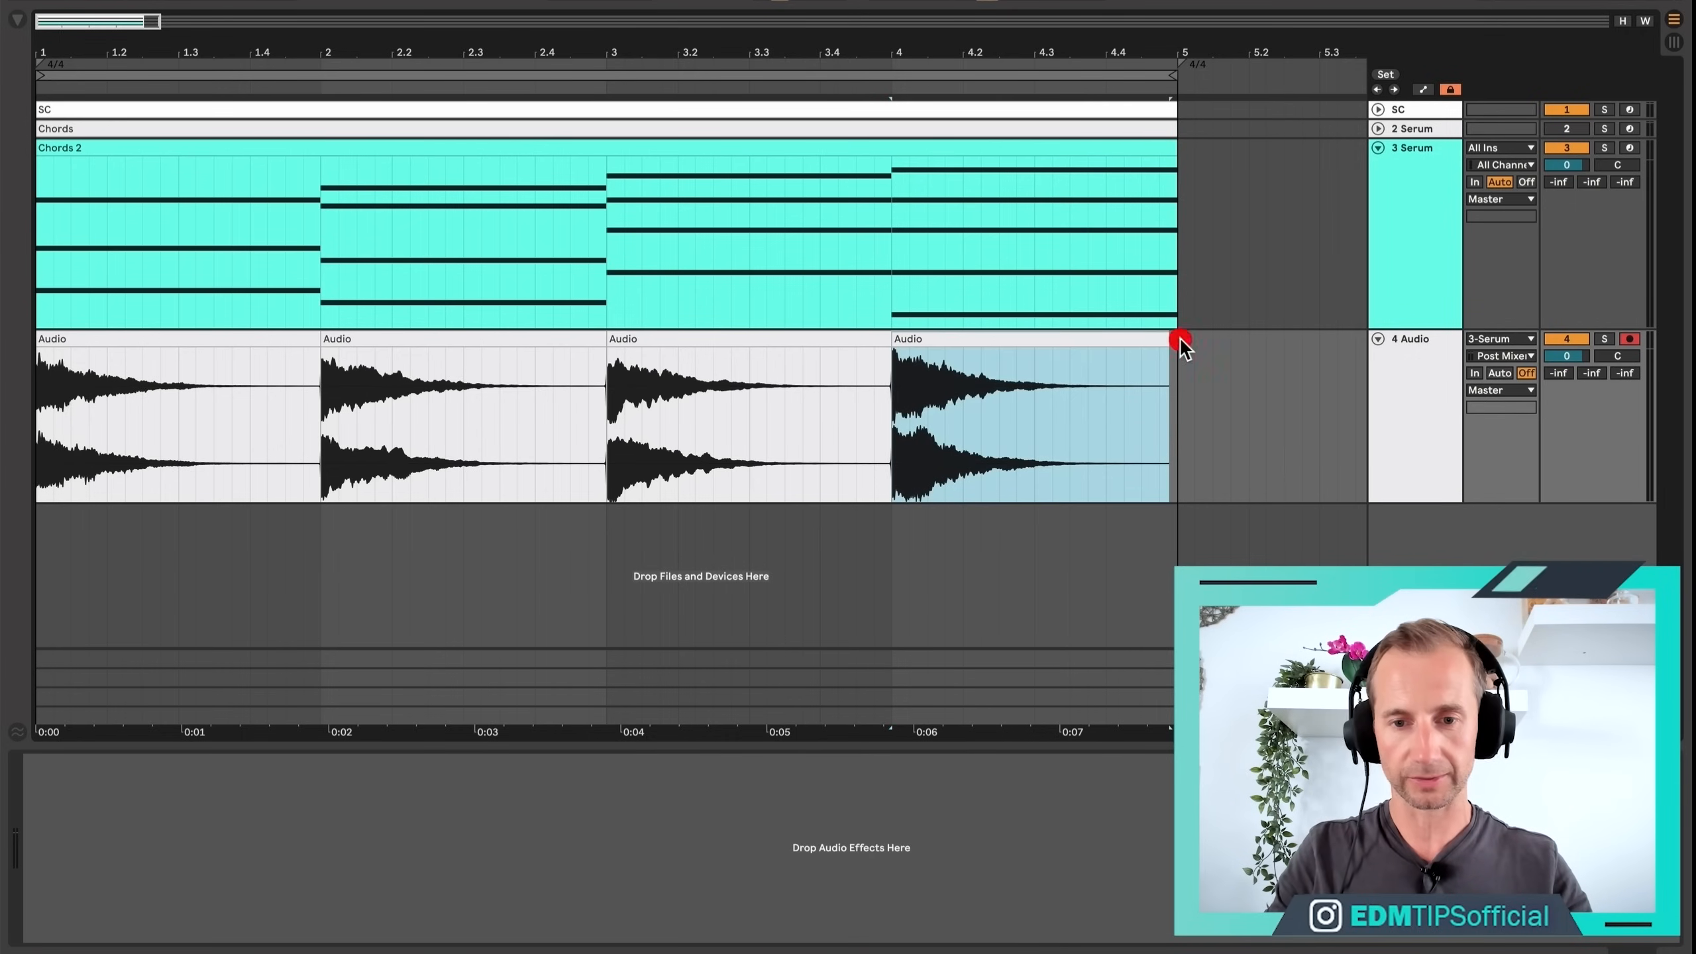
{"action": "left_click", "coordinate": [1064, 335]}
Reverse each of the four chord clips on 4 Audio and shift the last one to end at bar 5.
{"action": "left_click", "coordinate": [163, 337]}
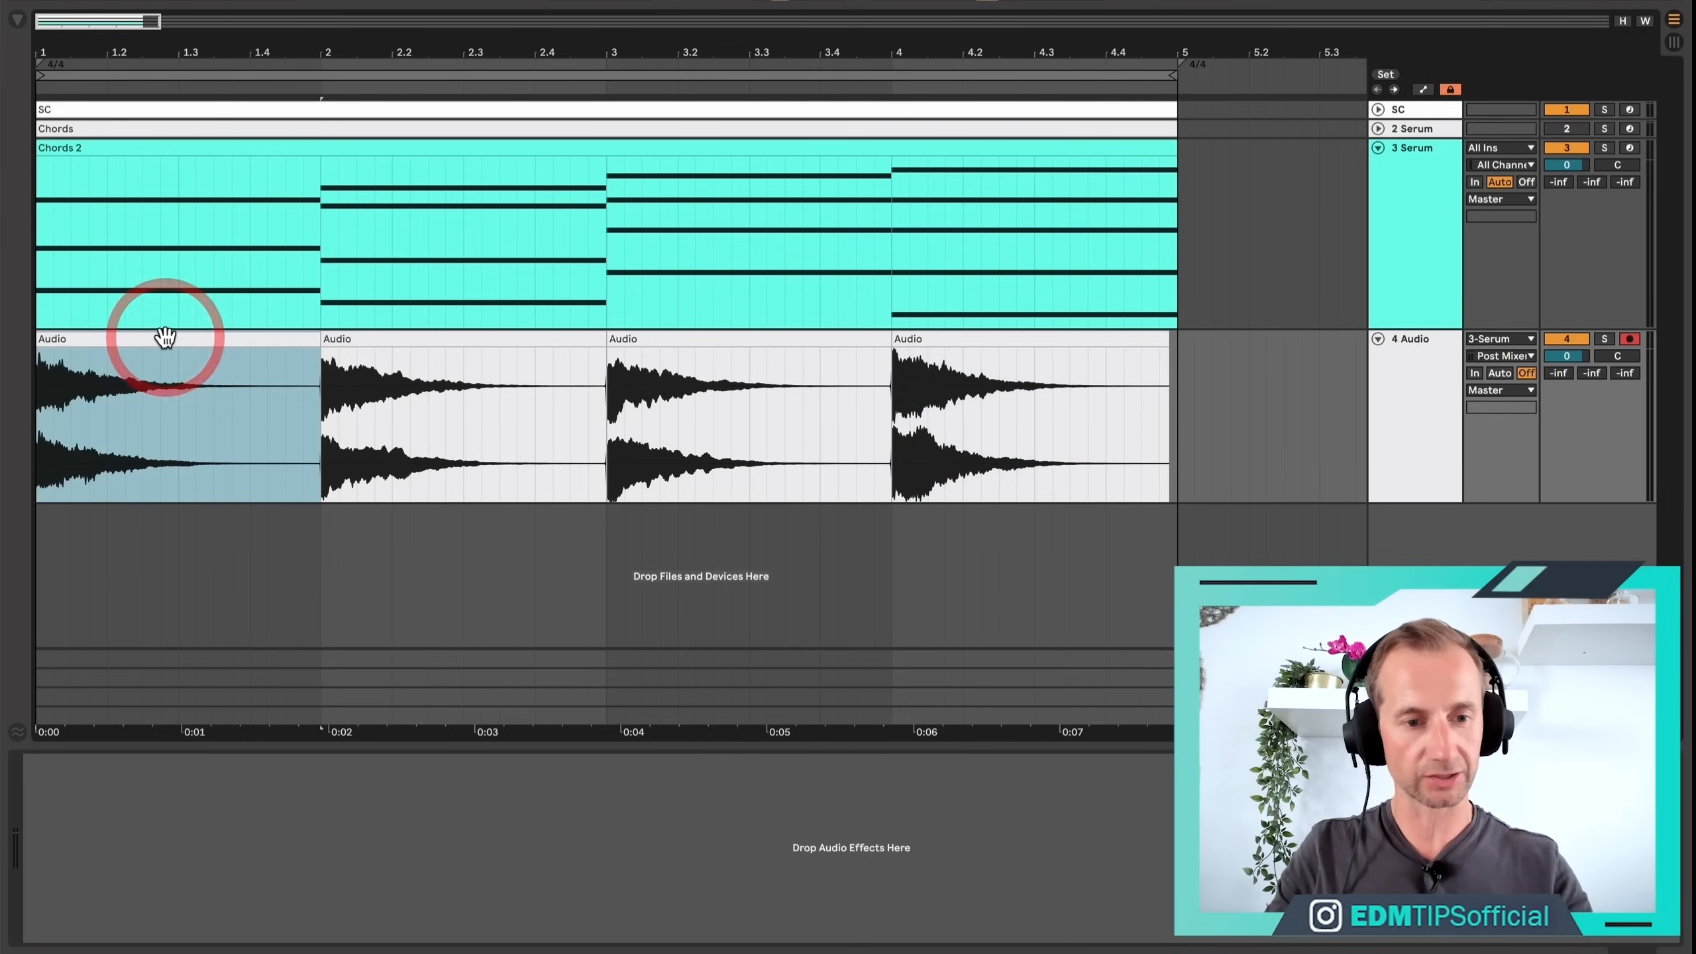
{"action": "key", "text": "r"}
{"action": "left_click", "coordinate": [399, 334]}
{"action": "key", "text": "r"}
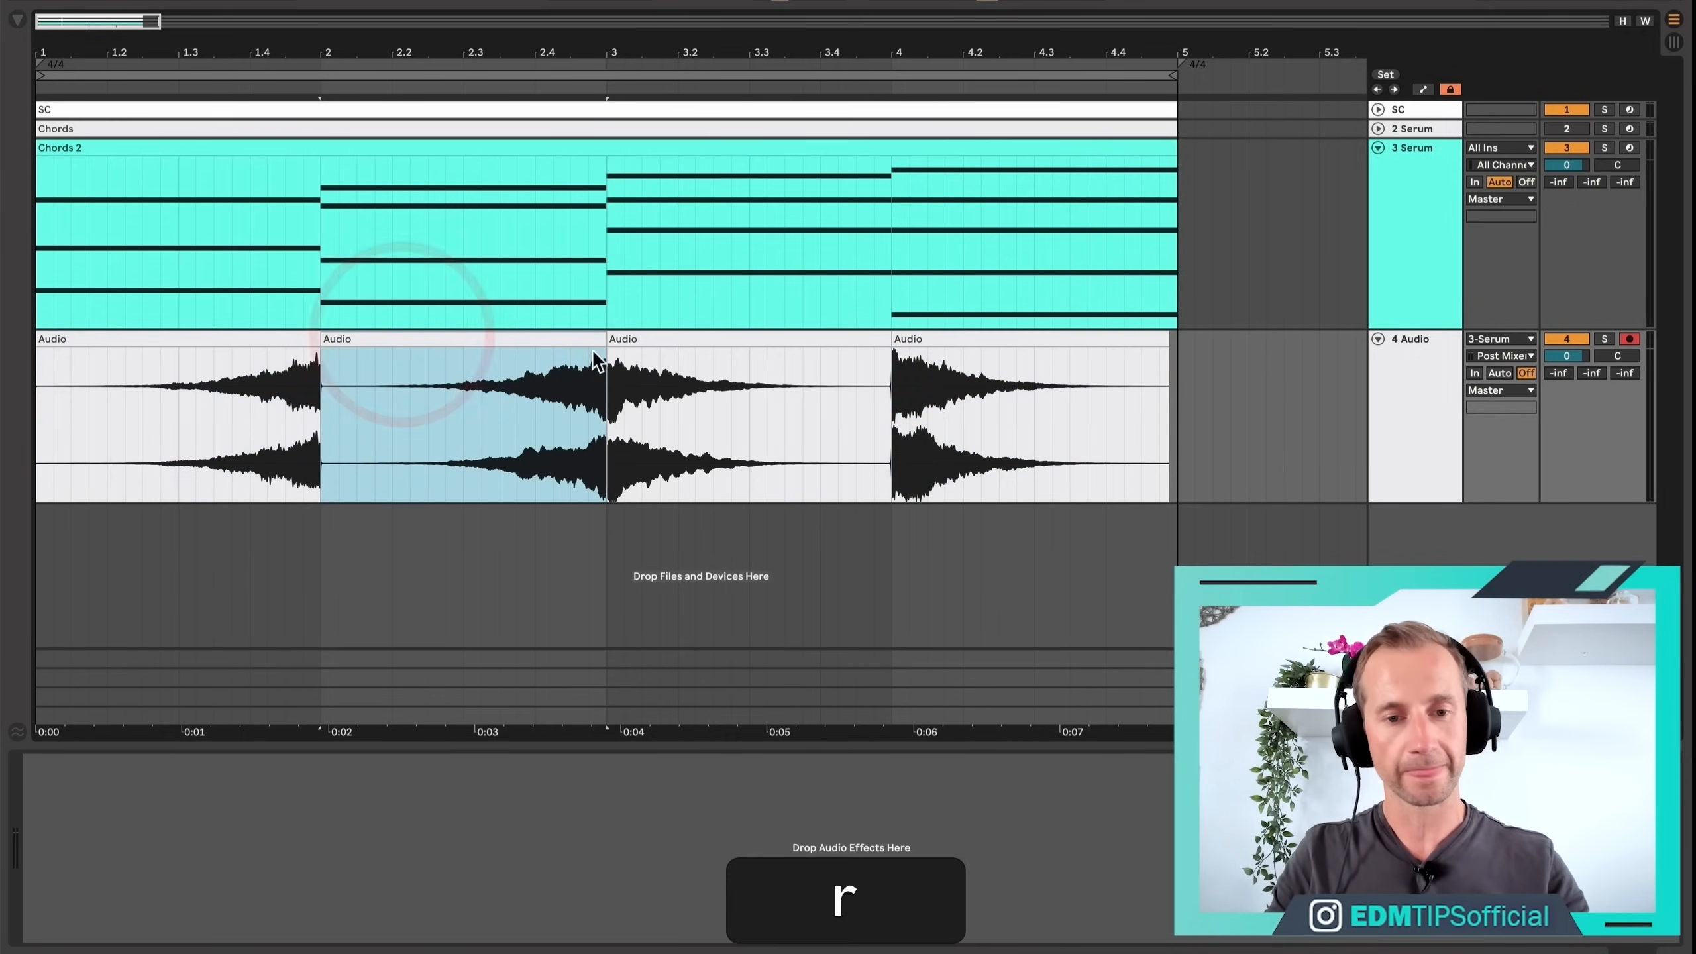
{"action": "left_click", "coordinate": [635, 340]}
{"action": "key", "text": "r"}
{"action": "left_click", "coordinate": [974, 339]}
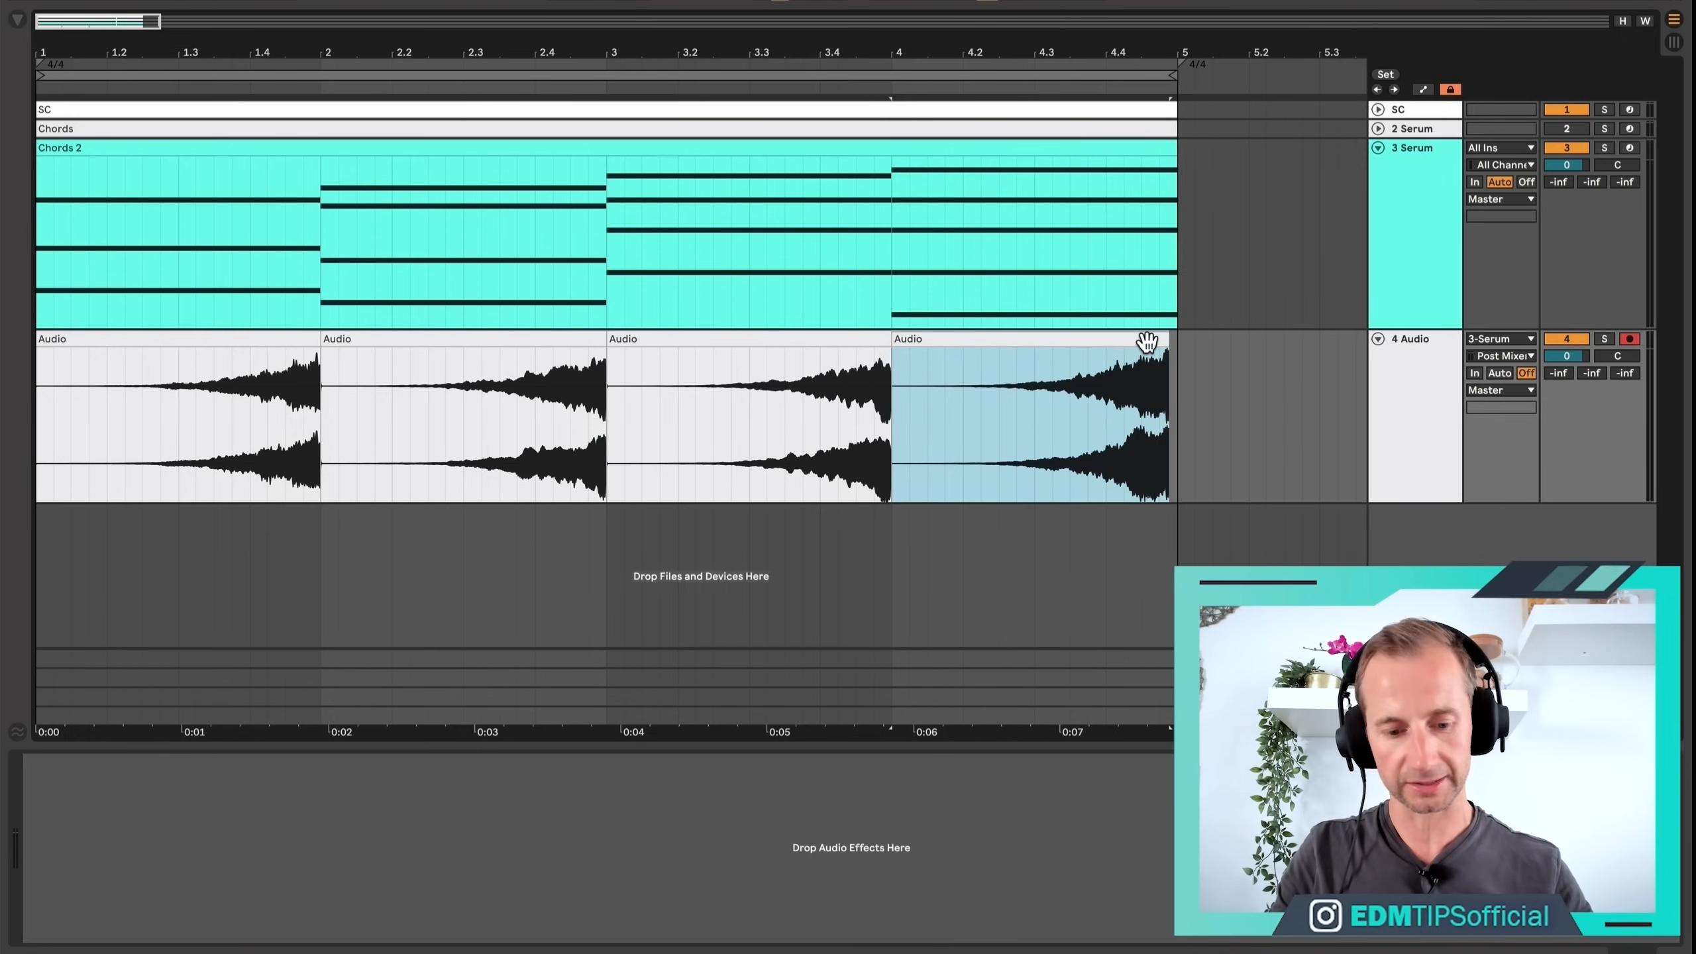
{"action": "left_click_drag", "start_coordinate": [1148, 341], "coordinate": [1156, 341]}
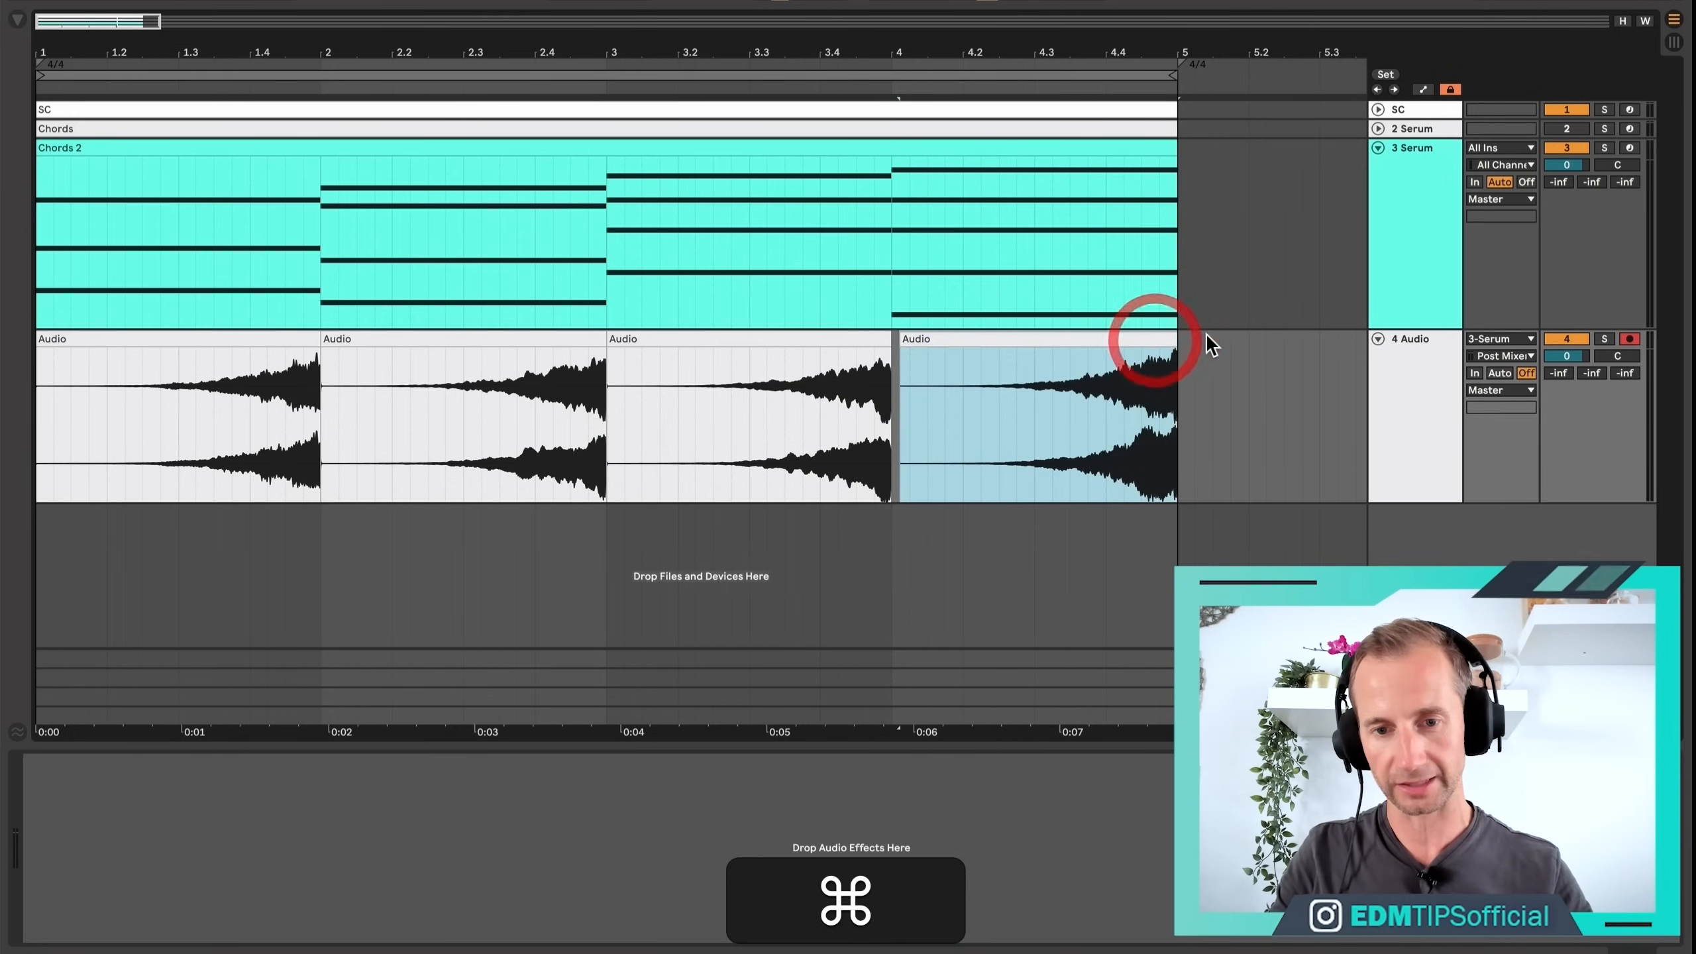
Lower the 4 Audio track's volume to -5.1 dB and play the reversed clips together with the Serum chords.
{"action": "left_click", "coordinate": [701, 2]}
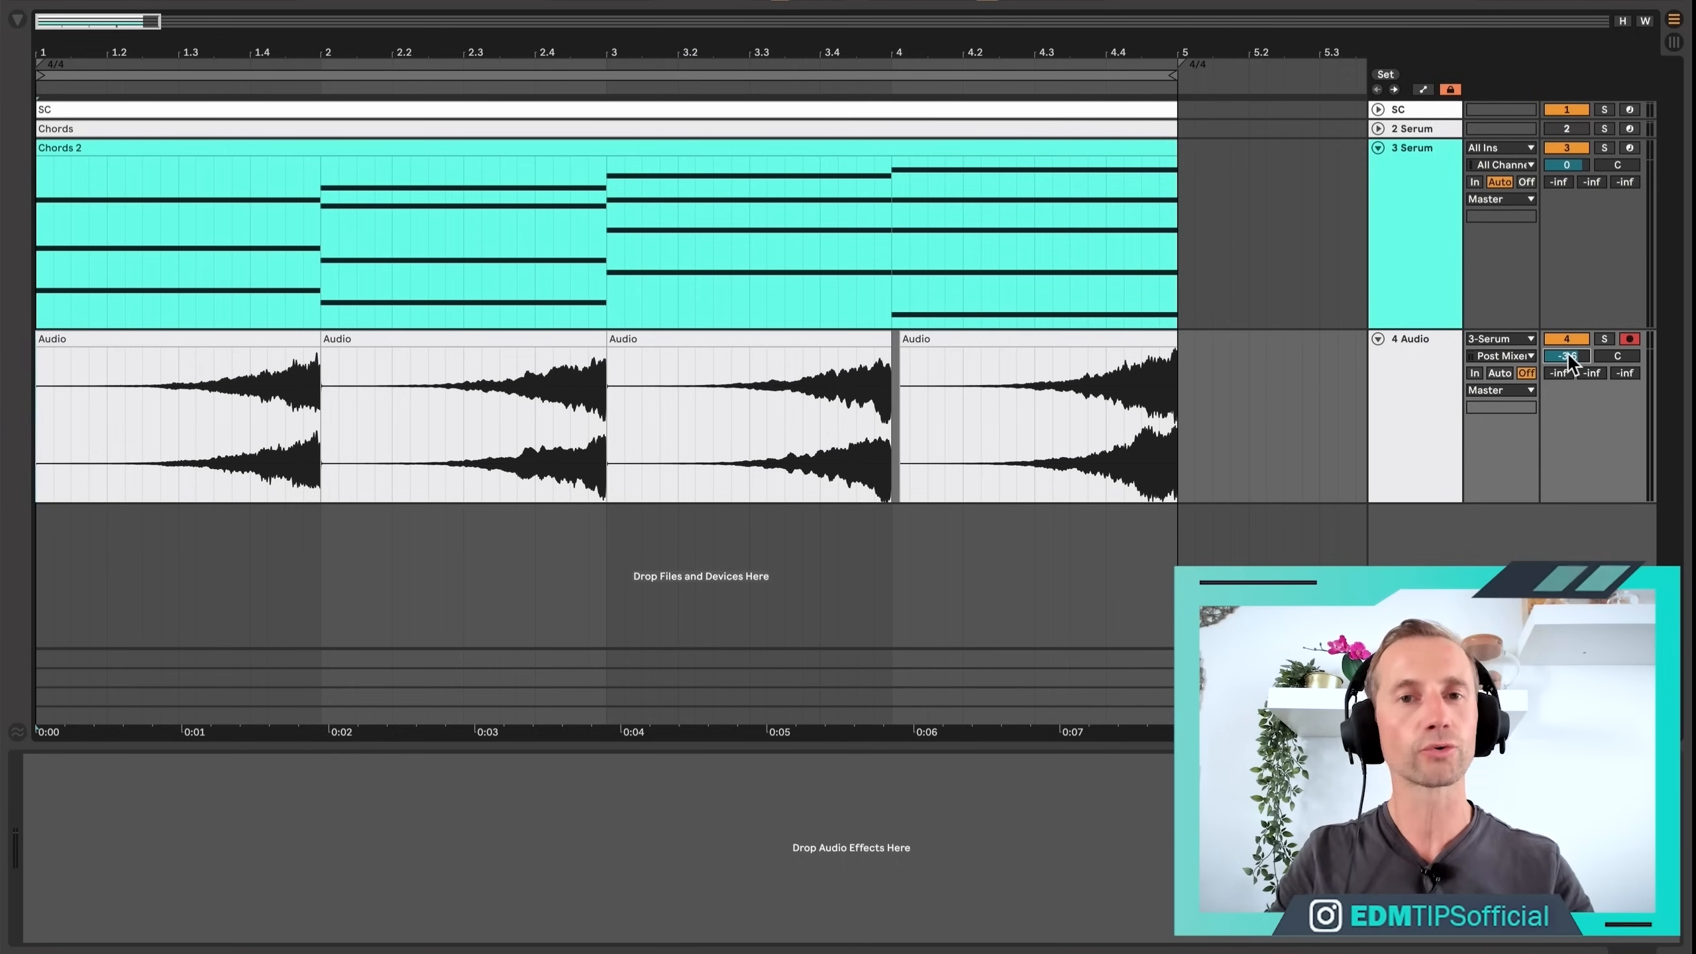
{"action": "left_click_drag", "start_coordinate": [1566, 353], "coordinate": [1566, 365]}
{"action": "key", "text": "space"}
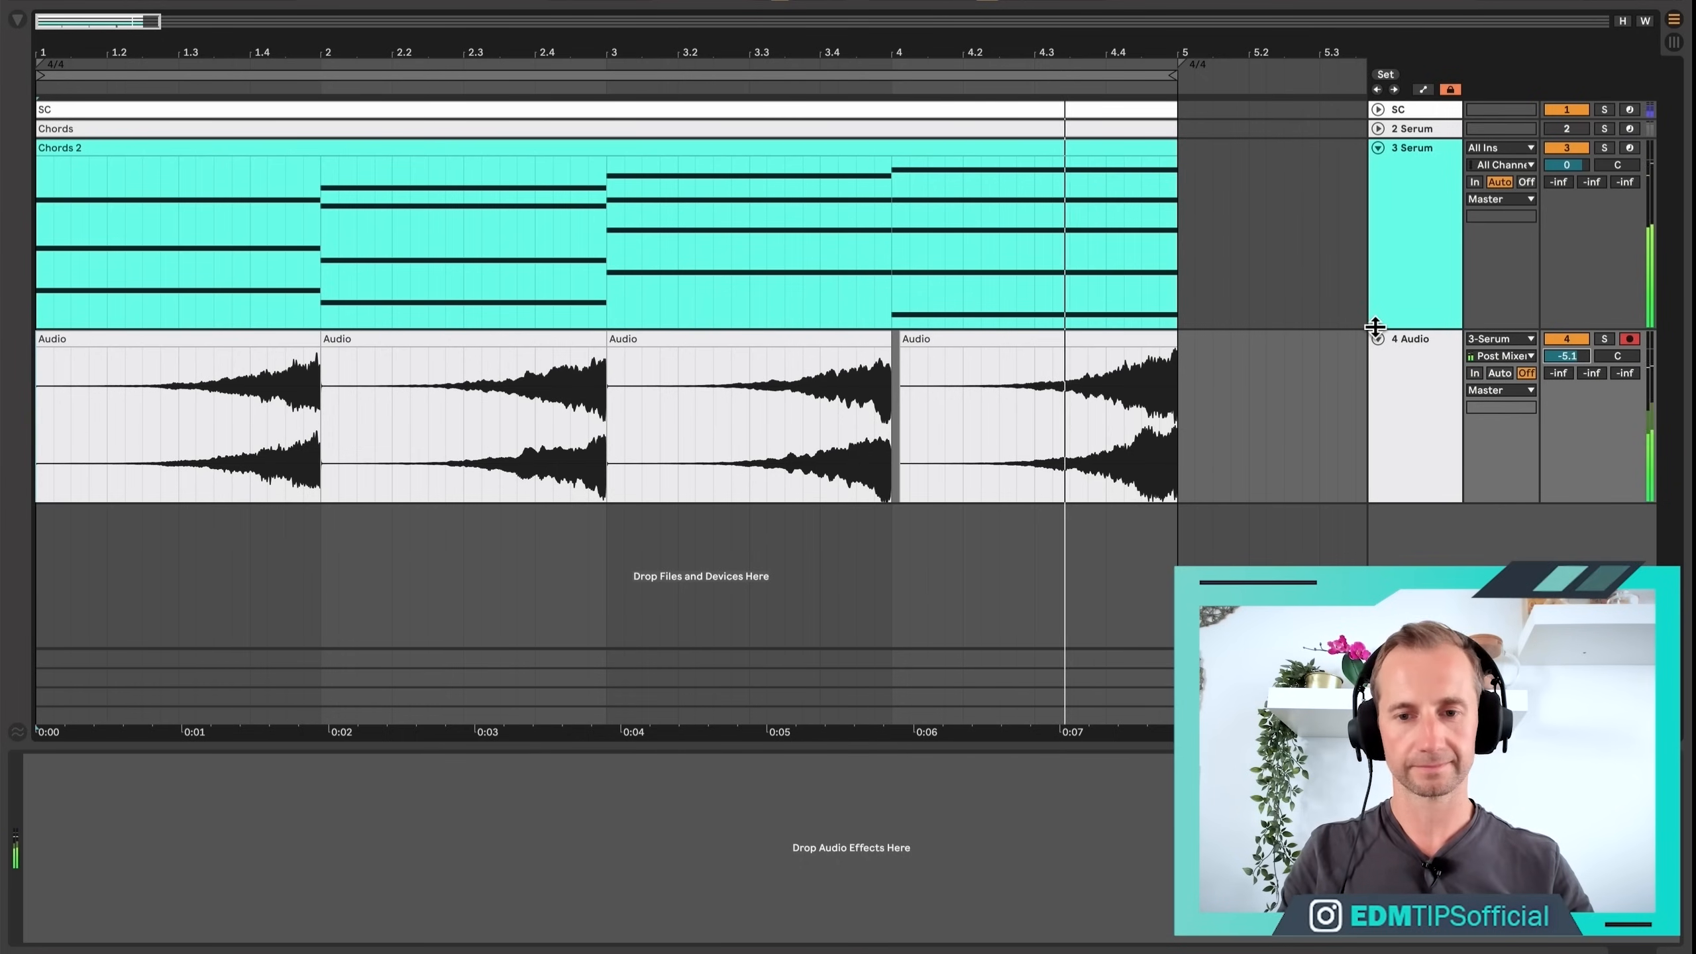
{"action": "key", "text": "space"}
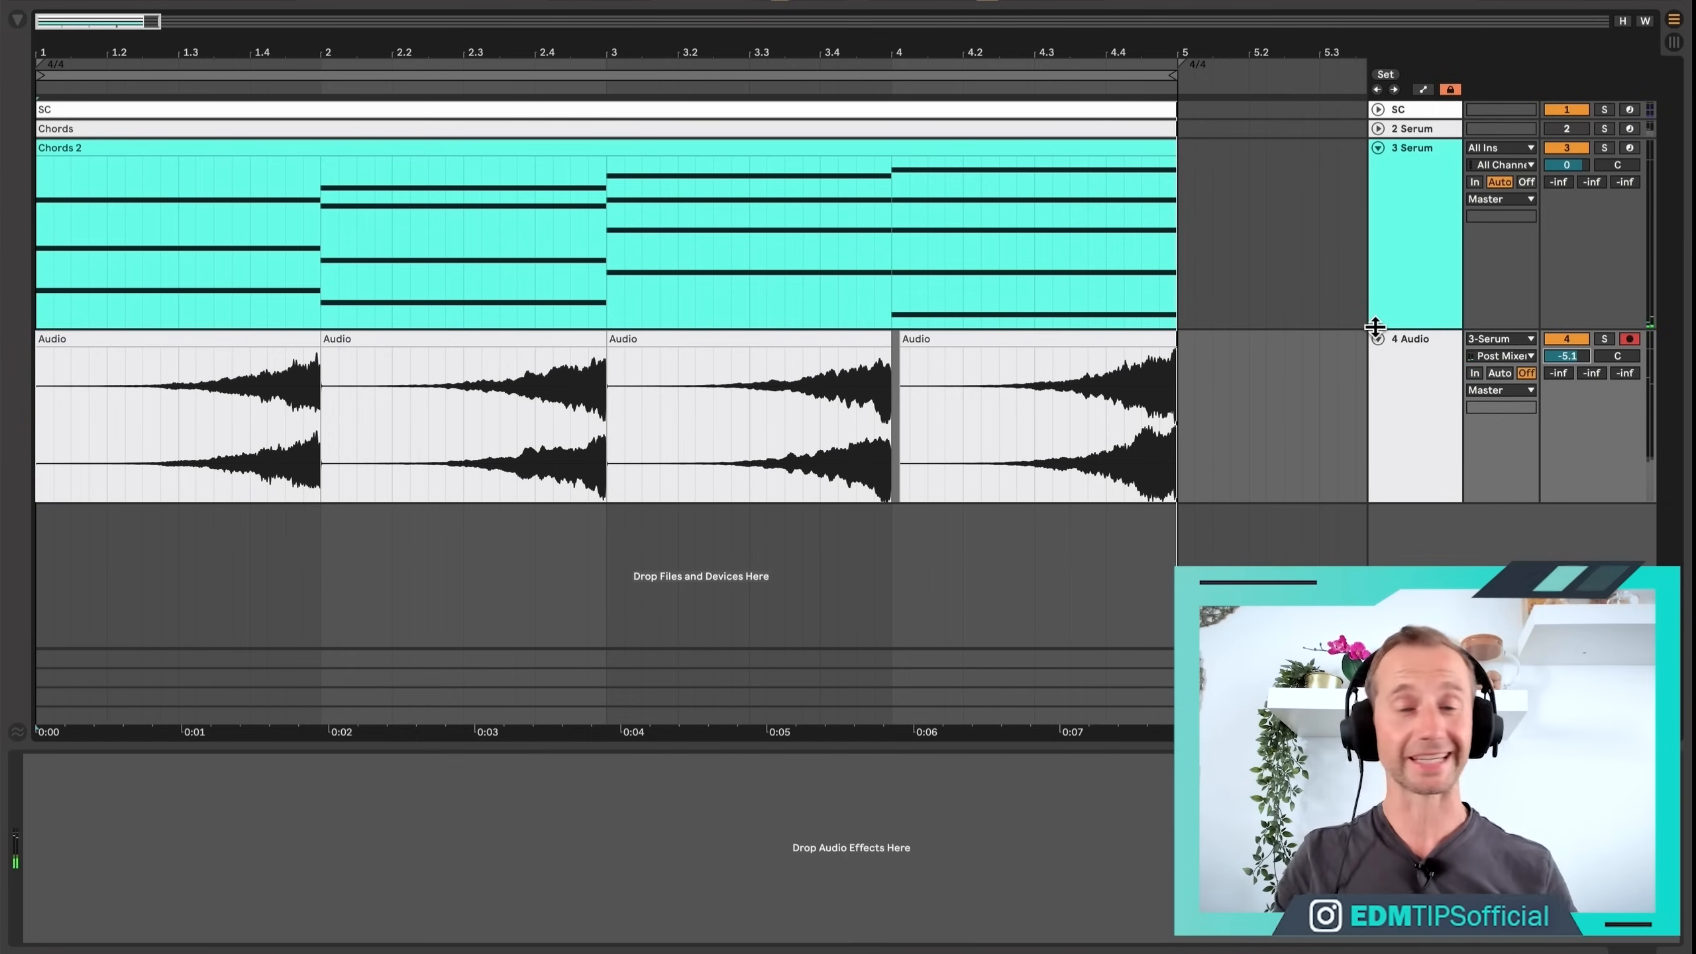
Delete the 4 Audio track.
{"action": "left_click", "coordinate": [1396, 406]}
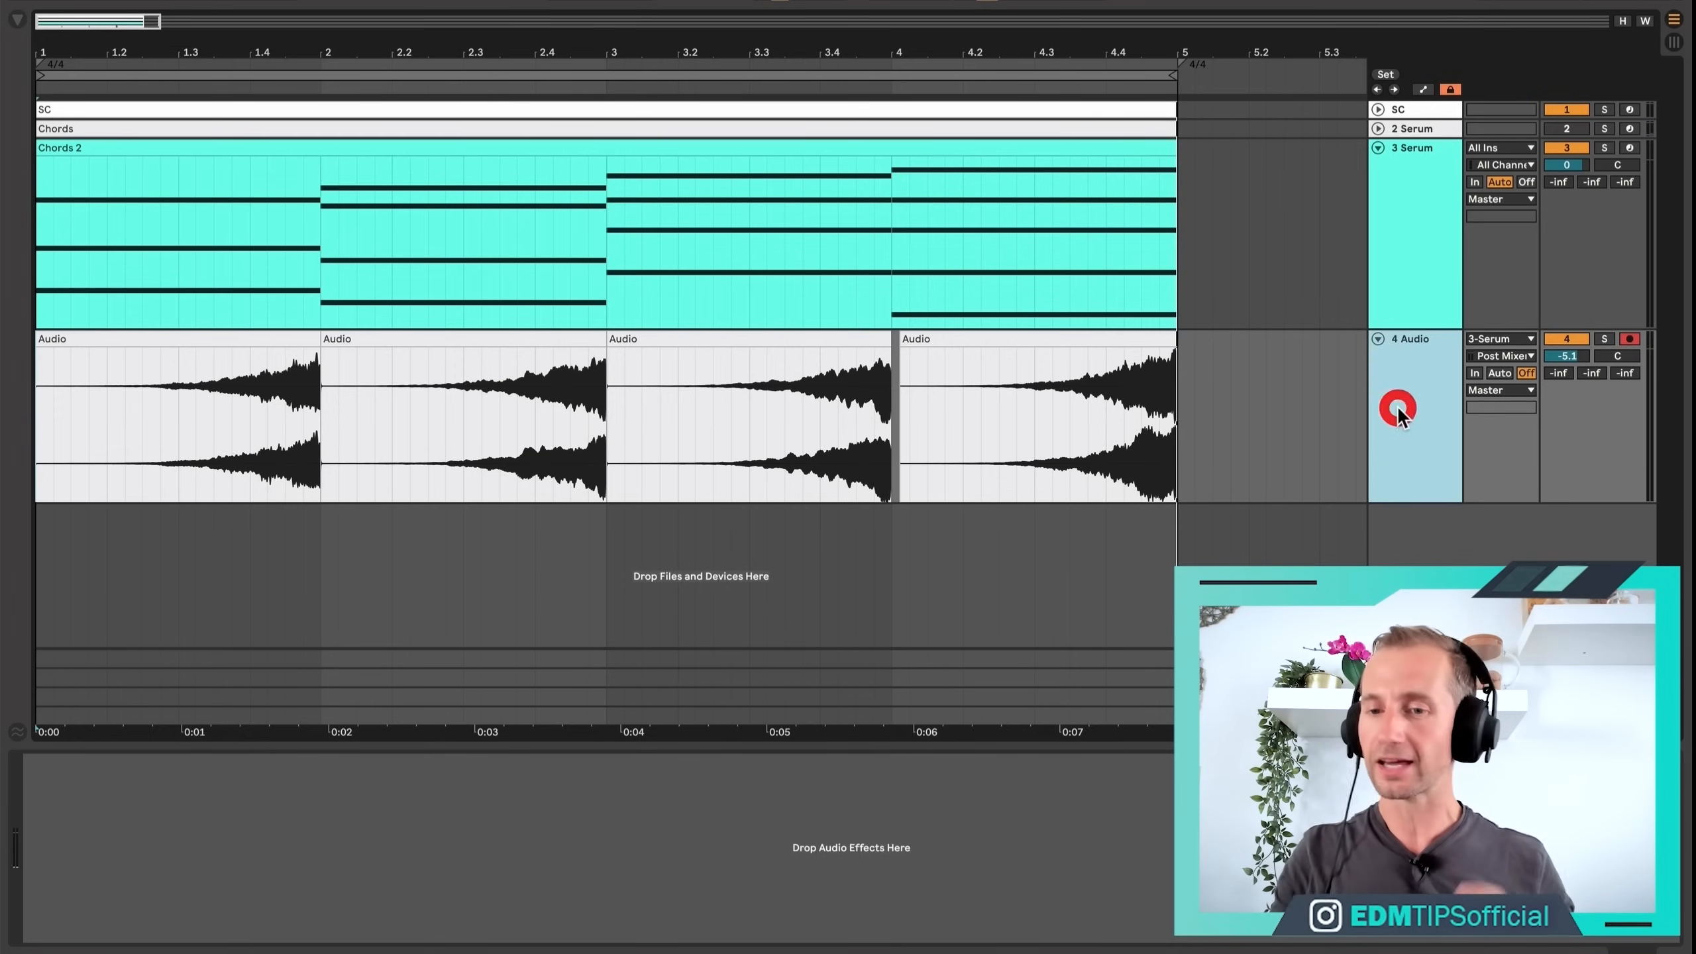
{"action": "key", "text": "BackSpace"}
Duplicate the 3 Serum track together with its Chords 2 clip.
{"action": "left_click", "coordinate": [1417, 236]}
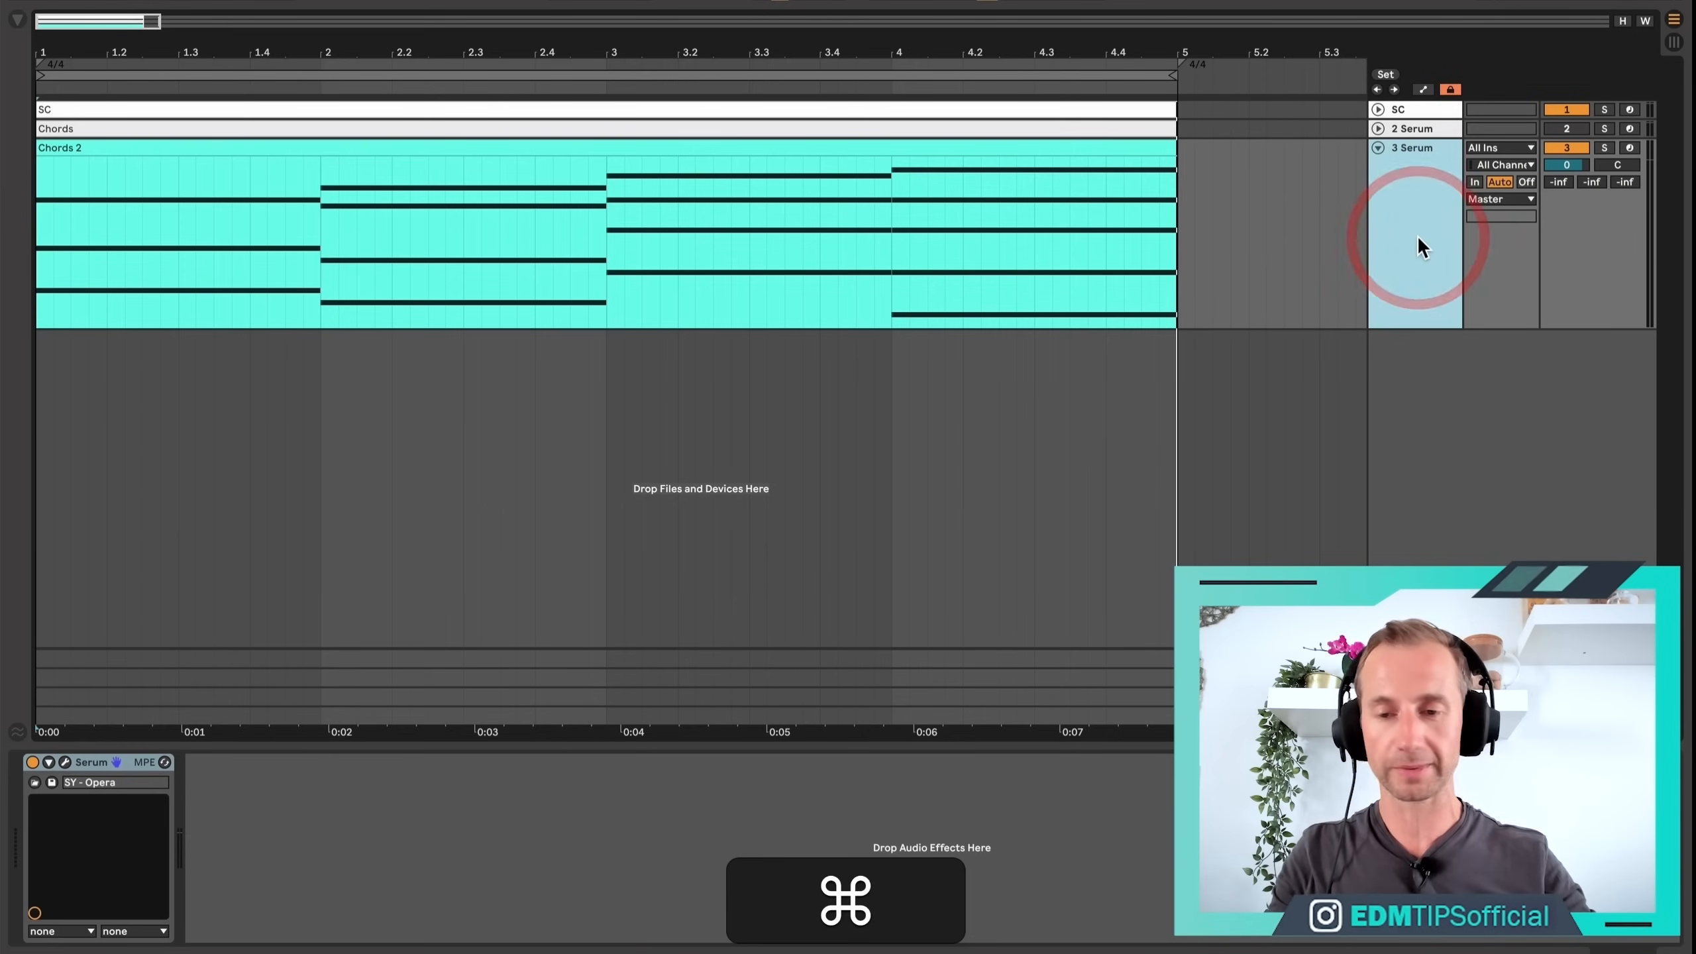
{"action": "key", "text": "super+d"}
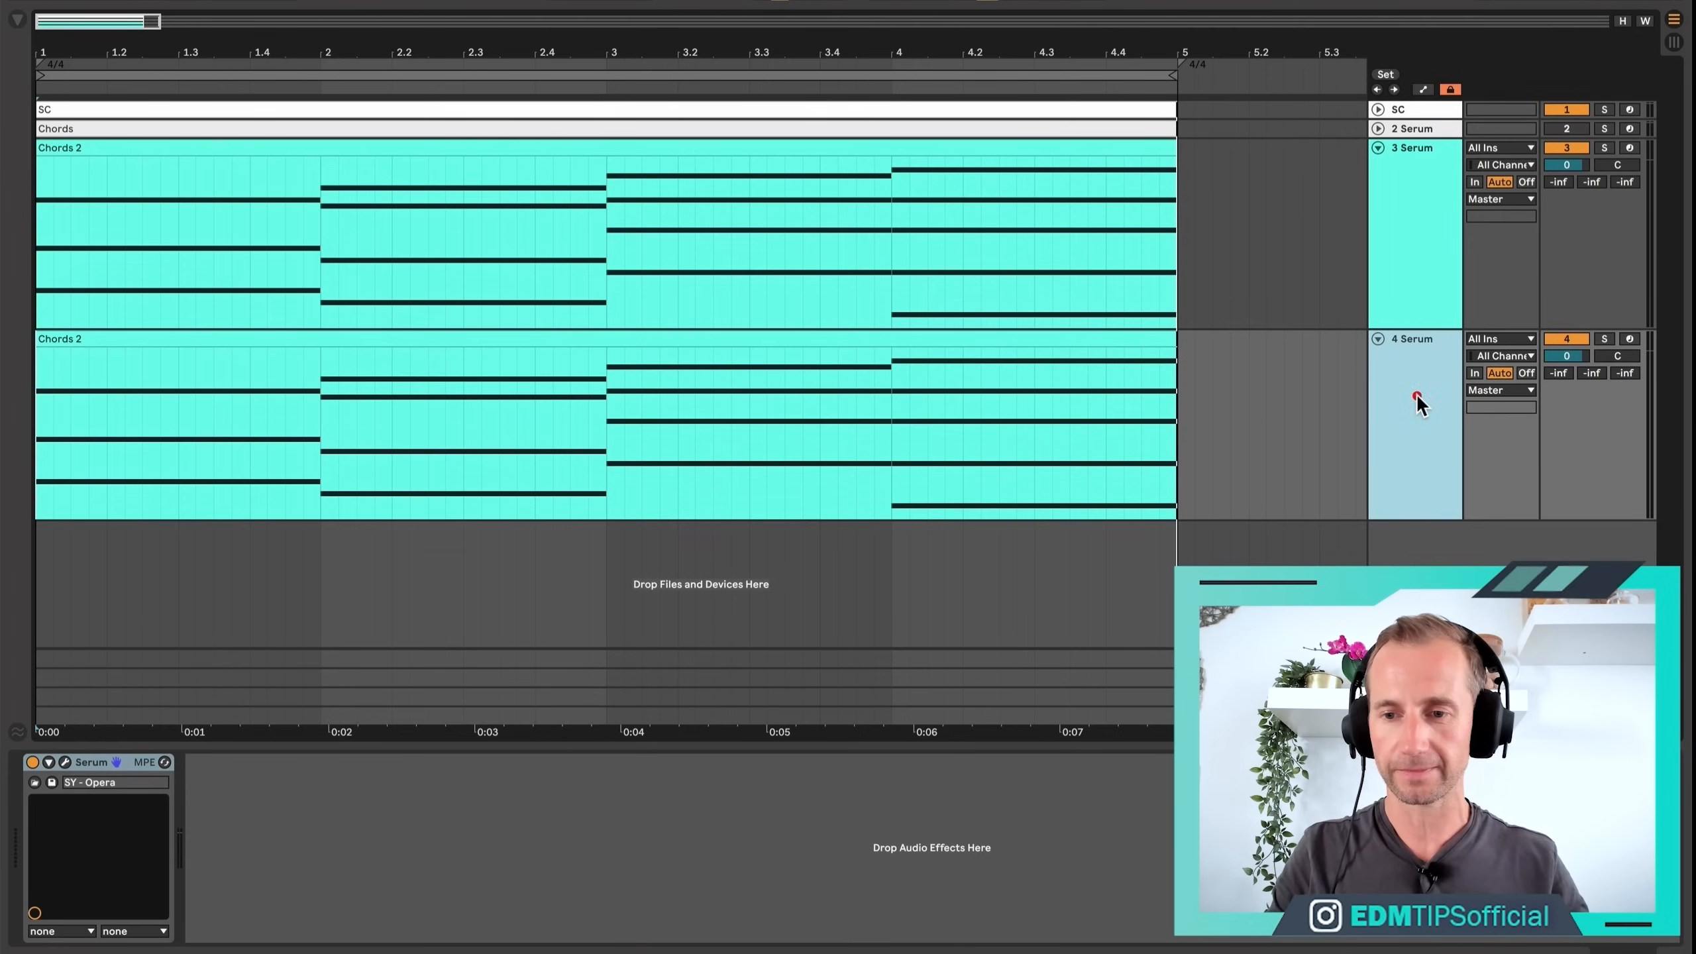
{"action": "left_click", "coordinate": [1414, 391]}
{"action": "left_click", "coordinate": [1558, 340]}
{"action": "left_click", "coordinate": [1559, 340]}
{"action": "left_click", "coordinate": [1446, 381]}
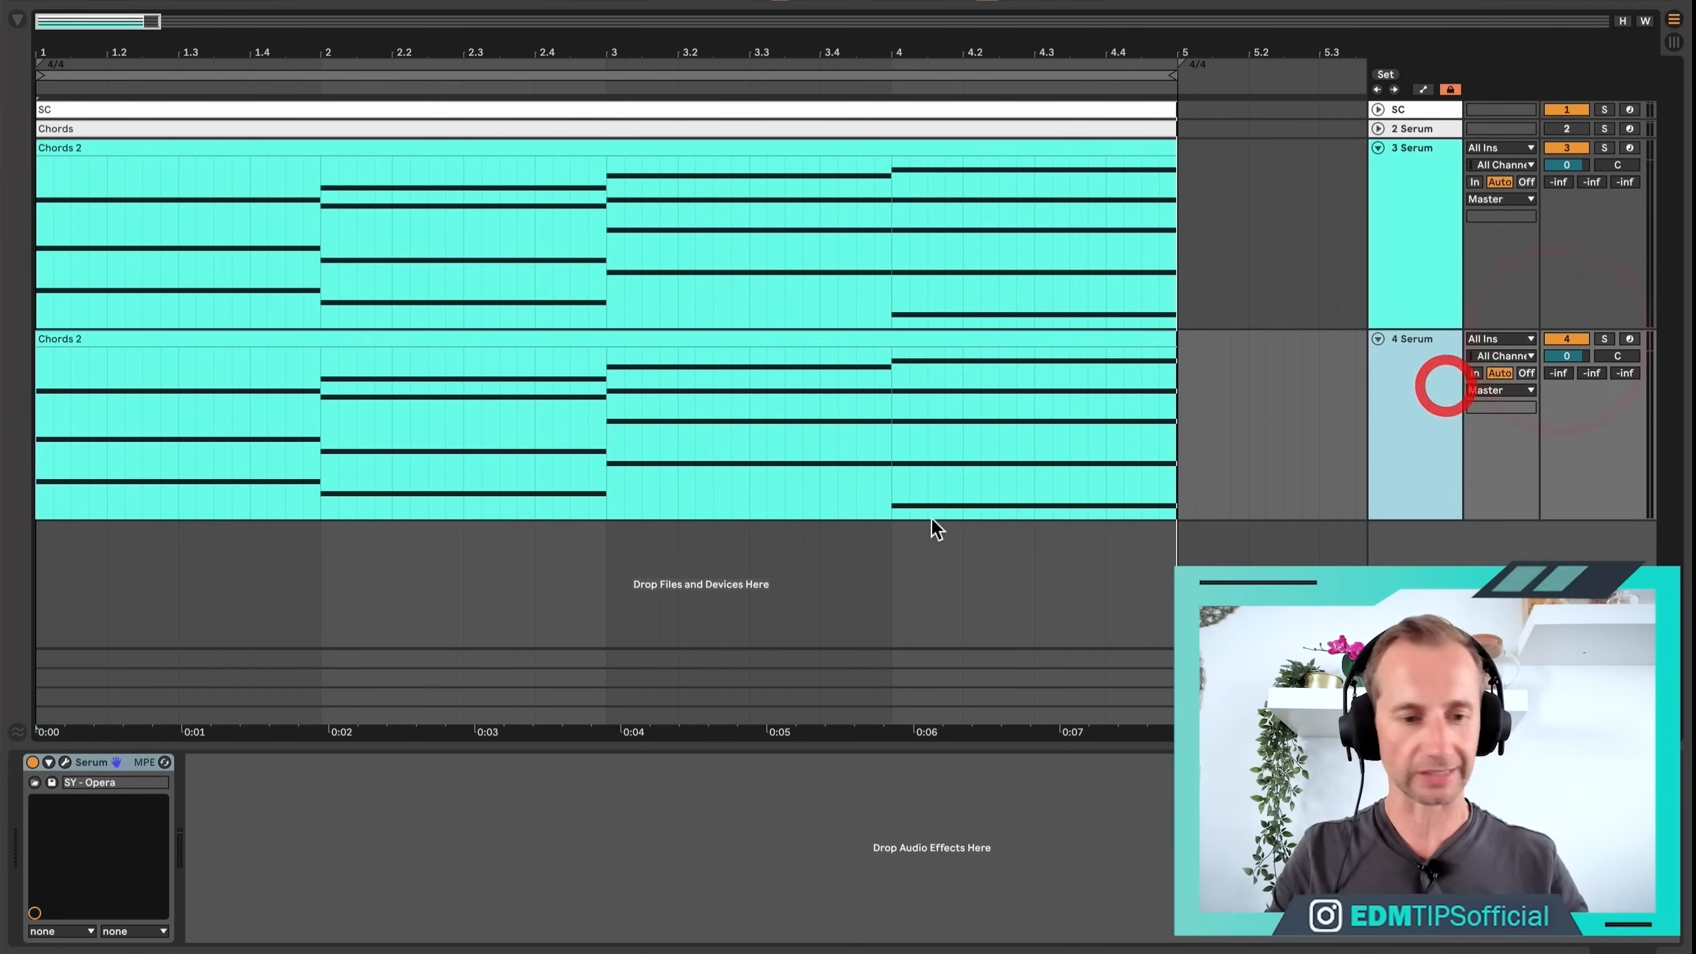
Load the next Serum preset, SY - Places, on the duplicated track and dismiss the missing noise file message.
{"action": "left_click", "coordinate": [66, 762]}
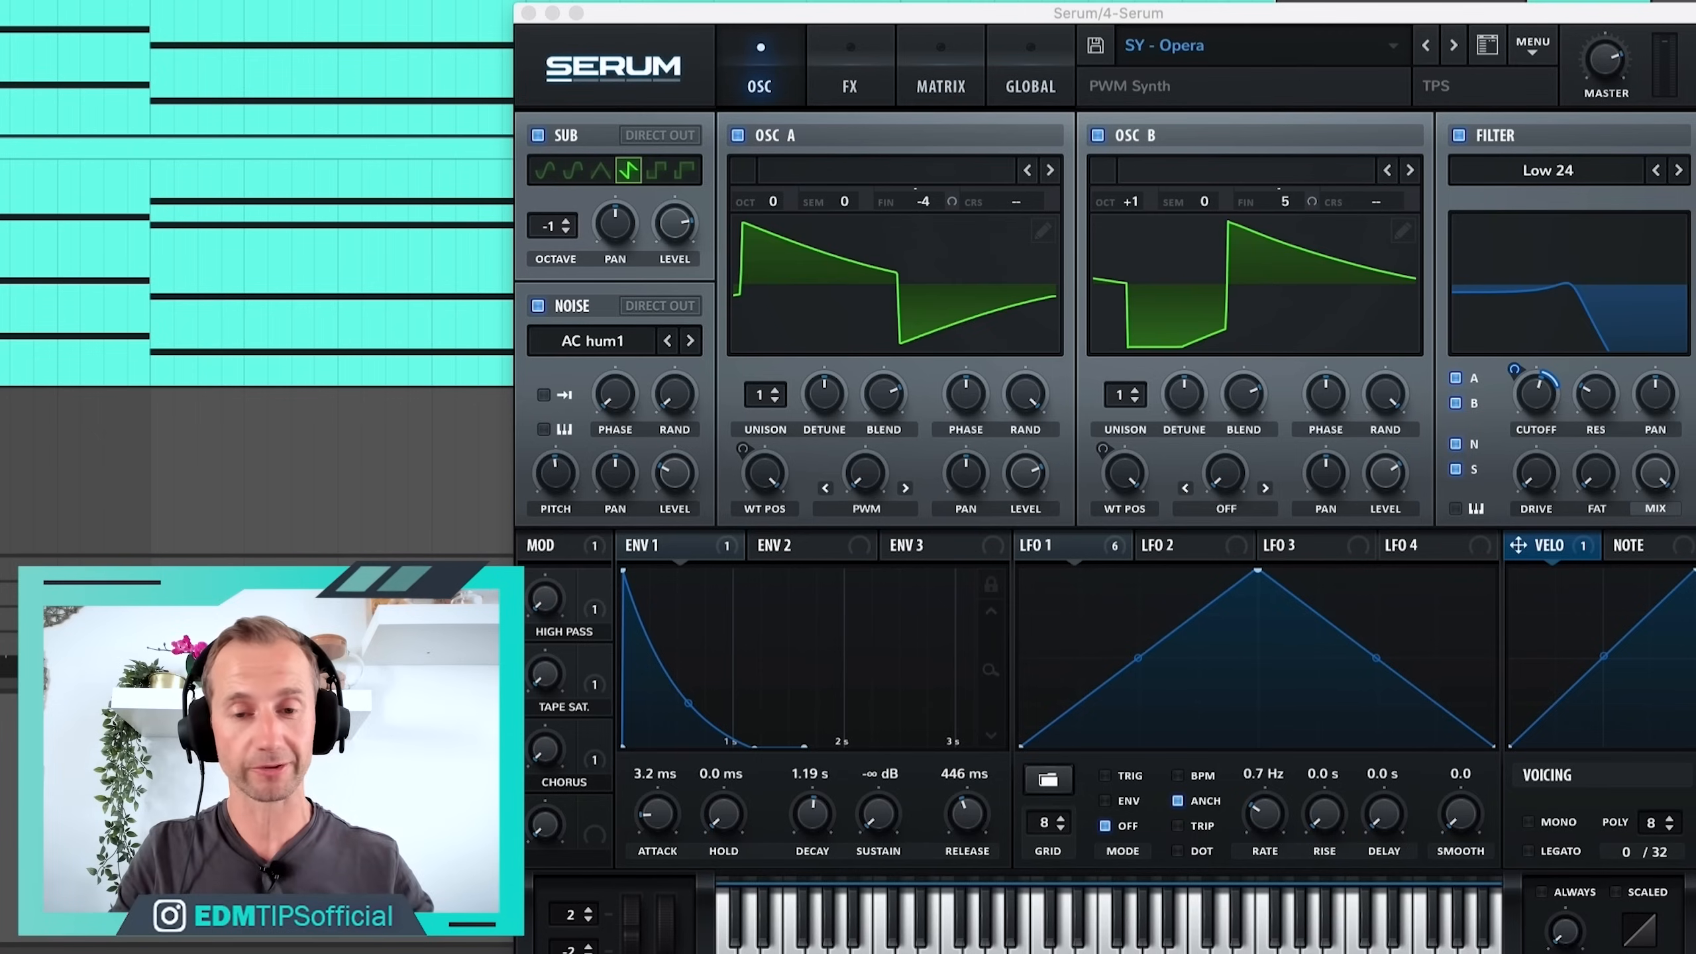
{"action": "left_click", "coordinate": [1455, 45]}
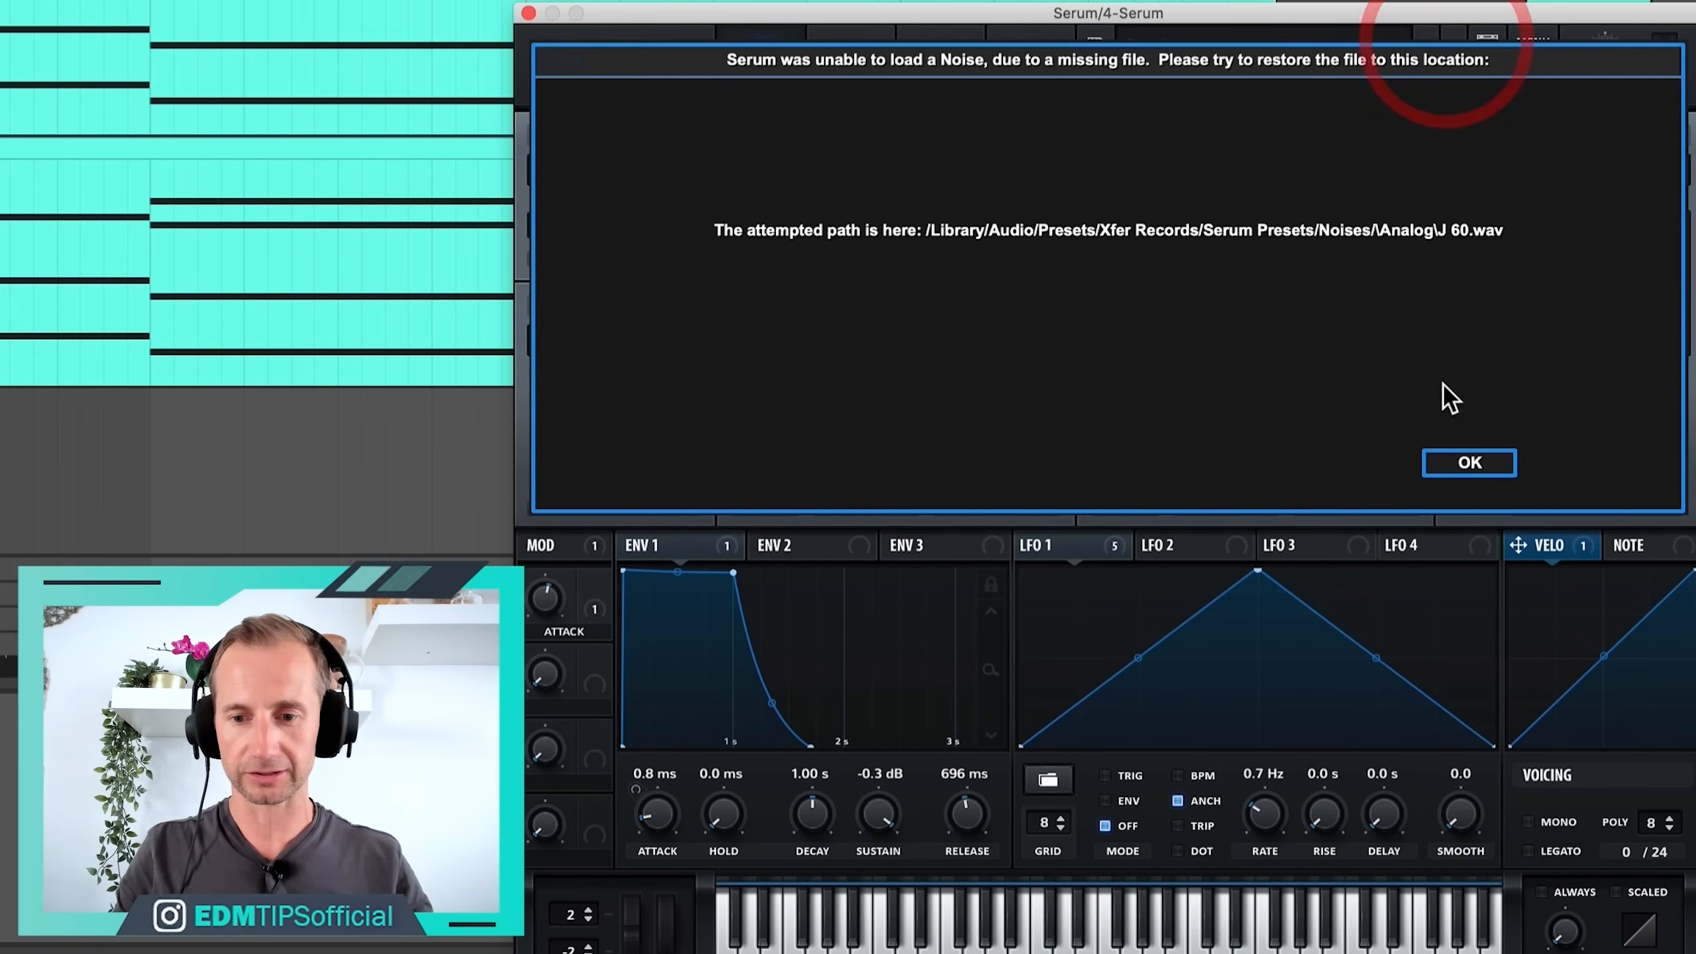
{"action": "left_click", "coordinate": [1457, 461]}
Set Serum's Env 1 to 0.0 ms attack and -15.5 dB sustain, and solo the 4 Serum track to audition it.
{"action": "left_click_drag", "start_coordinate": [740, 761], "coordinate": [740, 953]}
{"action": "left_click_drag", "start_coordinate": [1036, 753], "coordinate": [1039, 953]}
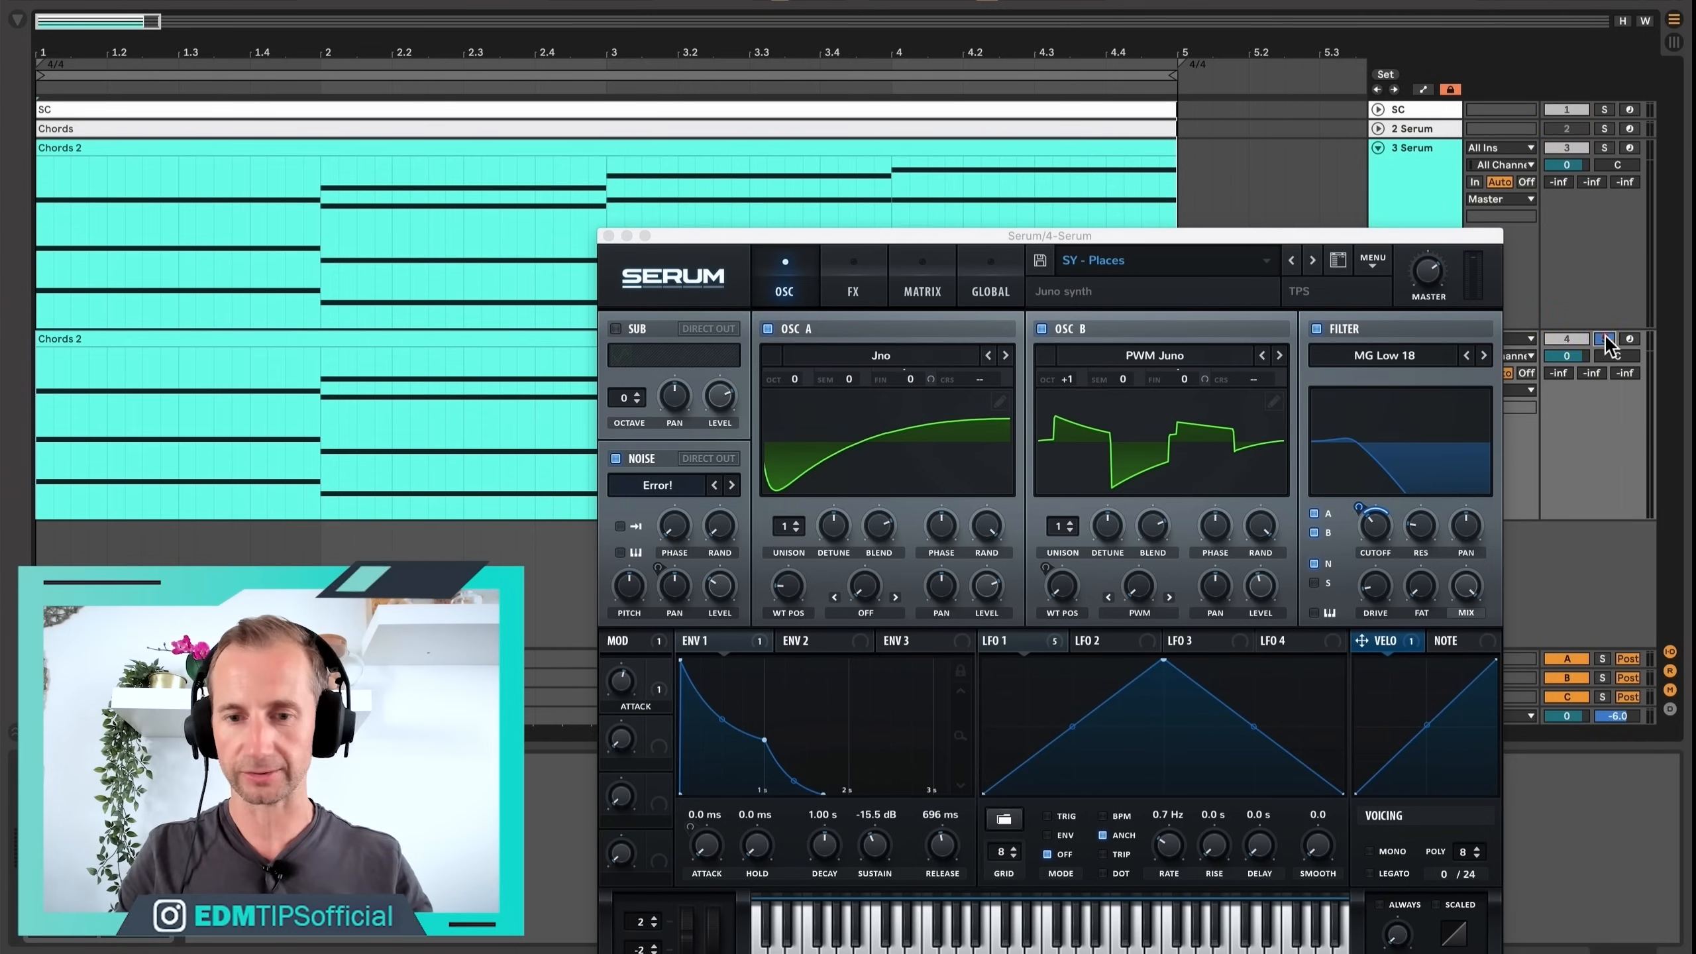
{"action": "left_click", "coordinate": [1604, 339]}
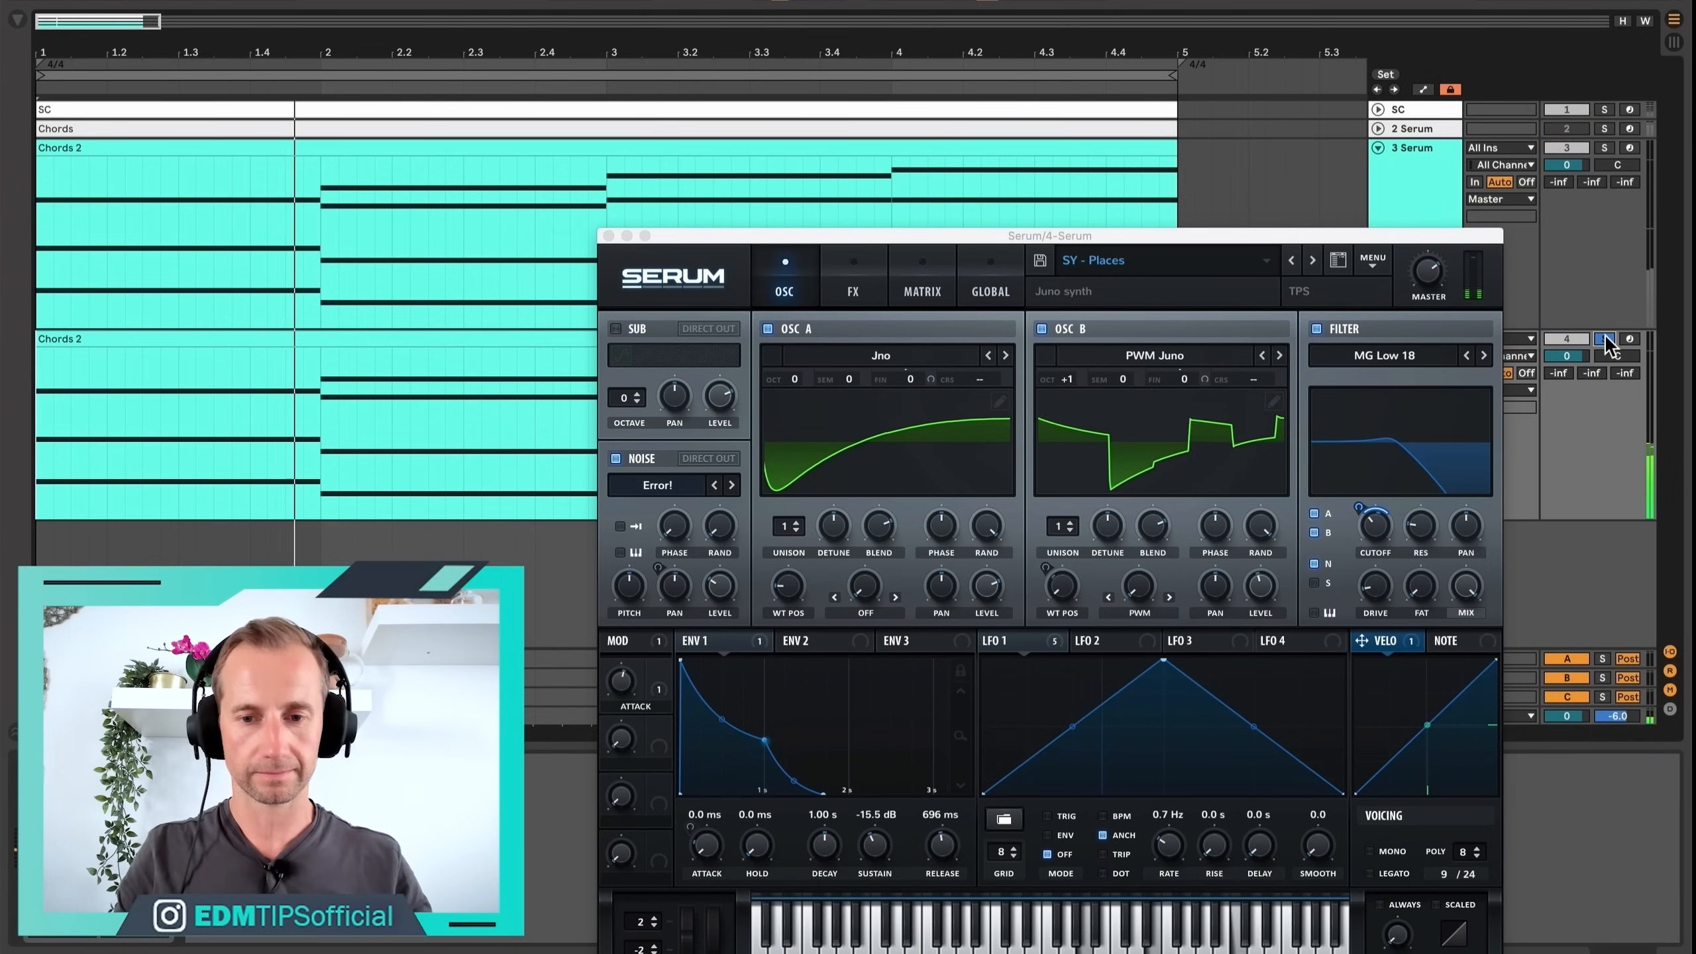
{"action": "left_click", "coordinate": [608, 235]}
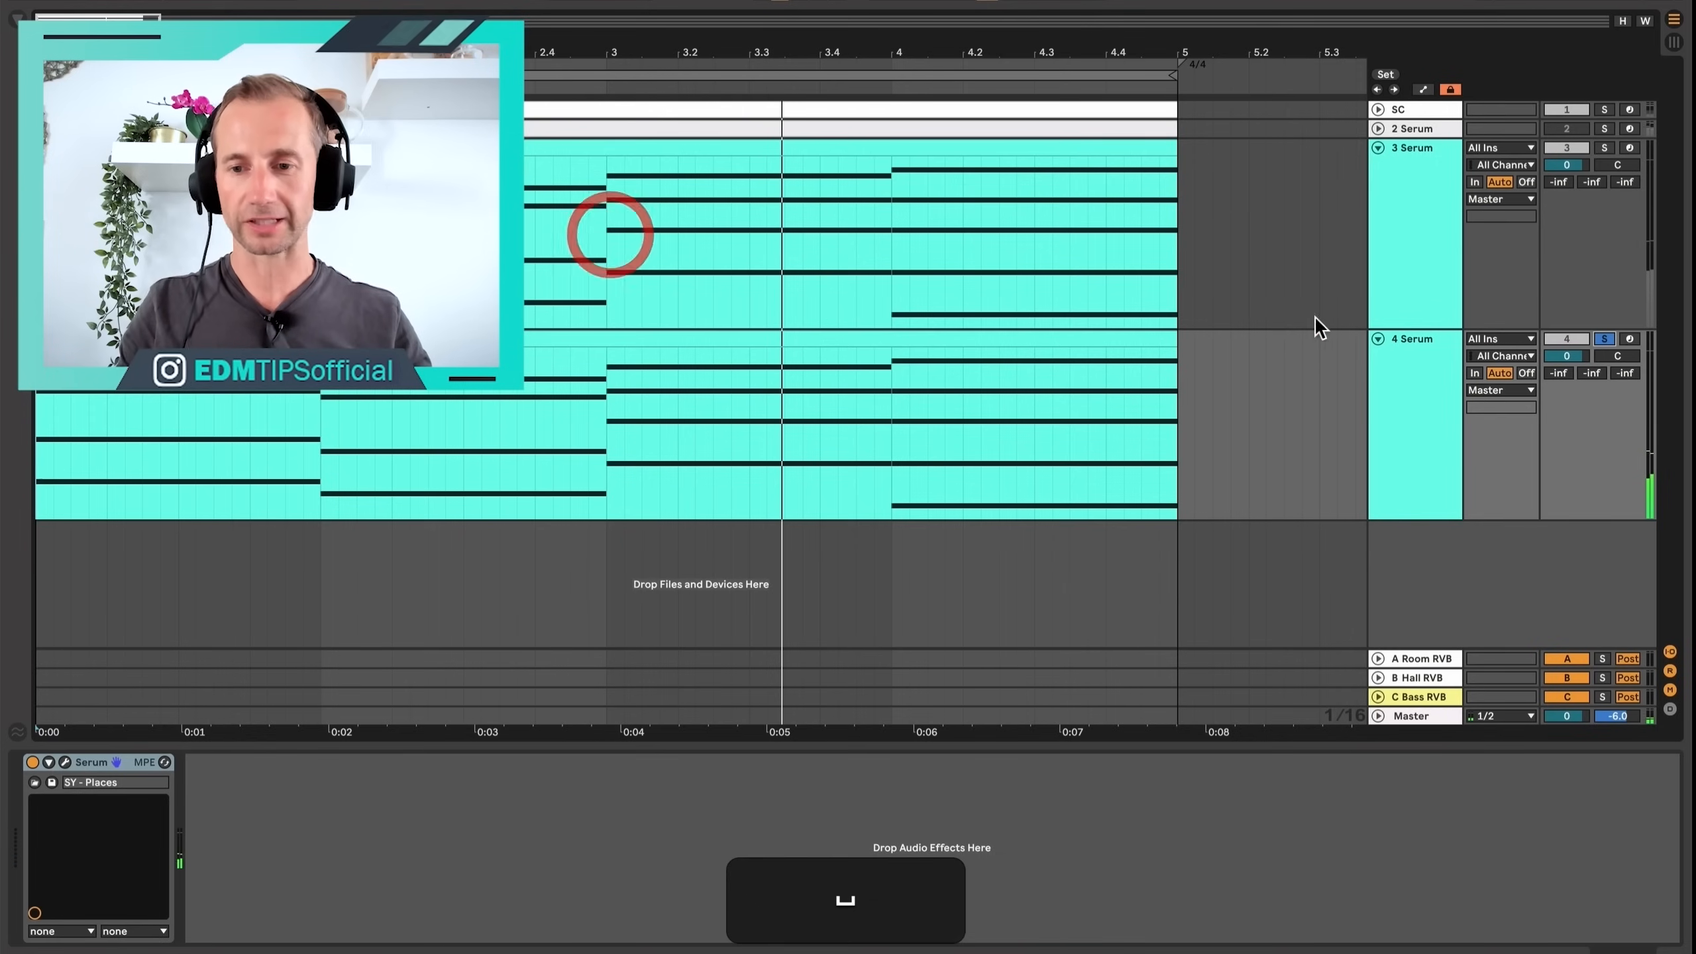
Add an audio track below 4 Serum, set its input to 4-Serum, and arm it for recording.
{"action": "left_click", "coordinate": [1406, 451]}
{"action": "key", "text": "super+t"}
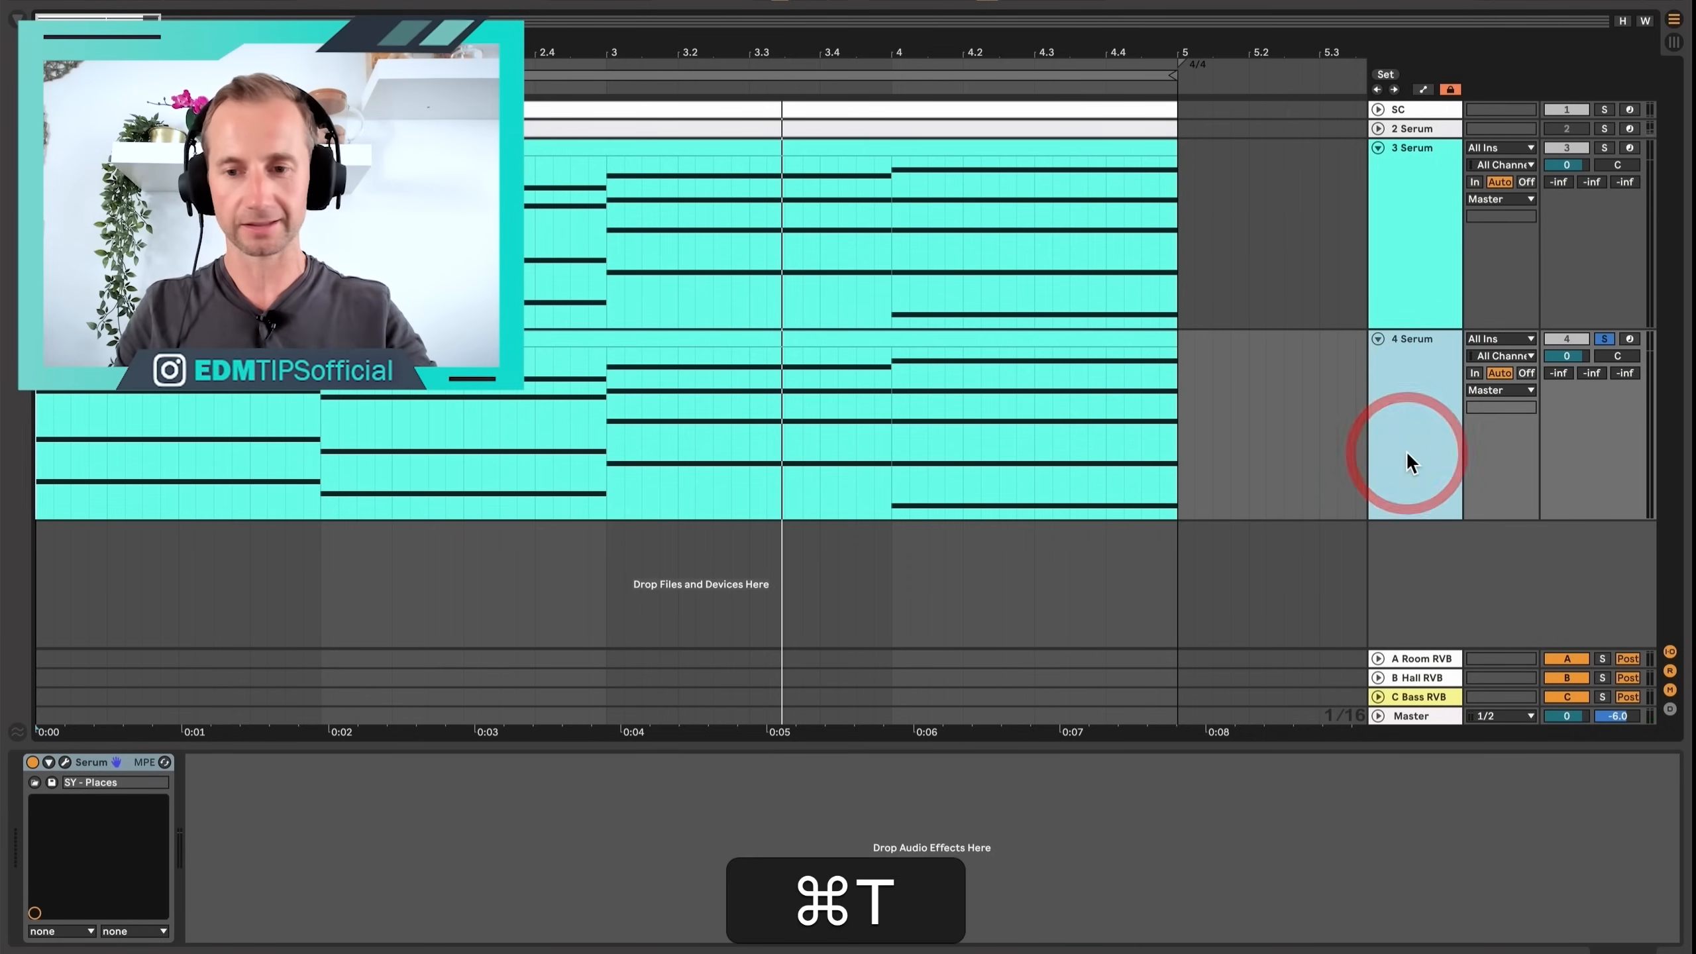
{"action": "left_click", "coordinate": [1504, 532]}
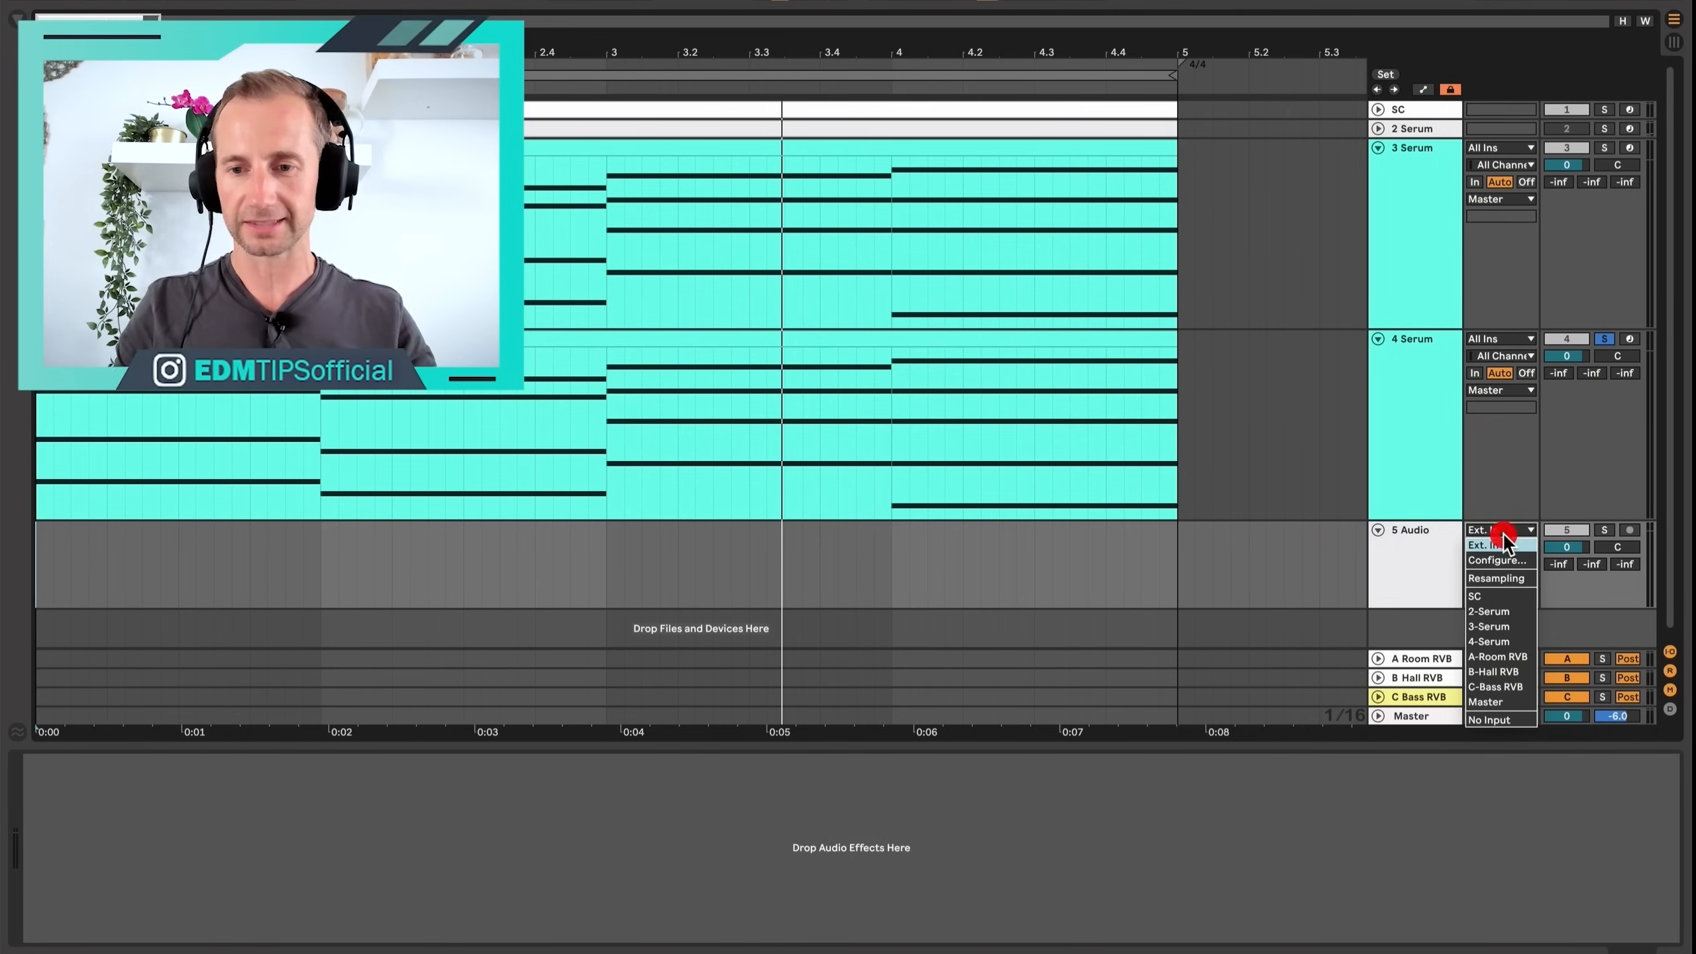
{"action": "left_click", "coordinate": [1496, 640]}
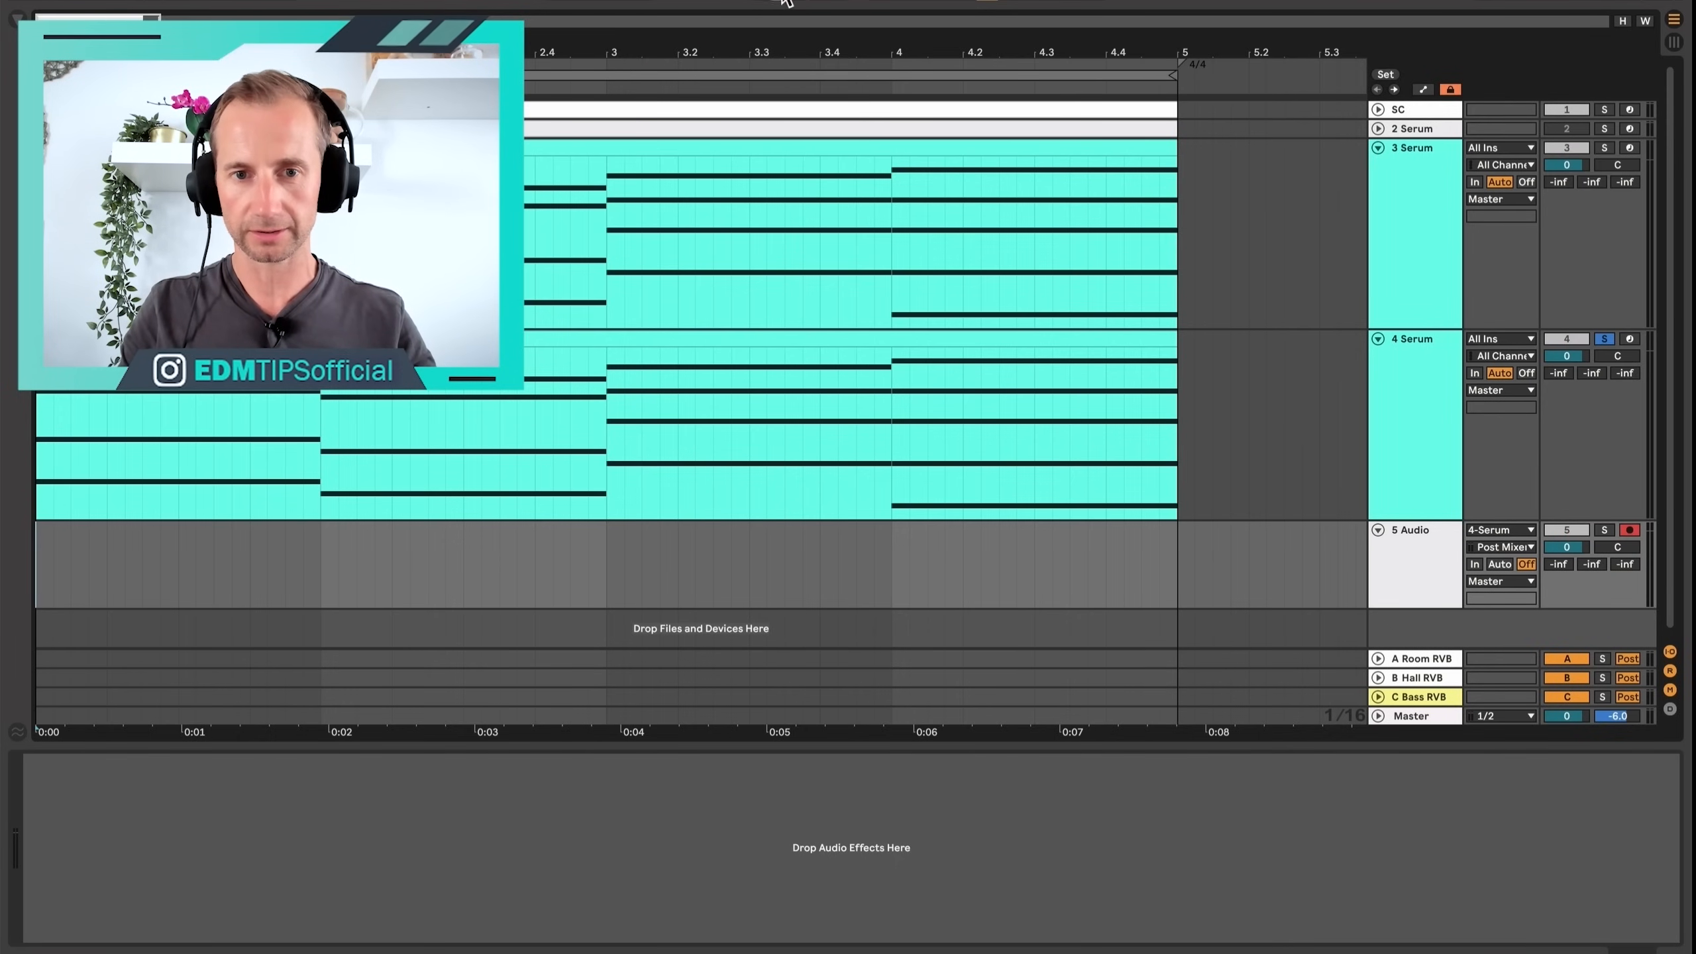
Record the four bars of 4 Serum chords onto 5 Audio and extend the main clip back to bar 1 over the short starting fragment.
{"action": "left_click", "coordinate": [732, 3]}
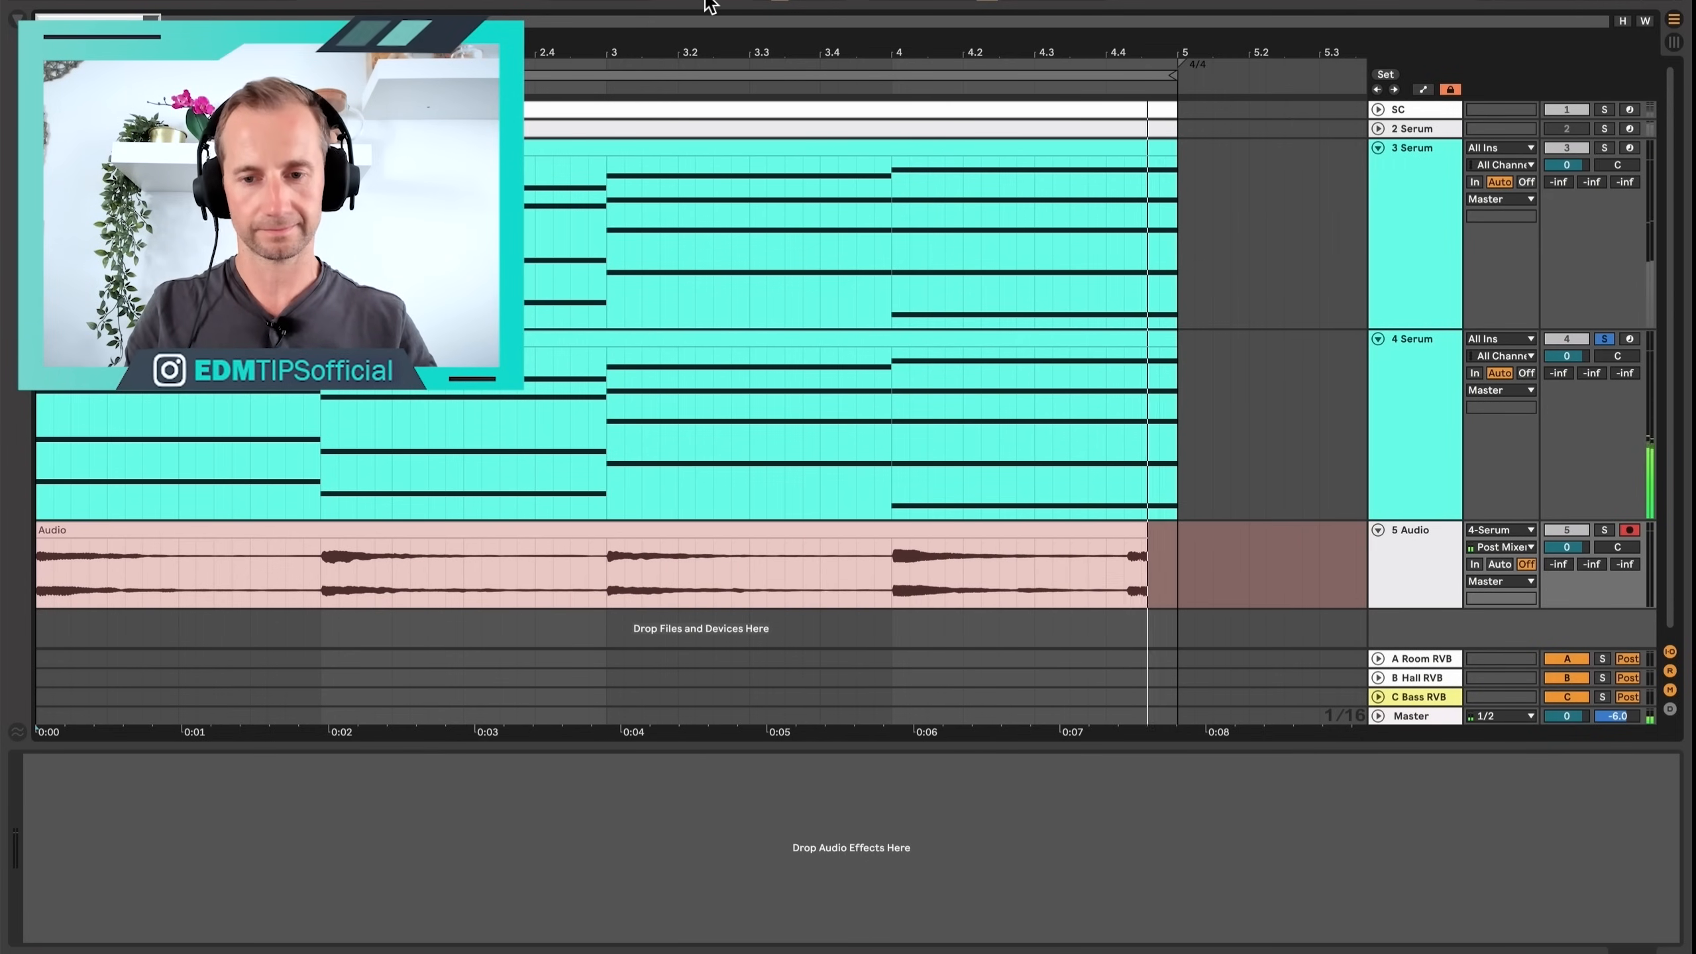
{"action": "left_click", "coordinate": [709, 5]}
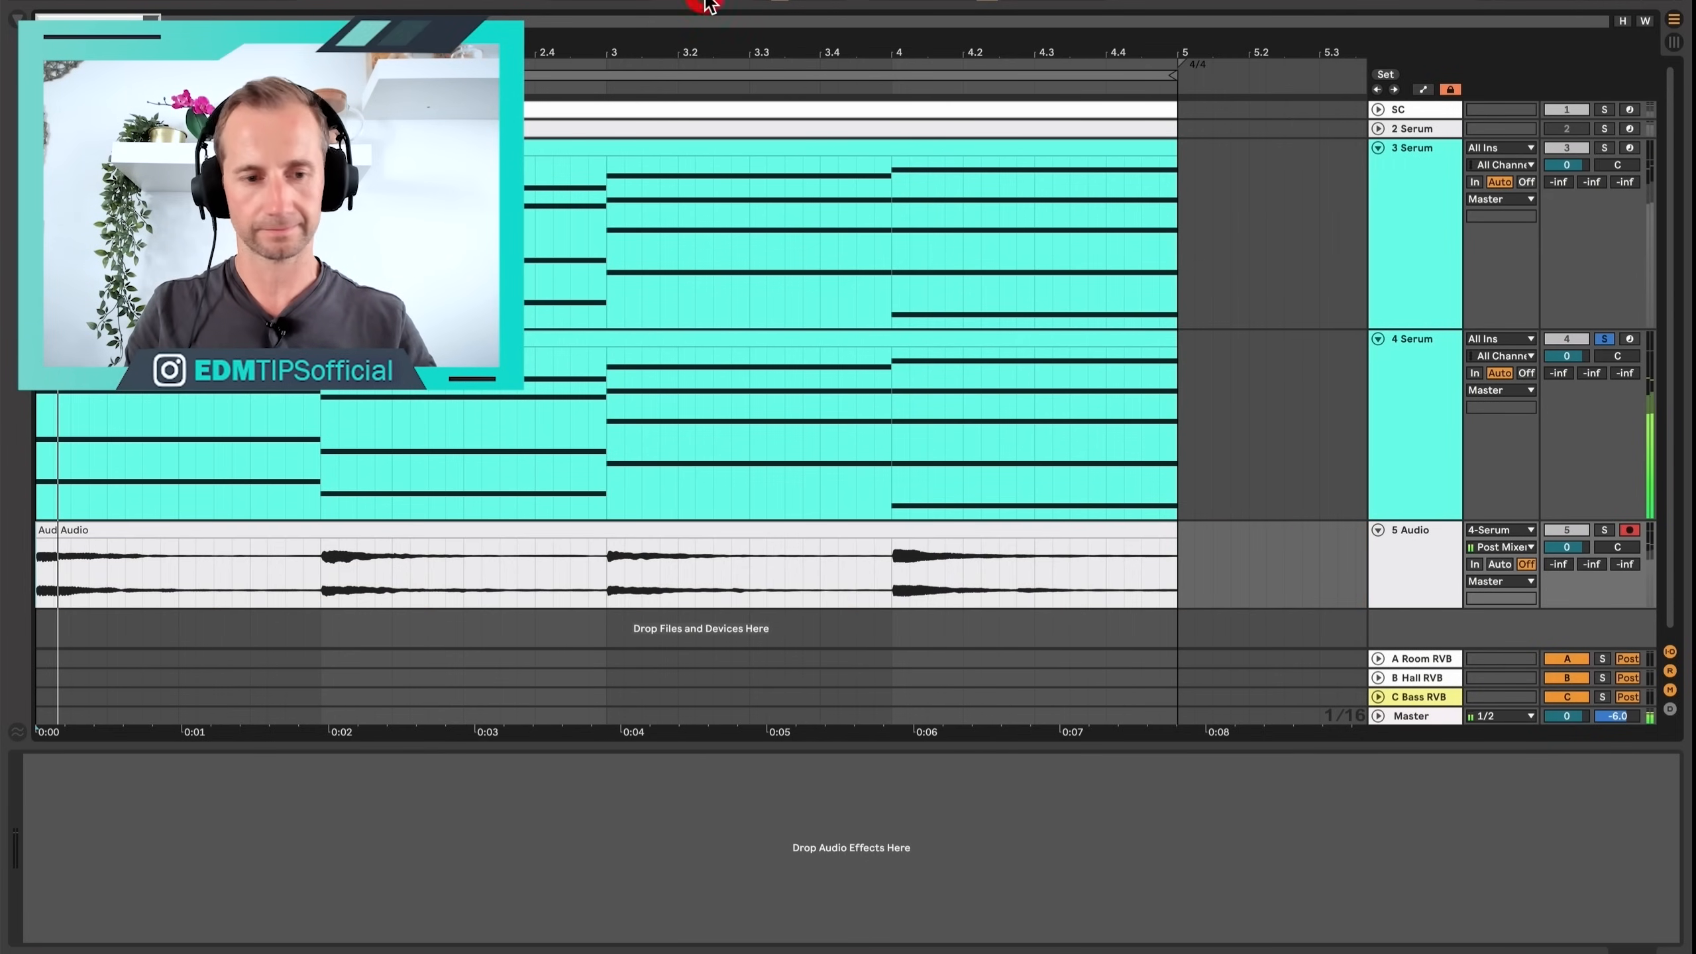
{"action": "double_click", "coordinate": [62, 528]}
{"action": "key", "text": "shift+Tab"}
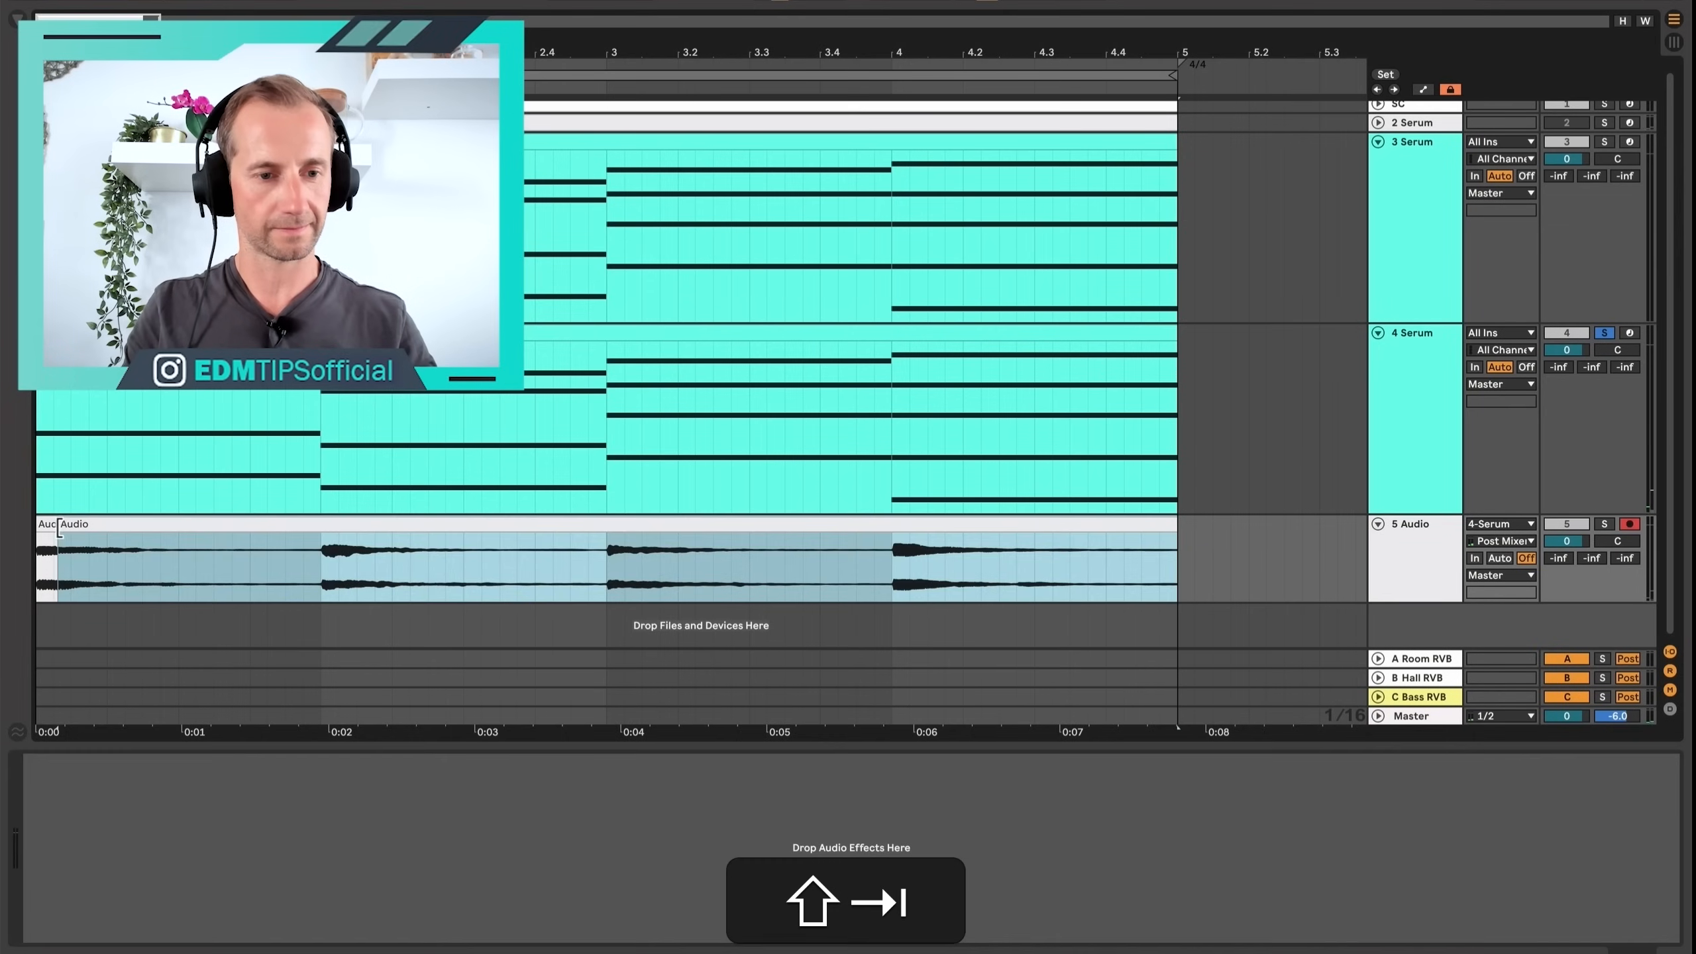
Split the recorded clip on 5 Audio at bars 2, 3 and 4.
{"action": "left_click", "coordinate": [321, 559]}
{"action": "key", "text": "super+e"}
{"action": "left_click", "coordinate": [603, 558]}
{"action": "key", "text": "super+e"}
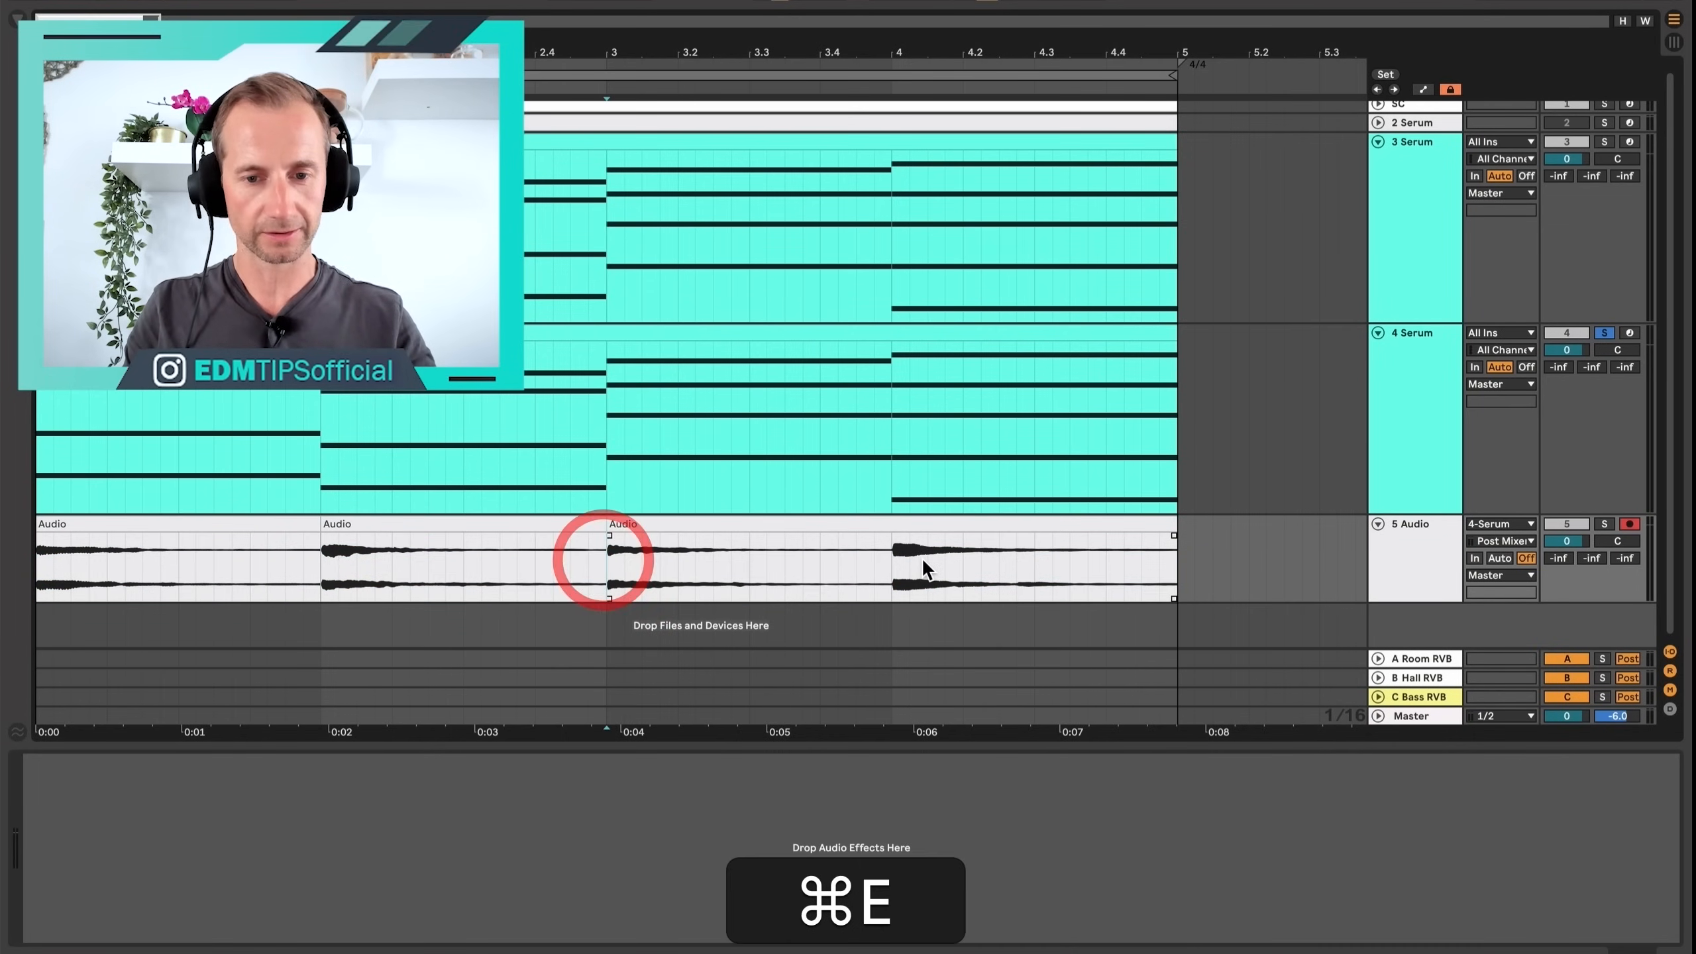
{"action": "left_click", "coordinate": [894, 558]}
{"action": "key", "text": "super+e"}
Reverse each of the four one-bar audio clips on 5 Audio separately.
{"action": "left_click", "coordinate": [257, 528]}
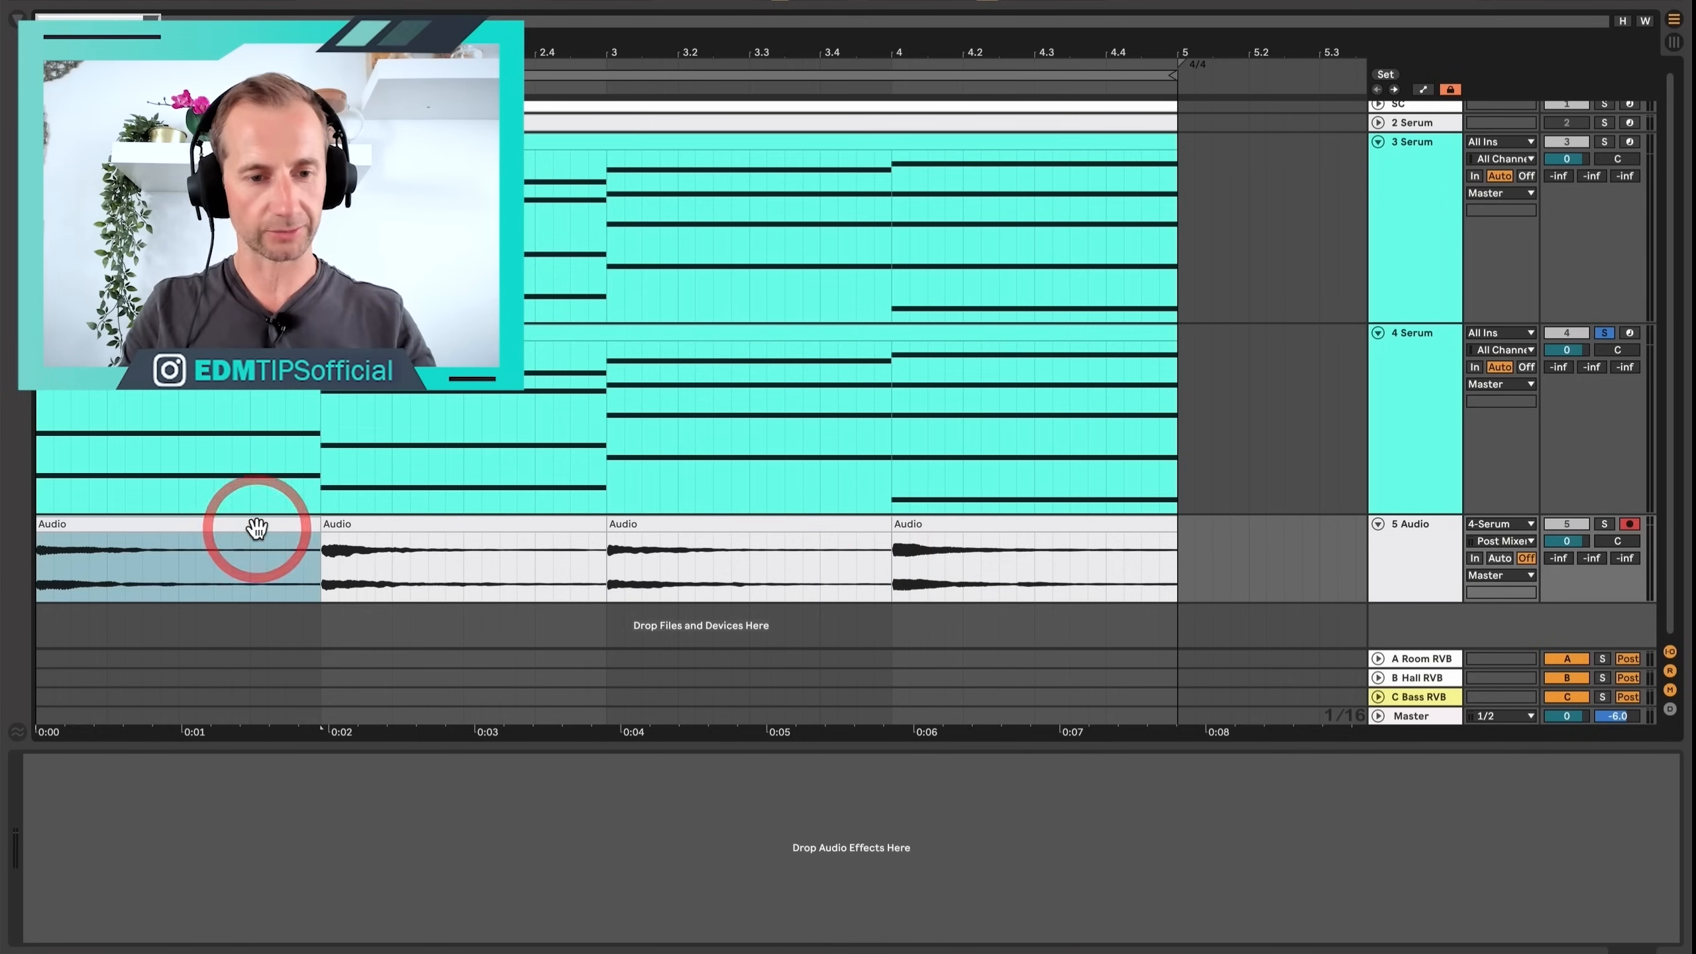
{"action": "key", "text": "r"}
{"action": "left_click", "coordinate": [395, 525]}
{"action": "key", "text": "r"}
{"action": "left_click", "coordinate": [665, 525]}
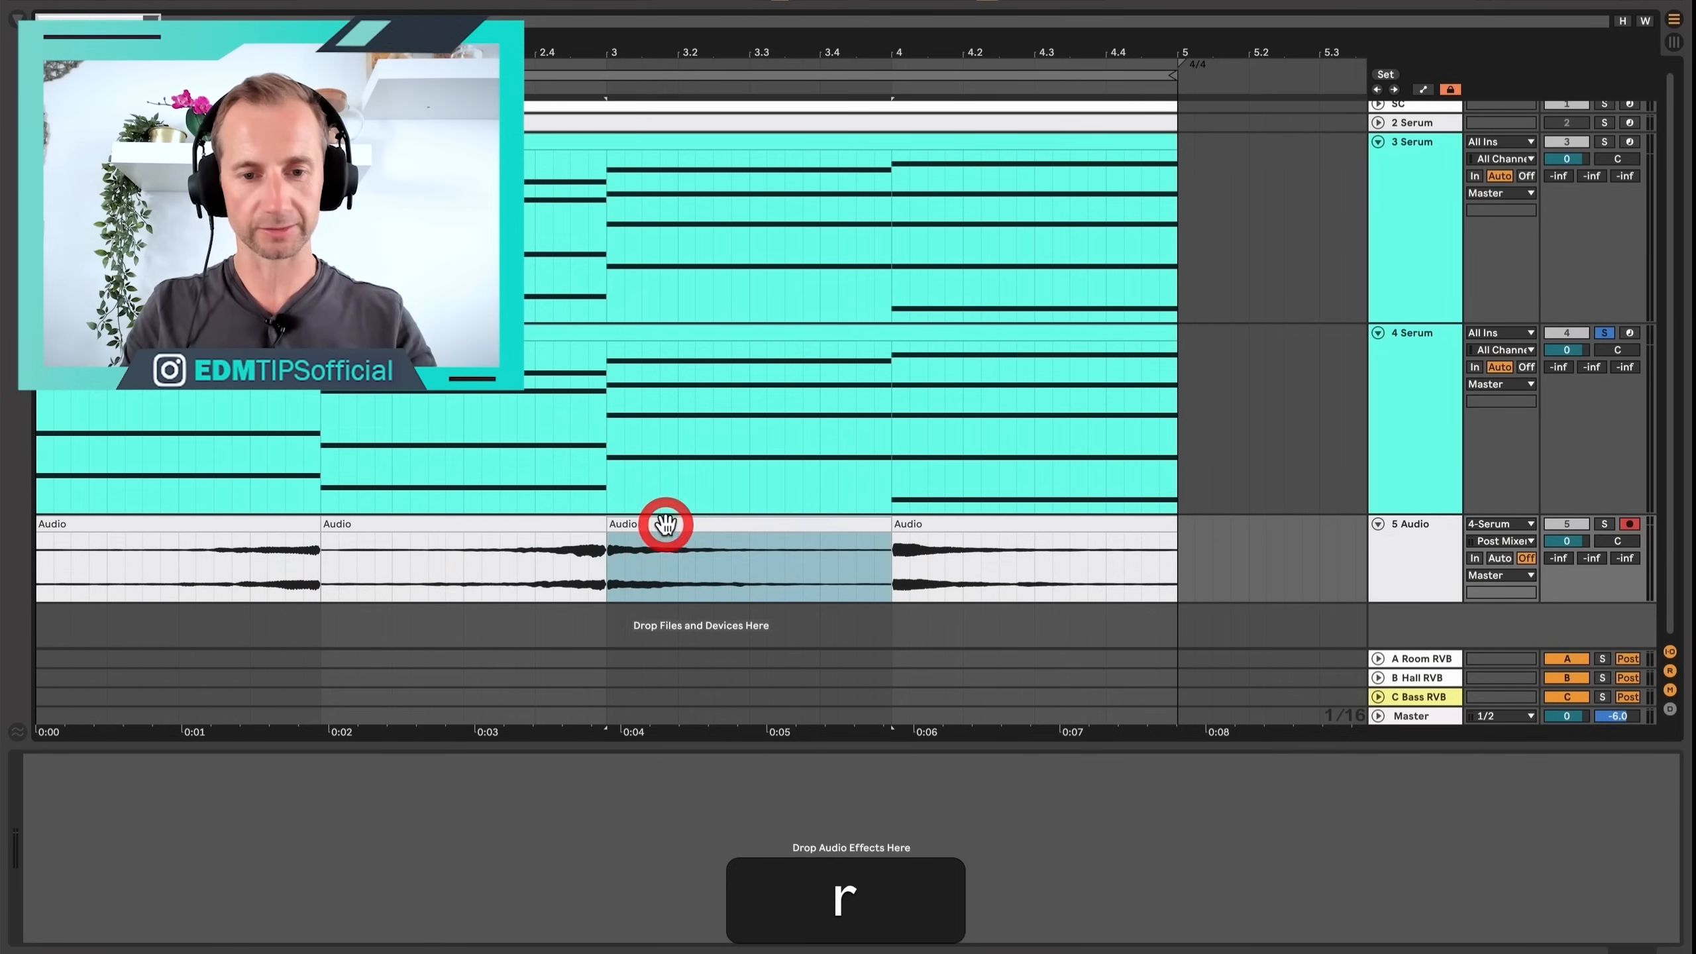
{"action": "key", "text": "r"}
{"action": "left_click", "coordinate": [951, 523]}
{"action": "key", "text": "r"}
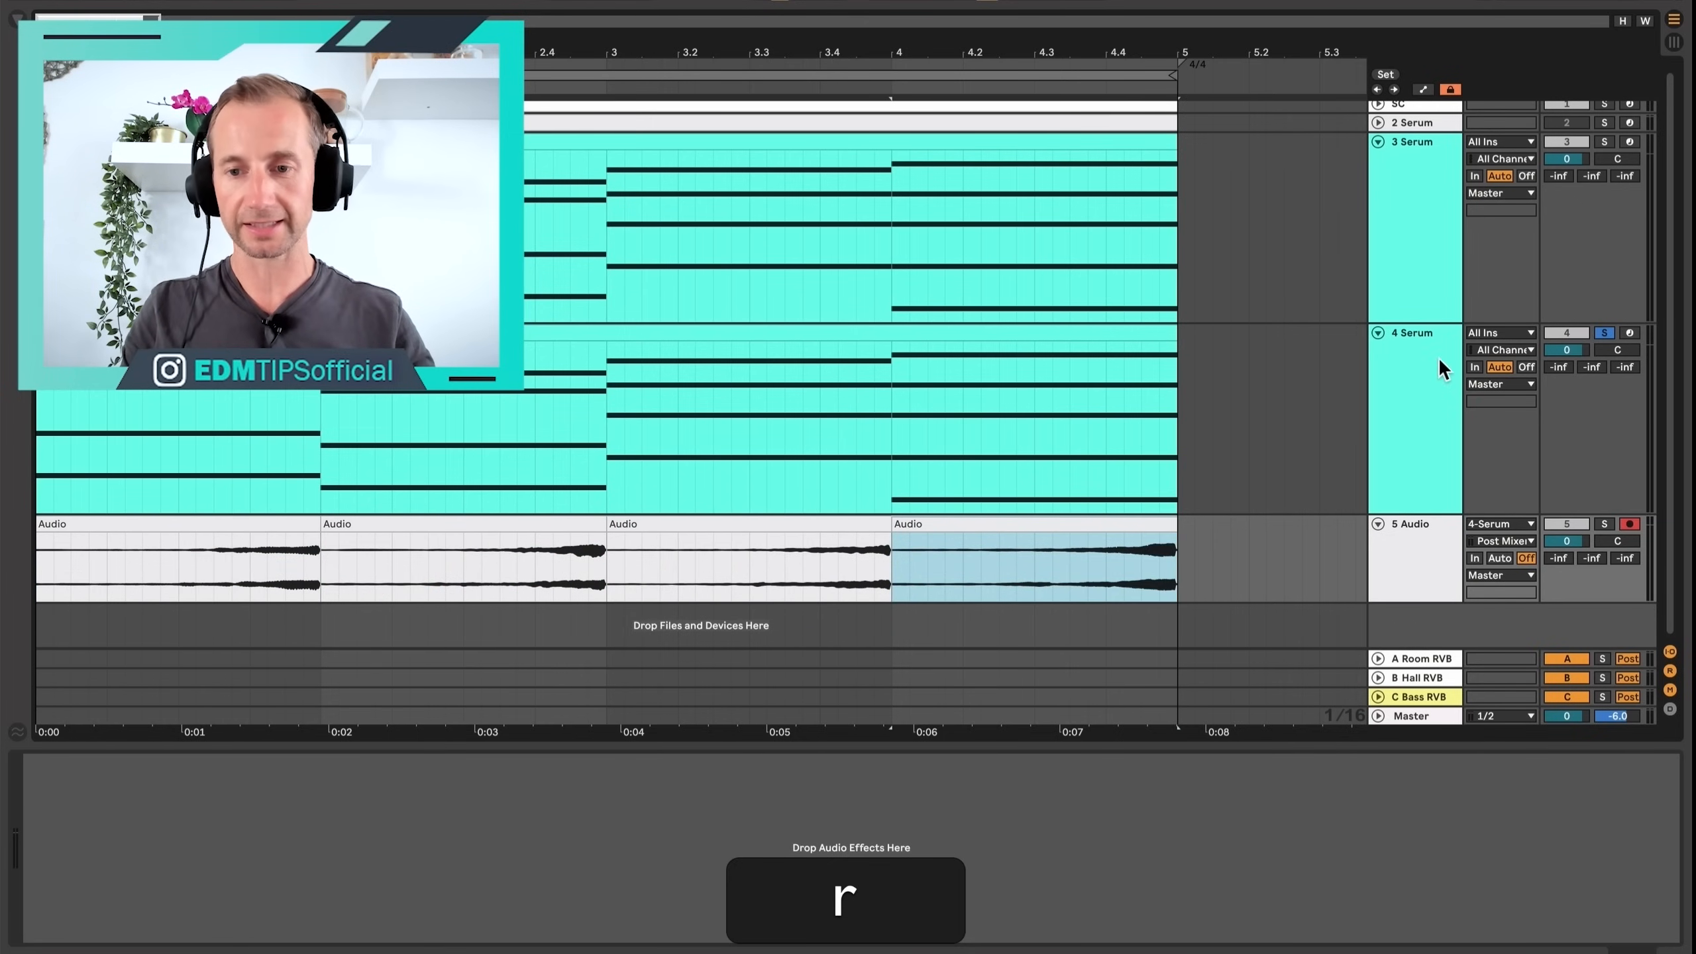
Delete the 4 Serum track and play the remaining Serum chords together with the reversed audio clips.
{"action": "left_click", "coordinate": [1438, 360]}
{"action": "key", "text": "BackSpace"}
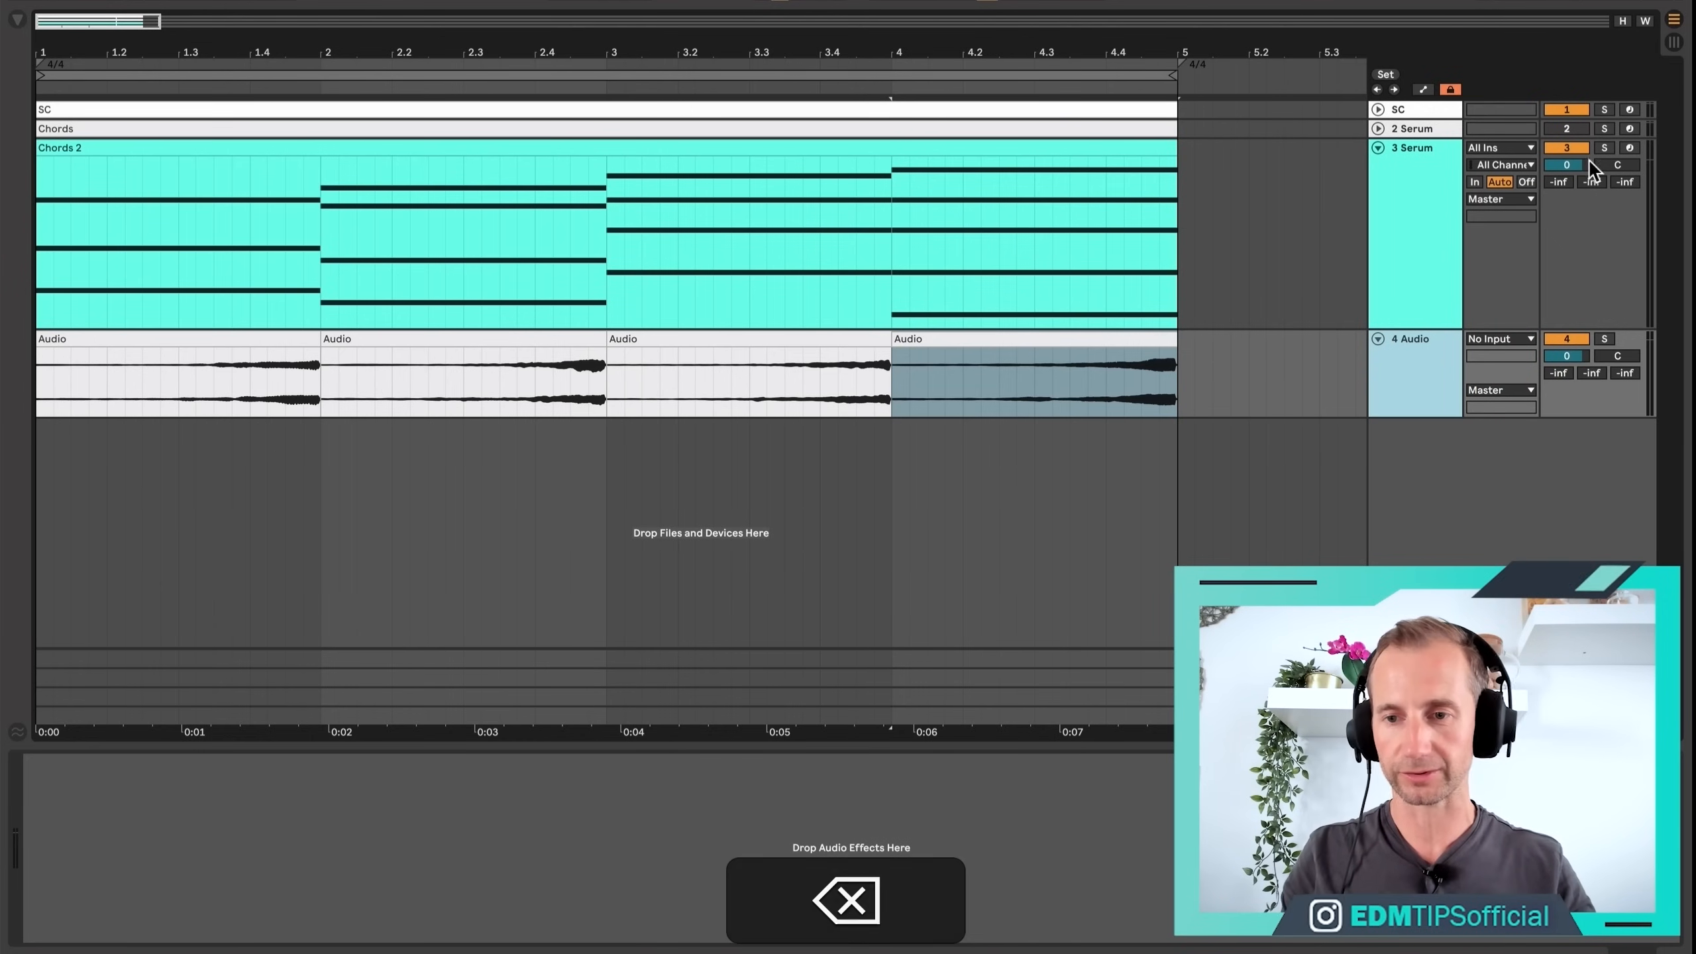
{"action": "left_click", "coordinate": [699, 7]}
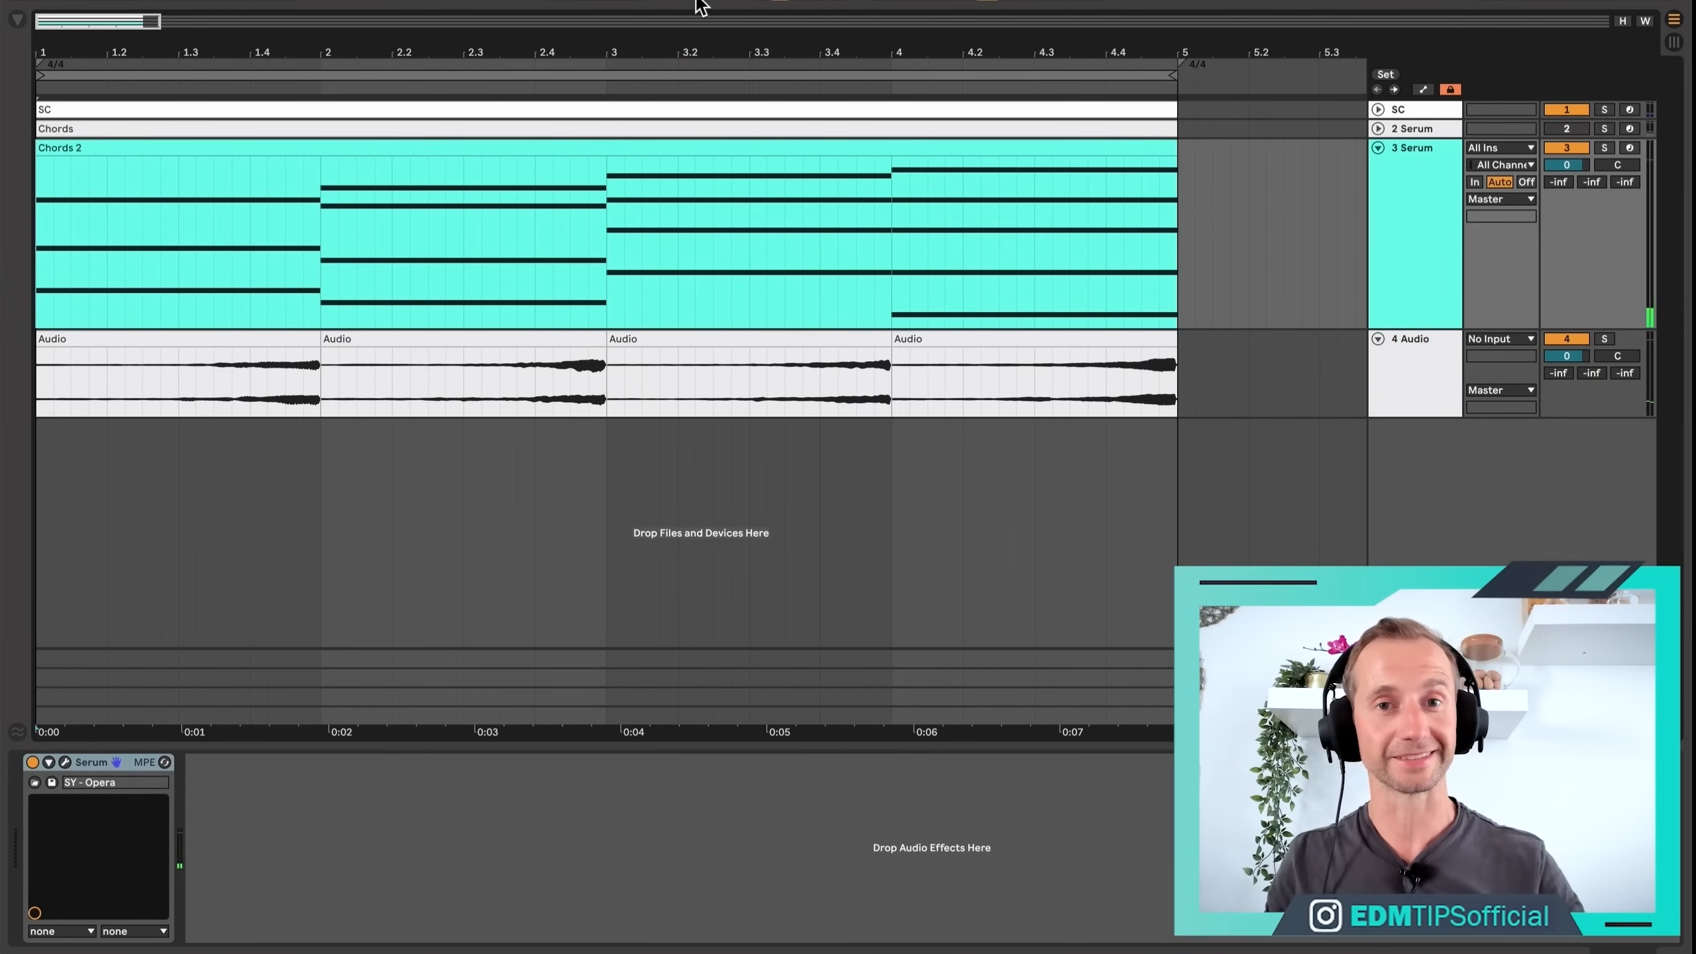
{"action": "key", "text": "space"}
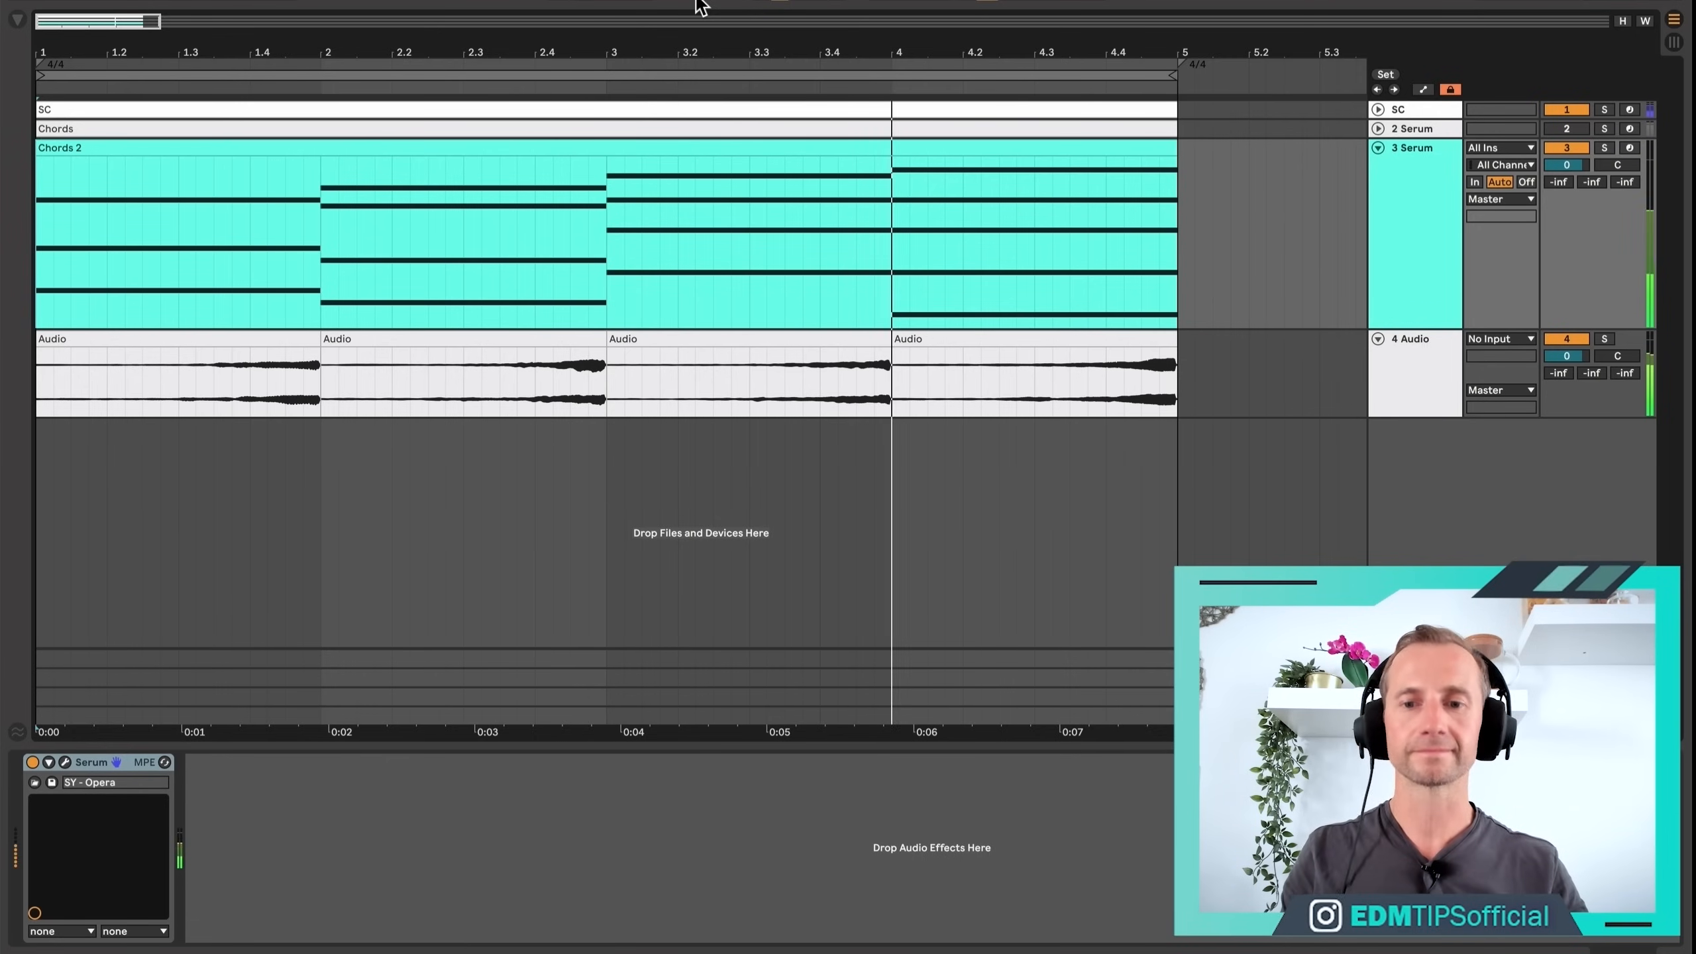
{"action": "key", "text": "space"}
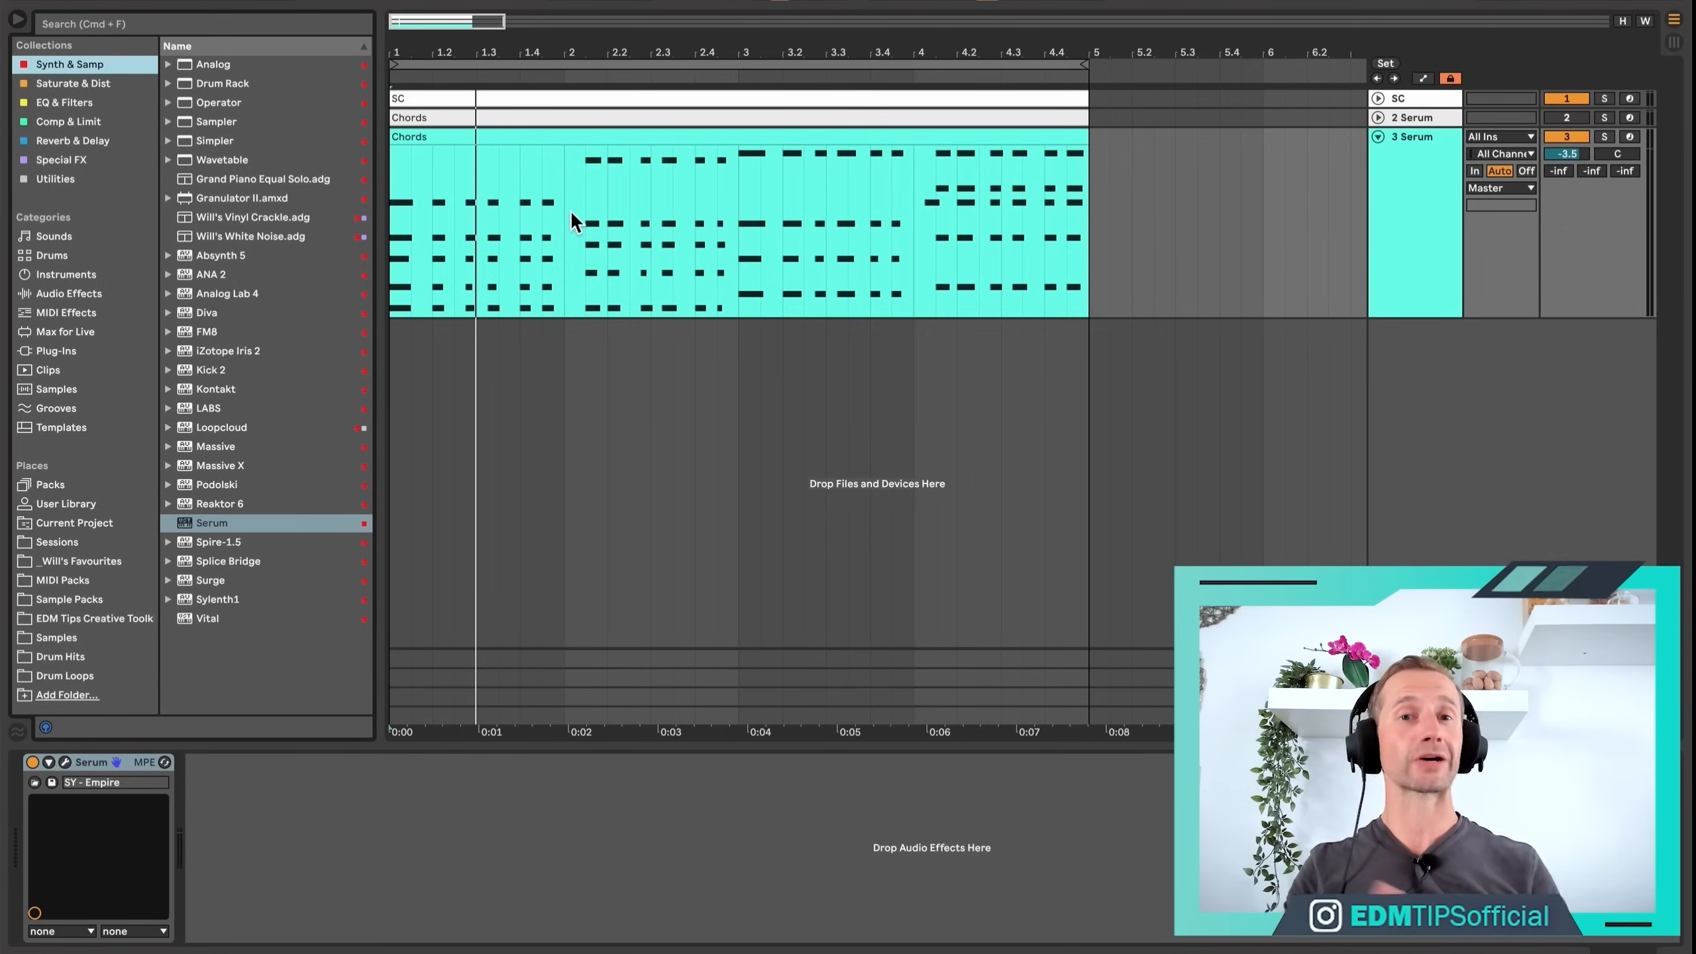
Play the SY - Empire Serum chords and add Simpler on a new, unfolded track below 3 Serum.
{"action": "key", "text": "space"}
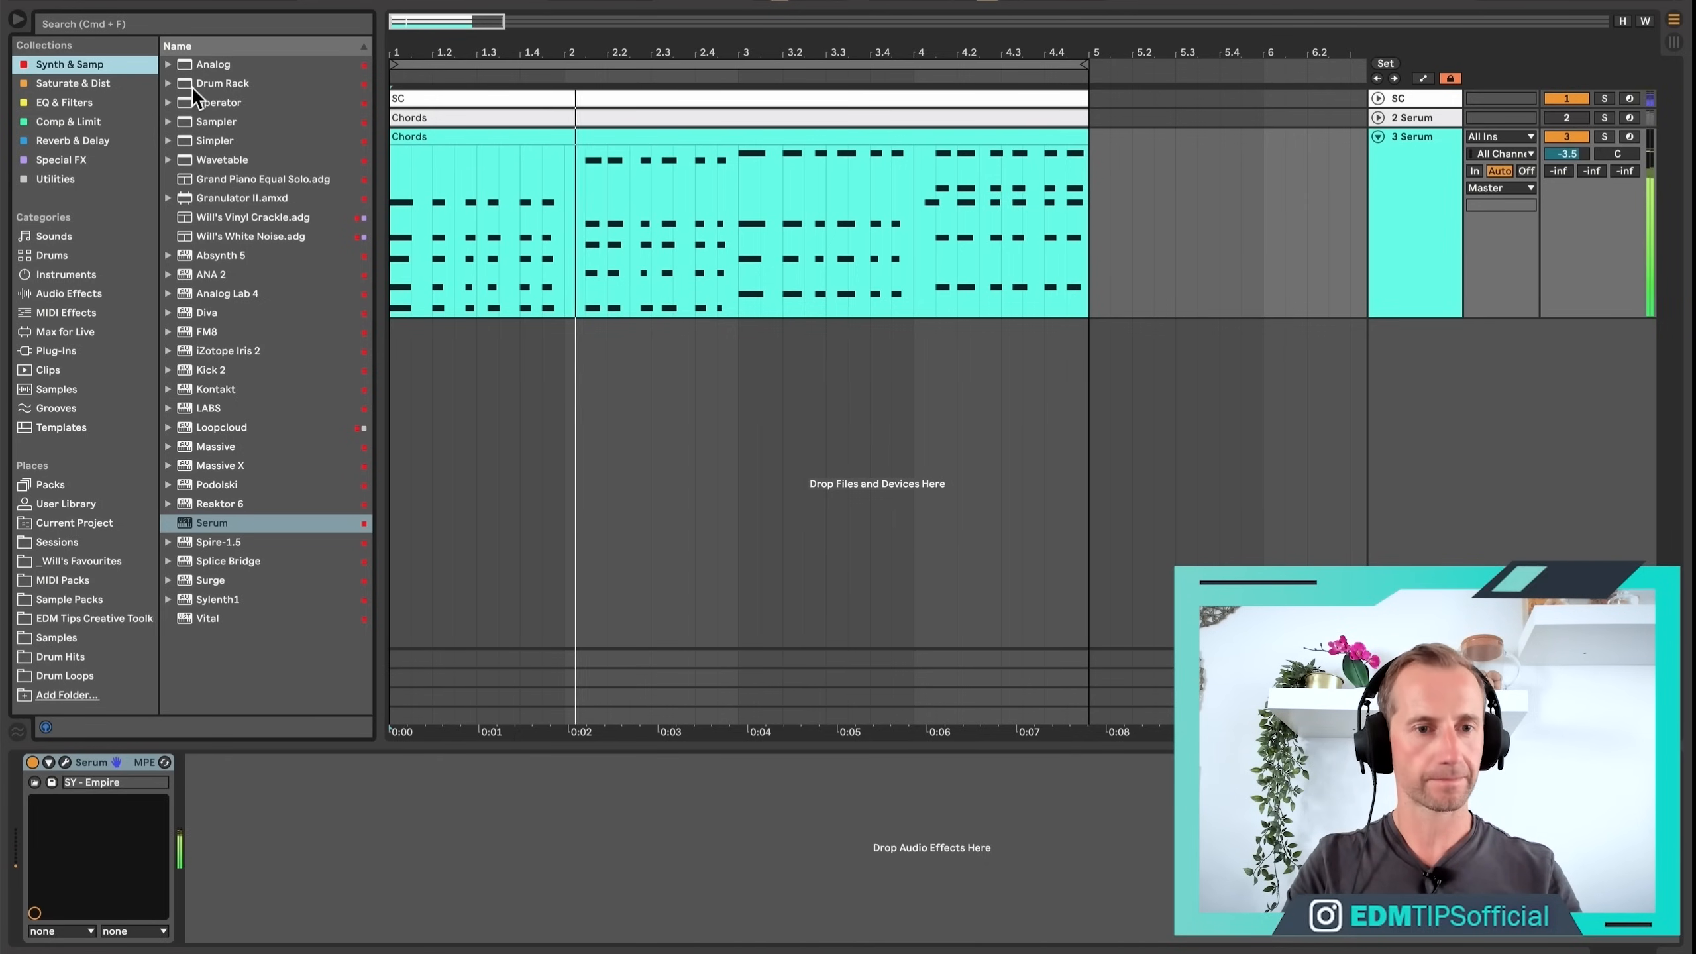
{"action": "left_click", "coordinate": [206, 139]}
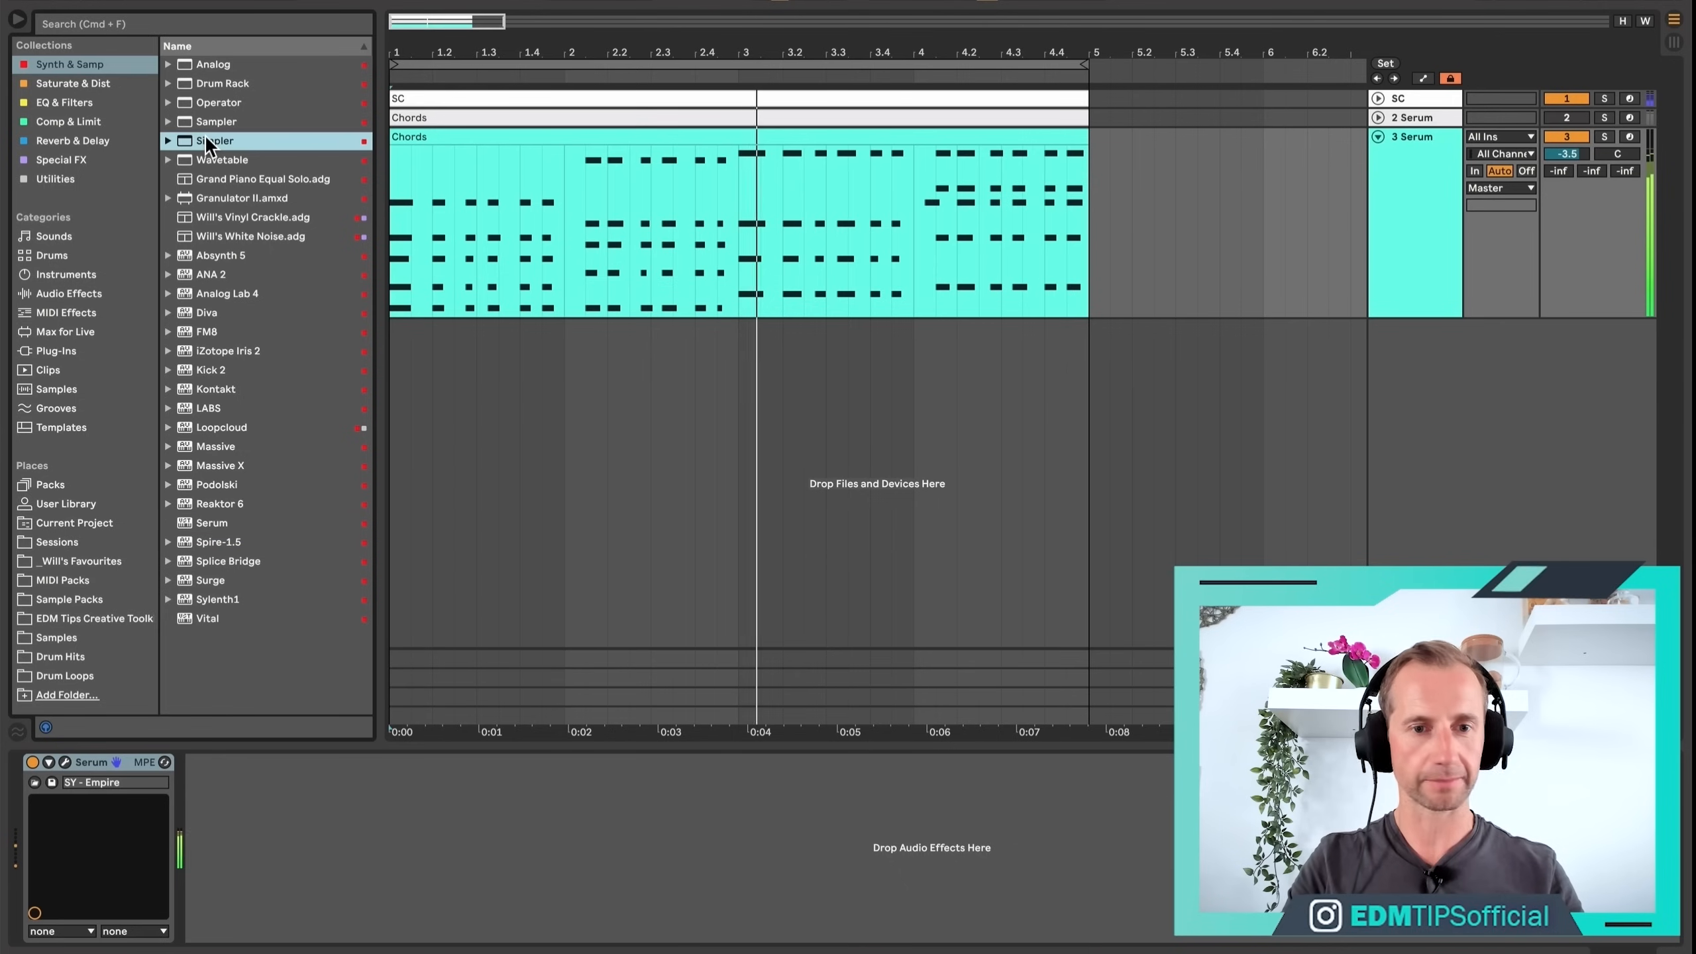
{"action": "left_click_drag", "start_coordinate": [205, 139], "coordinate": [1395, 347]}
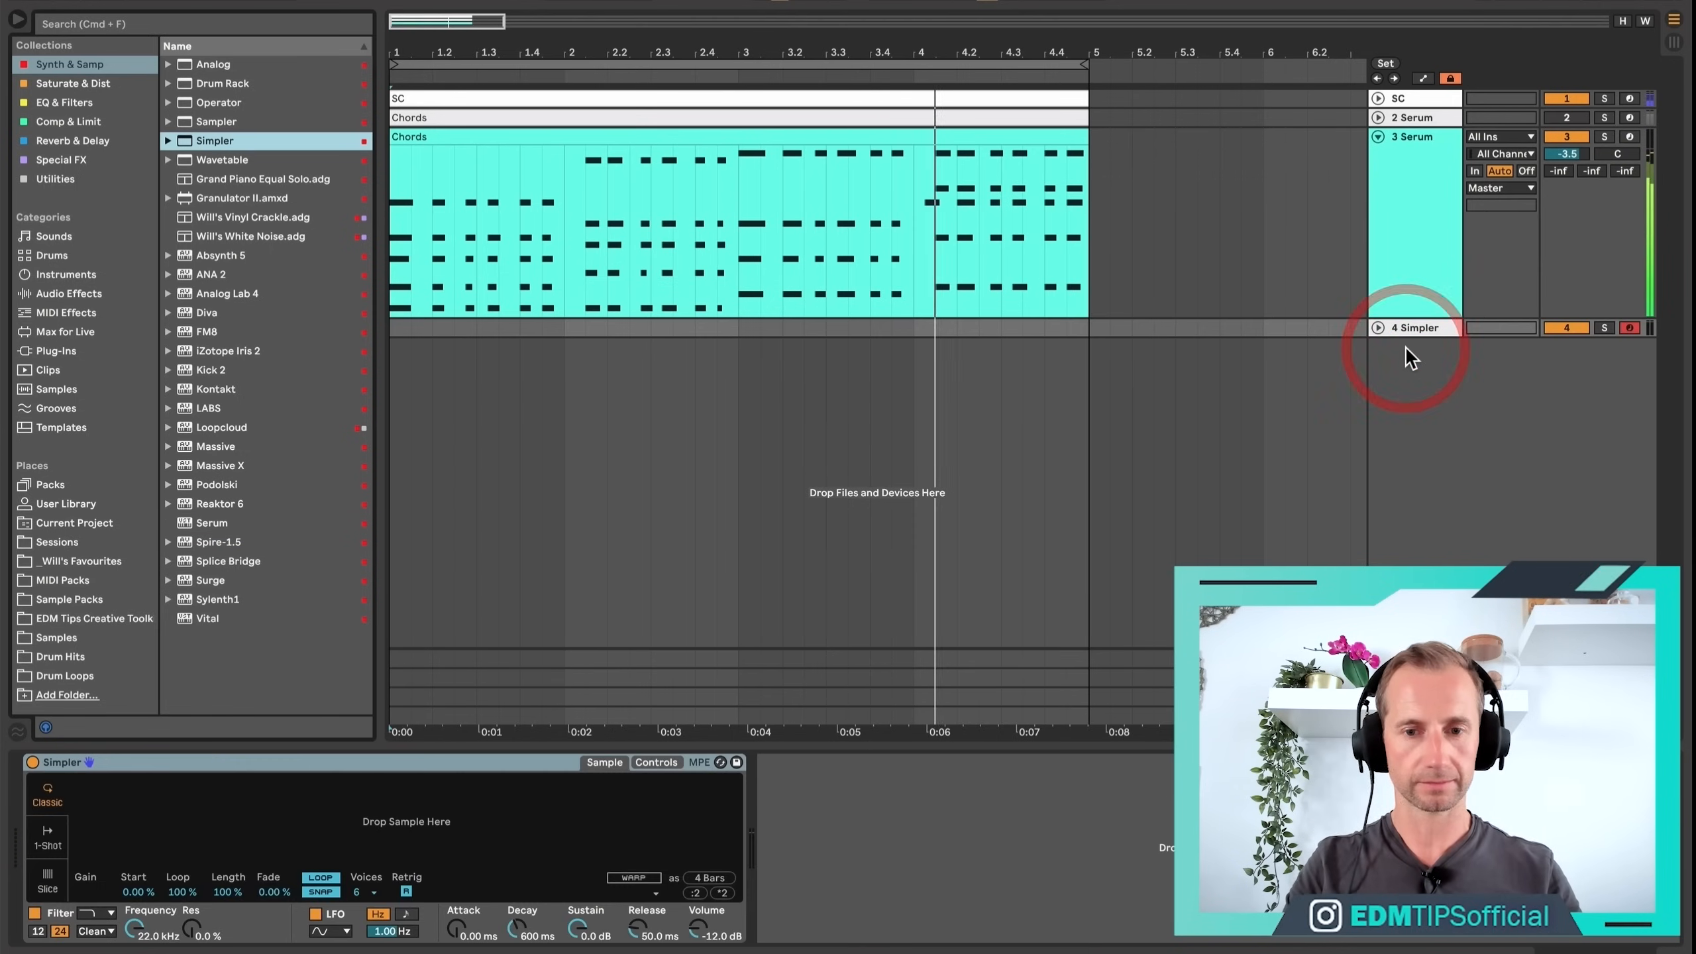
{"action": "left_click", "coordinate": [1378, 328]}
{"action": "key", "text": "space"}
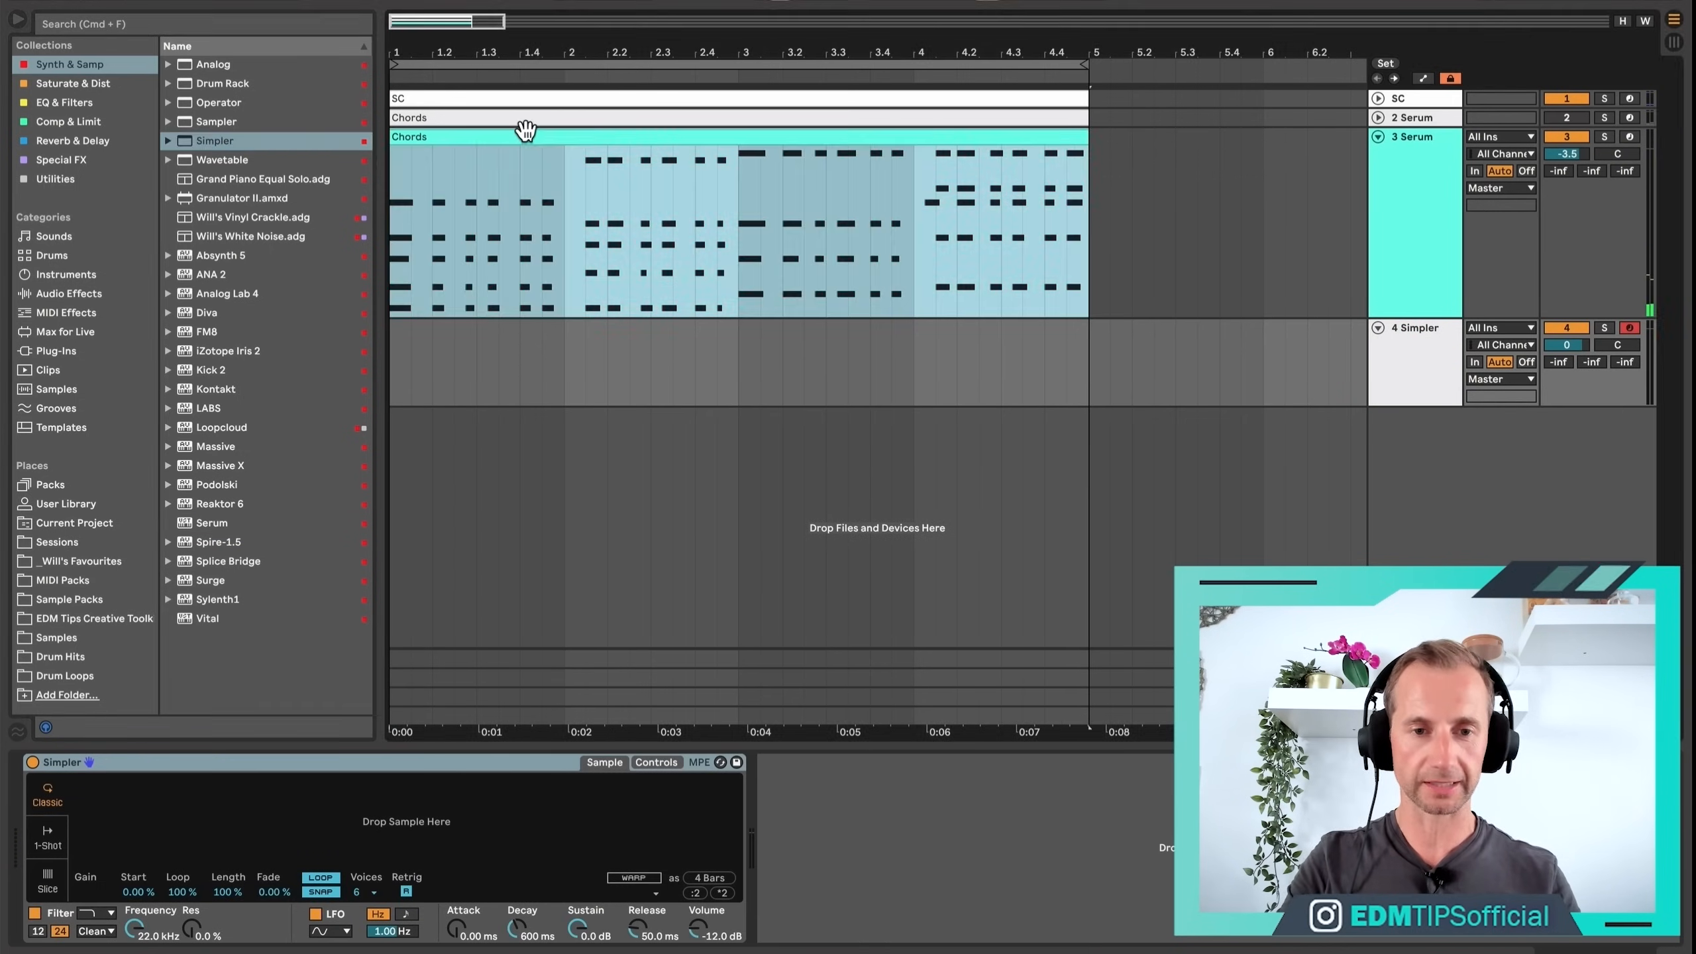
Copy the Chords clip from 3 Serum to the same position on 4 Simpler and solo 4 Simpler.
{"action": "left_click_drag", "start_coordinate": [526, 132], "coordinate": [527, 373]}
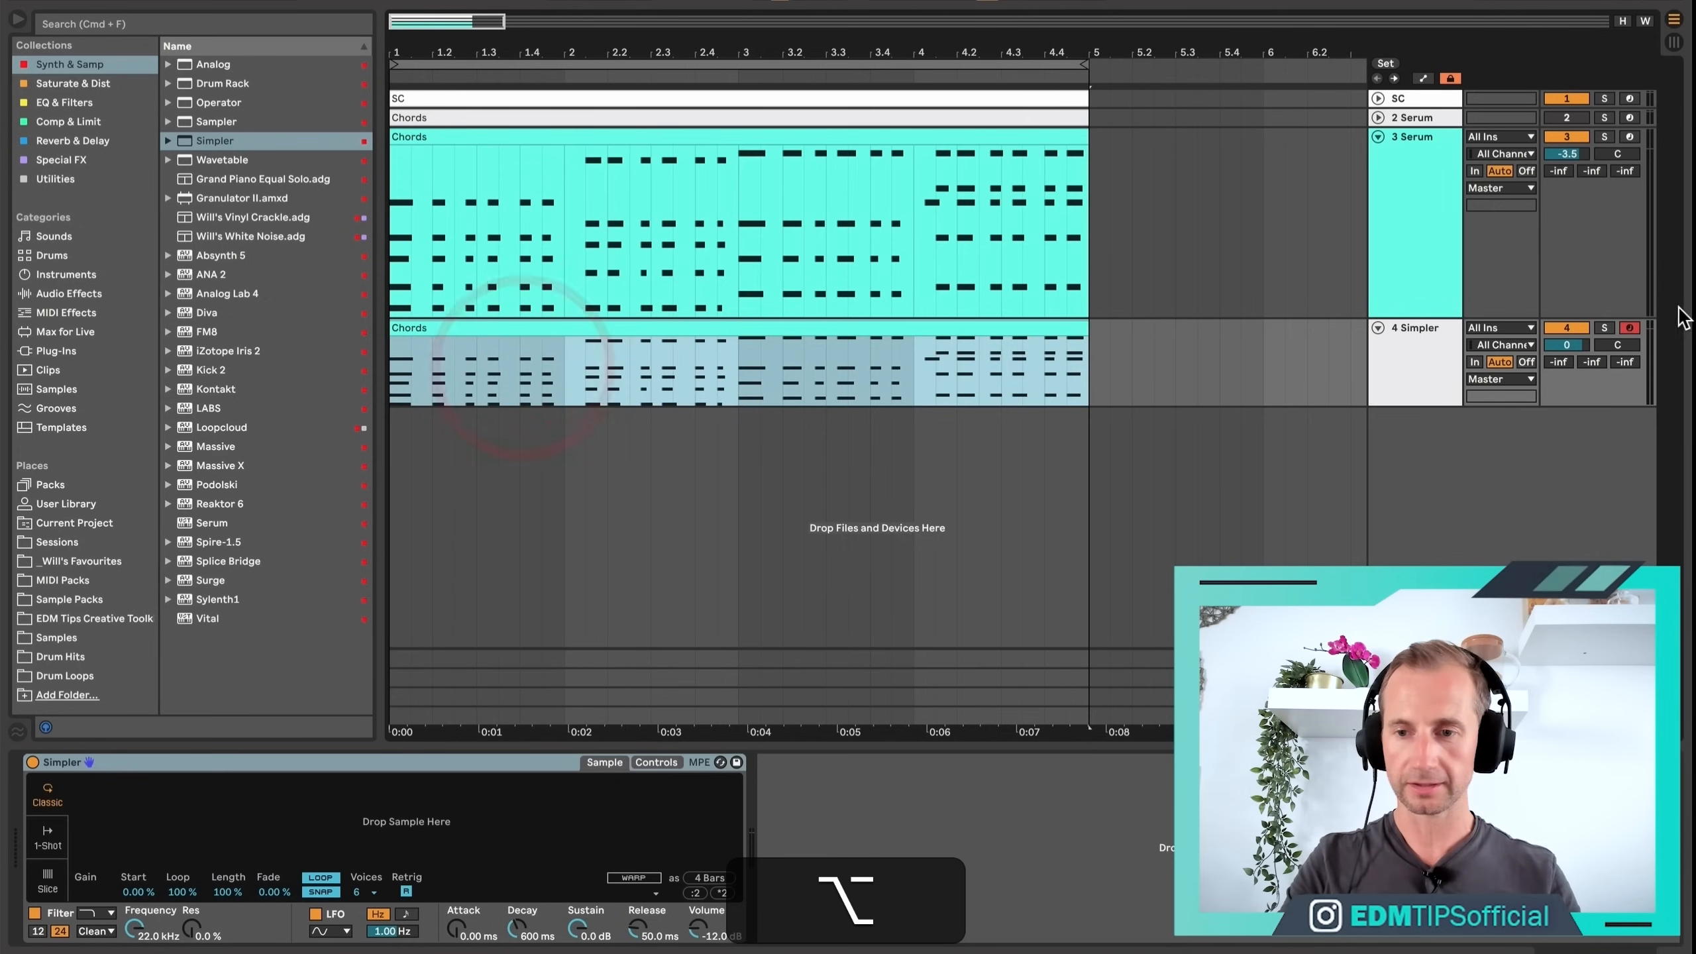
{"action": "left_click", "coordinate": [1609, 324]}
{"action": "left_click", "coordinate": [1396, 359]}
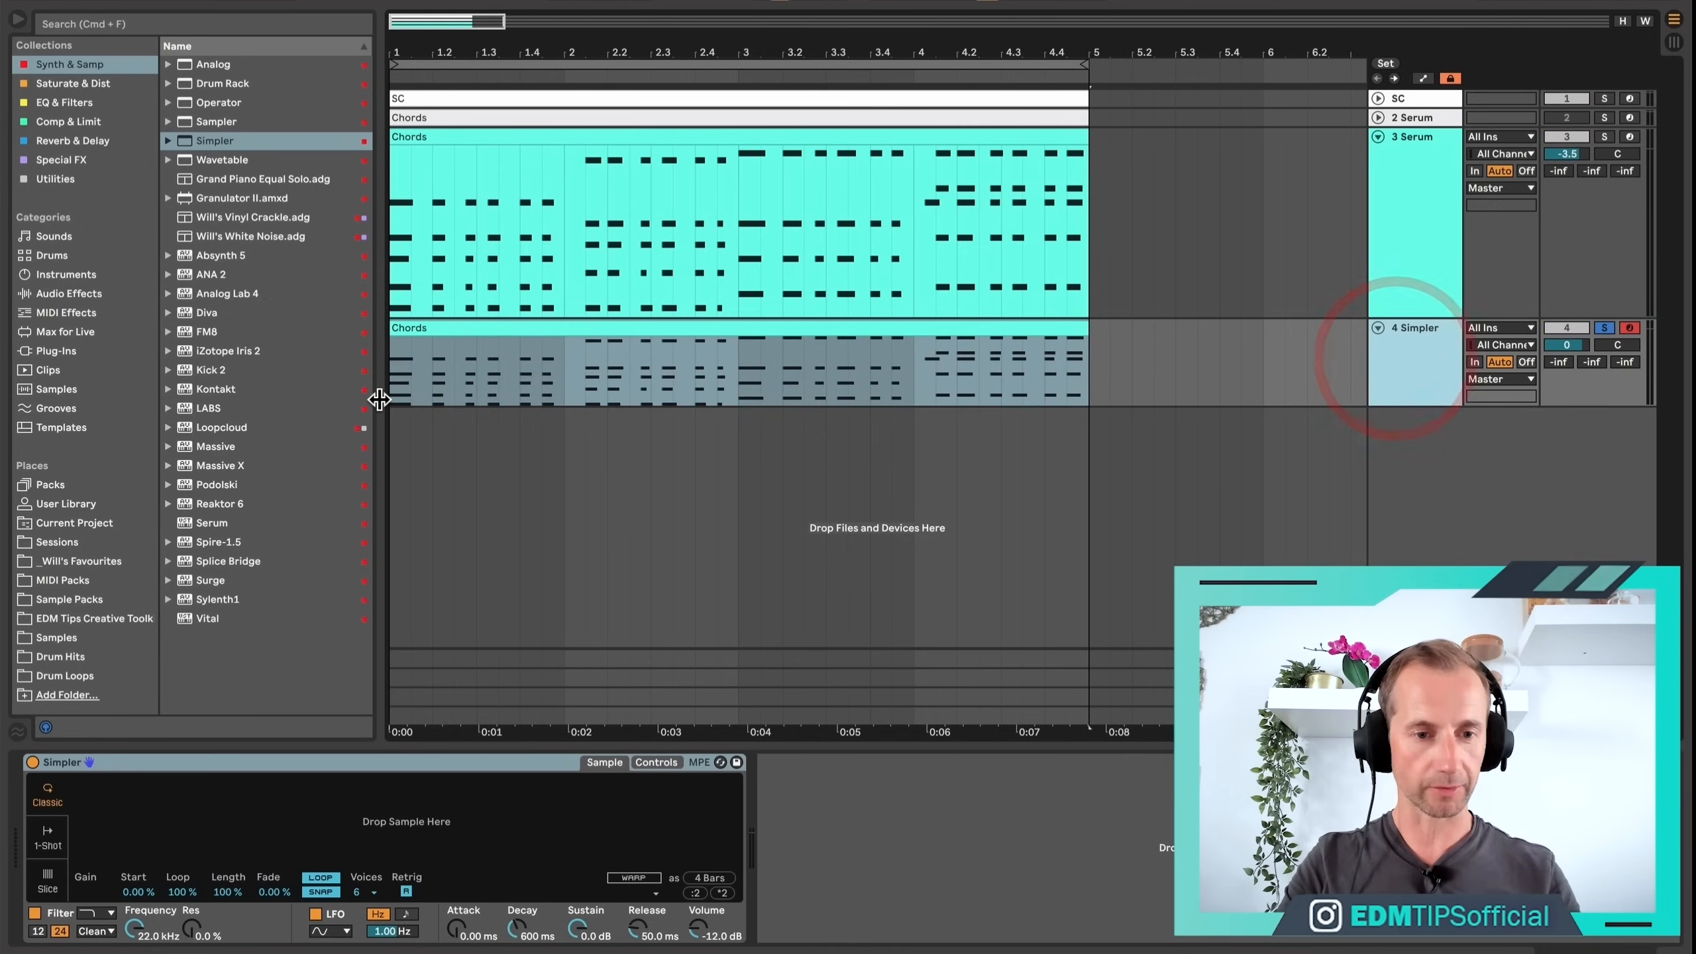
Preview the WAV files in the Synth folder of Samples, load 713.wav into Simpler and audition the chords with it.
{"action": "left_click", "coordinate": [56, 638]}
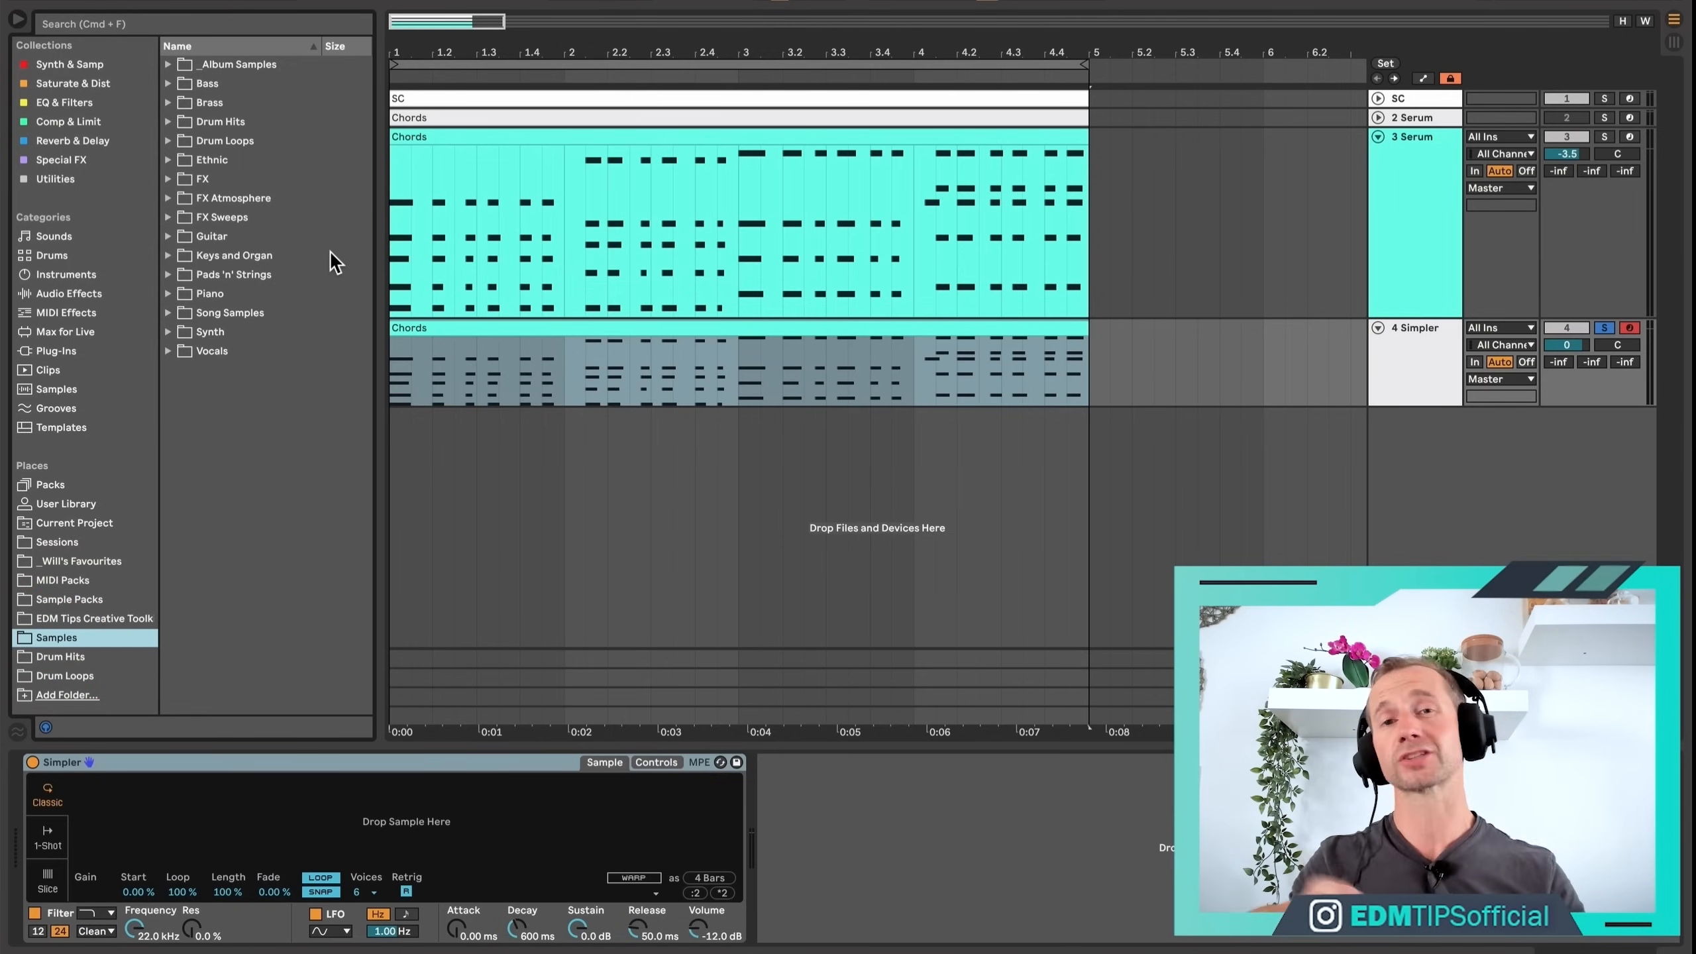
{"action": "left_click", "coordinate": [216, 311]}
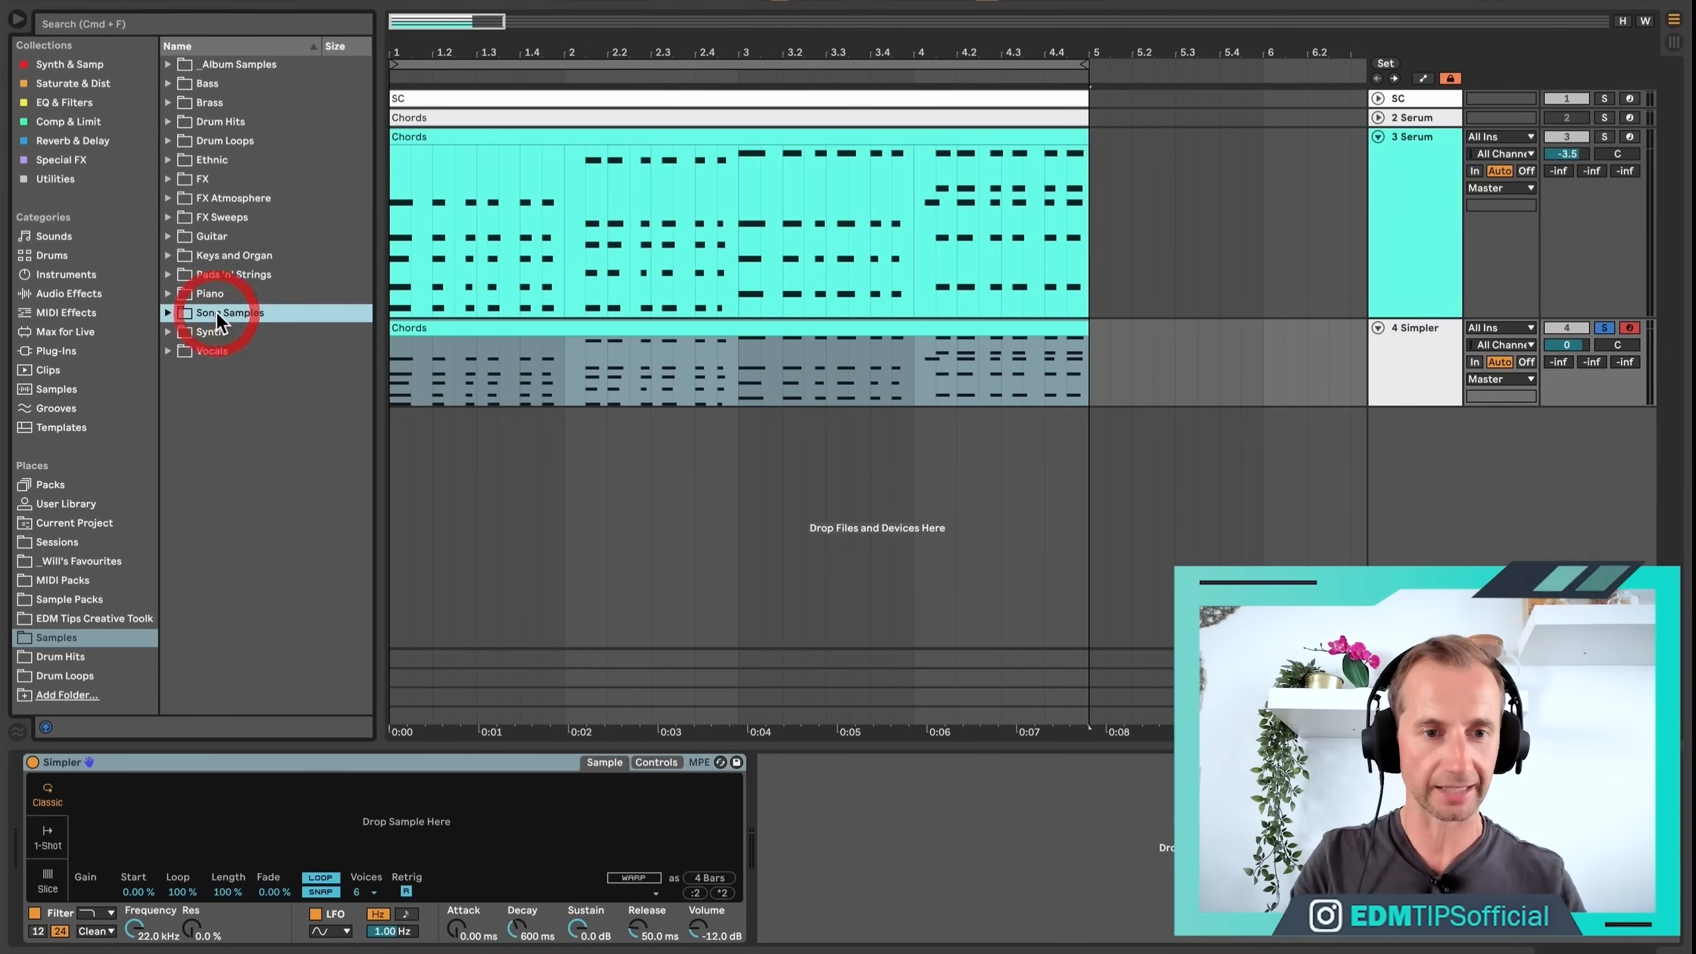
{"action": "key", "text": "Right"}
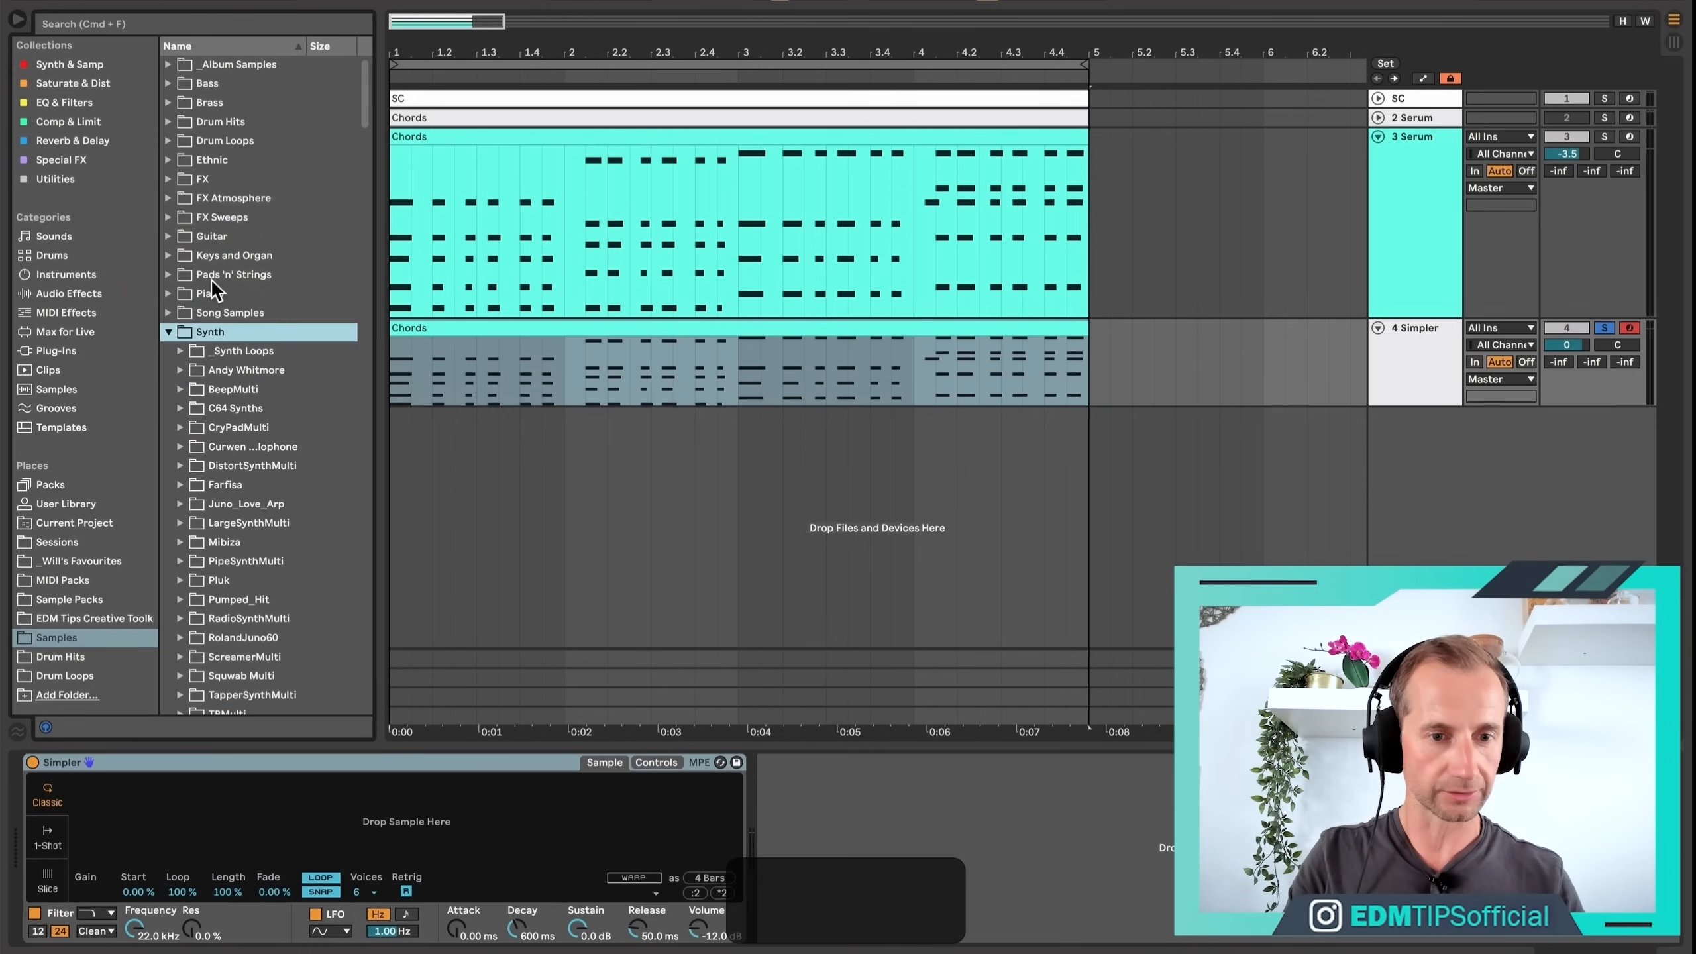
{"action": "scroll", "coordinate": [226, 426], "scroll_direction": "down", "scroll_amount": 10}
{"action": "left_click", "coordinate": [227, 195]}
{"action": "key", "text": "Up"}
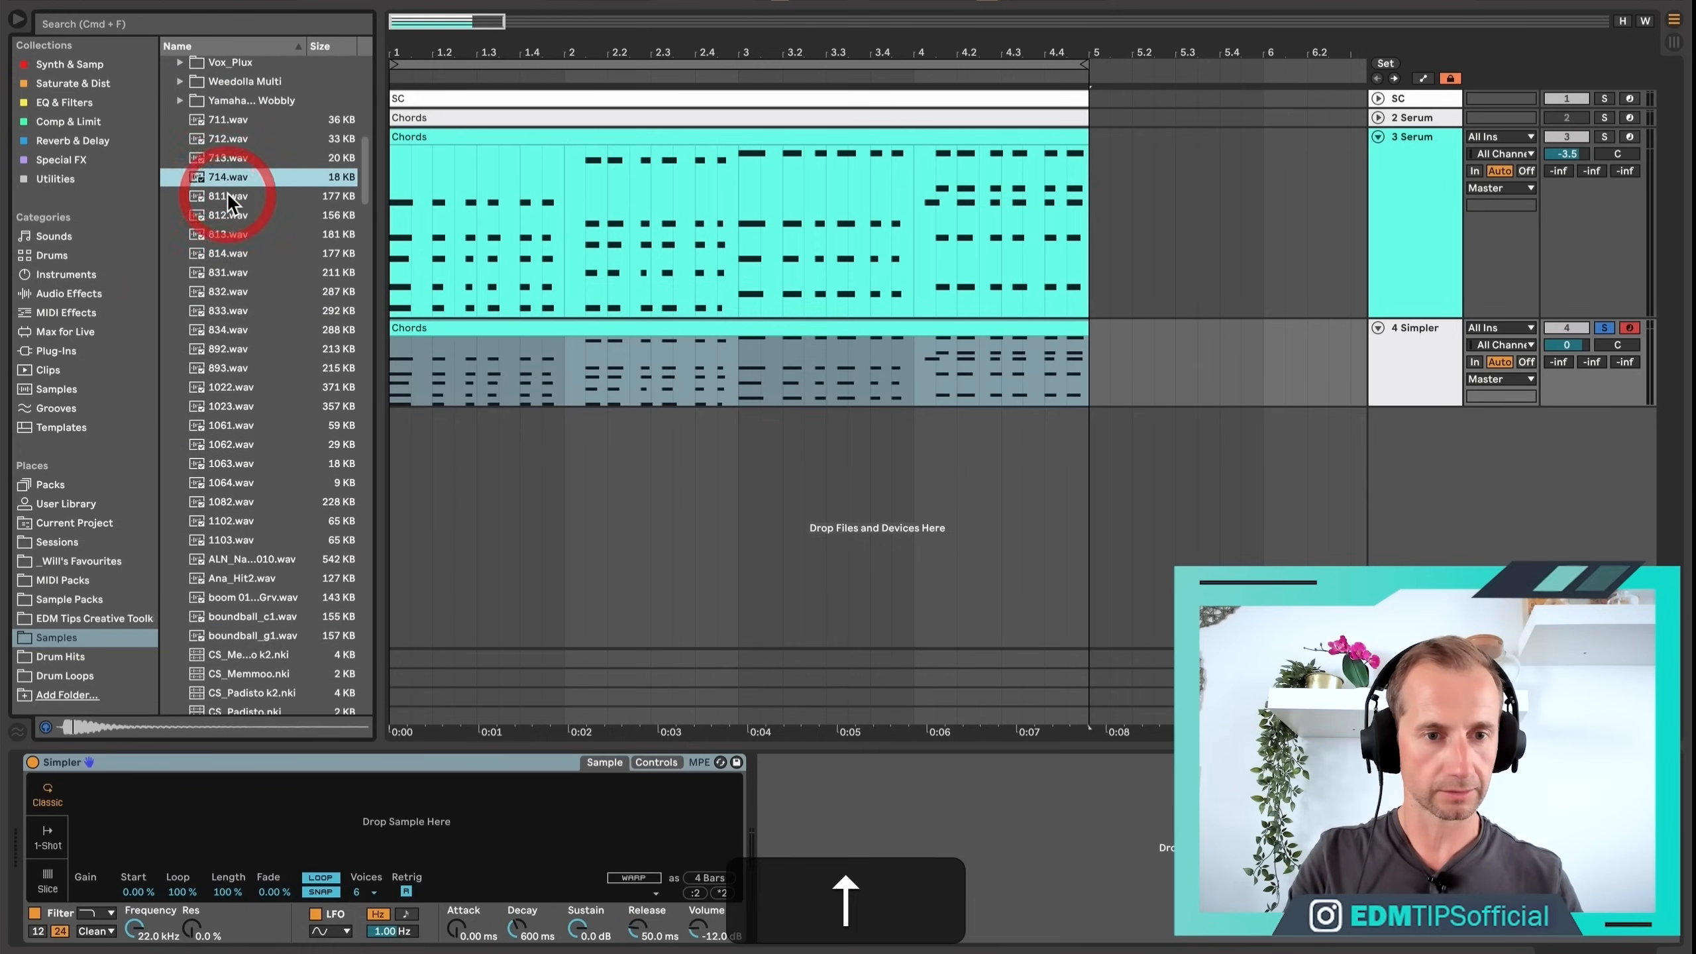
{"action": "key", "text": "Up"}
{"action": "key", "text": "Down"}
{"action": "key", "text": "Up"}
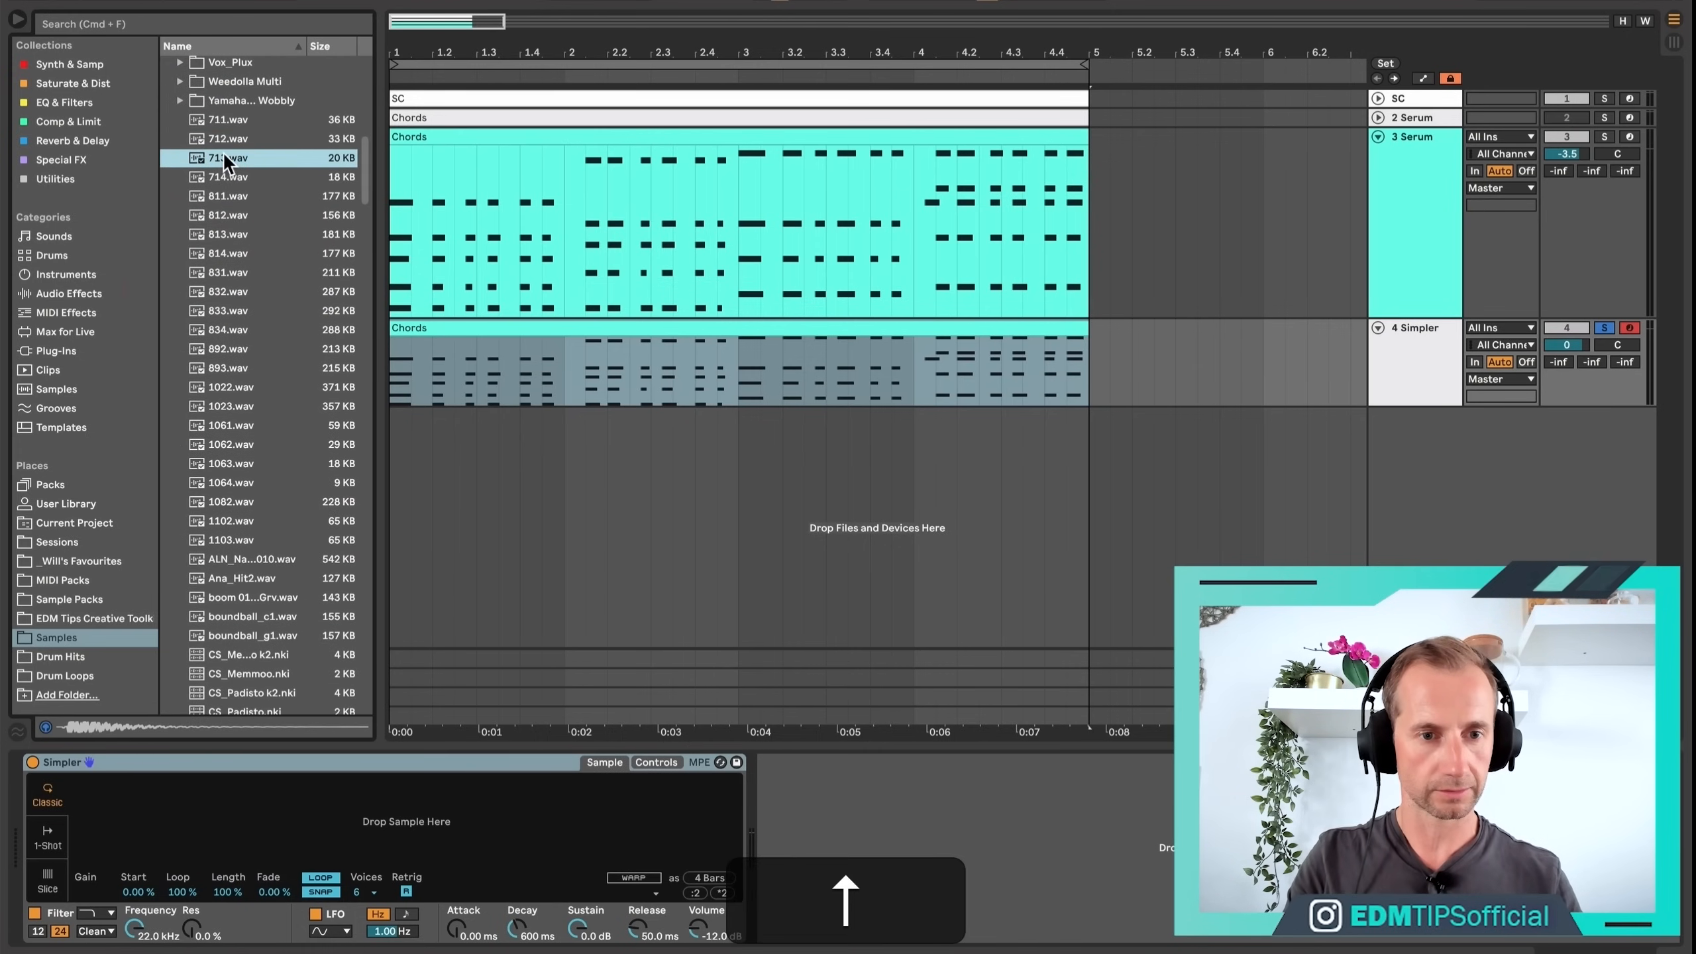
{"action": "left_click_drag", "start_coordinate": [222, 155], "coordinate": [214, 798]}
{"action": "key", "text": "space"}
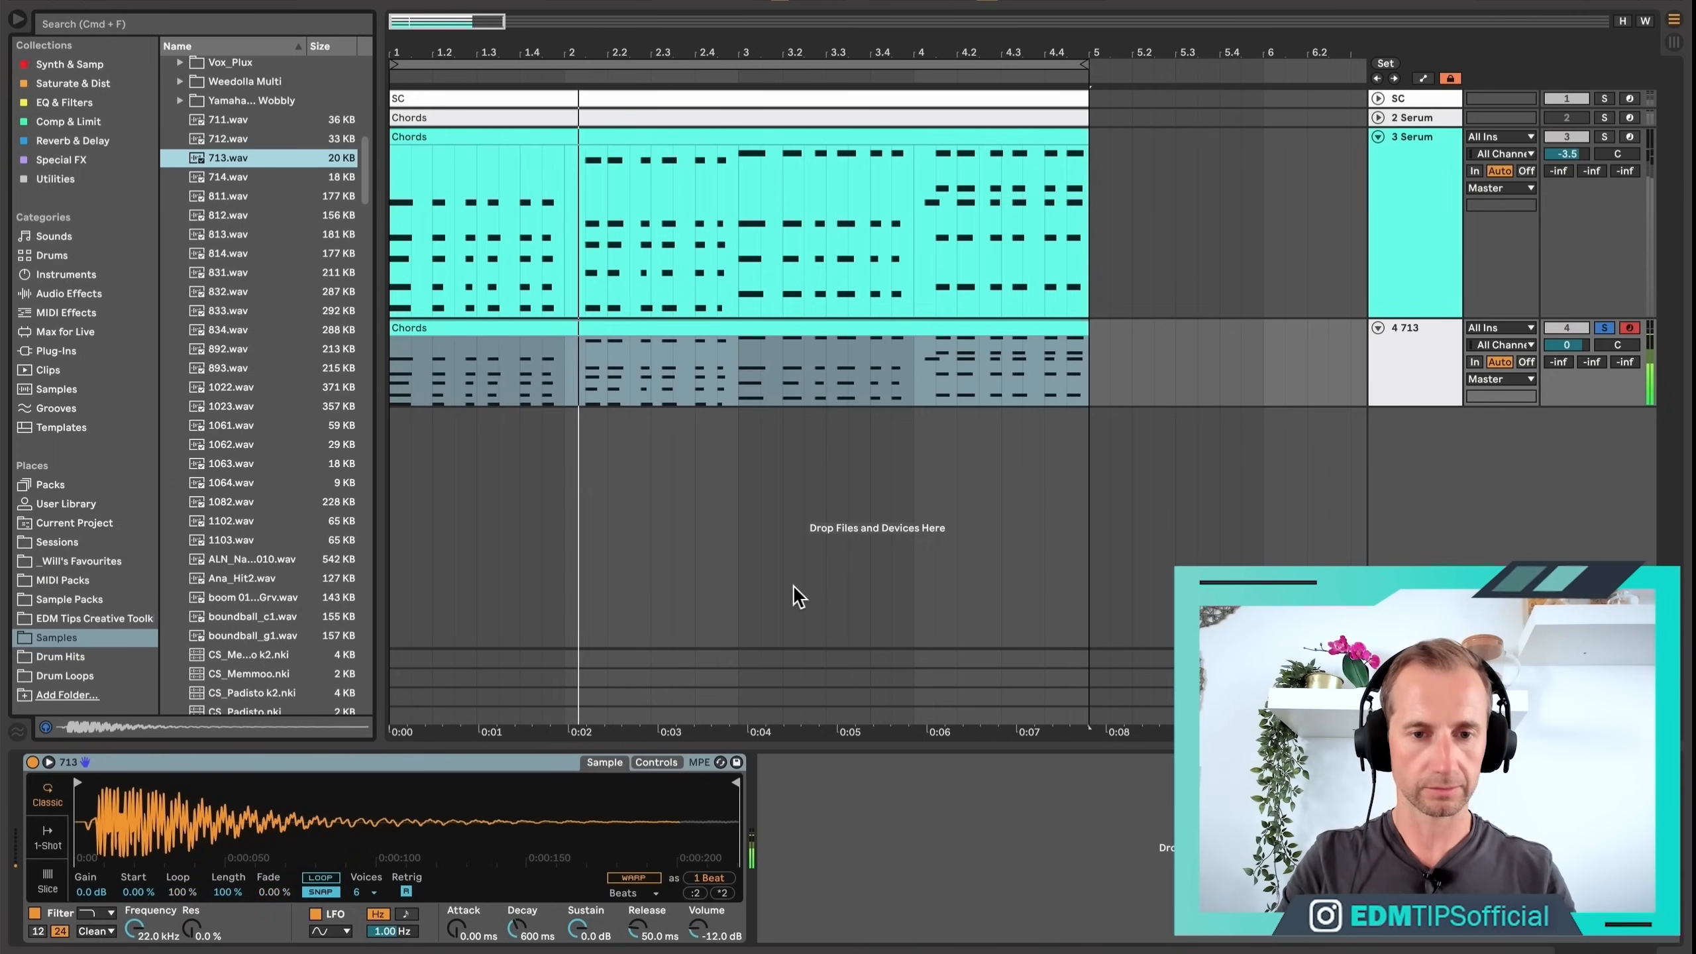
{"action": "key", "text": "space"}
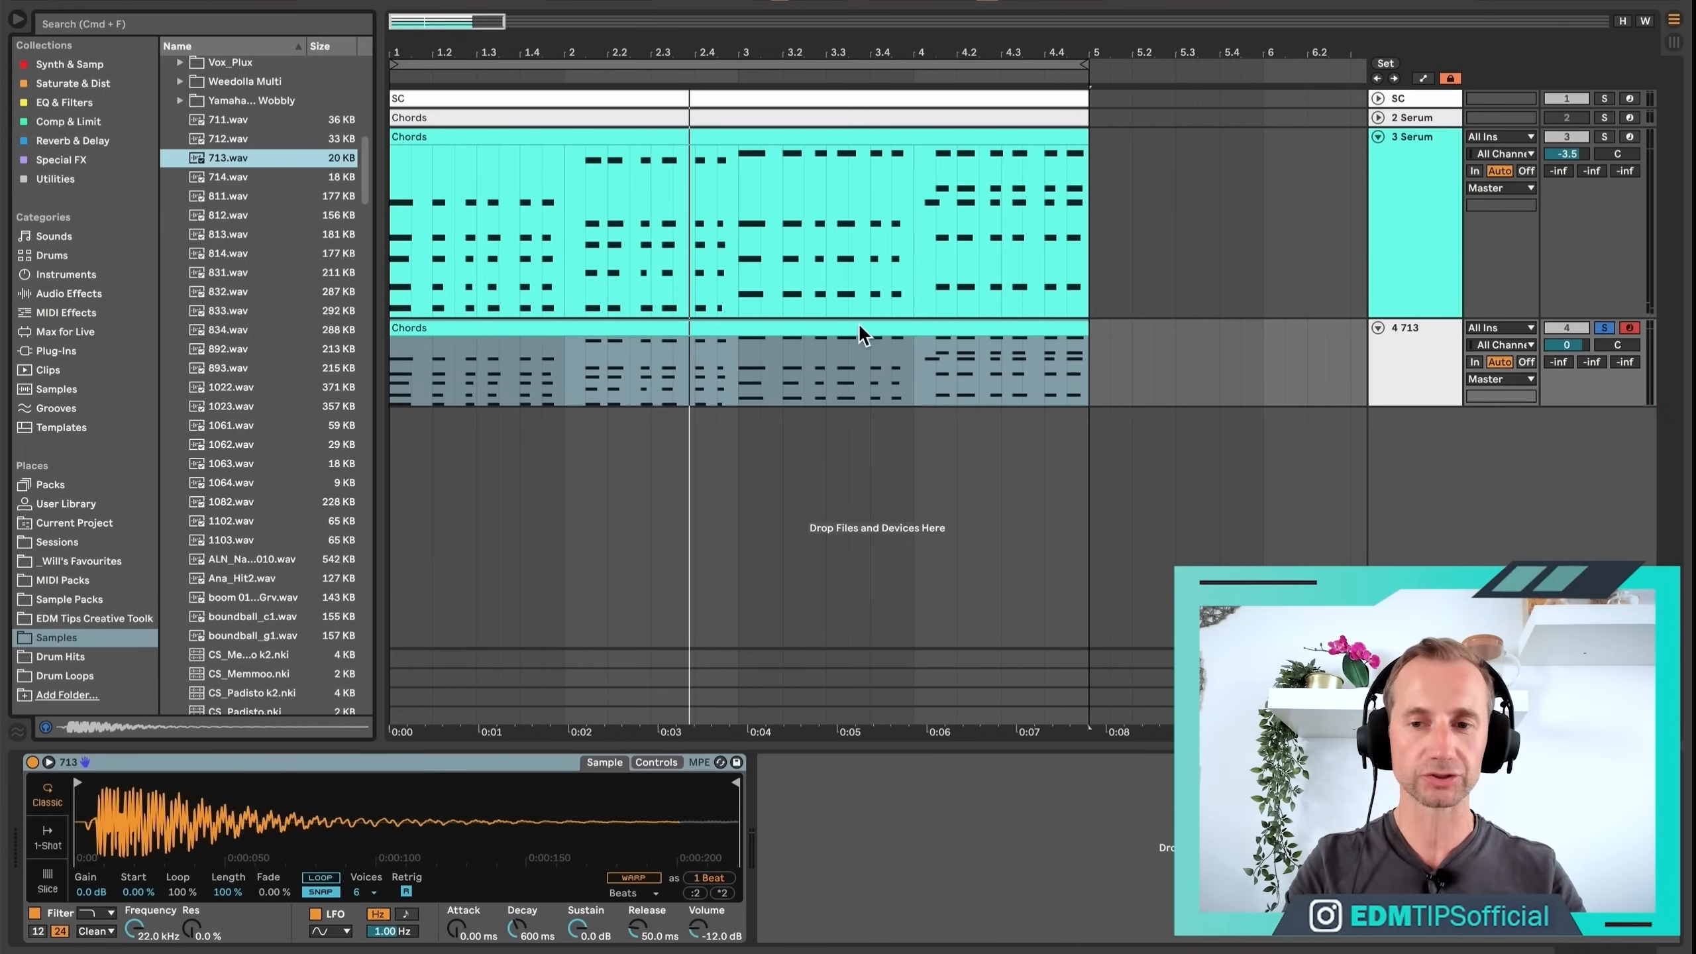
Arm 3 Serum, clear the track solo and sound C3 in its Chords clip as a tuning reference.
{"action": "left_click", "coordinate": [1429, 148]}
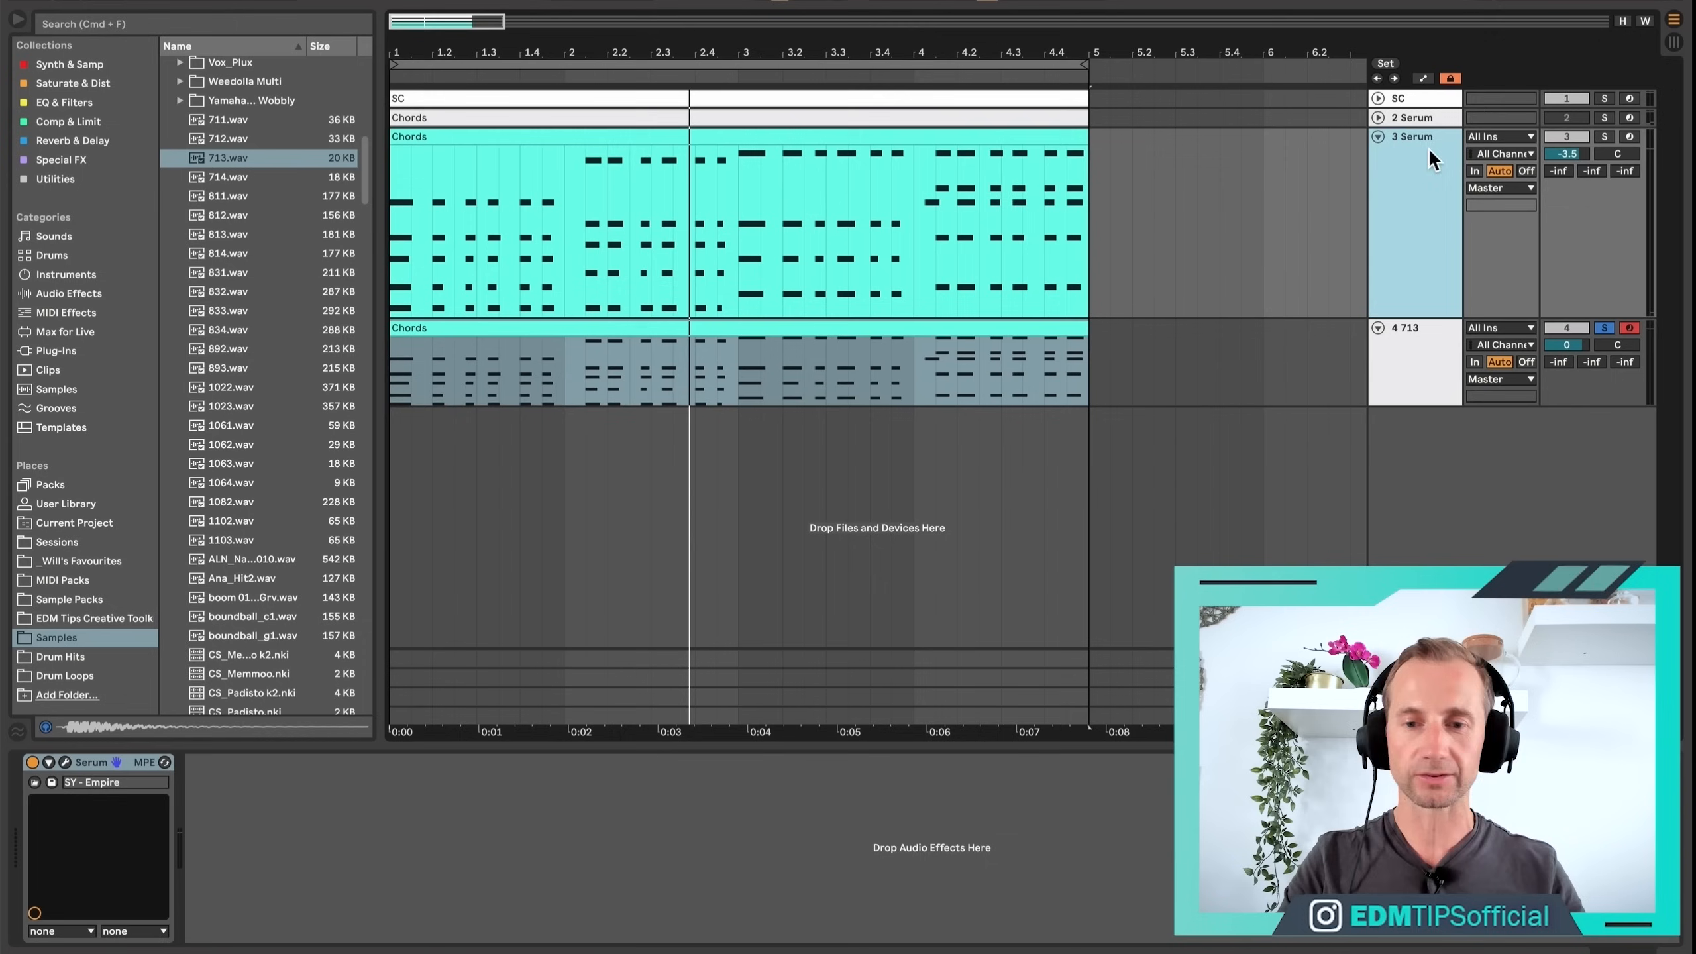
{"action": "left_click", "coordinate": [1424, 342]}
{"action": "left_click", "coordinate": [1439, 190]}
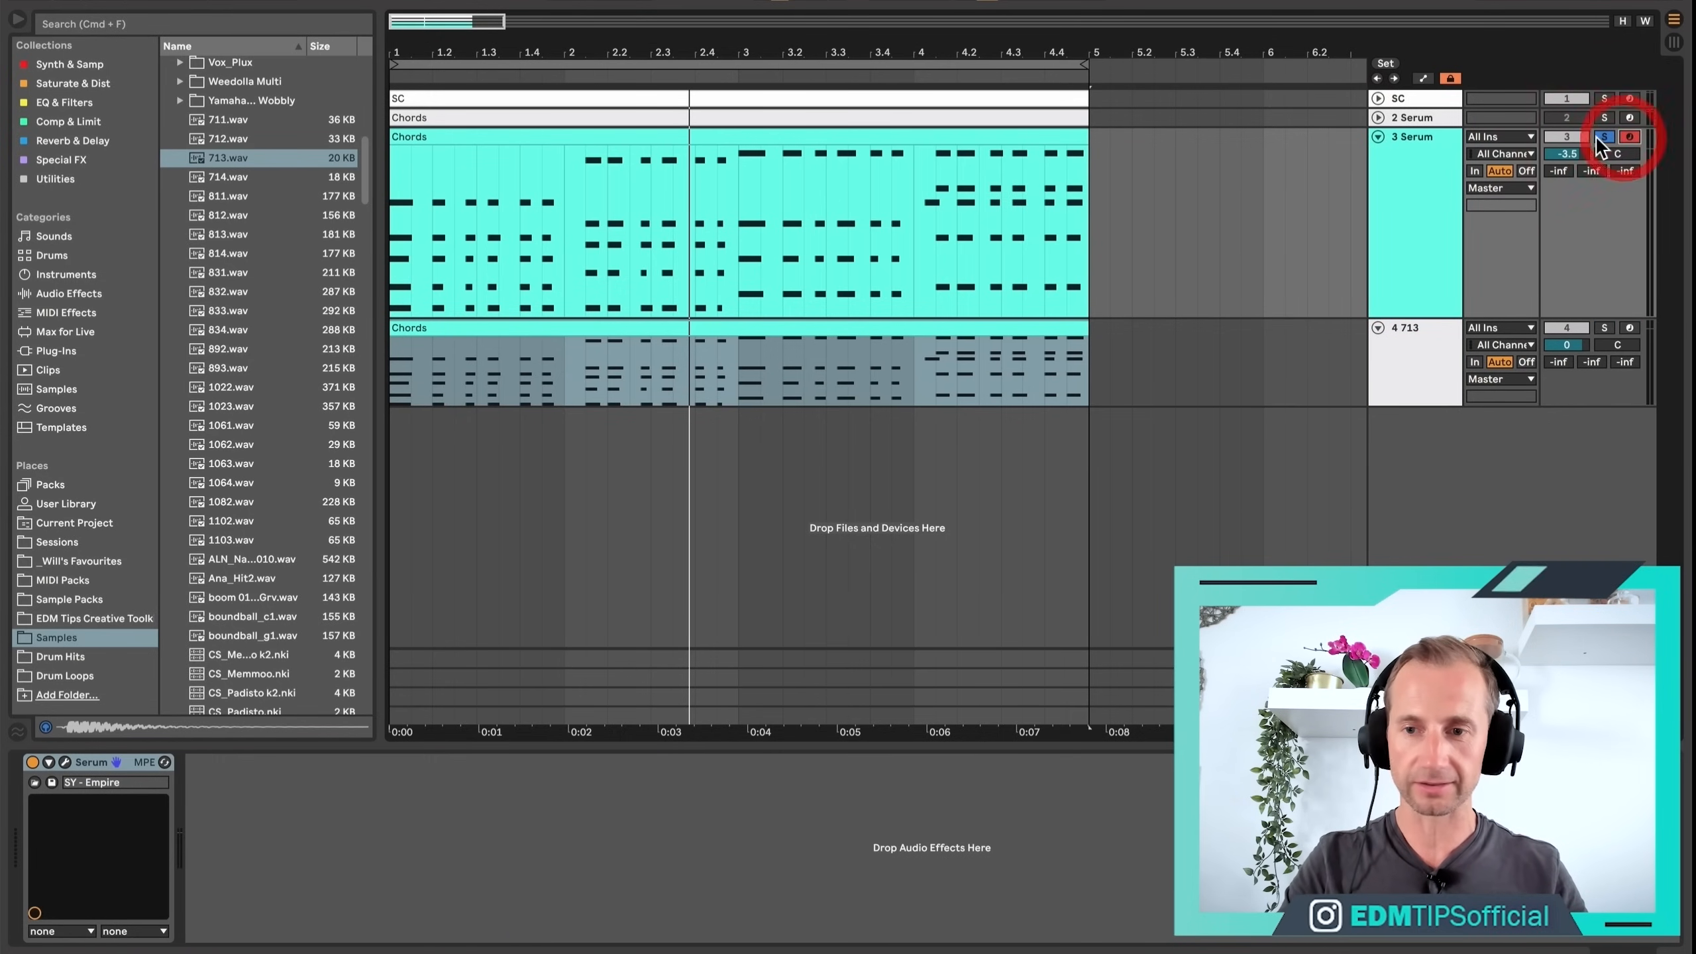
{"action": "double_click", "coordinate": [481, 137]}
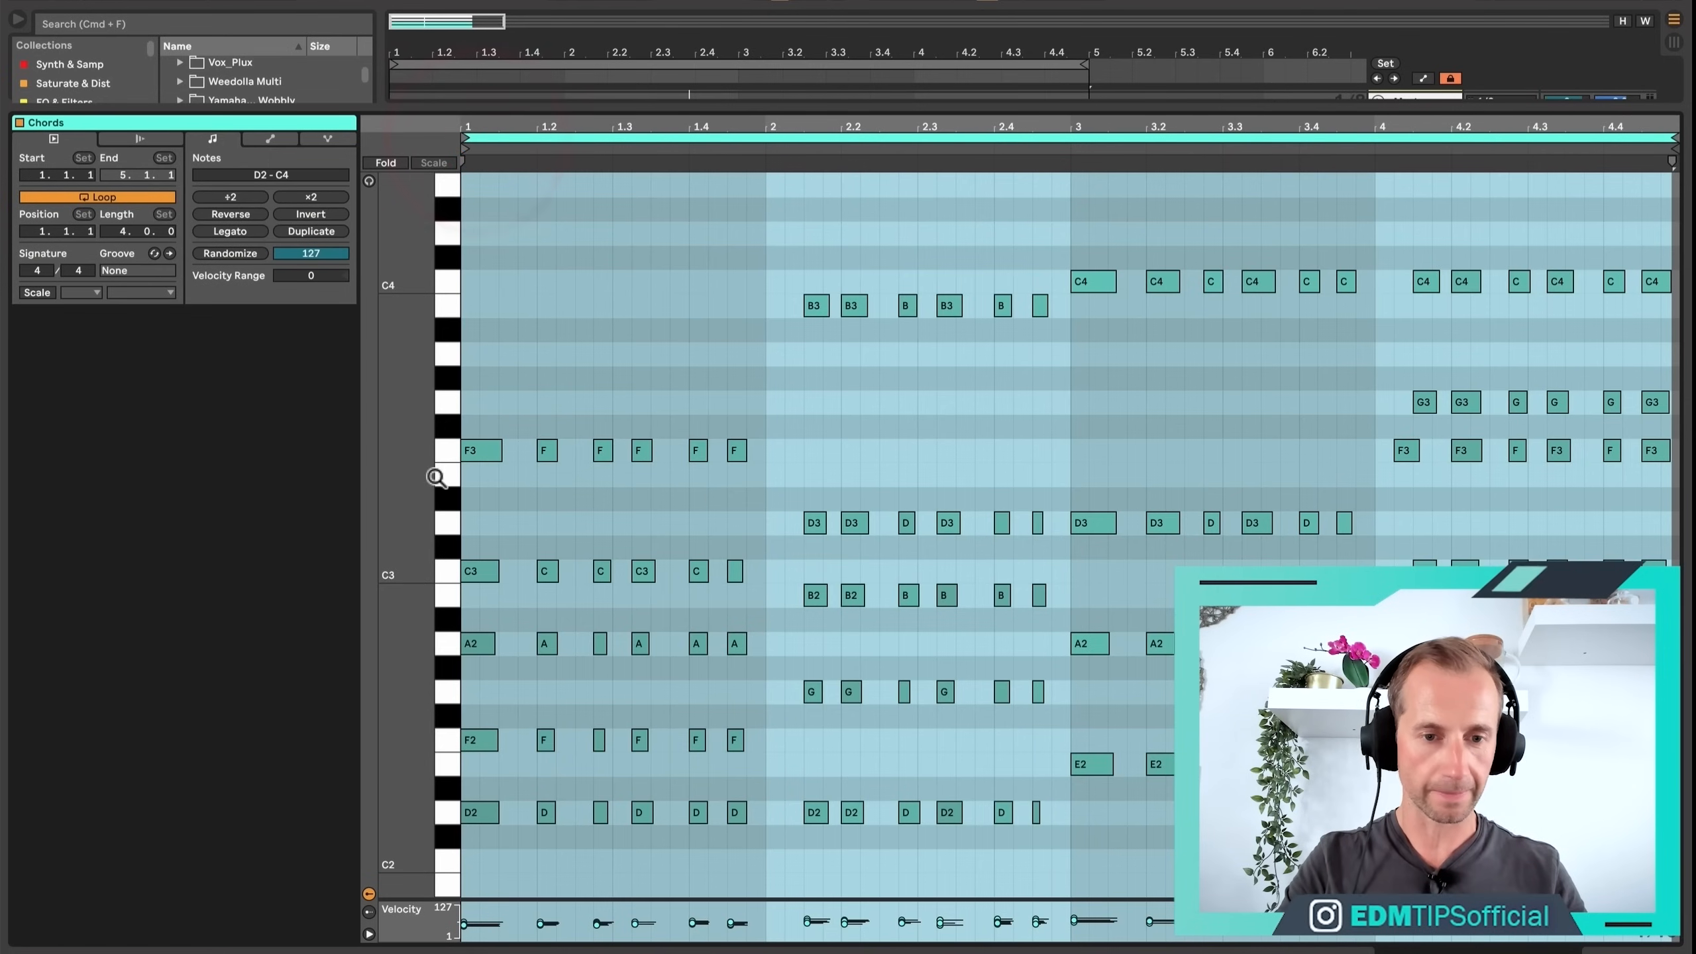
{"action": "scroll", "coordinate": [445, 528], "scroll_direction": "down", "scroll_amount": 1}
{"action": "left_click", "coordinate": [446, 528]}
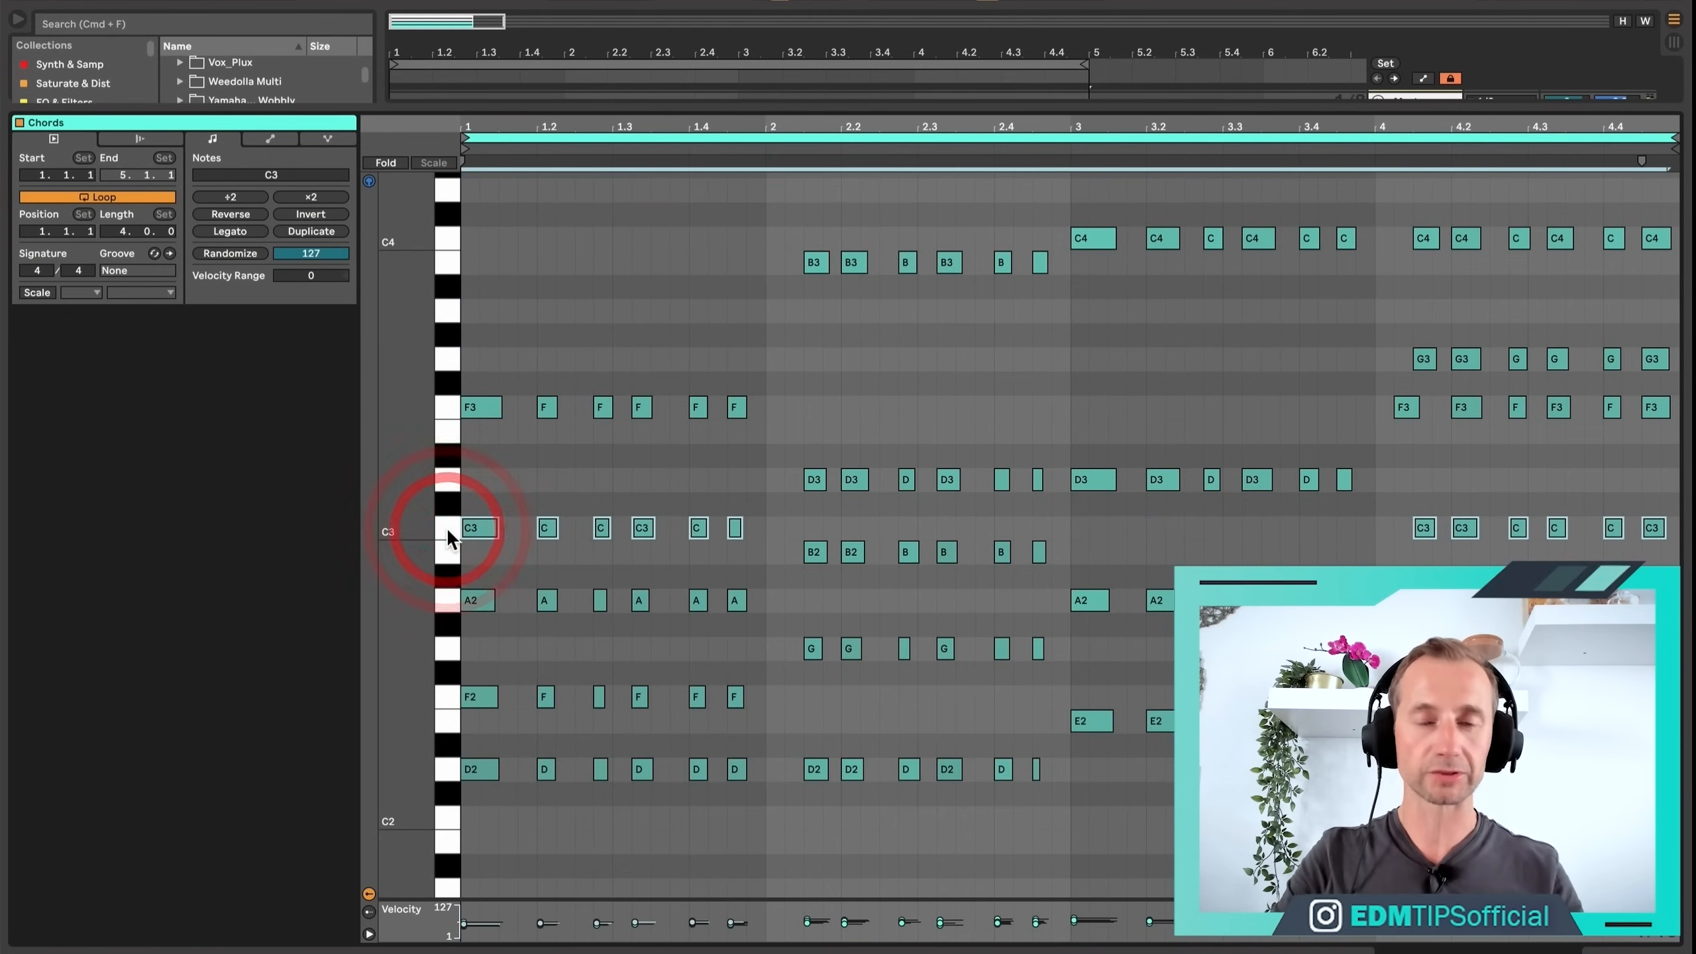
{"action": "key", "text": "shift+Tab"}
Select the 4 713 track and sound C3 in its Chords clip to compare the sample's pitch with Serum.
{"action": "left_click", "coordinate": [1409, 334]}
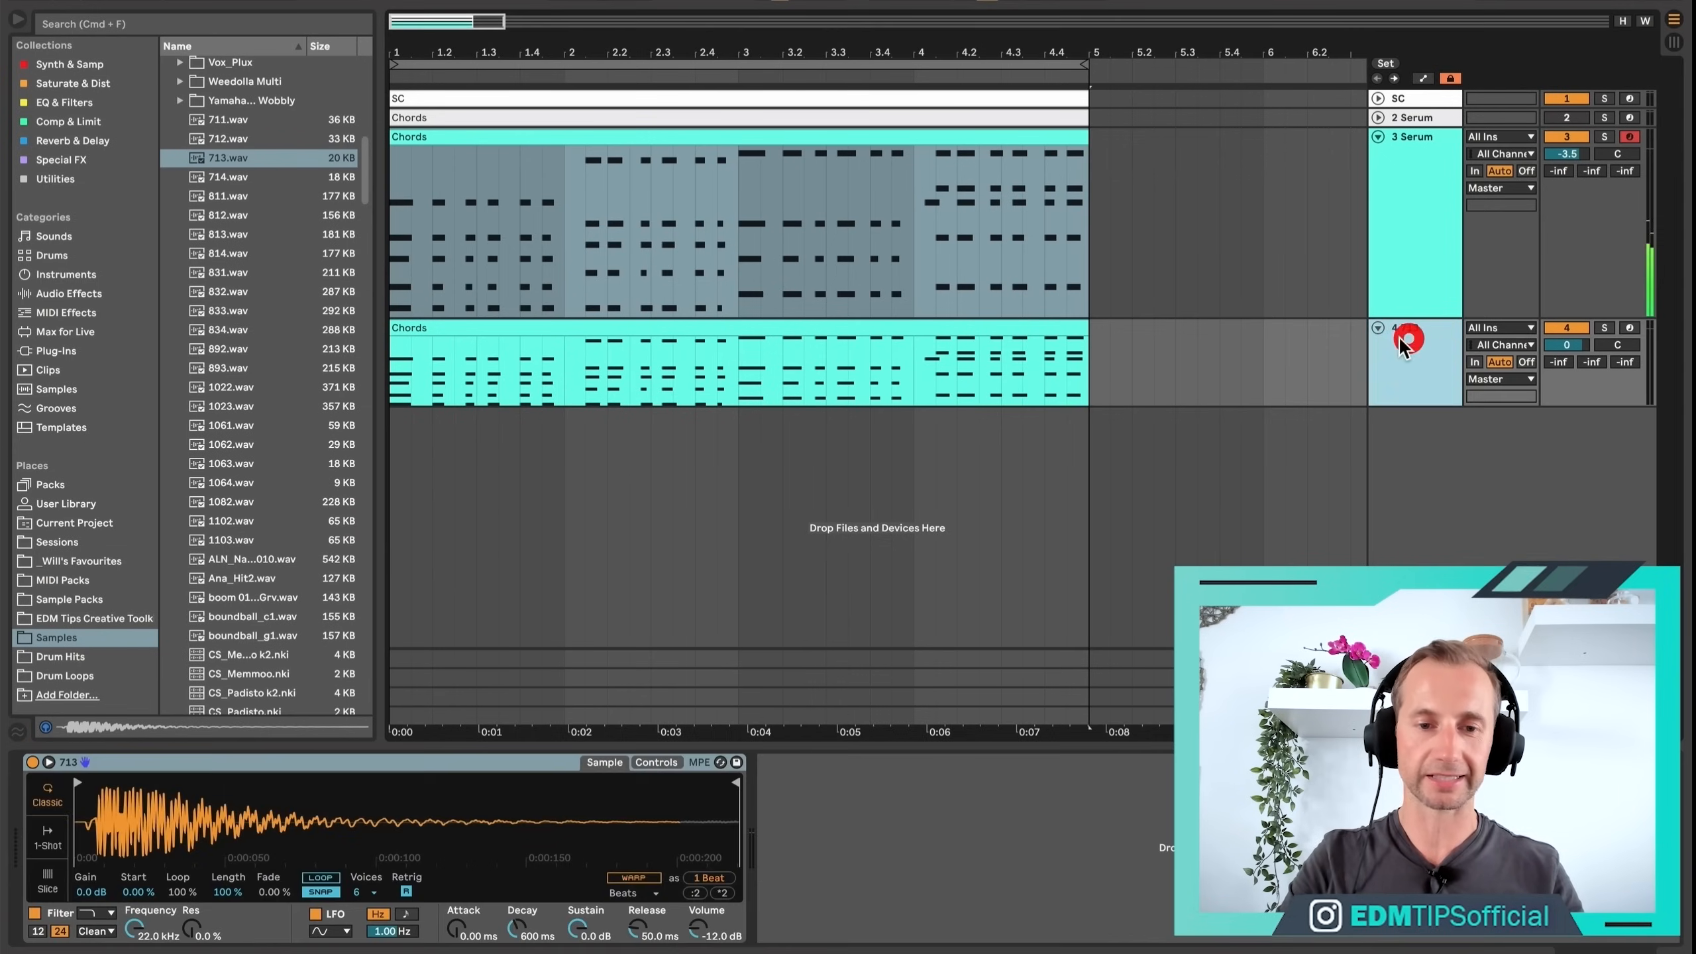
{"action": "left_click", "coordinate": [488, 324]}
{"action": "key", "text": "shift+Tab"}
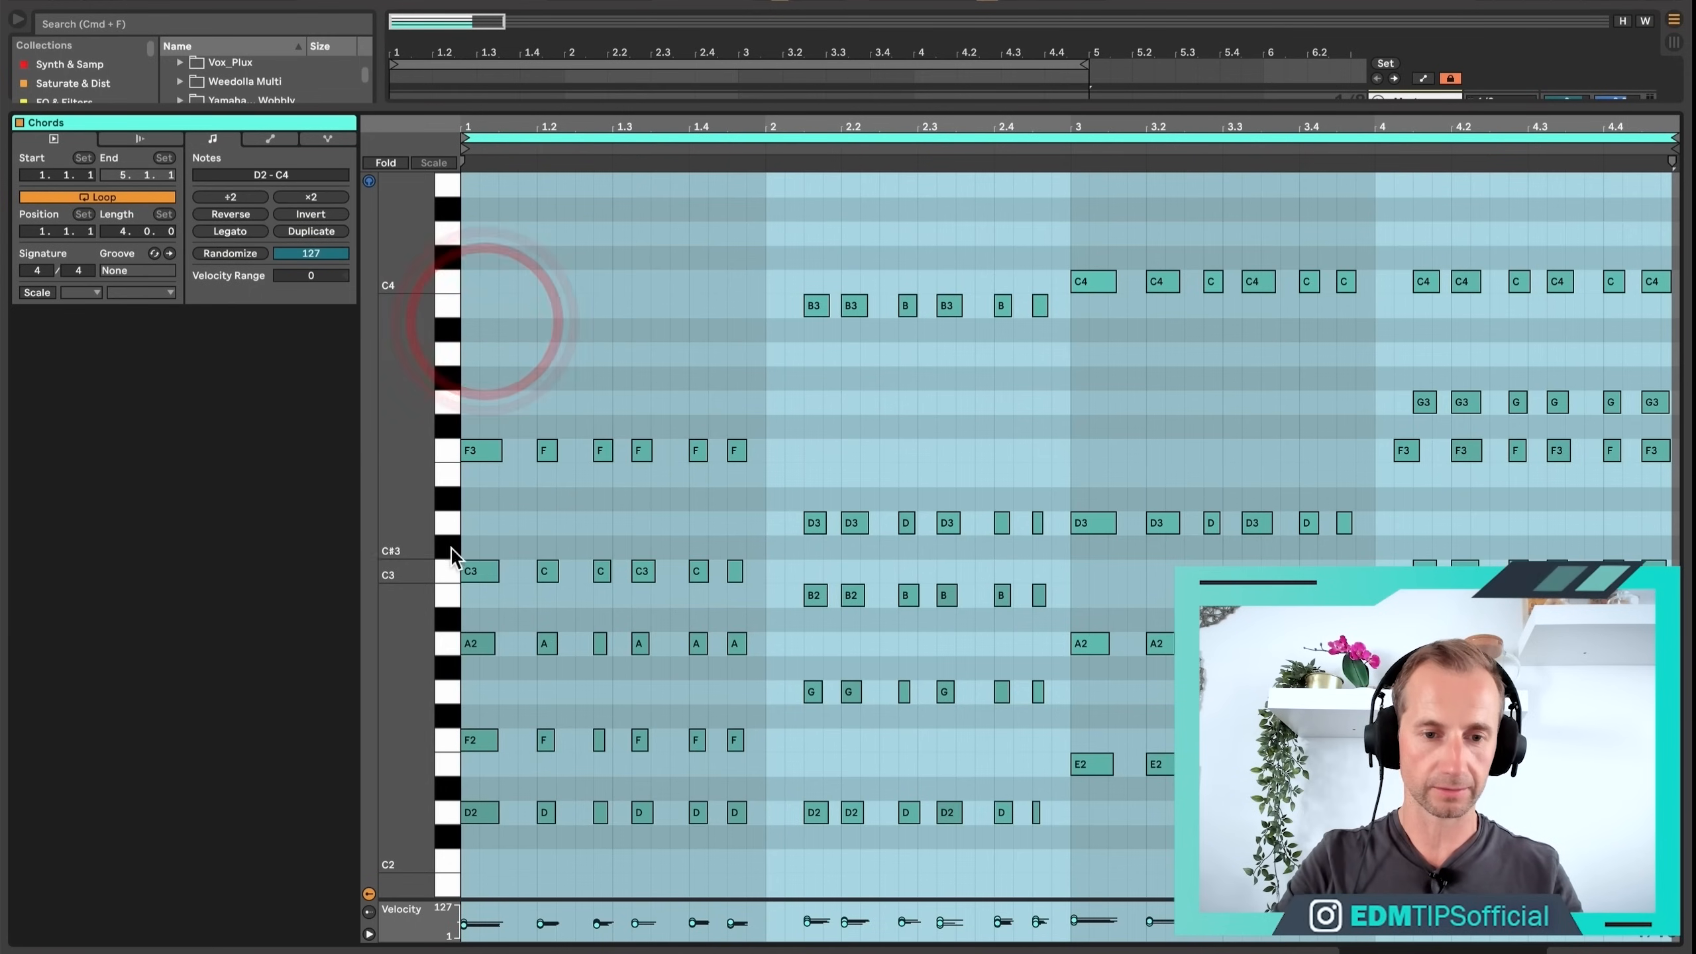
{"action": "left_click", "coordinate": [447, 569]}
{"action": "key", "text": "shift+Tab"}
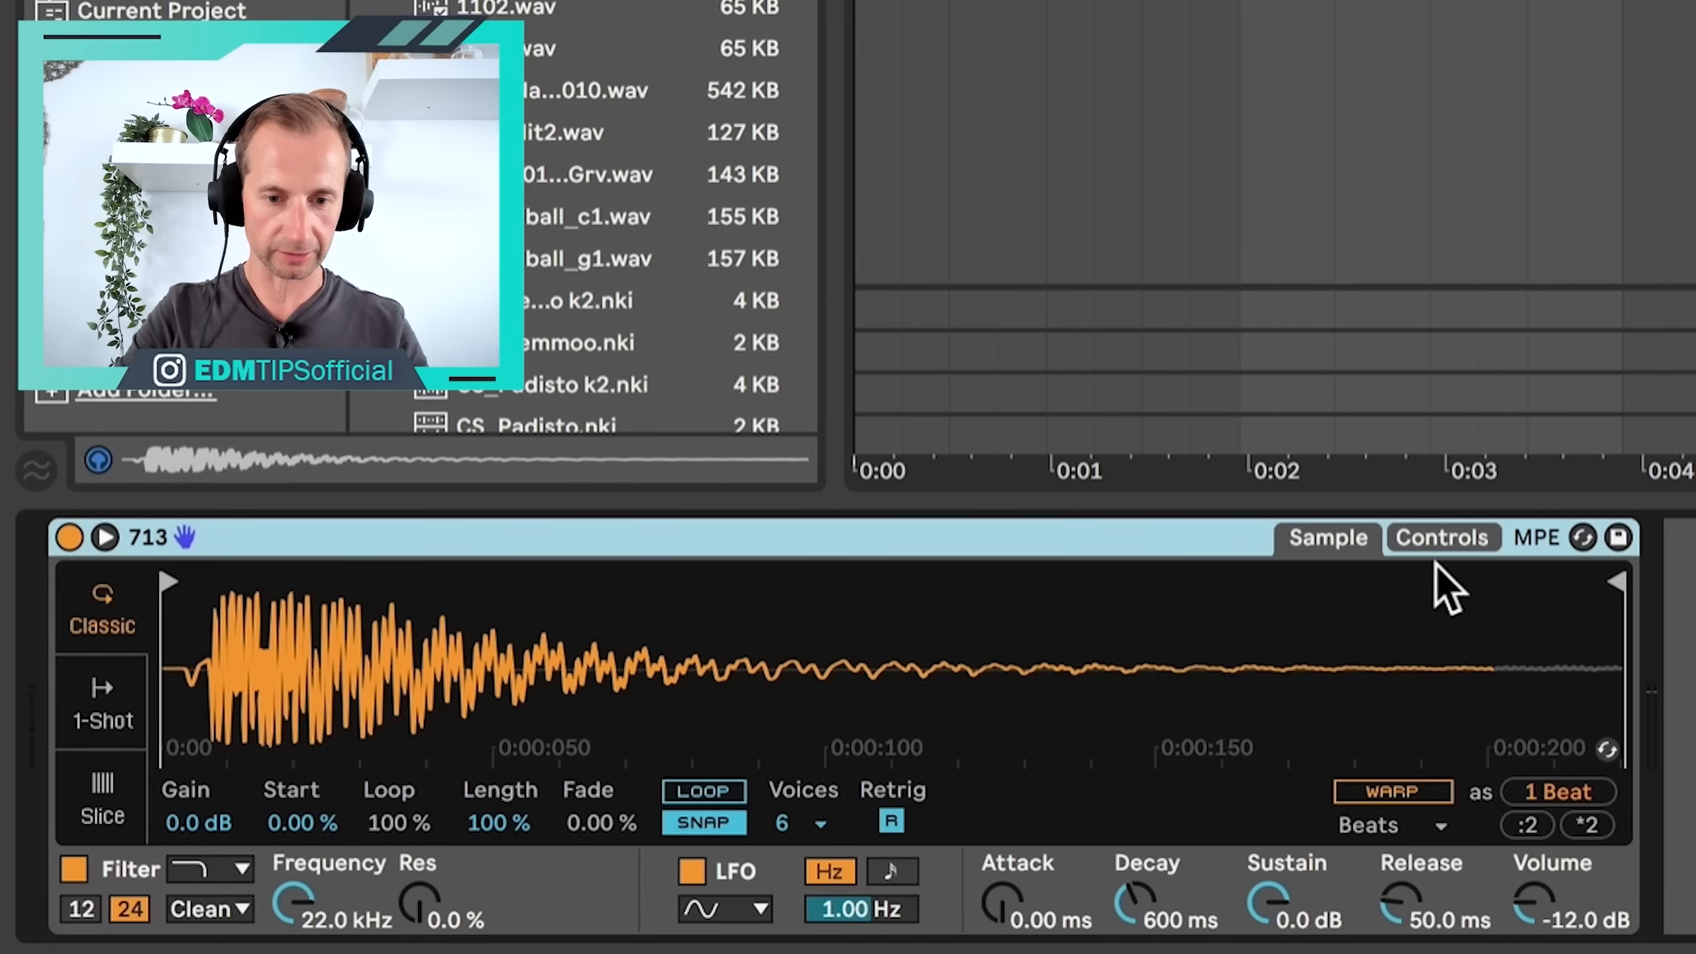
Set Transp in Simpler's controls to +5 st, checking the tuning by sounding C3 in the 4 713 clip.
{"action": "left_click", "coordinate": [1442, 538]}
{"action": "left_click_drag", "start_coordinate": [1417, 798], "coordinate": [1417, 788]}
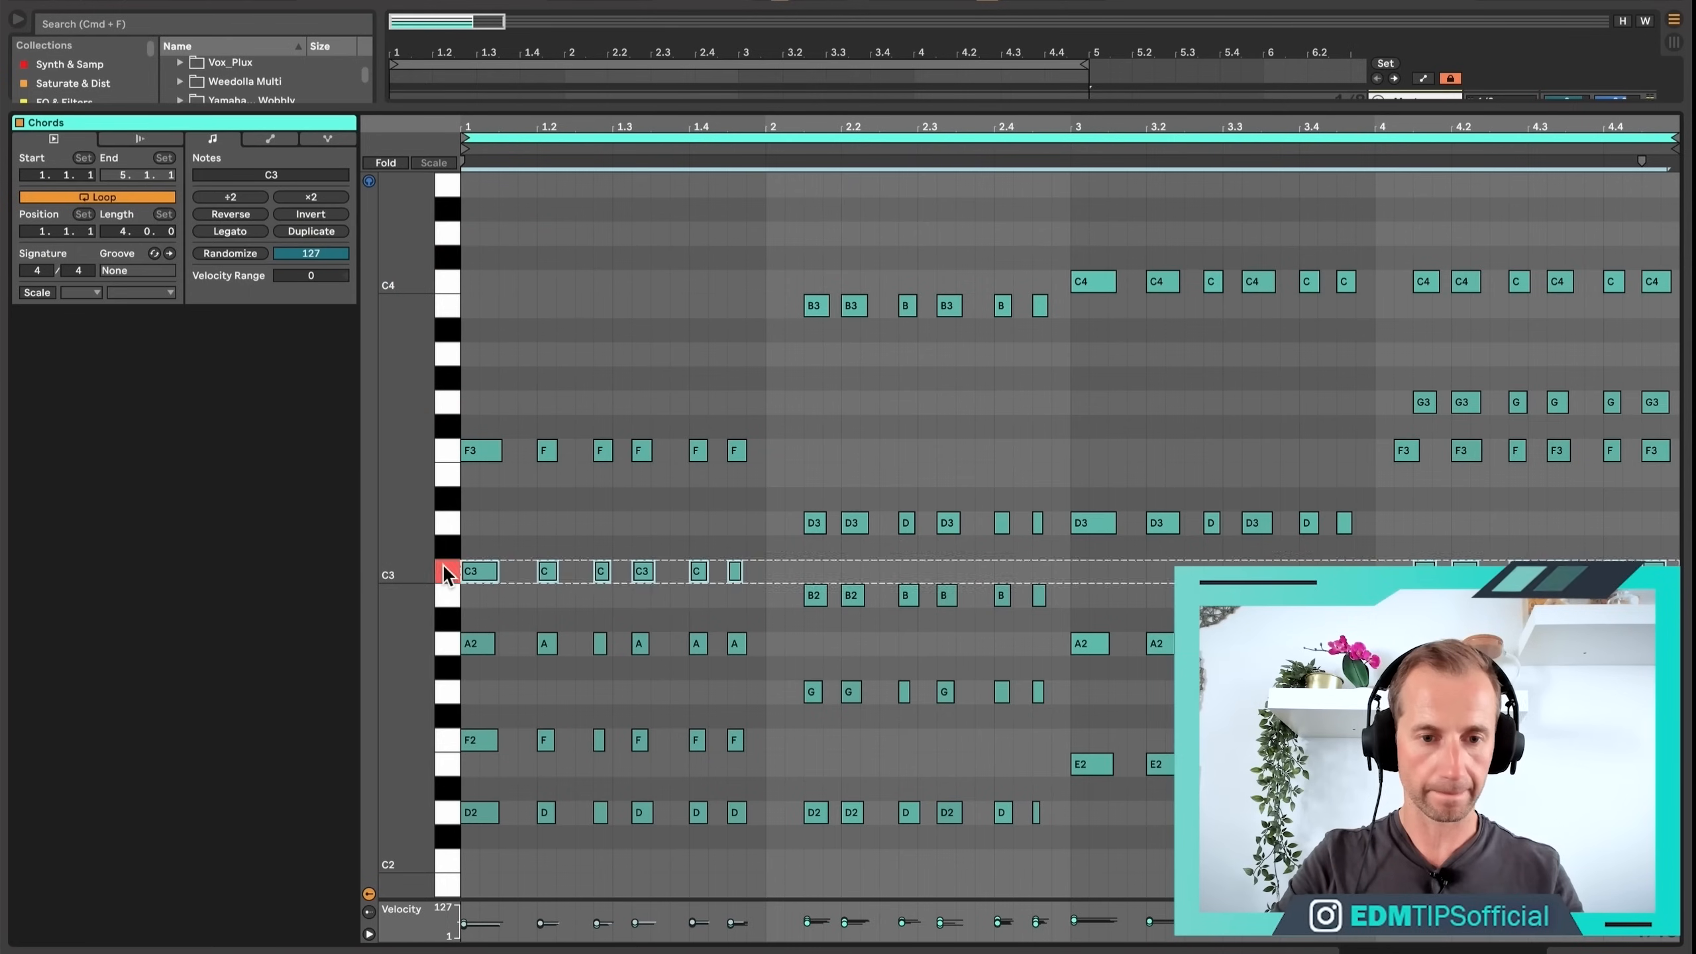
{"action": "left_click", "coordinate": [443, 563]}
{"action": "key", "text": "Up"}
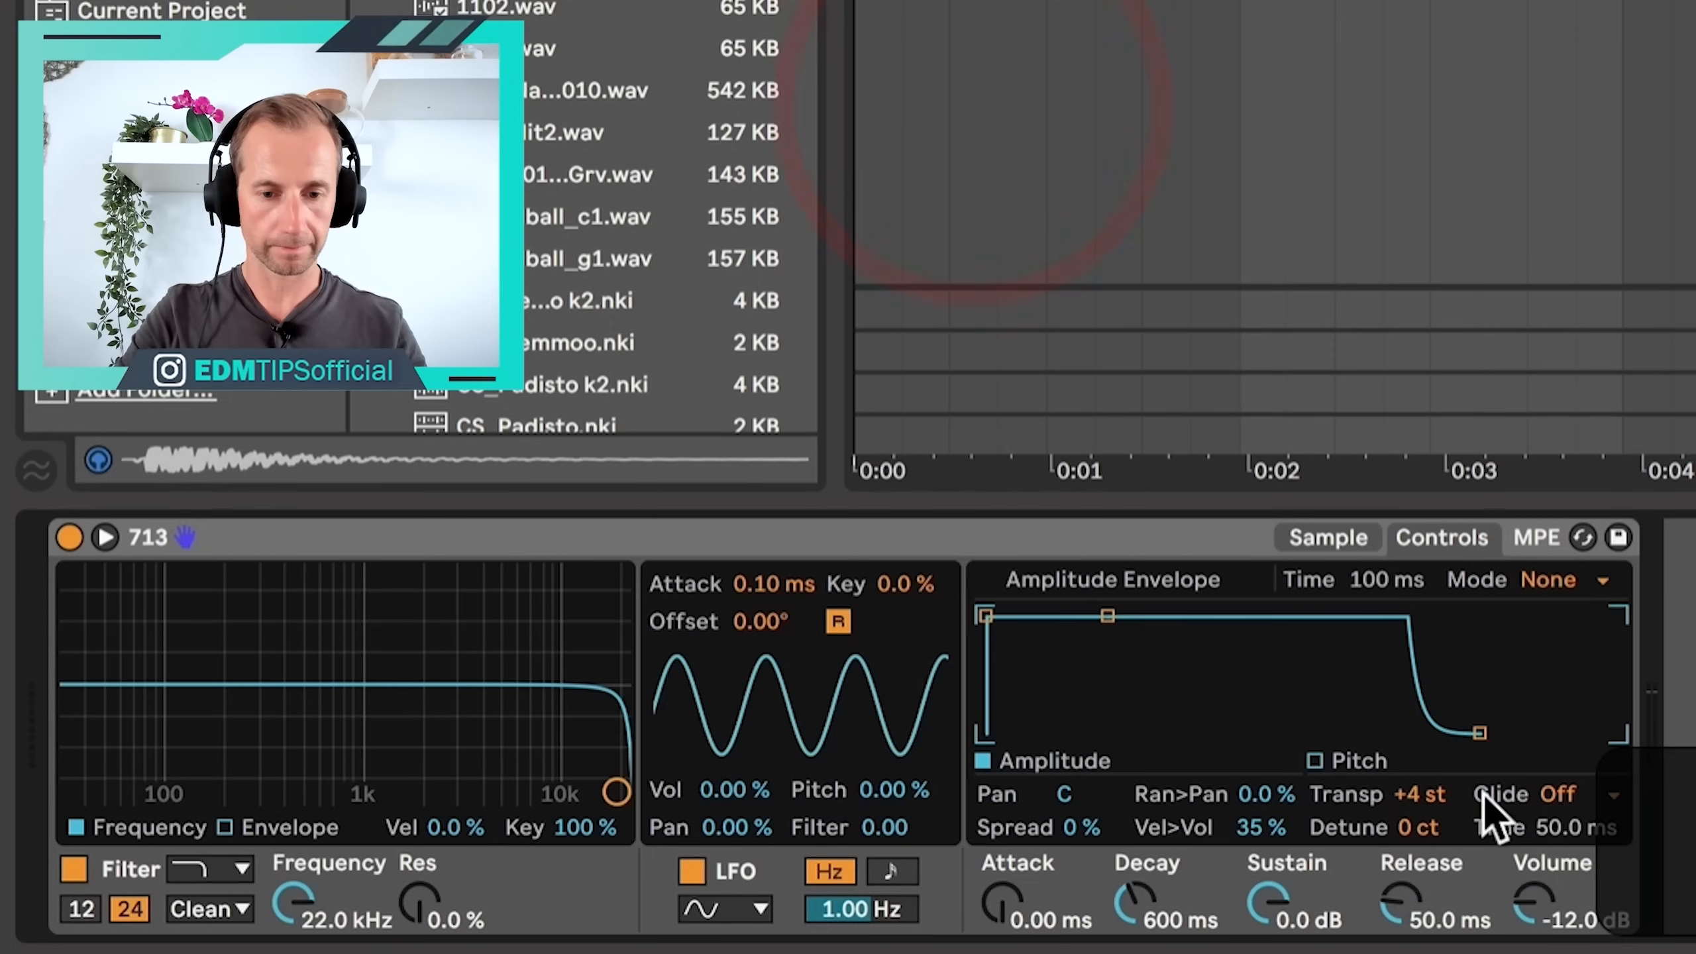
{"action": "left_click", "coordinate": [1421, 795]}
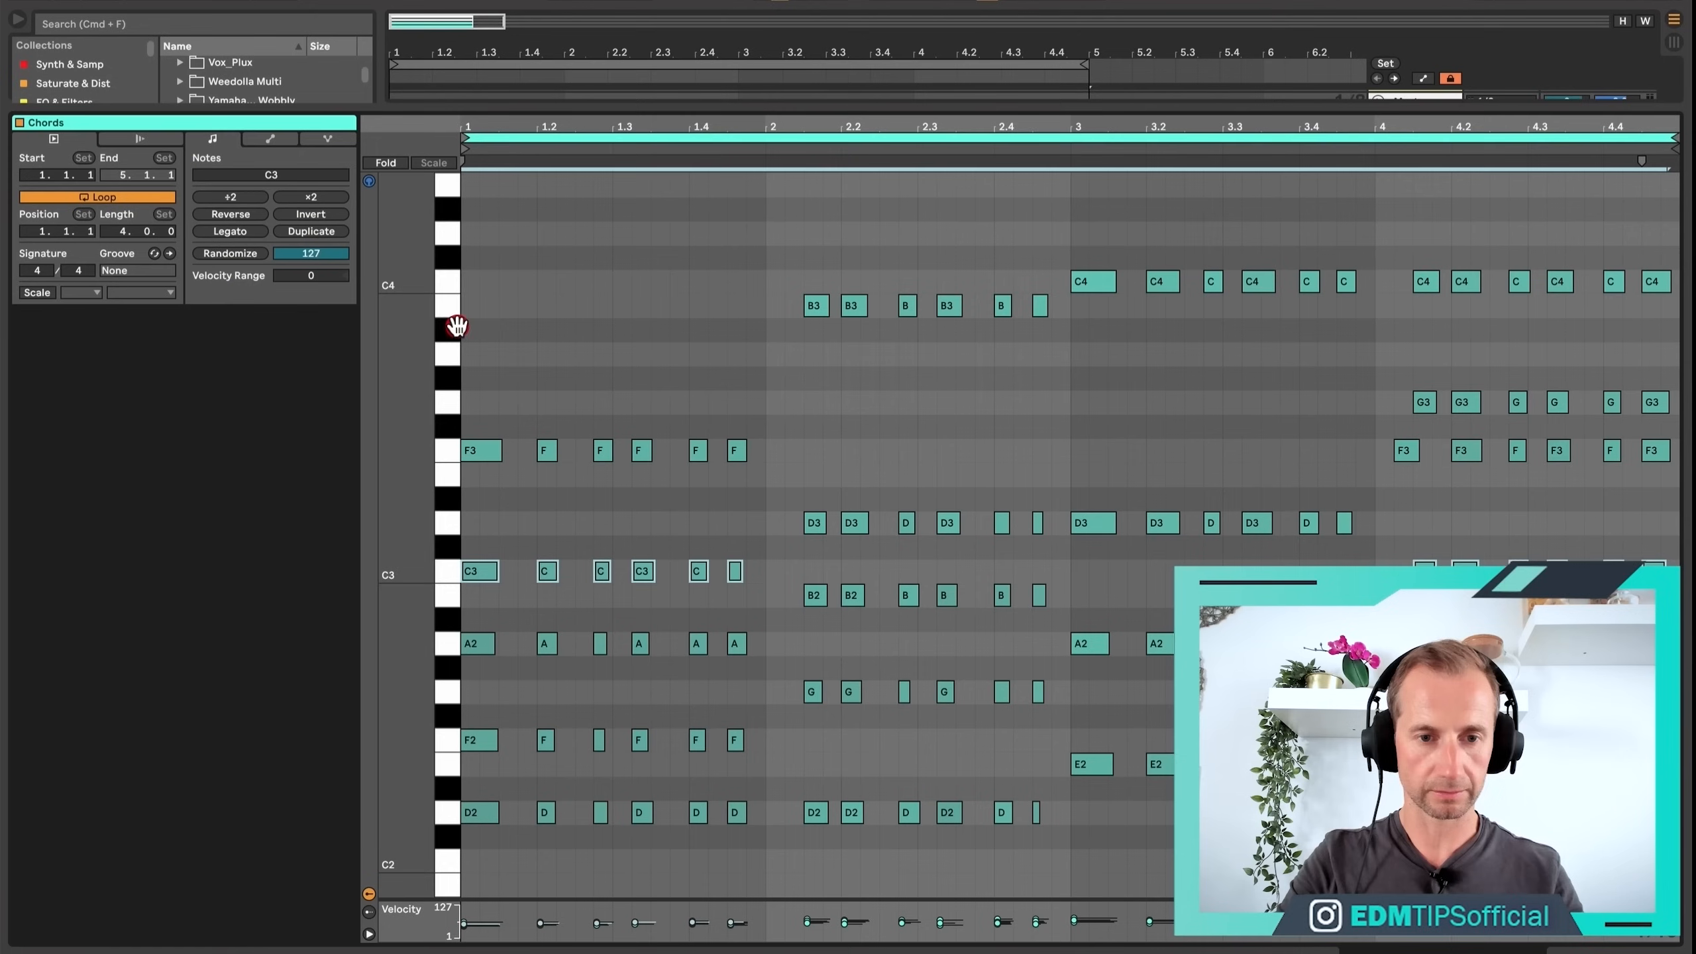
{"action": "left_click", "coordinate": [443, 314]}
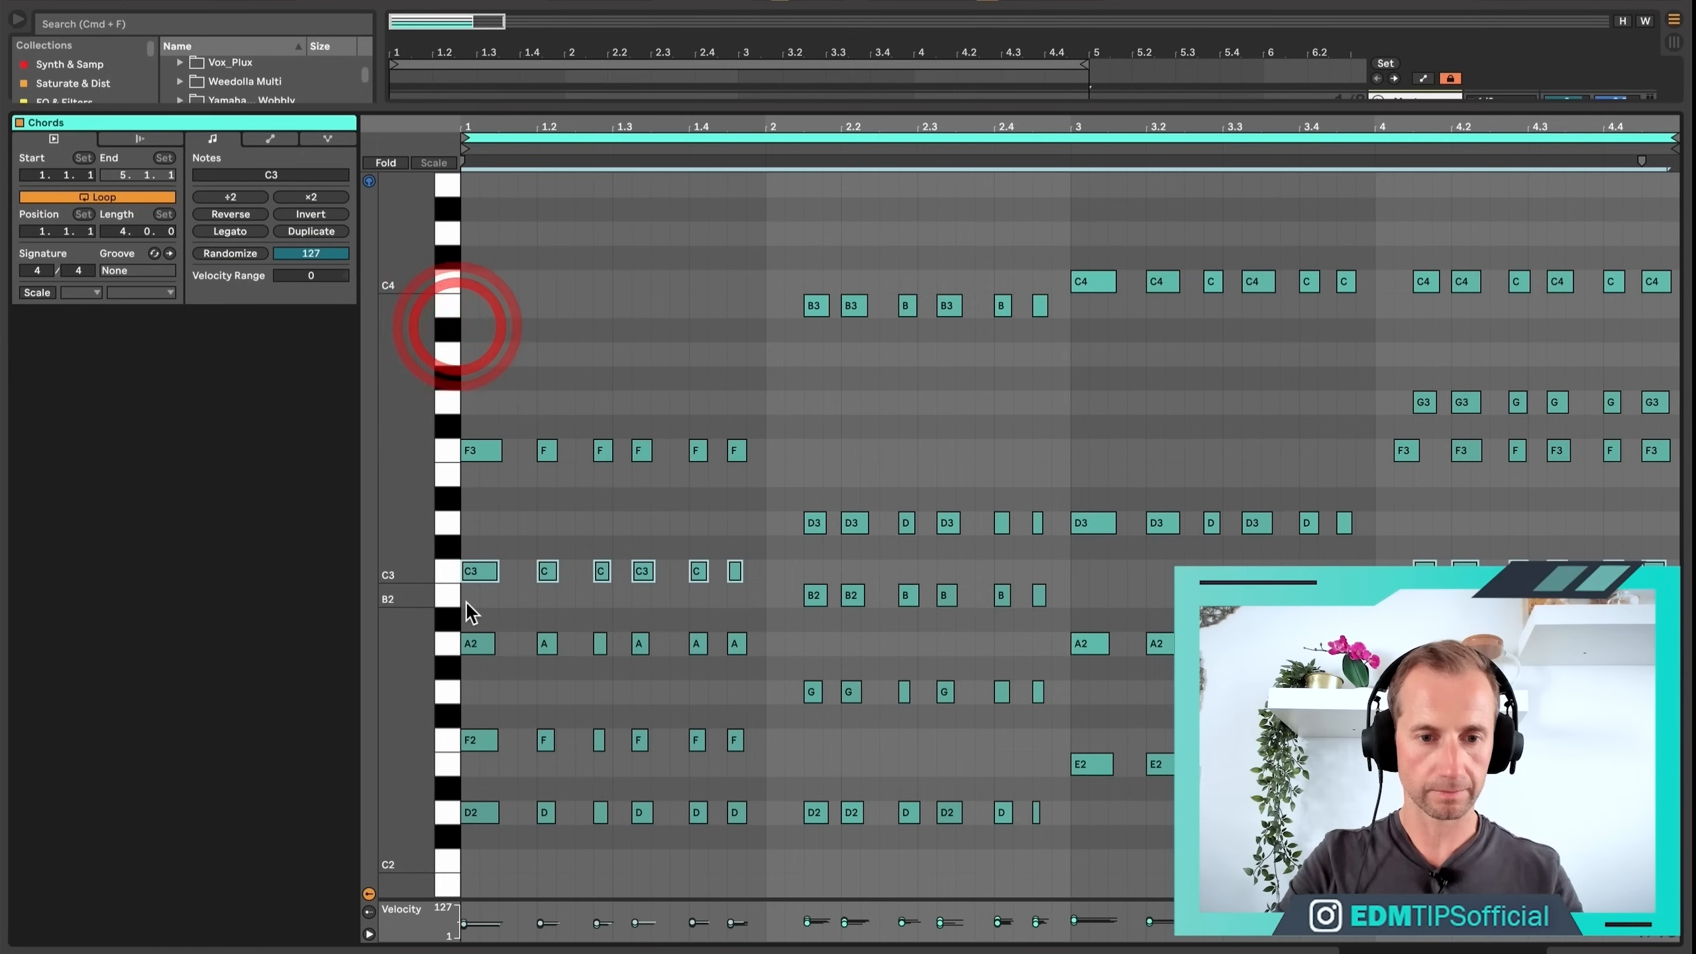
{"action": "left_click", "coordinate": [446, 570]}
{"action": "left_click", "coordinate": [446, 570]}
{"action": "key", "text": "shift+Tab"}
Sound C3 in 3 Serum's Chords clip again to compare it with the transposed sample.
{"action": "double_click", "coordinate": [477, 137]}
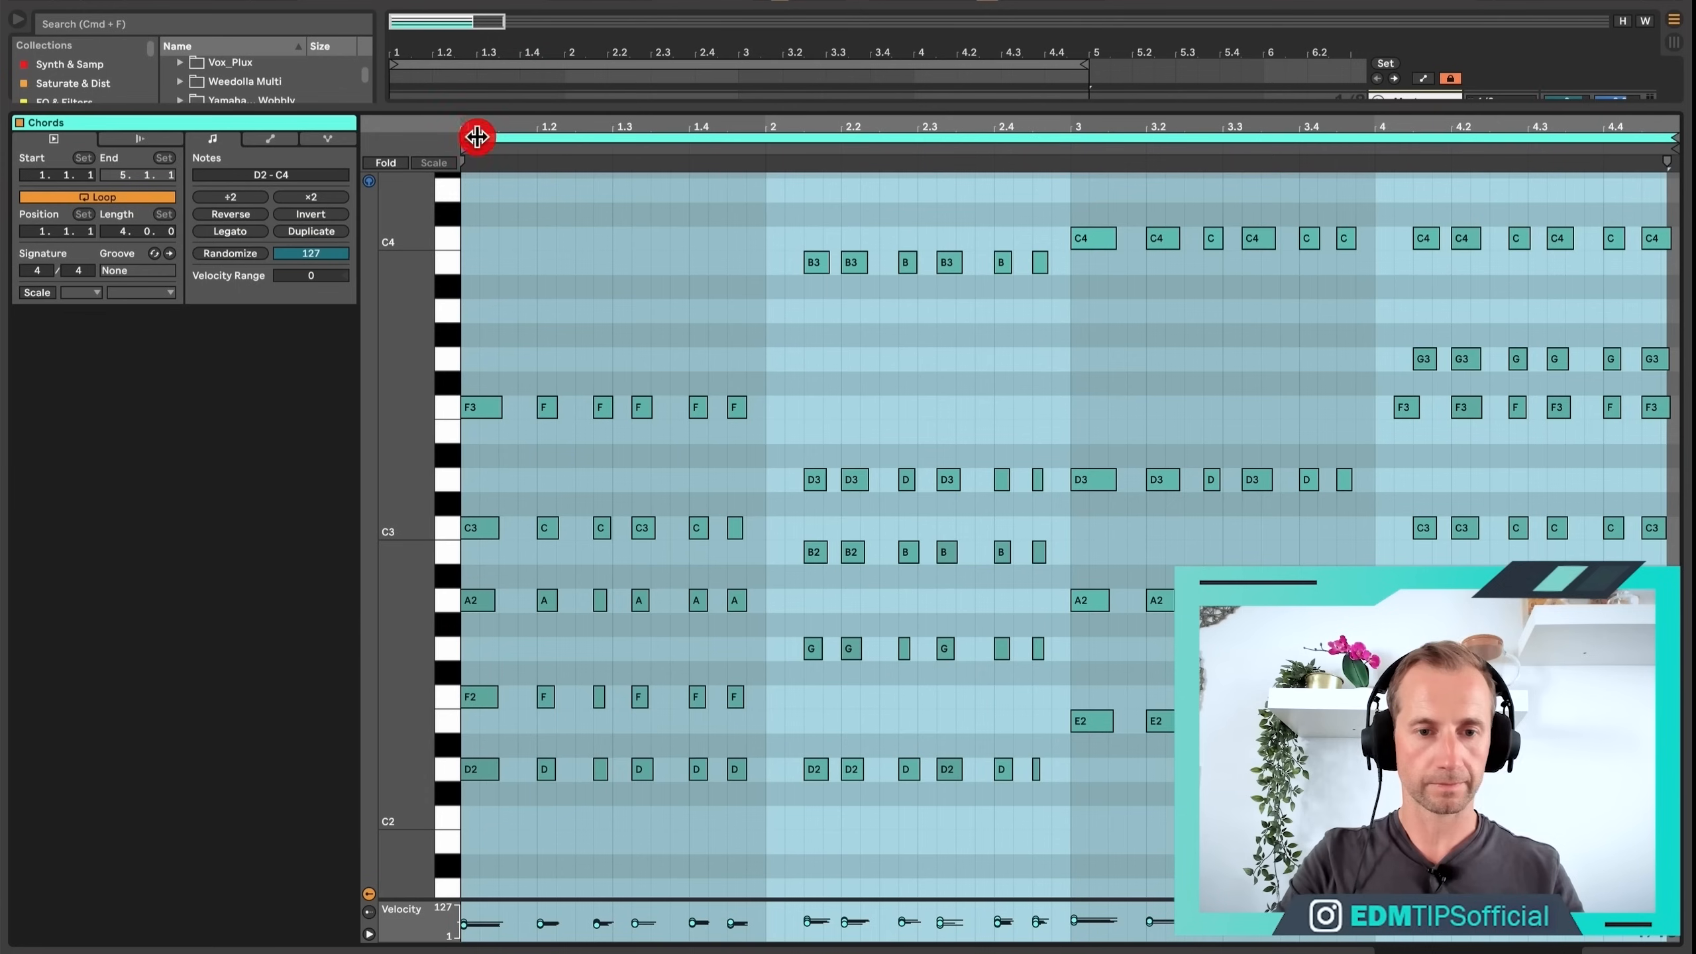
{"action": "left_click", "coordinate": [446, 525]}
{"action": "key", "text": "shift+Tab"}
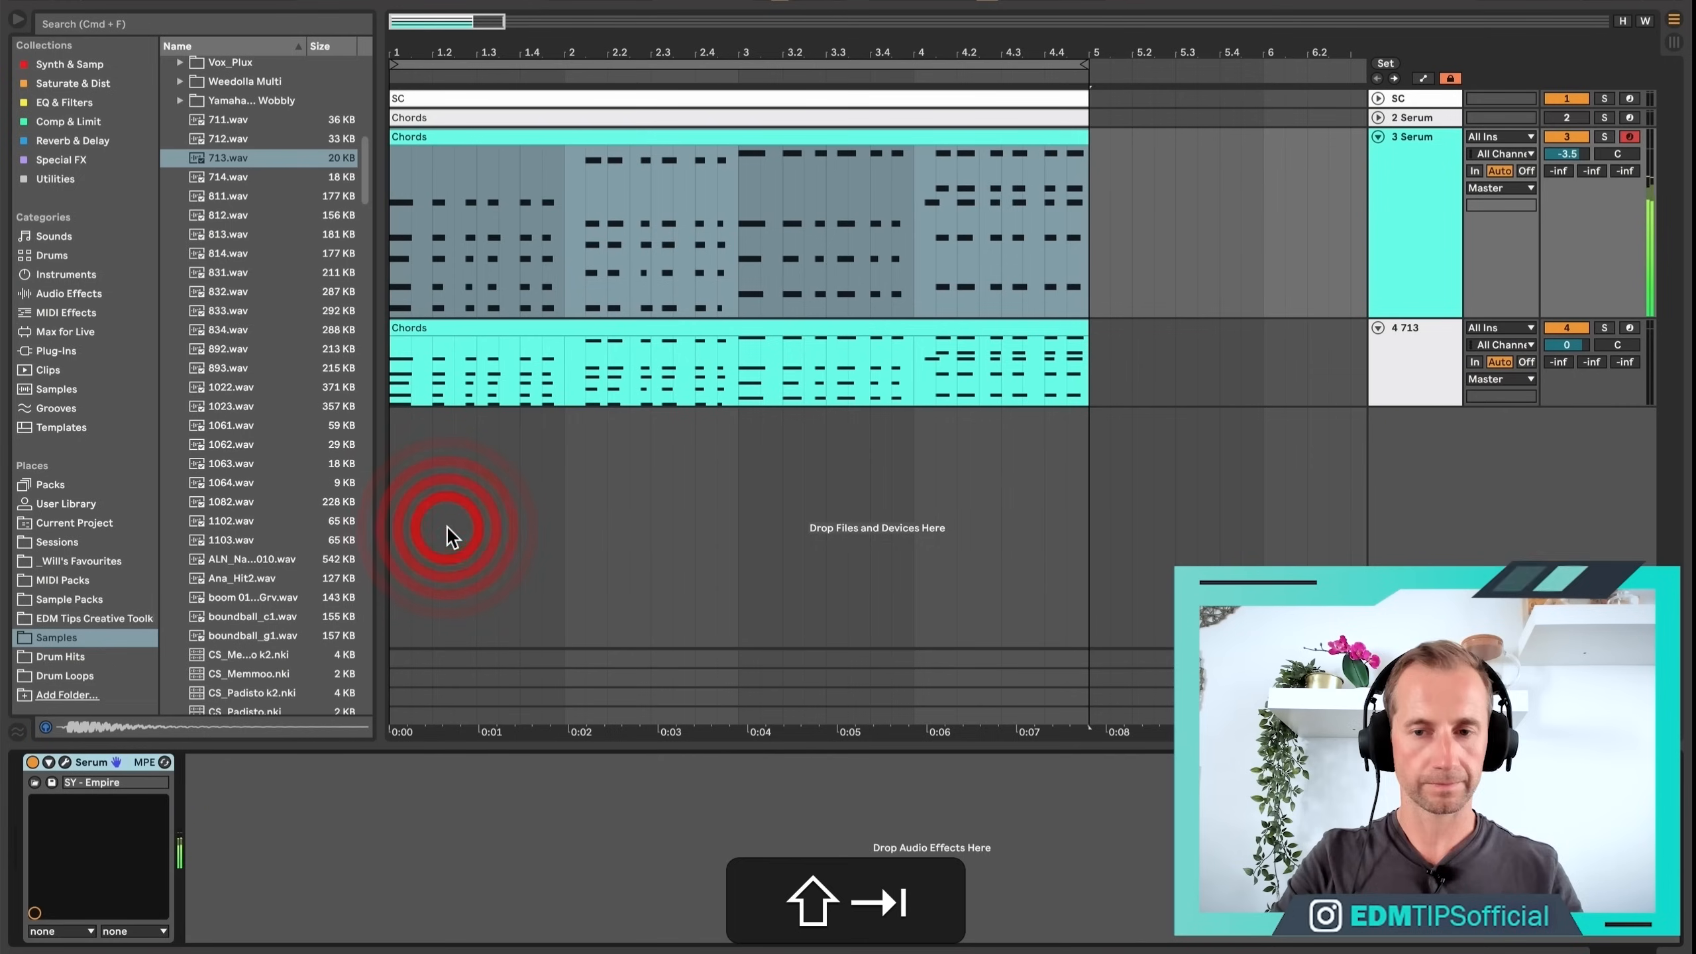
Turn the 4 713 track's volume fully down and raise it to -2.5 dB during playback to blend it under the Serum chords.
{"action": "left_click", "coordinate": [1442, 349]}
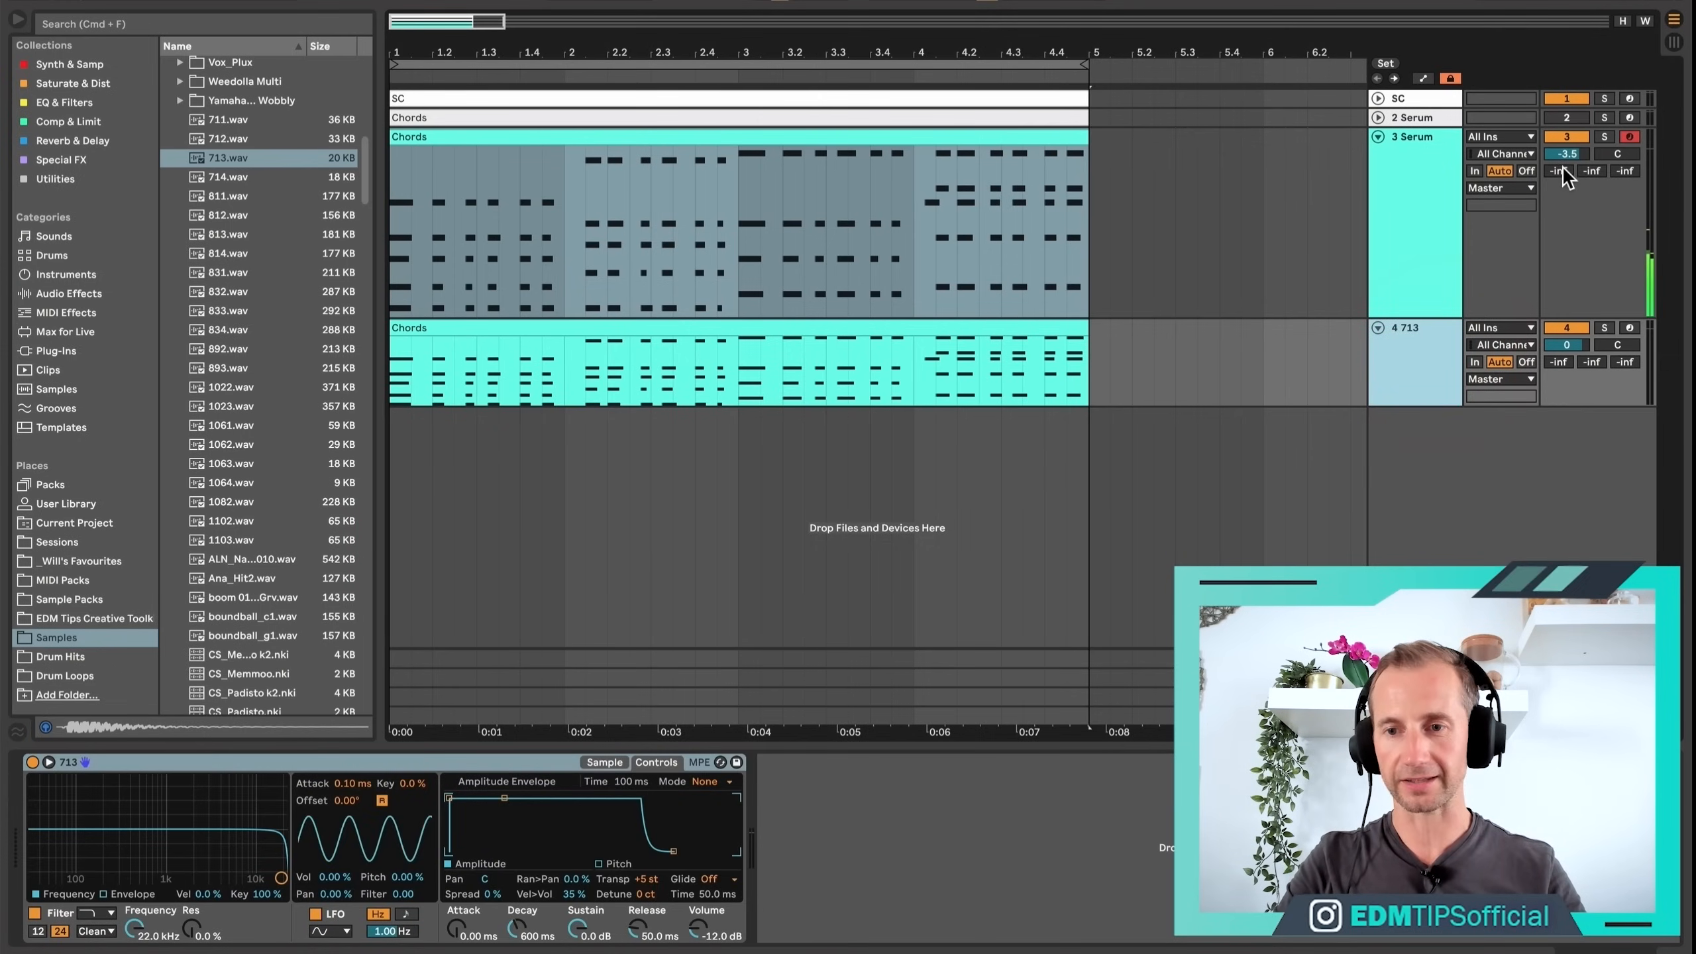
{"action": "left_click", "coordinate": [1573, 344]}
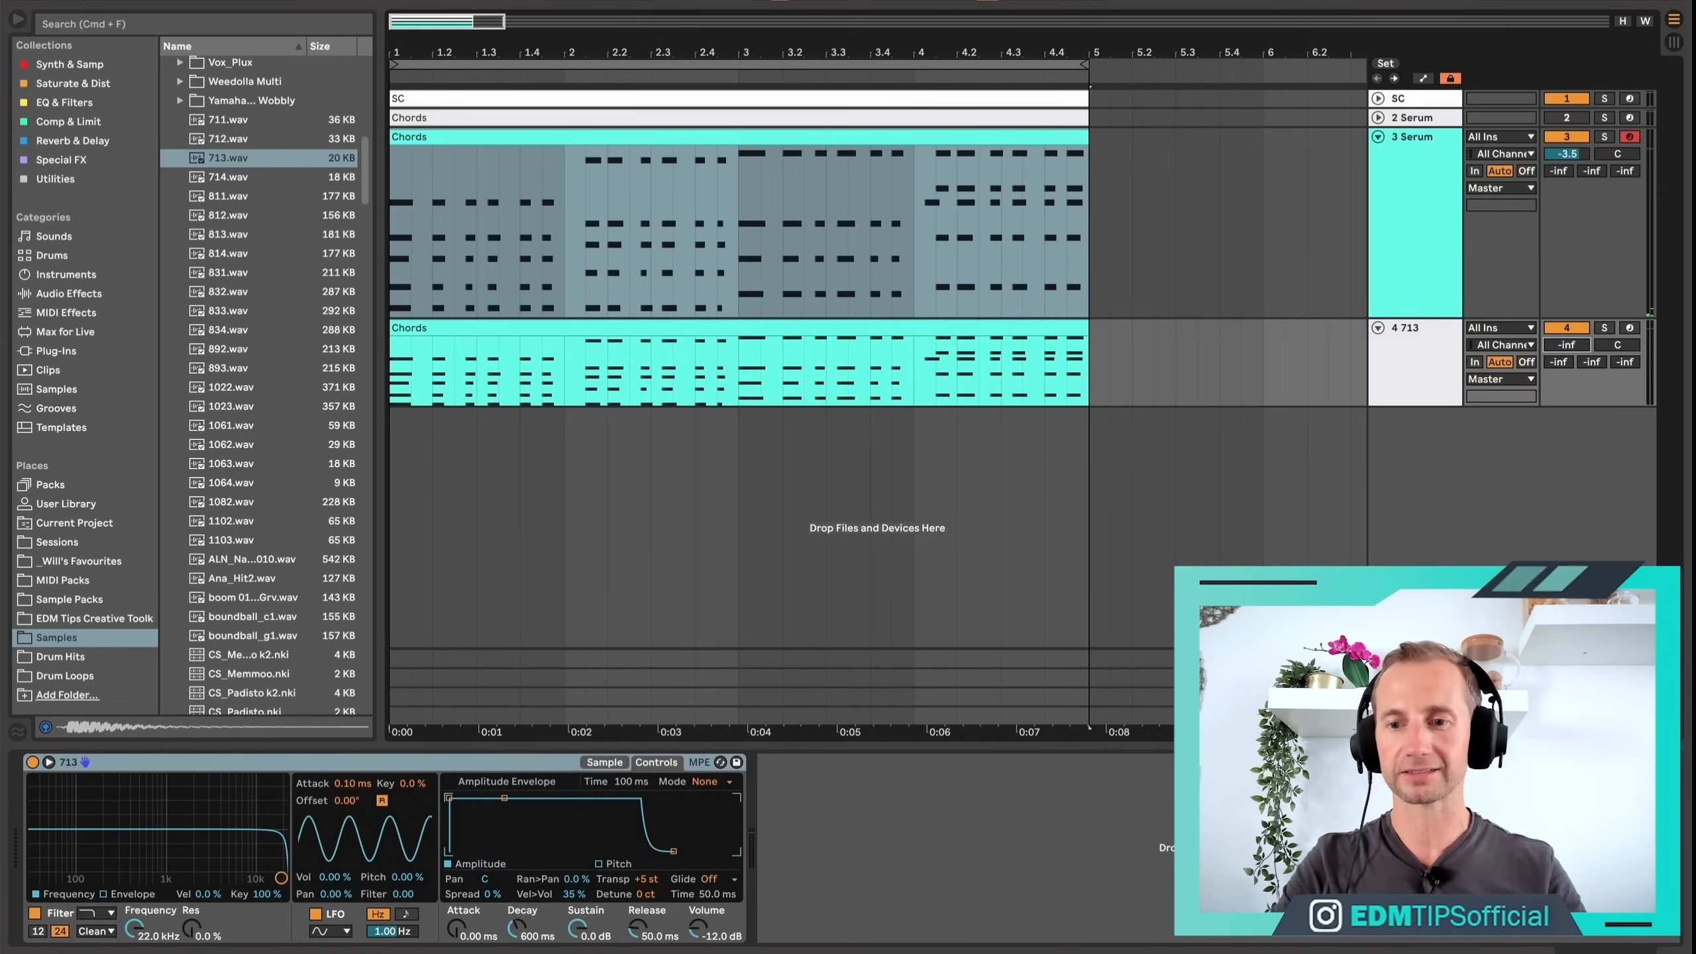
{"action": "key", "text": "space"}
{"action": "left_click_drag", "start_coordinate": [1573, 344], "coordinate": [1573, 310]}
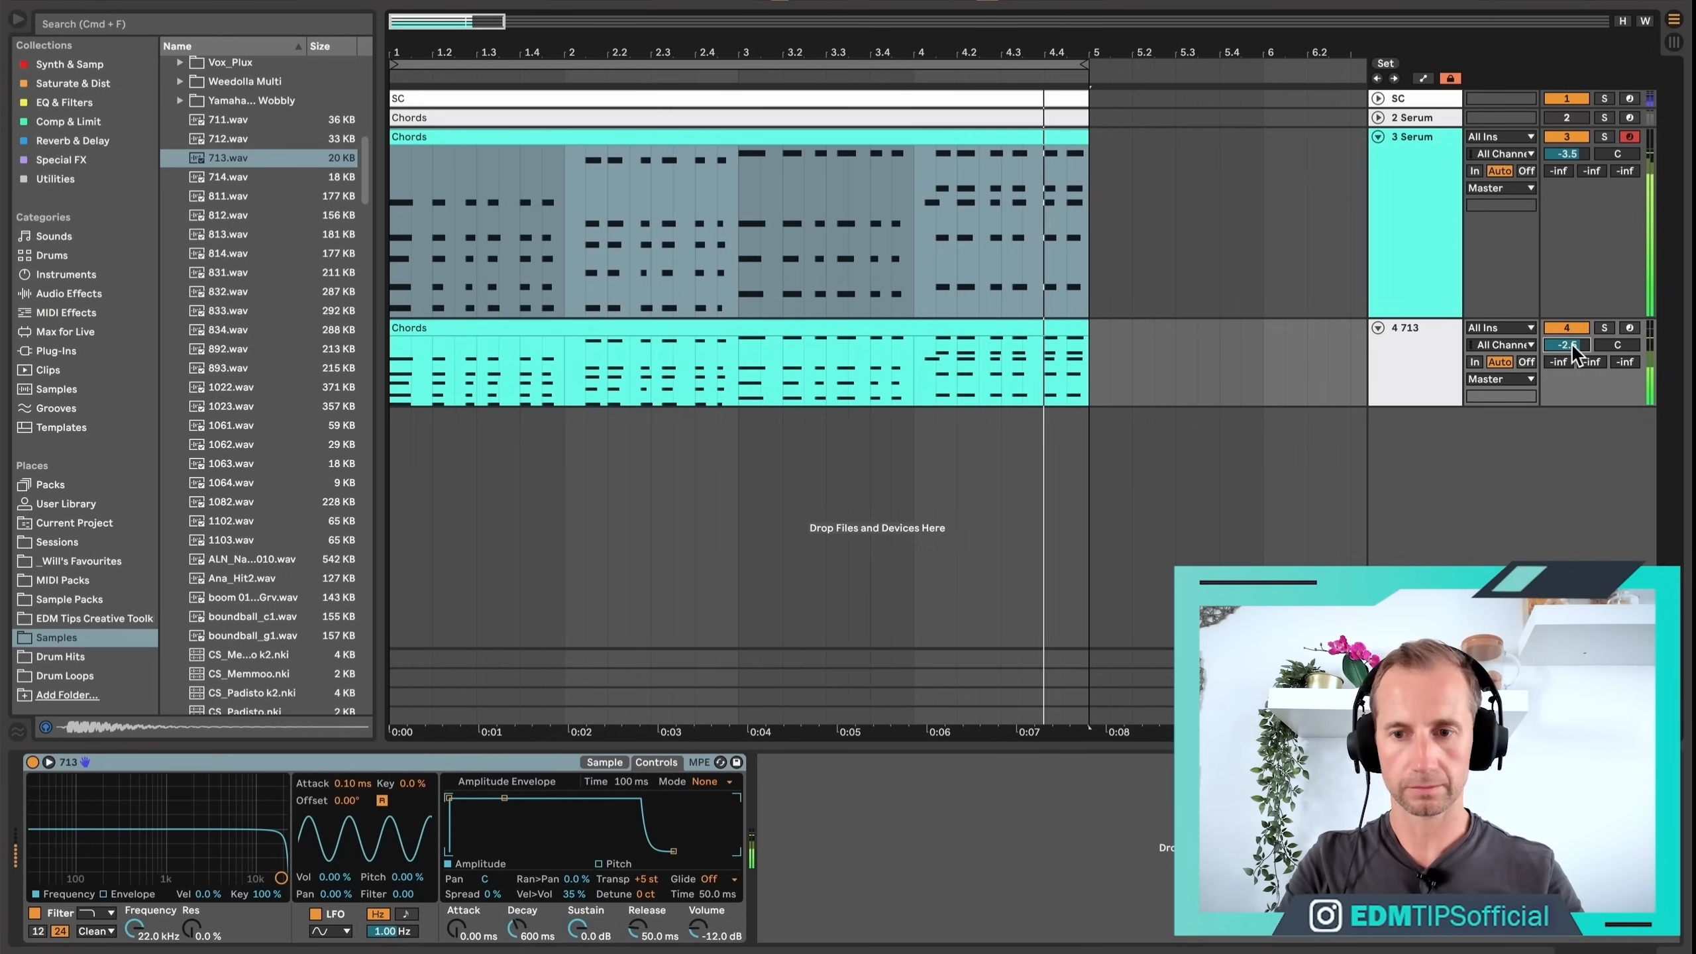
Add an Echo from the Reverb & Delay collection after Simpler on the 4 713 track.
{"action": "left_click", "coordinate": [1352, 380]}
{"action": "left_click", "coordinate": [1419, 362]}
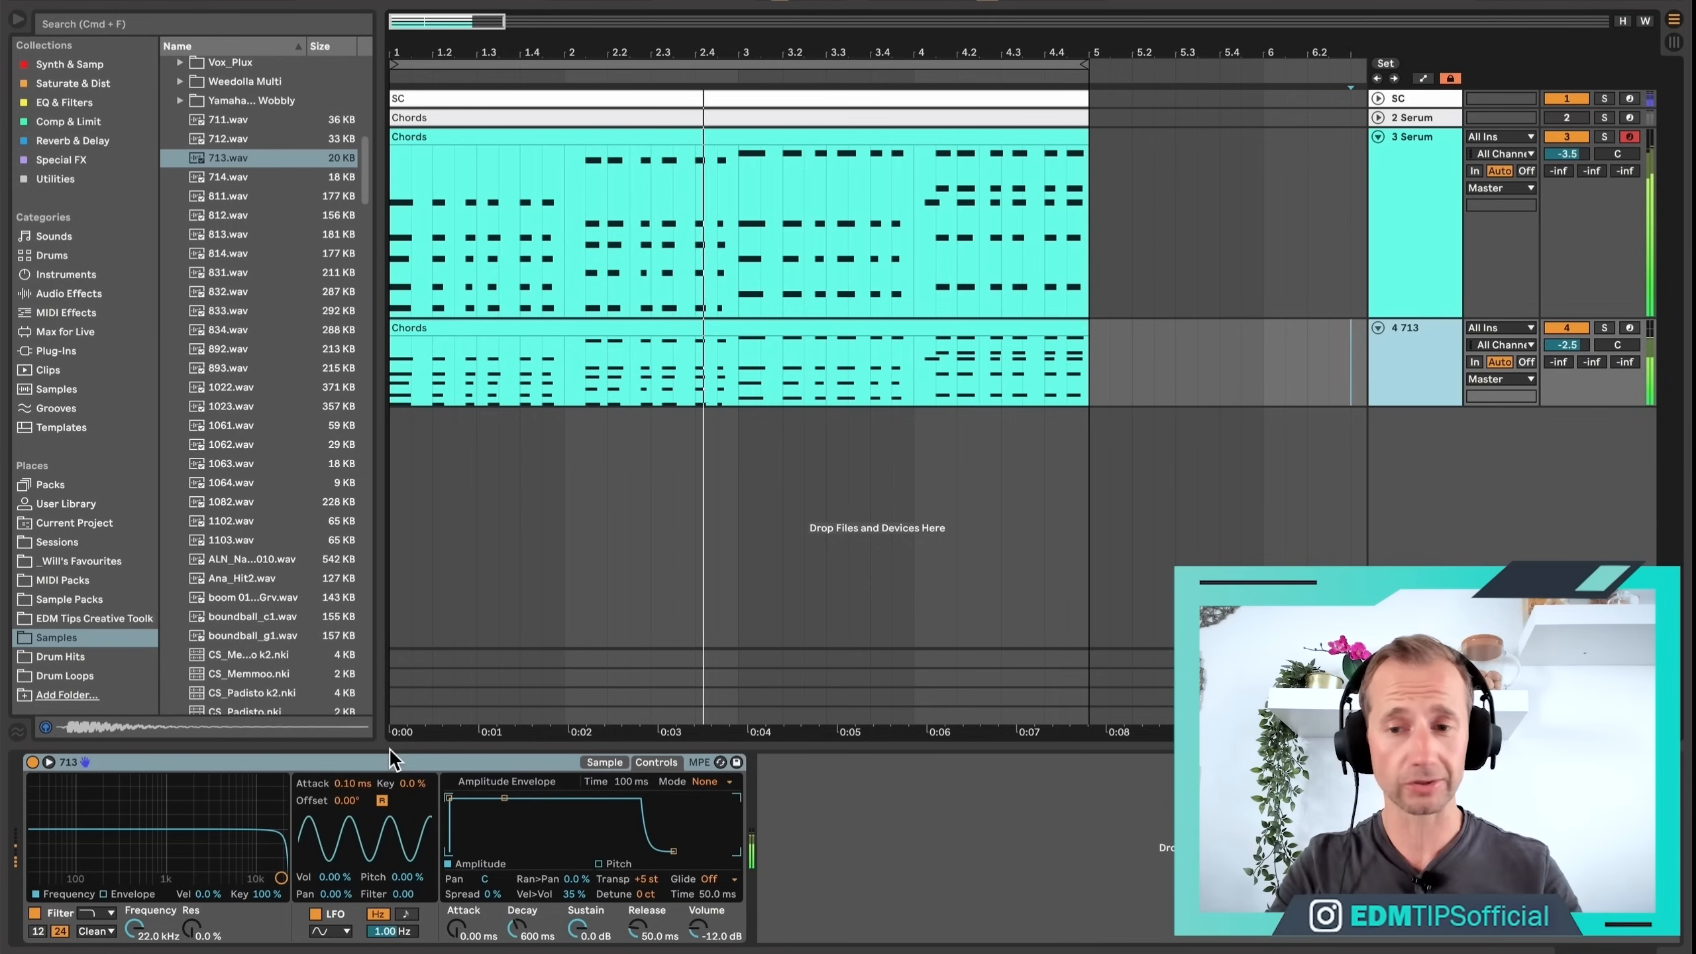
{"action": "left_click", "coordinate": [68, 142]}
{"action": "left_click_drag", "start_coordinate": [215, 87], "coordinate": [838, 832]}
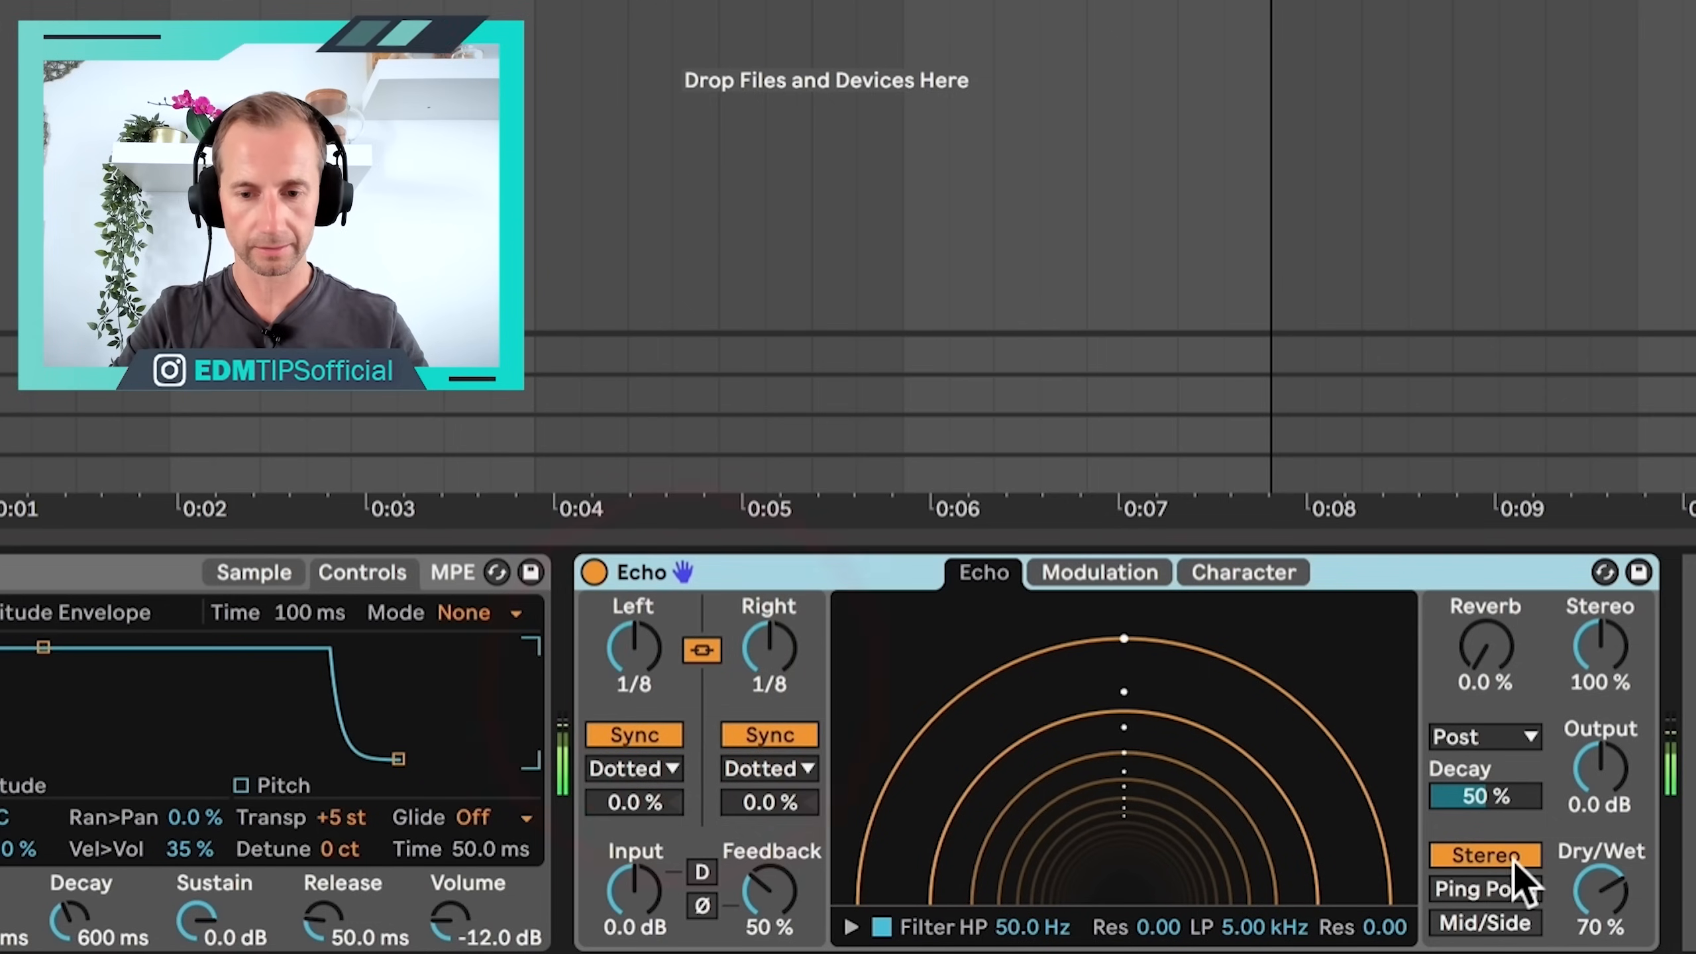
Switch Echo to Ping Pong mode, lower Dry/Wet to 36 % and adjust its Feedback.
{"action": "left_click", "coordinate": [1486, 889]}
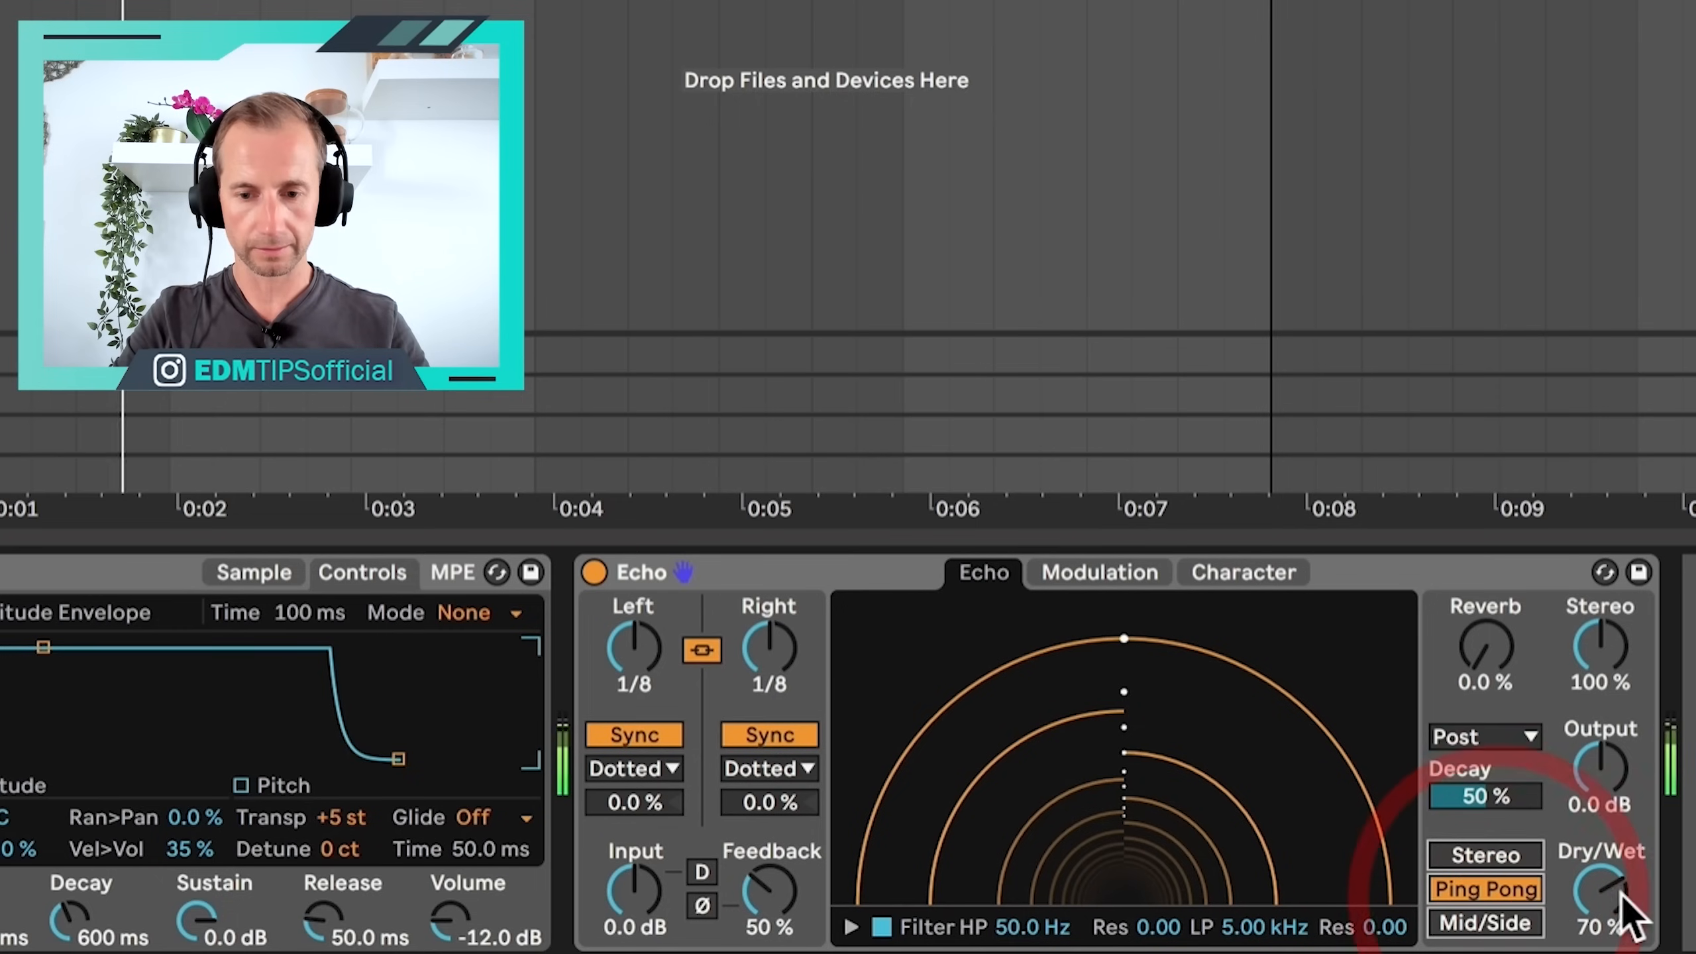
{"action": "left_click_drag", "start_coordinate": [1632, 911], "coordinate": [1633, 952]}
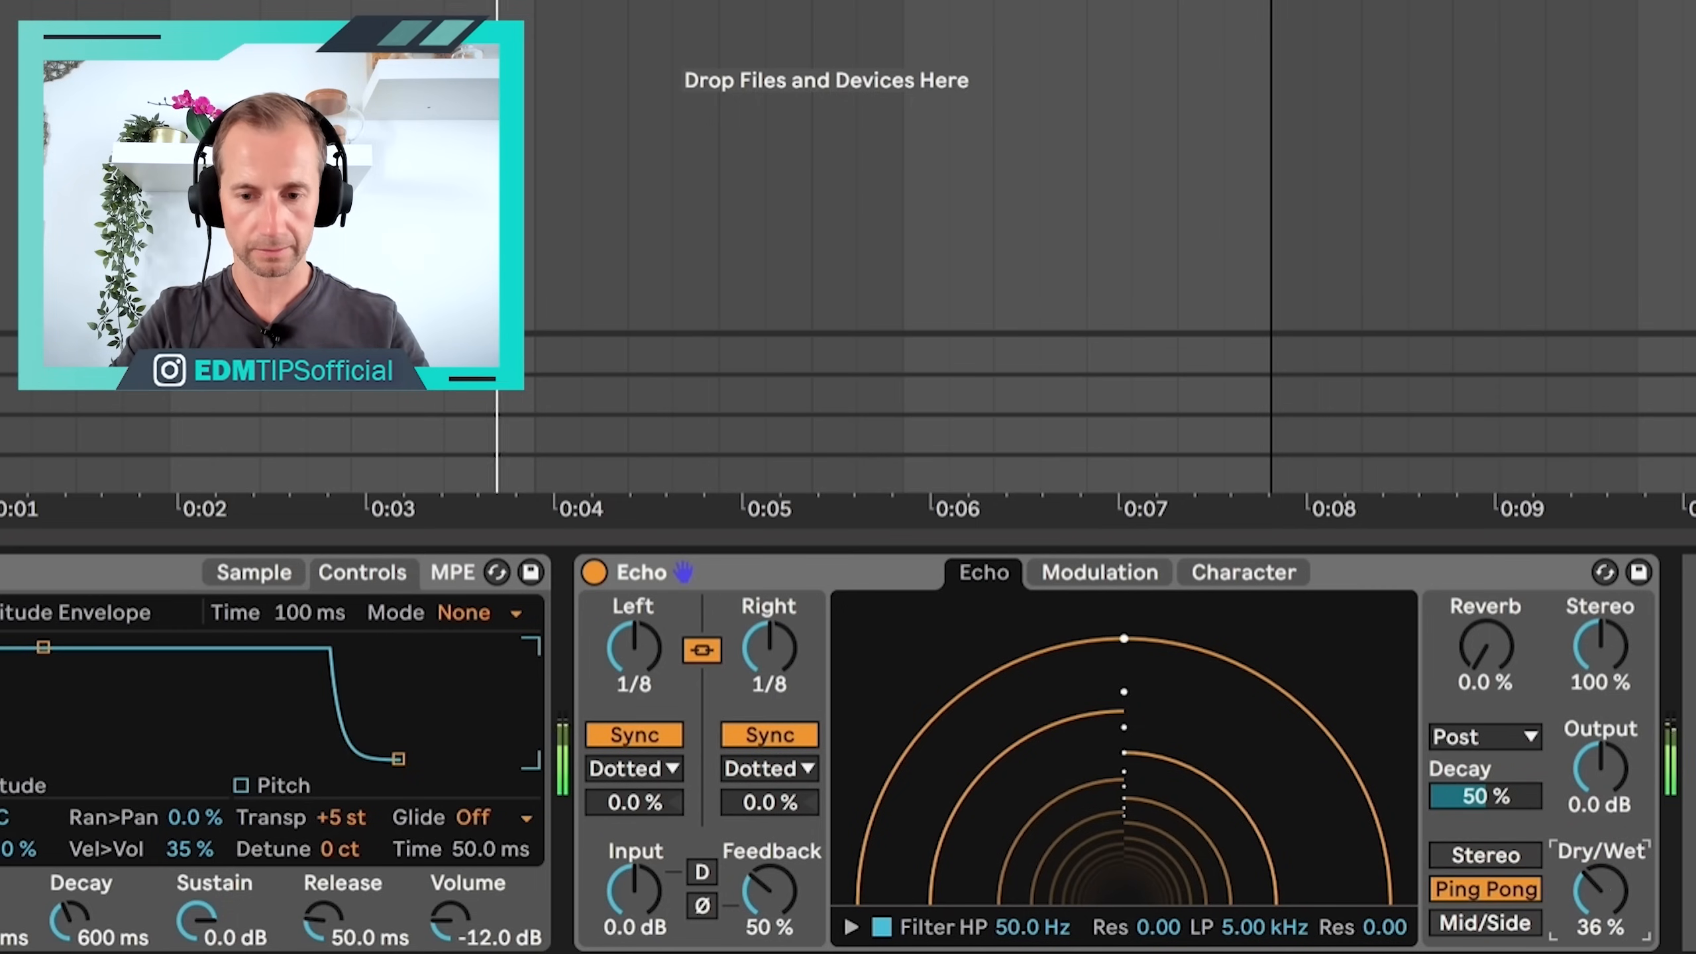
{"action": "left_click", "coordinate": [769, 888]}
{"action": "left_click_drag", "start_coordinate": [770, 888], "coordinate": [769, 880]}
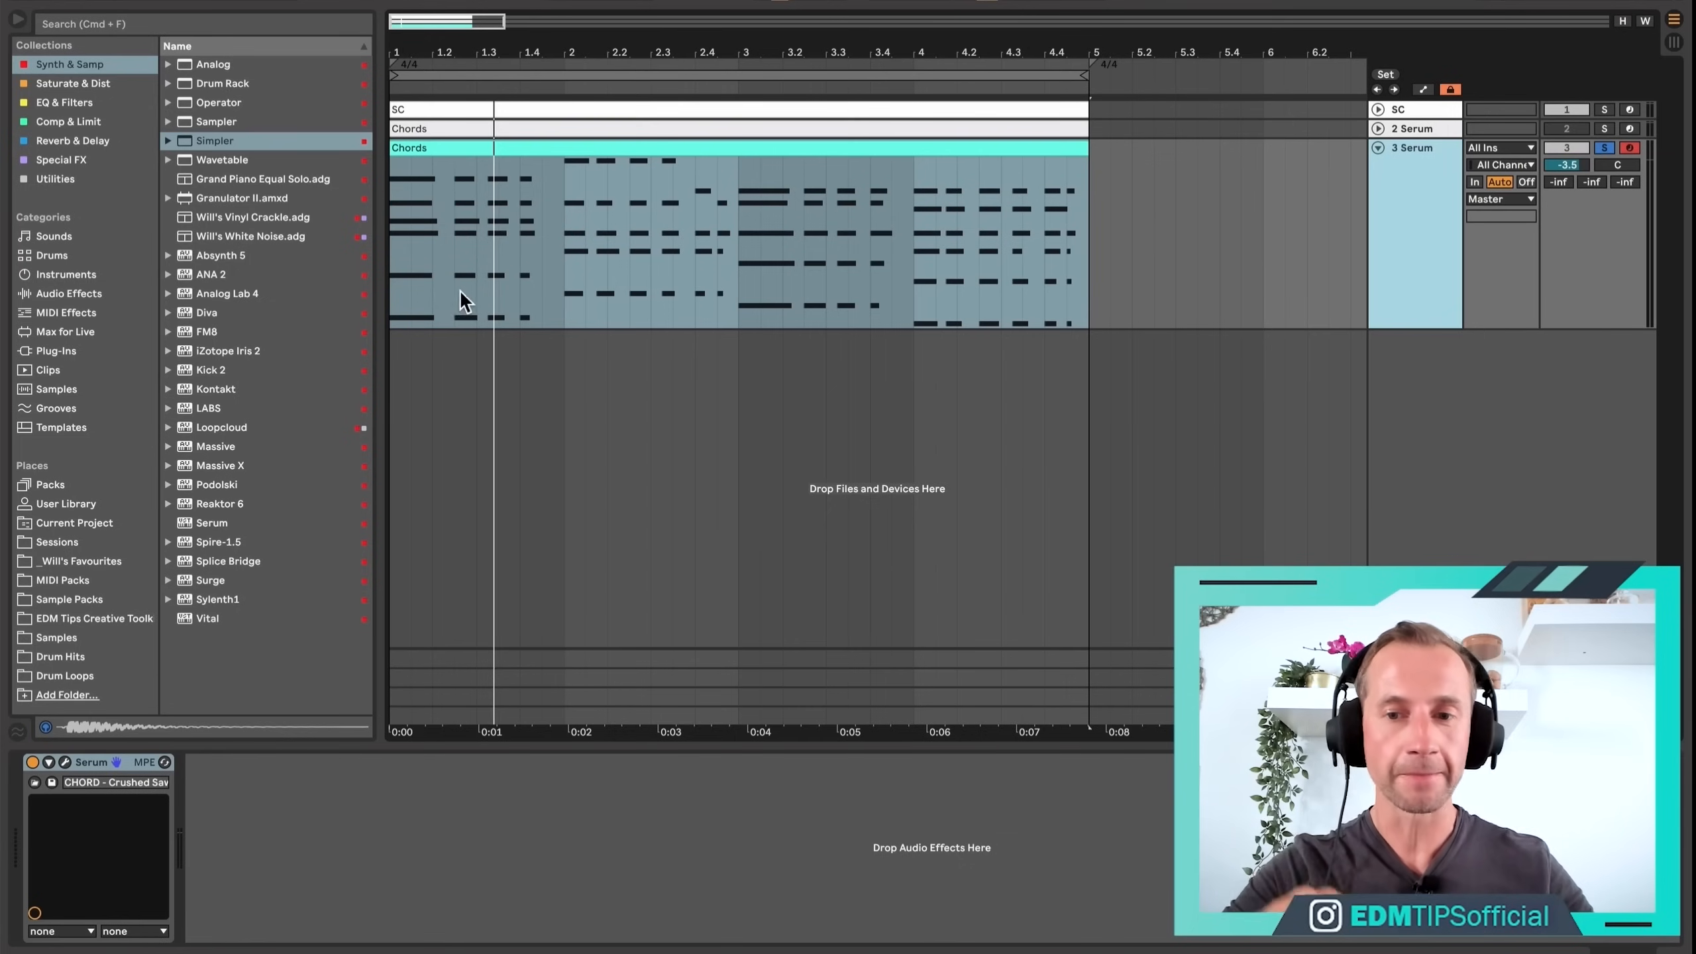
Play the soloed 3 Serum chord progression once through and stop playback.
{"action": "left_click", "coordinate": [1446, 242]}
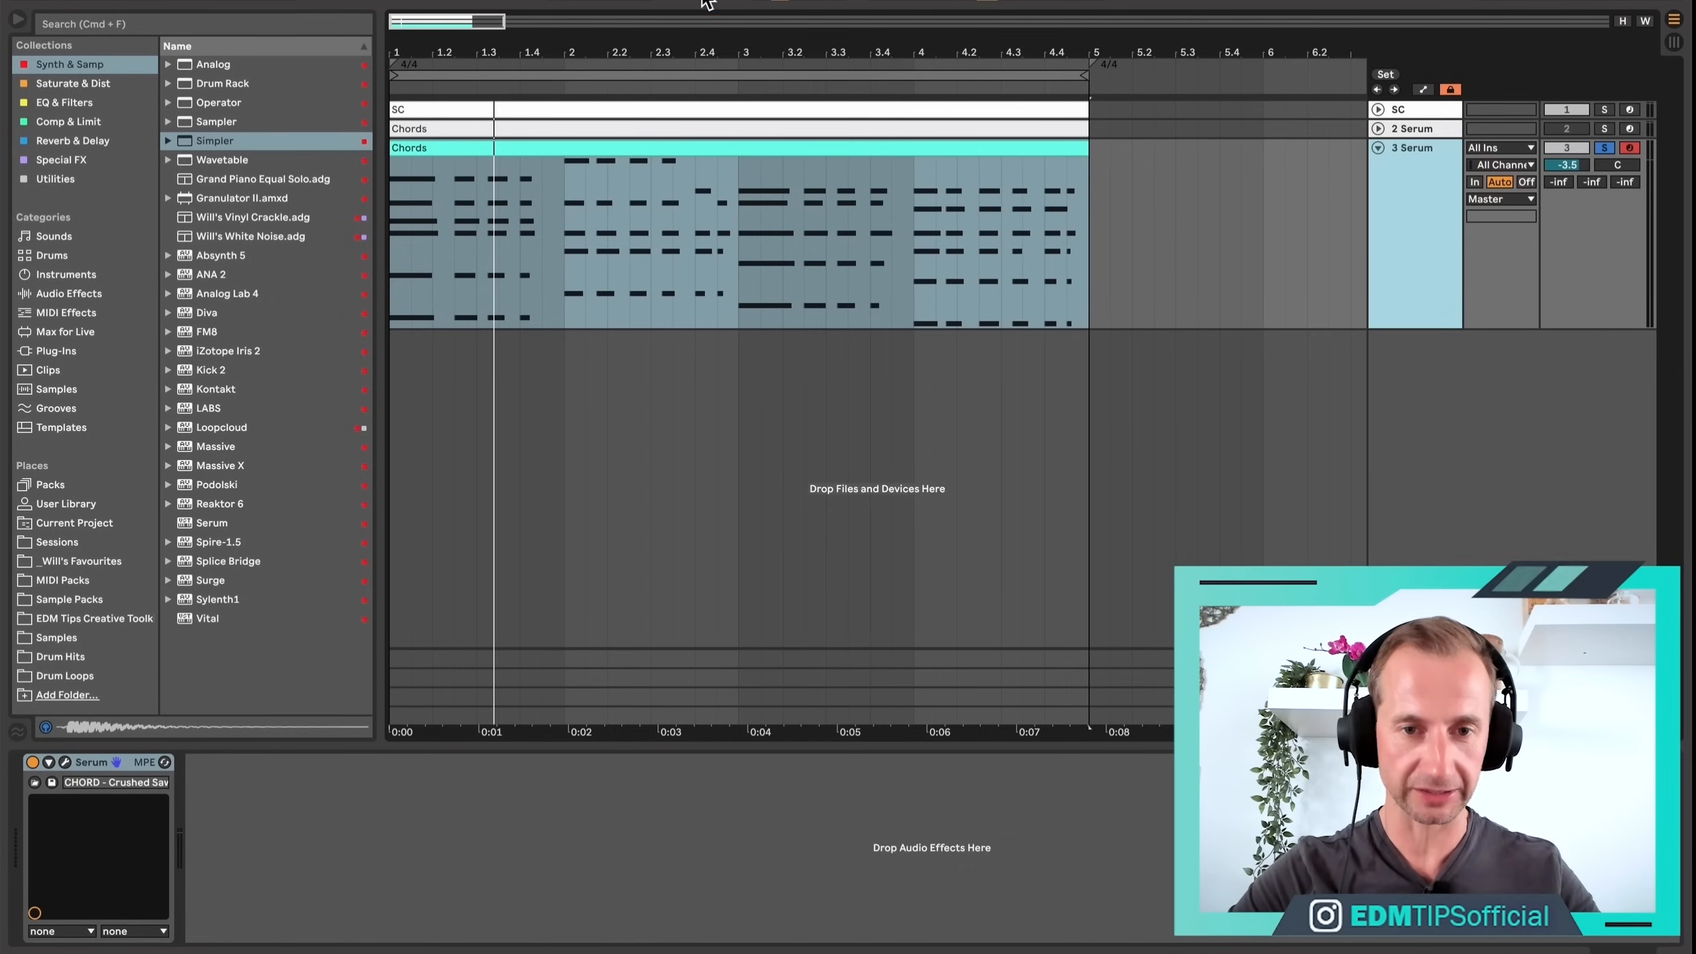
{"action": "left_click", "coordinate": [701, 3]}
{"action": "key", "text": "space"}
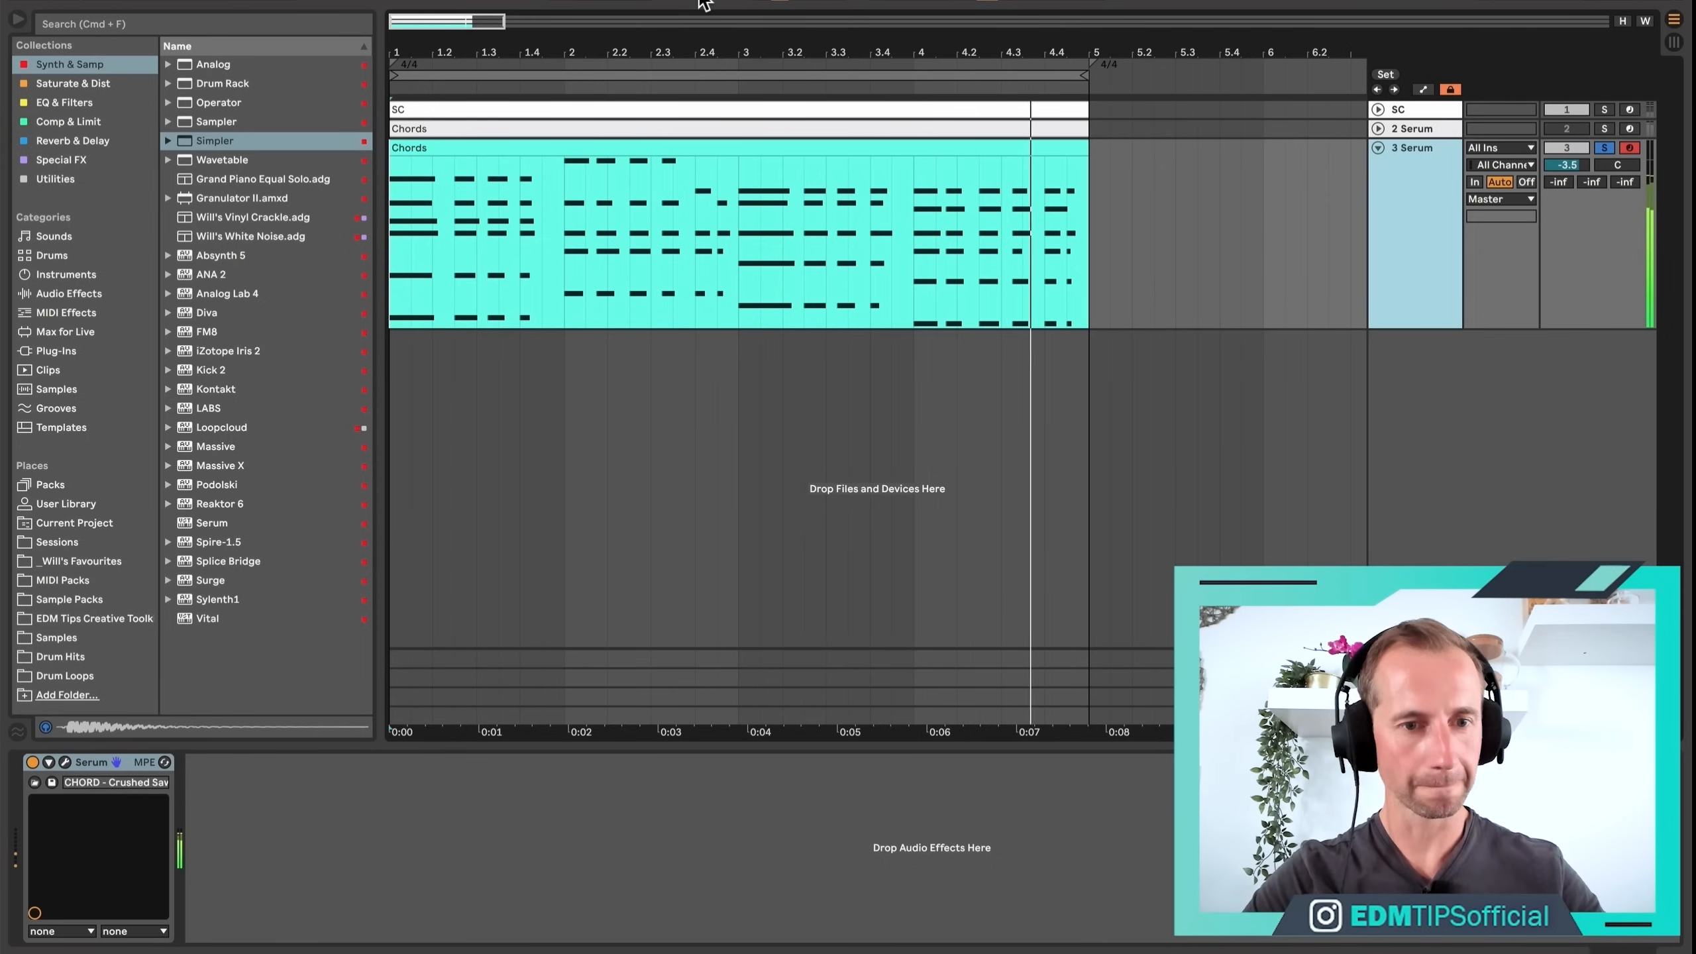
{"action": "key", "text": "space"}
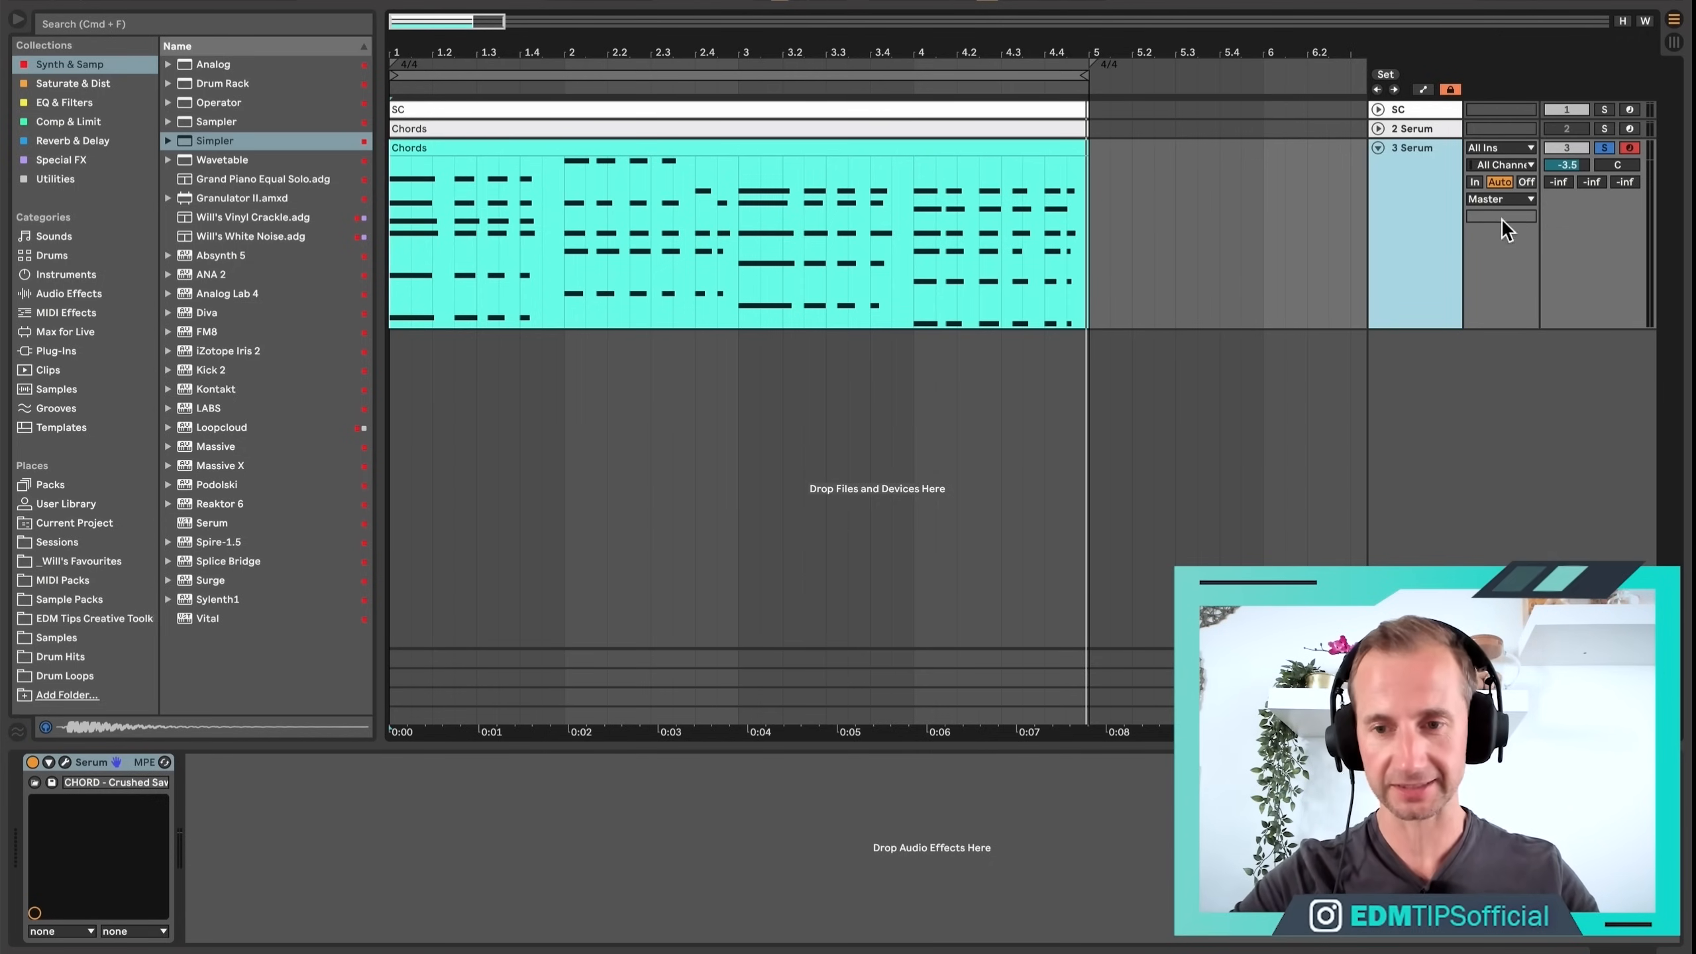
Insert an audio track below 3 Serum and create an empty one-bar MIDI clip on 3 Serum at bar 5.
{"action": "key", "text": "super+t"}
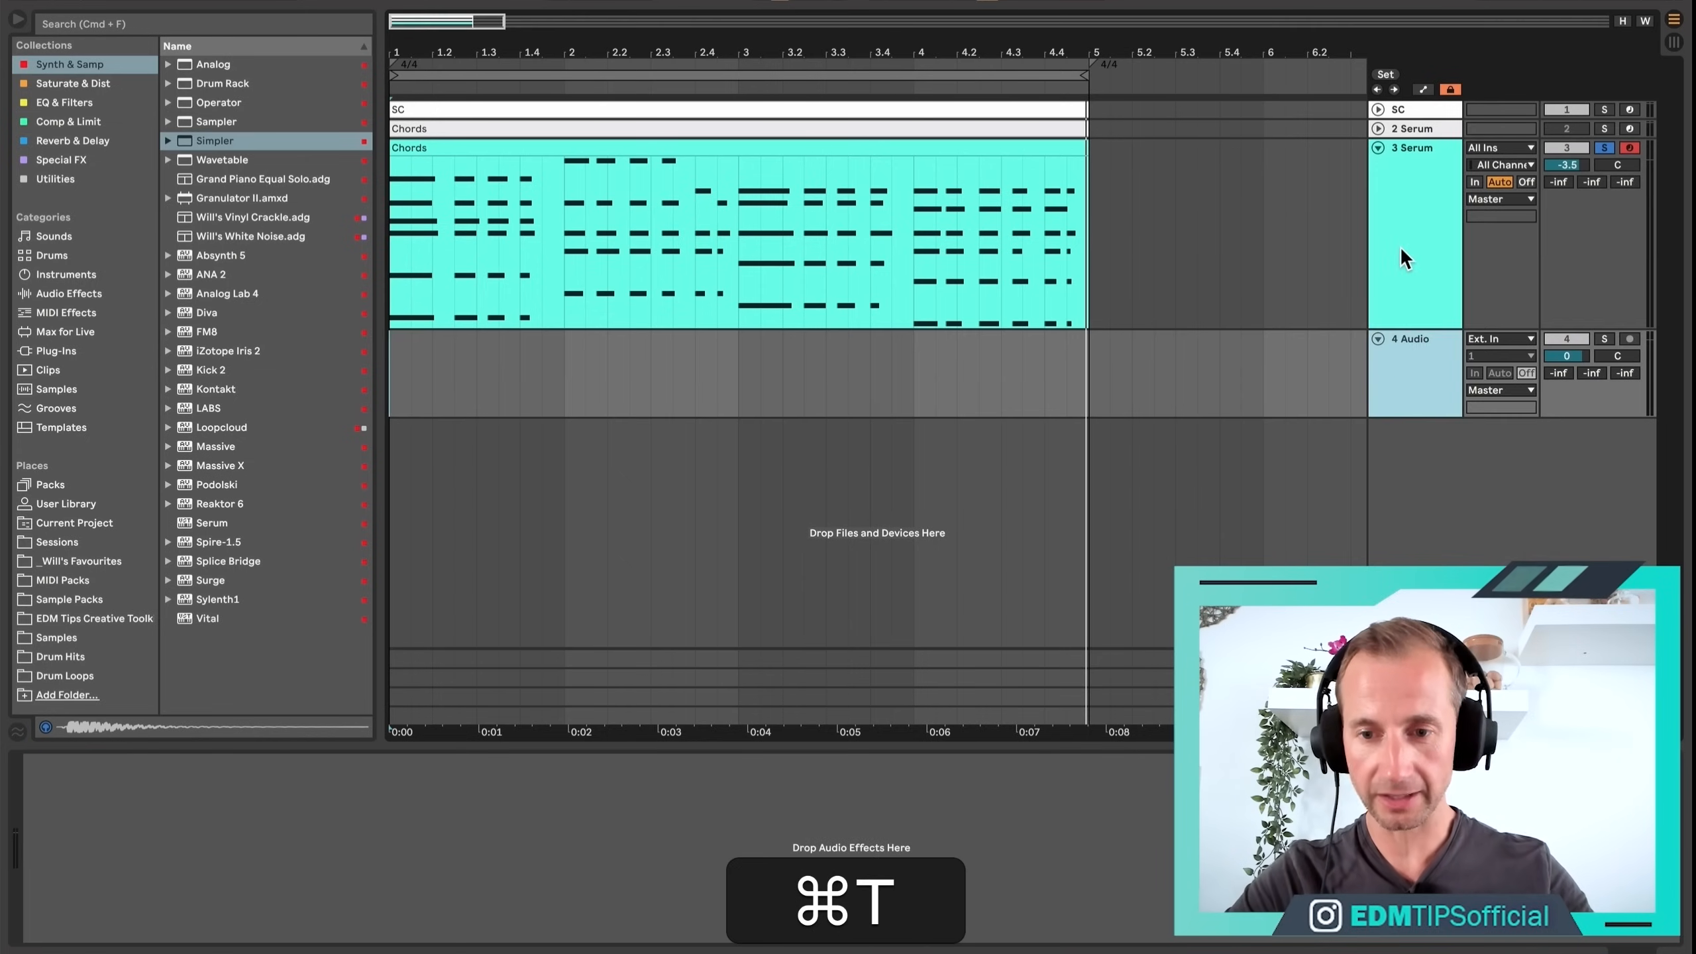
{"action": "left_click", "coordinate": [1161, 190]}
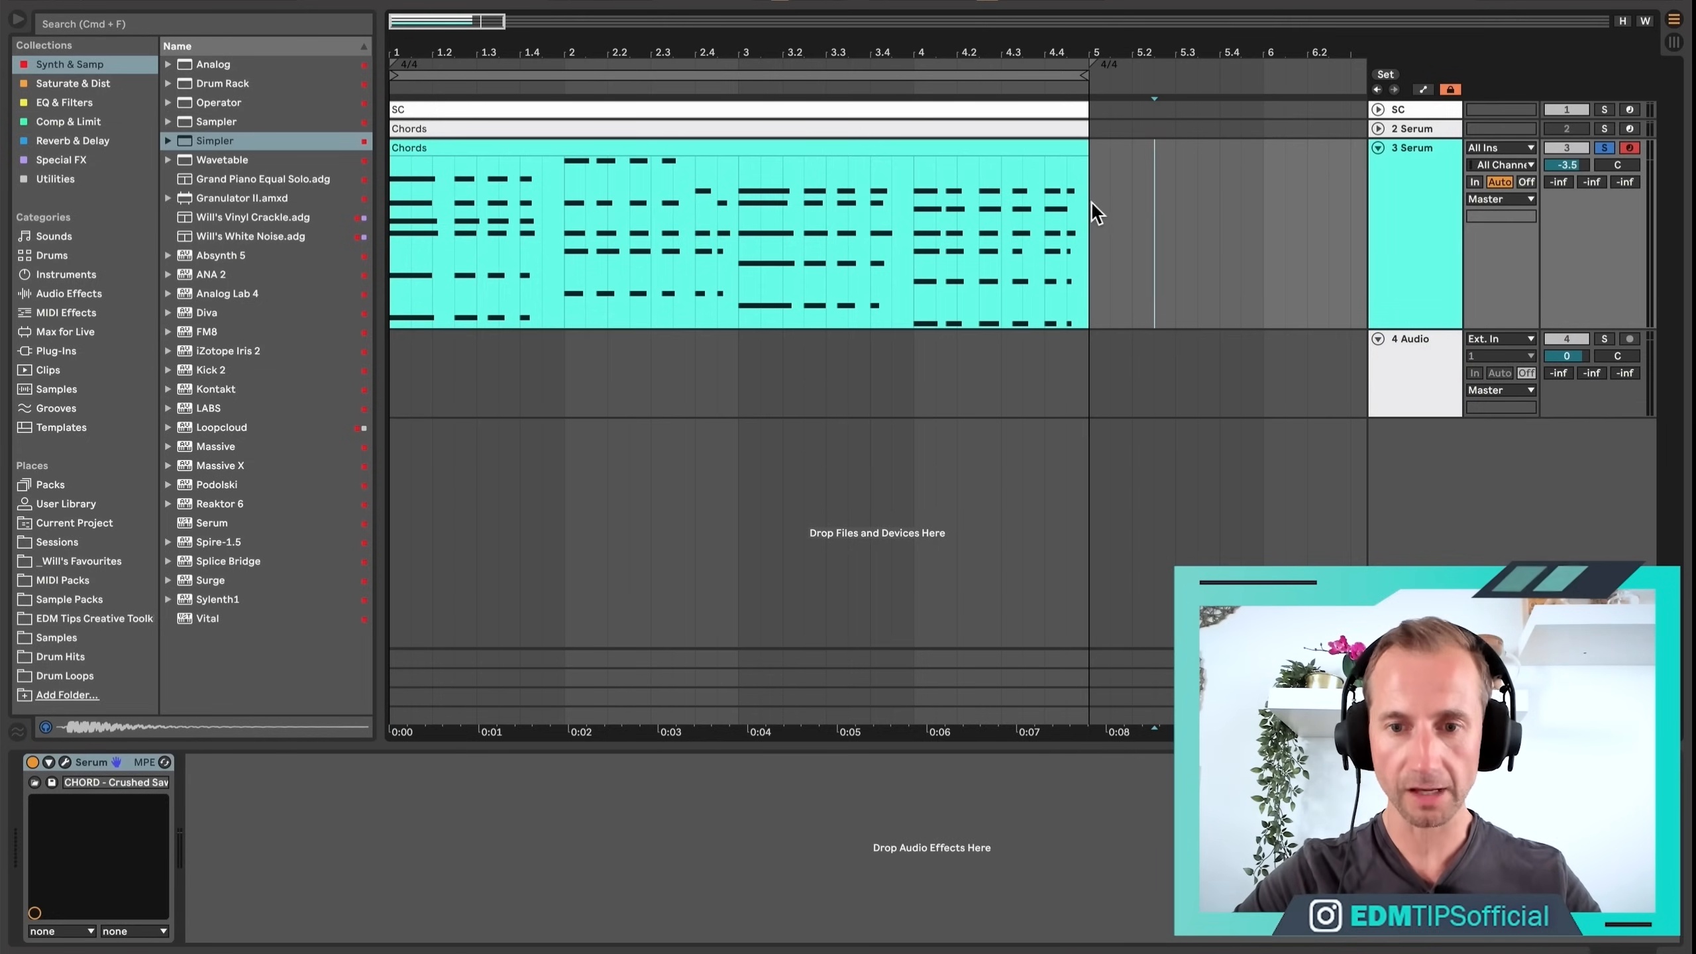
{"action": "left_click_drag", "start_coordinate": [1092, 202], "coordinate": [1263, 227]}
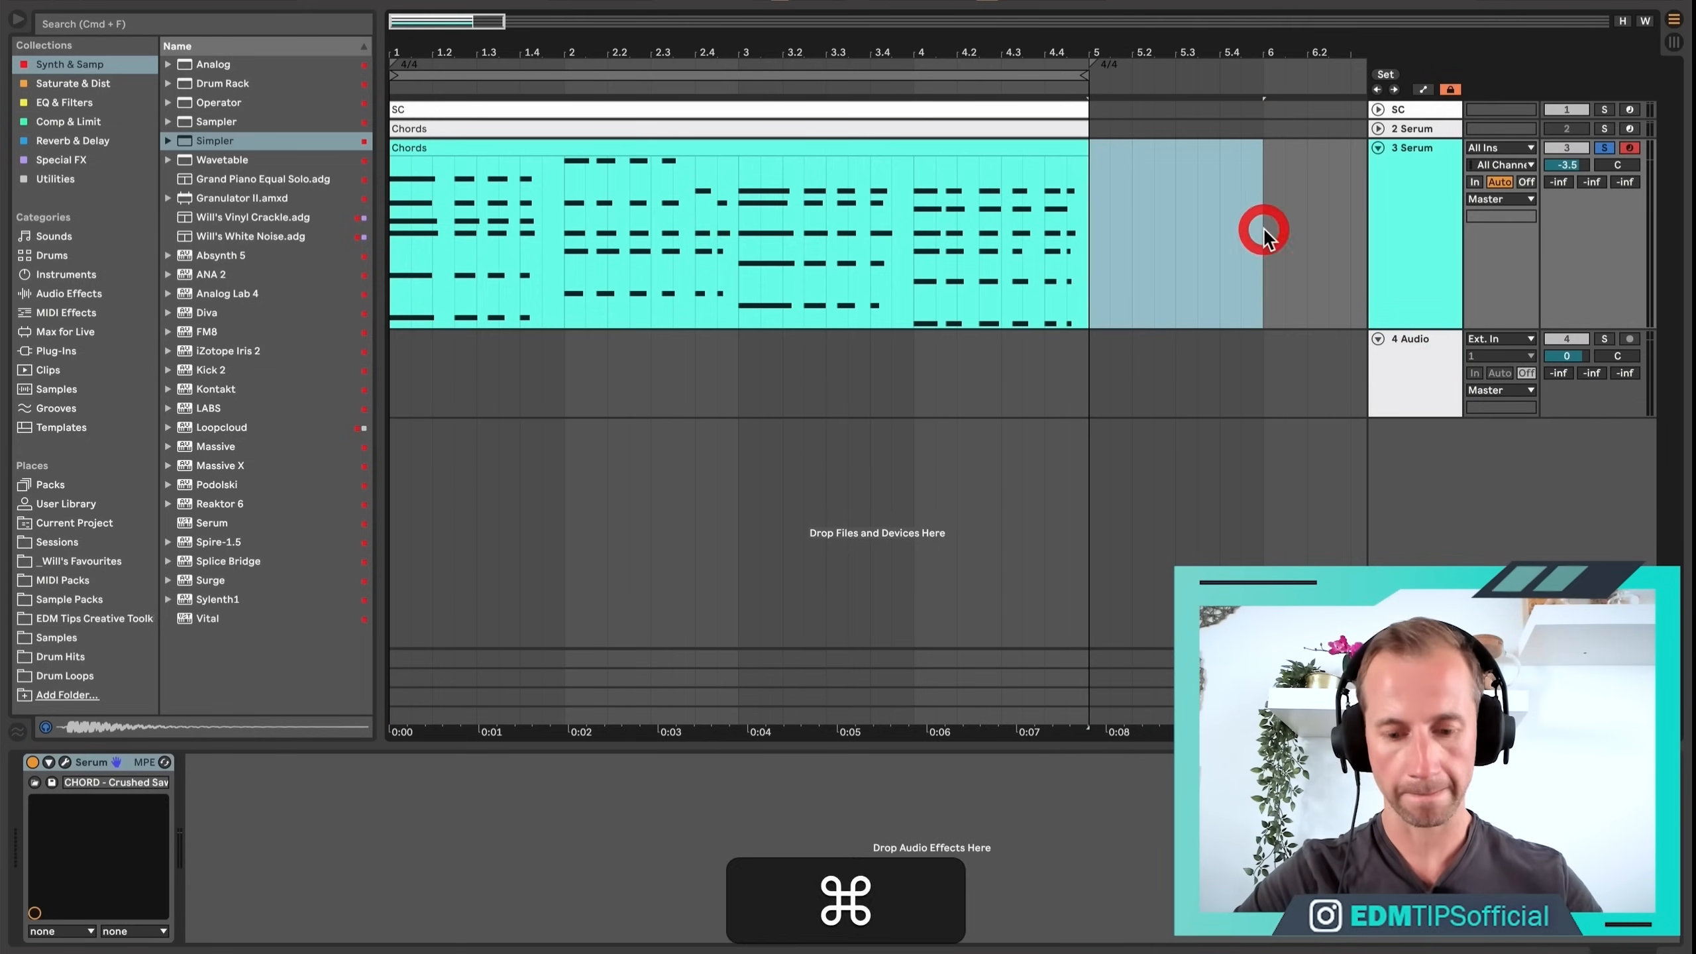
{"action": "key", "text": "shift+super+m"}
Draw a single C3 note across the full length of the new one-bar clip and play it.
{"action": "left_click", "coordinate": [441, 400]}
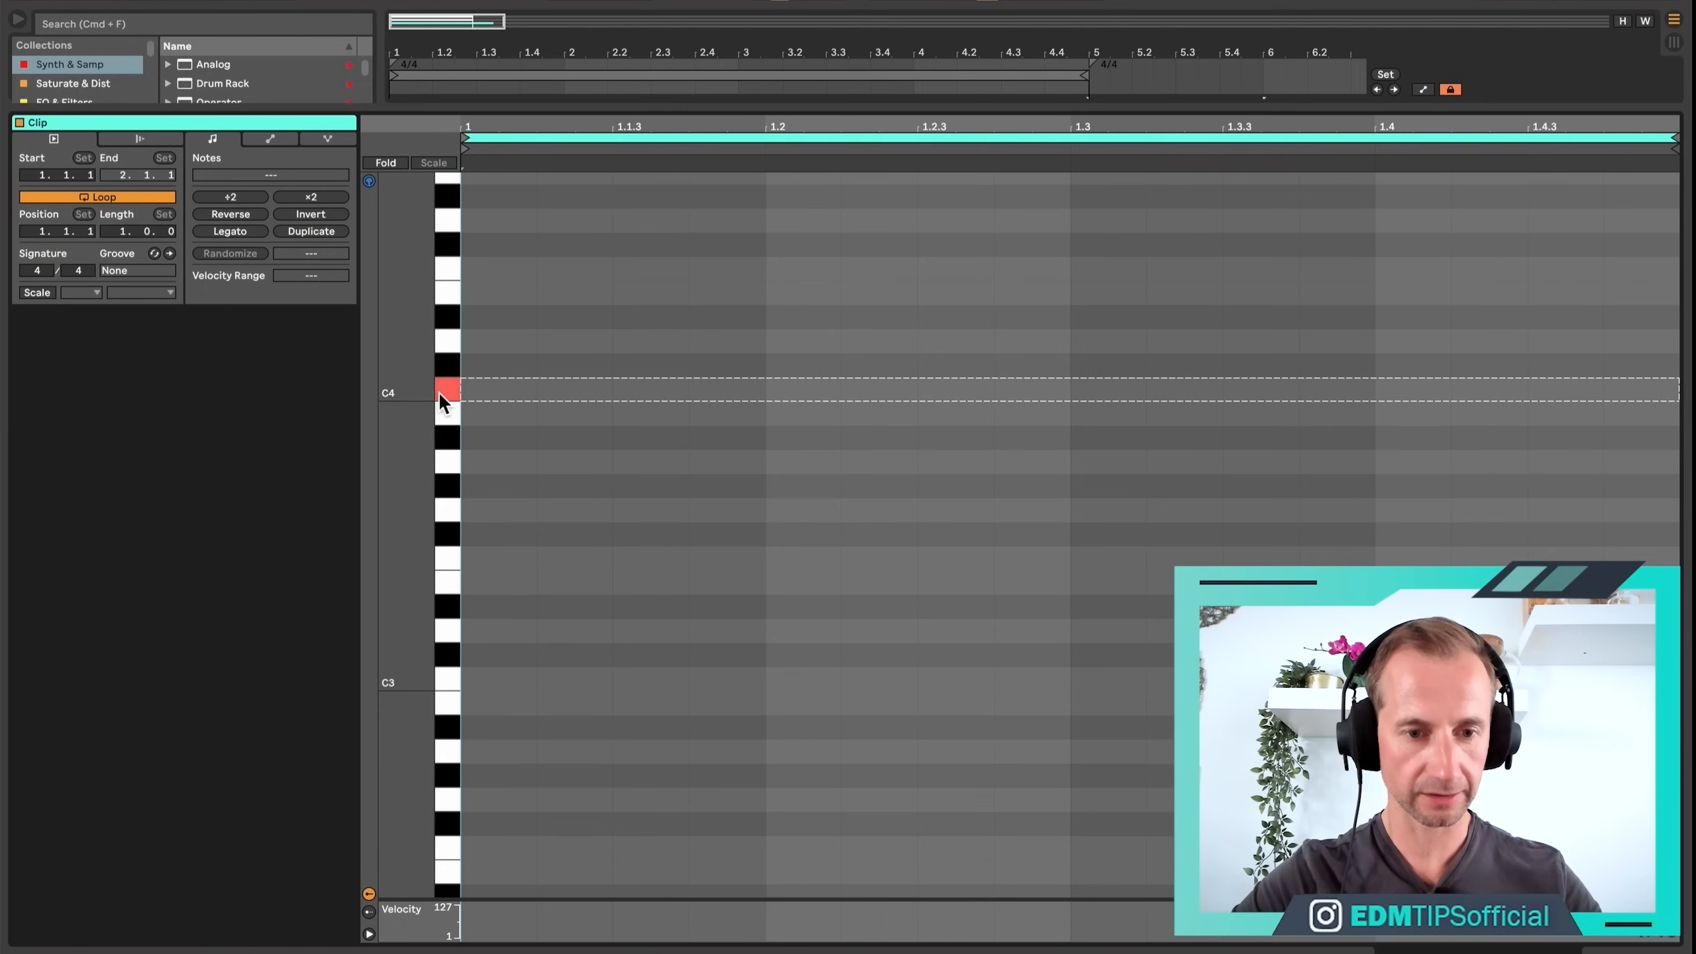
{"action": "left_click", "coordinate": [454, 674]}
{"action": "double_click", "coordinate": [469, 685]}
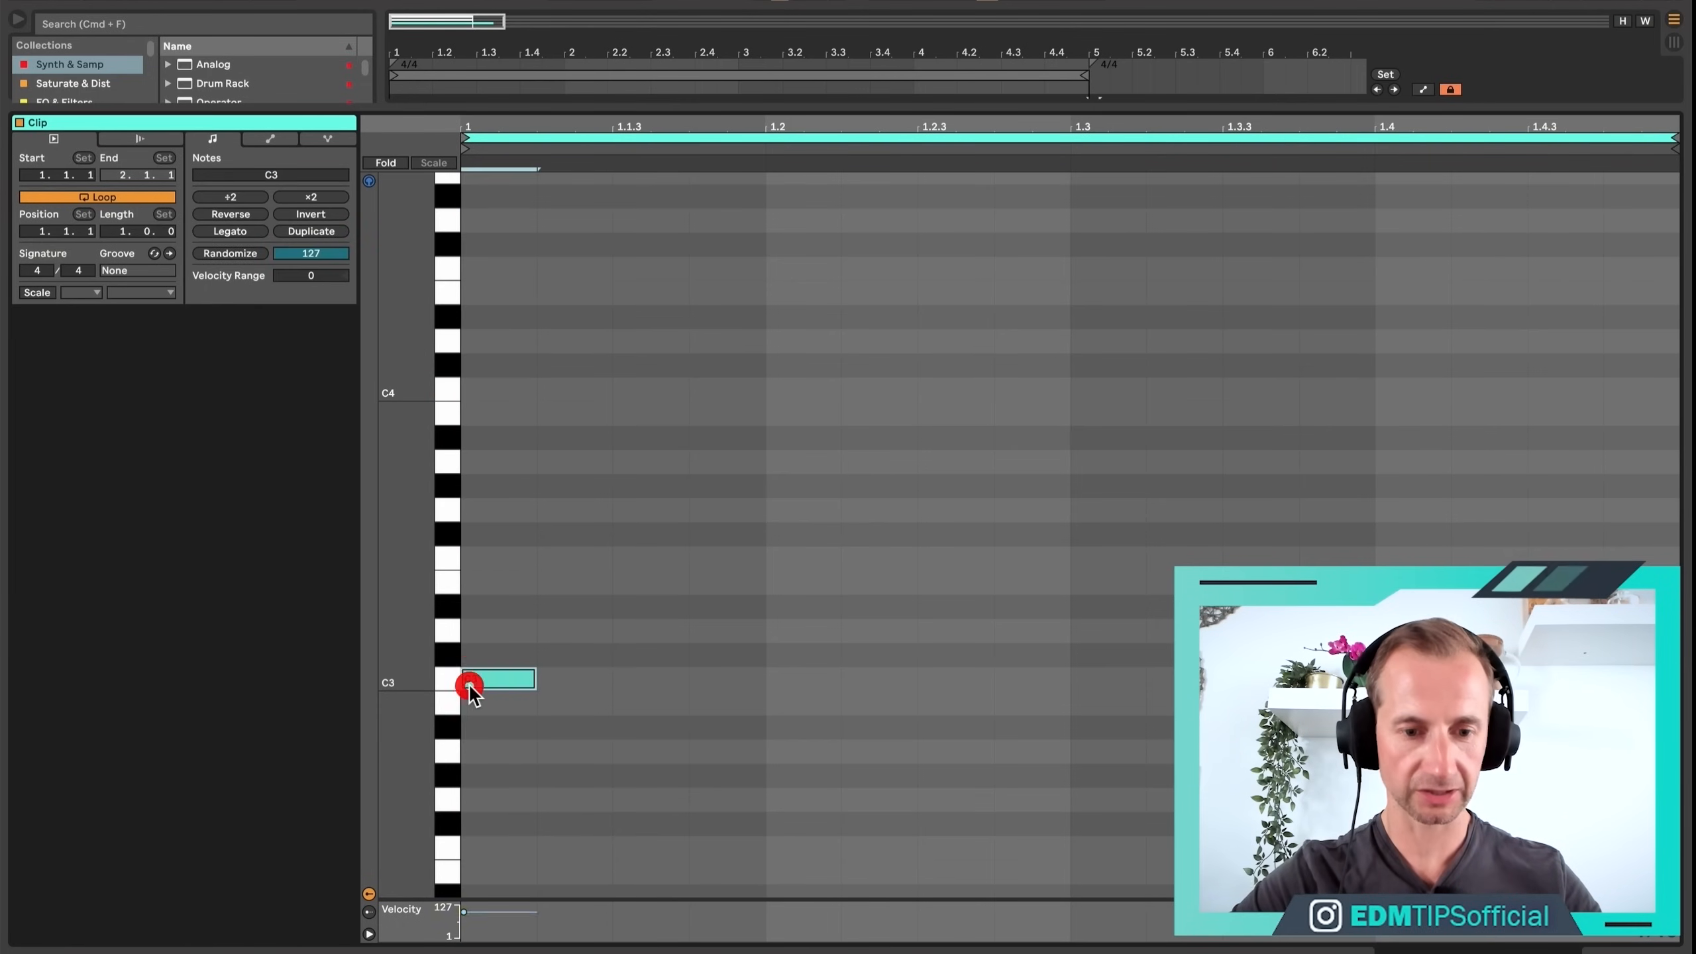
{"action": "left_click_drag", "start_coordinate": [534, 679], "coordinate": [1602, 679]}
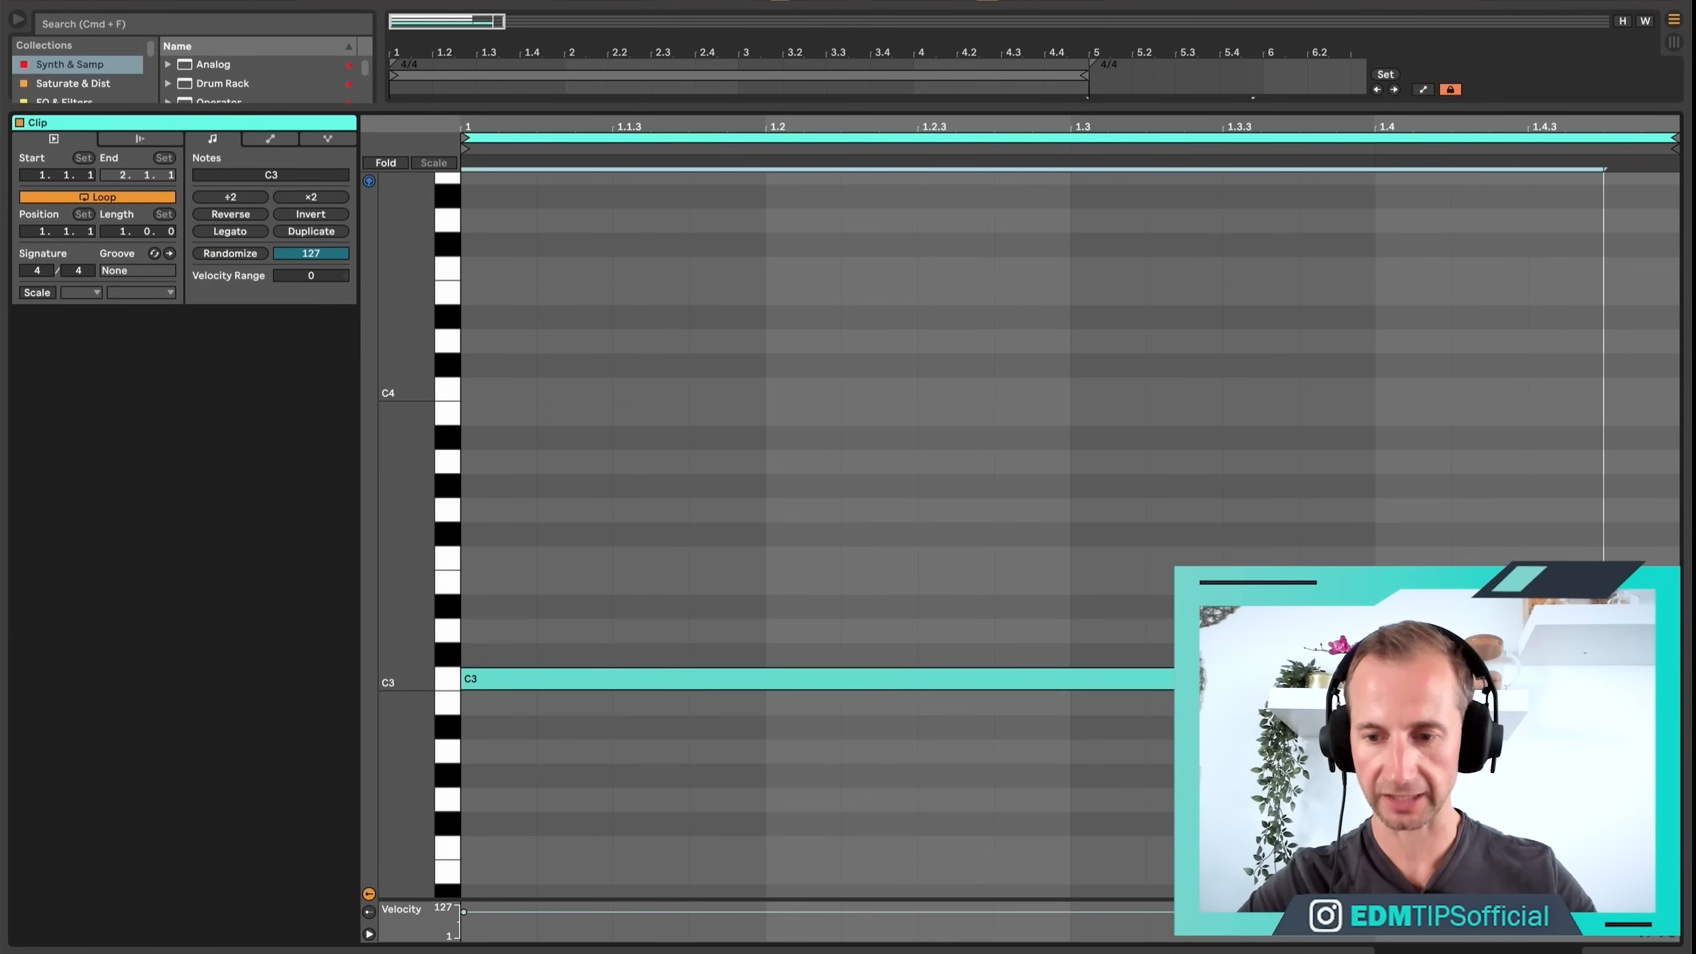
{"action": "key", "text": "space"}
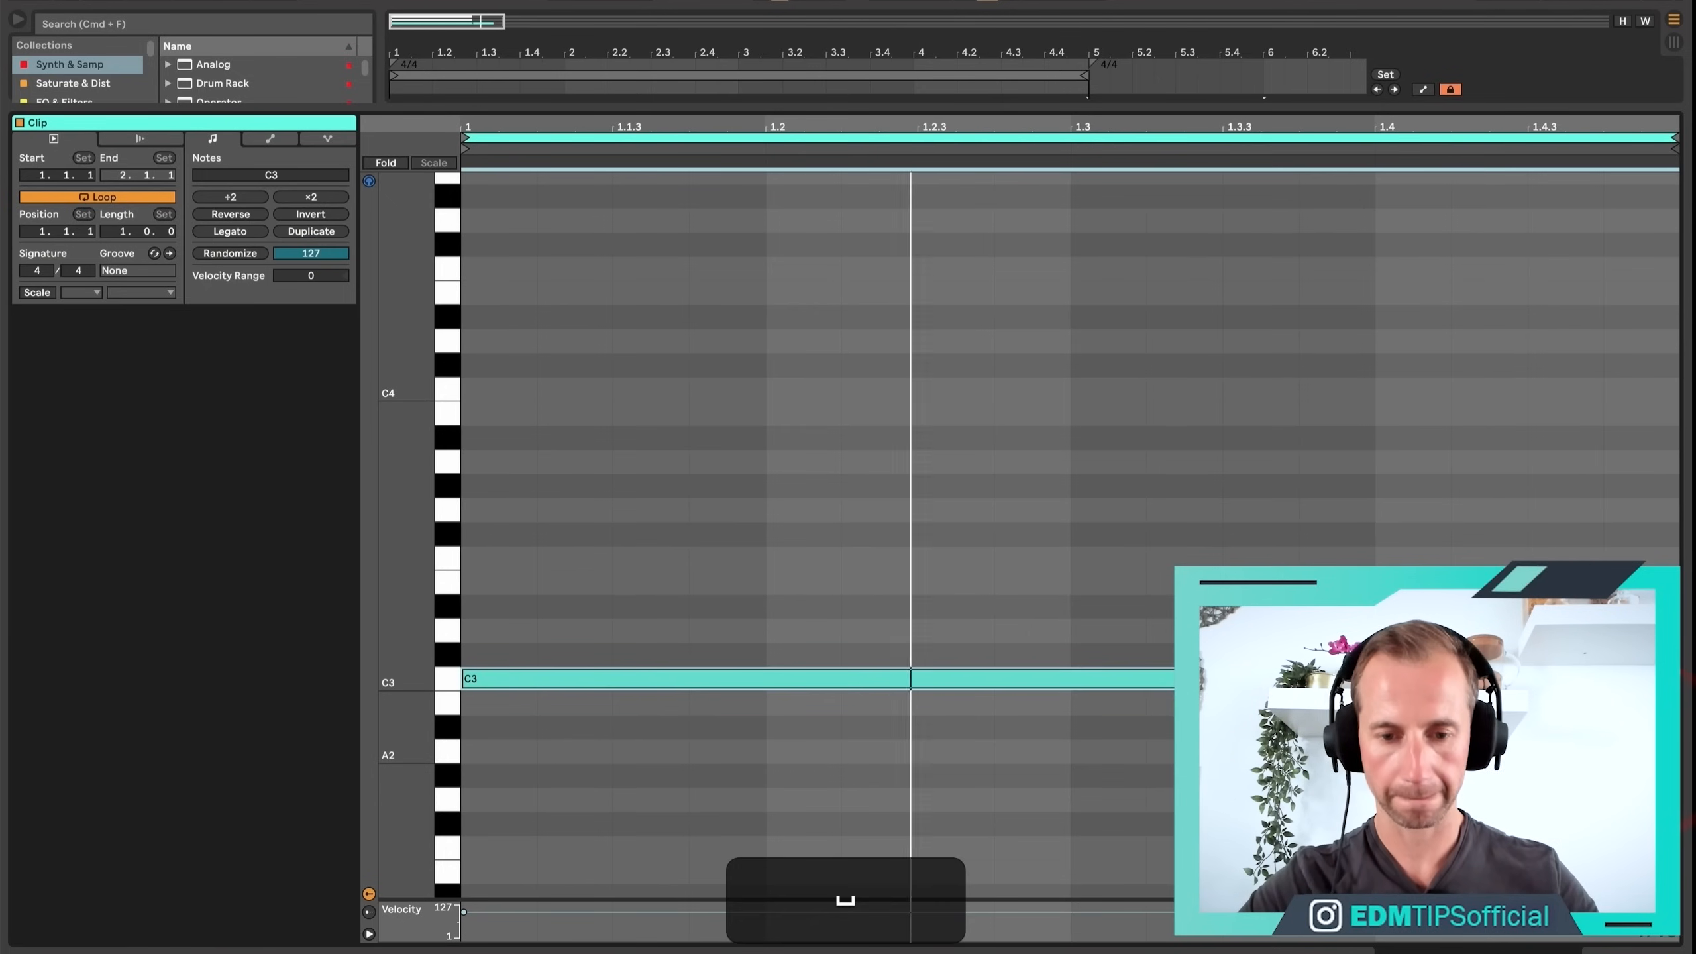
{"action": "key", "text": "shift+Tab"}
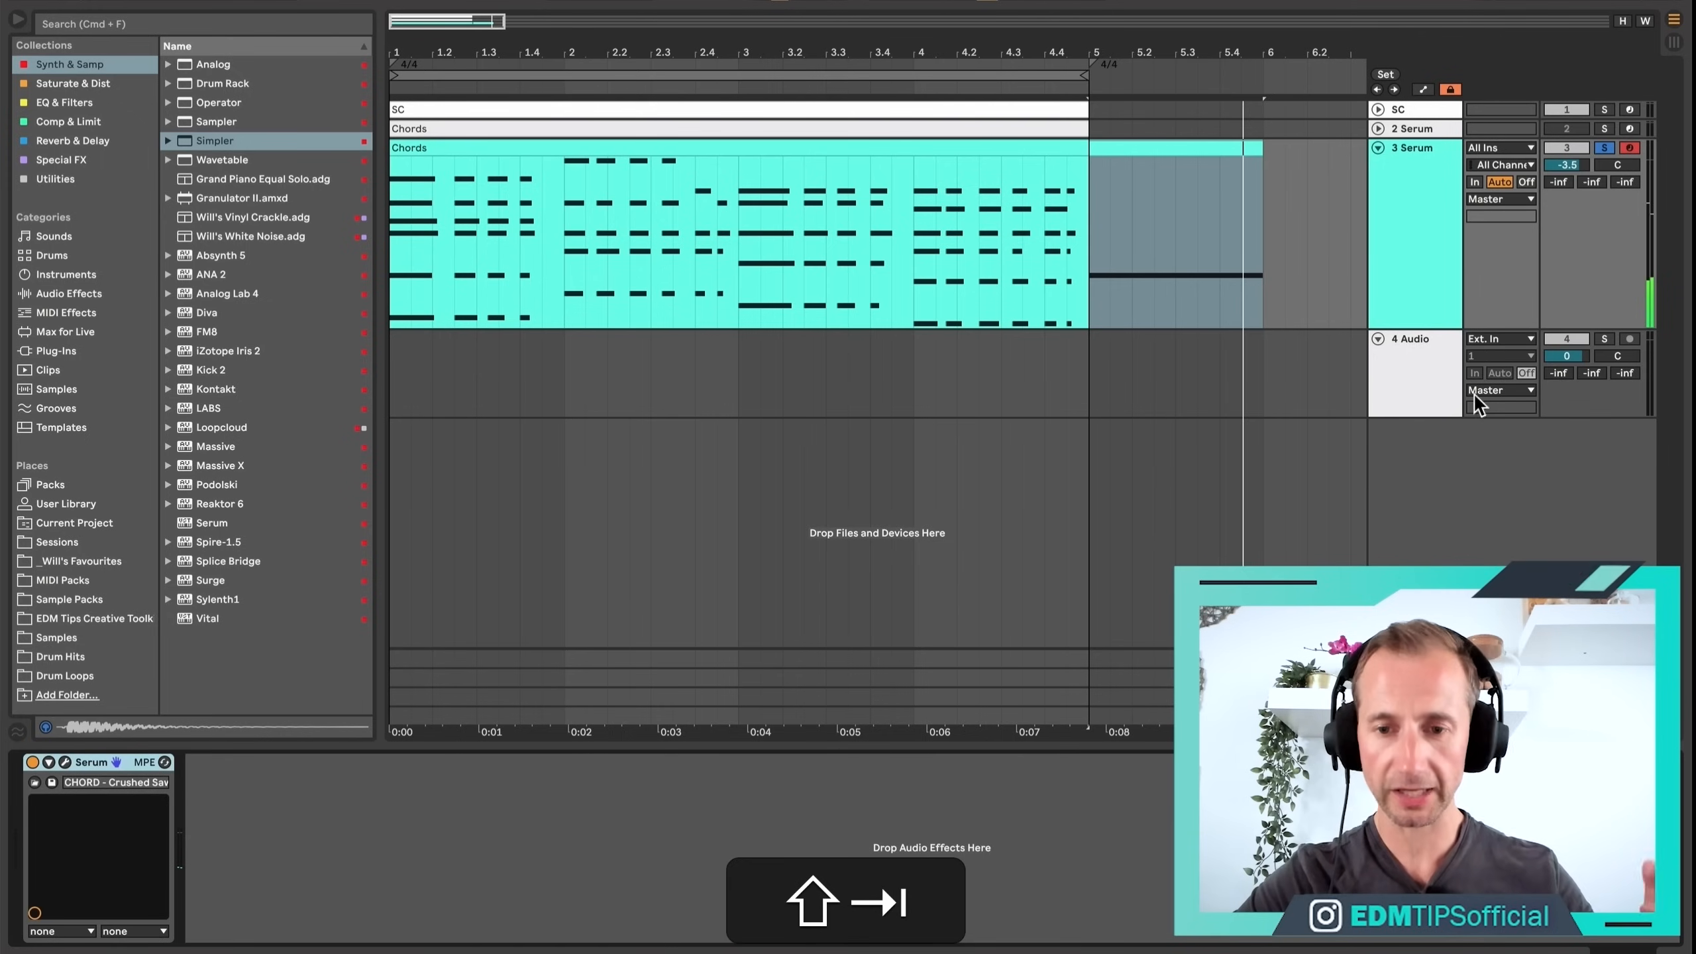
Enlarge the 4 Audio track, set its input to 3-Serum and arm it for recording from bar 5.
{"action": "left_click", "coordinate": [1087, 350]}
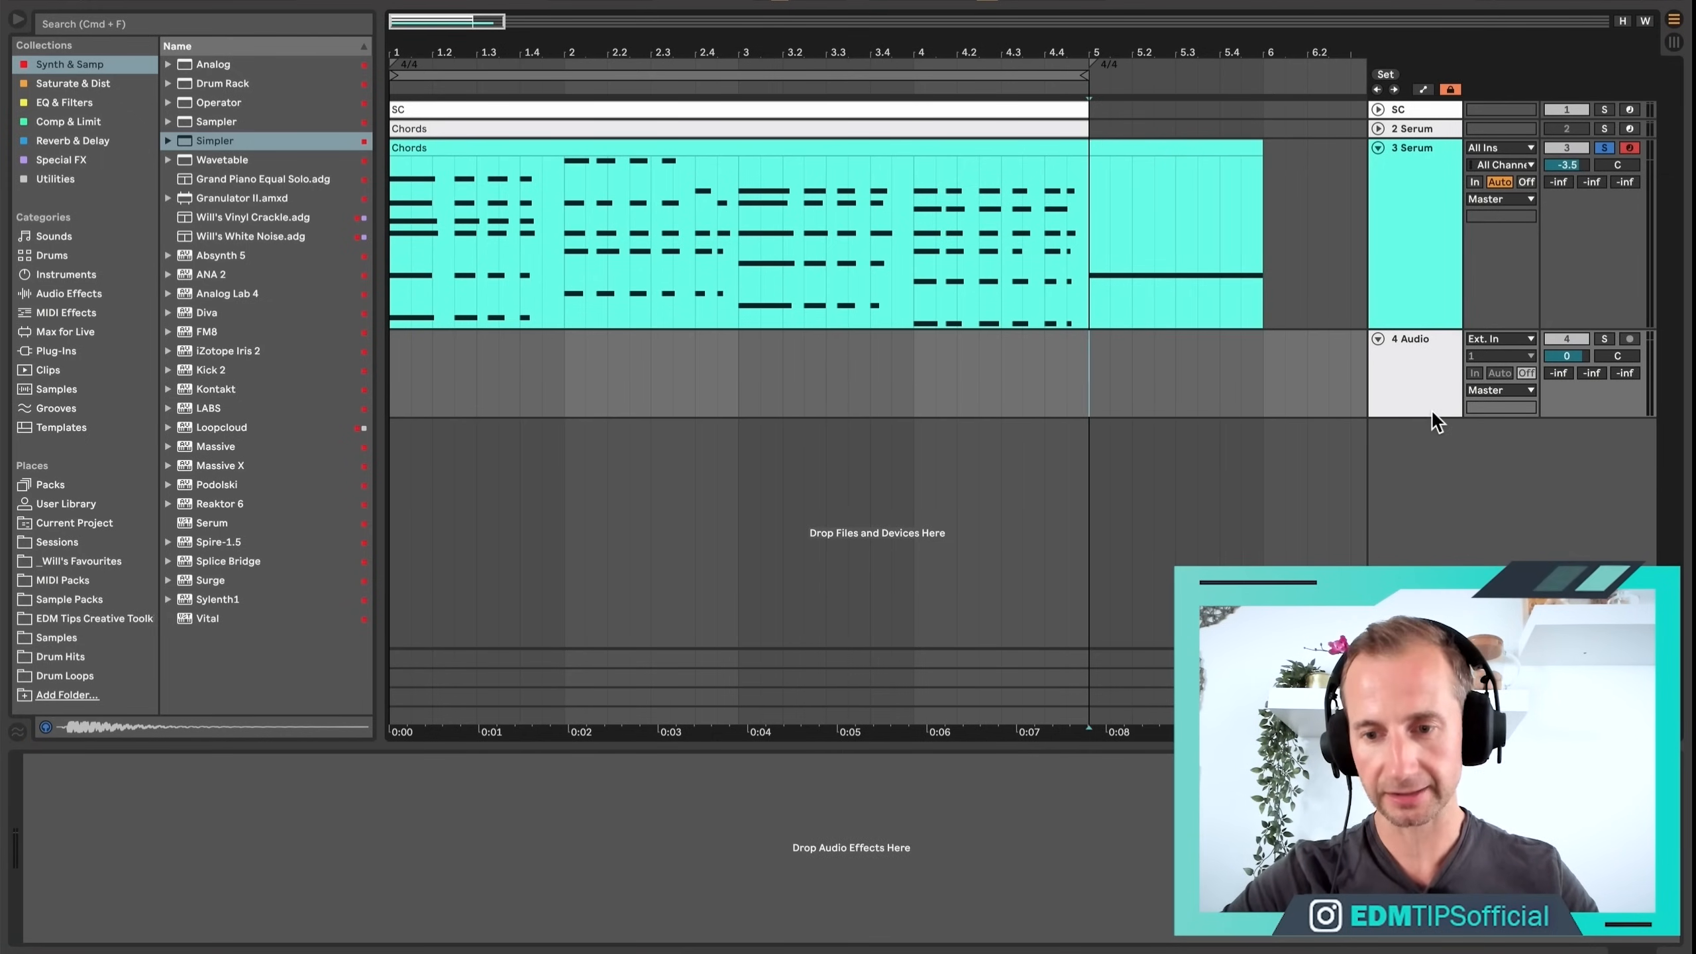
{"action": "left_click_drag", "start_coordinate": [1436, 416], "coordinate": [1445, 500]}
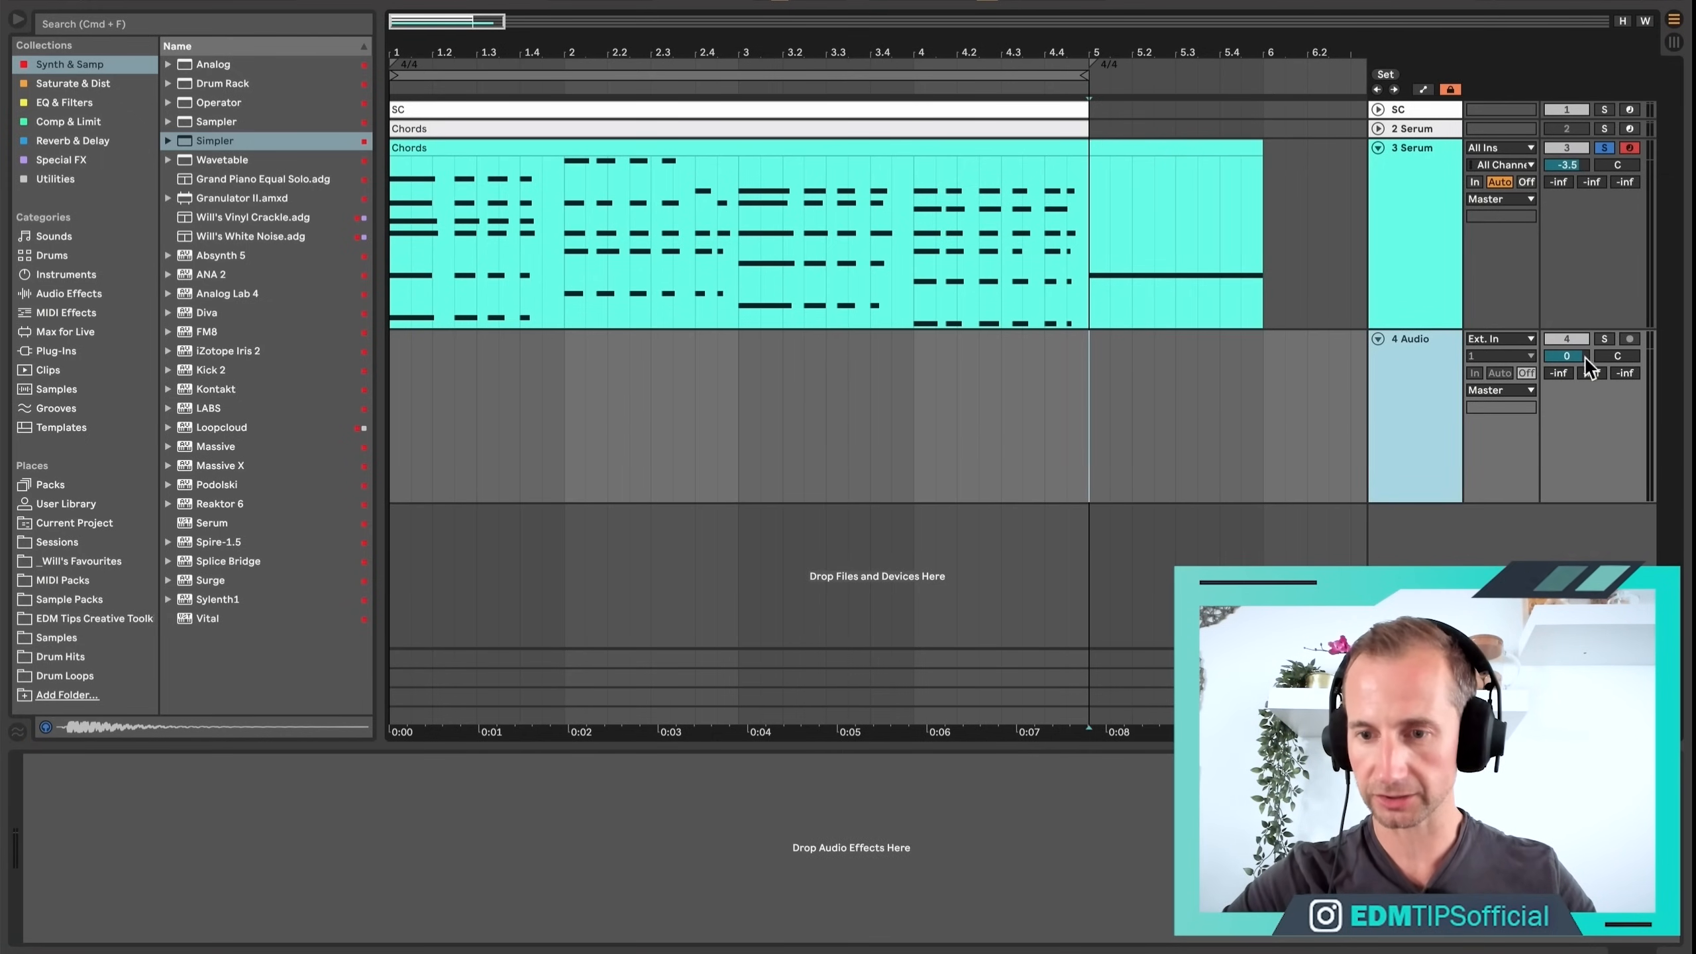
{"action": "left_click", "coordinate": [1496, 339]}
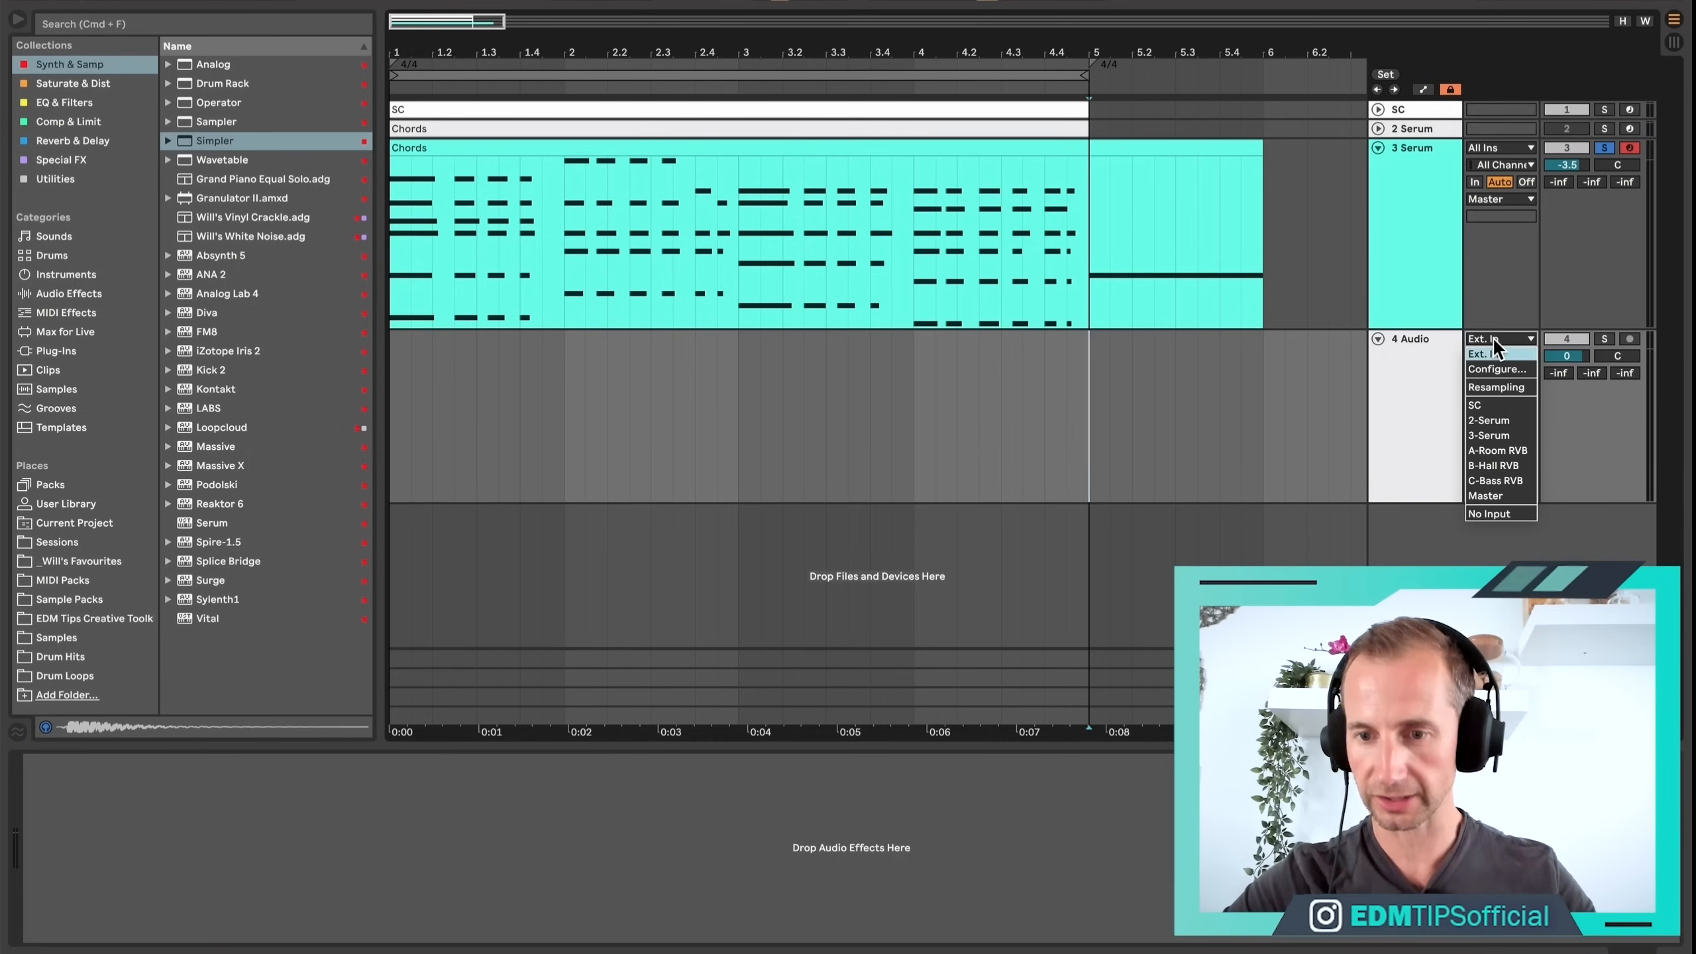
{"action": "left_click", "coordinate": [1499, 435]}
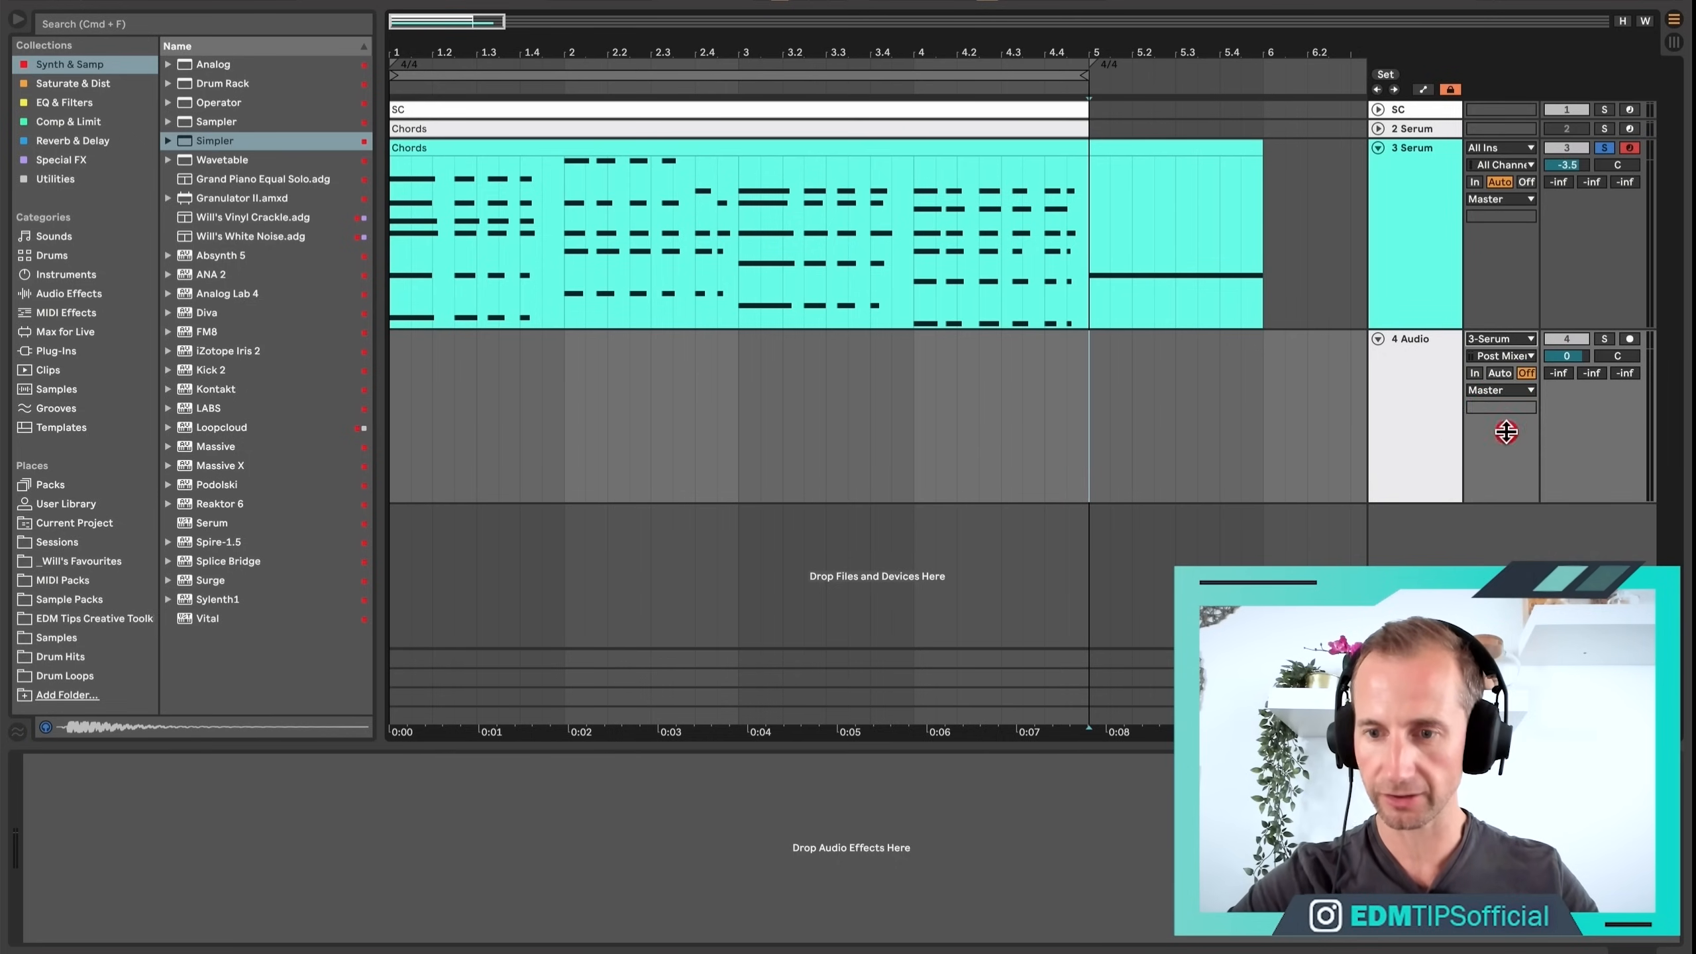
{"action": "left_click", "coordinate": [1630, 339]}
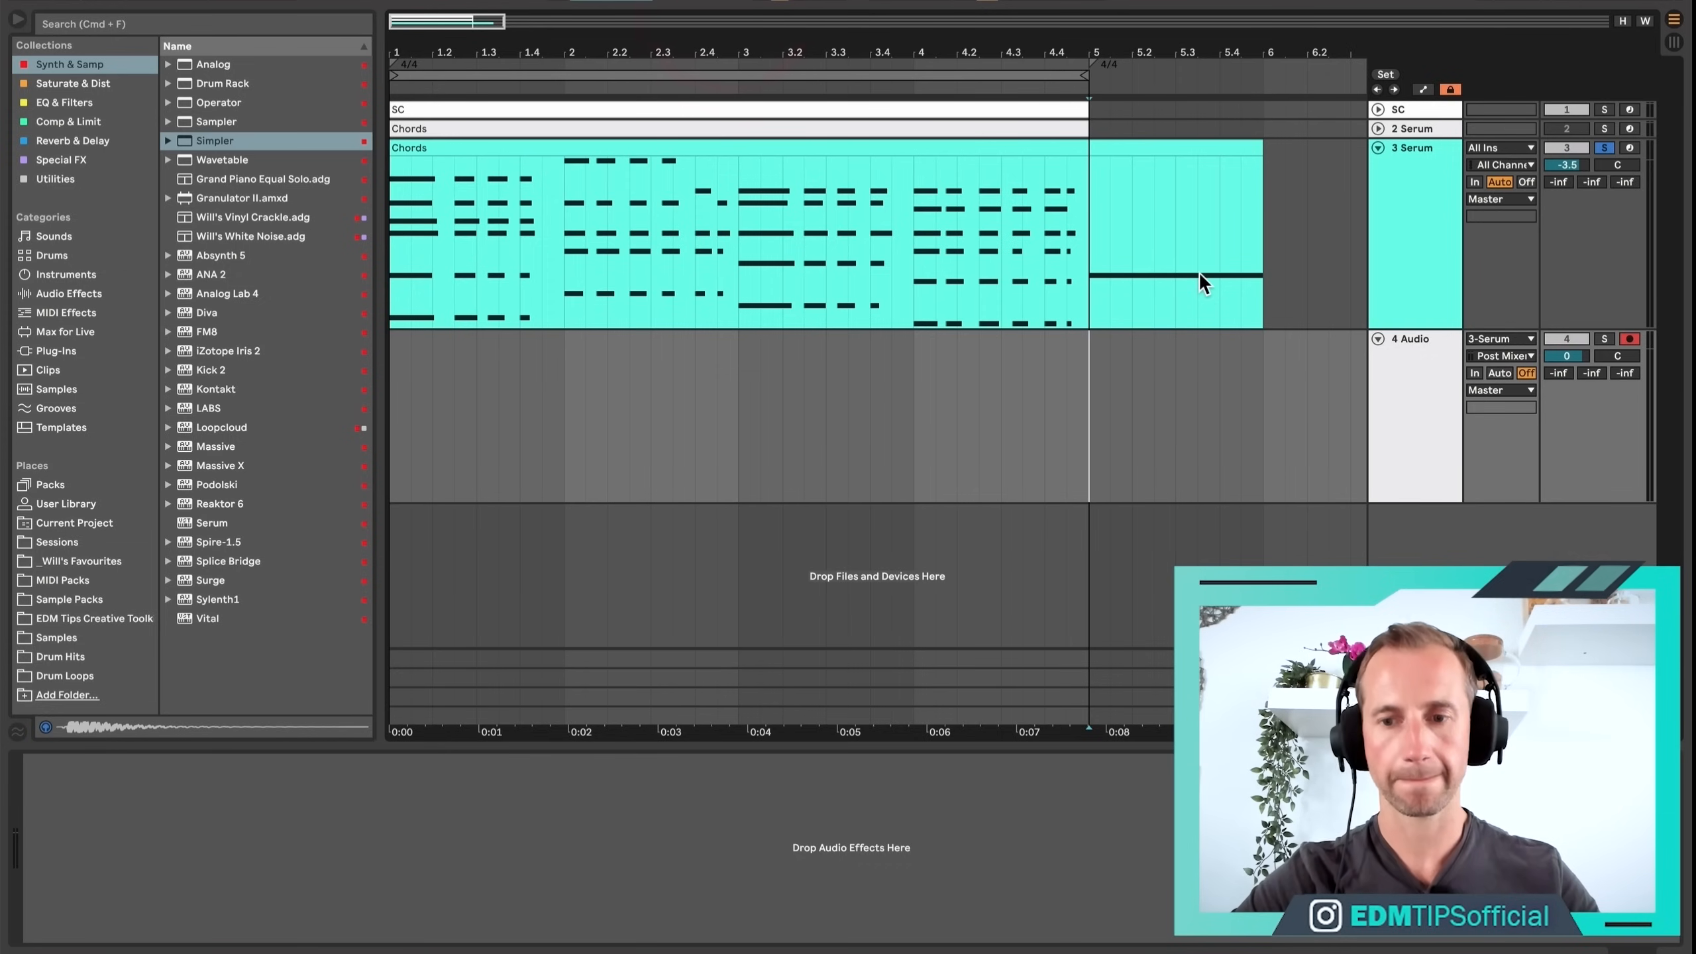
Record the Serum C3 note onto 4 Audio through bar 5 and delete the source MIDI clip.
{"action": "key", "text": "F9"}
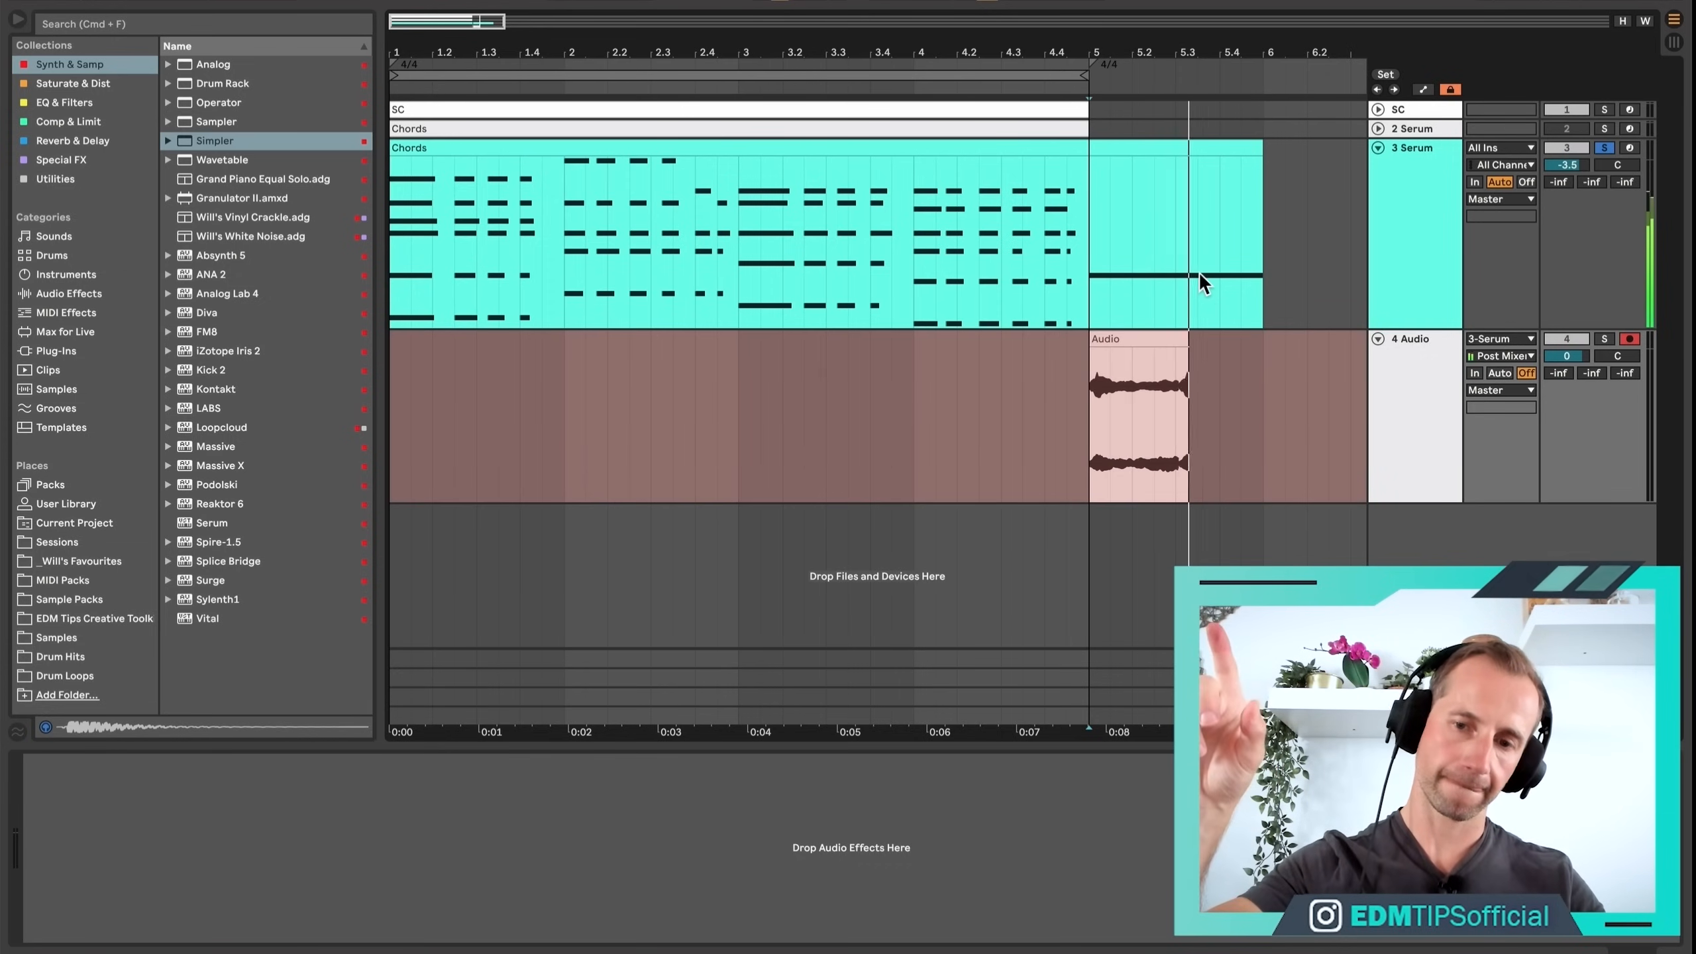
{"action": "key", "text": "space"}
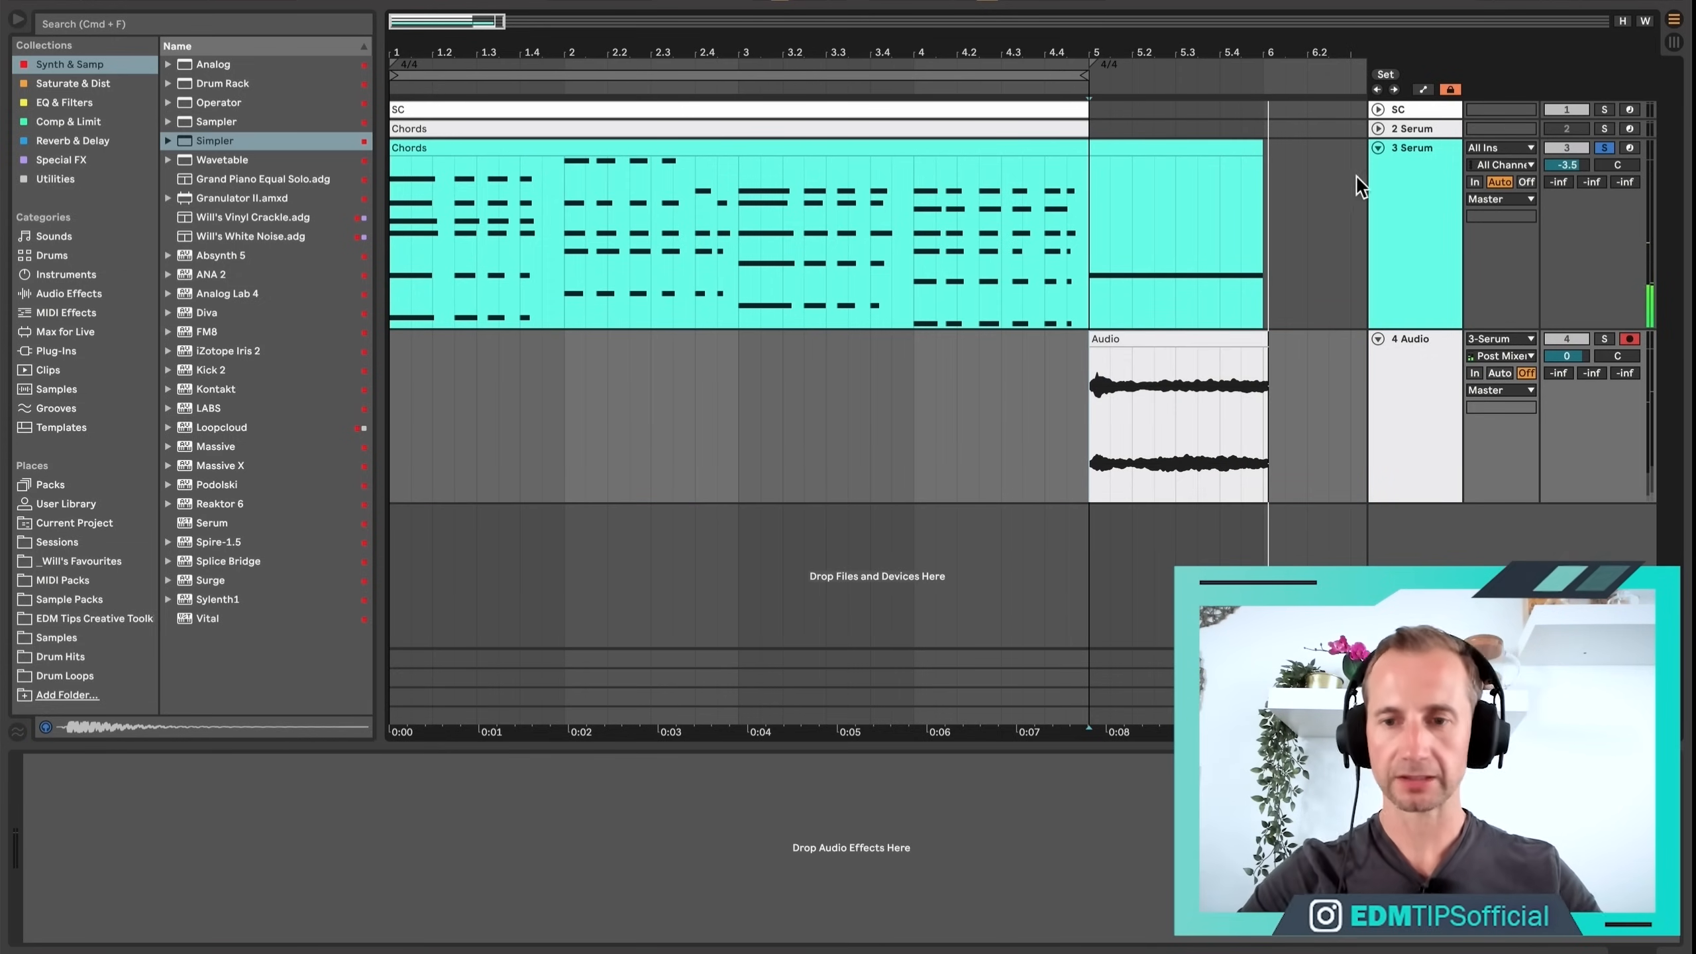
{"action": "left_click", "coordinate": [1215, 142]}
{"action": "key", "text": "BackSpace"}
Insert a MIDI track below 4 Audio and load Sampler onto it.
{"action": "left_click", "coordinate": [1139, 367]}
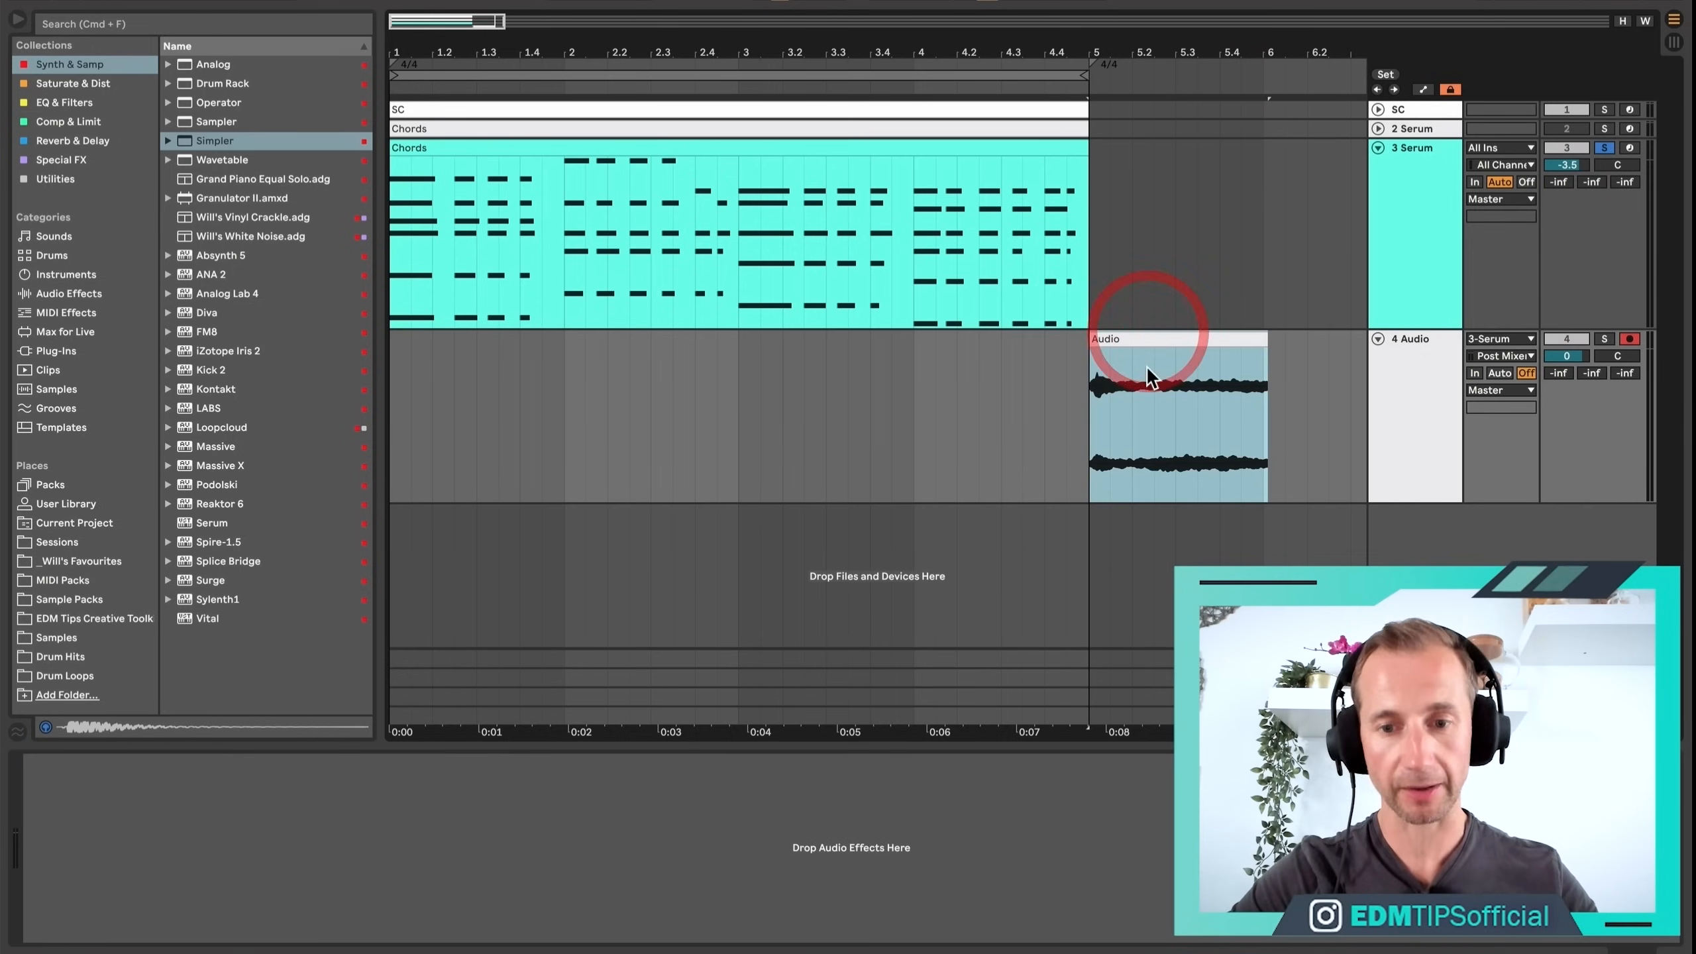
{"action": "left_click", "coordinate": [1421, 401]}
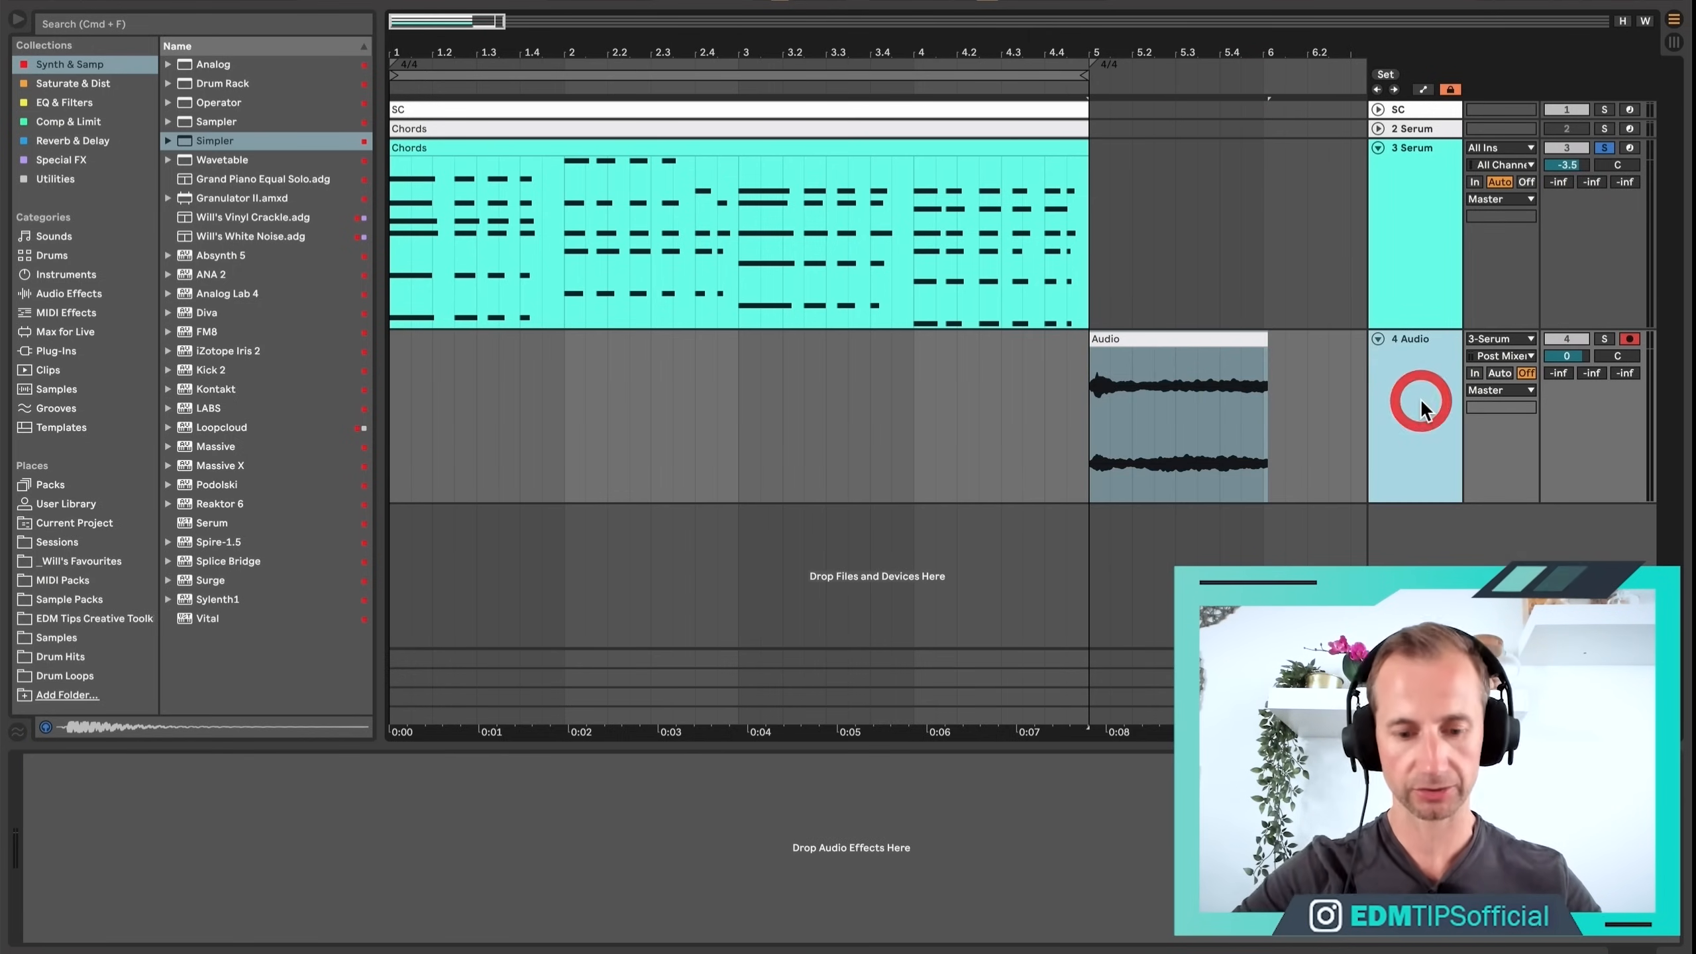
{"action": "key", "text": "super+shift+t"}
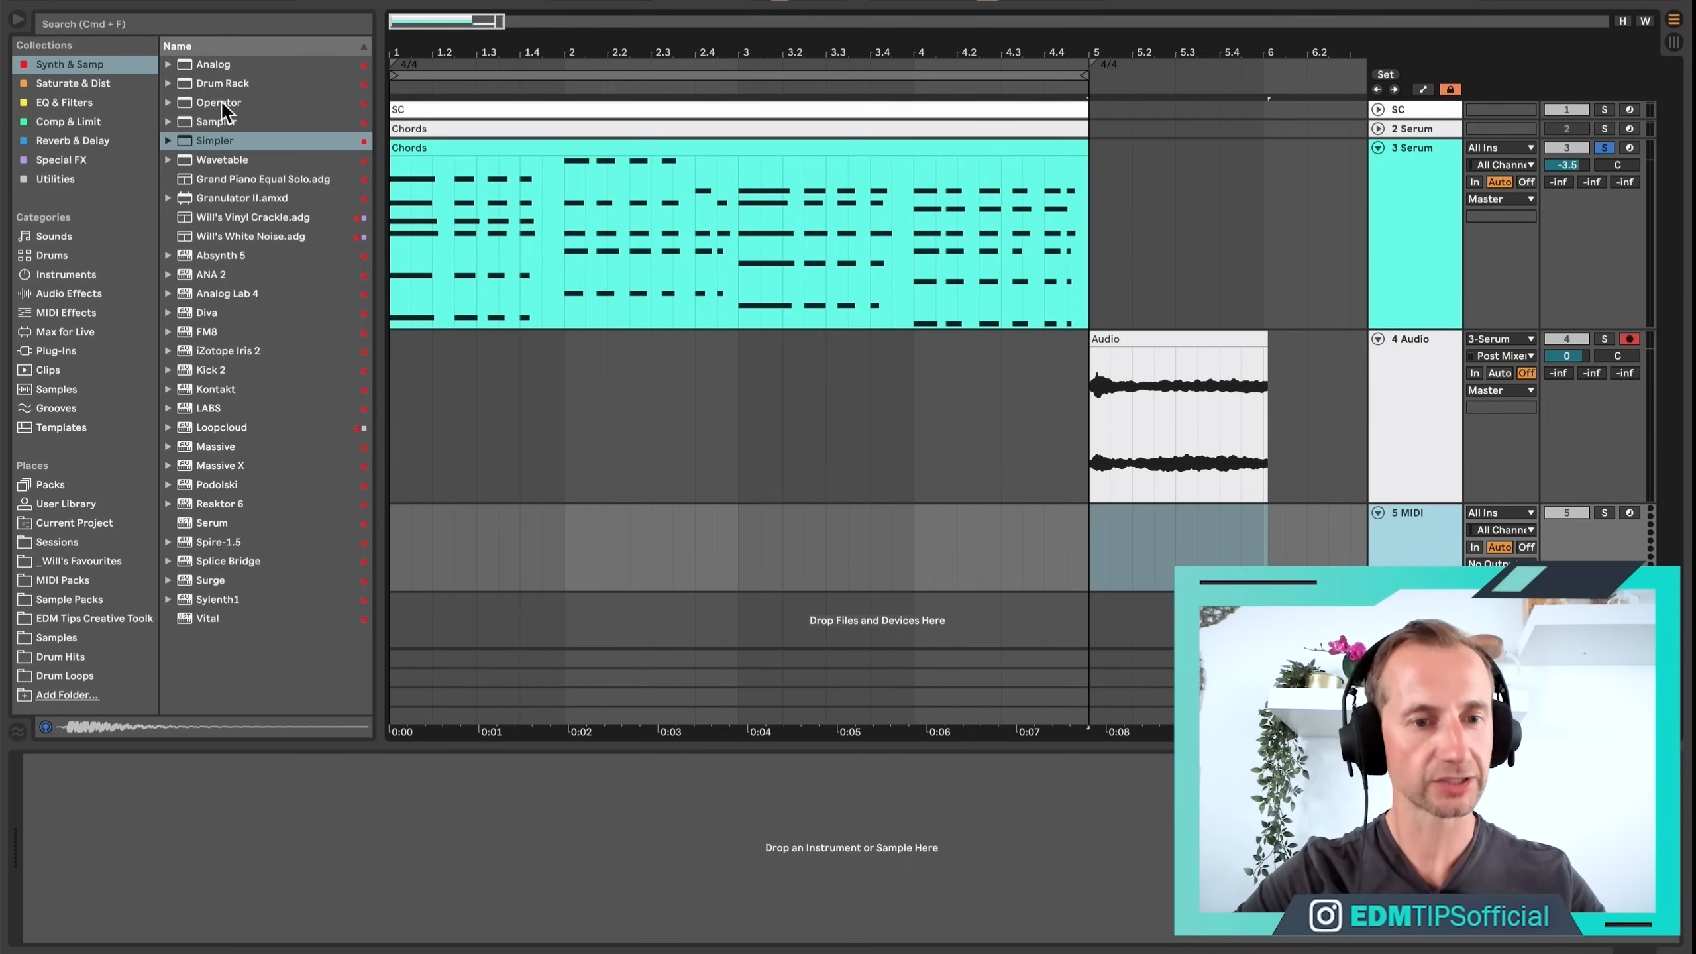
{"action": "left_click", "coordinate": [221, 122]}
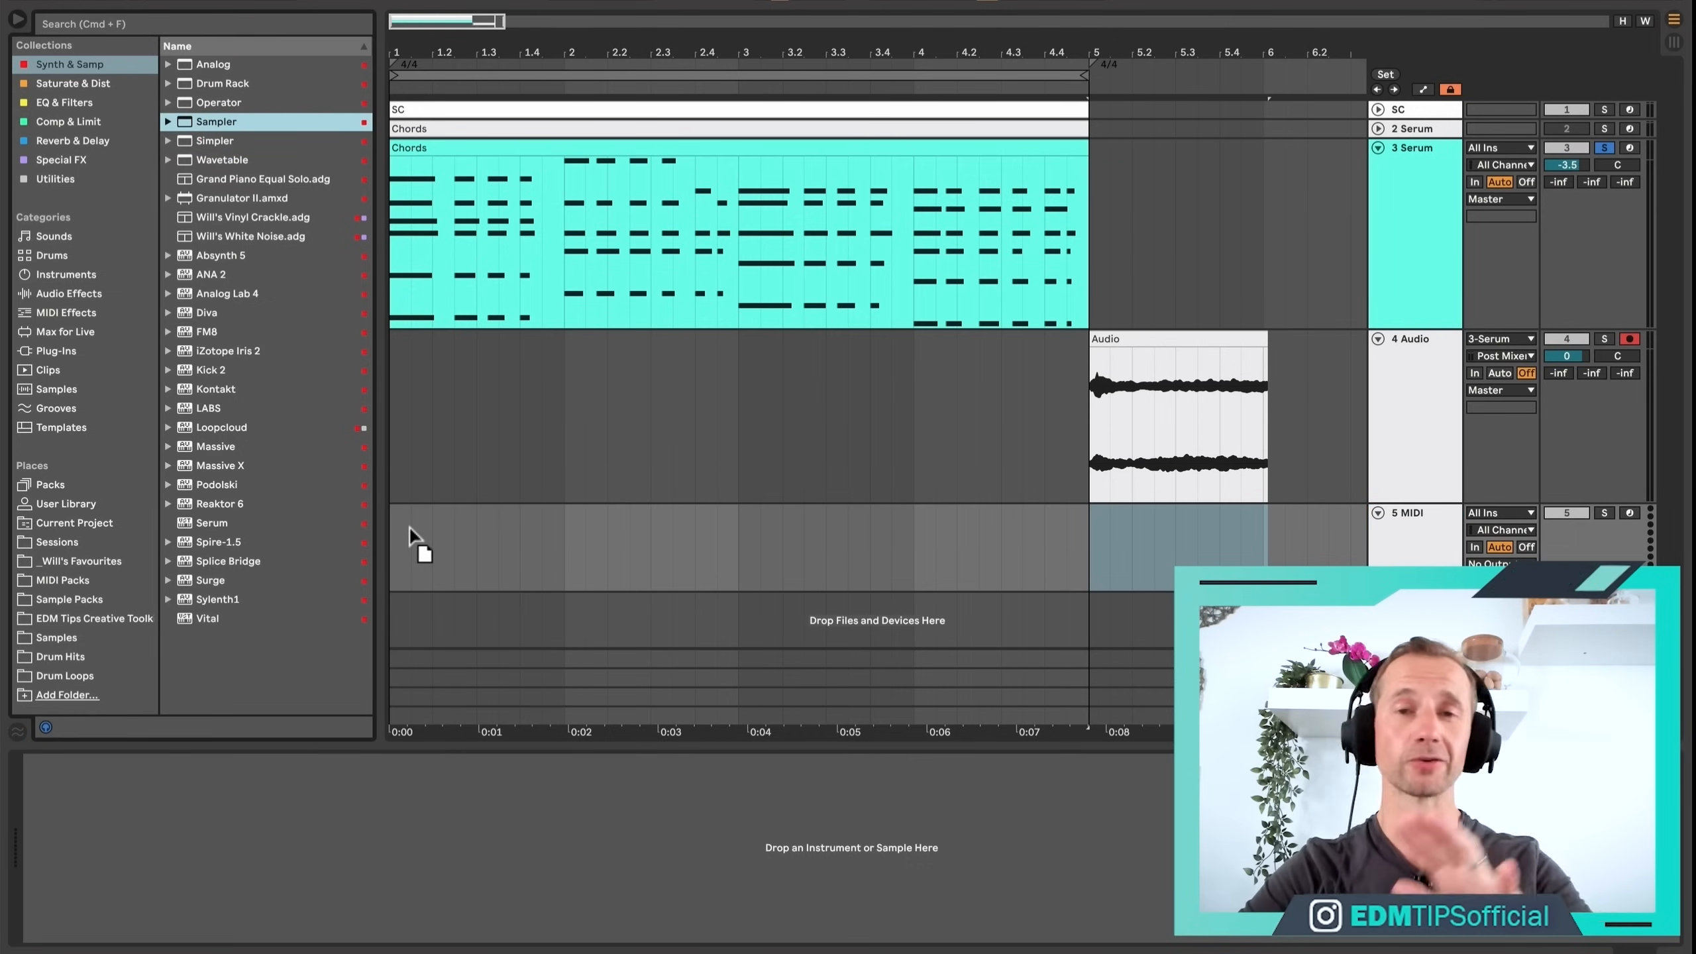
{"action": "left_click_drag", "start_coordinate": [413, 525], "coordinate": [414, 525]}
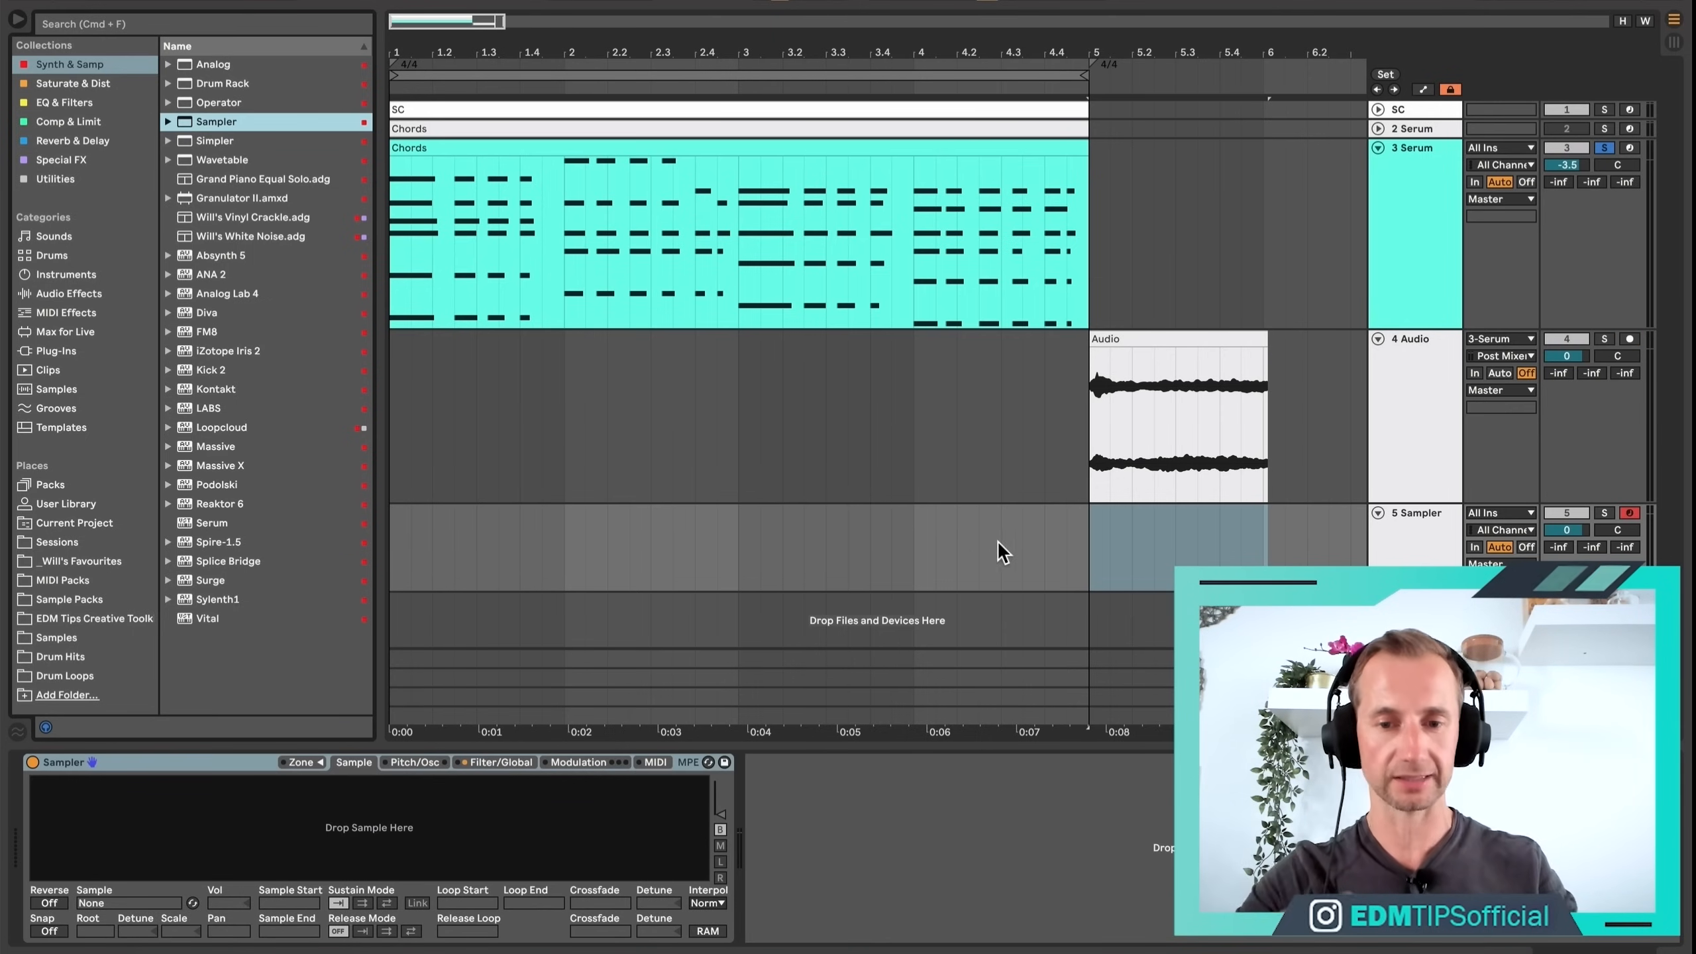
Load the recorded audio clip into Sampler and delete the 4 Audio track.
{"action": "left_click_drag", "start_coordinate": [1173, 338], "coordinate": [356, 825]}
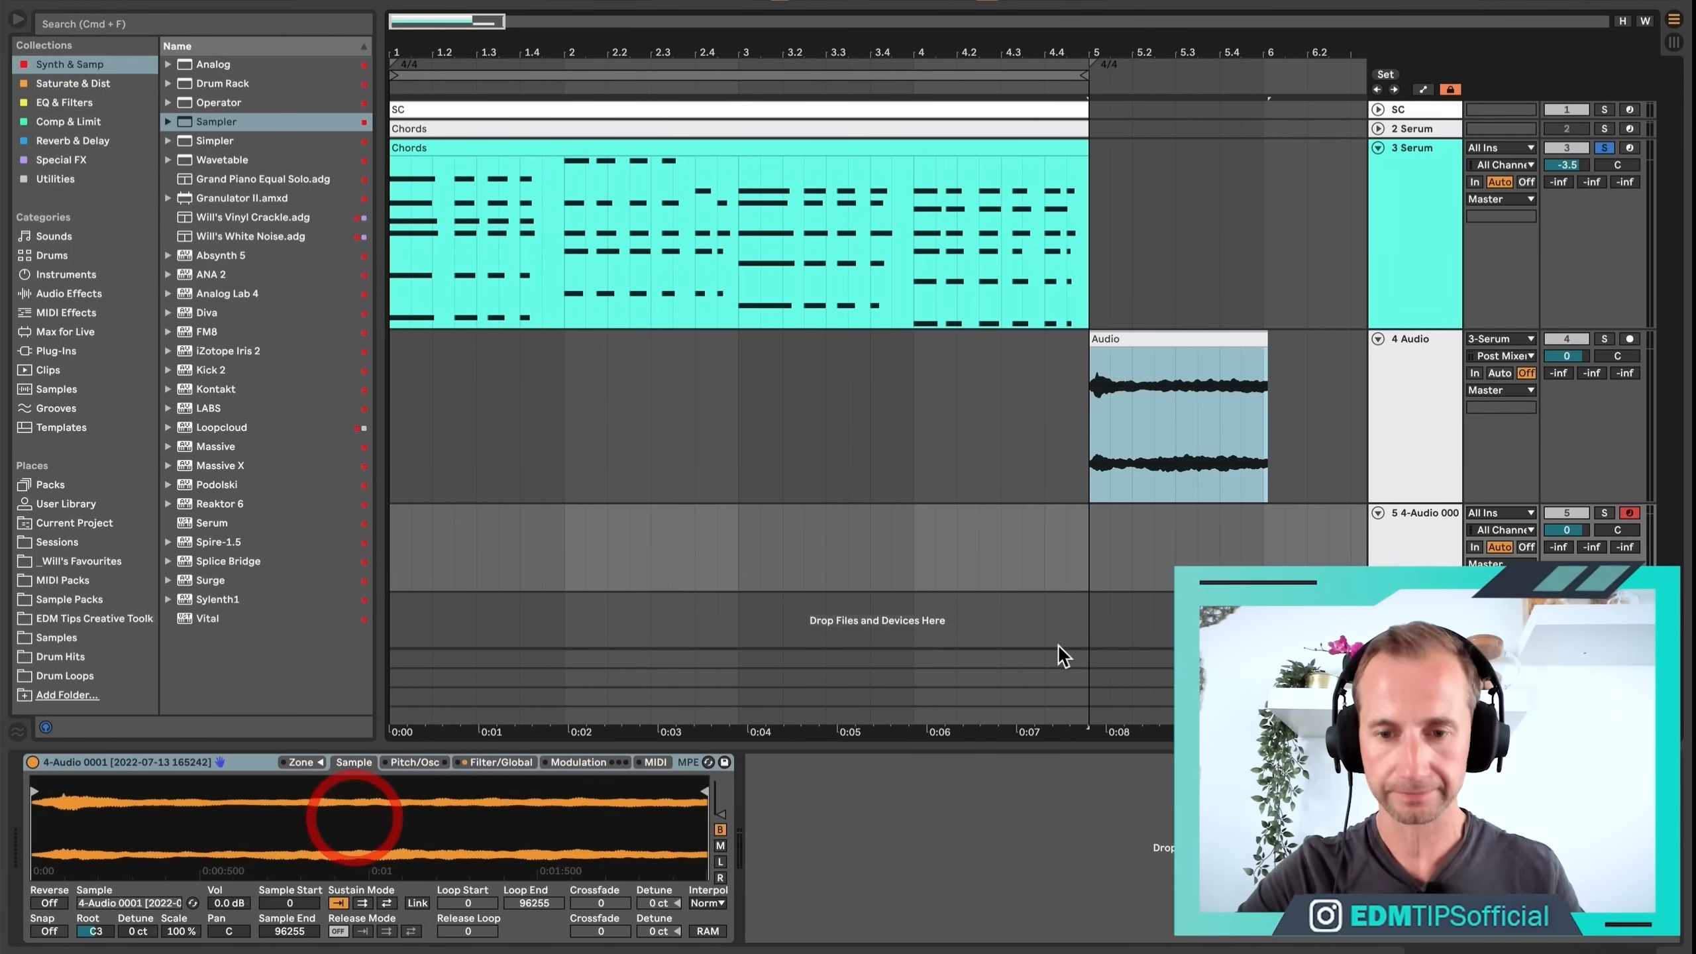
{"action": "left_click", "coordinate": [1406, 383]}
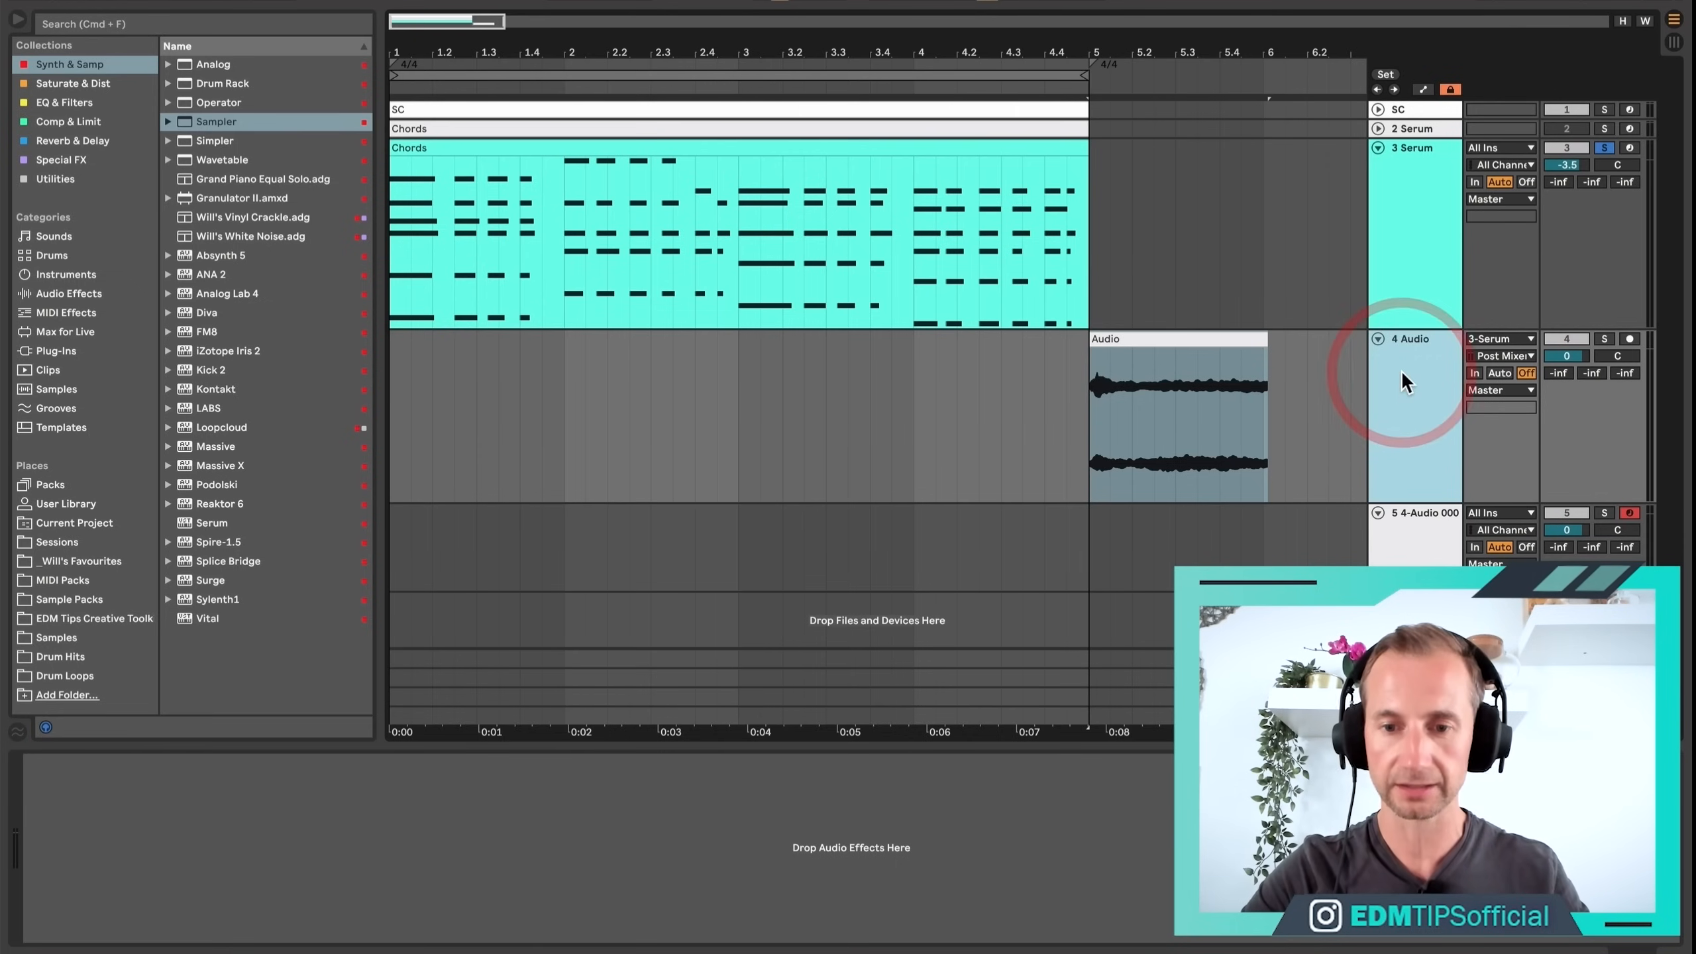
{"action": "key", "text": "BackSpace"}
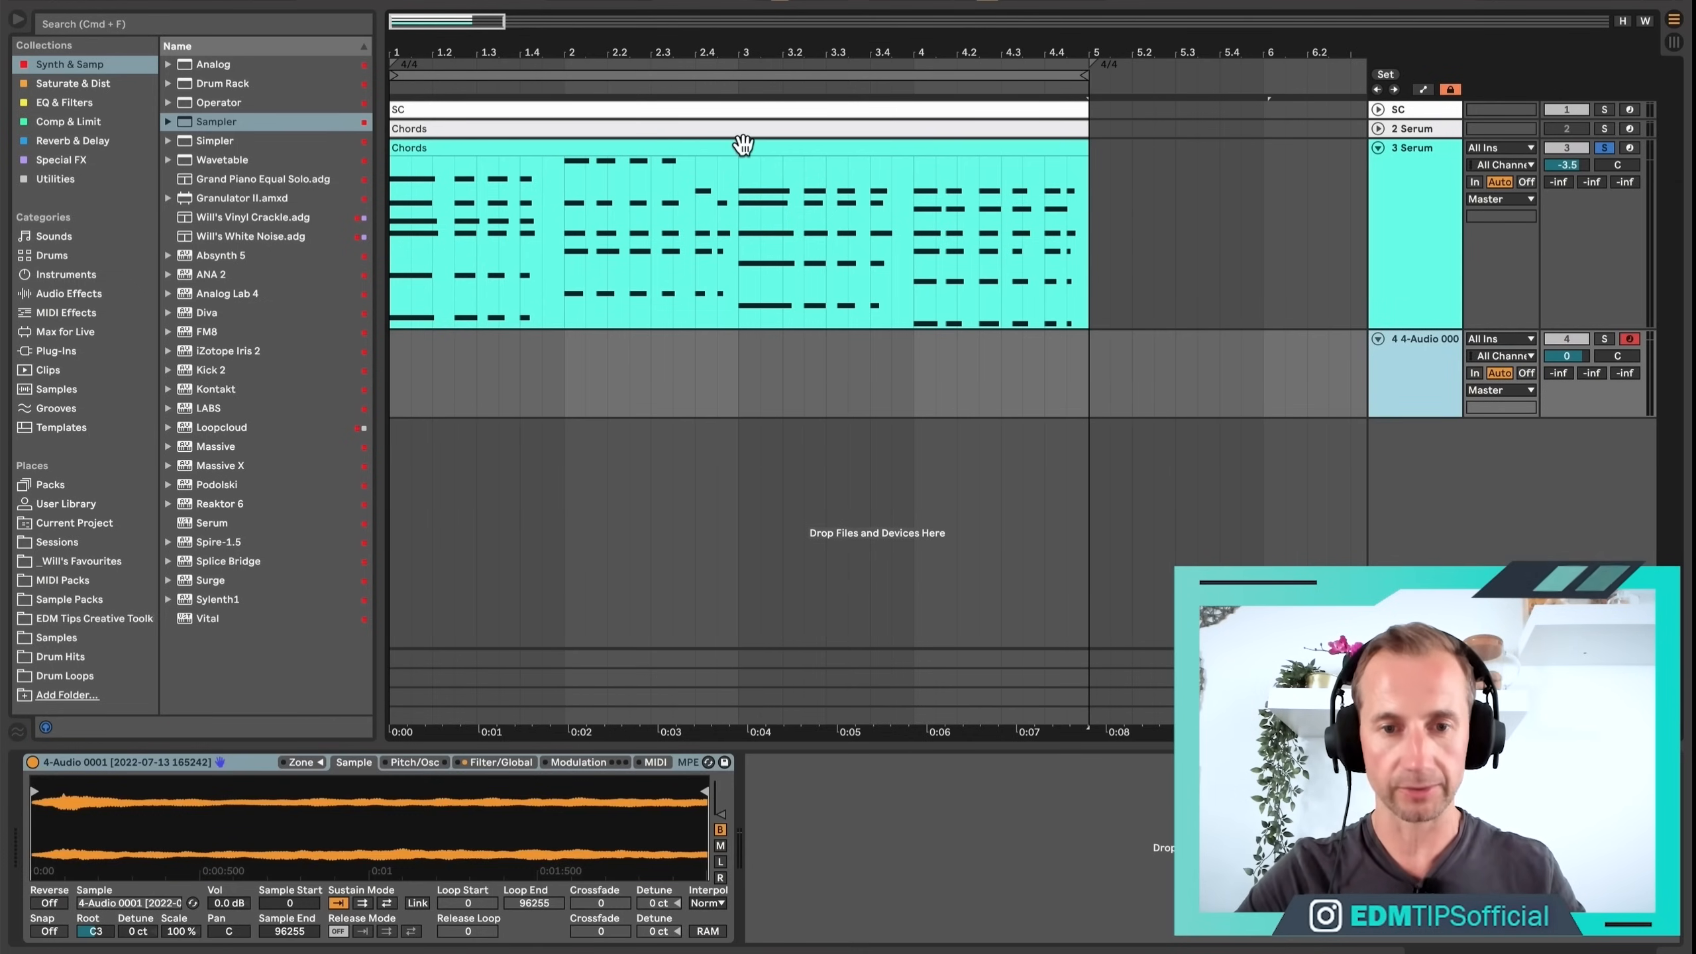
Copy the Chords MIDI clip from the 3 Serum track onto the Sampler track below it, starting at bar 1.
{"action": "left_click", "coordinate": [742, 143]}
{"action": "key", "text": "alt"}
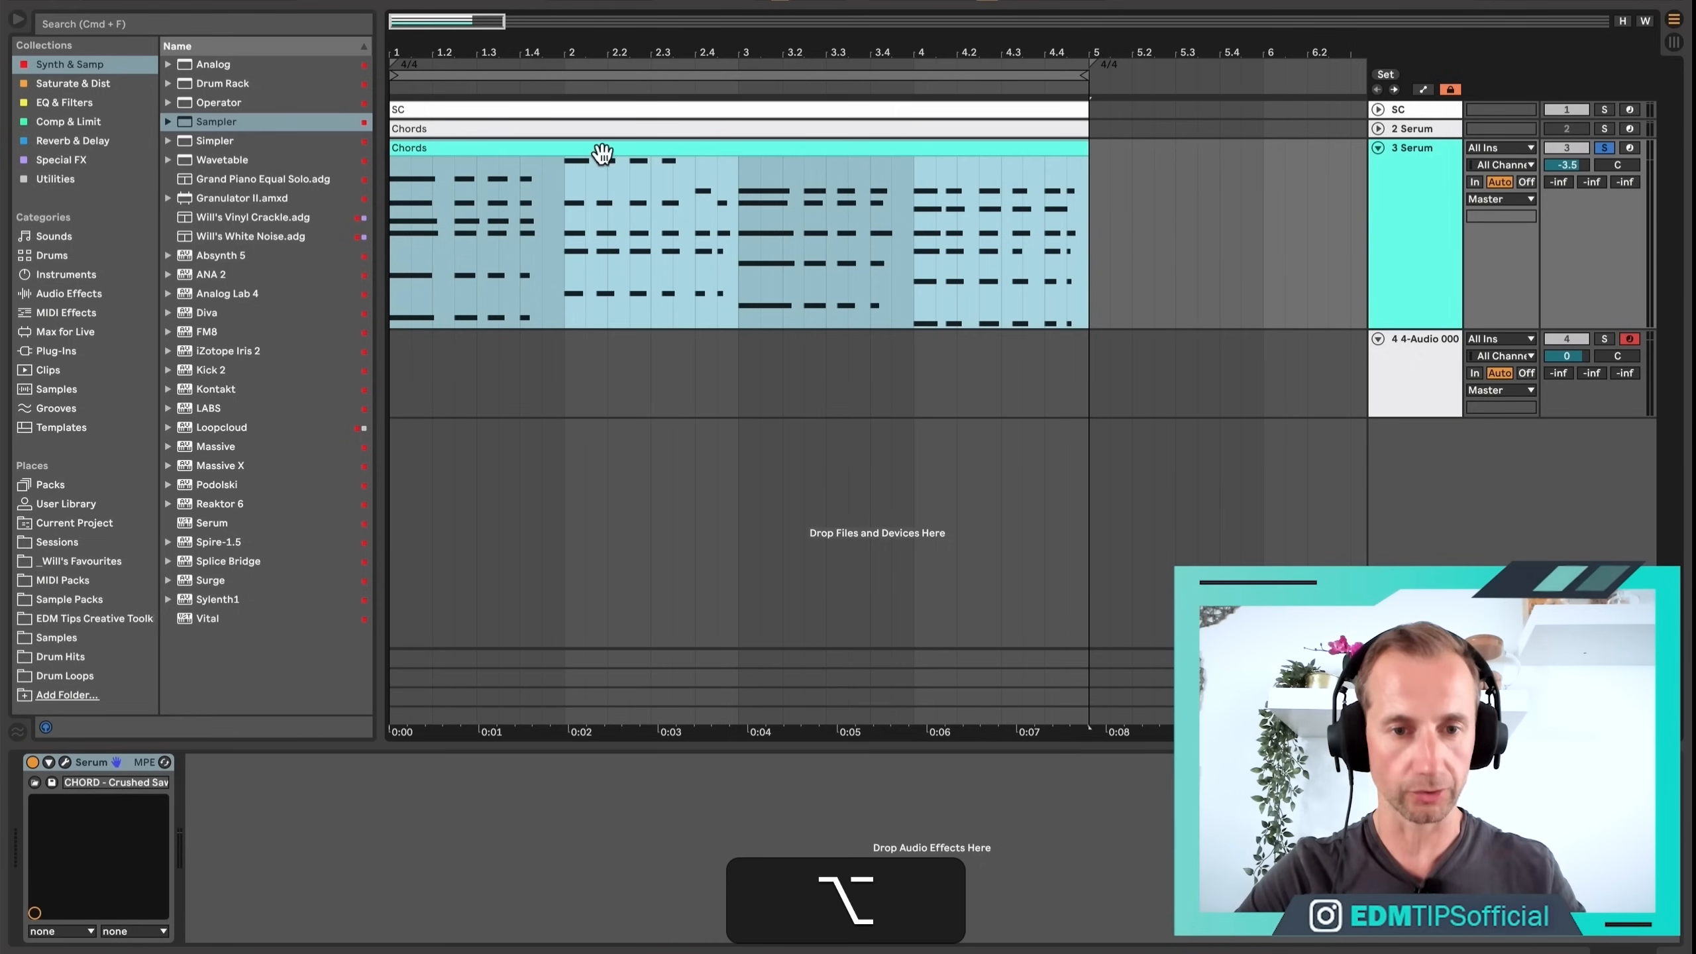
{"action": "left_click_drag", "start_coordinate": [601, 144], "coordinate": [601, 373]}
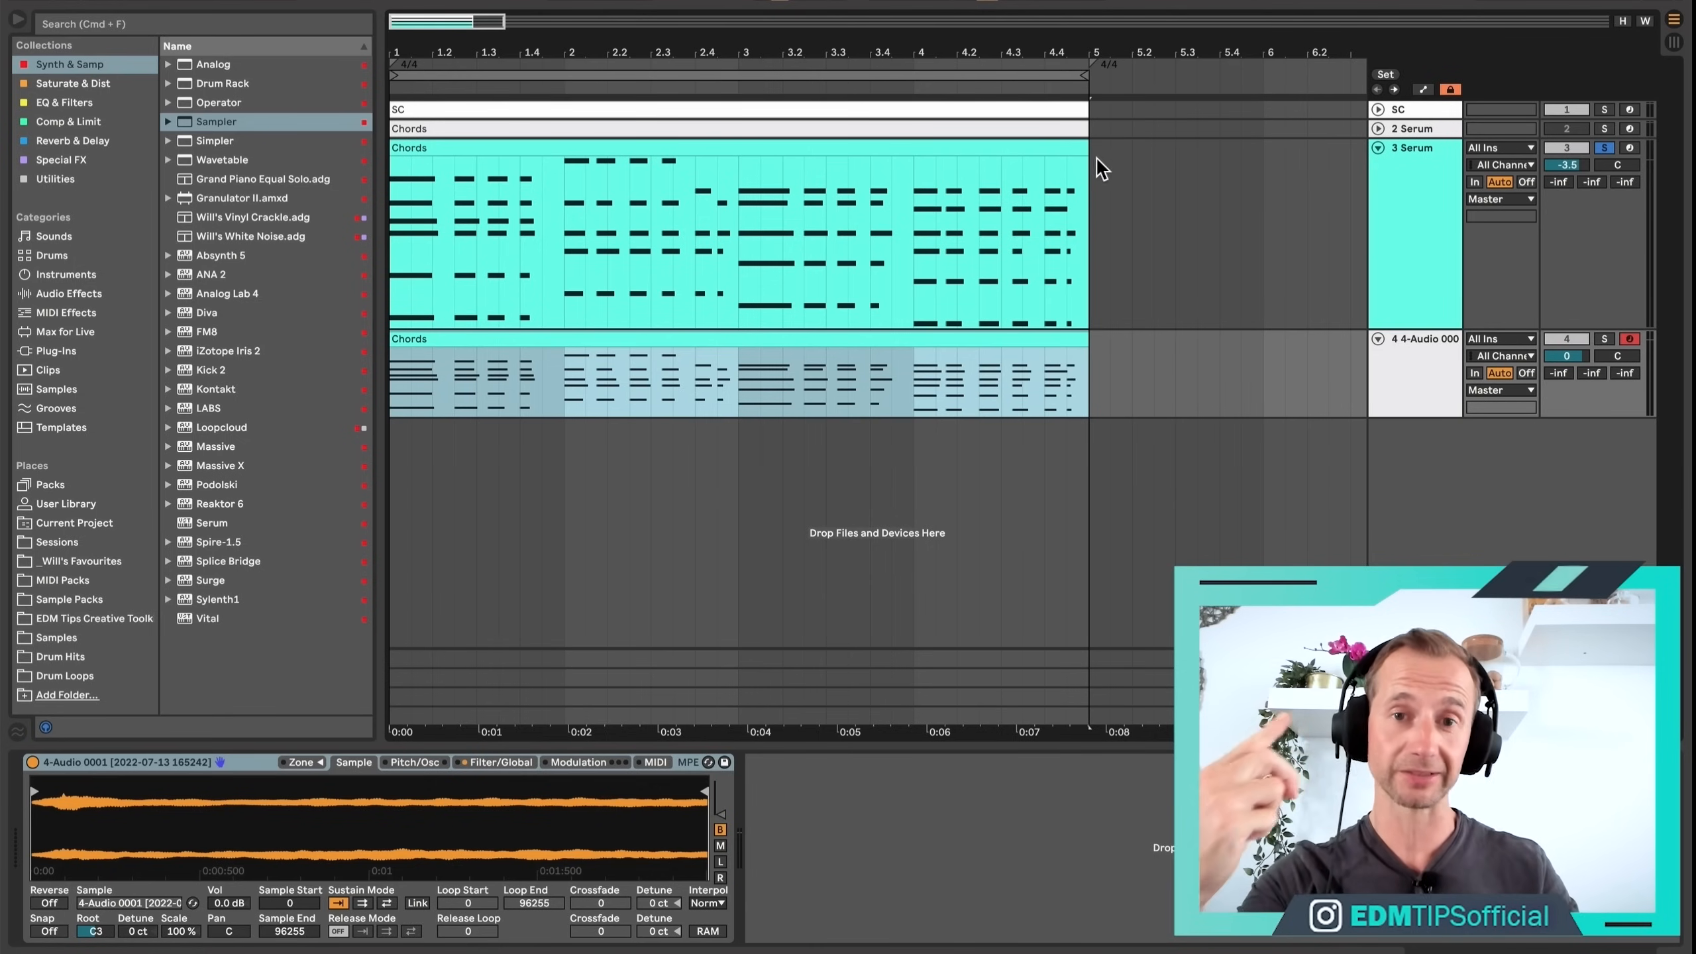
Solo and enlarge the Sampler track, and play the copied chords through the sampled sound.
{"action": "left_click", "coordinate": [1395, 330]}
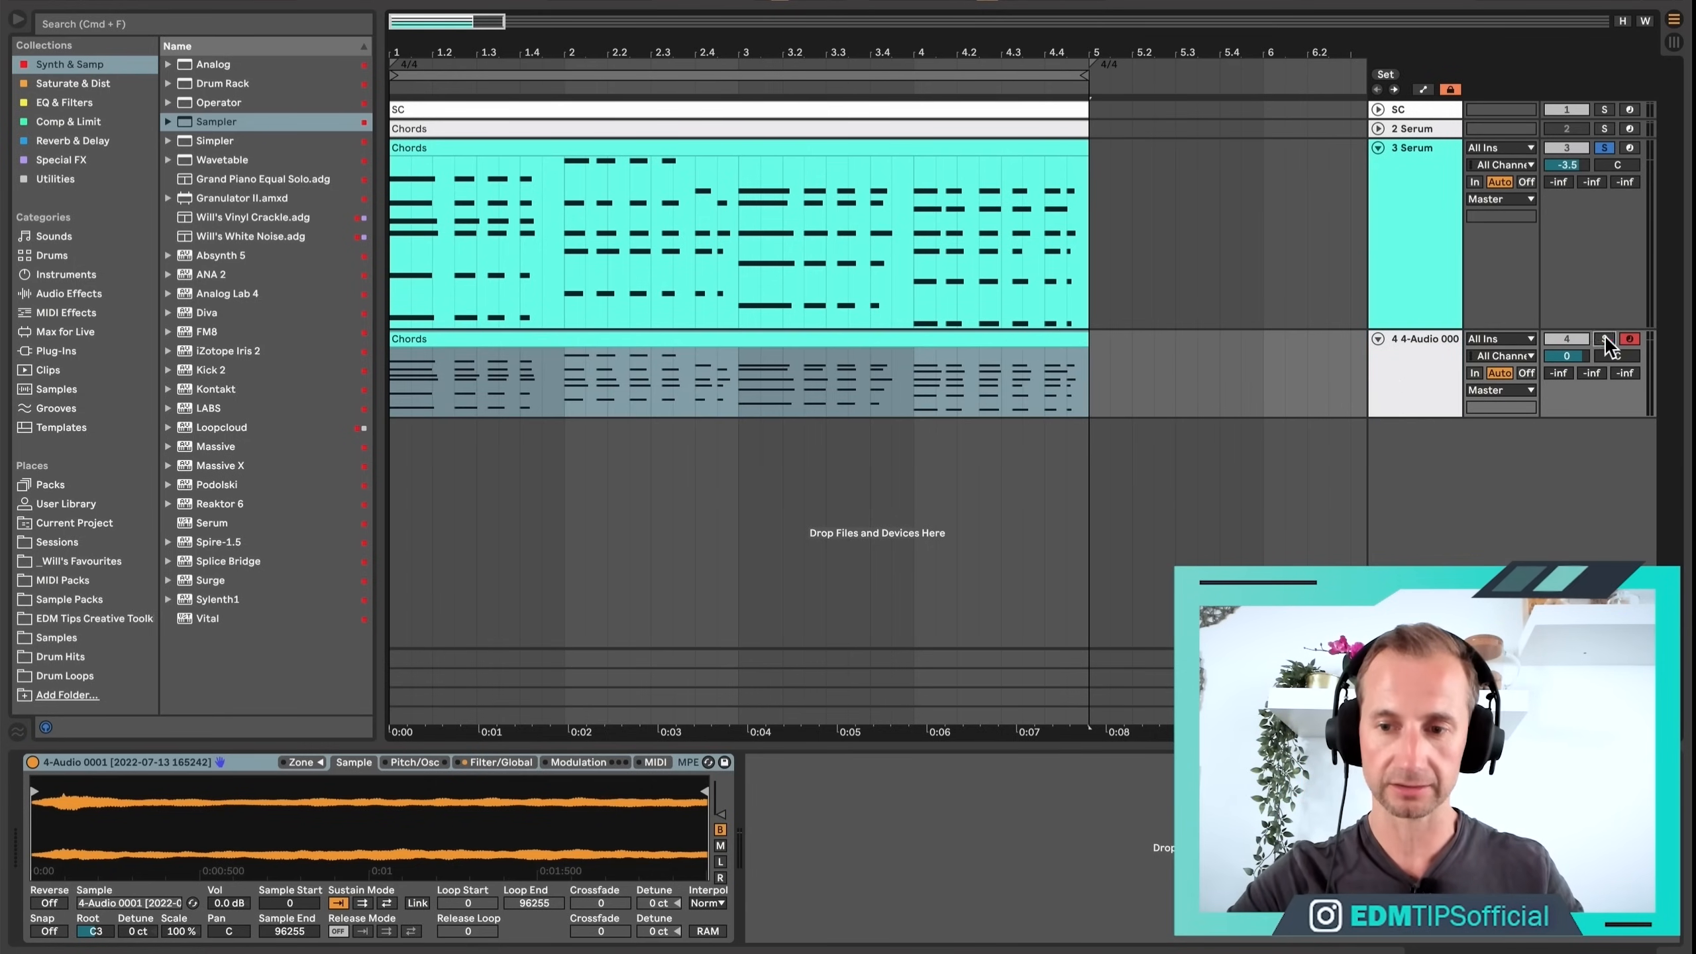
{"action": "left_click_drag", "start_coordinate": [1396, 414], "coordinate": [1401, 564]}
{"action": "key", "text": "space"}
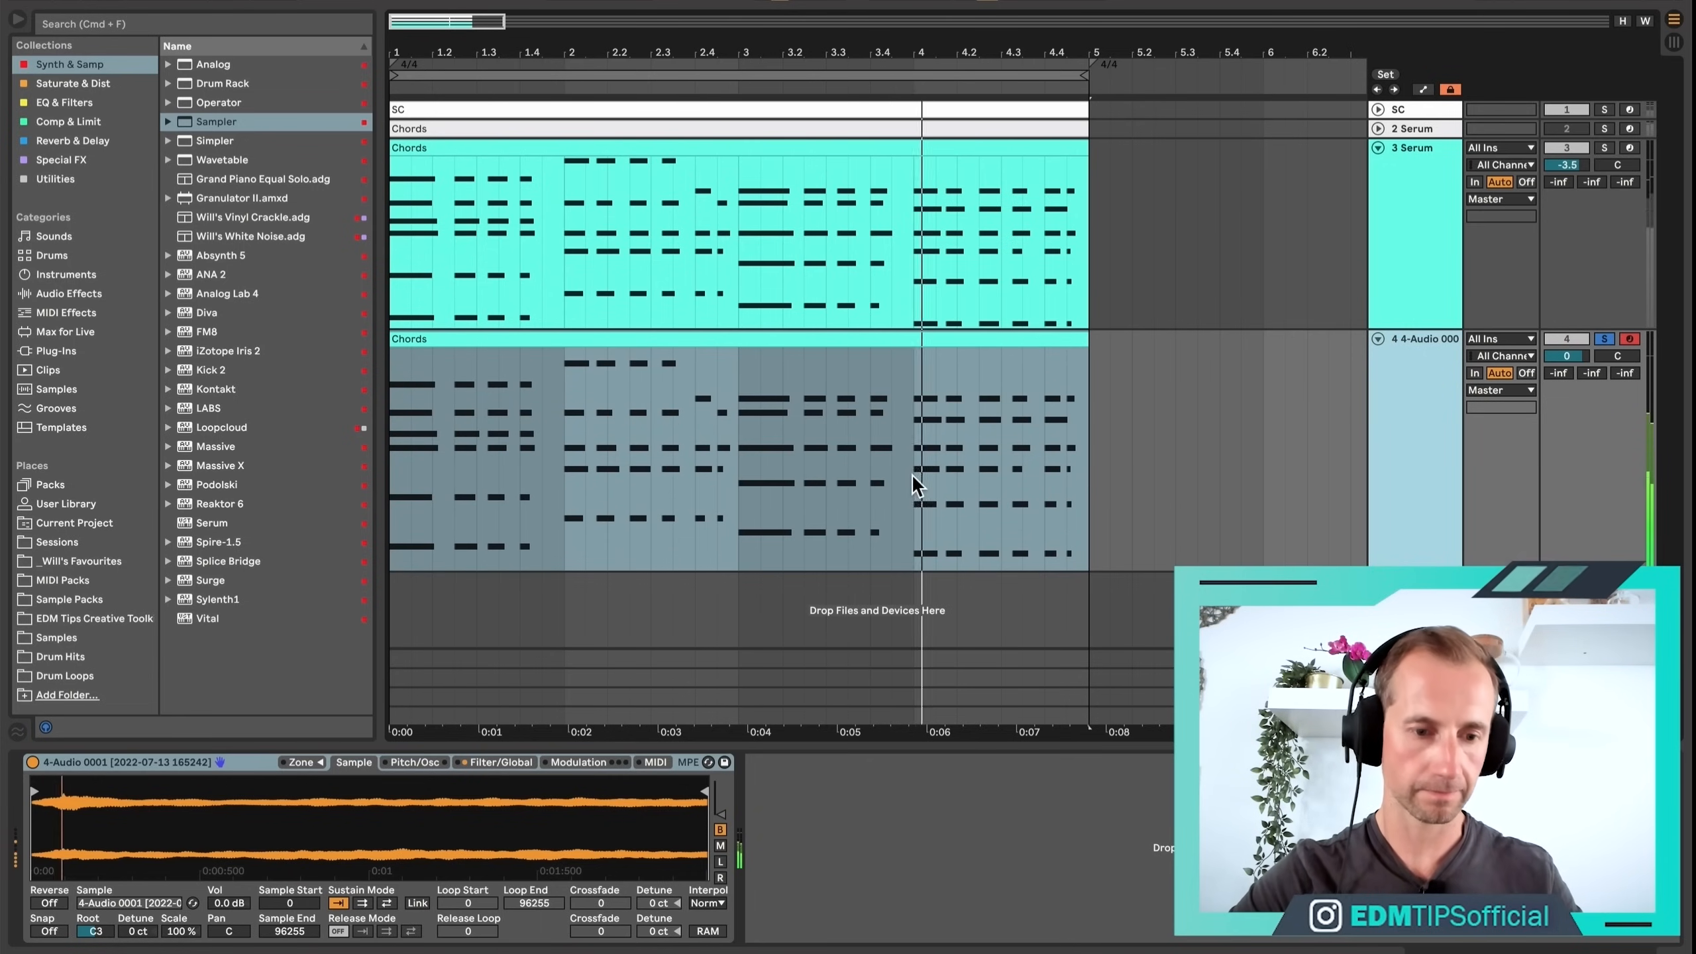
{"action": "key", "text": "space"}
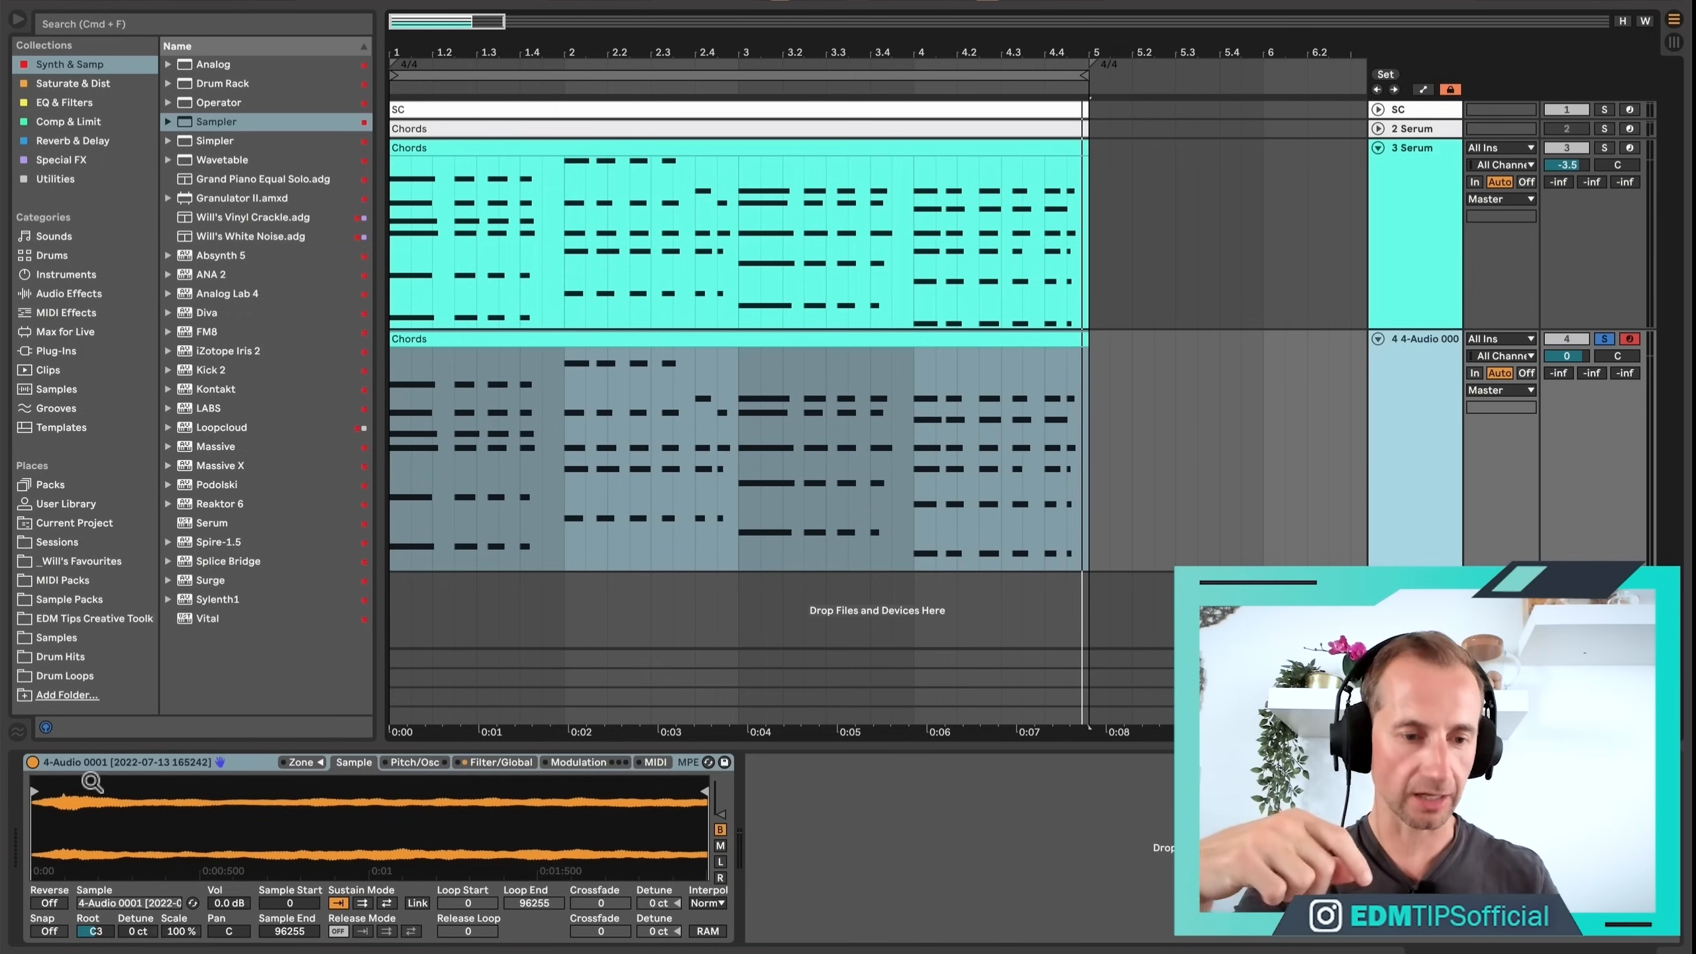
{"action": "left_click", "coordinate": [105, 770]}
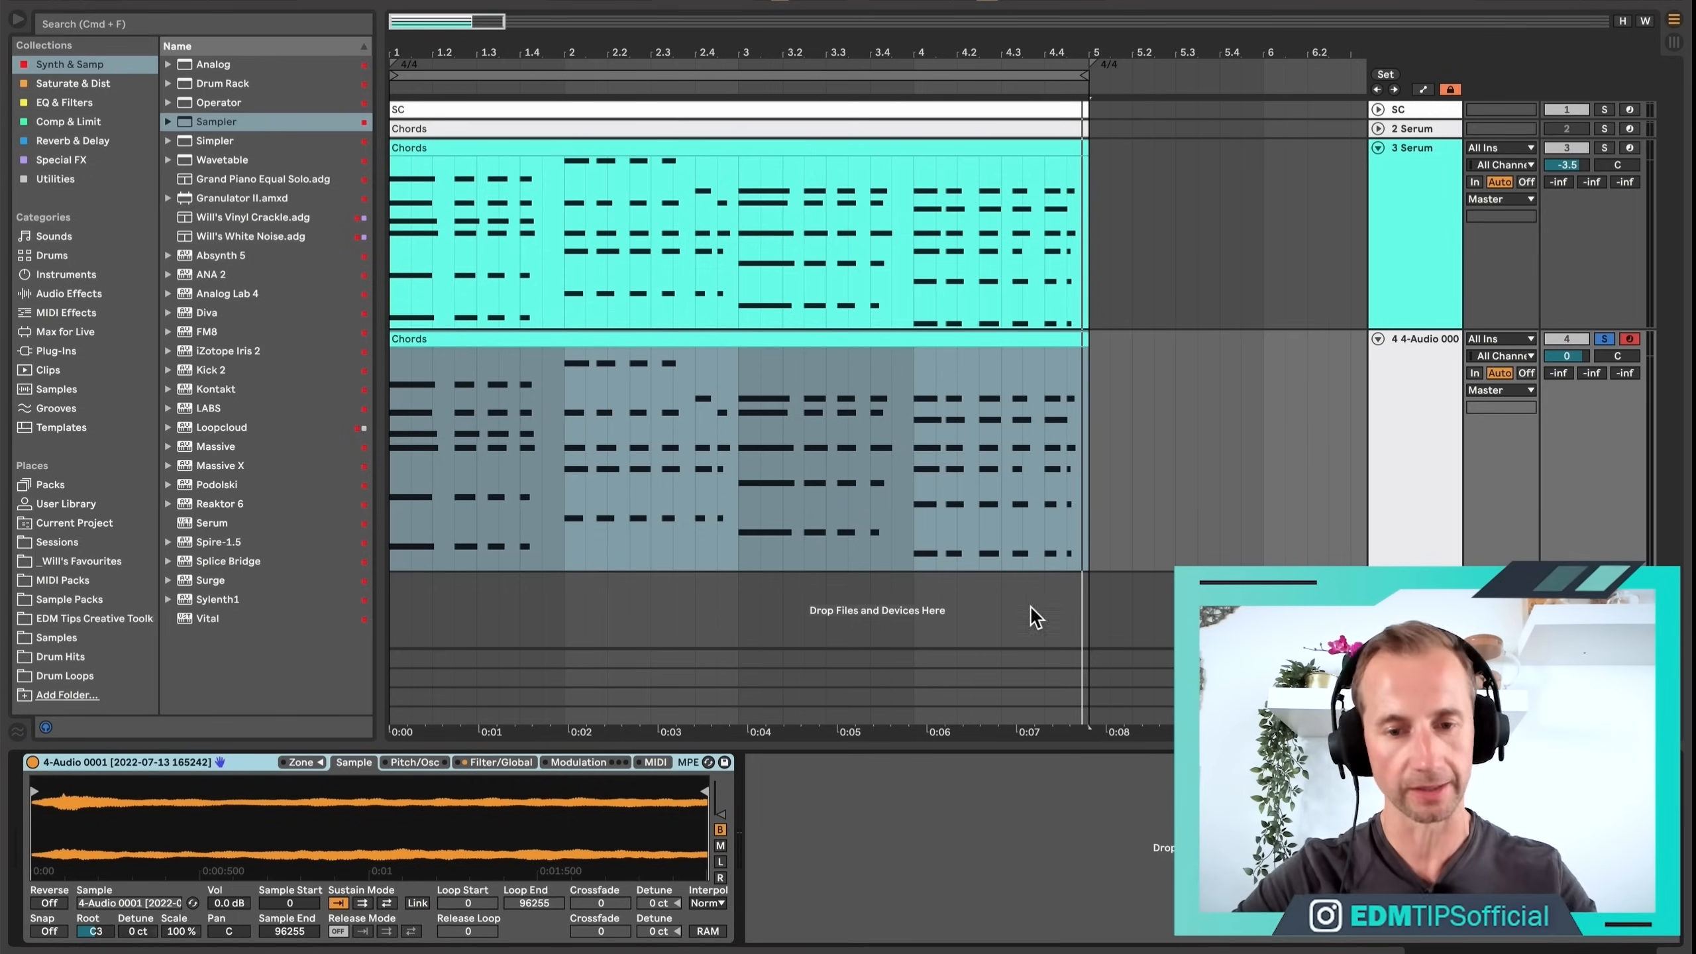
Apply Legato to all notes in the Sampler track's Chords clip and play back the sustained chords.
{"action": "double_click", "coordinate": [411, 345]}
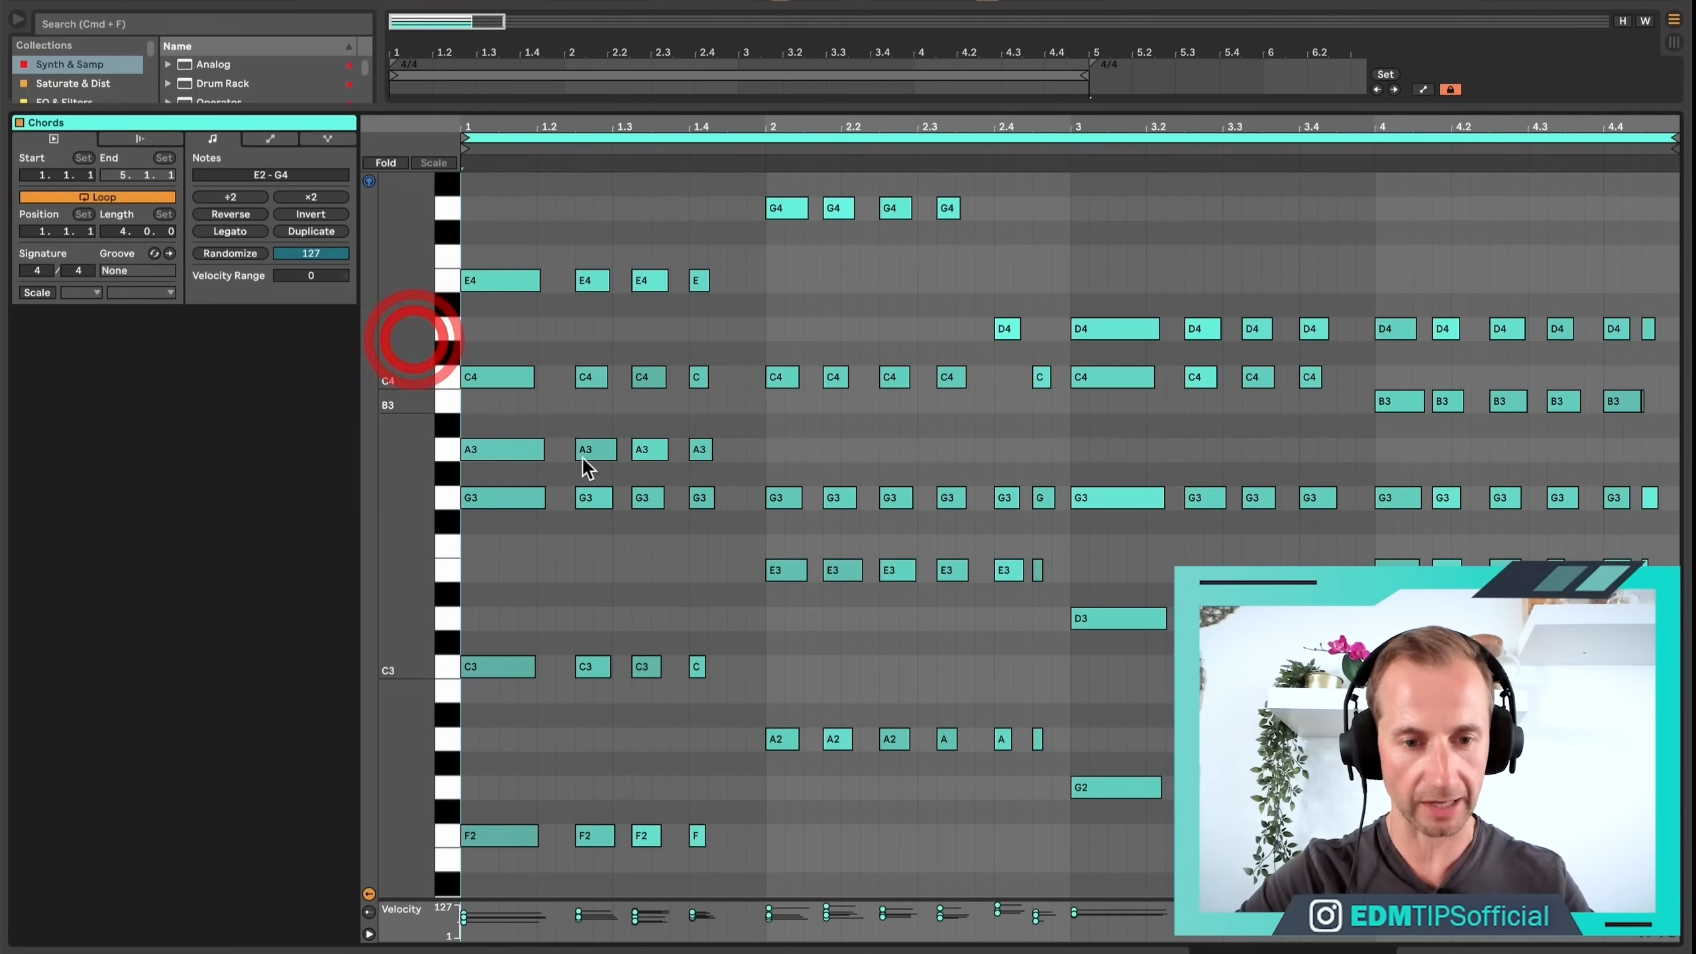
{"action": "left_click", "coordinate": [539, 394]}
{"action": "key", "text": "super+a"}
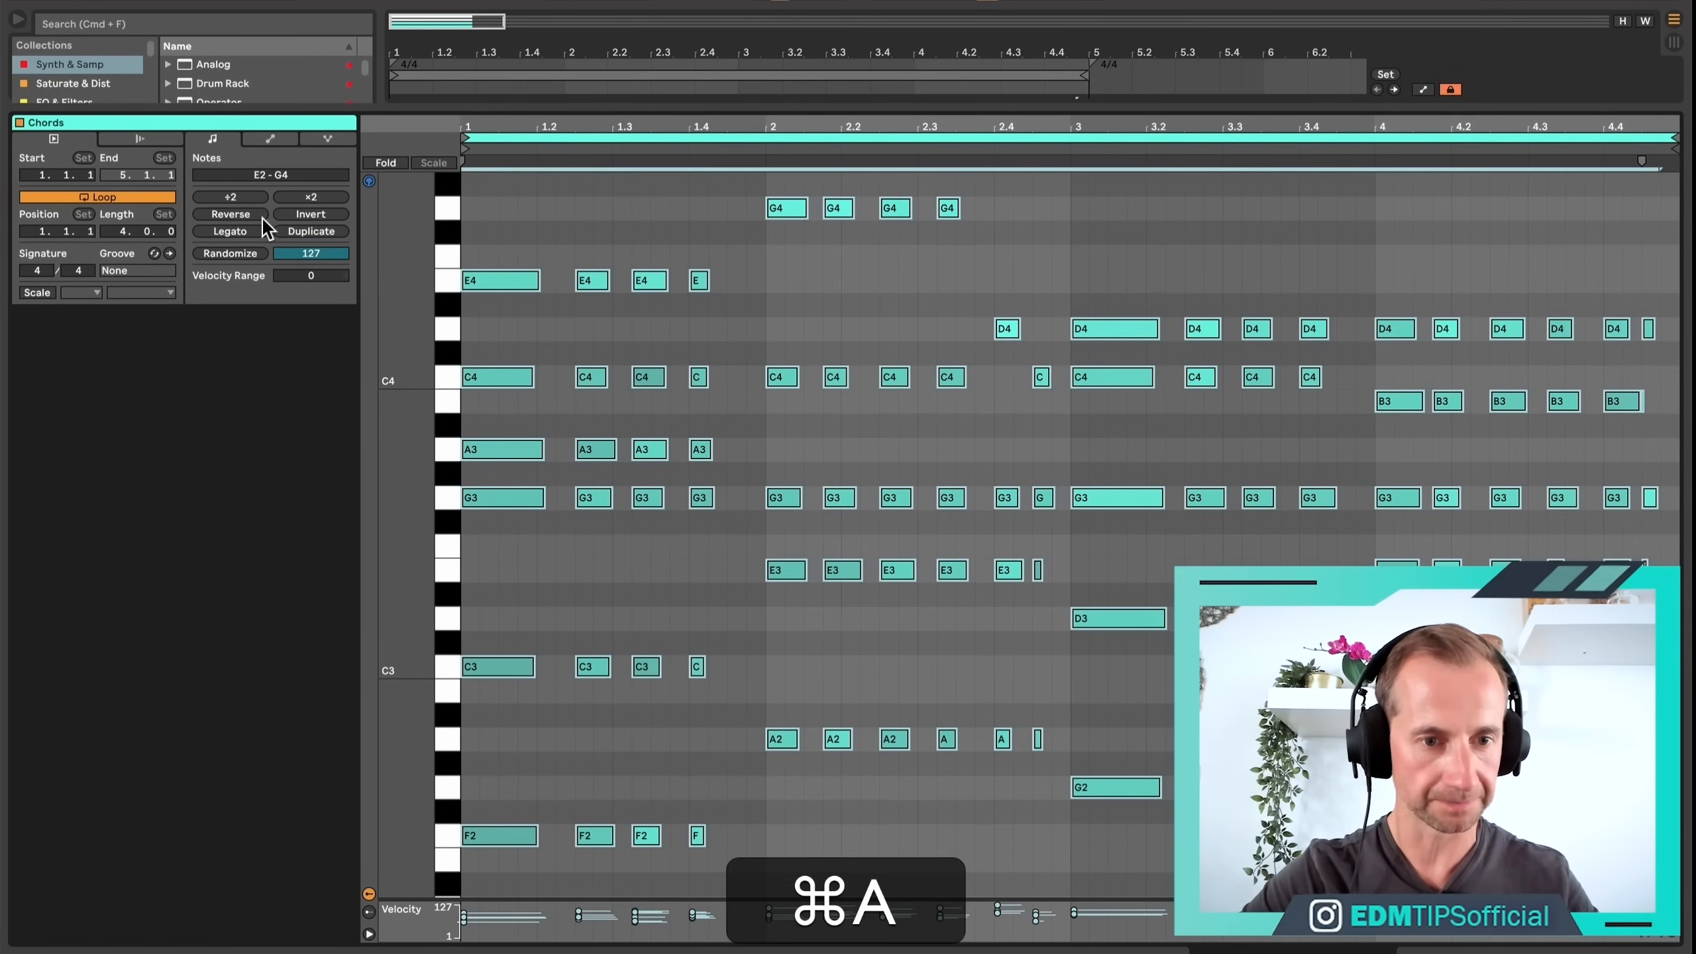
{"action": "left_click", "coordinate": [231, 231]}
{"action": "key", "text": "shift+Tab"}
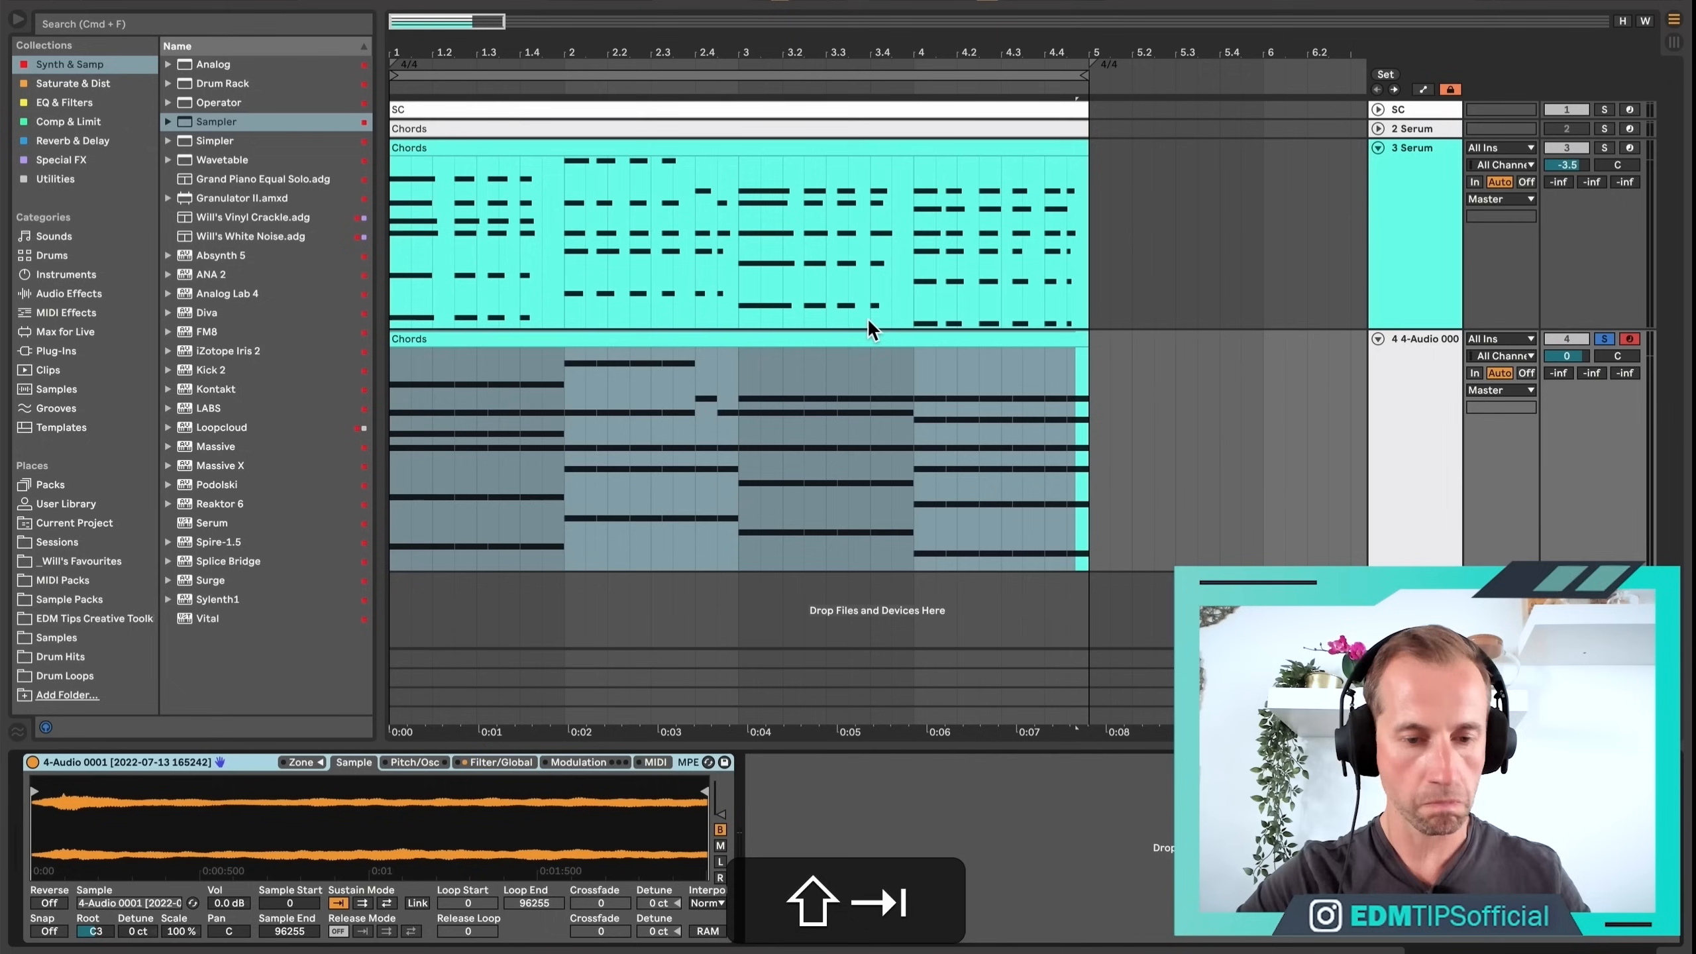
{"action": "key", "text": "space"}
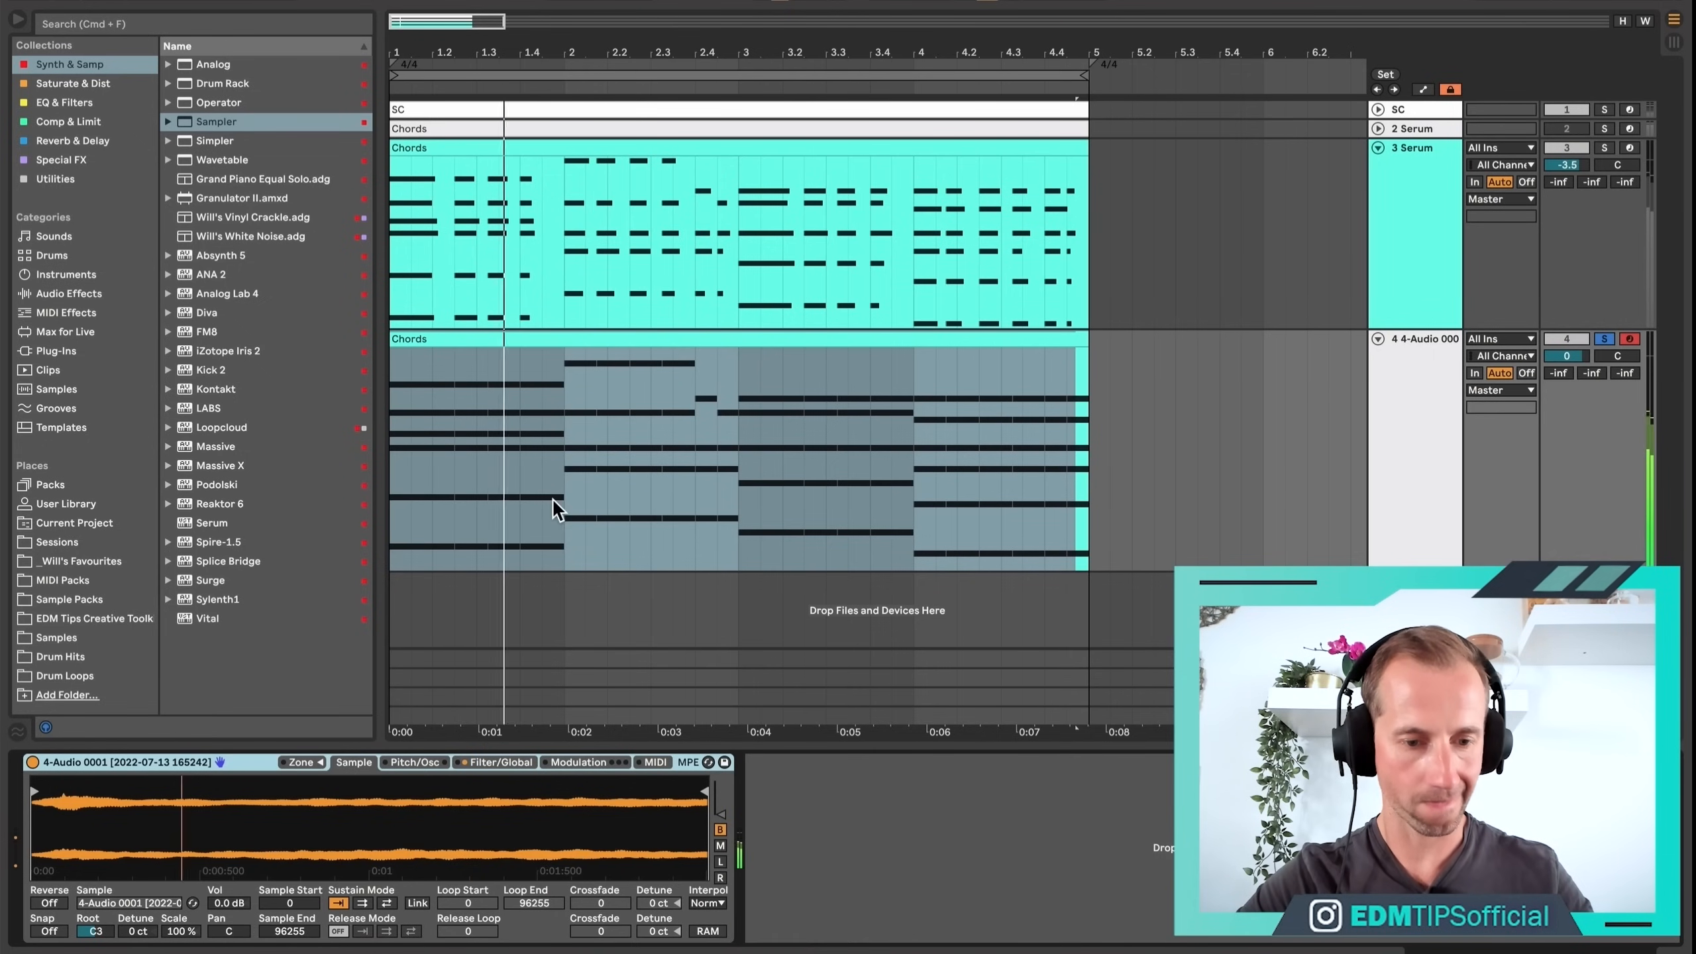
{"action": "key", "text": "space"}
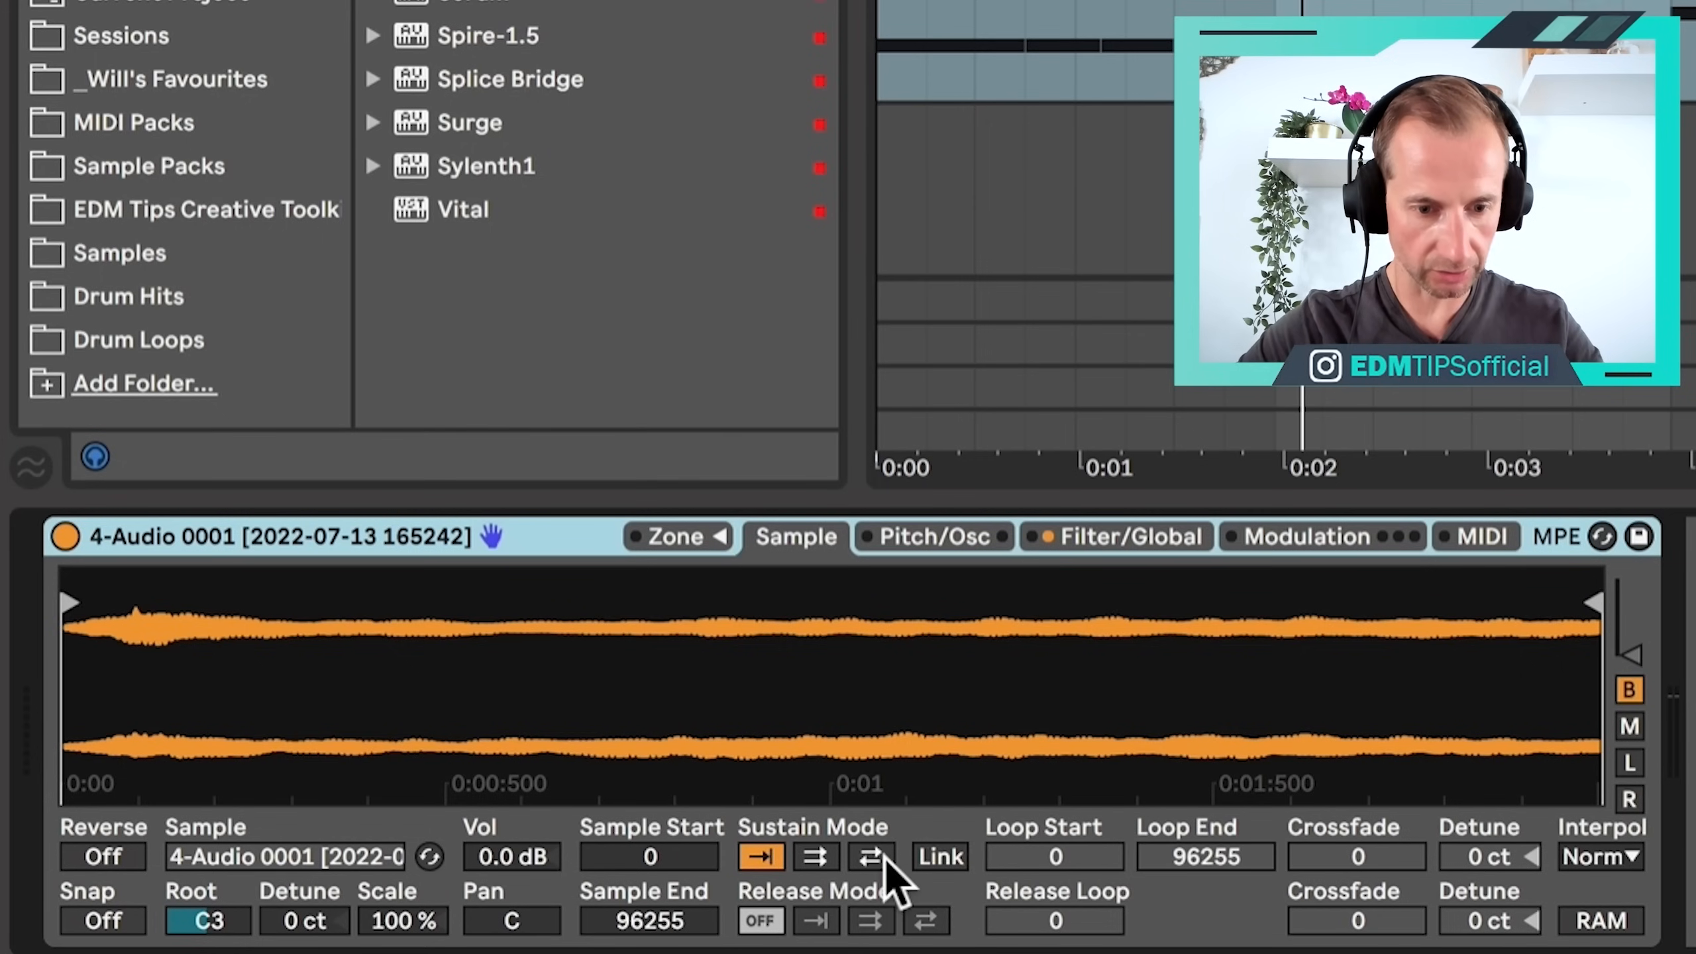
Turn on Sampler's back-and-forth sustain loop, set it from about 31036 to 41905, and play it back.
{"action": "left_click", "coordinate": [386, 903]}
{"action": "left_click_drag", "start_coordinate": [79, 576], "coordinate": [566, 580]}
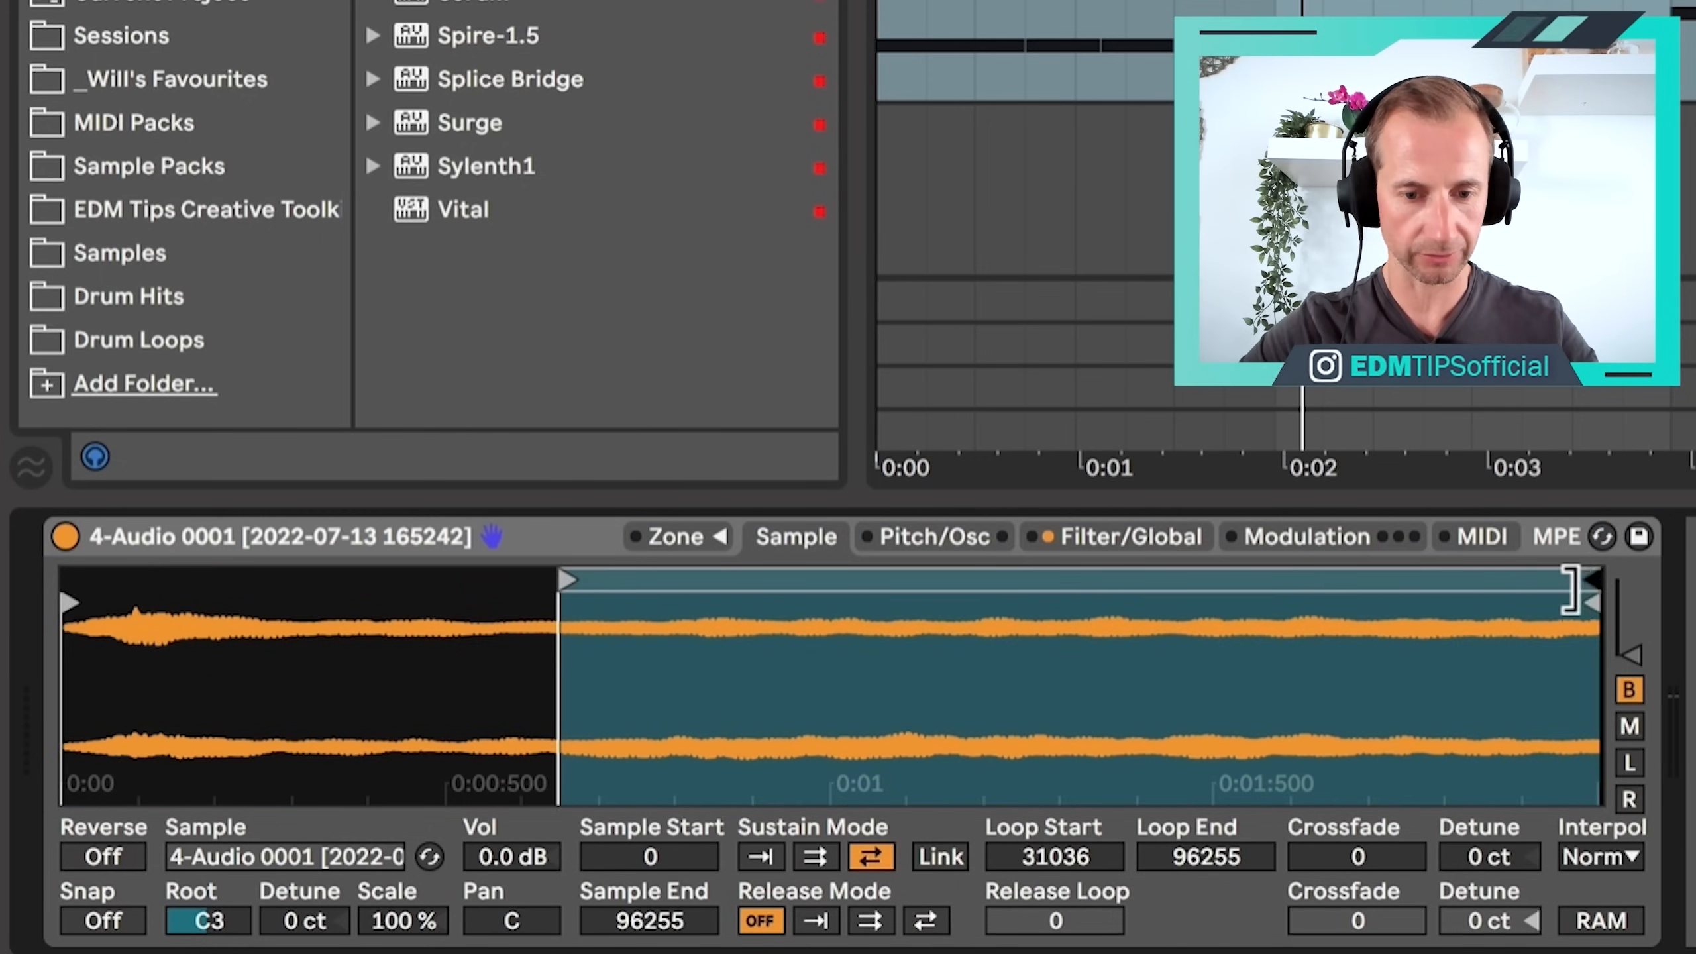
{"action": "left_click_drag", "start_coordinate": [1592, 580], "coordinate": [729, 588]}
{"action": "key", "text": "space"}
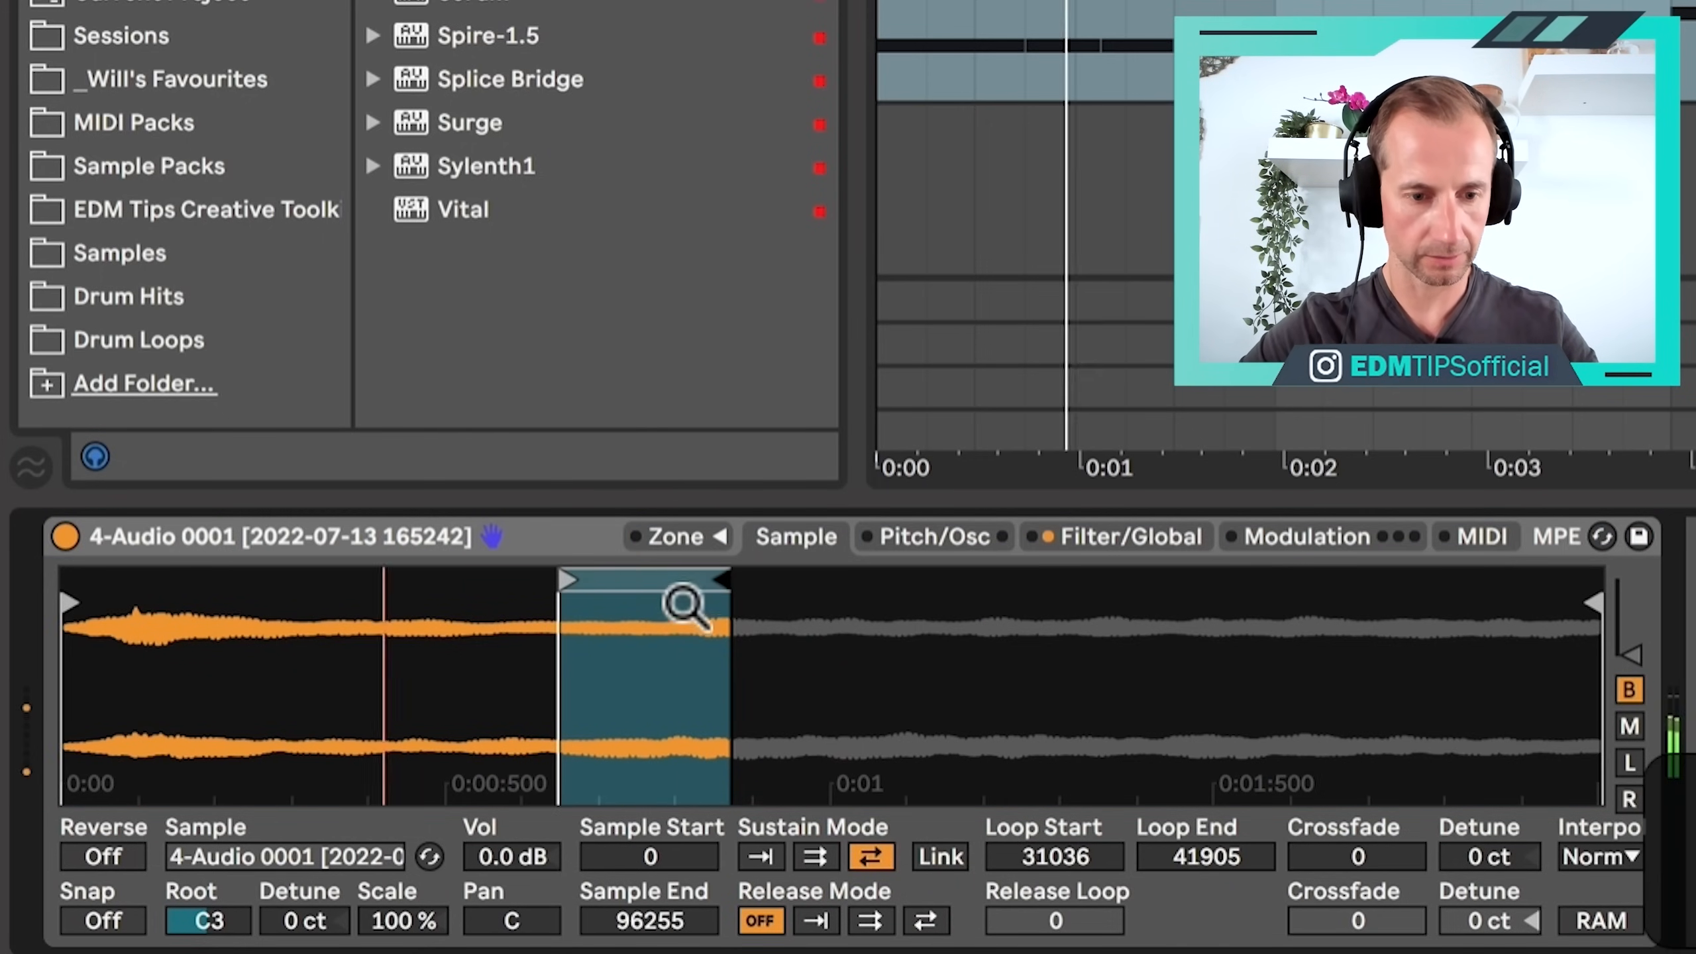
Move the sustain loop near the sample's start, from about 9010 to 20308, and give it a crossfade of 3289.
{"action": "mouse_move", "coordinate": [578, 588]}
{"action": "left_mouse_down"}
{"action": "mouse_move", "coordinate": [661, 591]}
{"action": "mouse_move", "coordinate": [70, 581]}
{"action": "mouse_move", "coordinate": [186, 581]}
{"action": "left_mouse_up"}
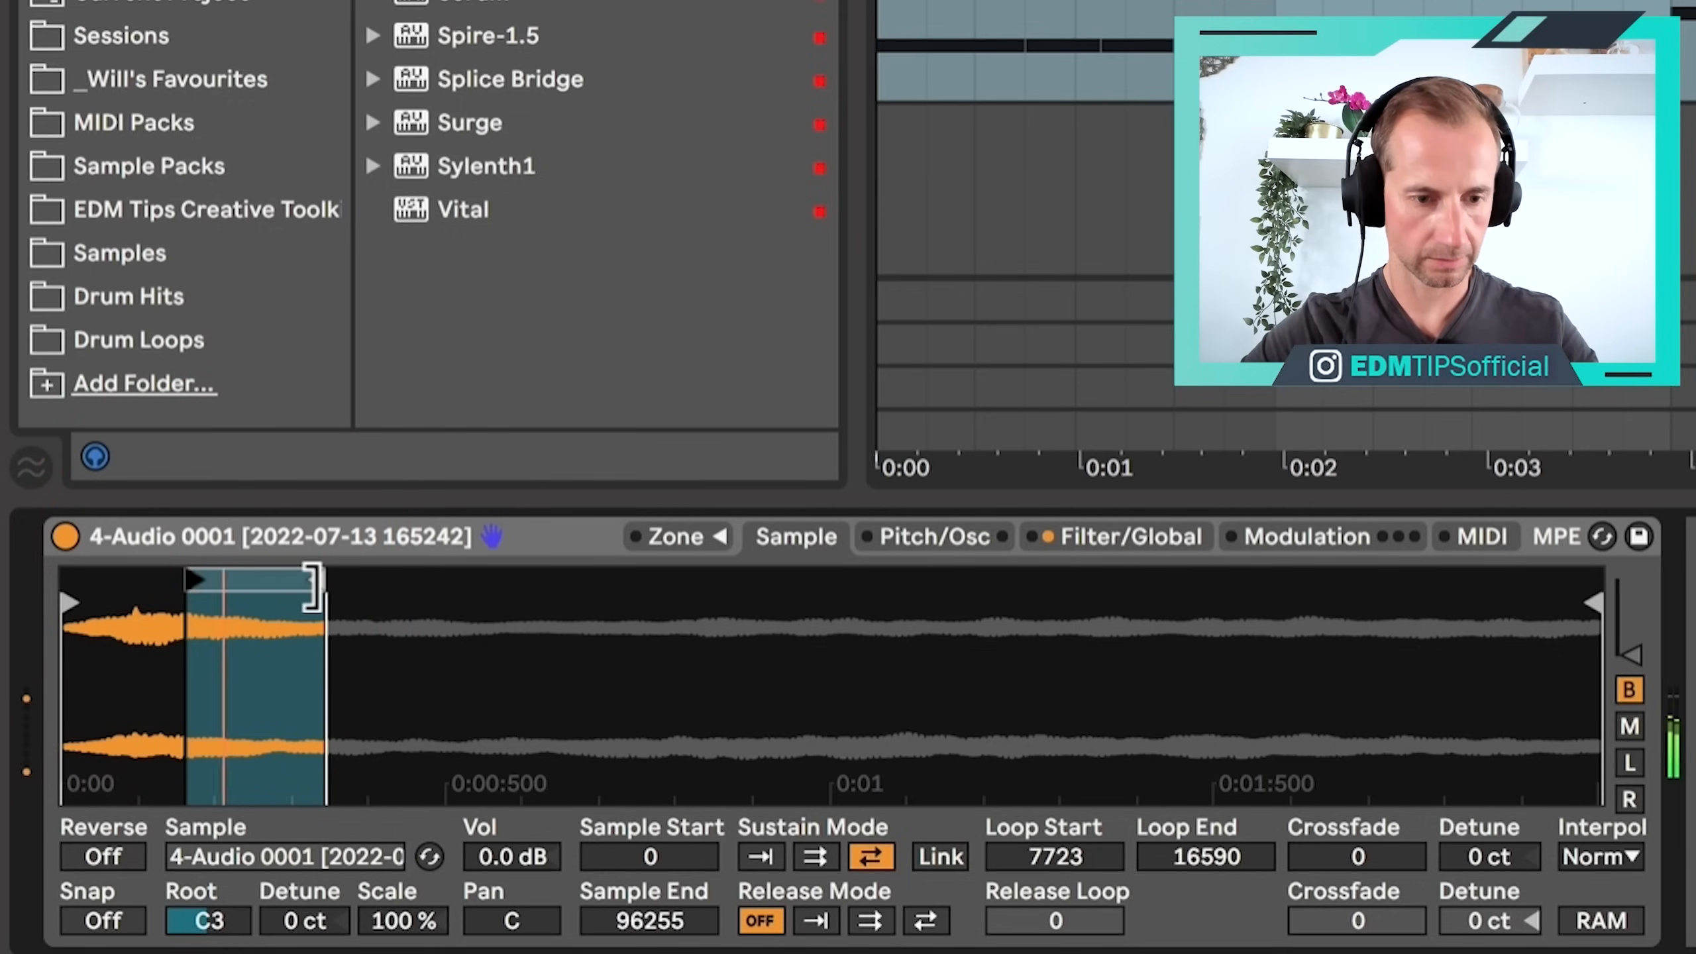
{"action": "mouse_move", "coordinate": [314, 586]}
{"action": "left_mouse_down"}
{"action": "mouse_move", "coordinate": [402, 587]}
{"action": "mouse_move", "coordinate": [364, 586]}
{"action": "left_mouse_up"}
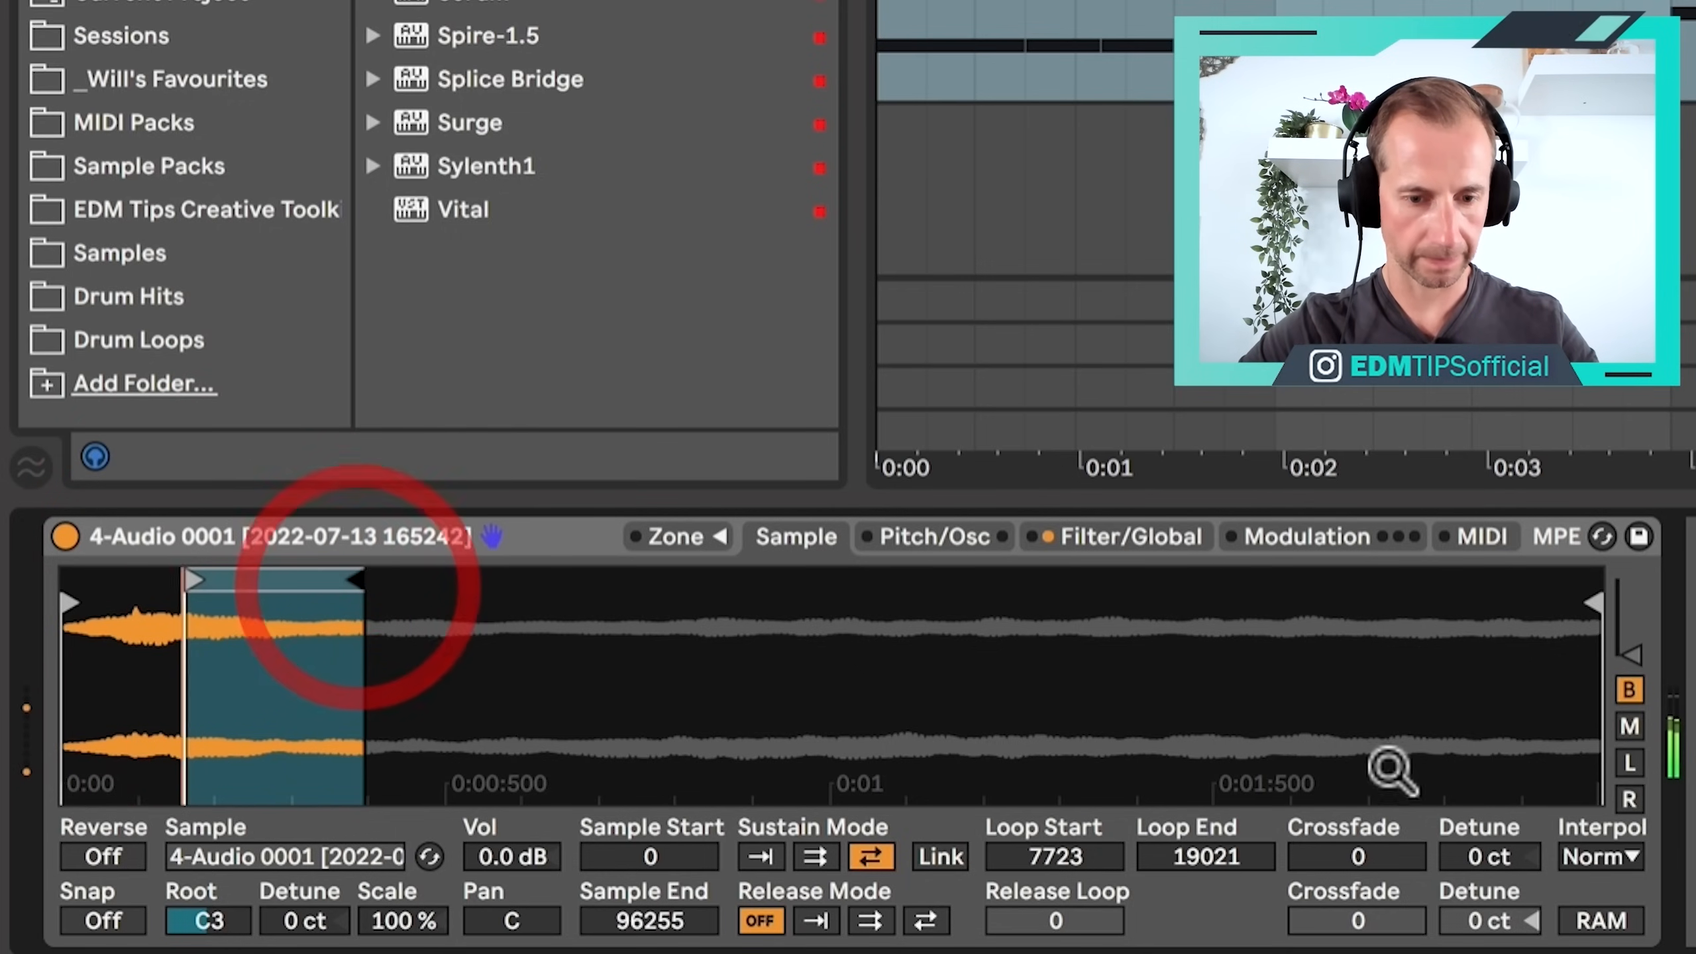
{"action": "left_click_drag", "start_coordinate": [1401, 864], "coordinate": [1401, 821]}
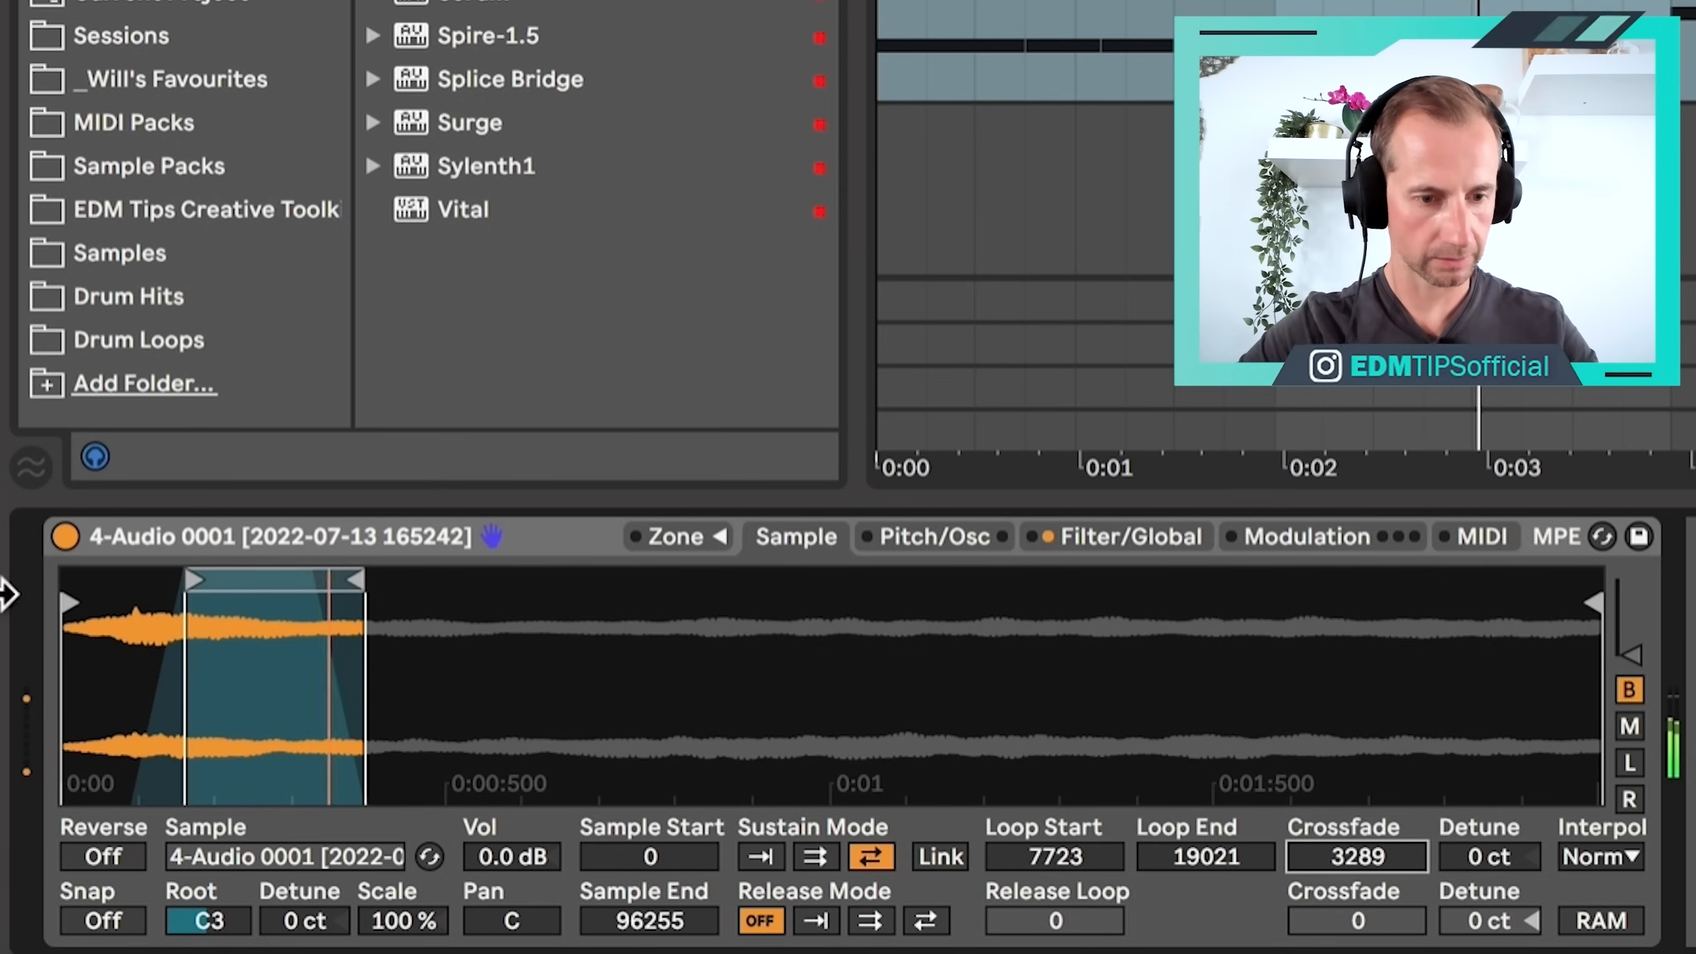
{"action": "left_click_drag", "start_coordinate": [303, 580], "coordinate": [325, 581]}
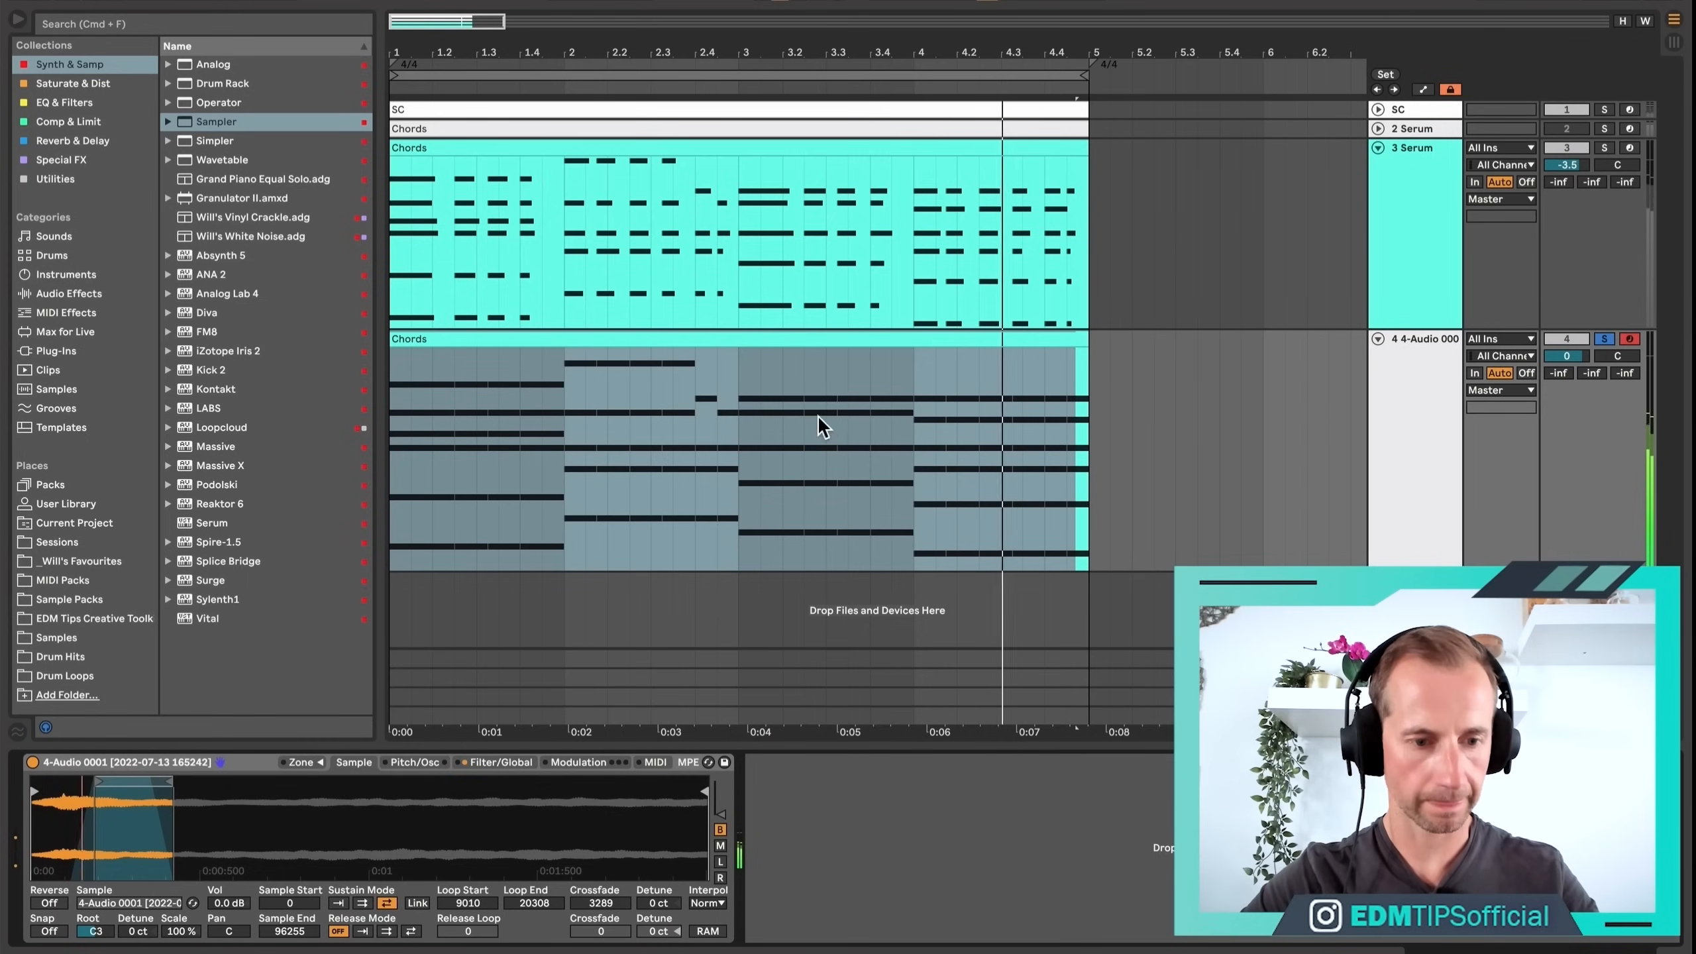
Play the Sampler layer with the other tracks, lowering its volume to about -8 dB and toggling it off and on to compare.
{"action": "double_click", "coordinate": [791, 337]}
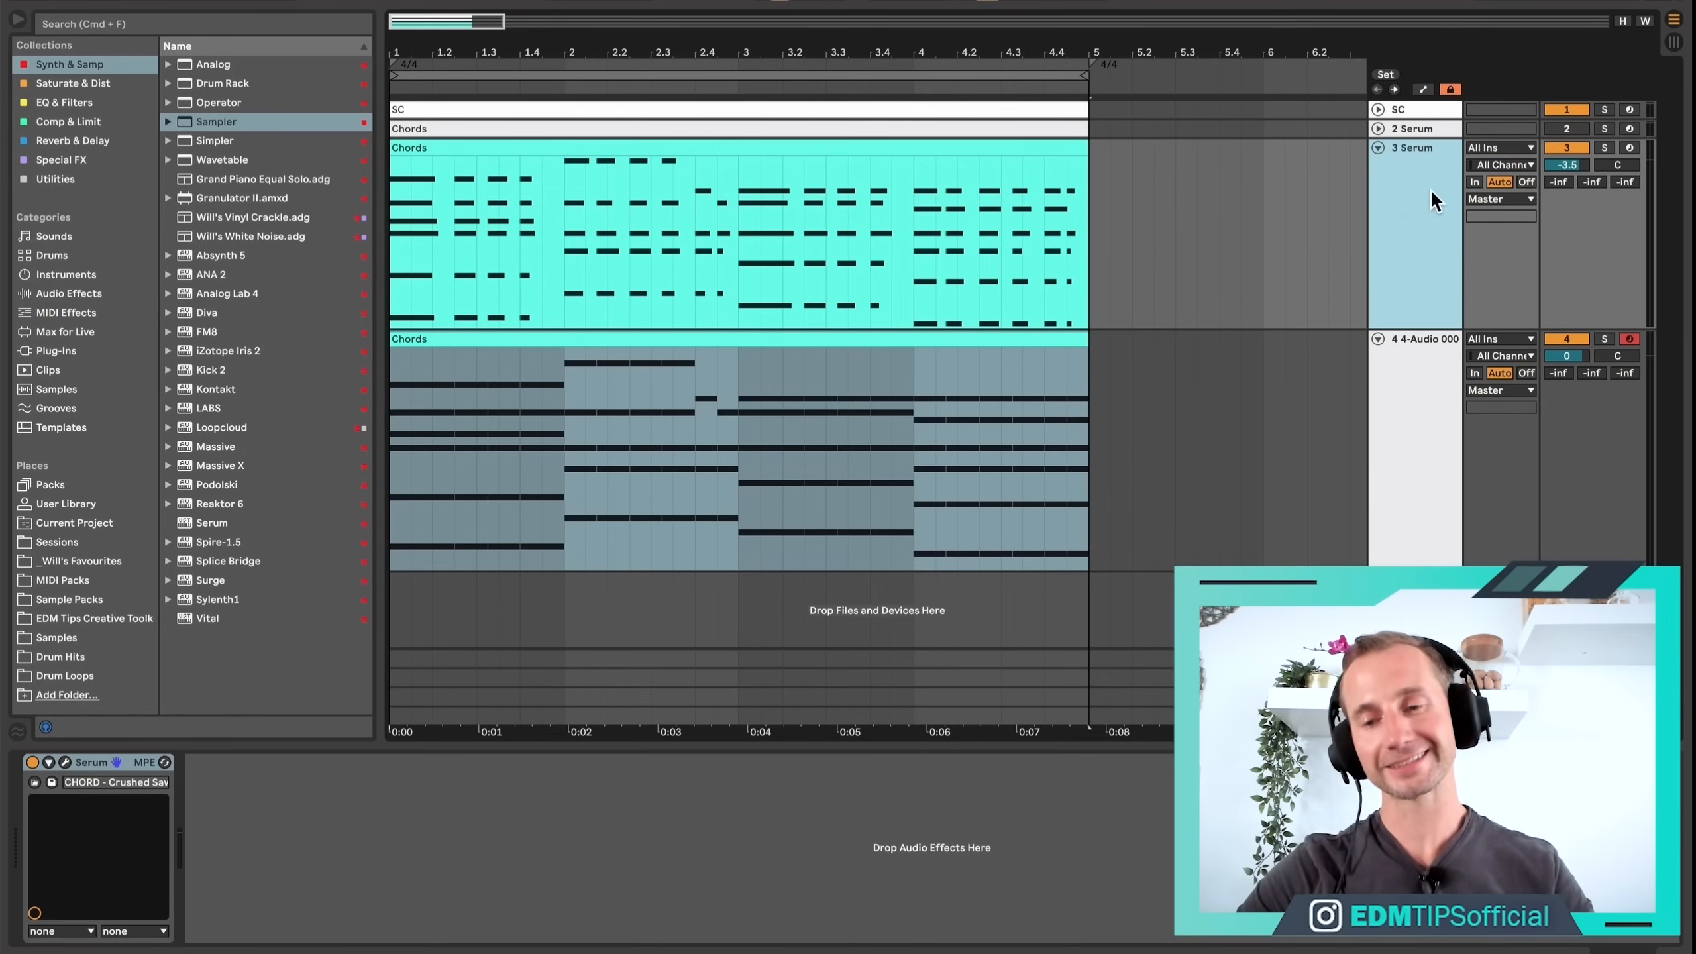
{"action": "left_click", "coordinate": [1416, 415]}
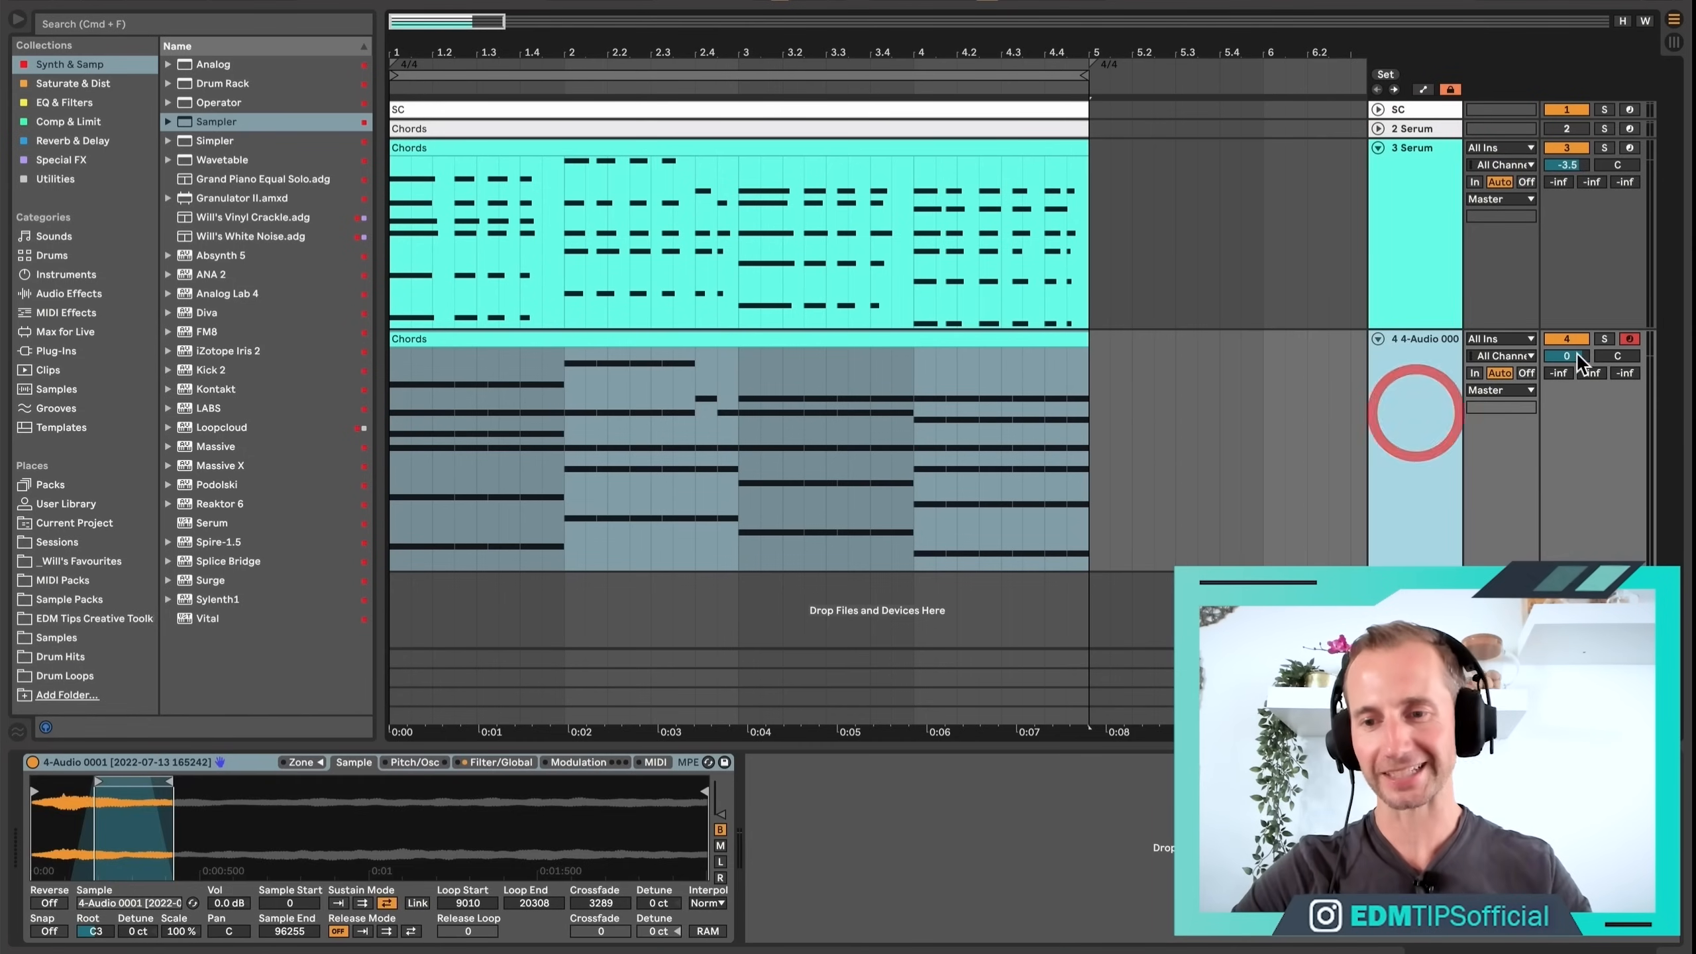
{"action": "key", "text": "space"}
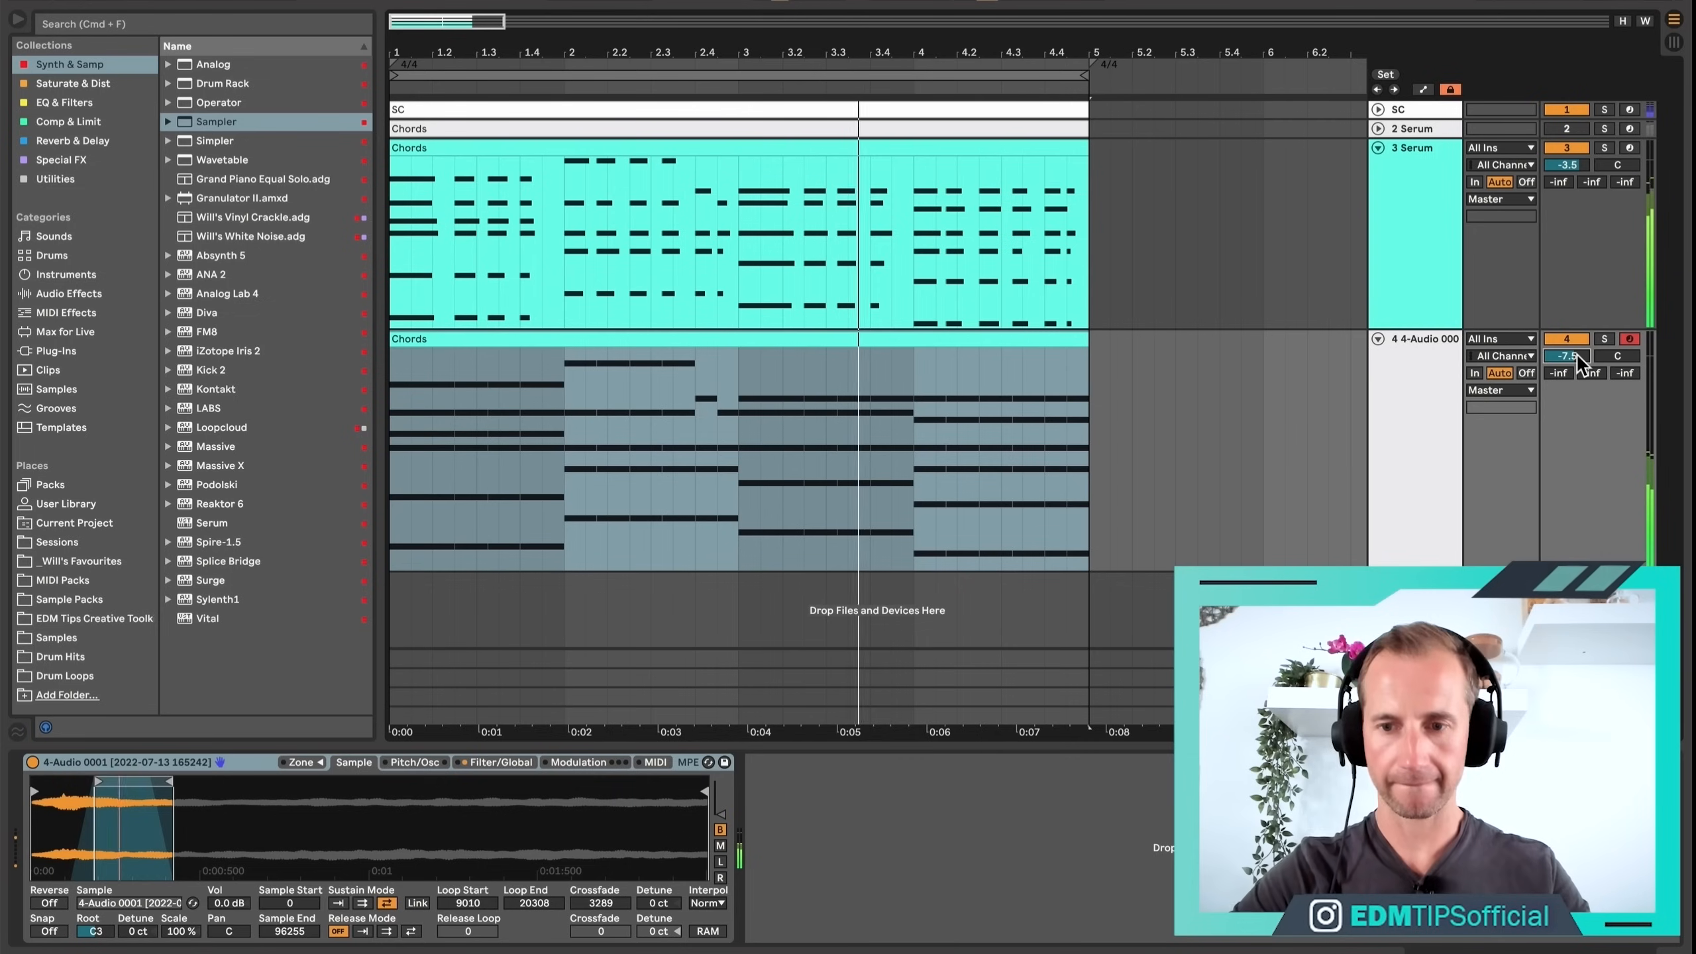
{"action": "left_click_drag", "start_coordinate": [1578, 354], "coordinate": [1579, 359]}
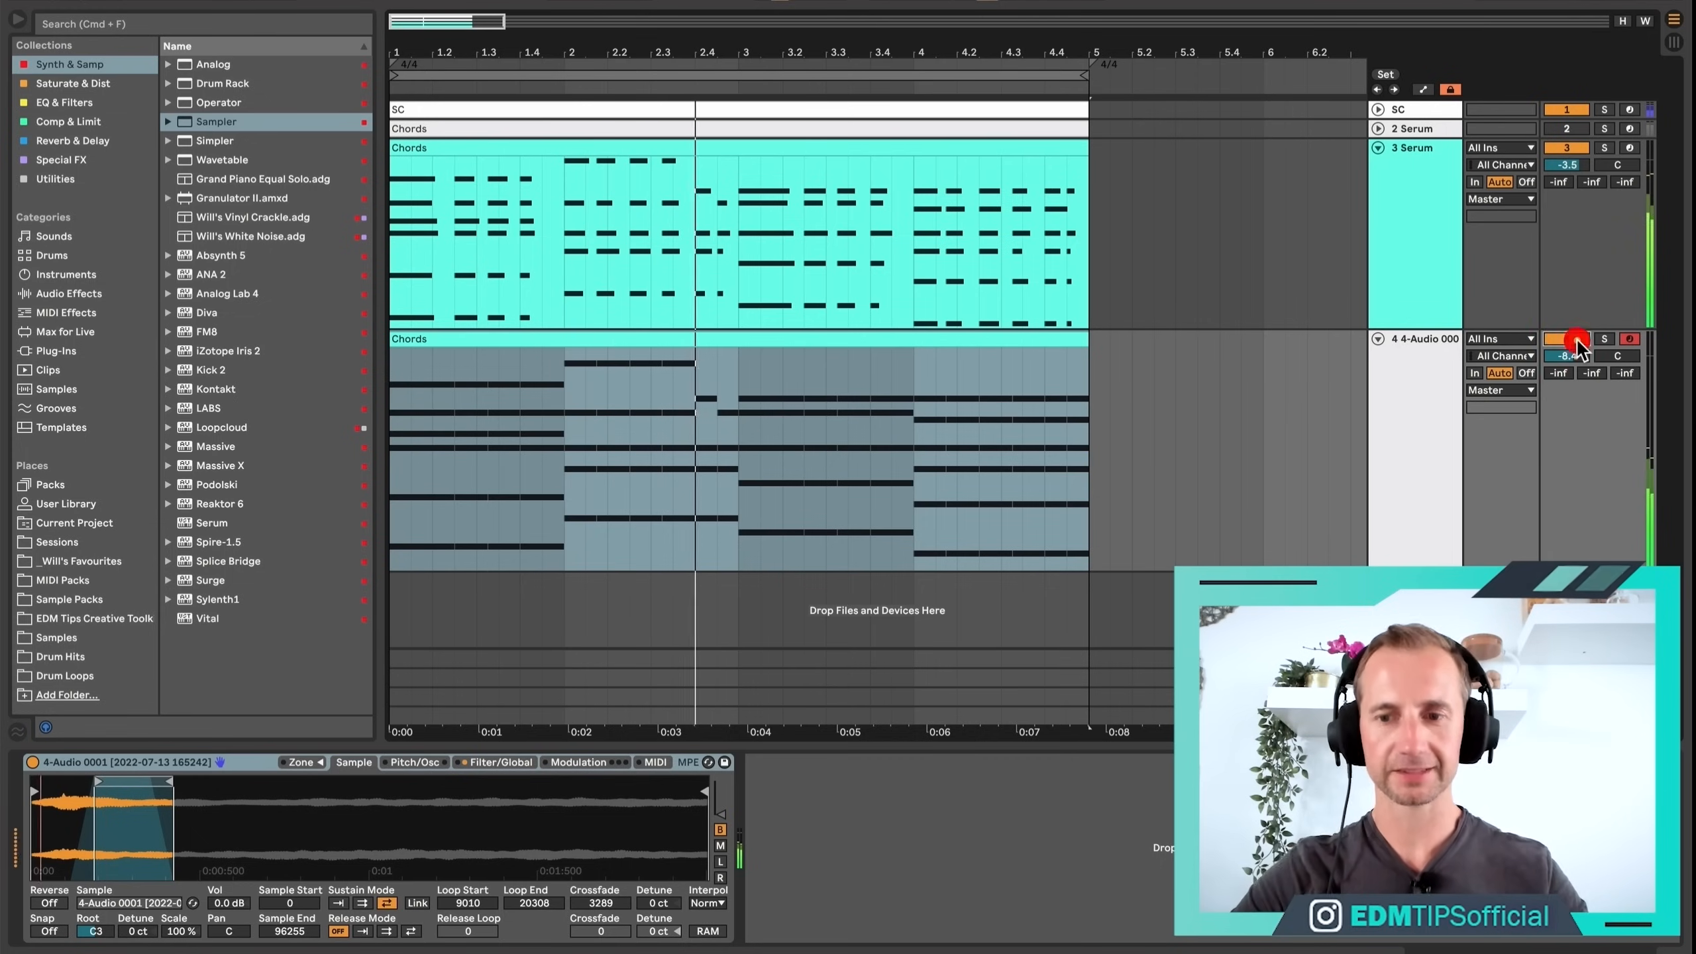
{"action": "left_click", "coordinate": [1566, 339]}
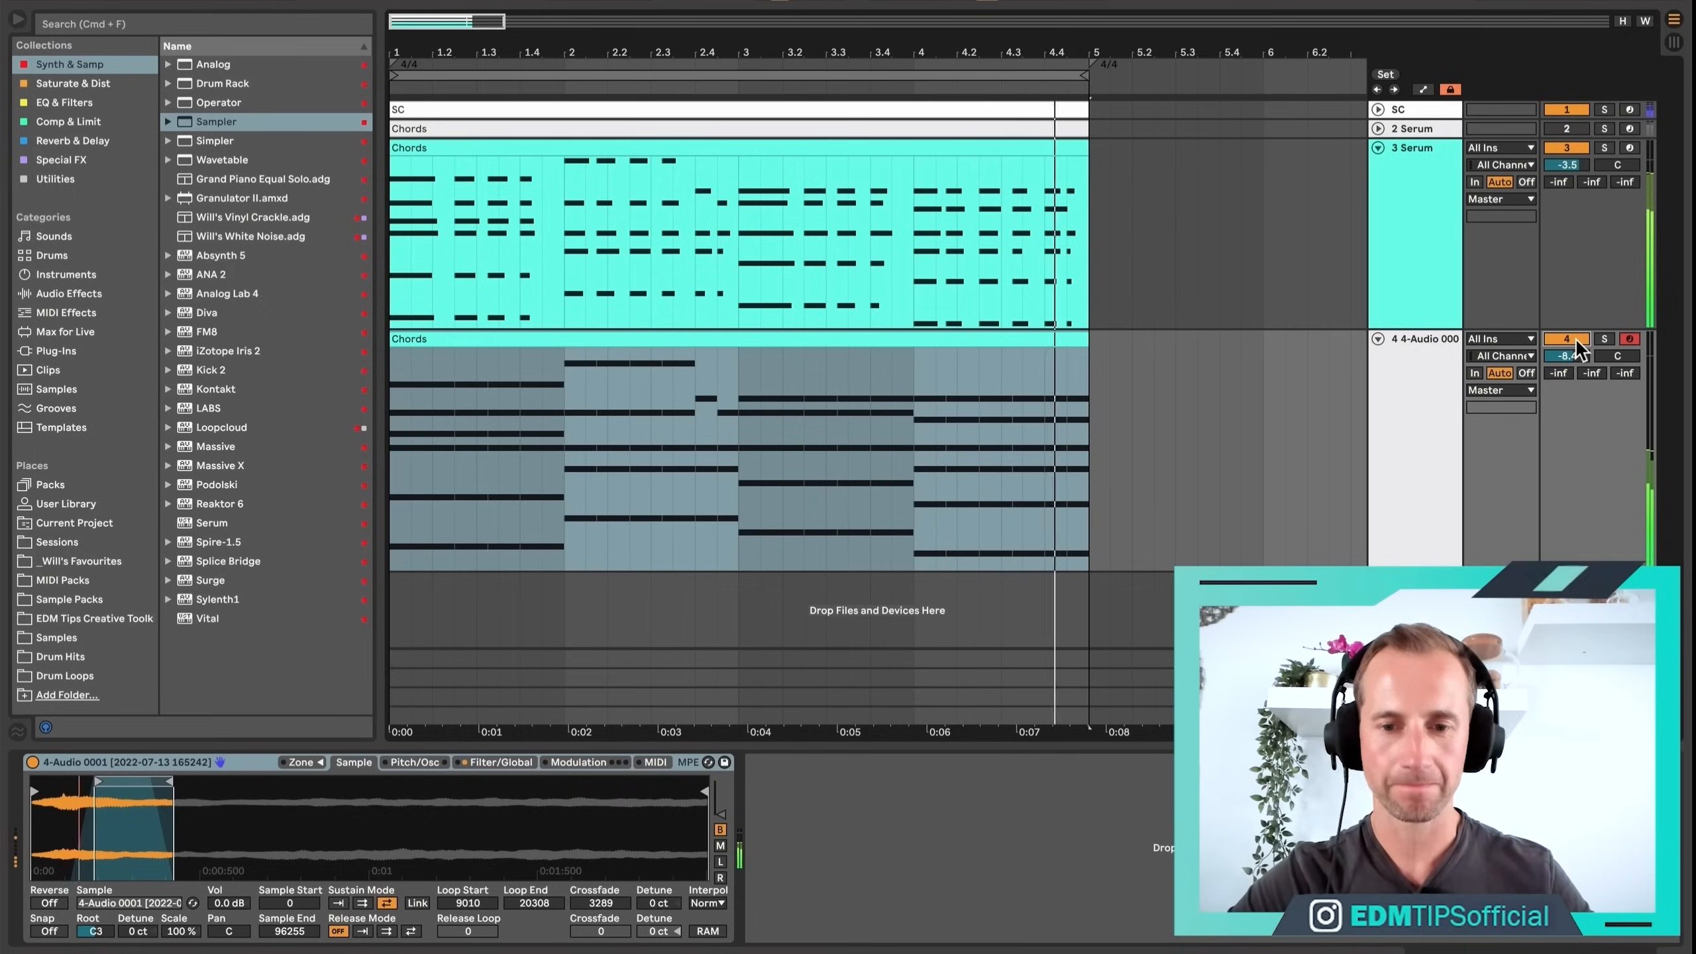
{"action": "key", "text": "space"}
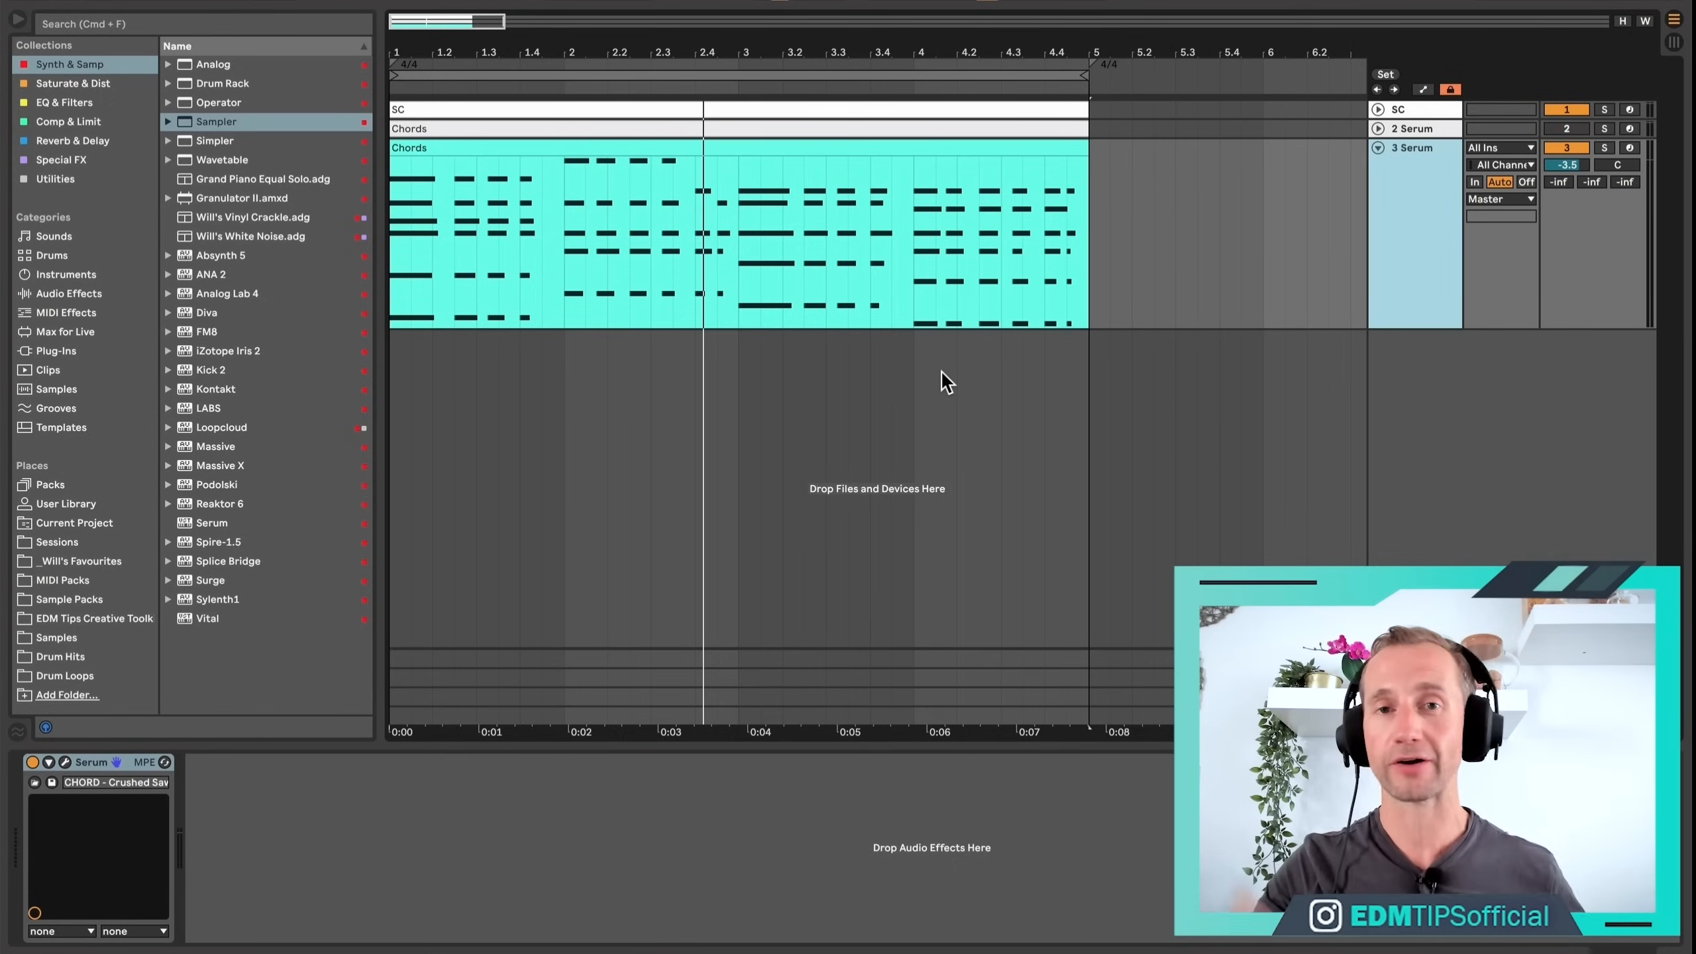
Solo the 3 Serum track and play back its chords on their own.
{"action": "left_click", "coordinate": [1388, 216]}
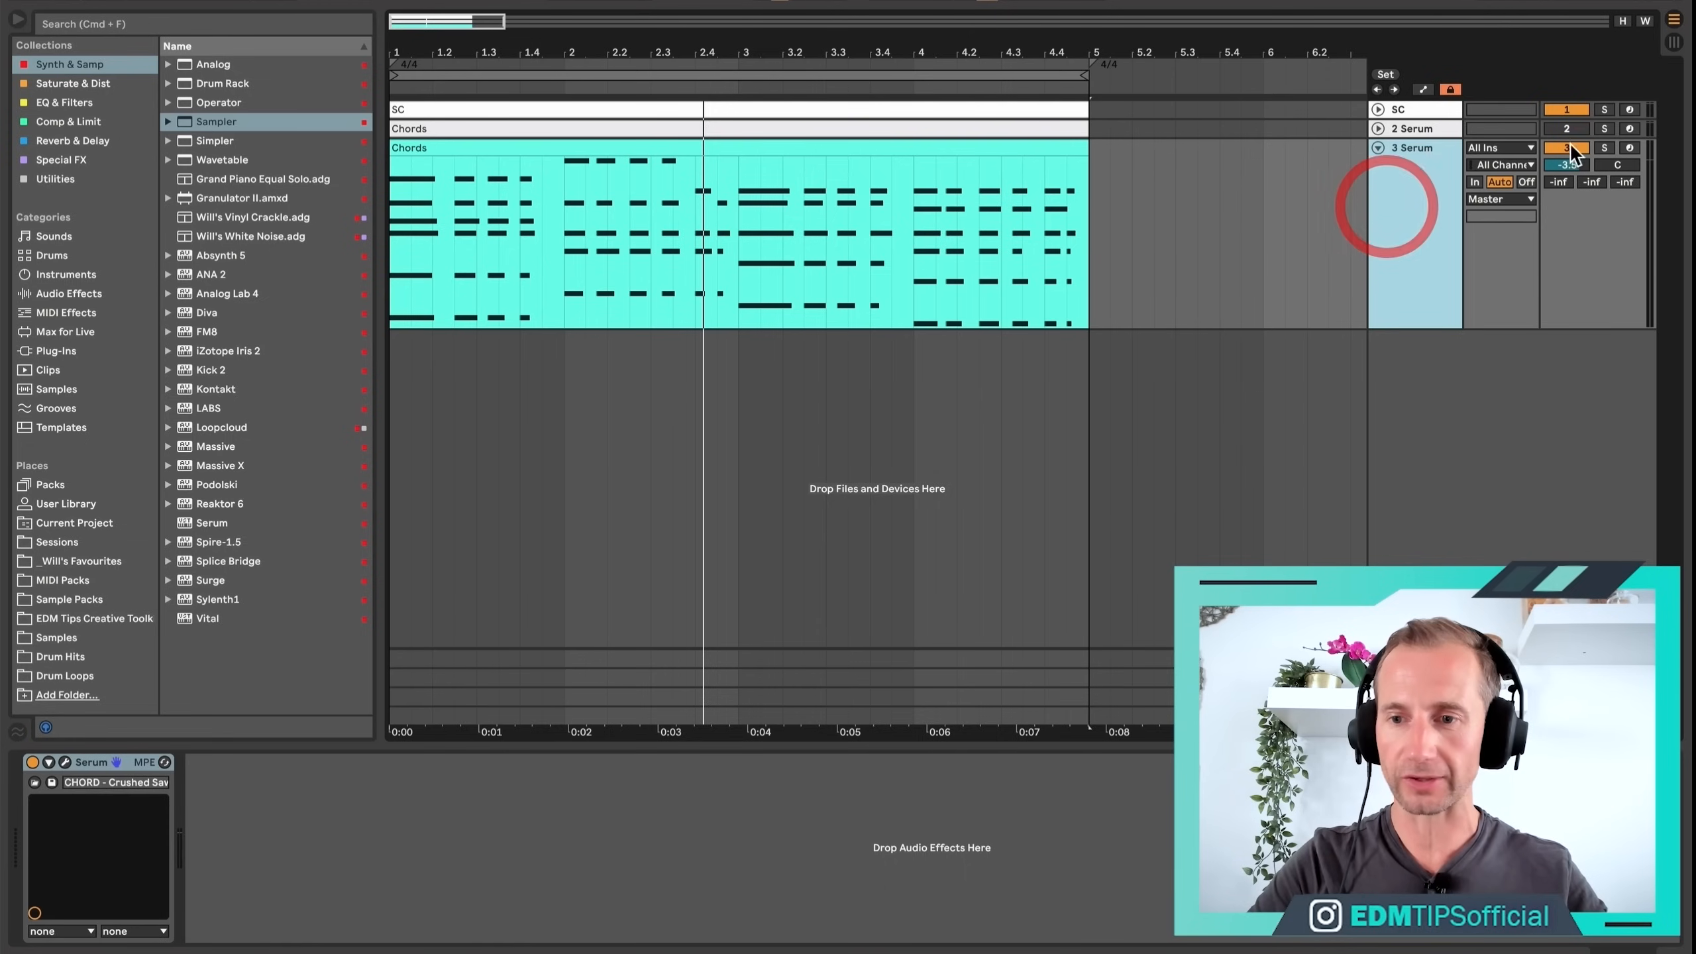
{"action": "left_click", "coordinate": [1604, 148]}
{"action": "left_click", "coordinate": [1419, 212]}
{"action": "key", "text": "space"}
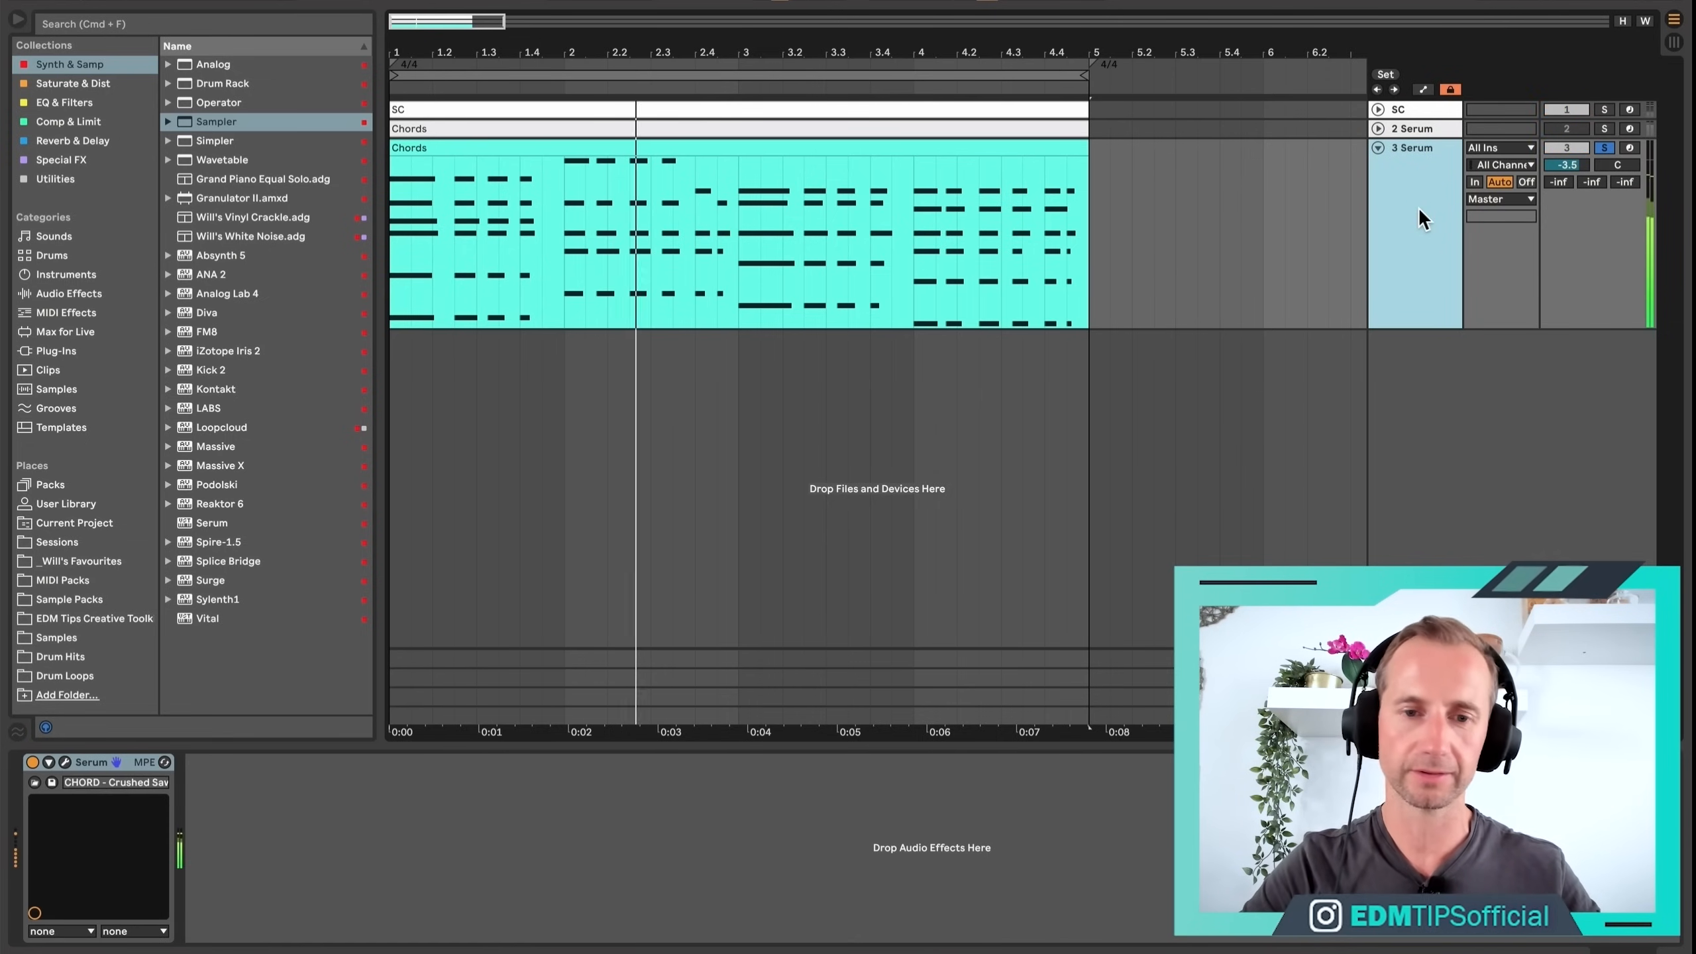
{"action": "key", "text": "space"}
{"action": "left_click", "coordinate": [1418, 207]}
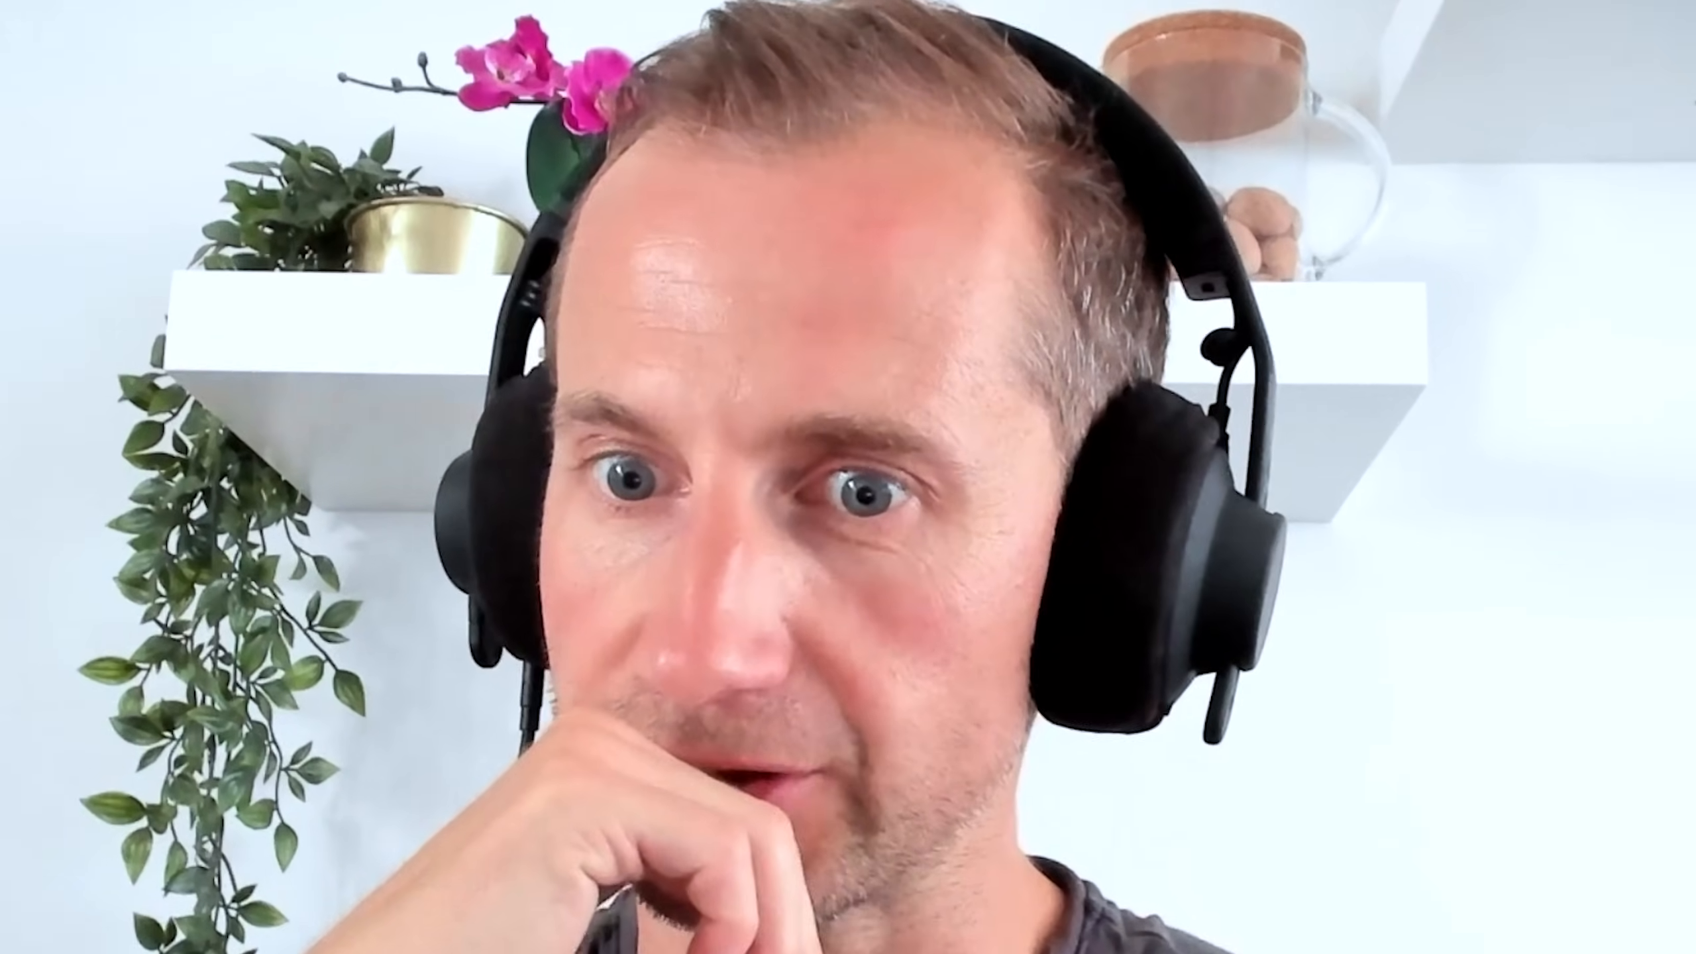
Insert an audio track below 3 Serum and enlarge it.
{"action": "left_click", "coordinate": [1393, 200]}
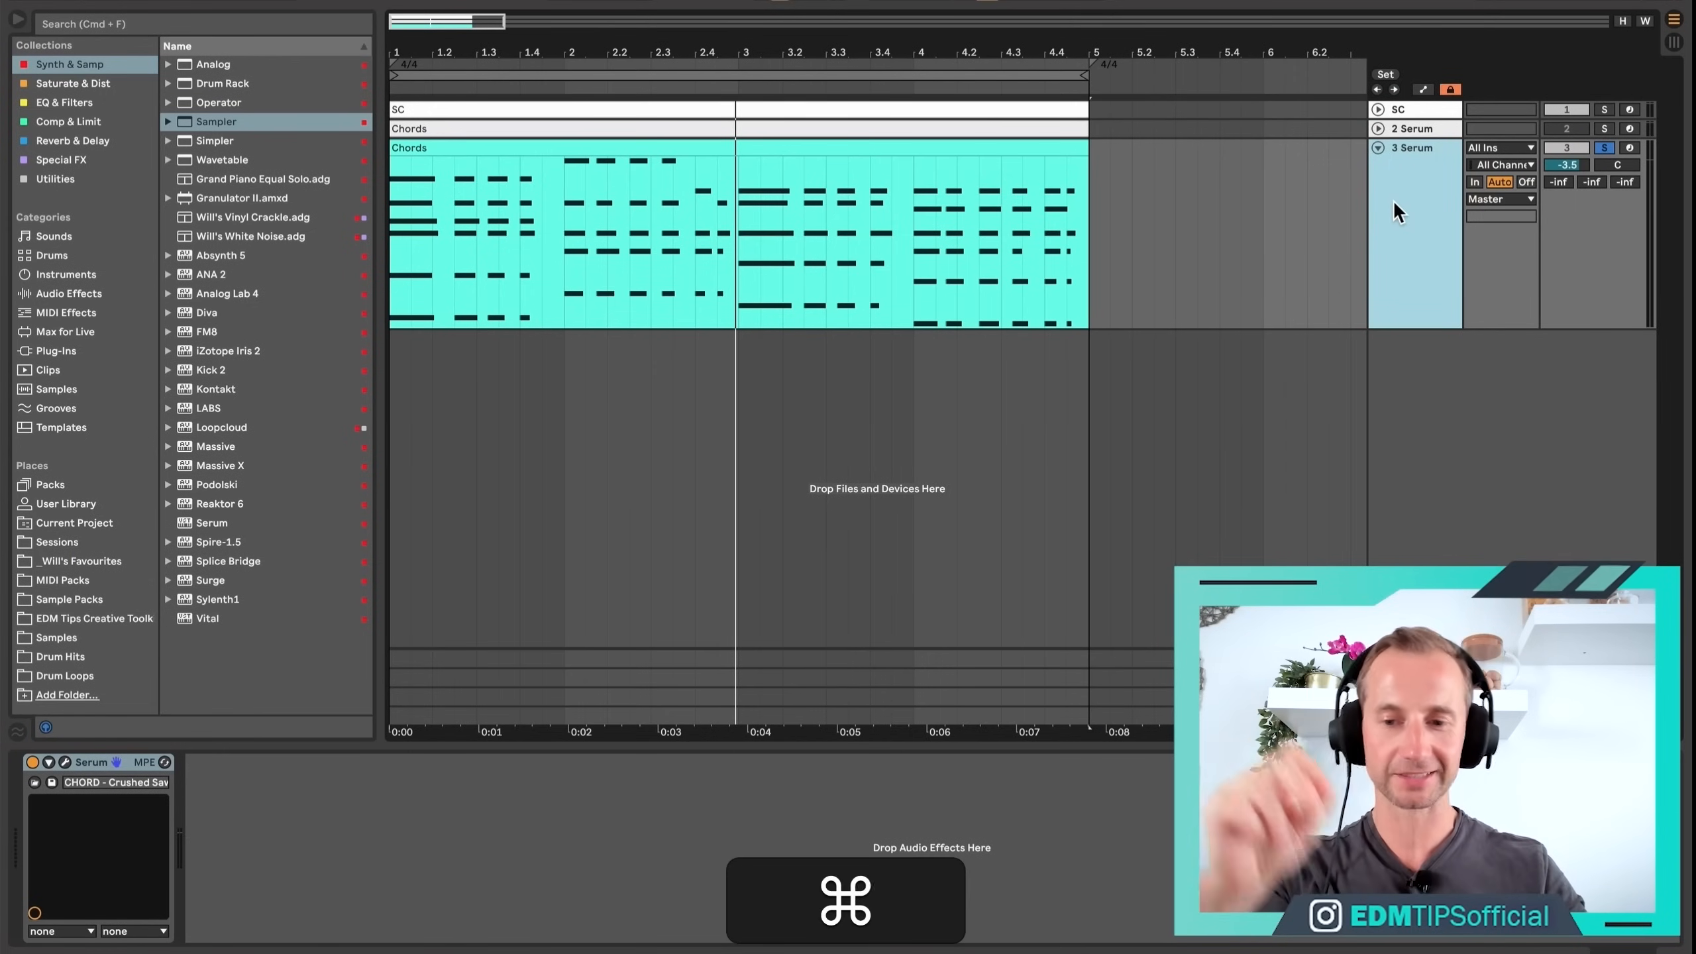
{"action": "key", "text": "super+t"}
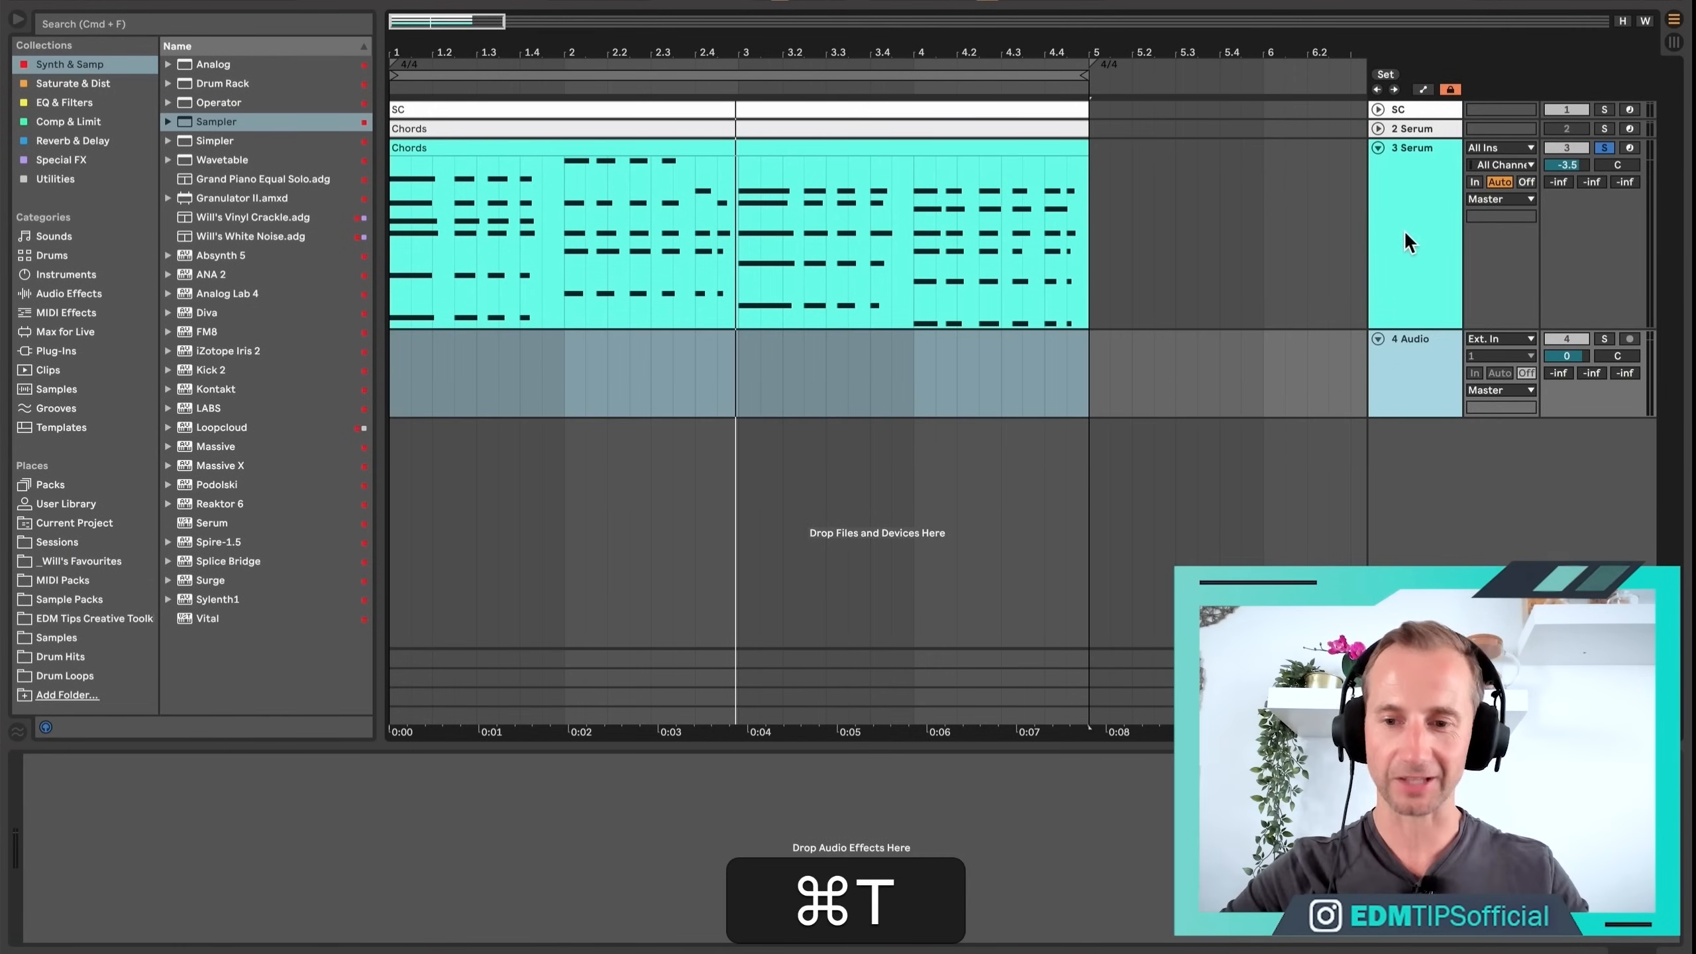
{"action": "left_click_drag", "start_coordinate": [1392, 417], "coordinate": [1393, 534]}
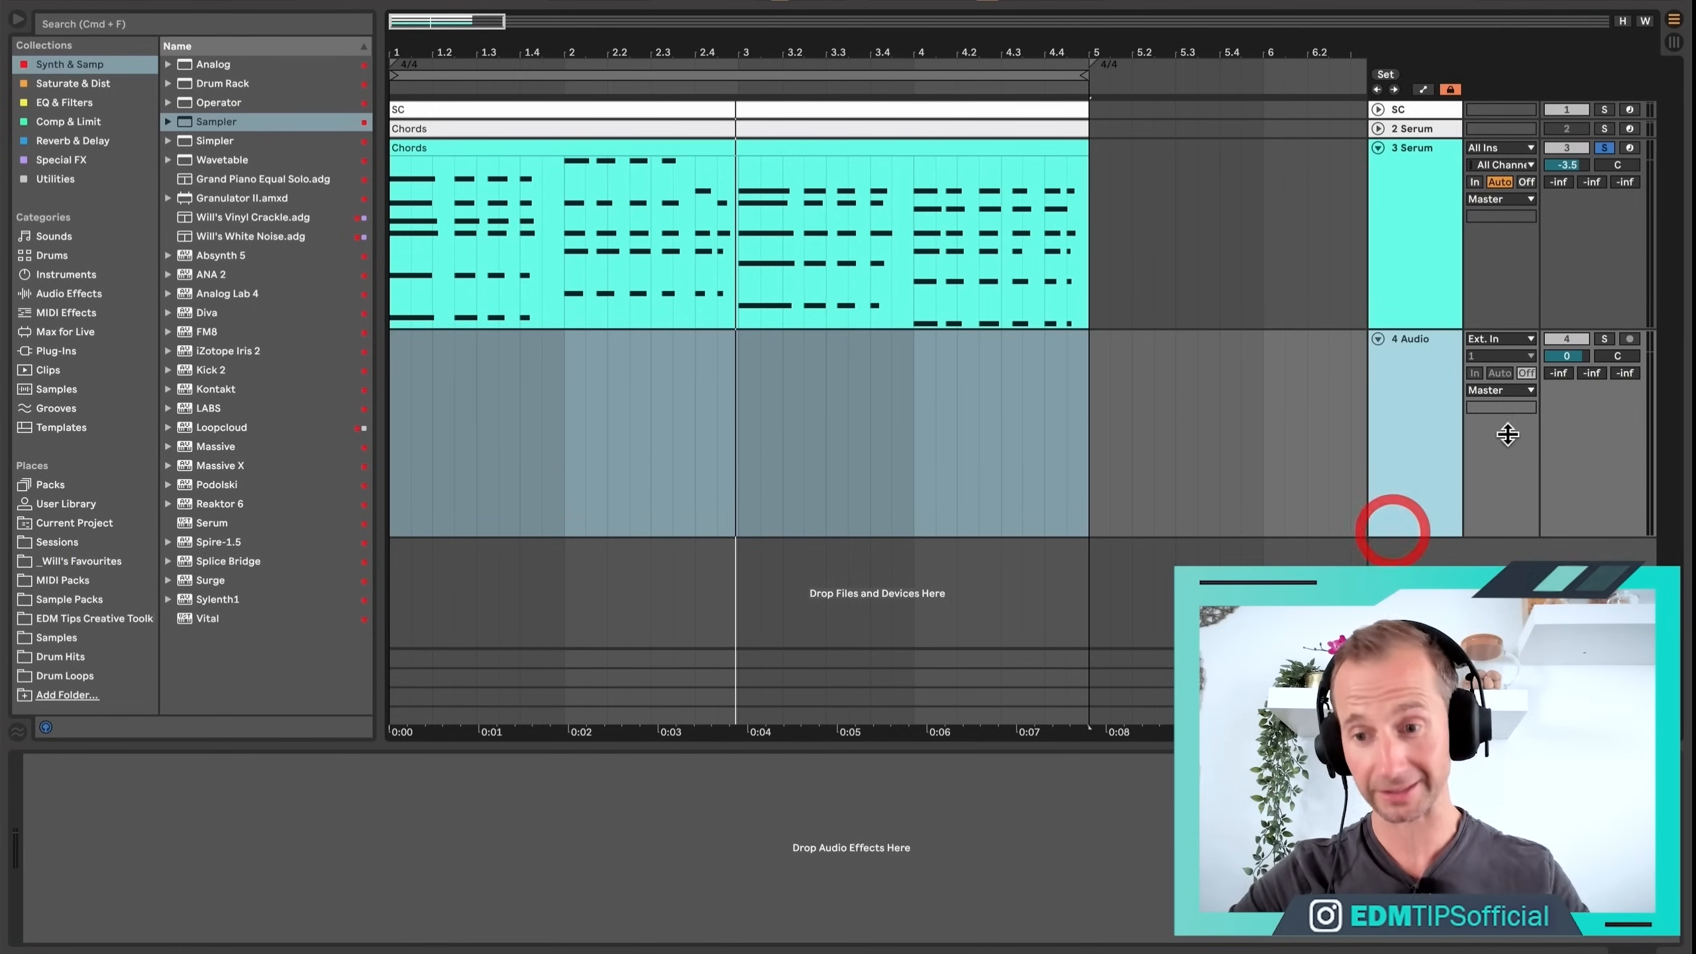
Try recording the chords onto the armed 4 Audio track with its input set to 2-Serum.
{"action": "left_click", "coordinate": [1482, 340]}
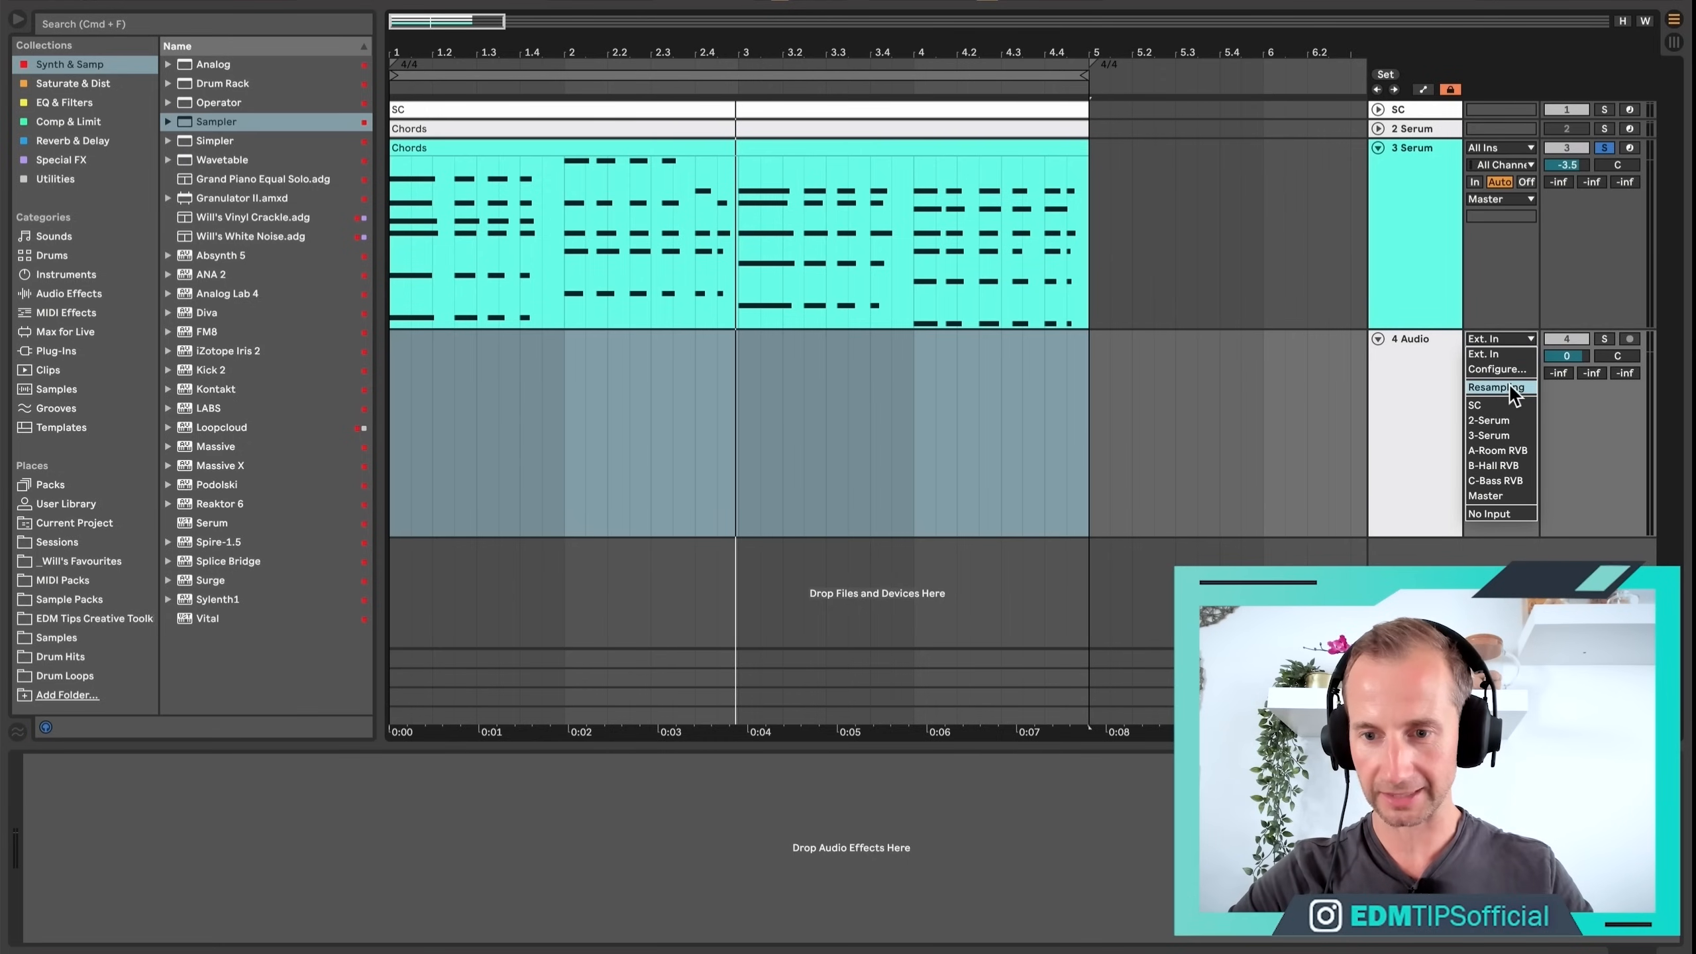
{"action": "left_click", "coordinate": [1489, 420]}
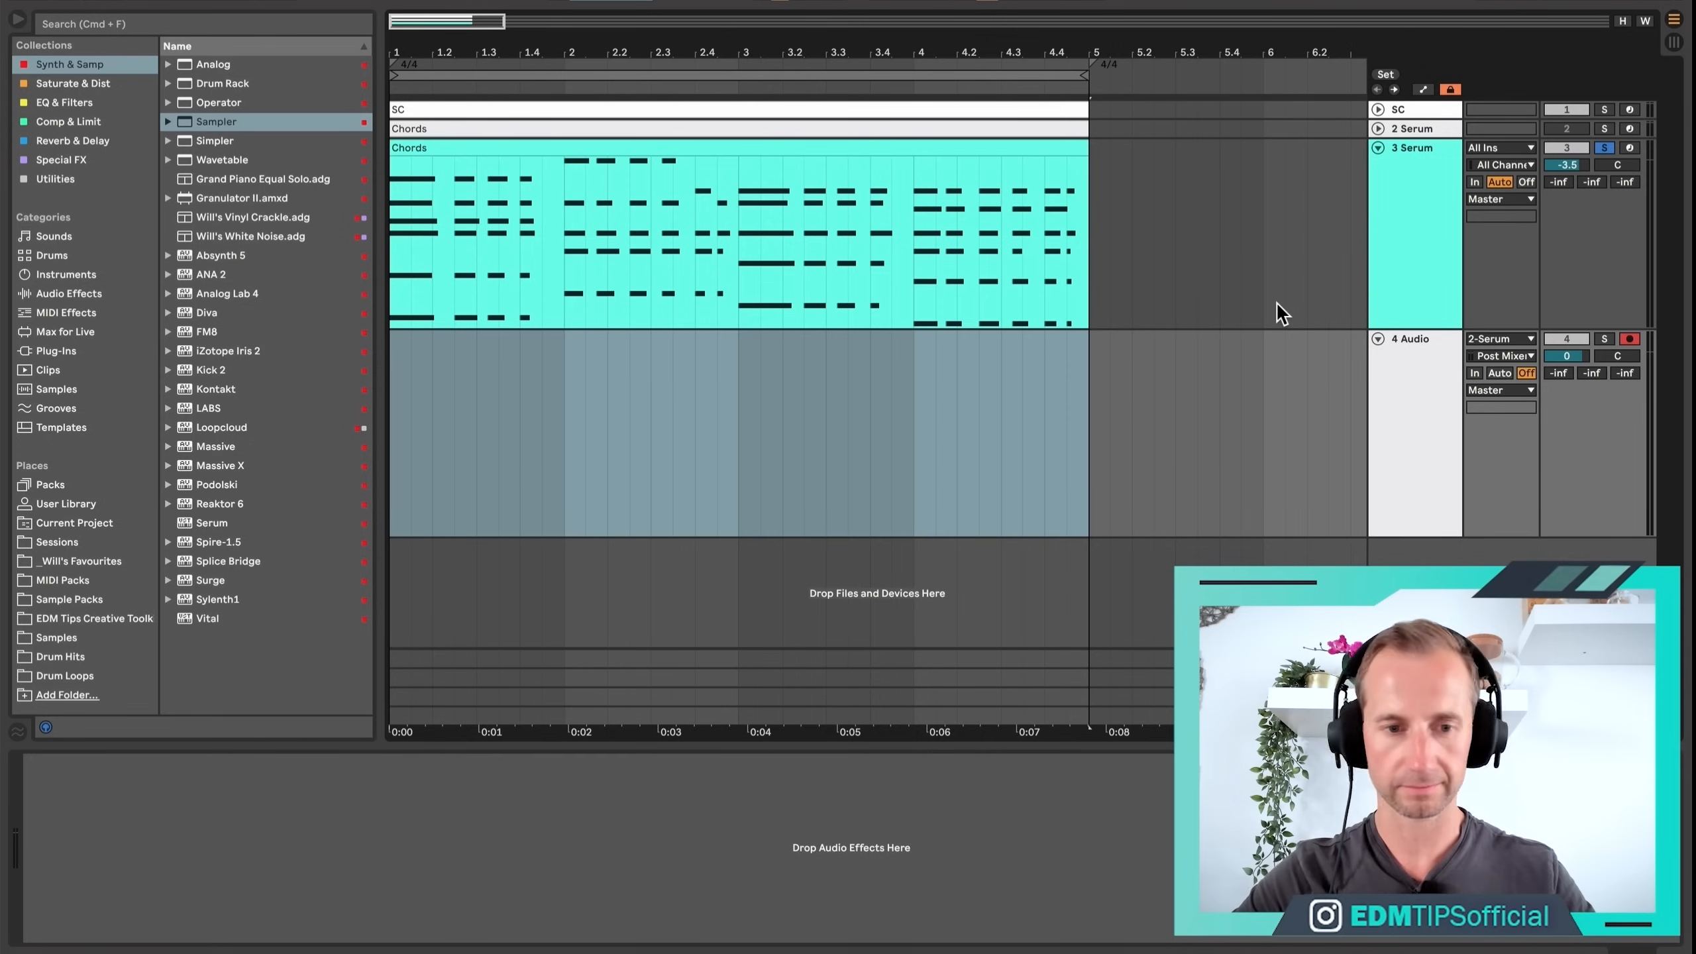
{"action": "key", "text": "F9"}
{"action": "key", "text": "space"}
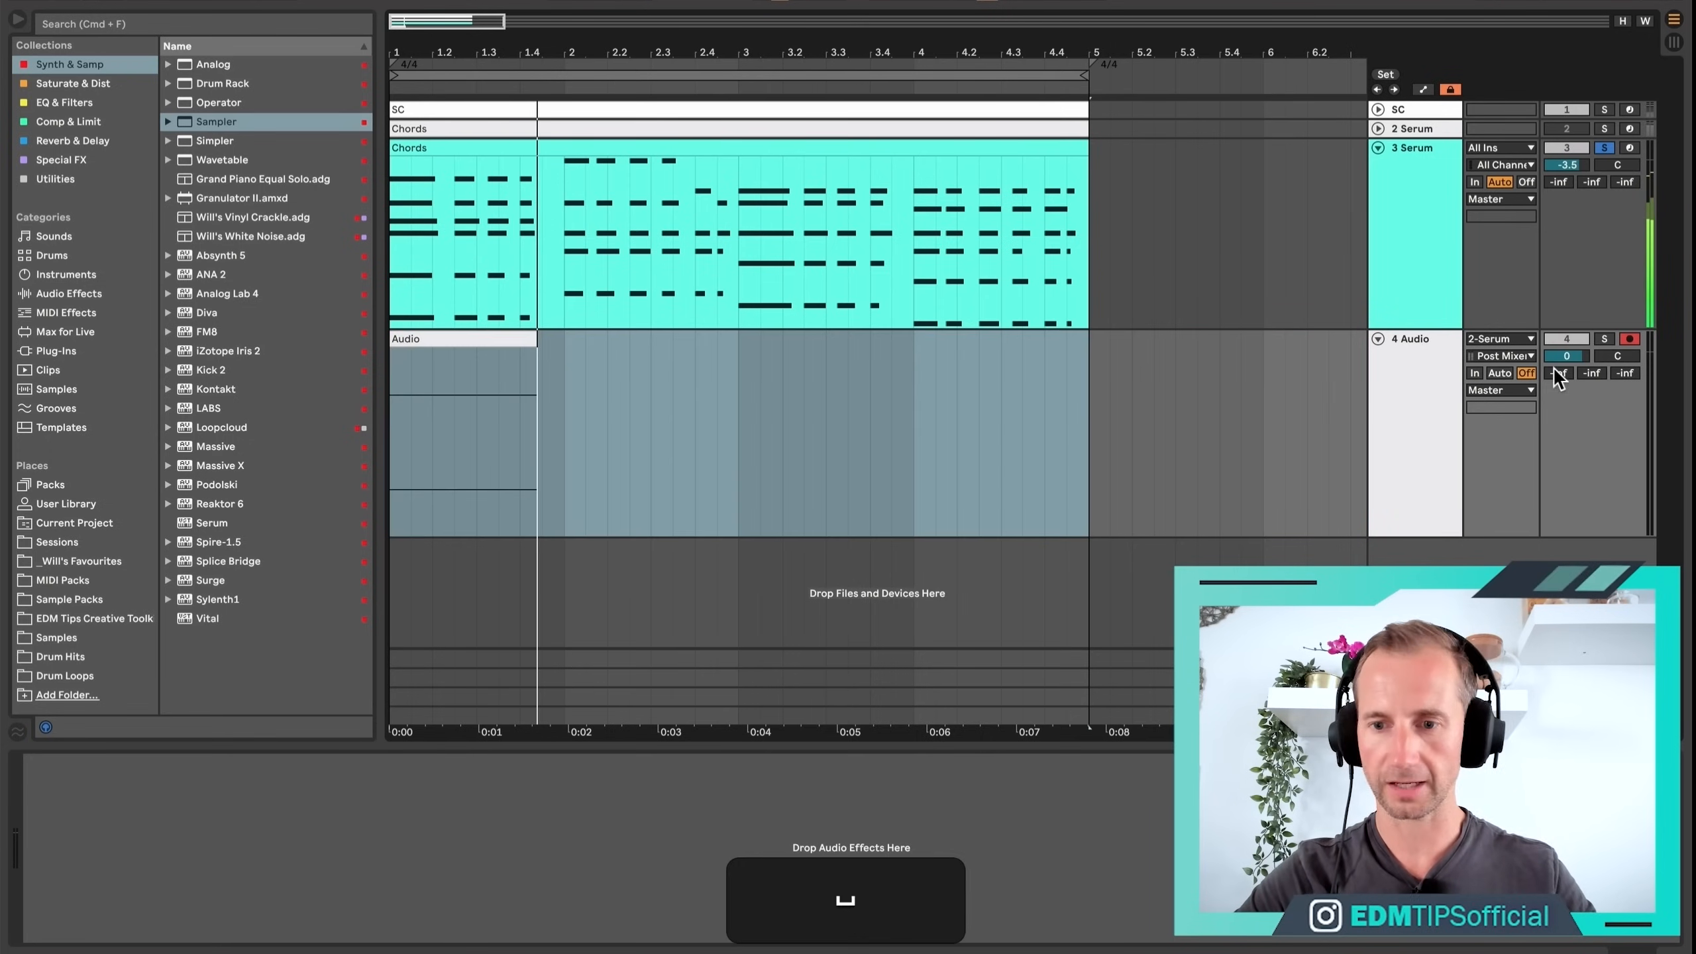
Switch the 4 Audio input to 3-Serum and record the chord progression from bar 1 to bar 5.
{"action": "left_click", "coordinate": [1504, 340]}
{"action": "left_click", "coordinate": [1503, 435]}
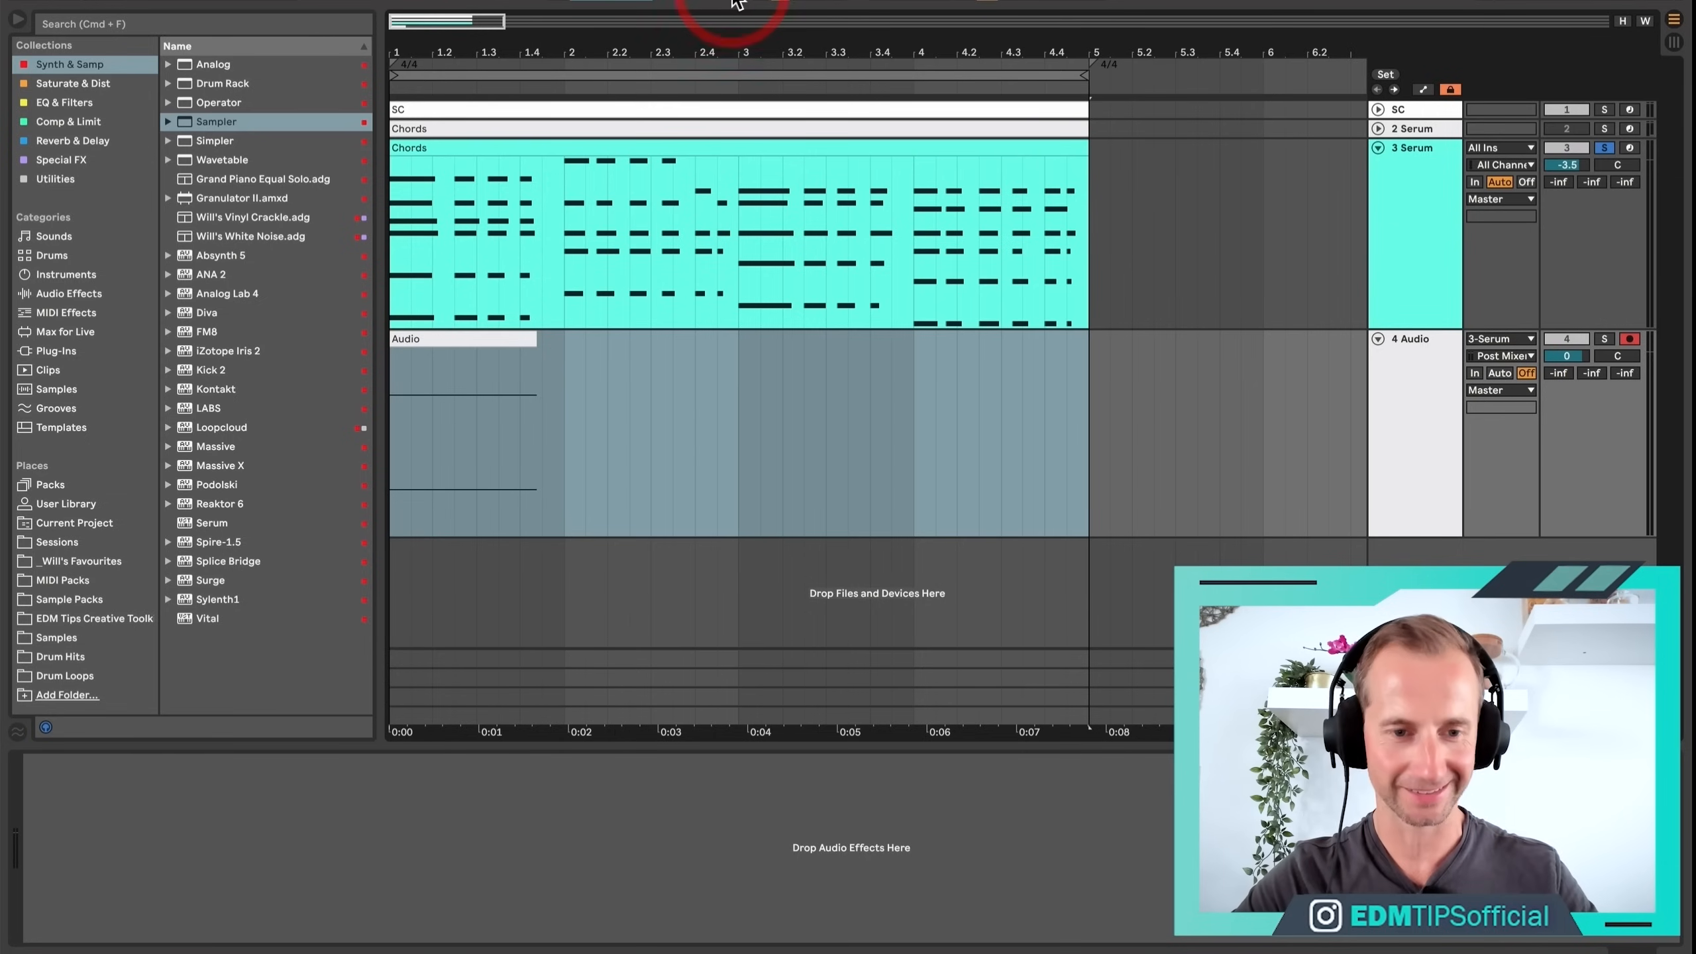
{"action": "key", "text": "F9"}
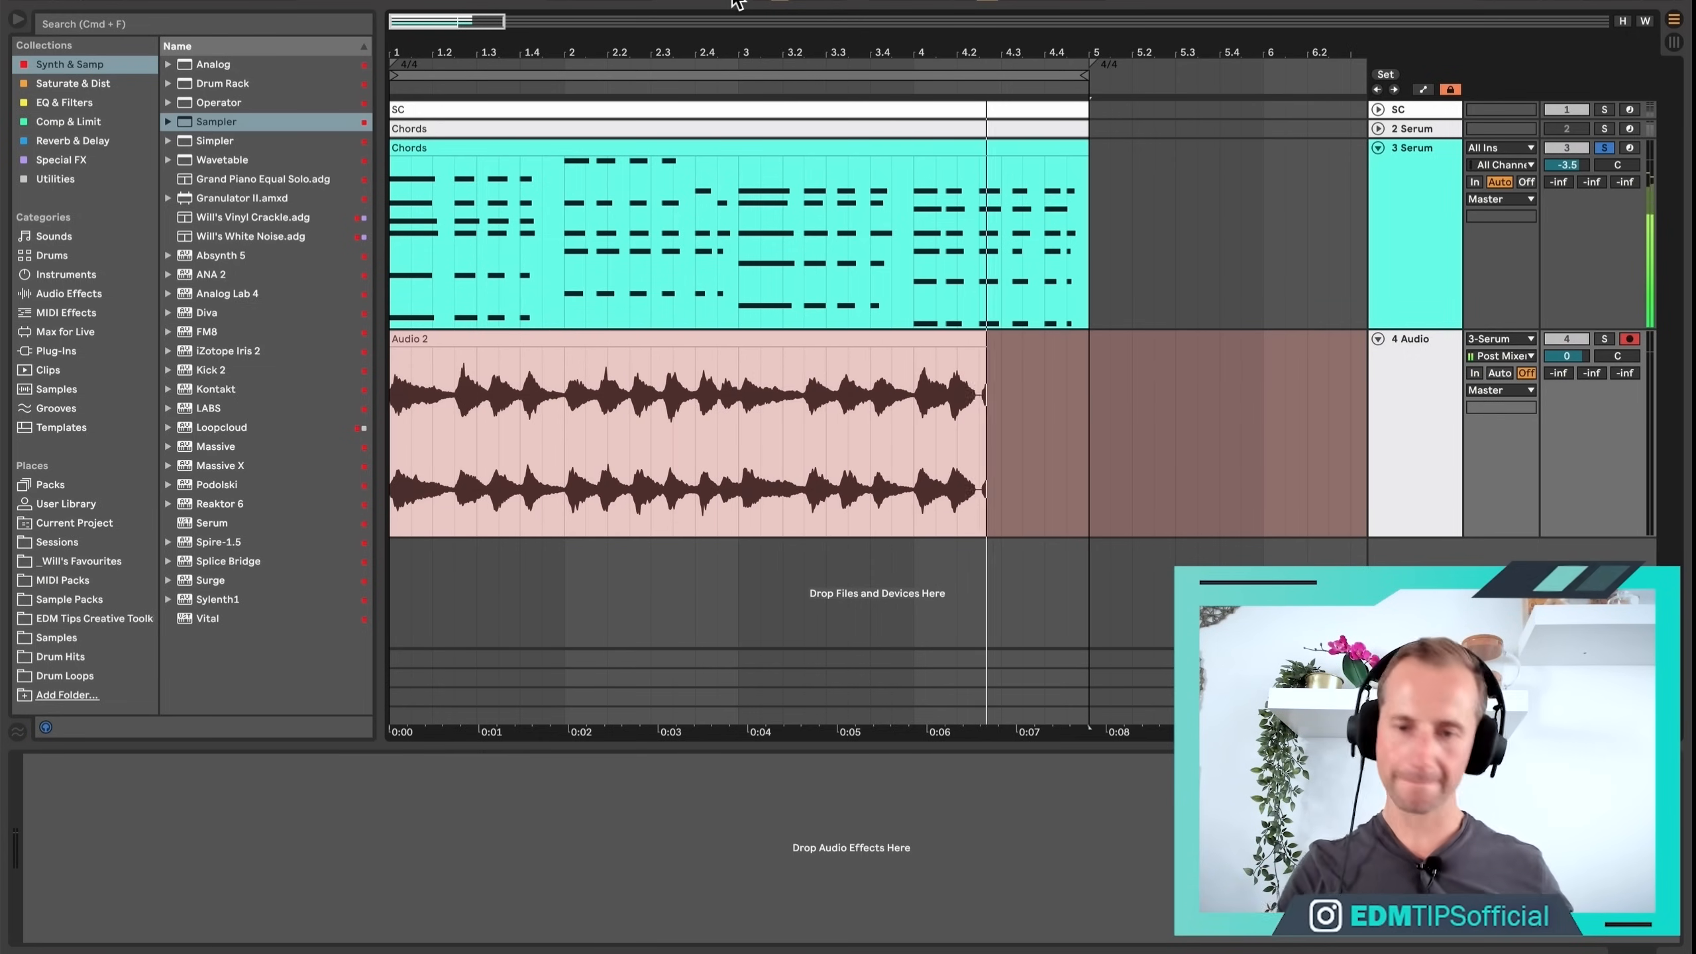
{"action": "key", "text": "space"}
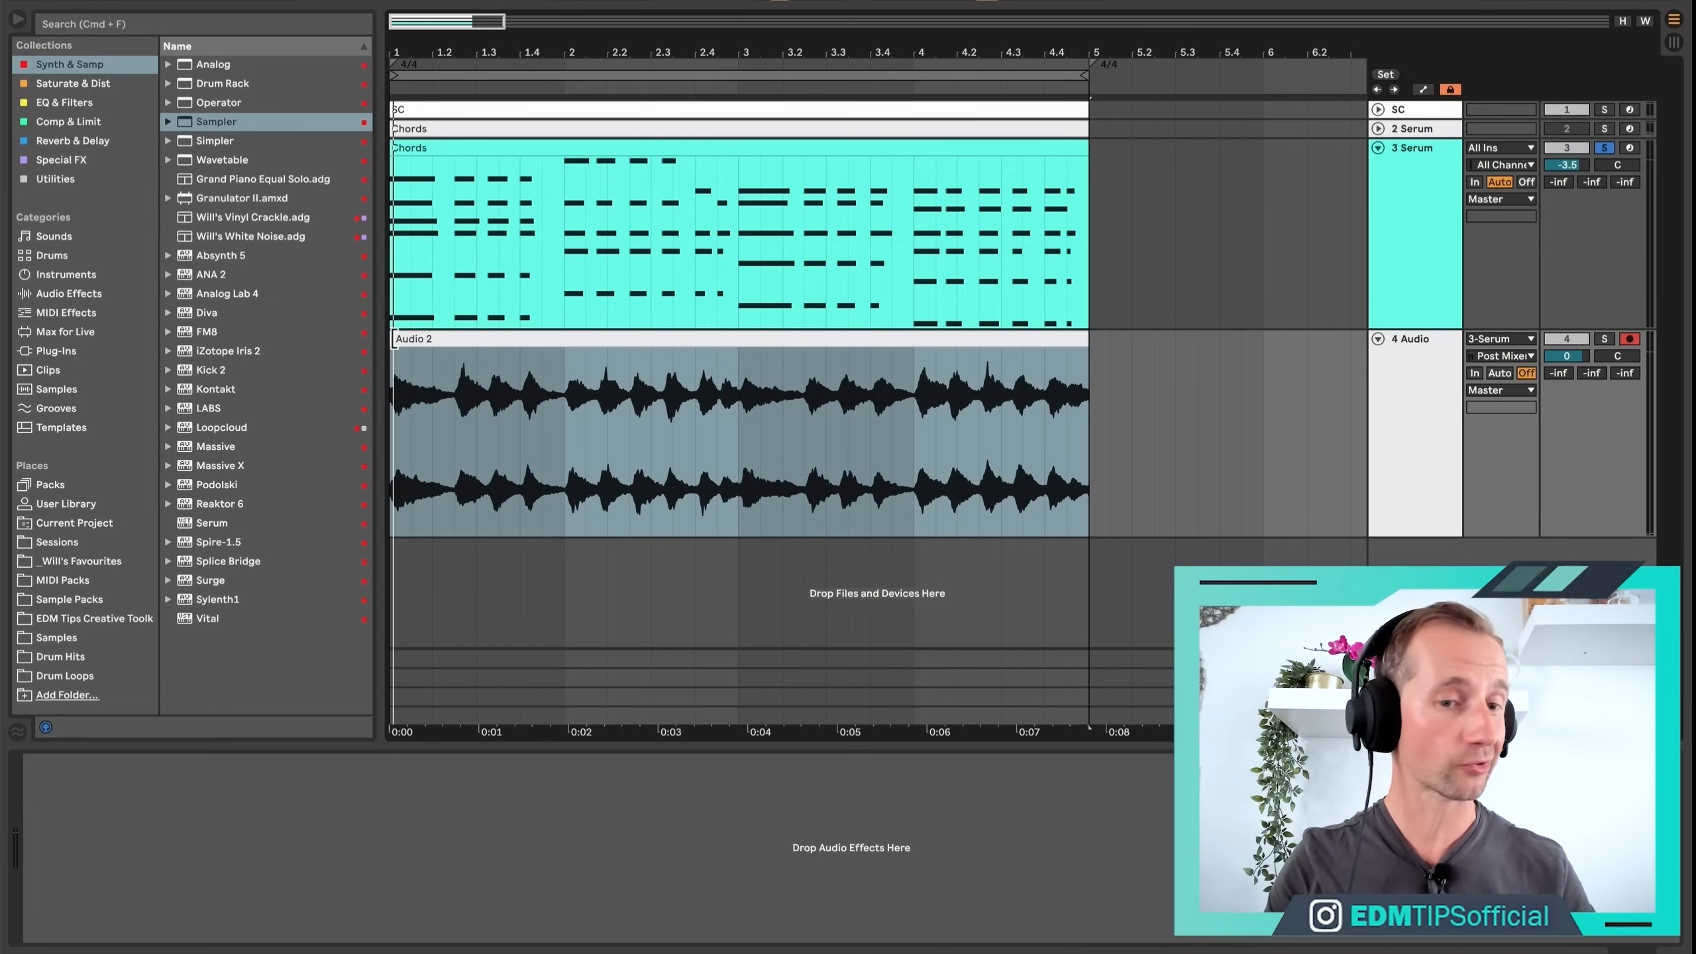
Solo the 4 Audio track and play back the recorded chord clip on its own.
{"action": "left_click", "coordinate": [393, 337]}
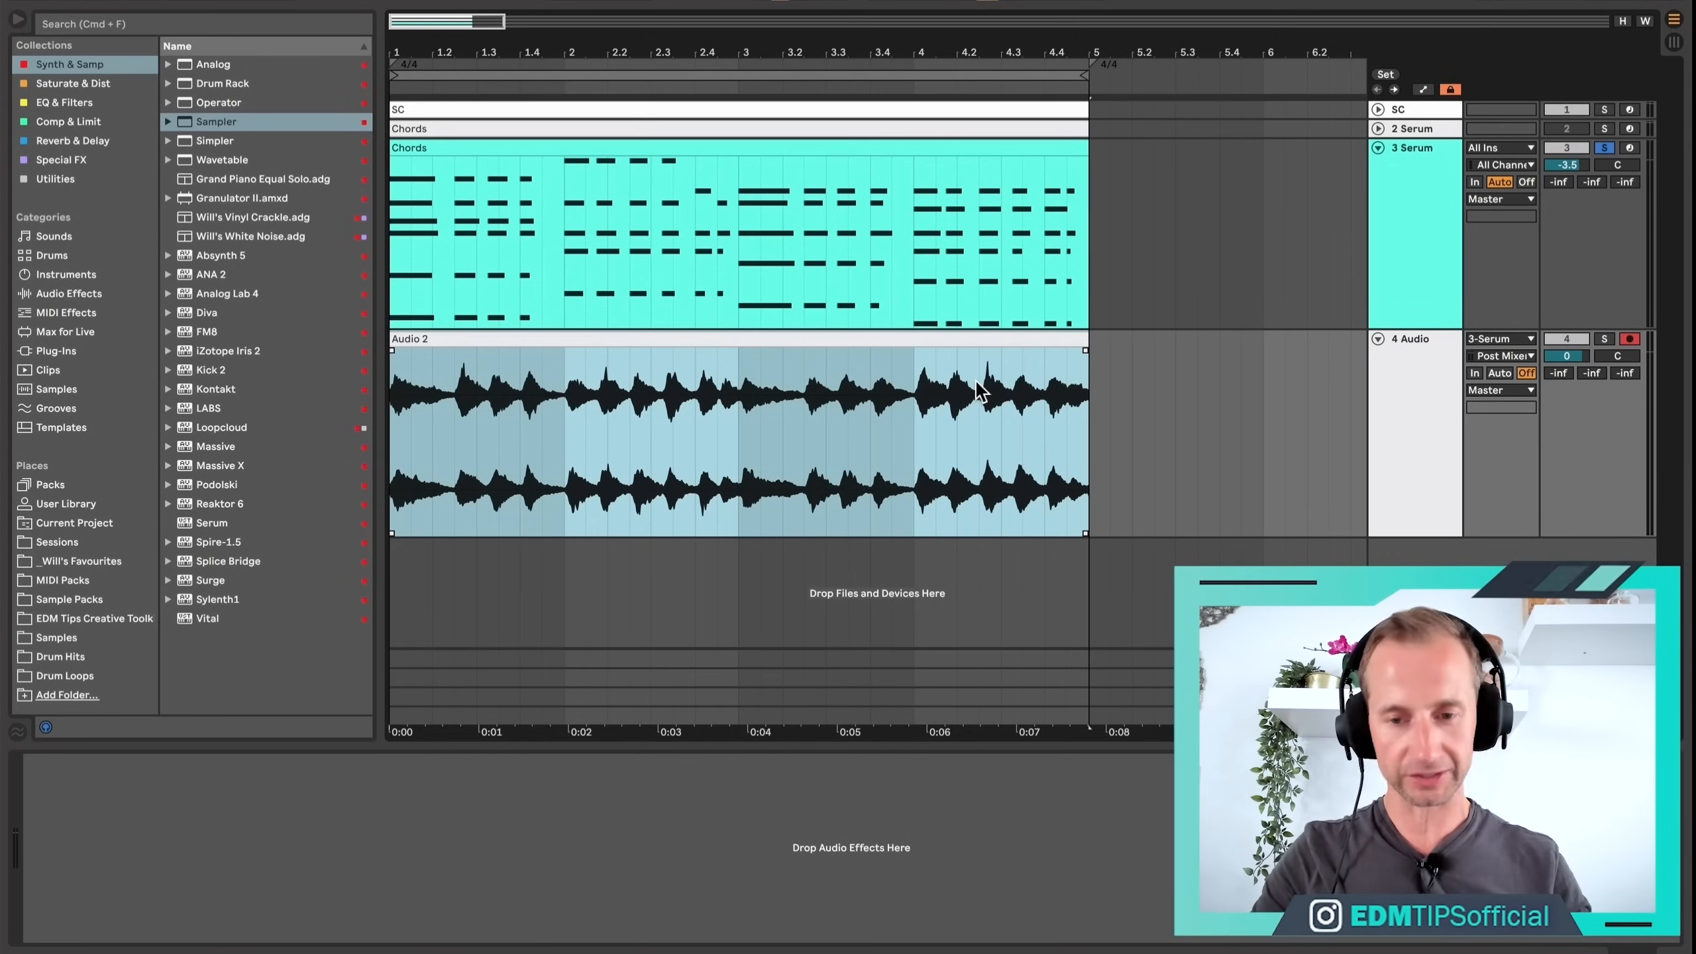
{"action": "left_click", "coordinate": [1606, 339]}
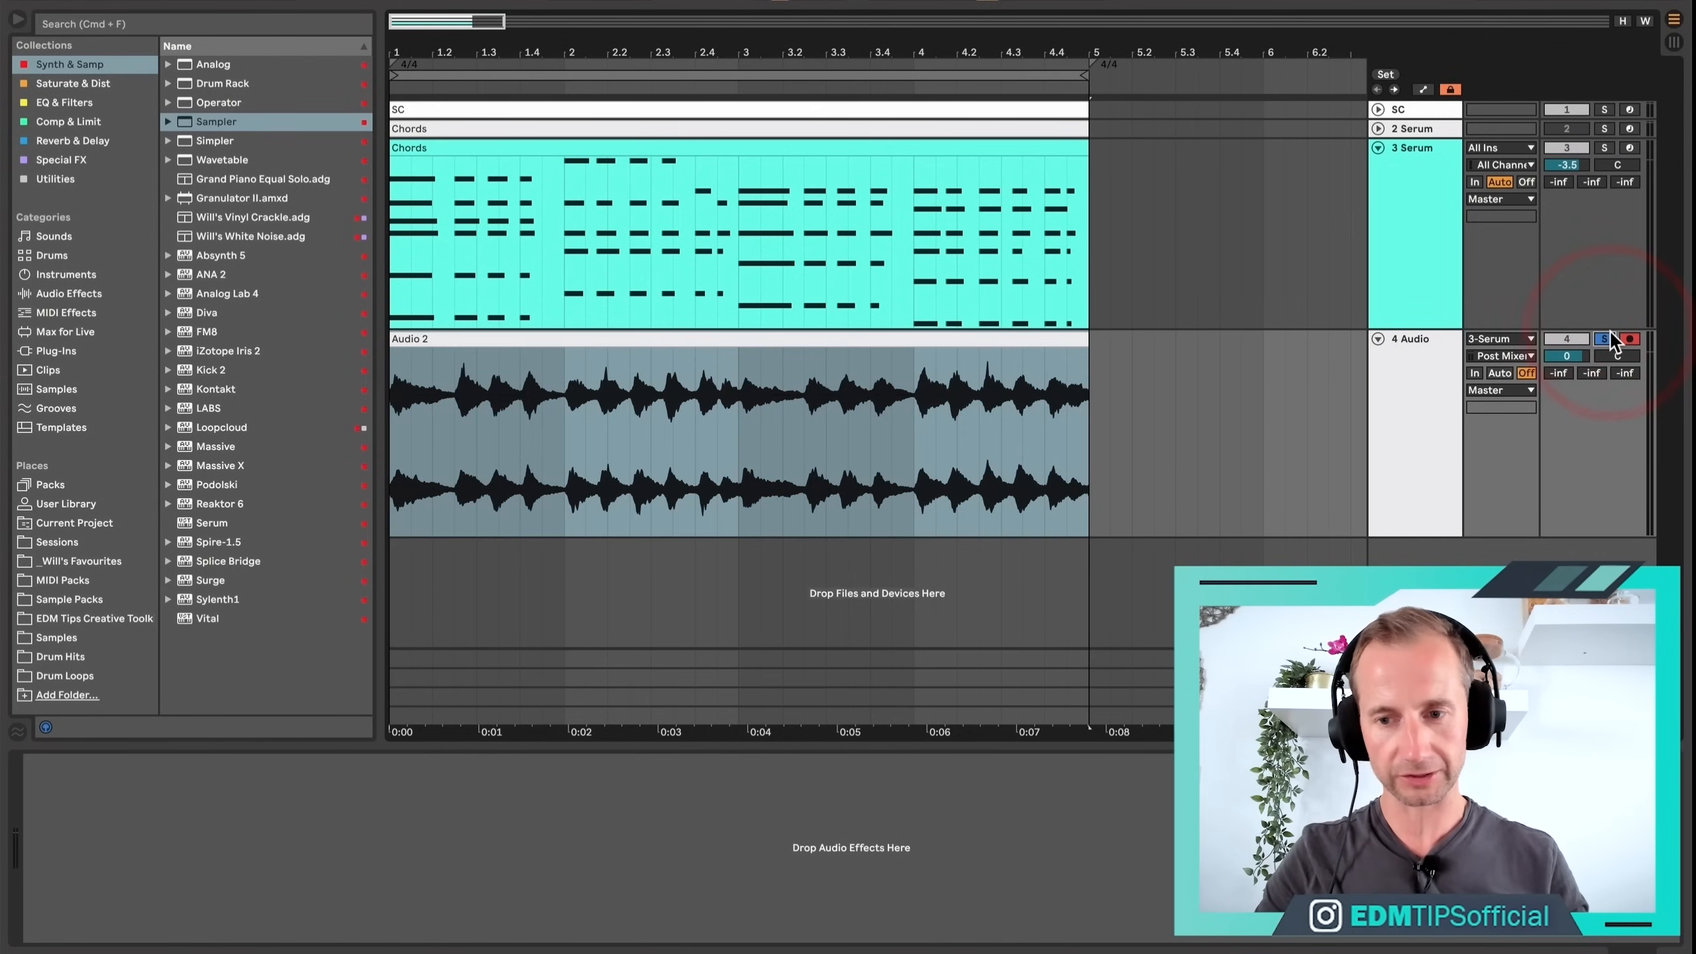
{"action": "key", "text": "space"}
Set the recorded audio clip's warp mode to Complex Pro, transpose it to -12 semitones and play it back.
{"action": "double_click", "coordinate": [733, 340]}
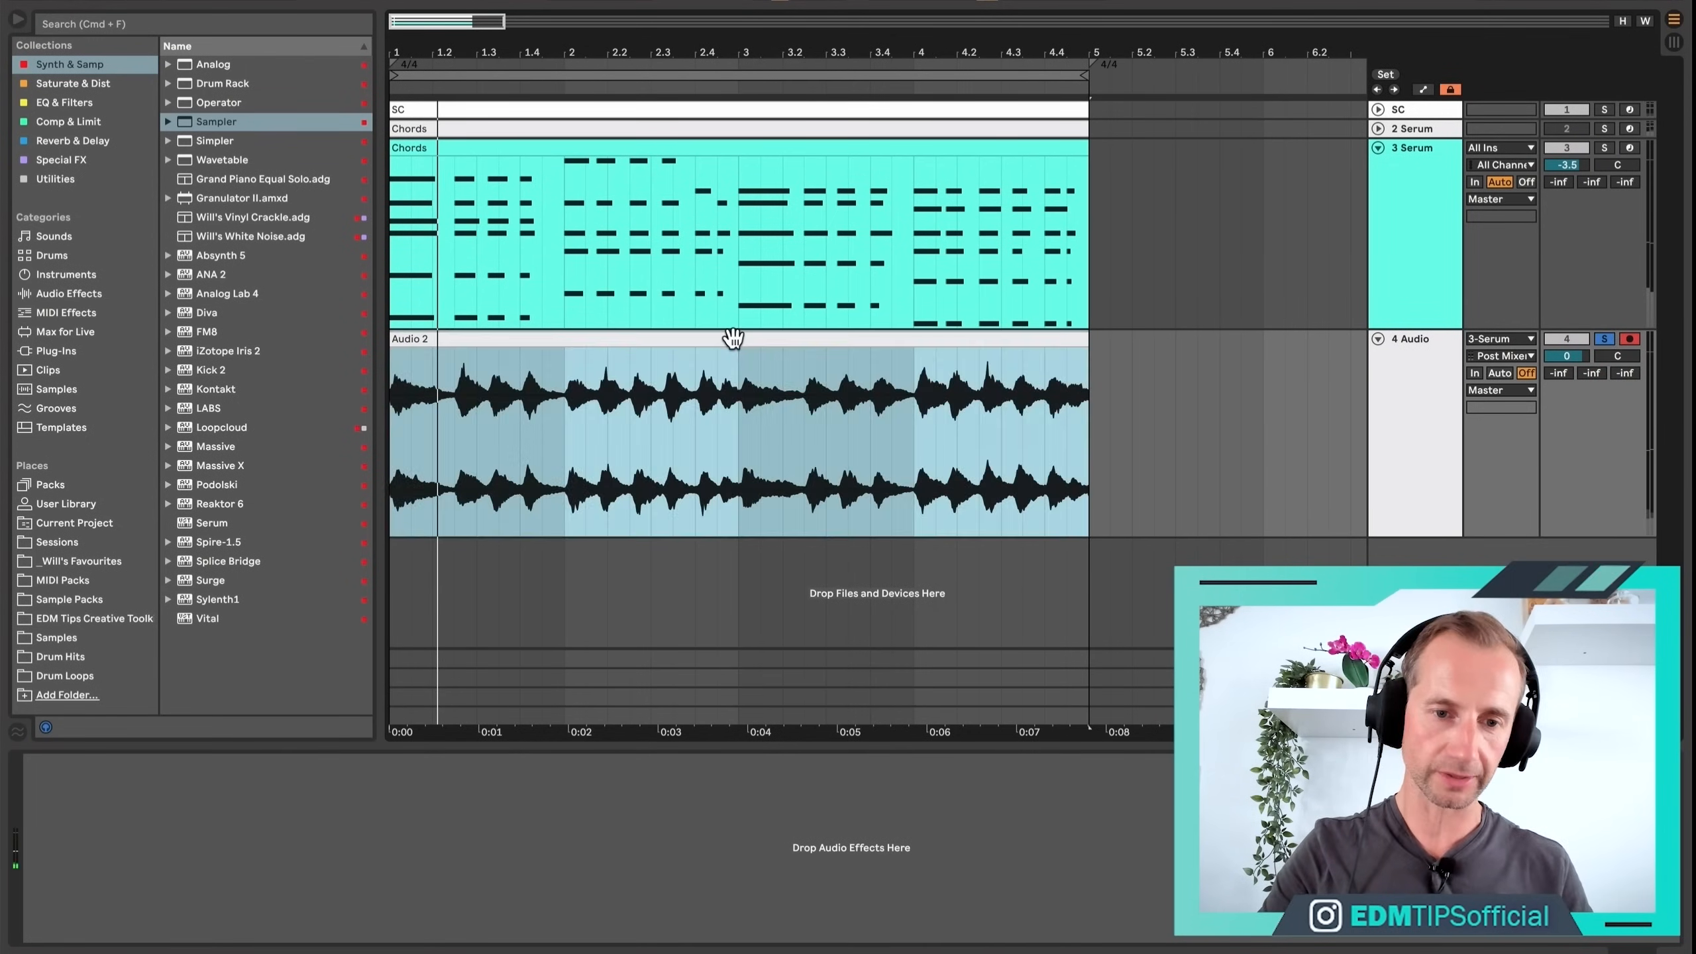
{"action": "left_click", "coordinate": [224, 175]}
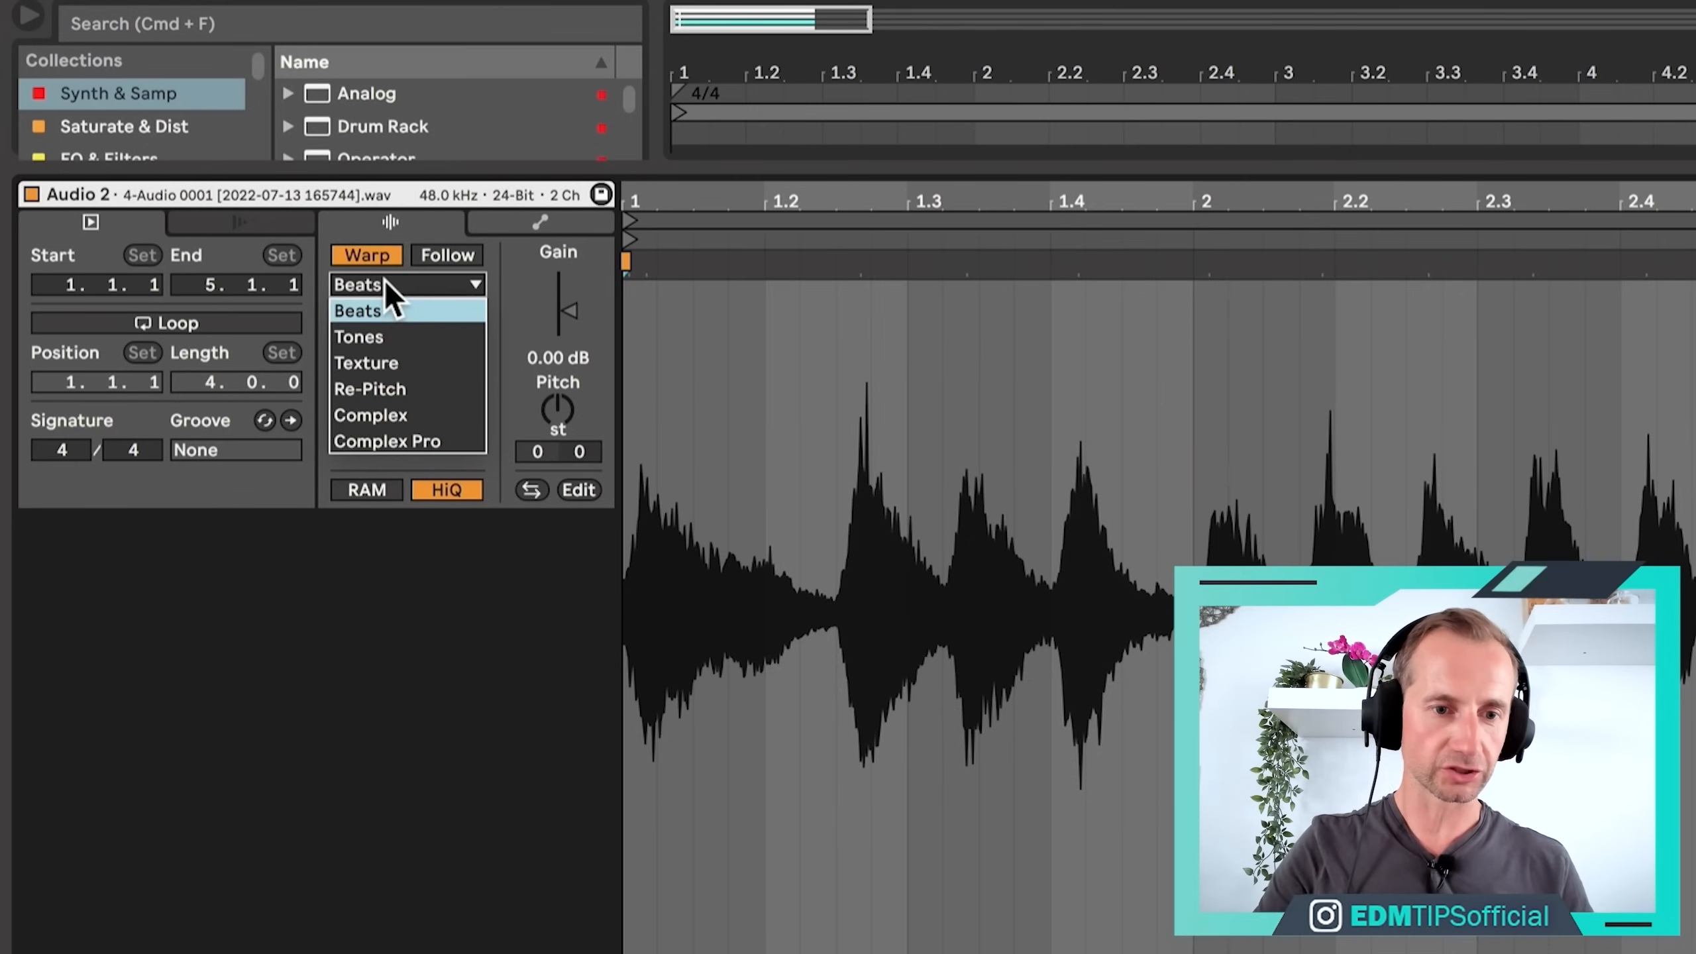
{"action": "left_click", "coordinate": [438, 440]}
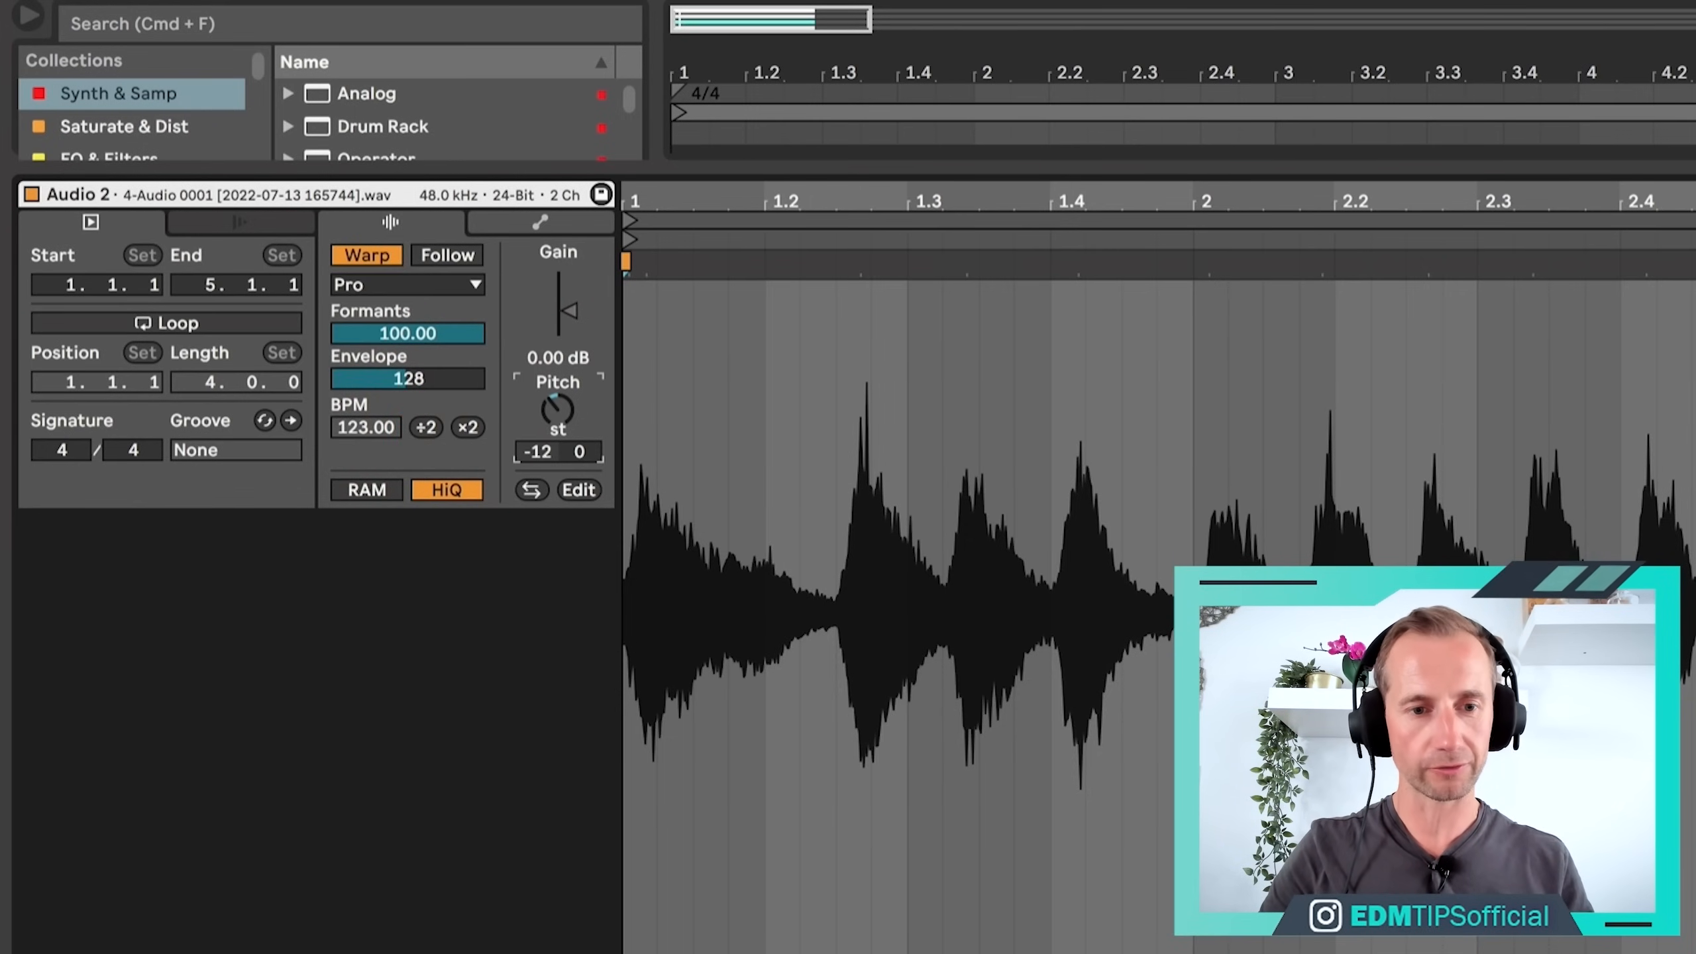
{"action": "key", "text": "space"}
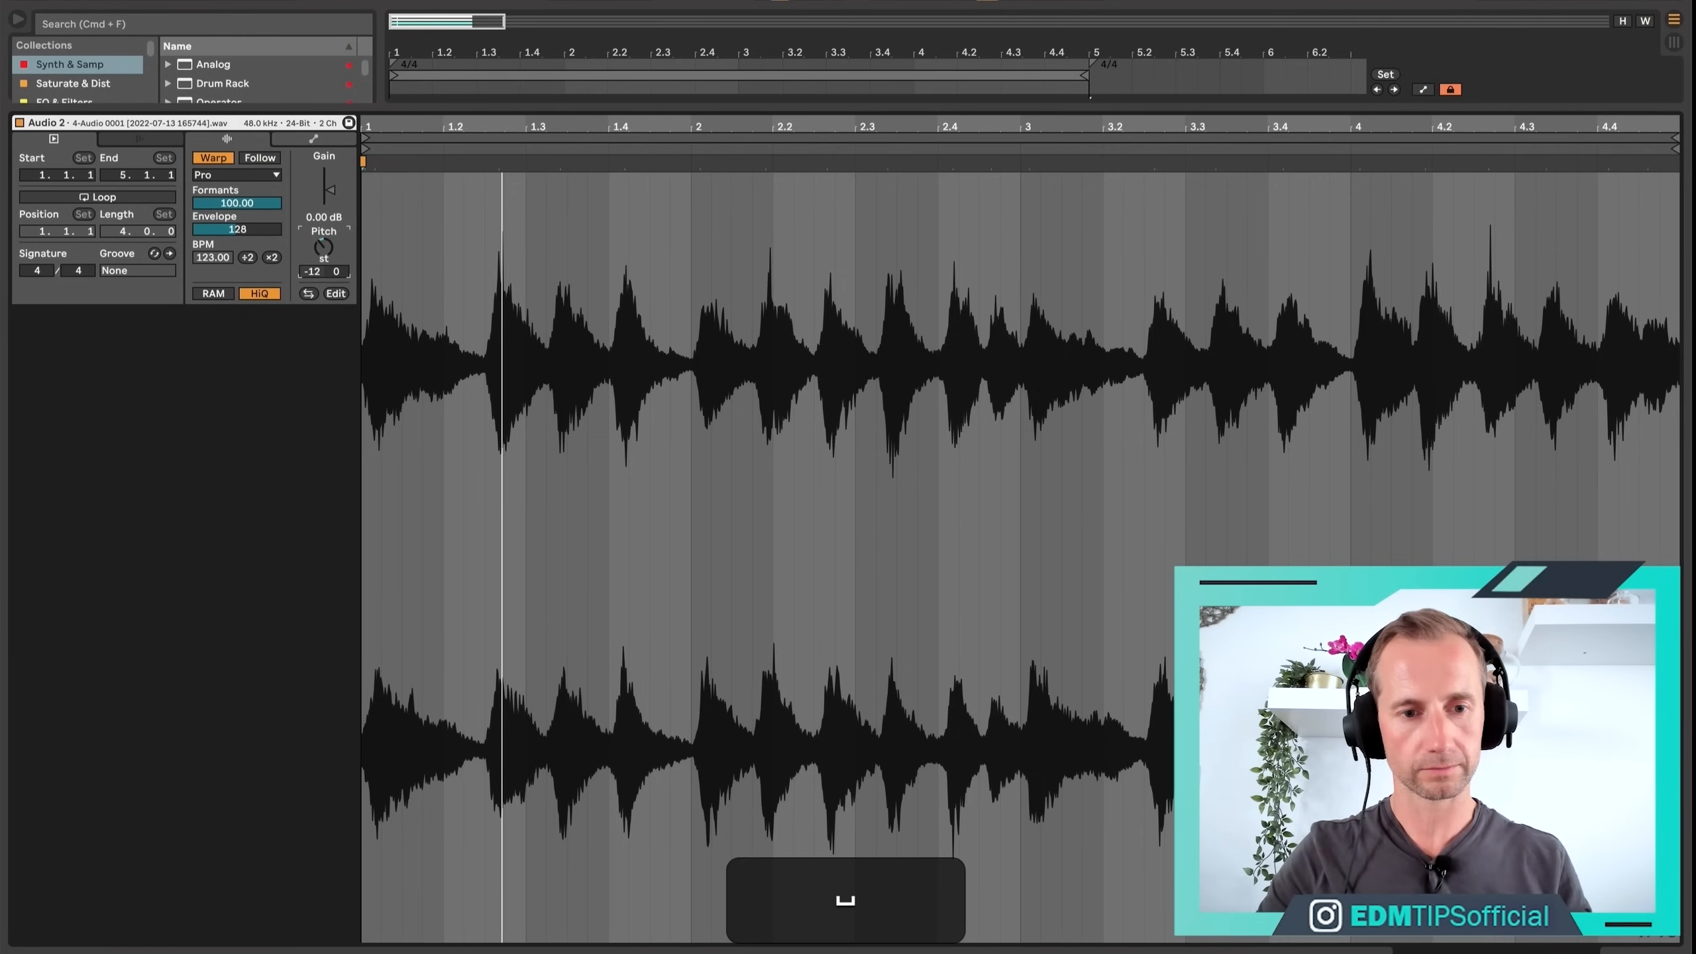
{"action": "key", "text": "space"}
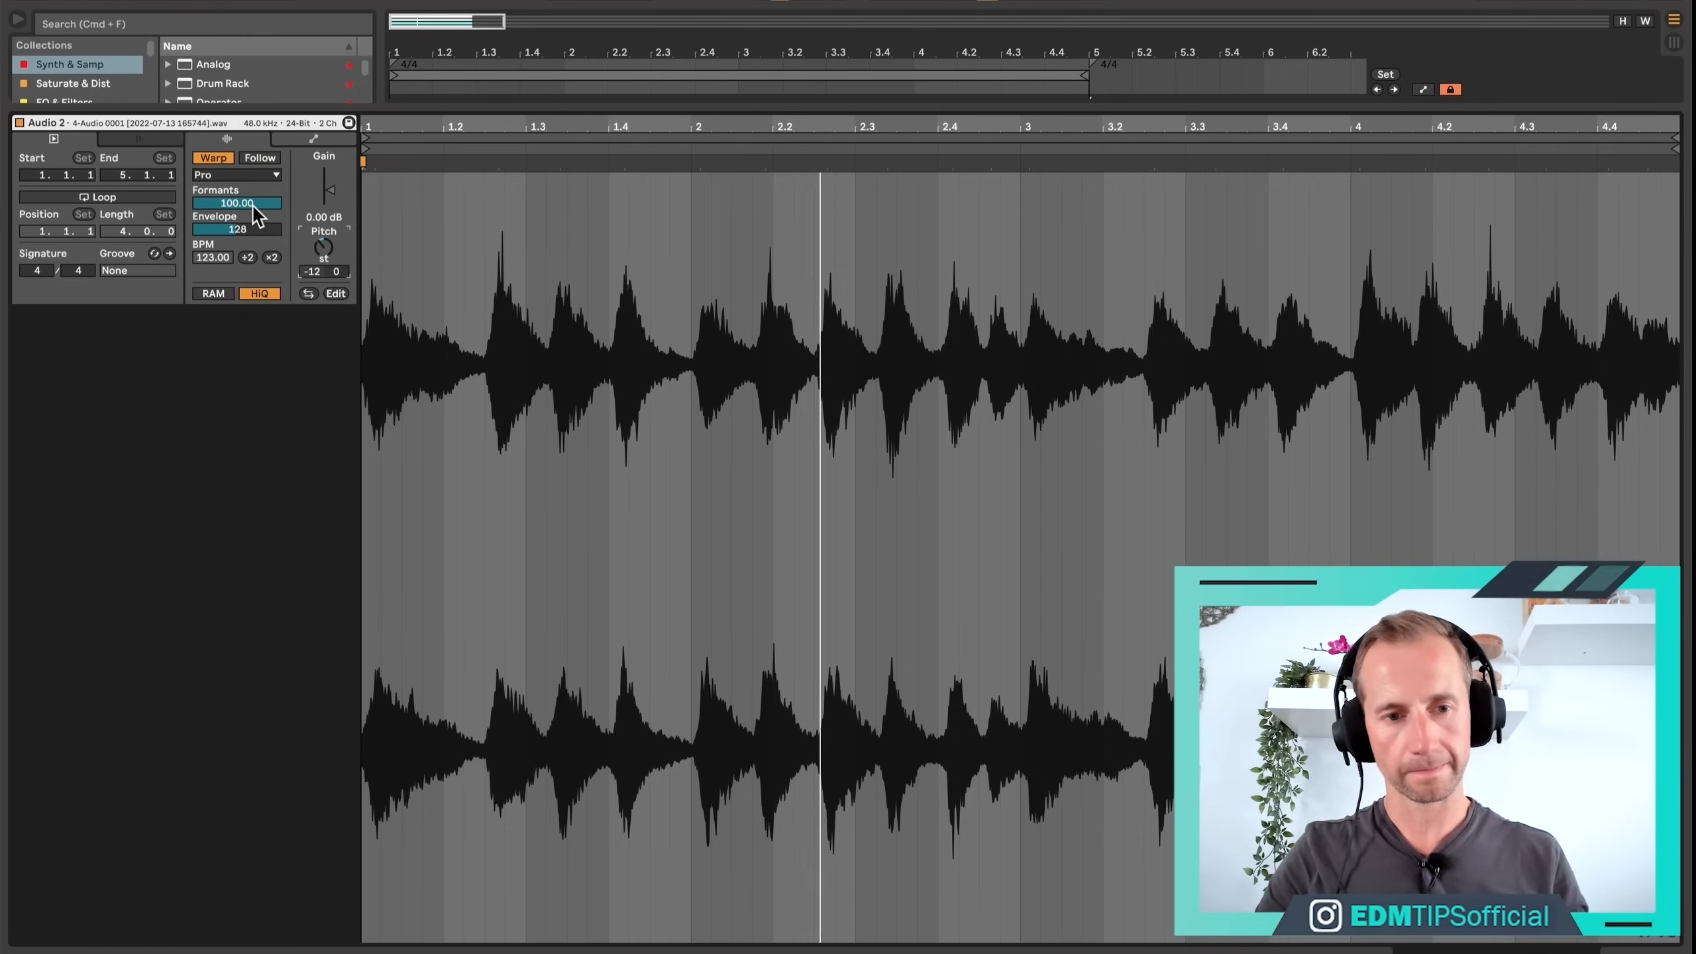
Lower the clip's Formants to 64.06, play it back and return to the device view.
{"action": "key", "text": "space"}
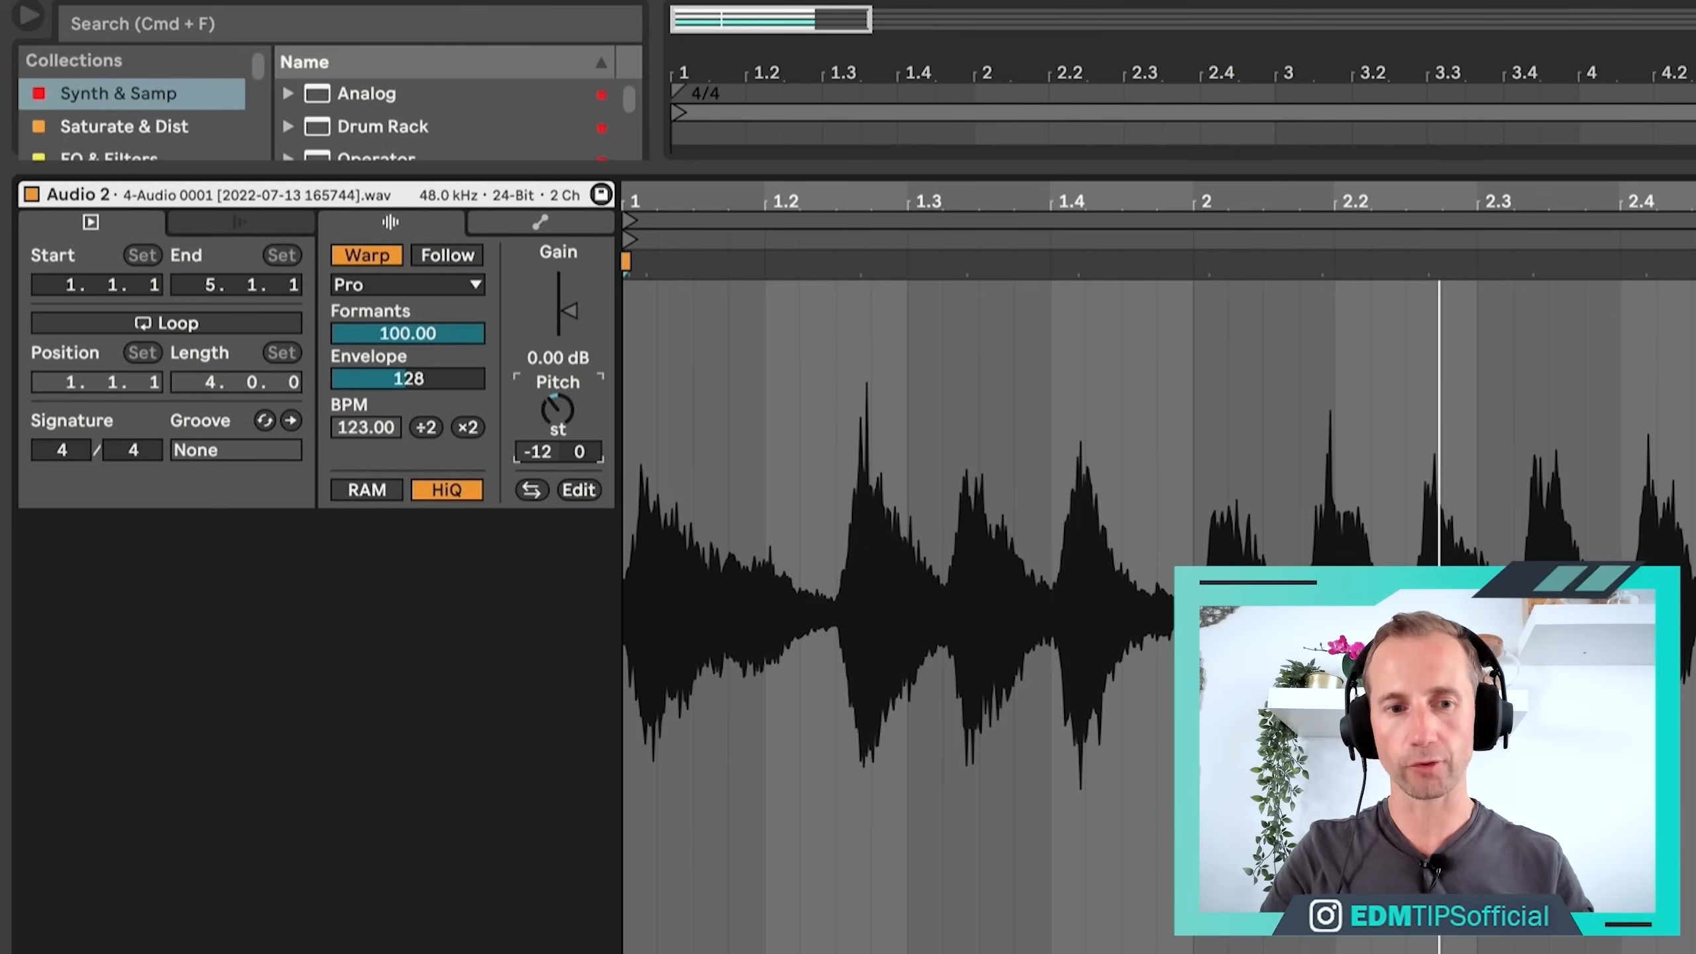
{"action": "left_click_drag", "start_coordinate": [252, 205], "coordinate": [252, 227]}
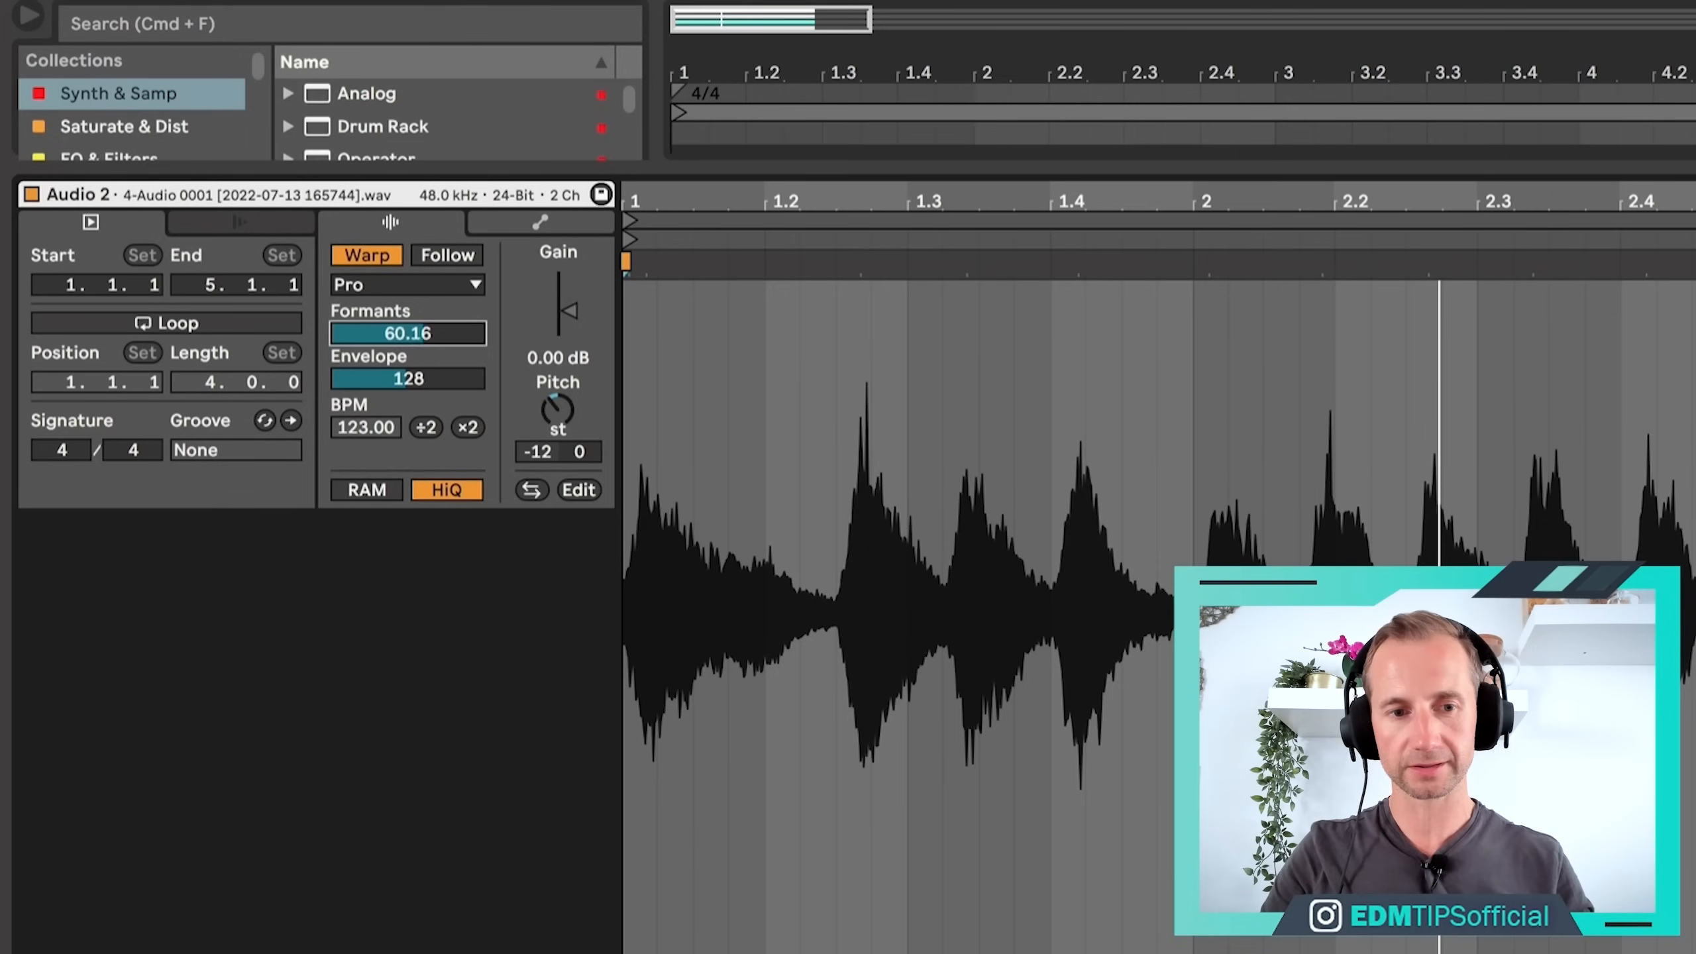
{"action": "left_click_drag", "start_coordinate": [408, 332], "coordinate": [407, 388]}
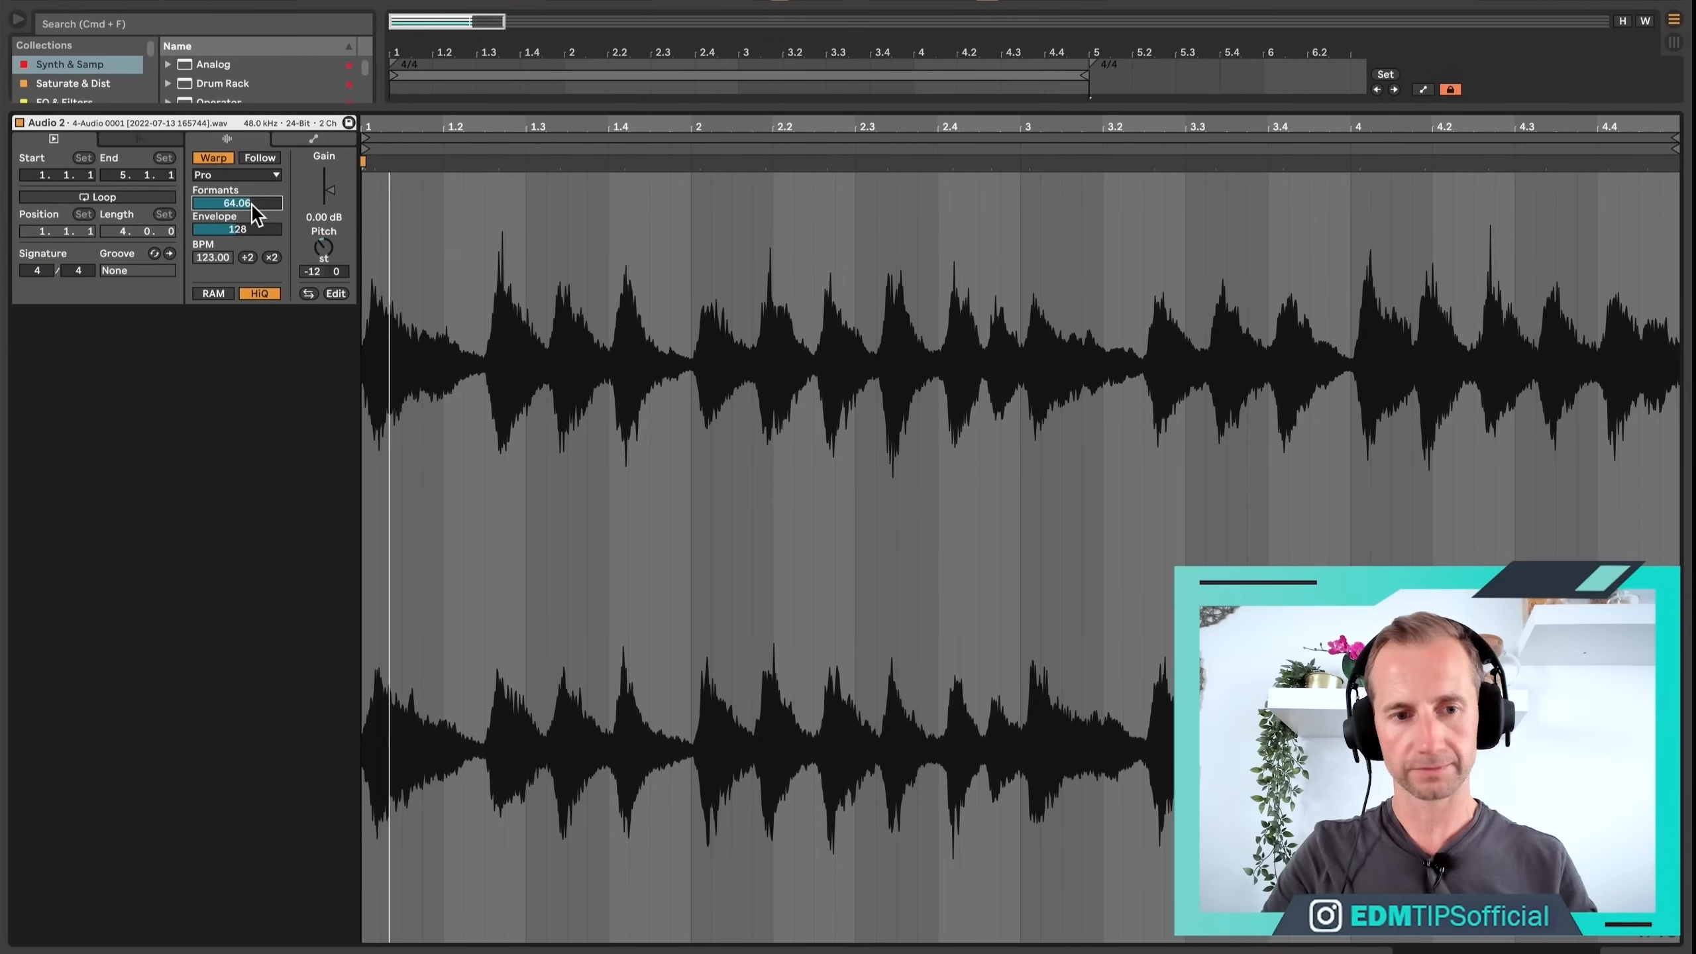
{"action": "key", "text": "space"}
{"action": "key", "text": "shift+Tab"}
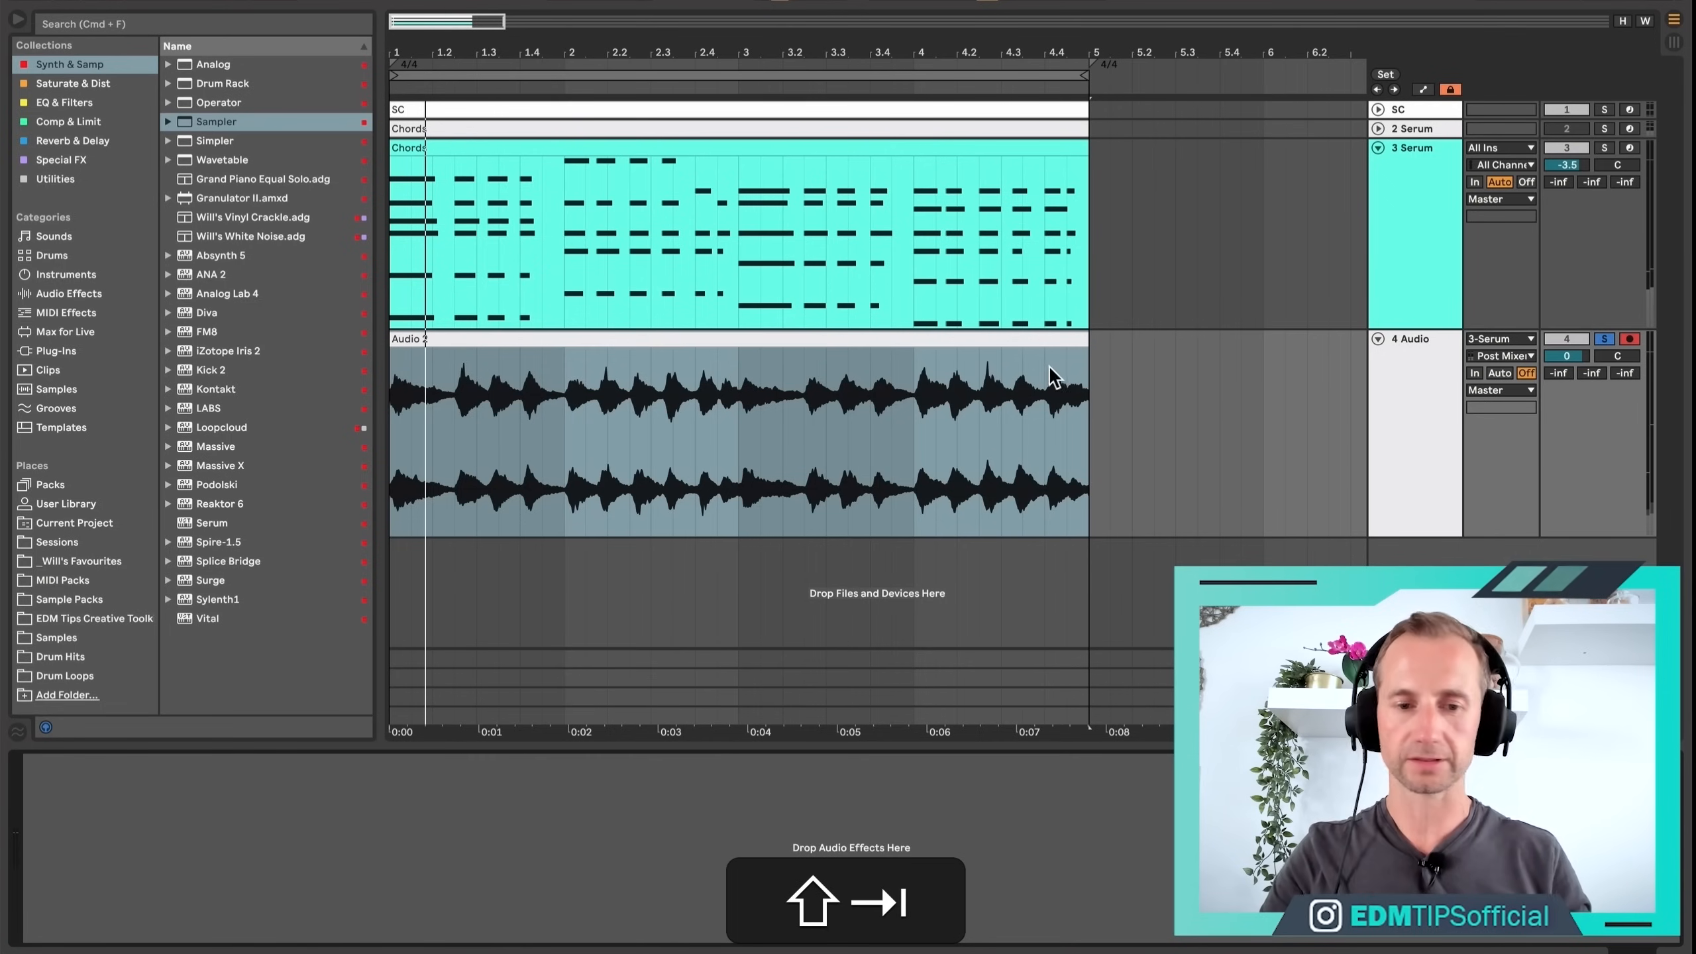
Unsolo the 4 Audio track and raise its volume from silence to about -9.4 dB during playback with the other tracks.
{"action": "left_click", "coordinate": [1606, 339]}
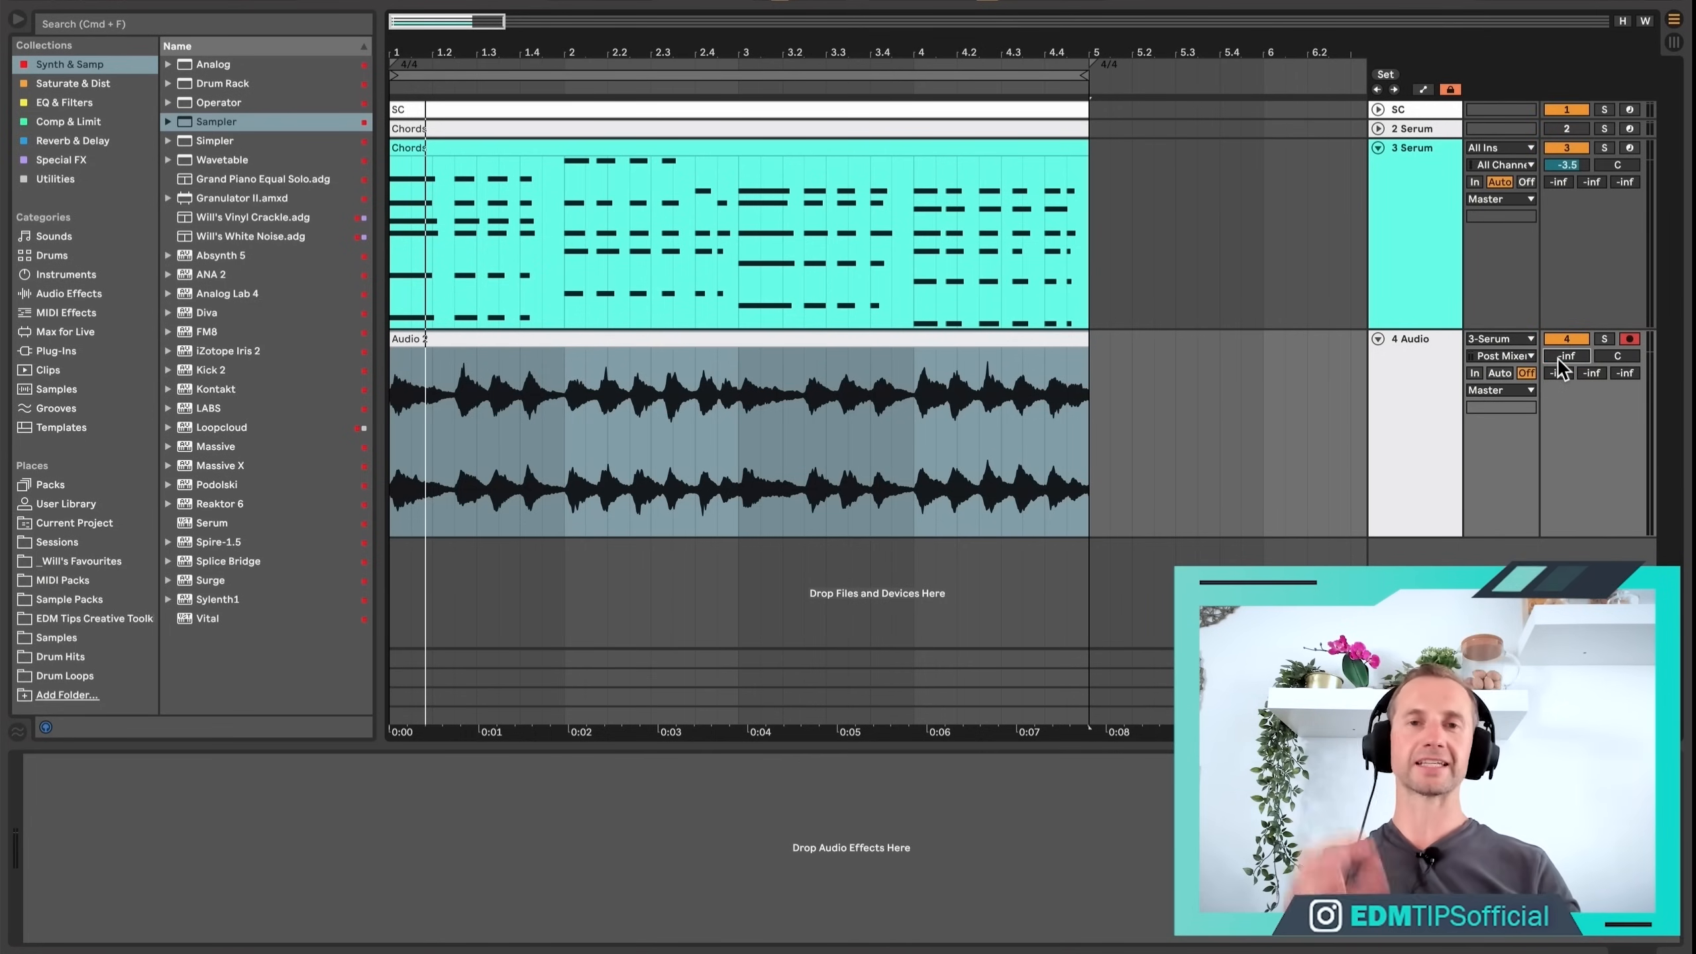
{"action": "key", "text": "space"}
{"action": "left_click_drag", "start_coordinate": [1559, 359], "coordinate": [1559, 327]}
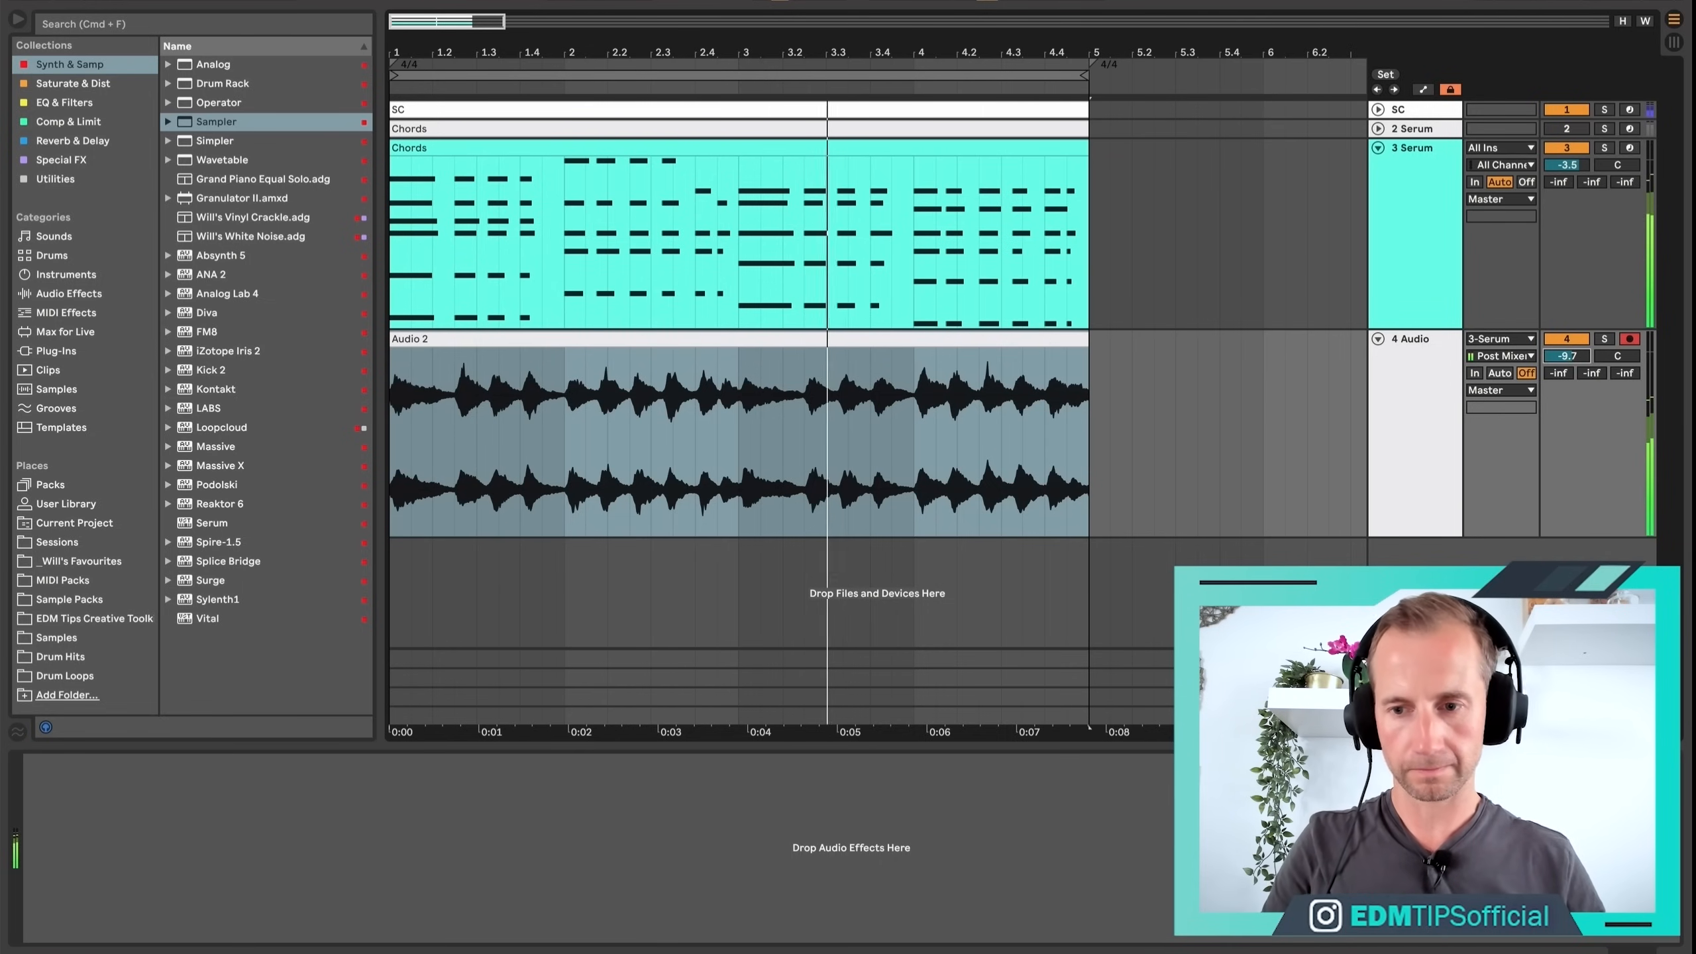
Mute and unmute the 4 Audio track during playback to compare the chords with and without it.
{"action": "left_click", "coordinate": [1574, 342]}
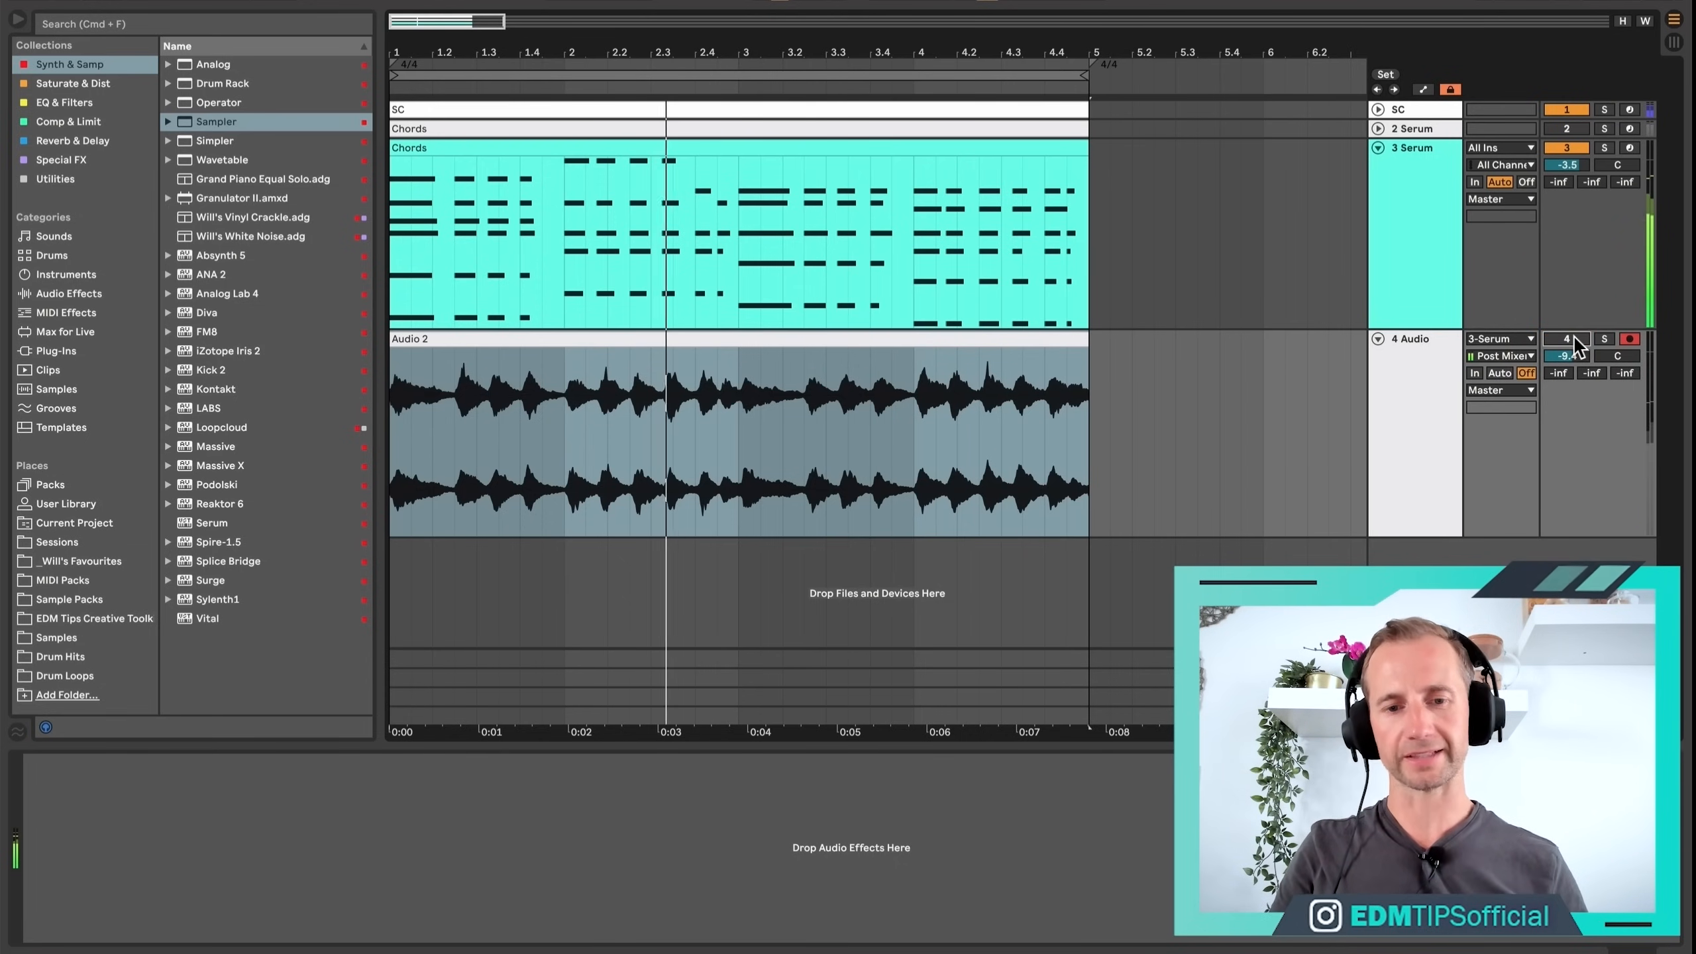
{"action": "left_click", "coordinate": [1566, 339]}
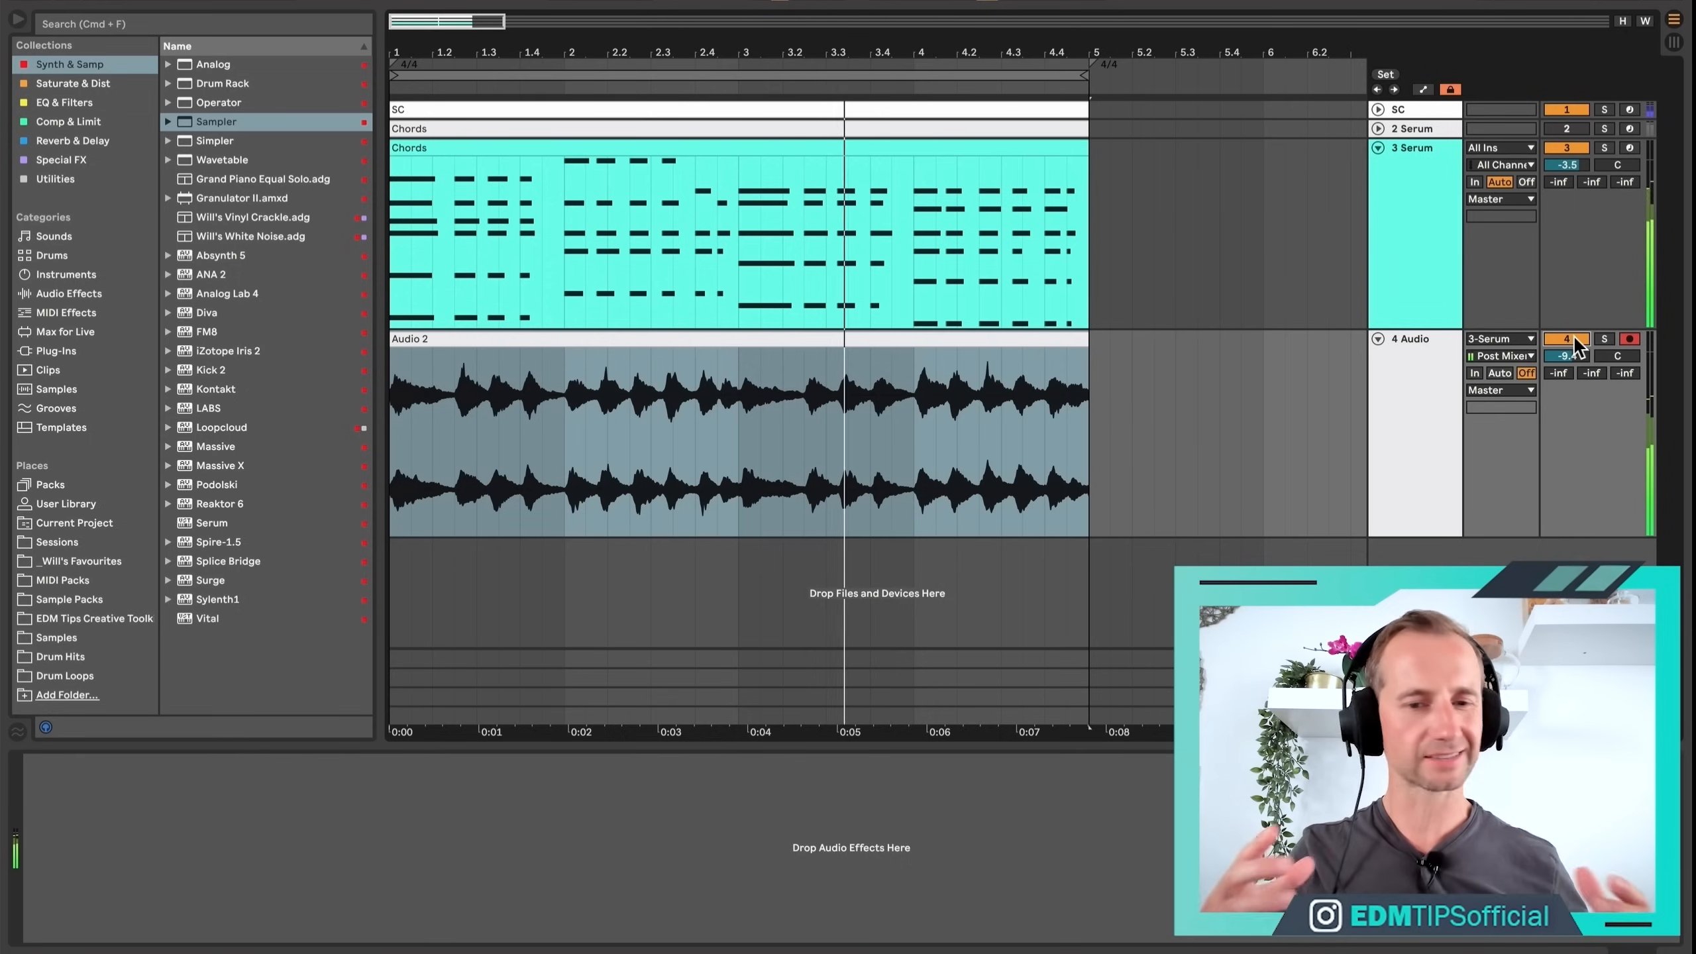
{"action": "key", "text": "space"}
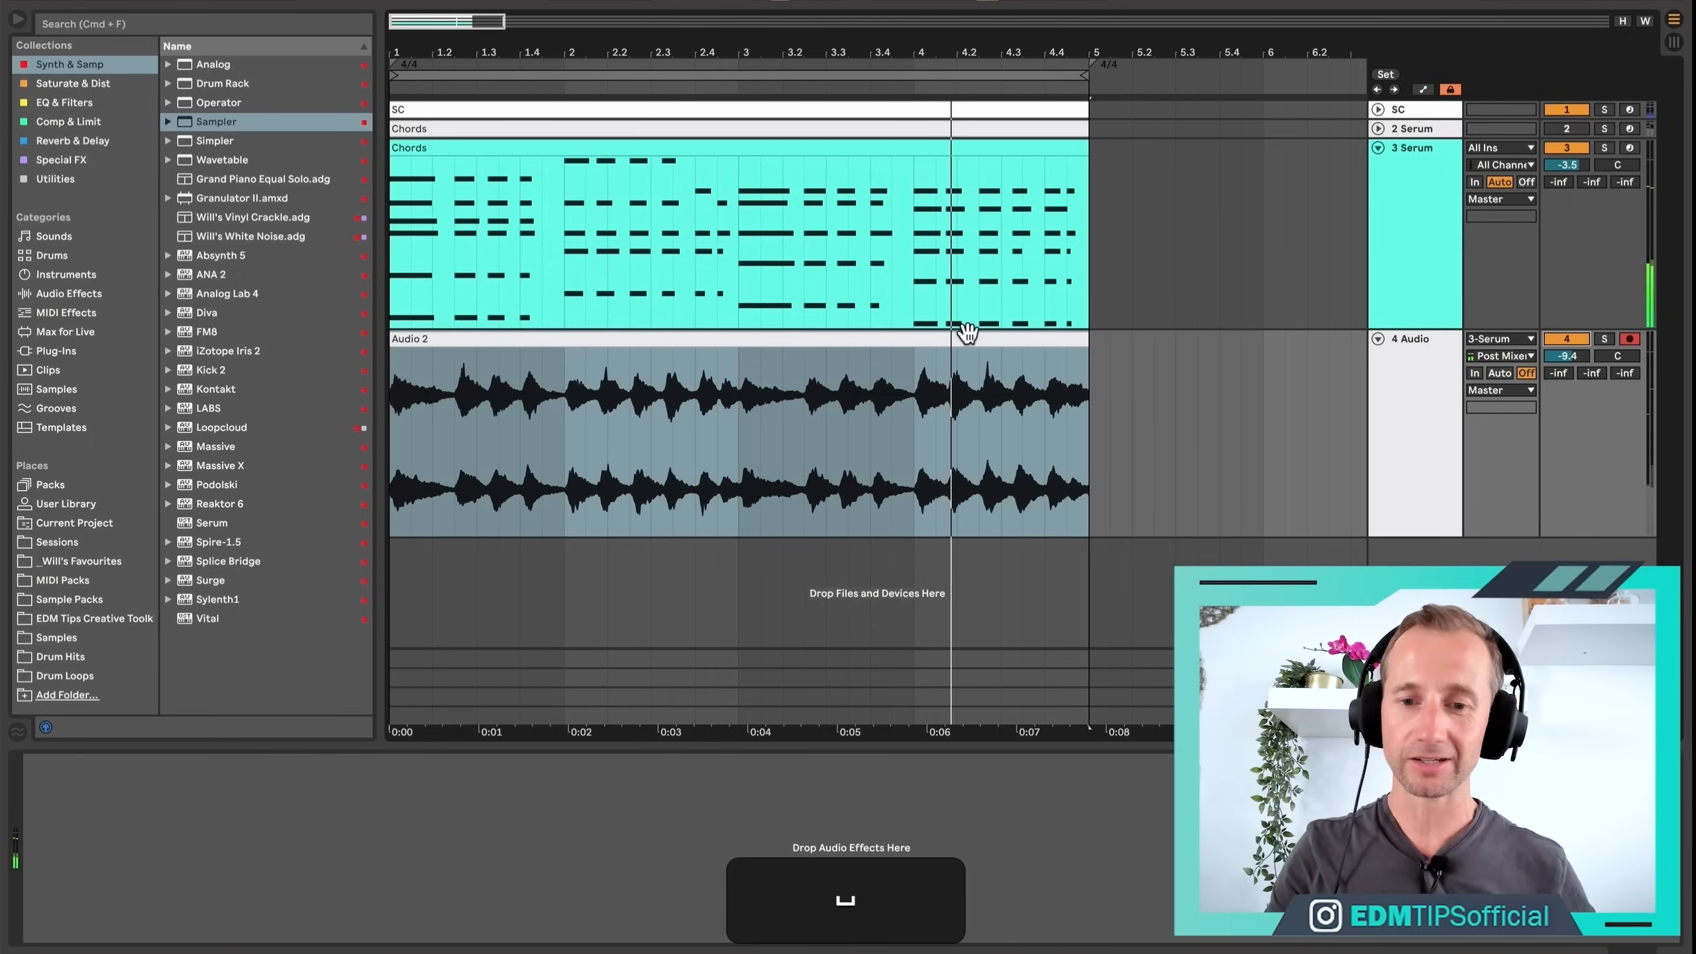
Transpose the Audio 2 clip to +12 semitones and adjust the 4 Audio volume to about 1.9 dB during playback.
{"action": "double_click", "coordinate": [968, 331]}
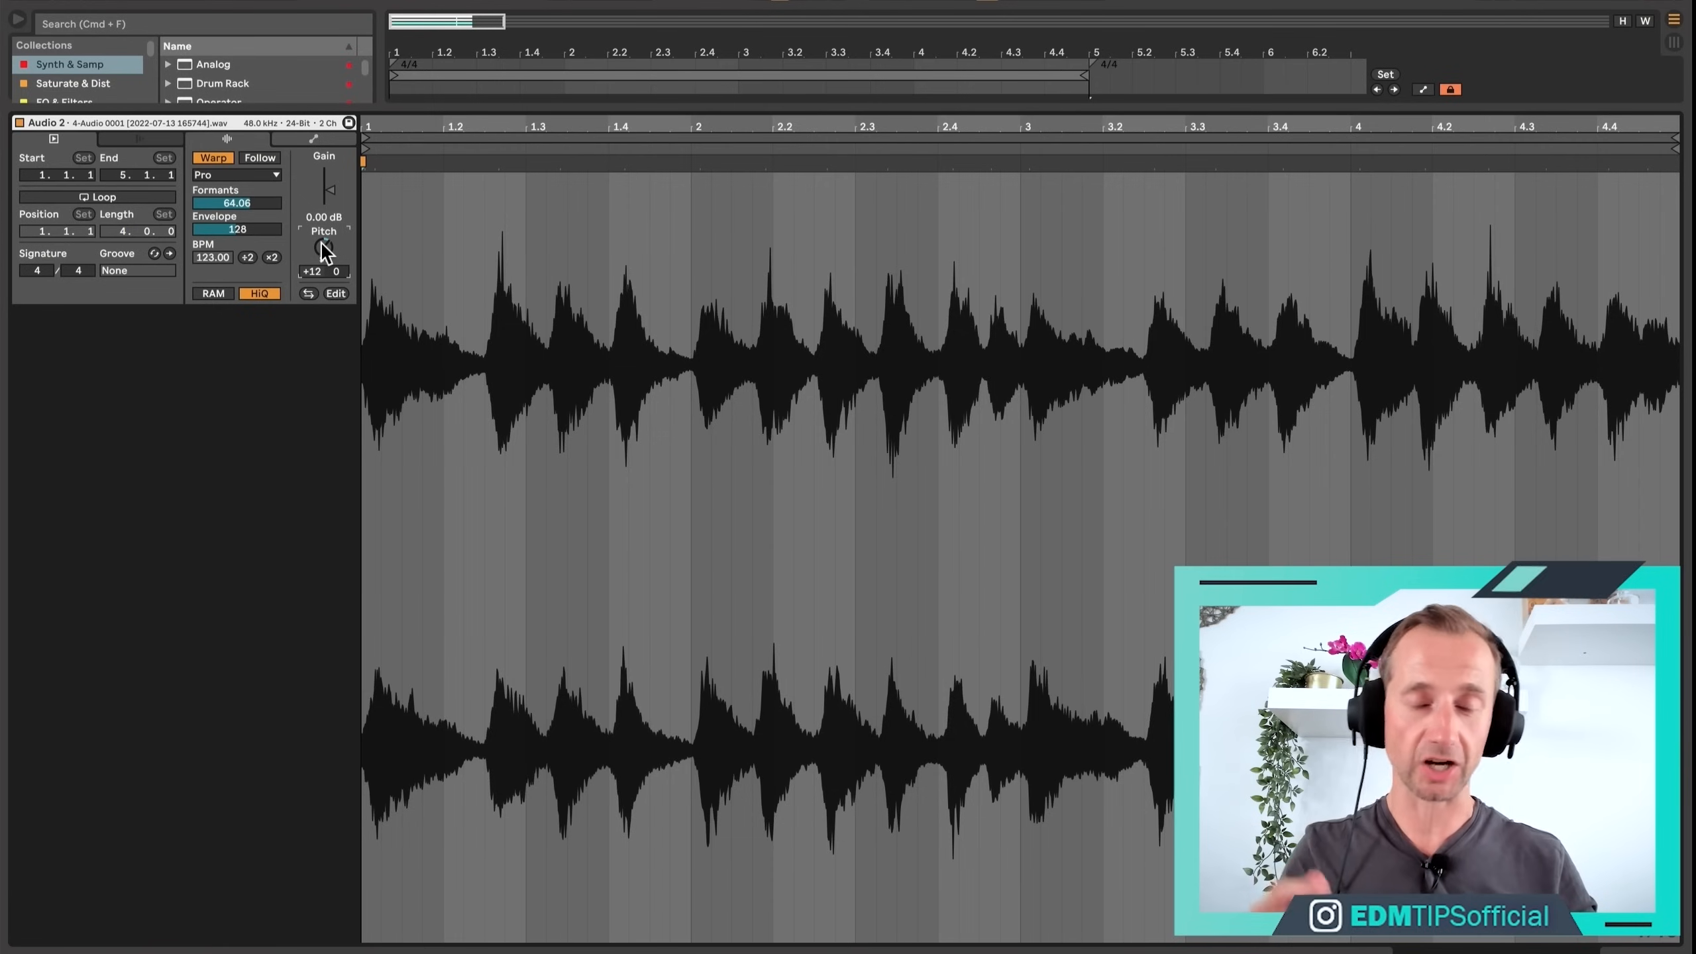
{"action": "key", "text": "space"}
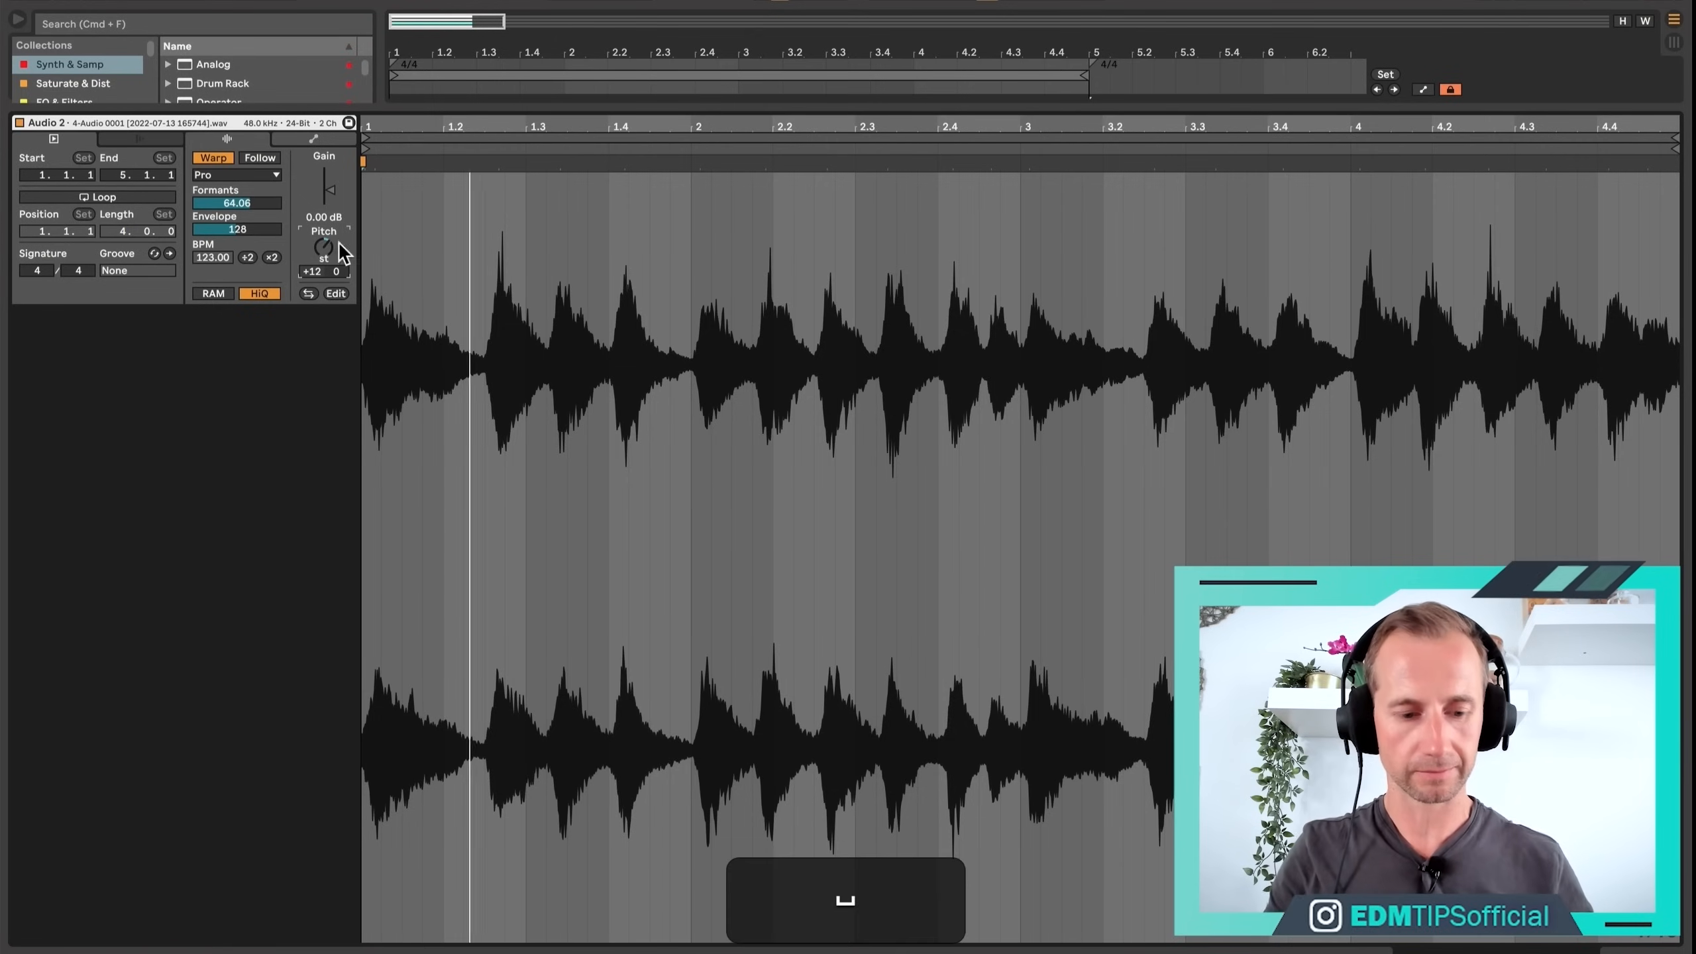
{"action": "key", "text": "shift+Tab"}
{"action": "left_click_drag", "start_coordinate": [1570, 357], "coordinate": [1567, 340]}
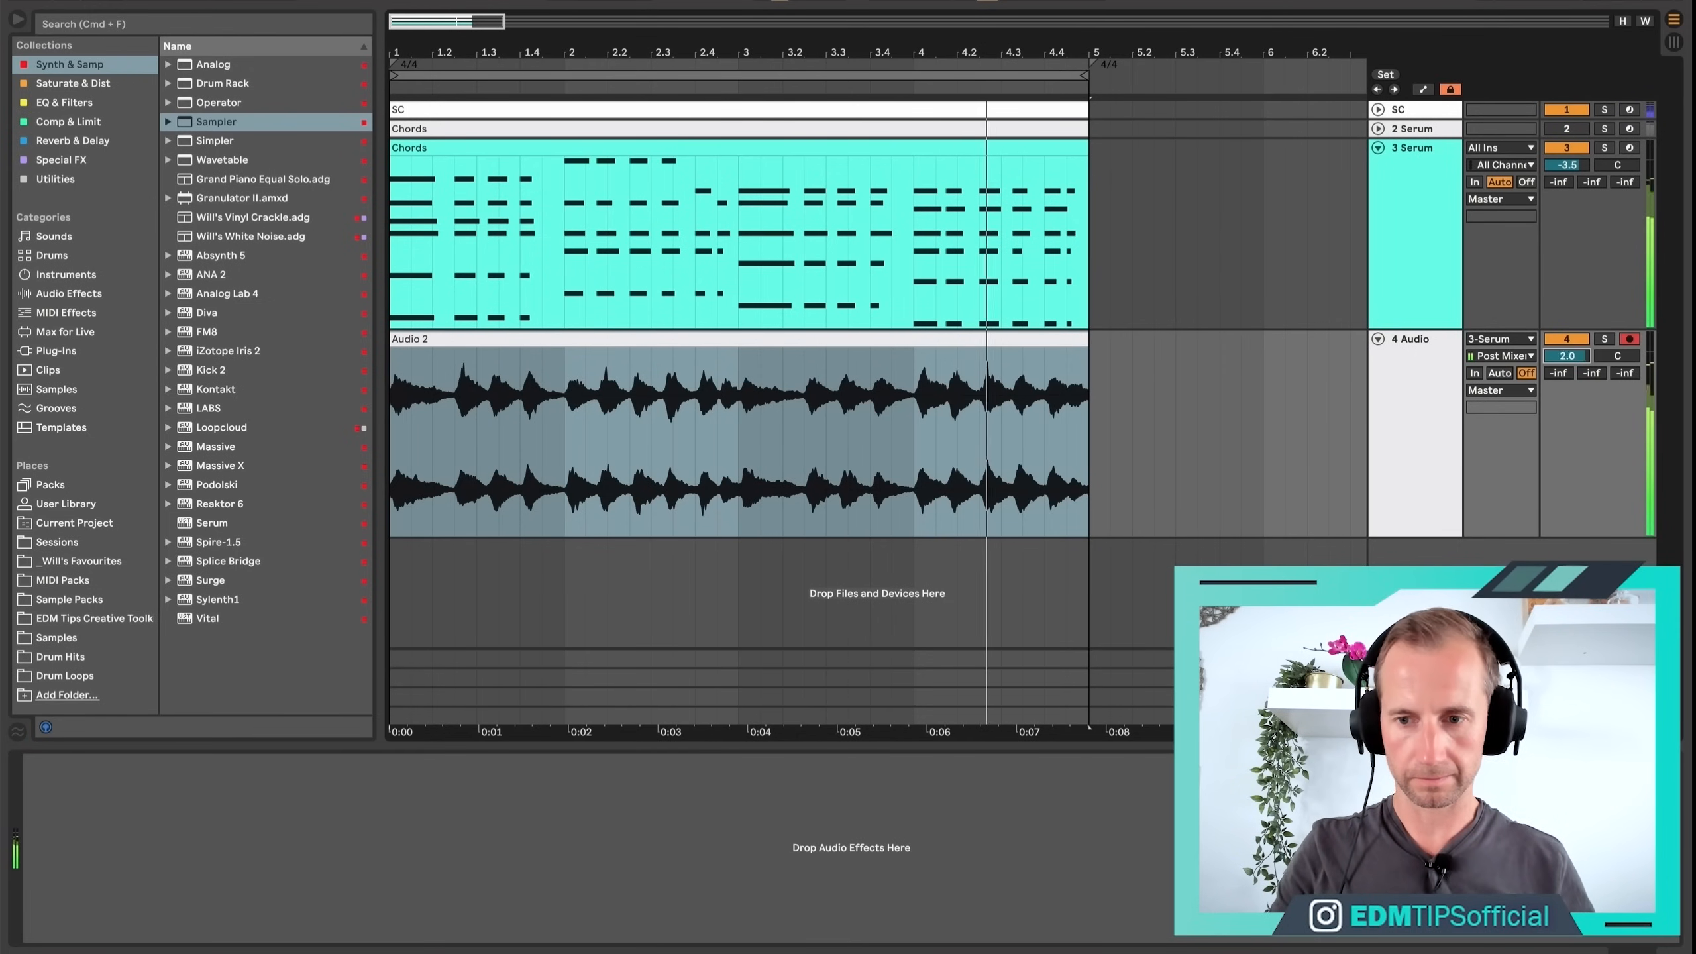
Add EQ Eight to the 4 Audio track and set its band 1 low-cut frequency to 563 Hz.
{"action": "left_click", "coordinate": [1420, 379]}
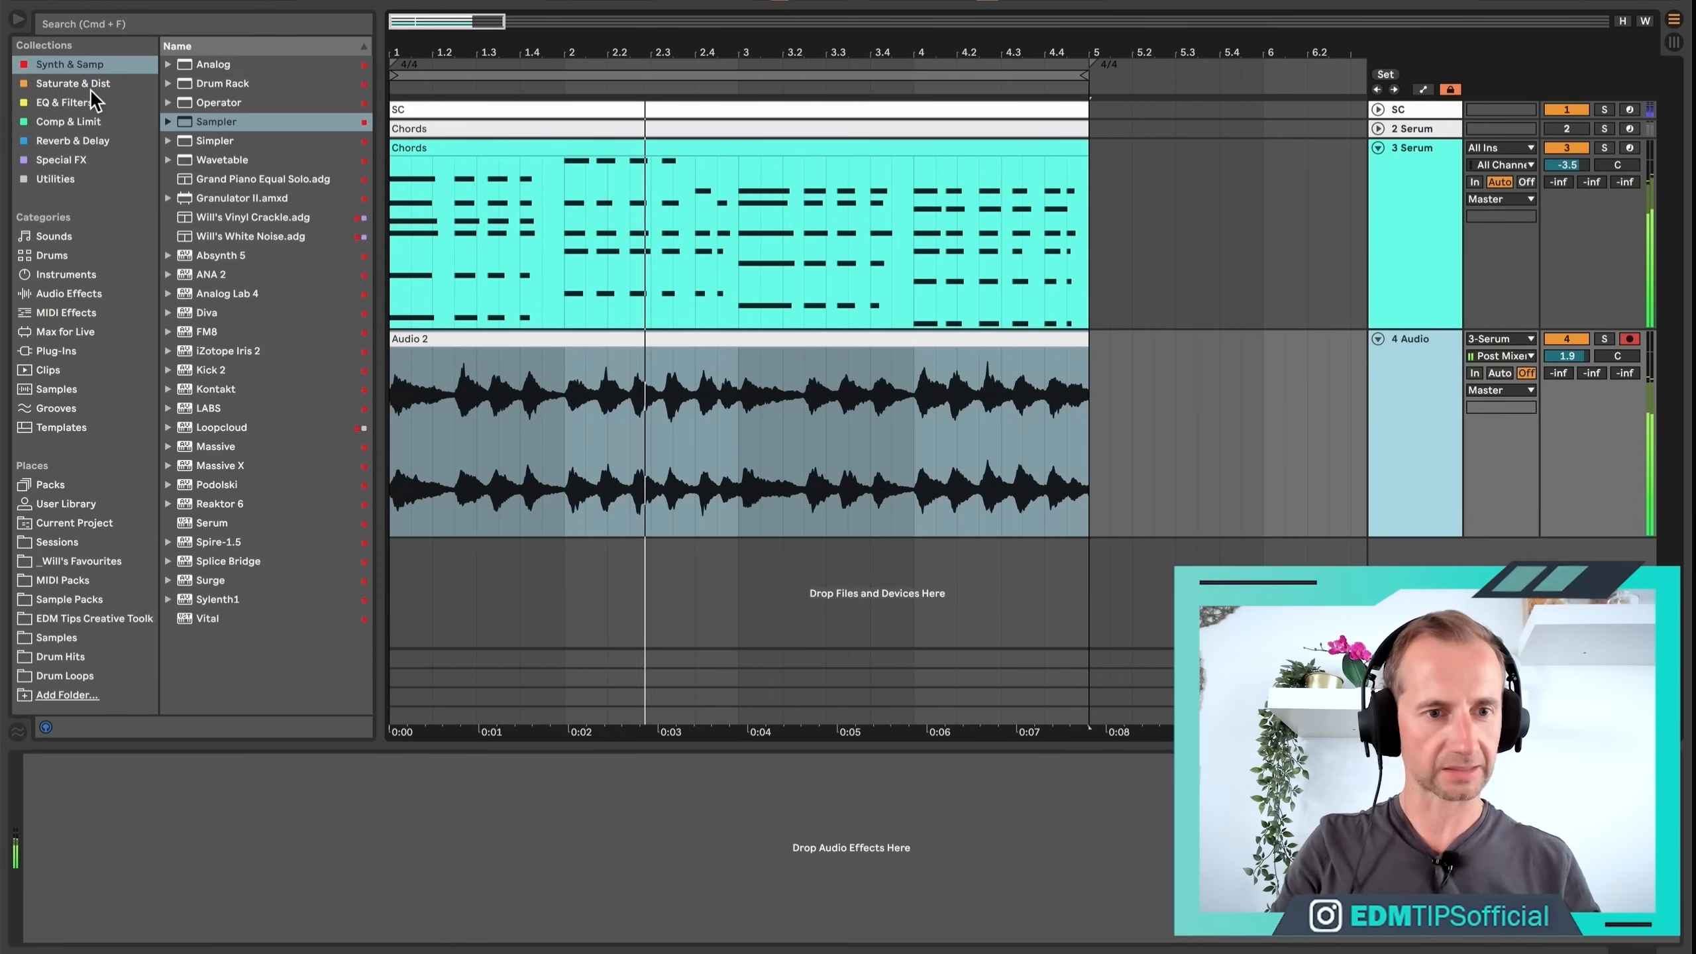
{"action": "left_click", "coordinate": [73, 102]}
{"action": "left_click_drag", "start_coordinate": [200, 65], "coordinate": [295, 836]}
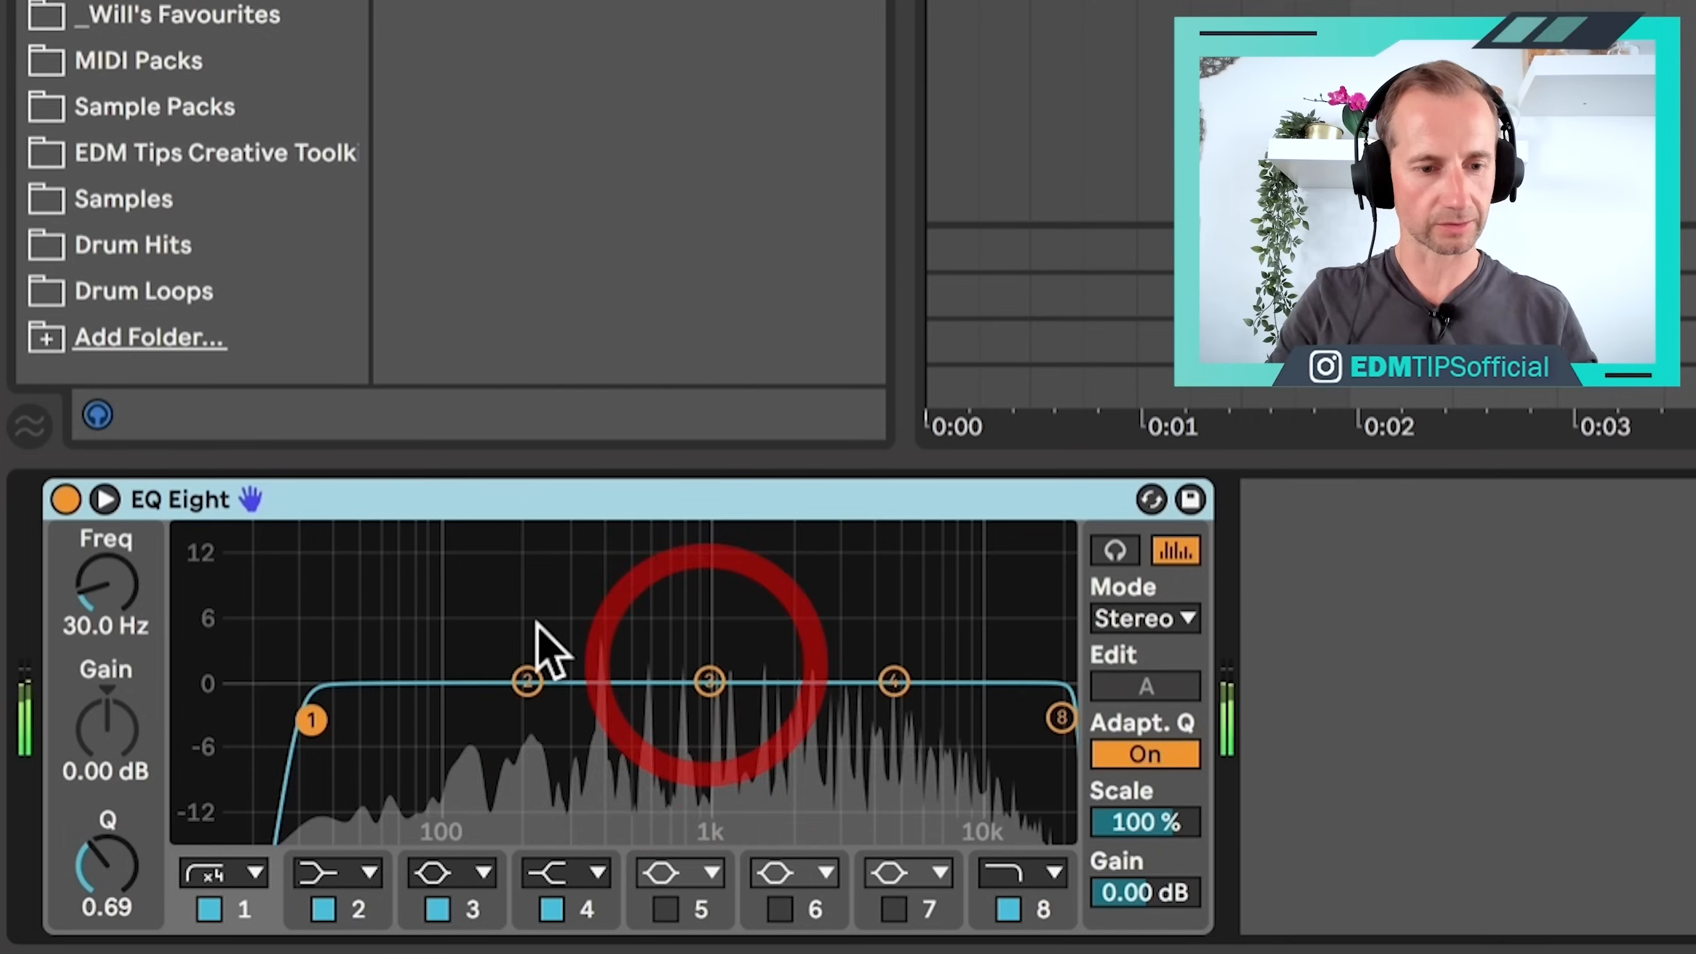
{"action": "left_click_drag", "start_coordinate": [52, 784], "coordinate": [52, 748]}
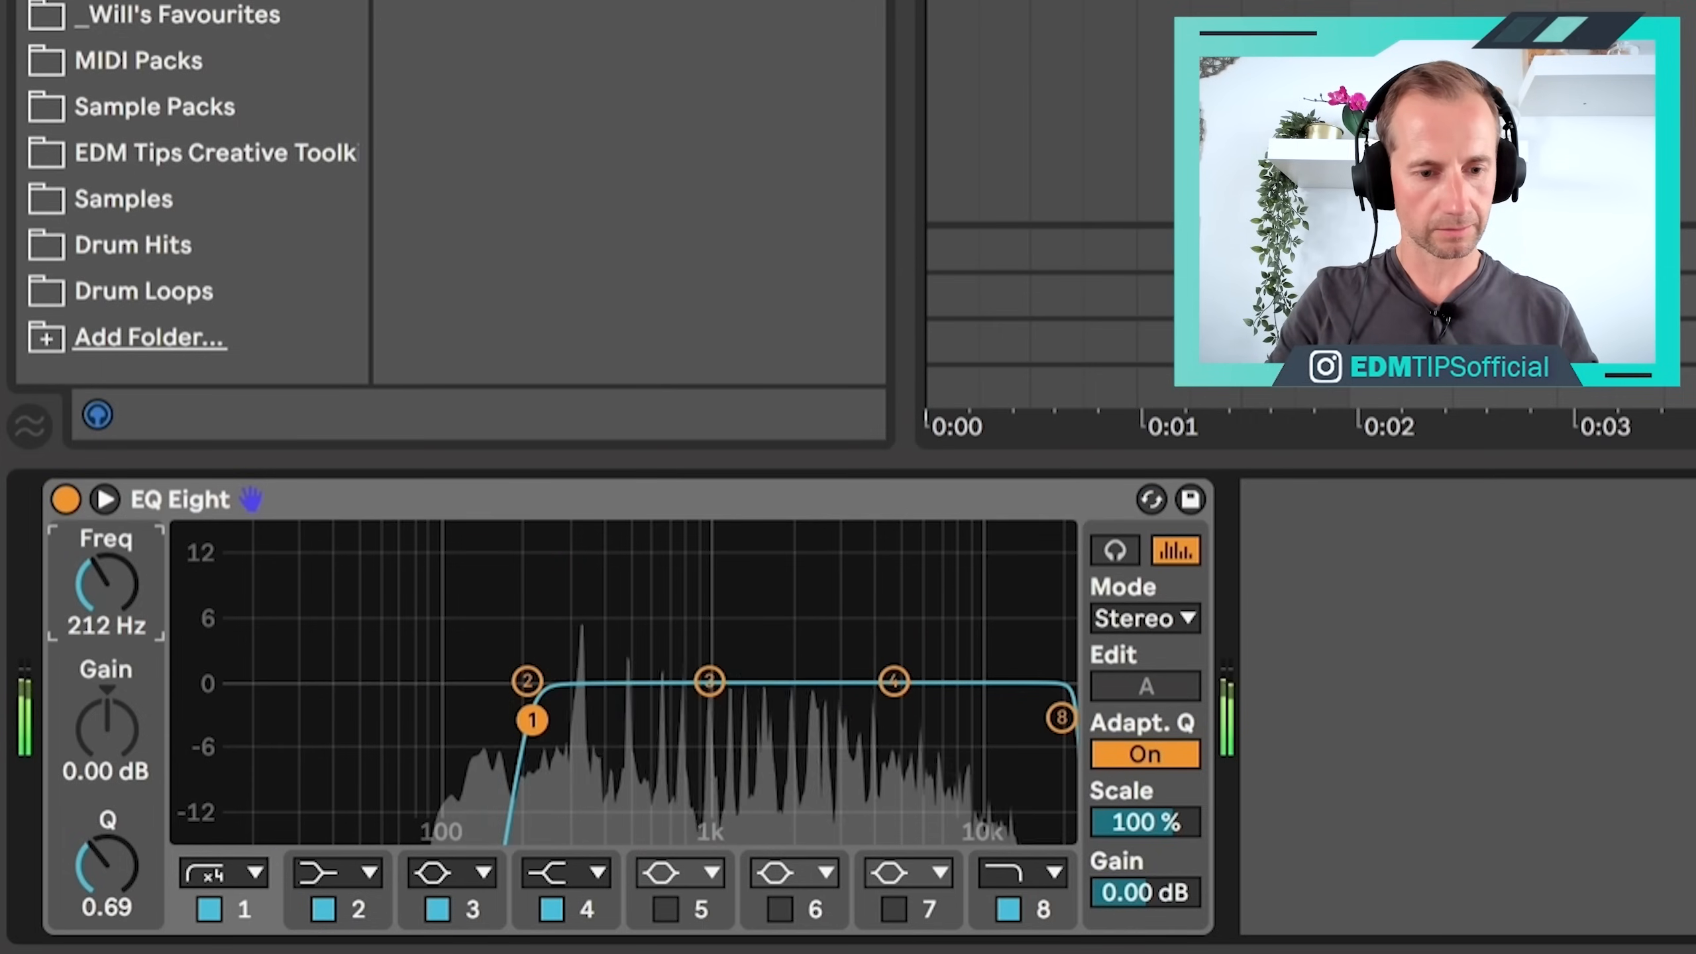
{"action": "left_click_drag", "start_coordinate": [532, 720], "coordinate": [644, 720]}
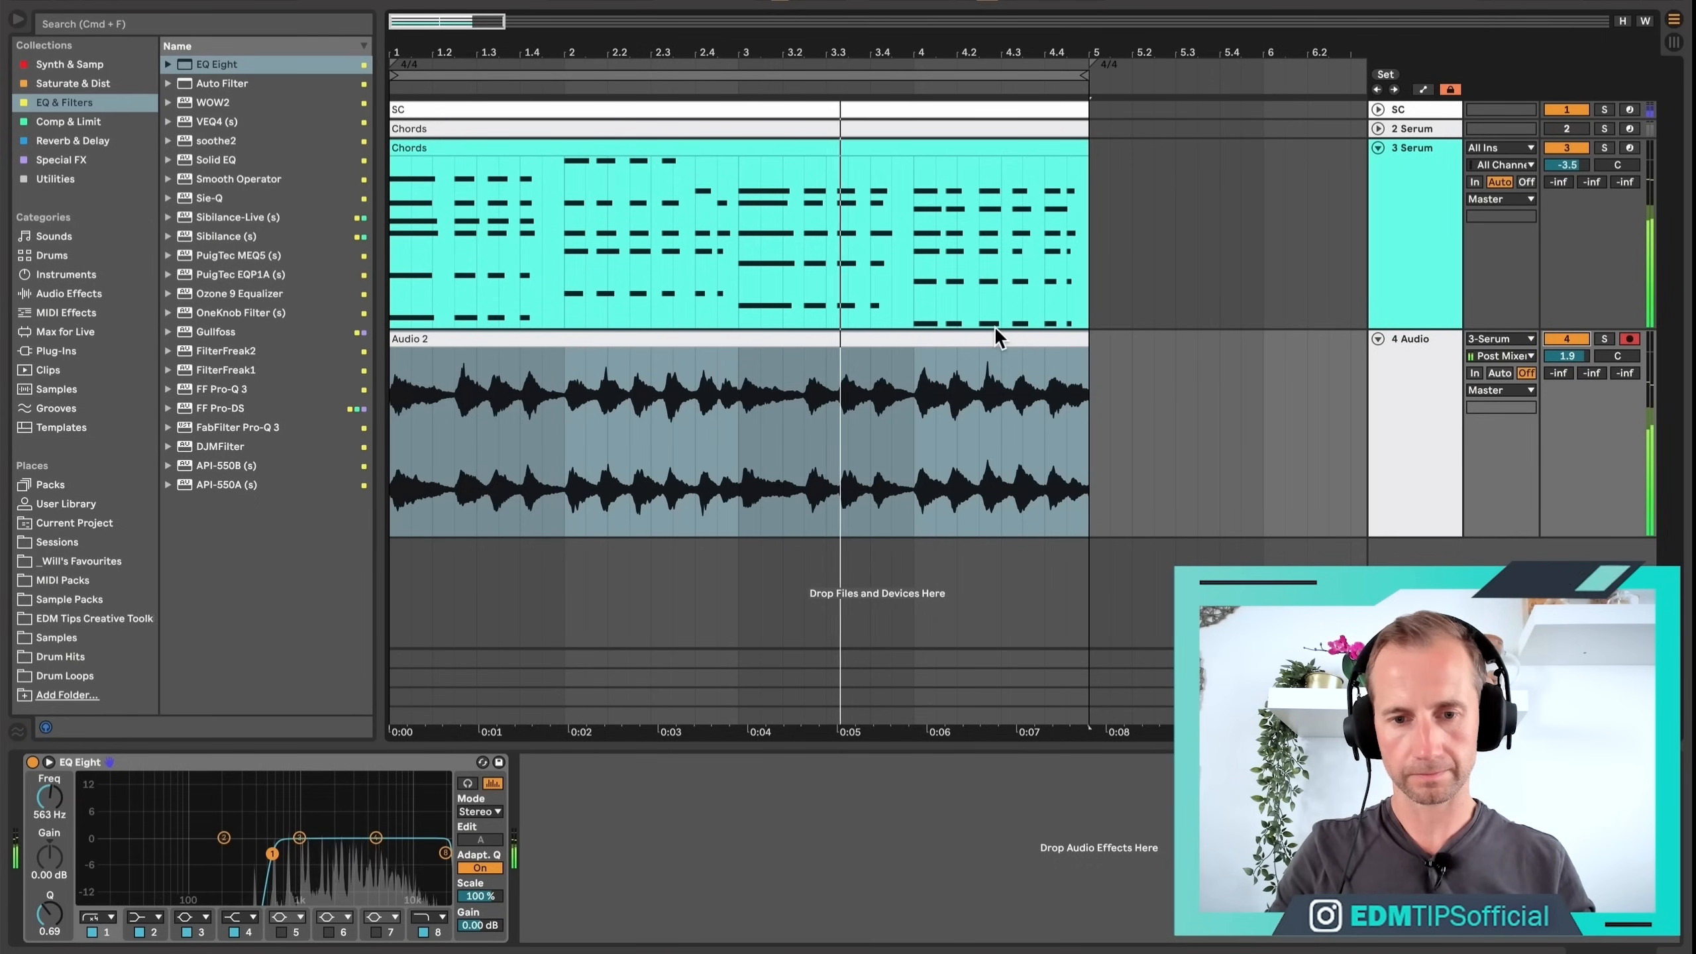
{"action": "key", "text": "space"}
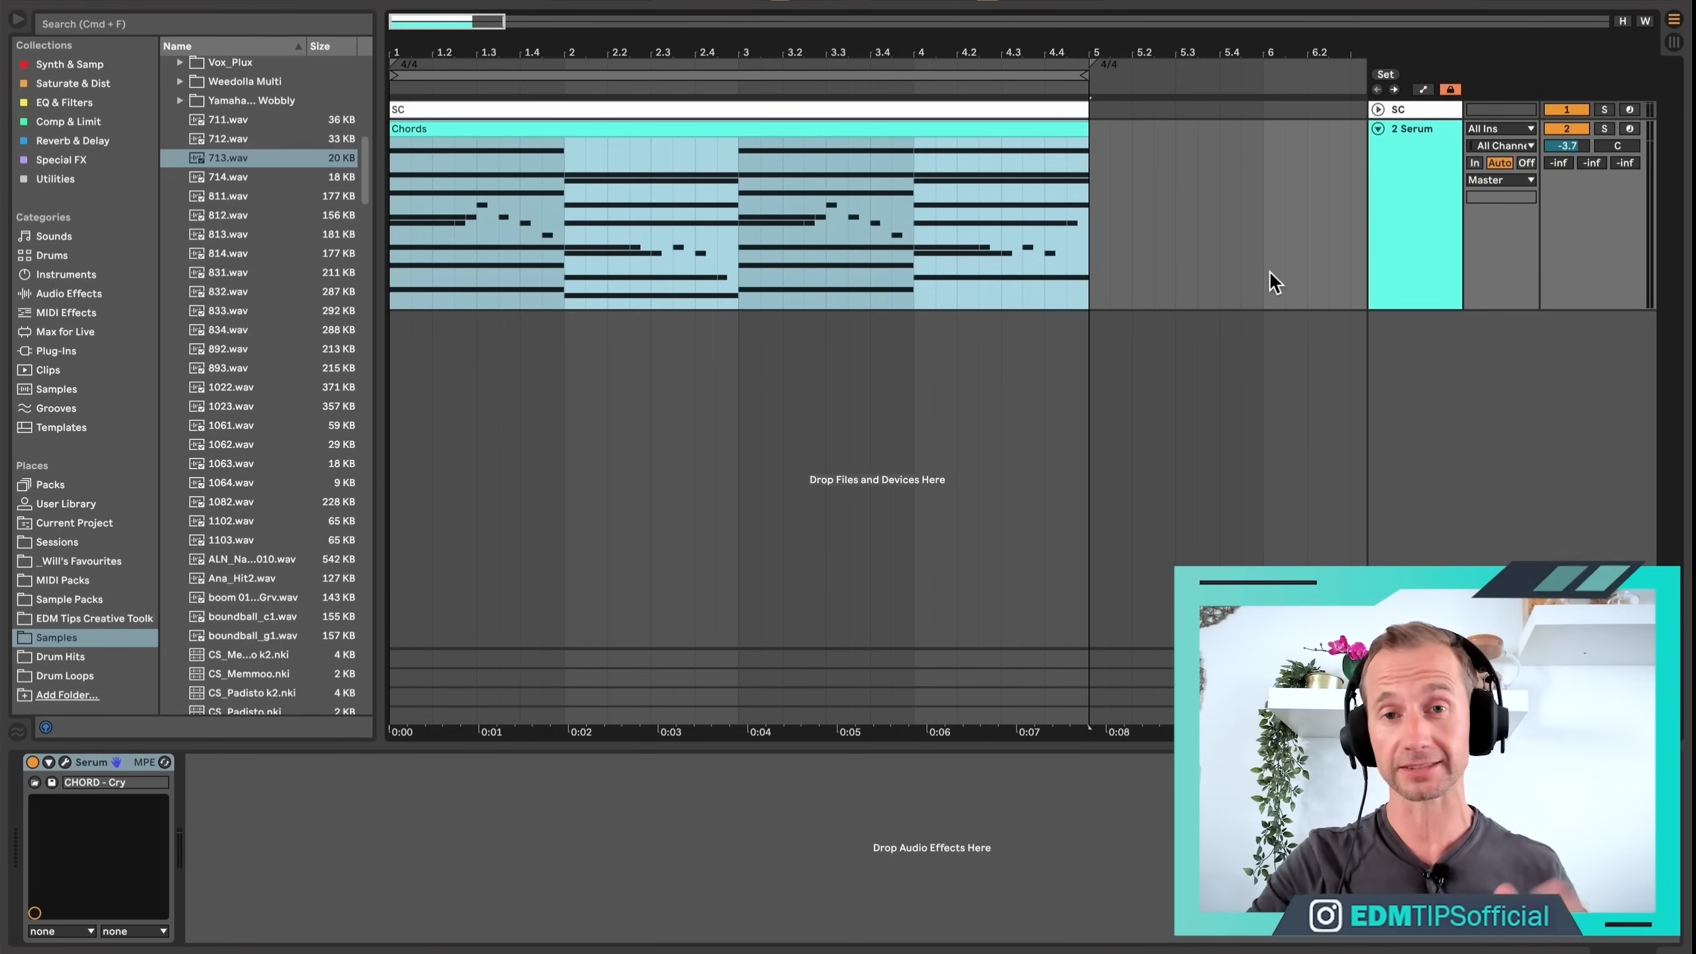
Play back the sustained chords on the 2 Serum track.
{"action": "key", "text": "space"}
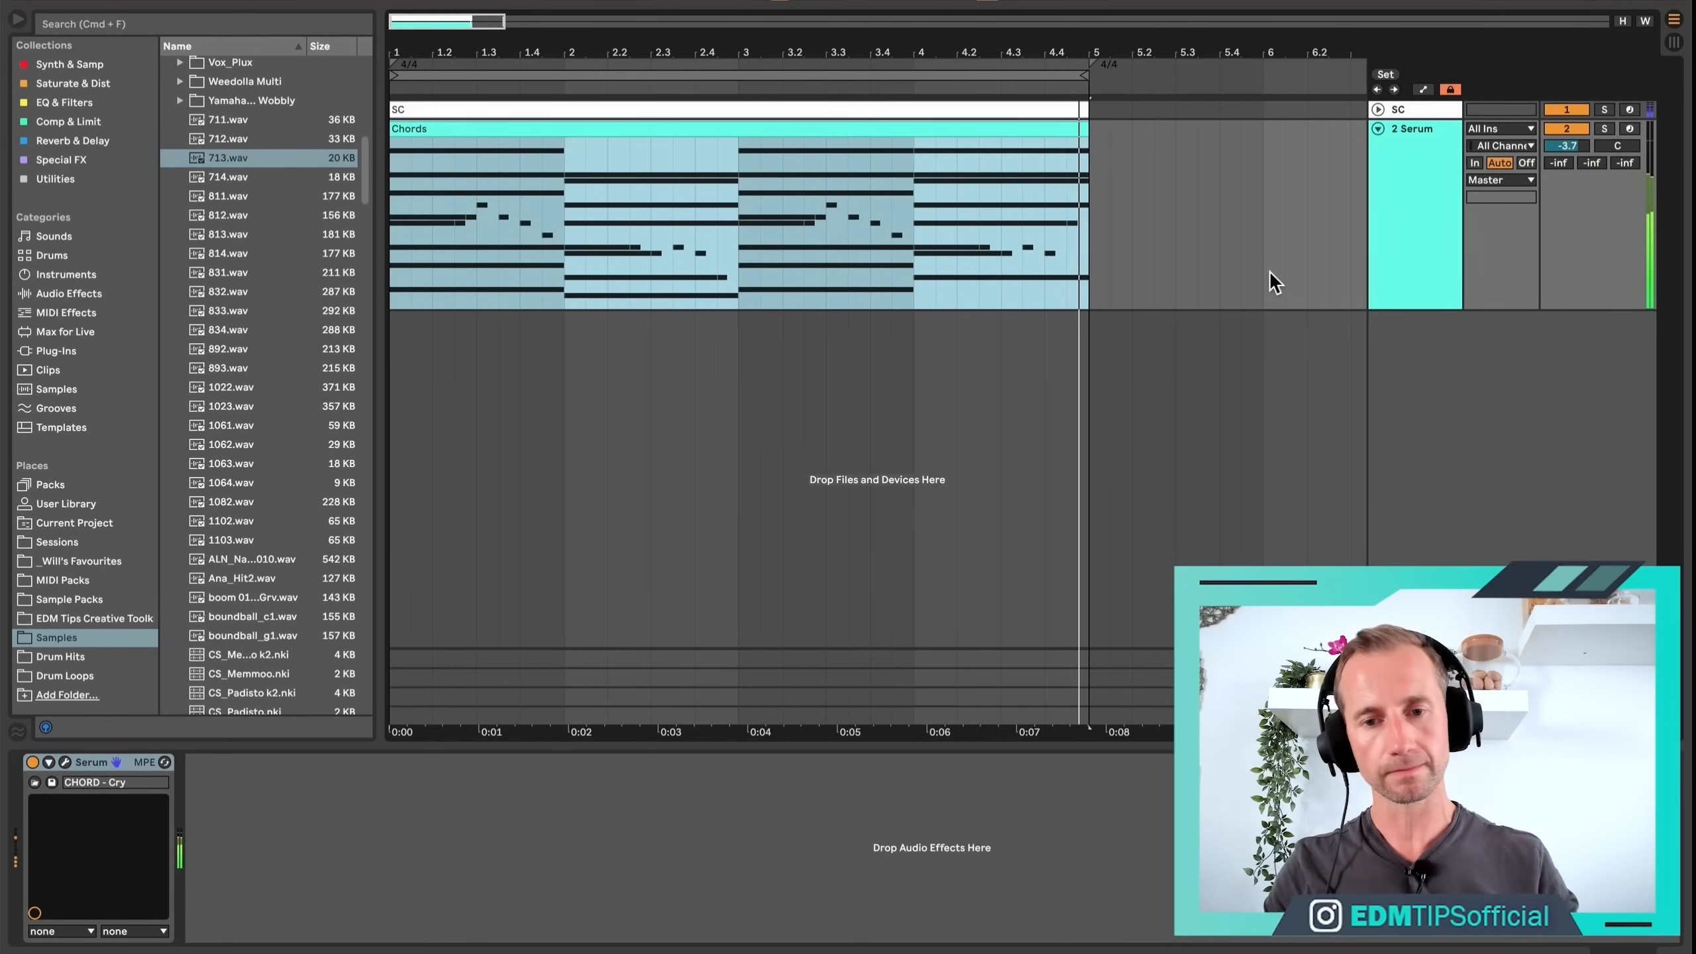
{"action": "right_click", "coordinate": [1269, 271]}
{"action": "key", "text": "space"}
{"action": "left_click", "coordinate": [1235, 235]}
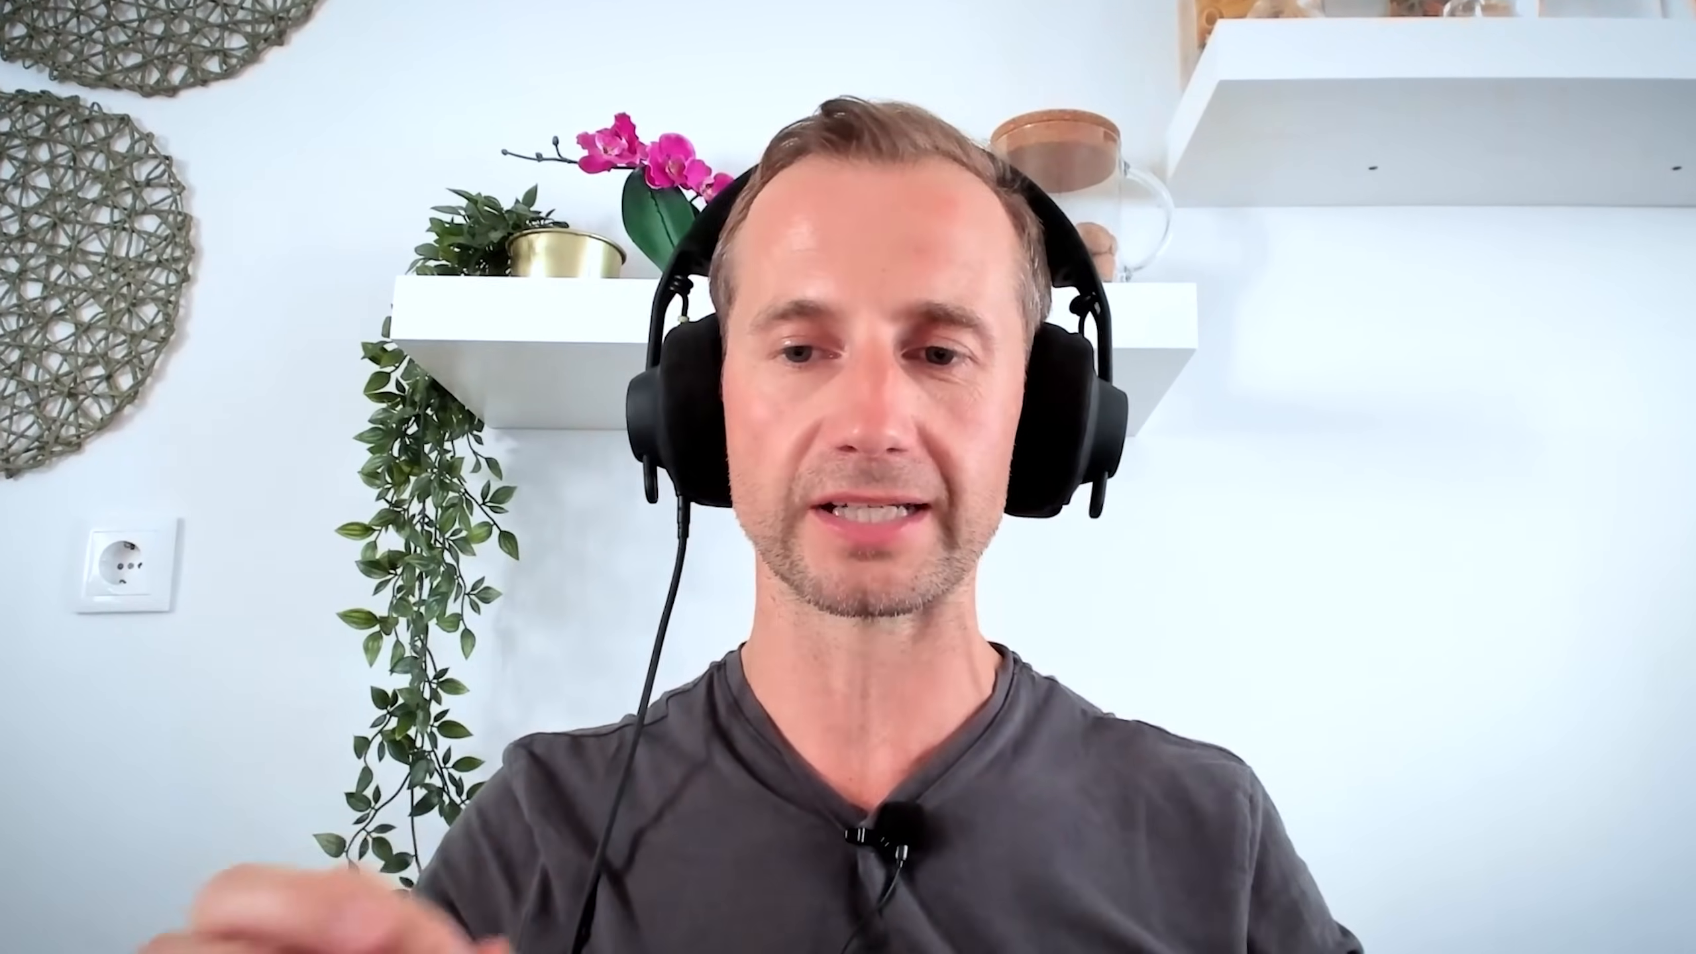
Duplicate the 2 Serum track with its chord clip and mute the original.
{"action": "left_click", "coordinate": [1407, 199]}
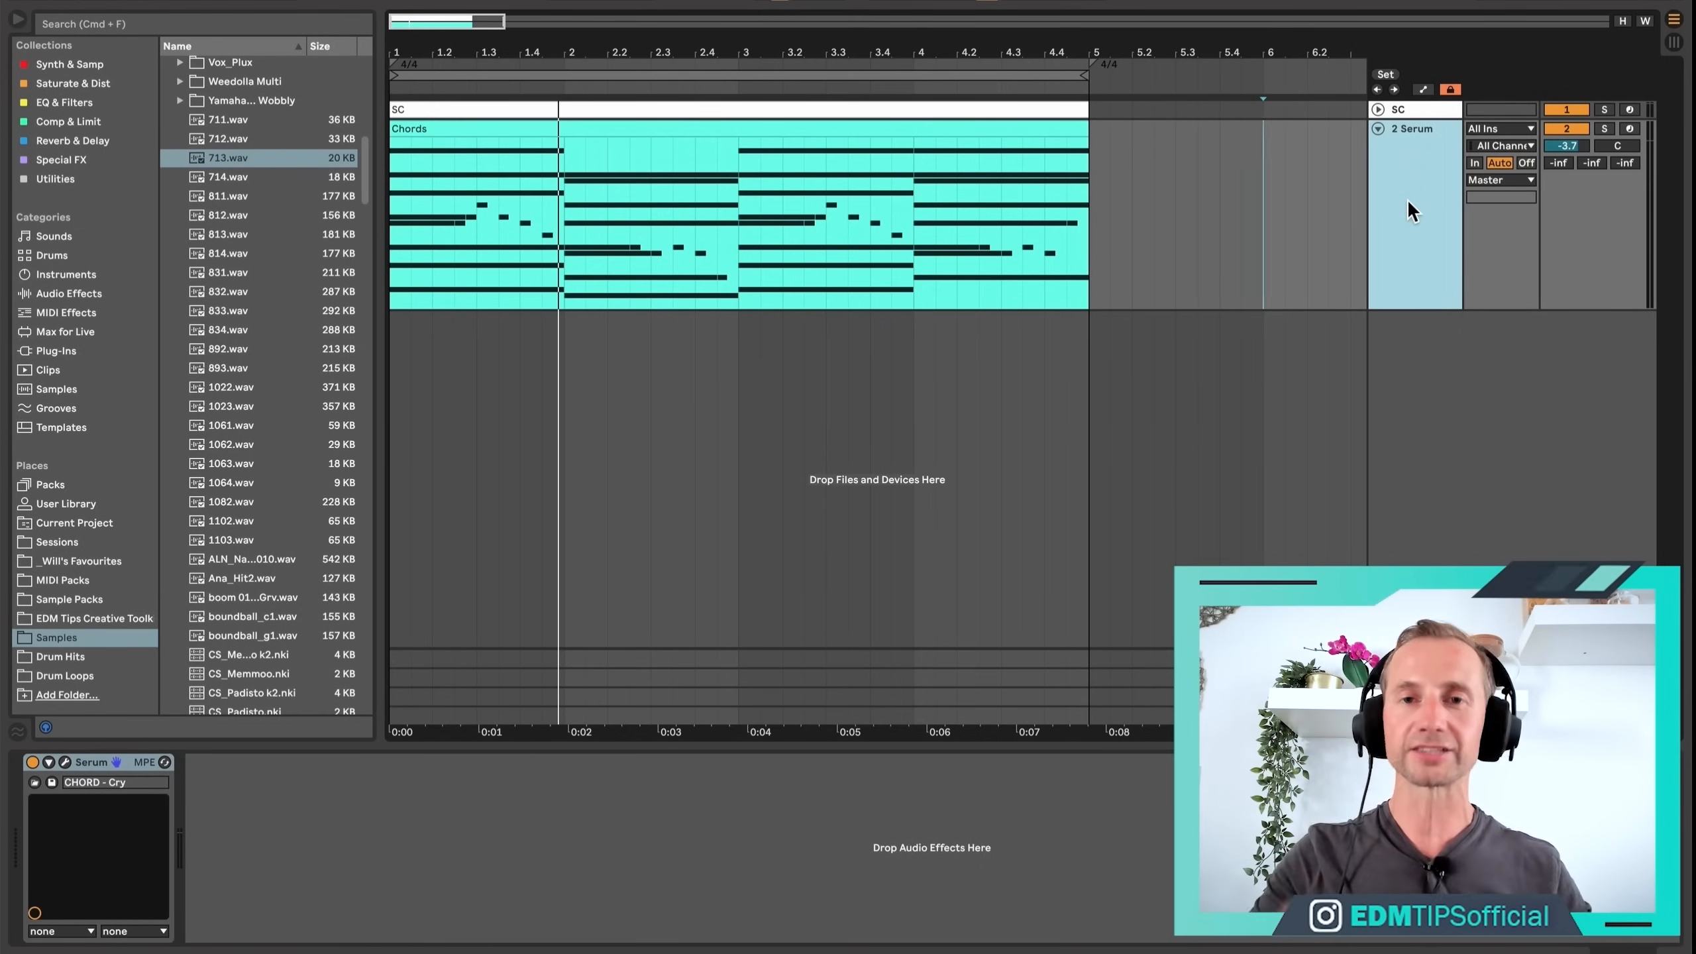
{"action": "key", "text": "super"}
{"action": "key", "text": "super+d"}
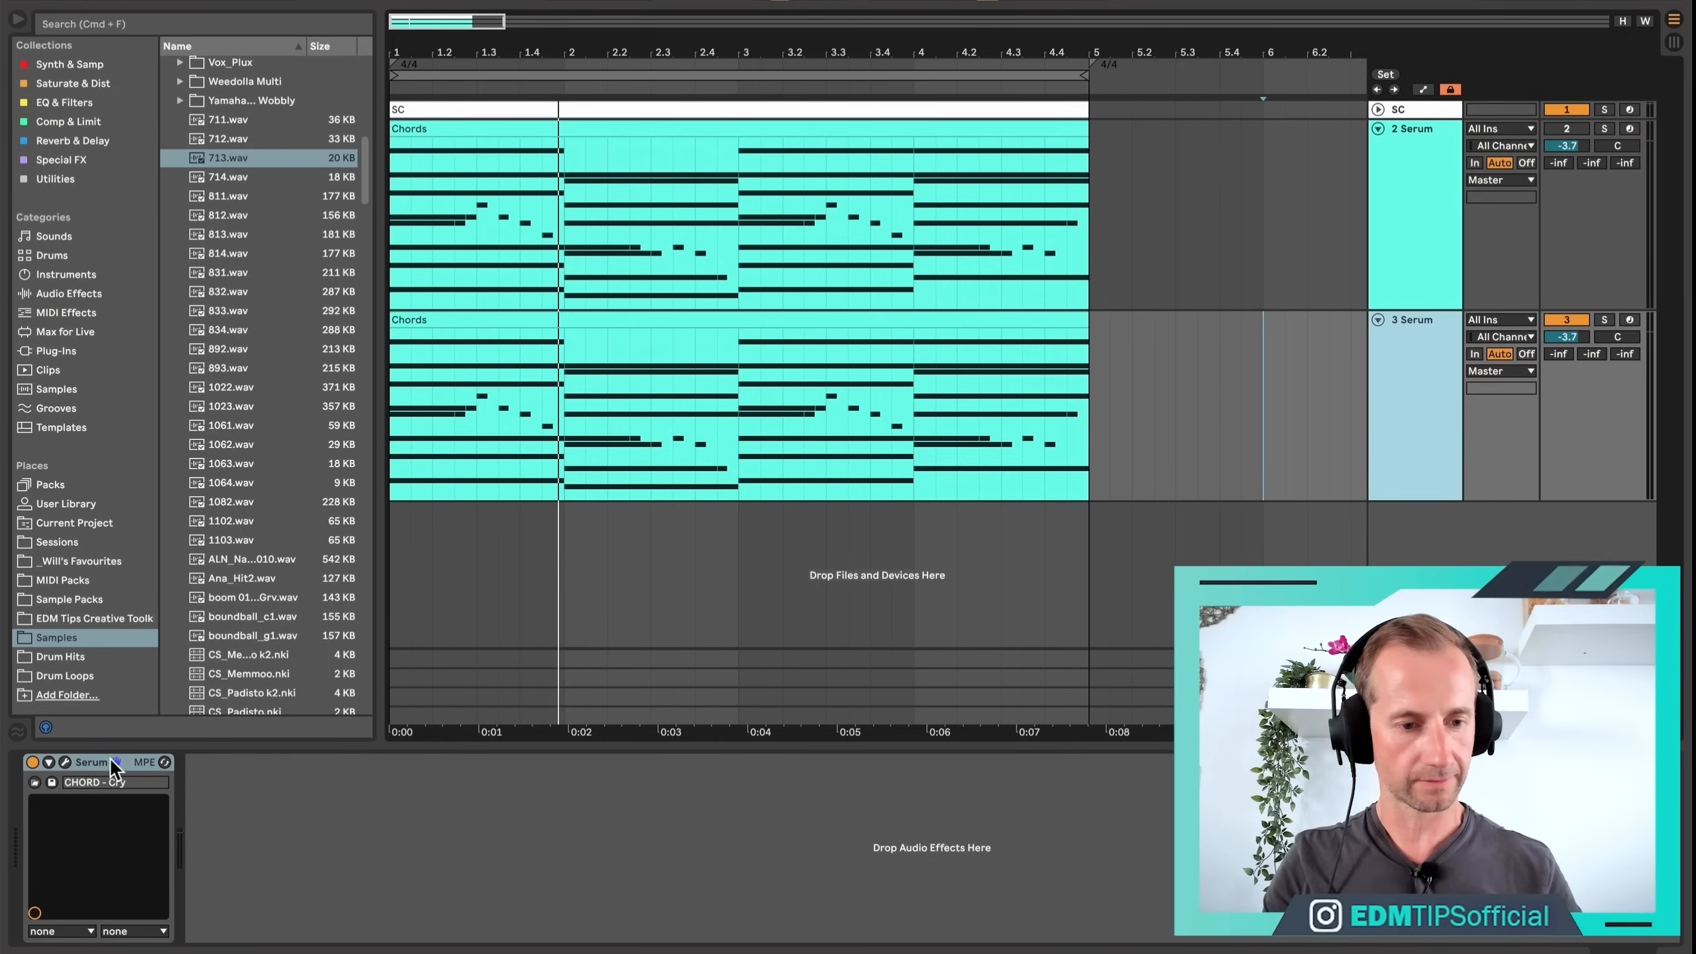
Open Serum on the duplicated track and load the PL Beepy ting [GI] preset from the Plucks category.
{"action": "left_click", "coordinate": [62, 761]}
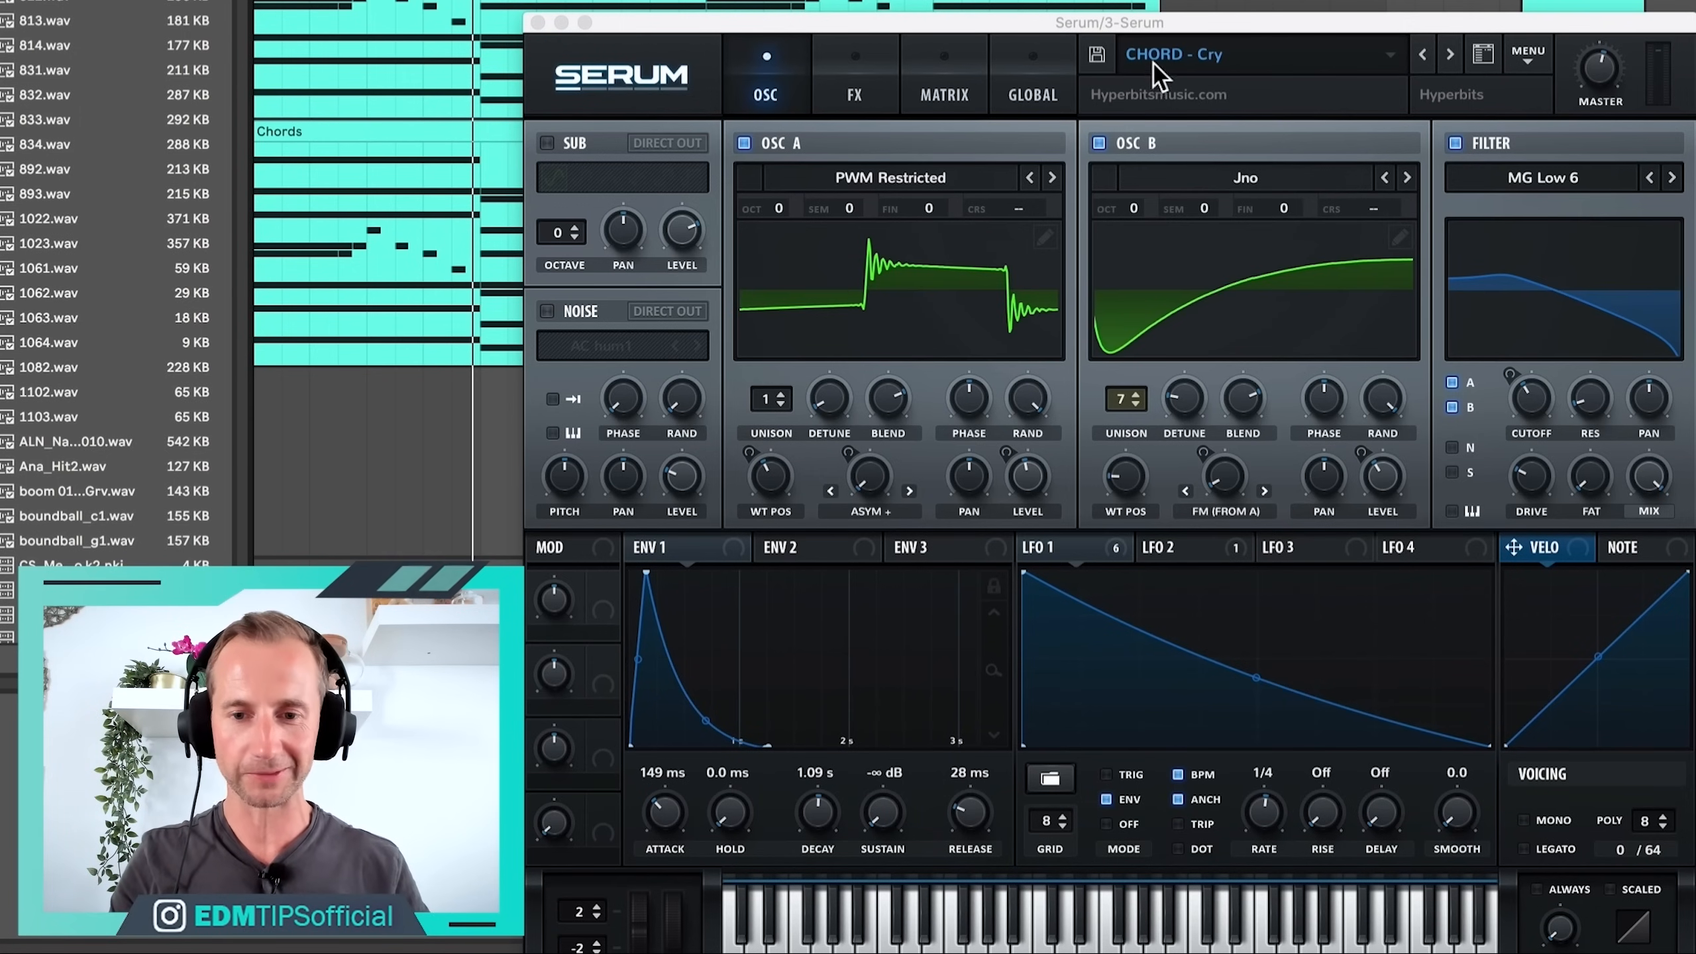
{"action": "left_click", "coordinate": [1156, 59]}
{"action": "mouse_move", "coordinate": [1203, 409]}
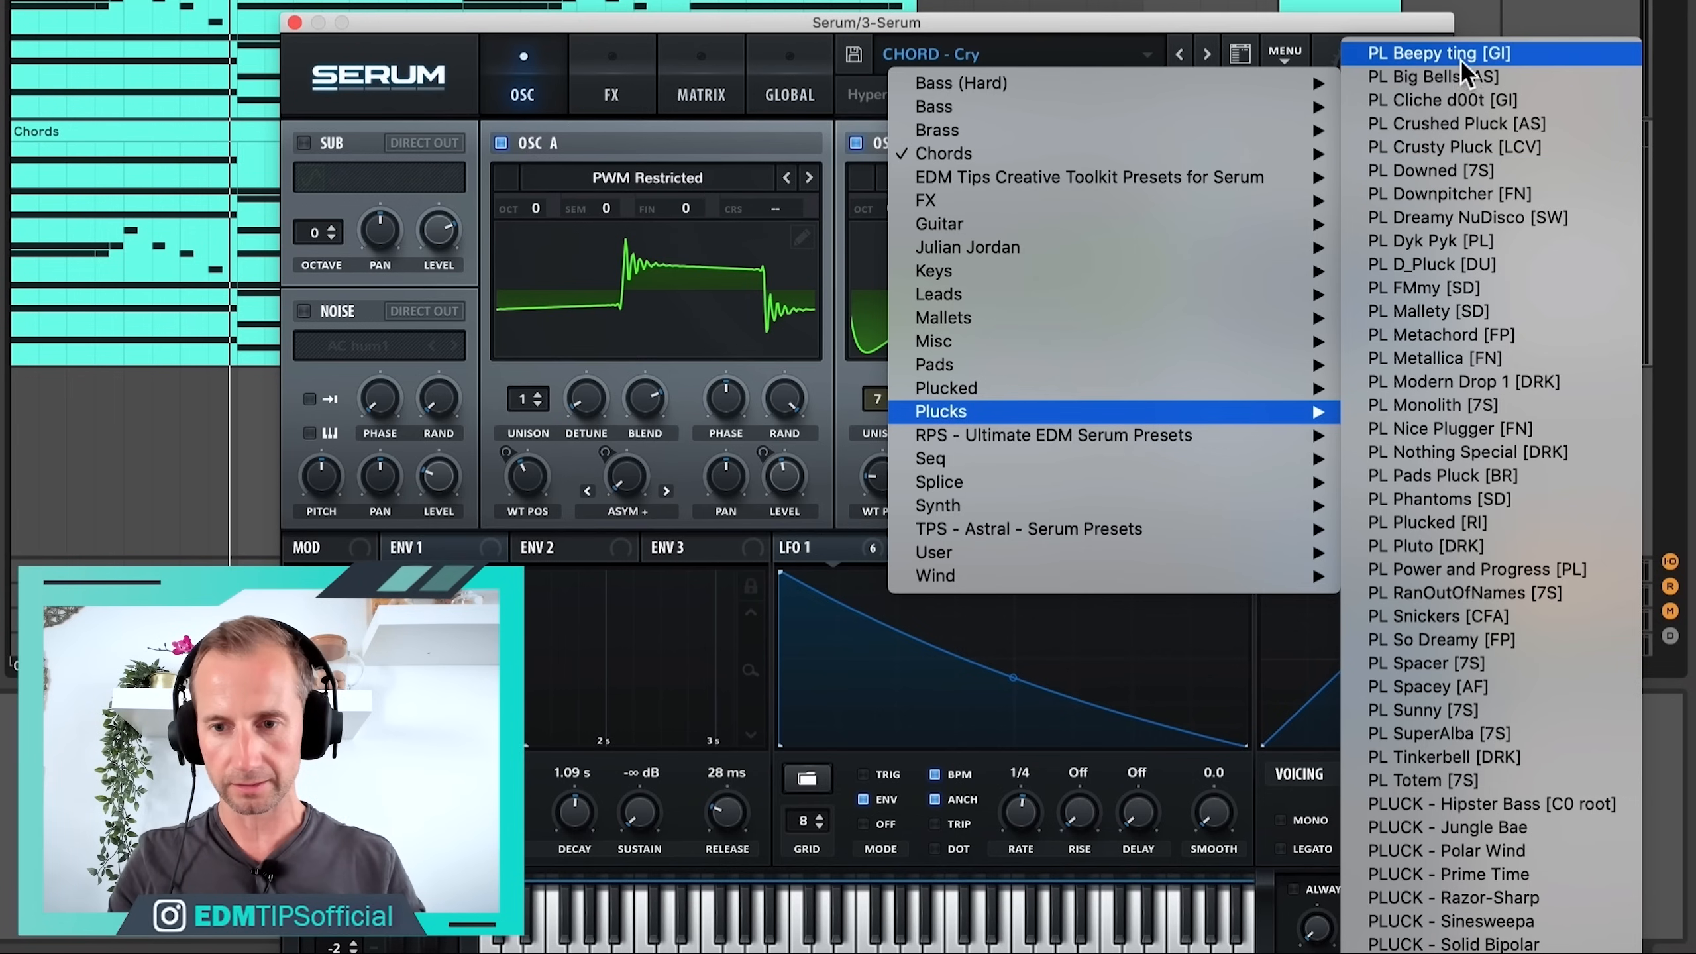
{"action": "left_click", "coordinate": [1462, 54]}
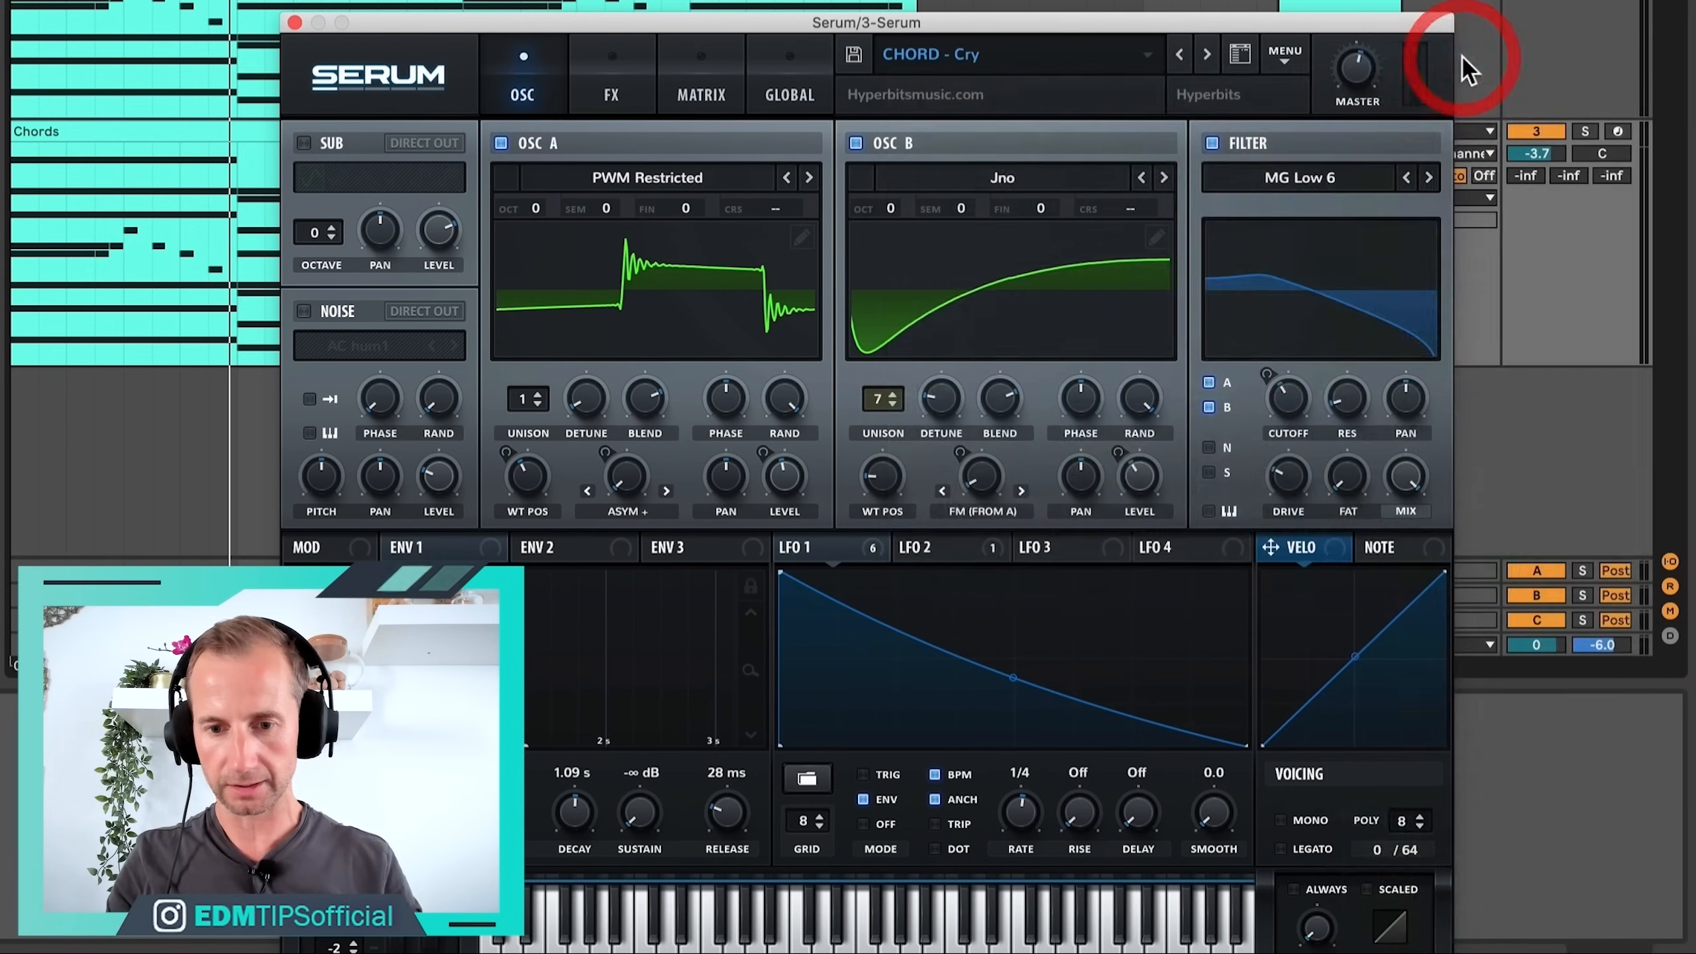
Audition the chords with the loaded pluck sound and switch to the next preset, PL Big Bells [AS].
{"action": "key", "text": "space"}
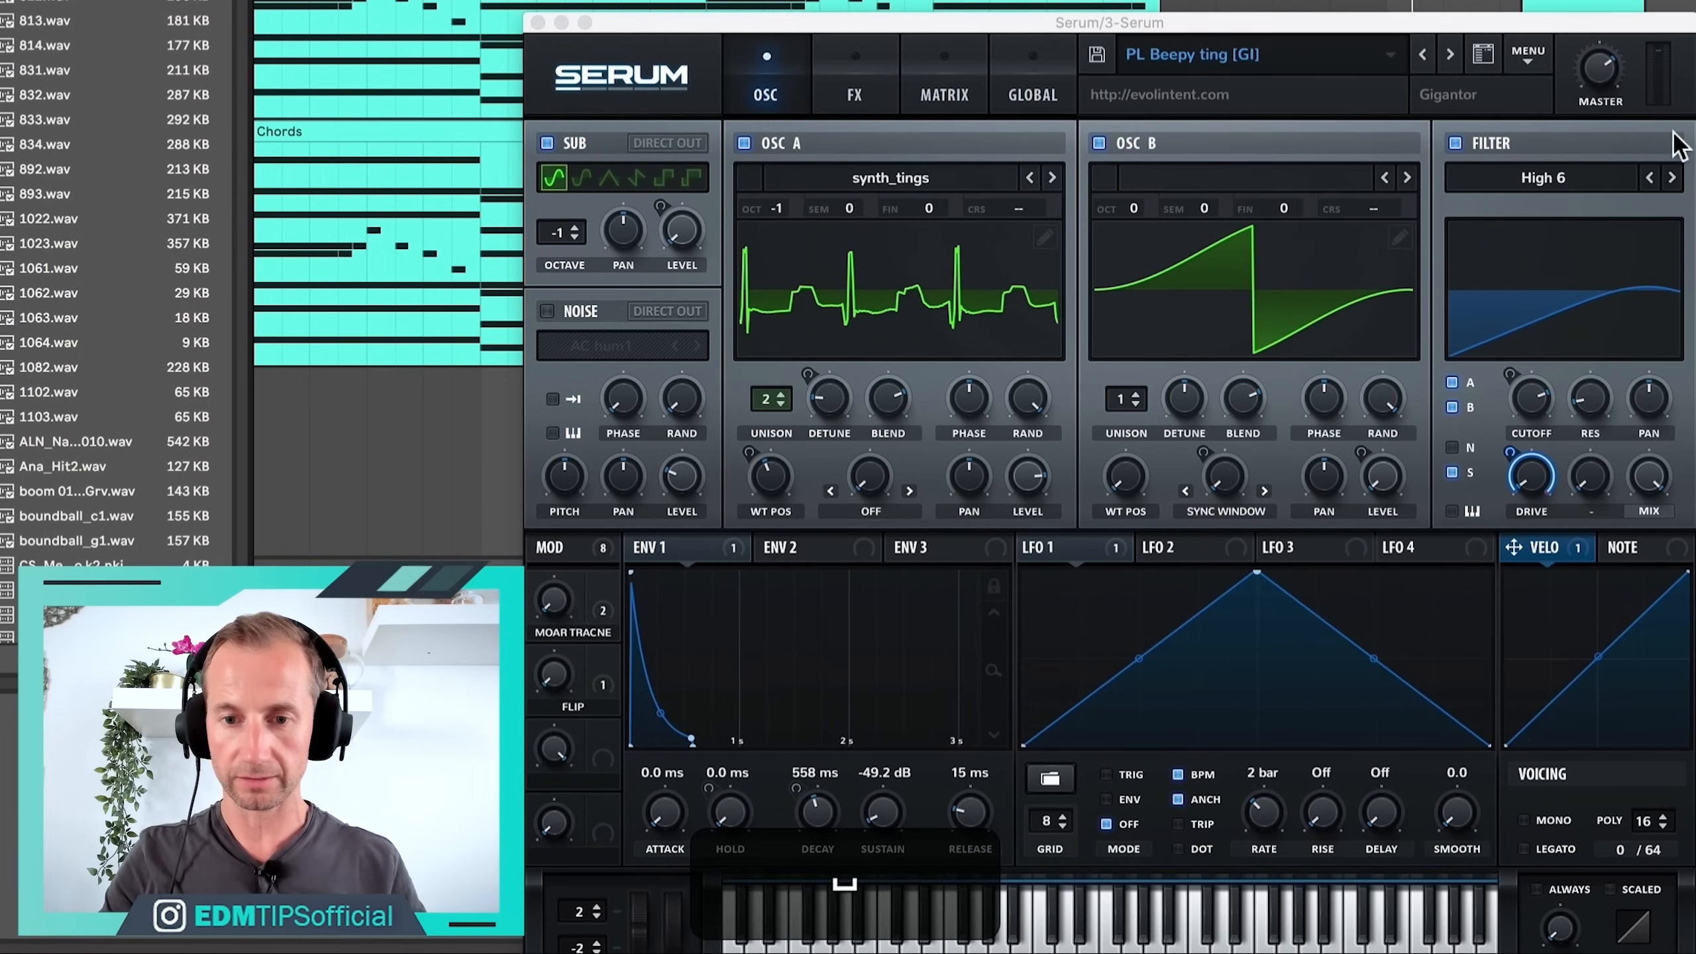
{"action": "key", "text": "space"}
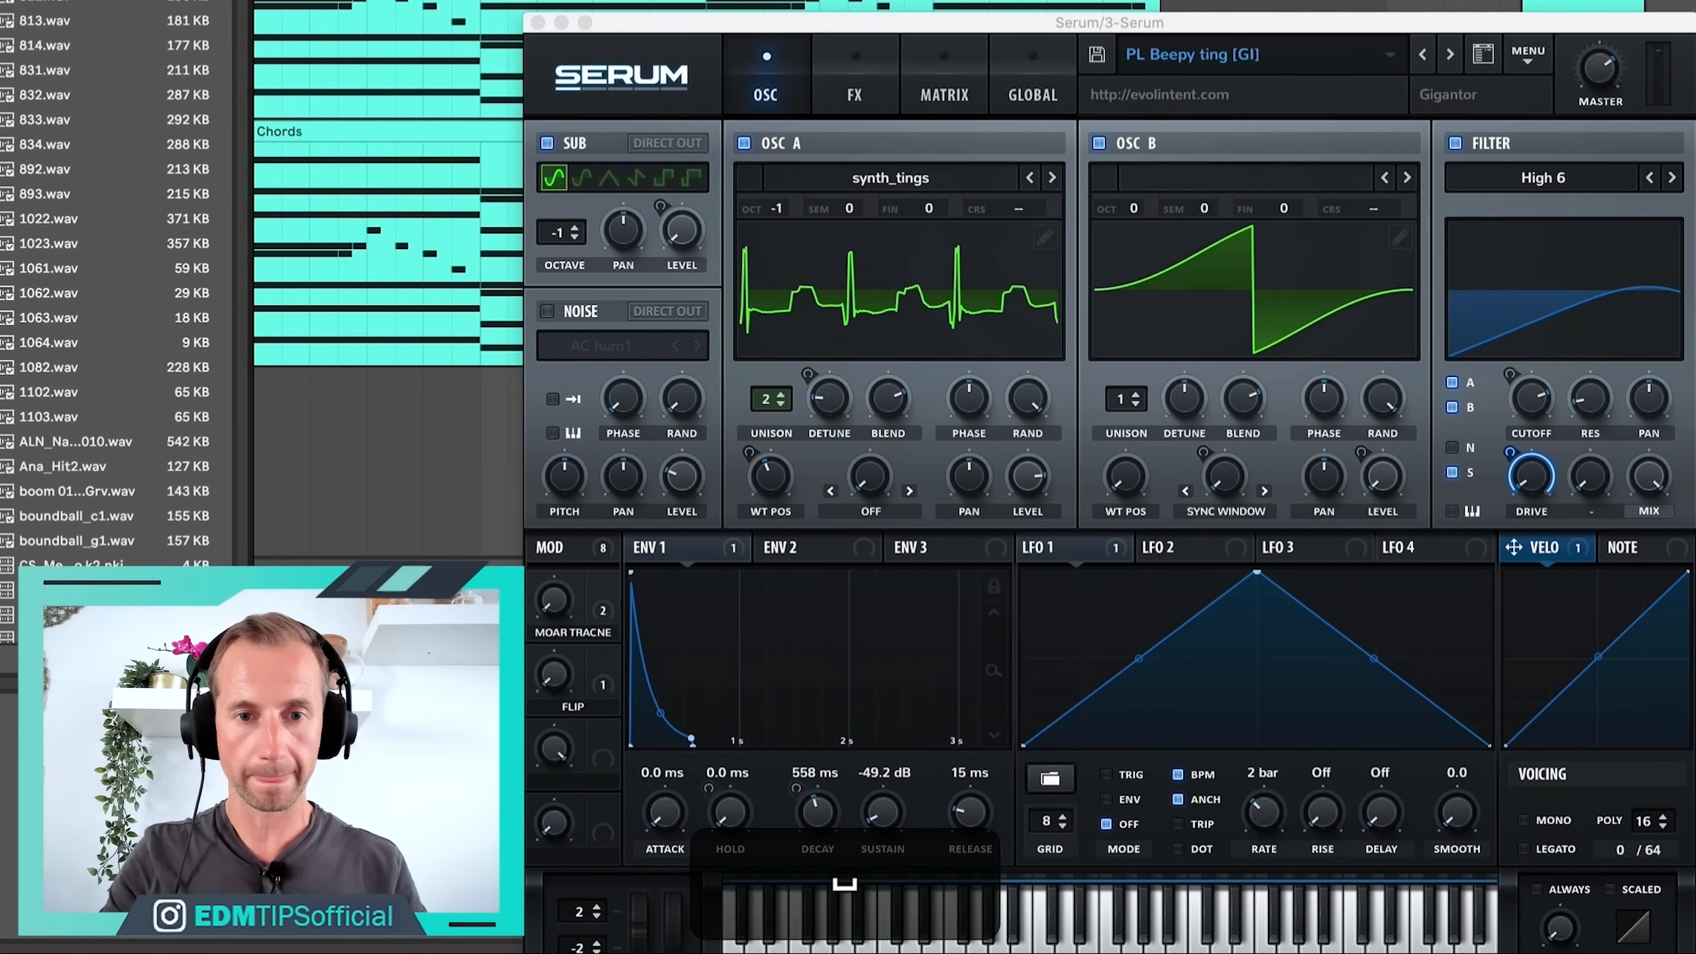
{"action": "key", "text": "space"}
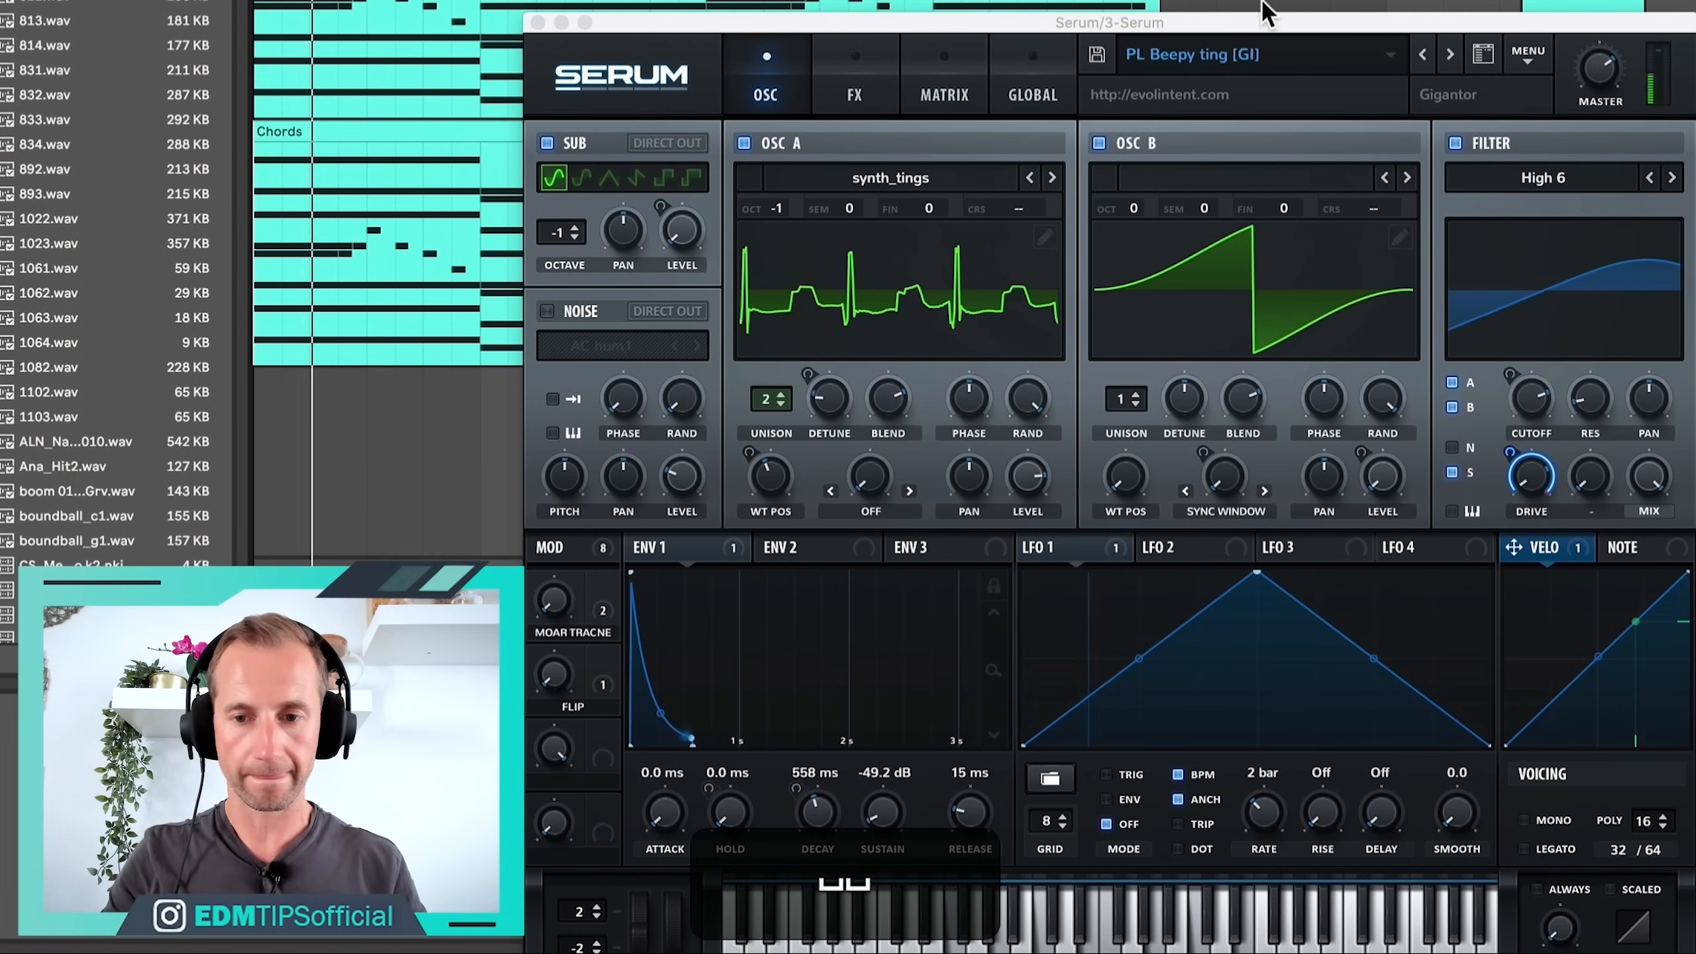
{"action": "left_click", "coordinate": [1448, 55]}
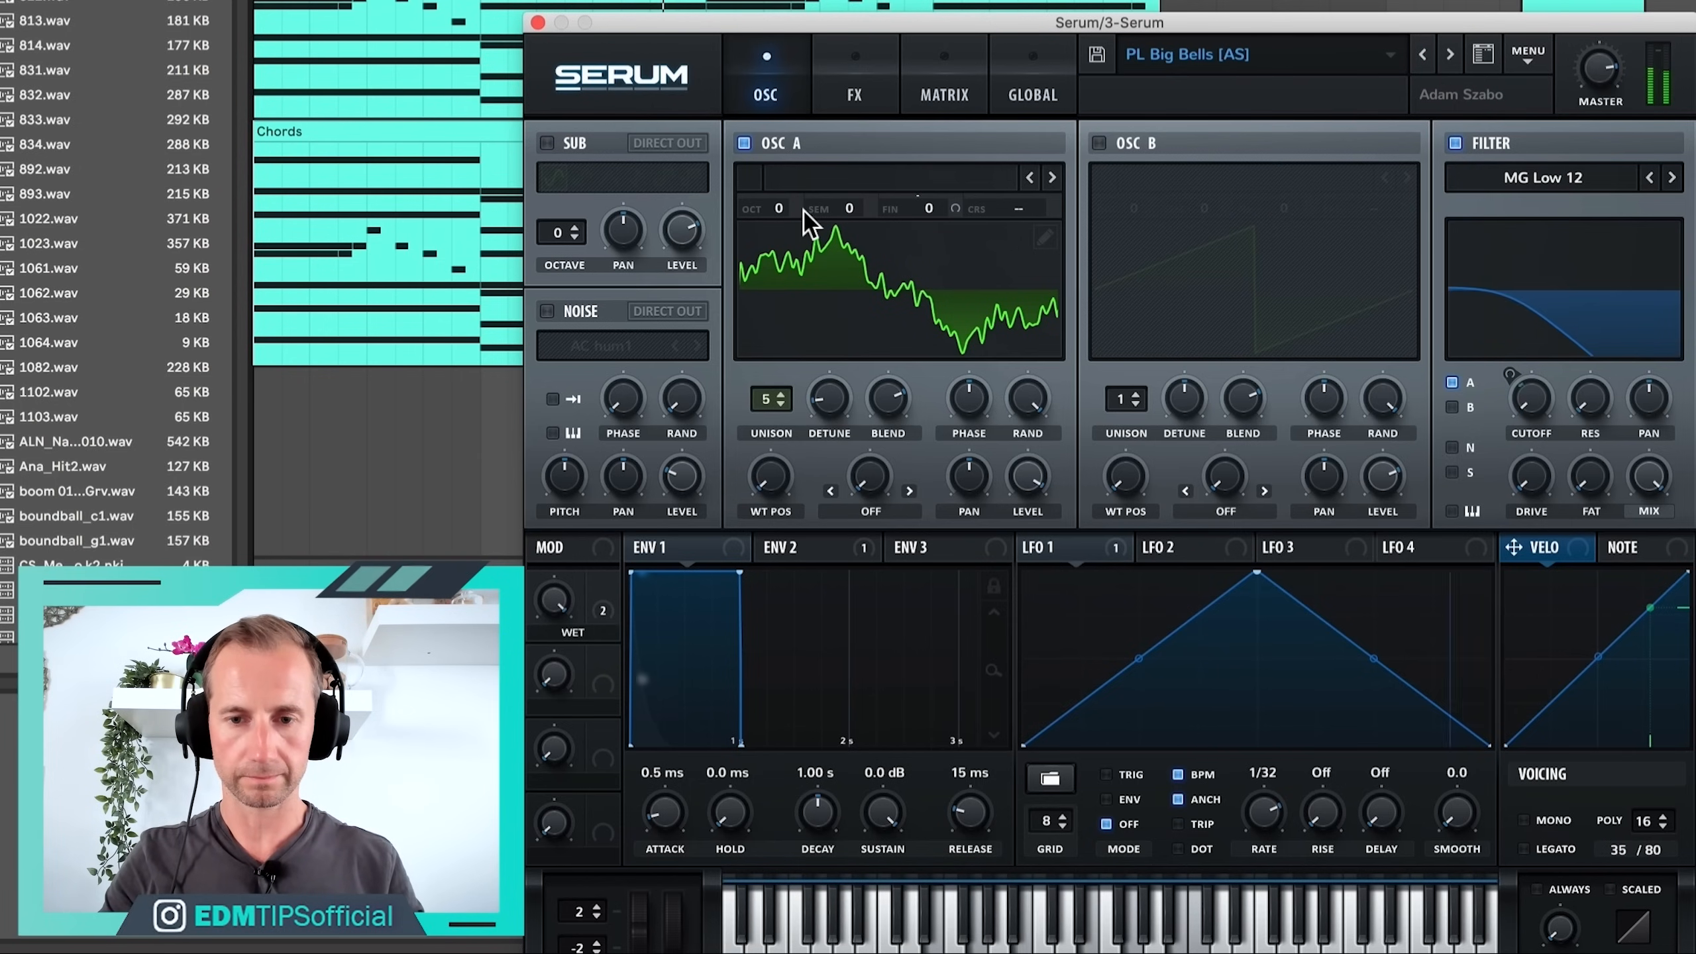
Bypass the reverb in the PL Big Bells [AS] preset and raise oscillator A's octave to +4, then play the result.
{"action": "left_click", "coordinate": [834, 85]}
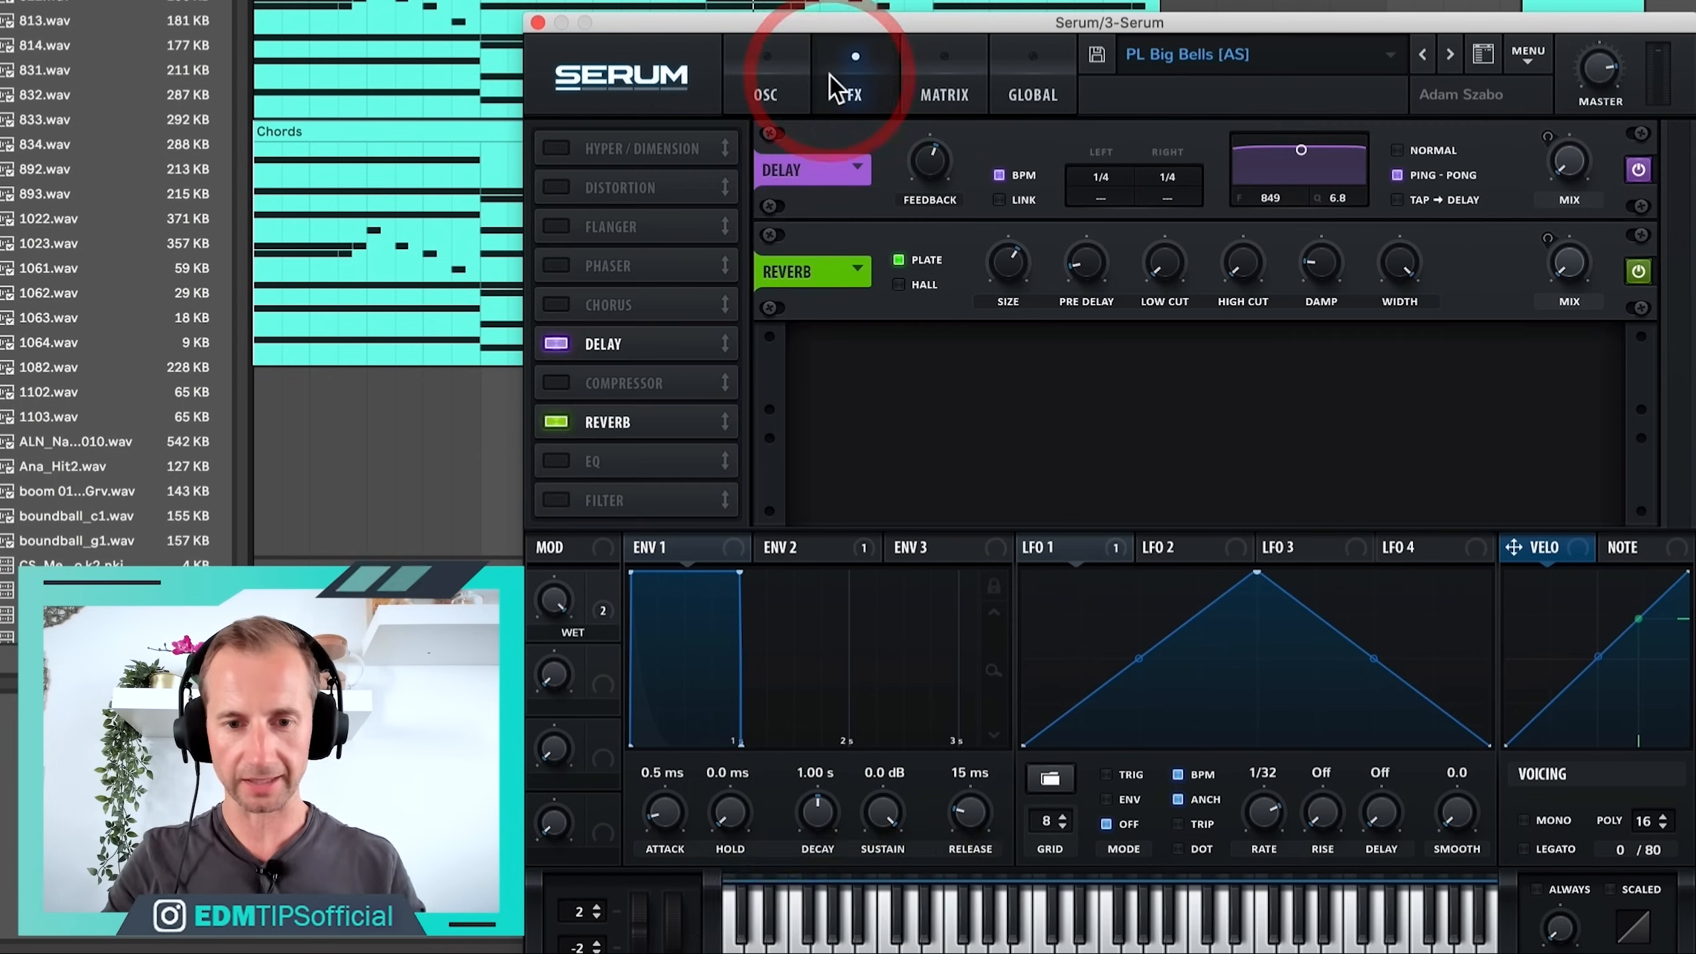
{"action": "left_click", "coordinate": [1639, 272]}
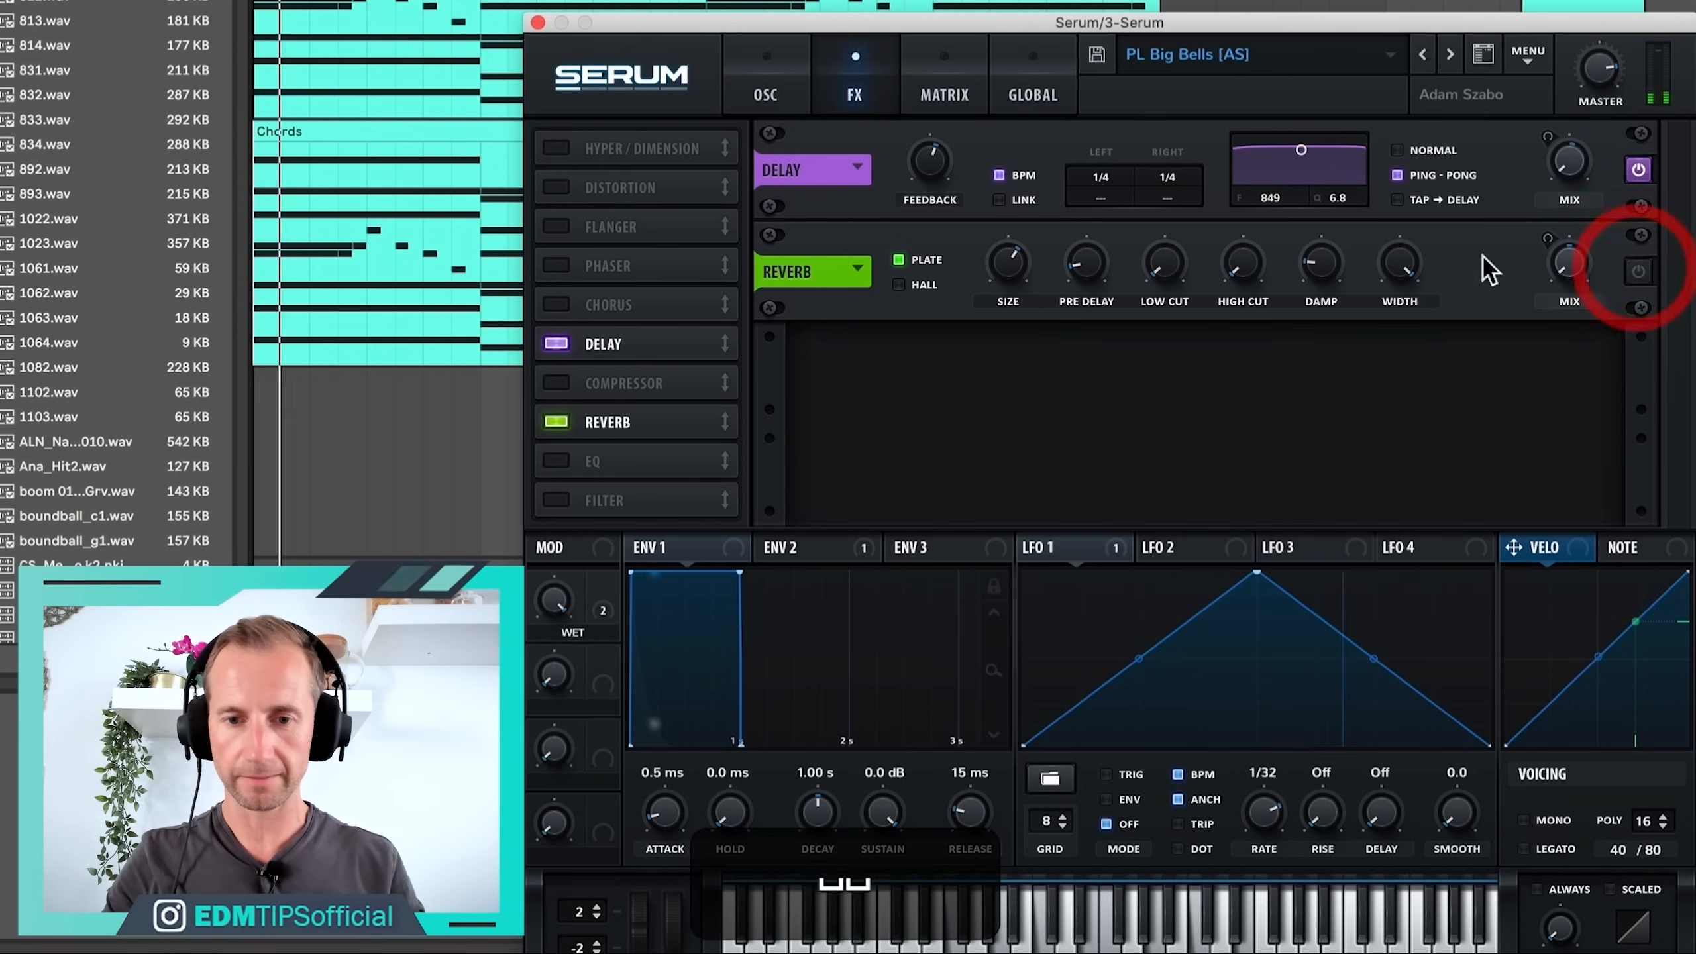
{"action": "left_click", "coordinate": [784, 63]}
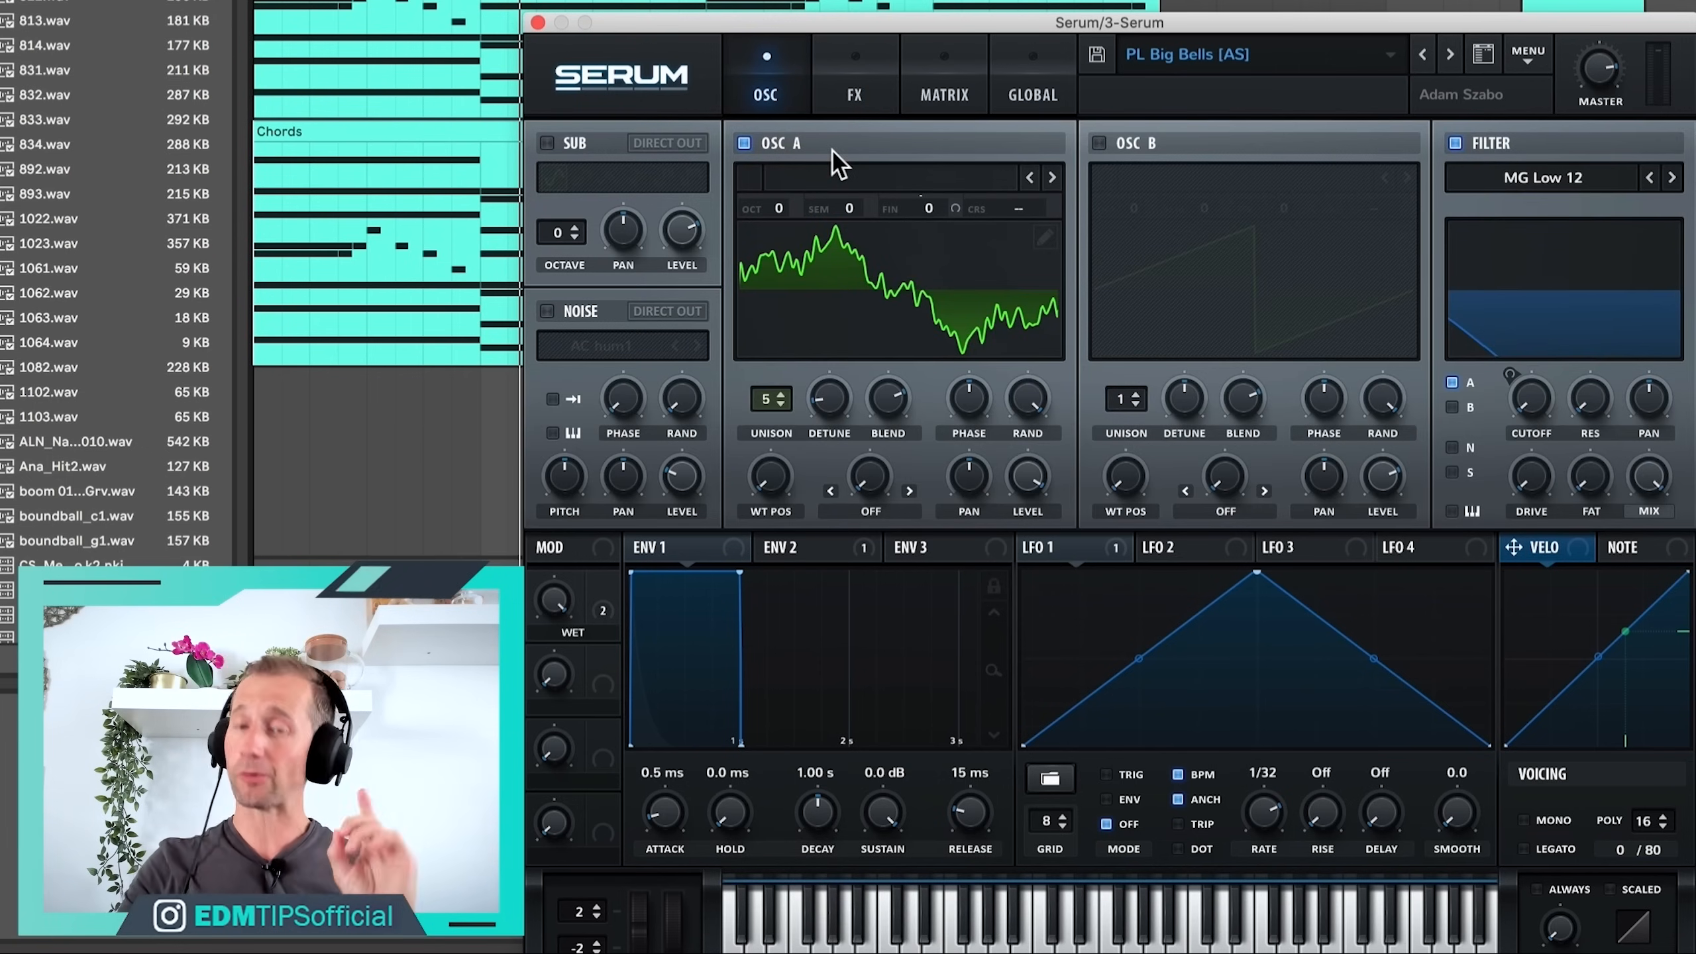
{"action": "left_click", "coordinate": [779, 208]}
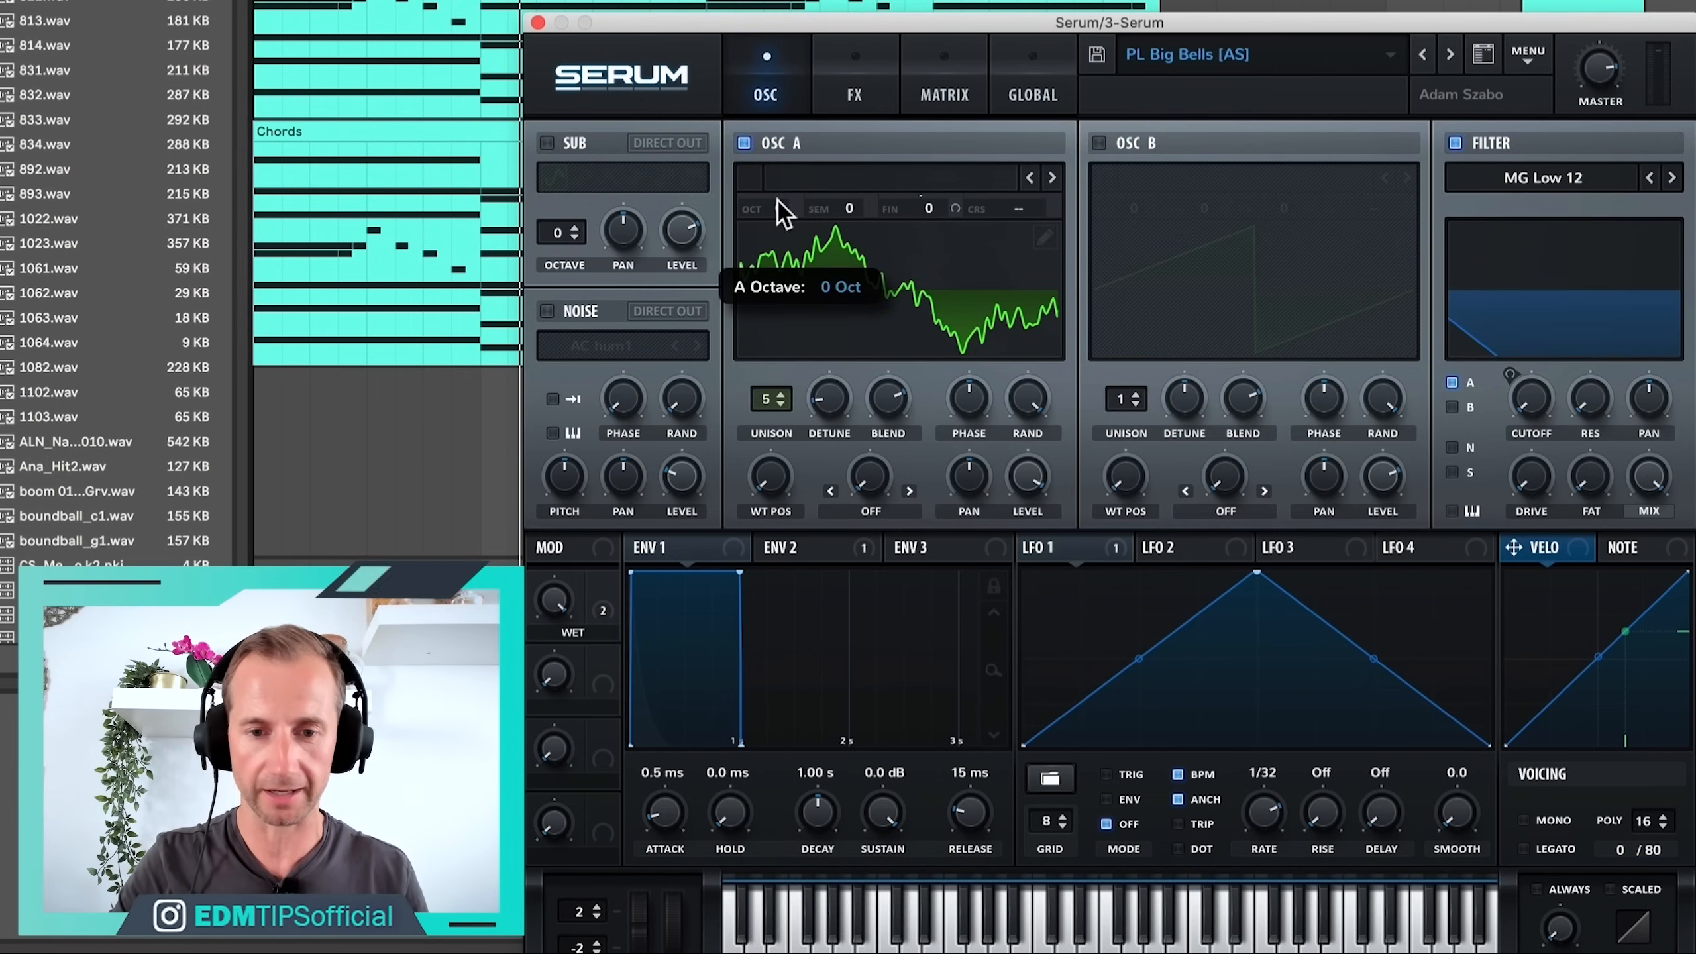
{"action": "left_click_drag", "start_coordinate": [780, 175], "coordinate": [780, 174]}
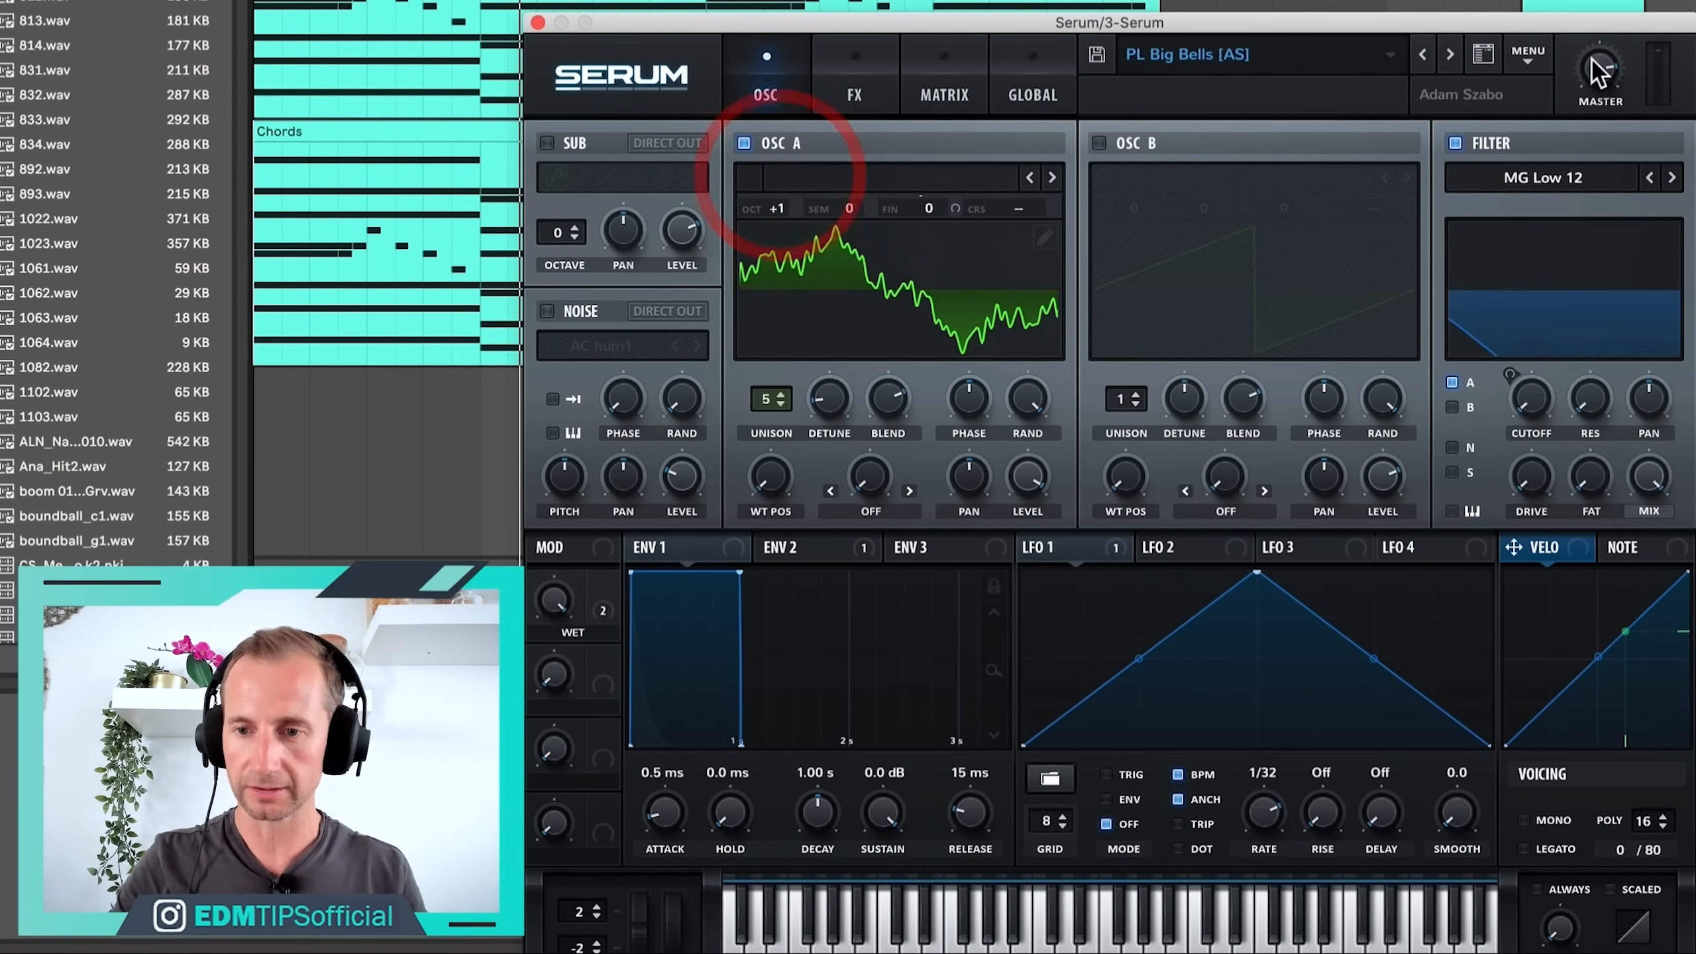
{"action": "left_click_drag", "start_coordinate": [1593, 59], "coordinate": [1606, 120]}
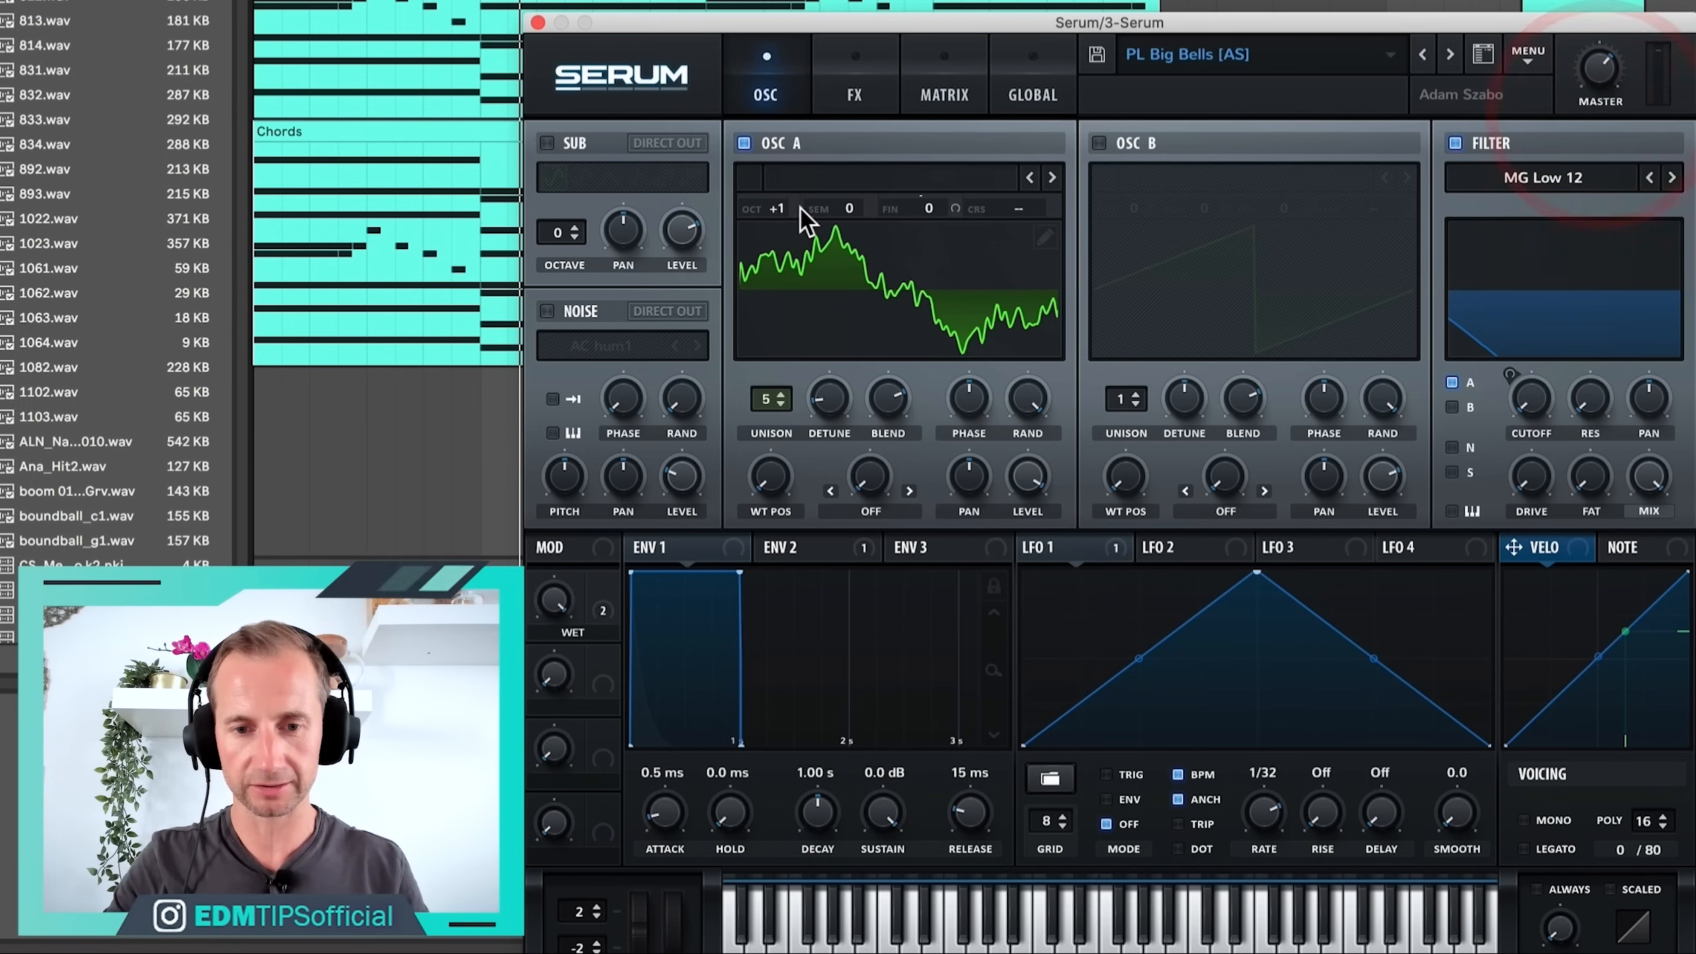
{"action": "left_click_drag", "start_coordinate": [778, 208], "coordinate": [776, 61]}
{"action": "key", "text": "space"}
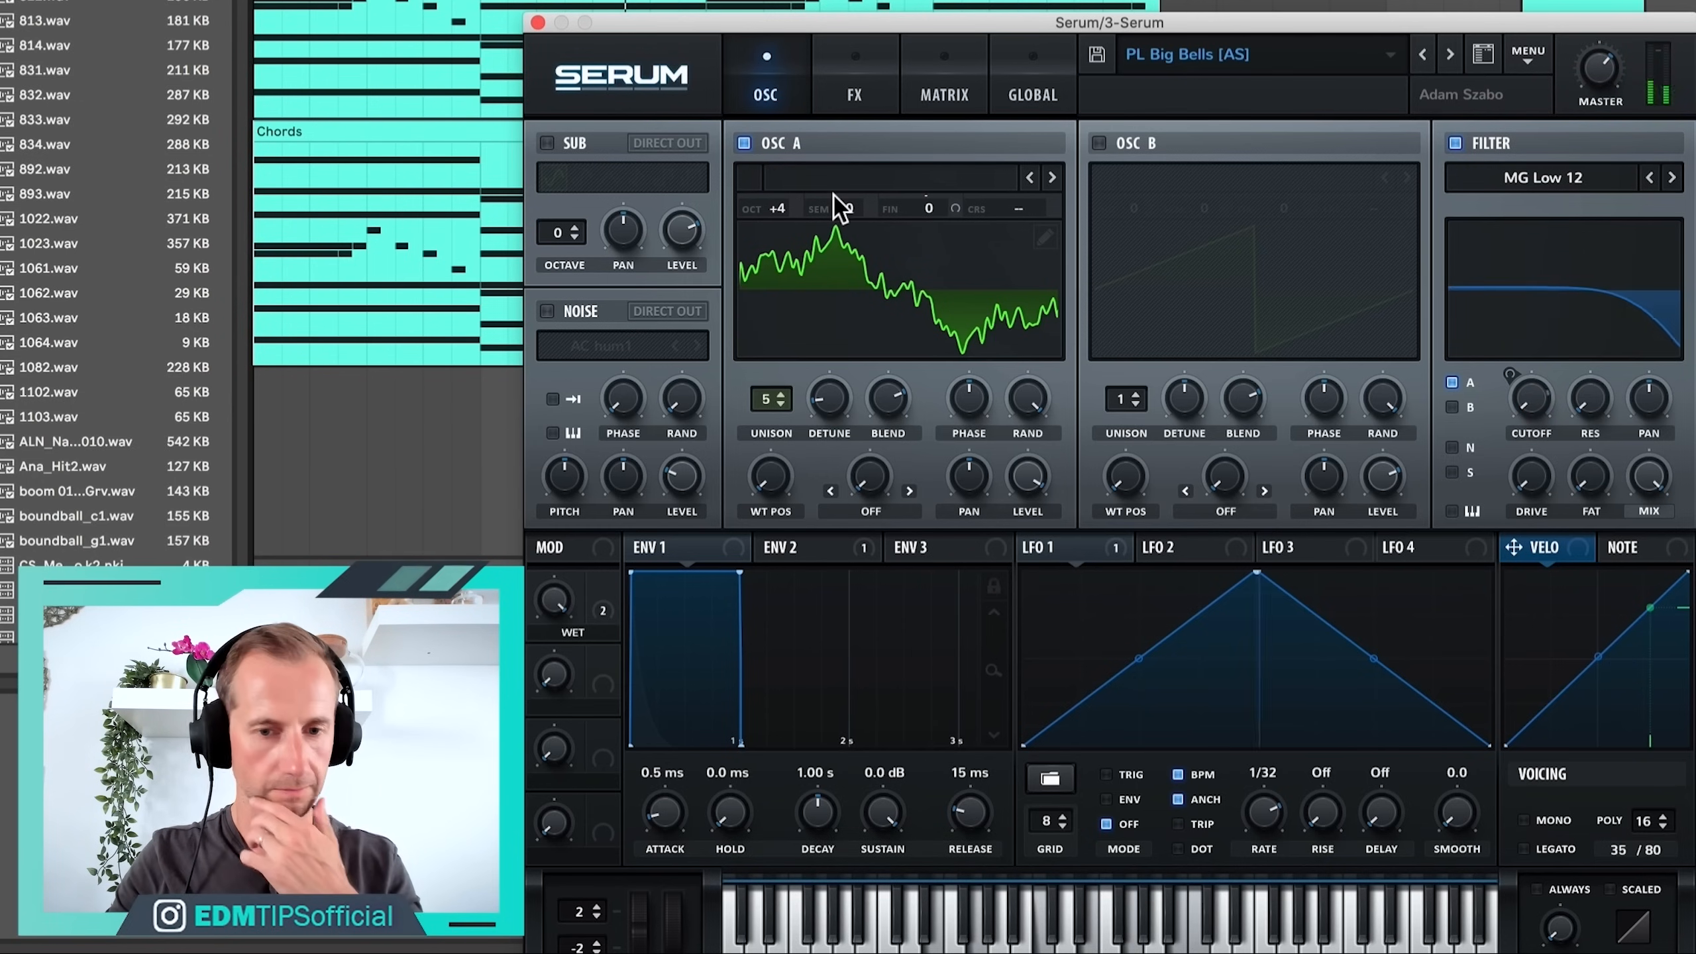
Lower the bell preset's delay feedback during playback, then close Serum and stop playback.
{"action": "left_click", "coordinate": [868, 66]}
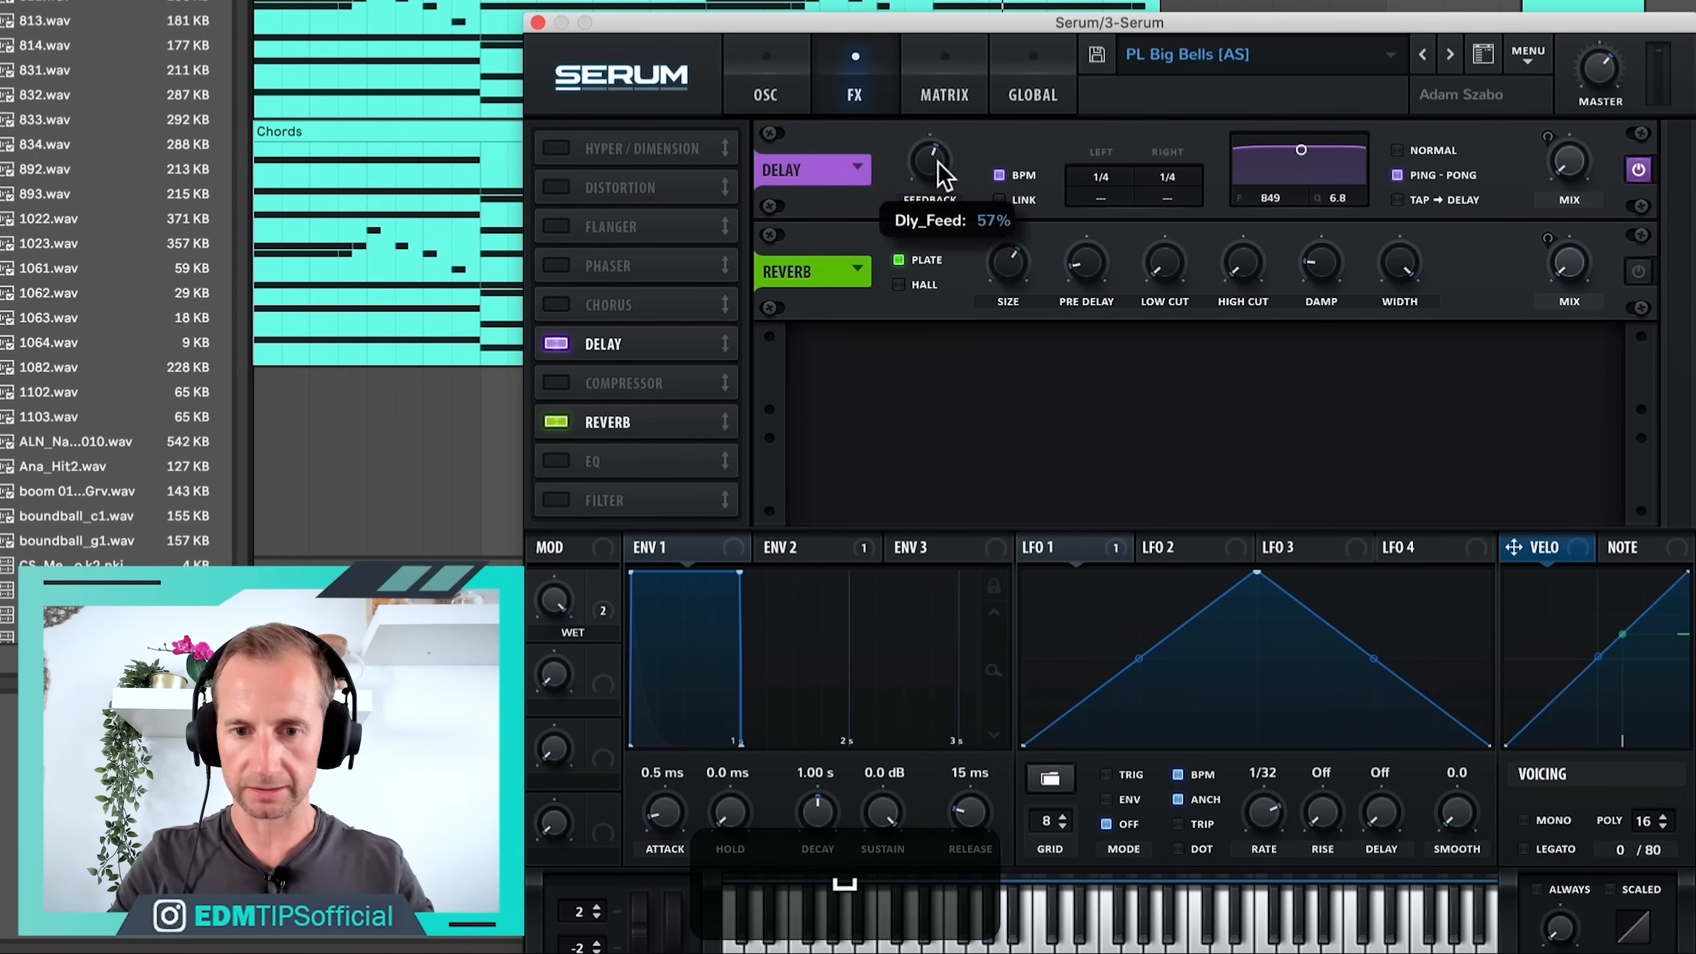
{"action": "left_click_drag", "start_coordinate": [938, 162], "coordinate": [945, 265]}
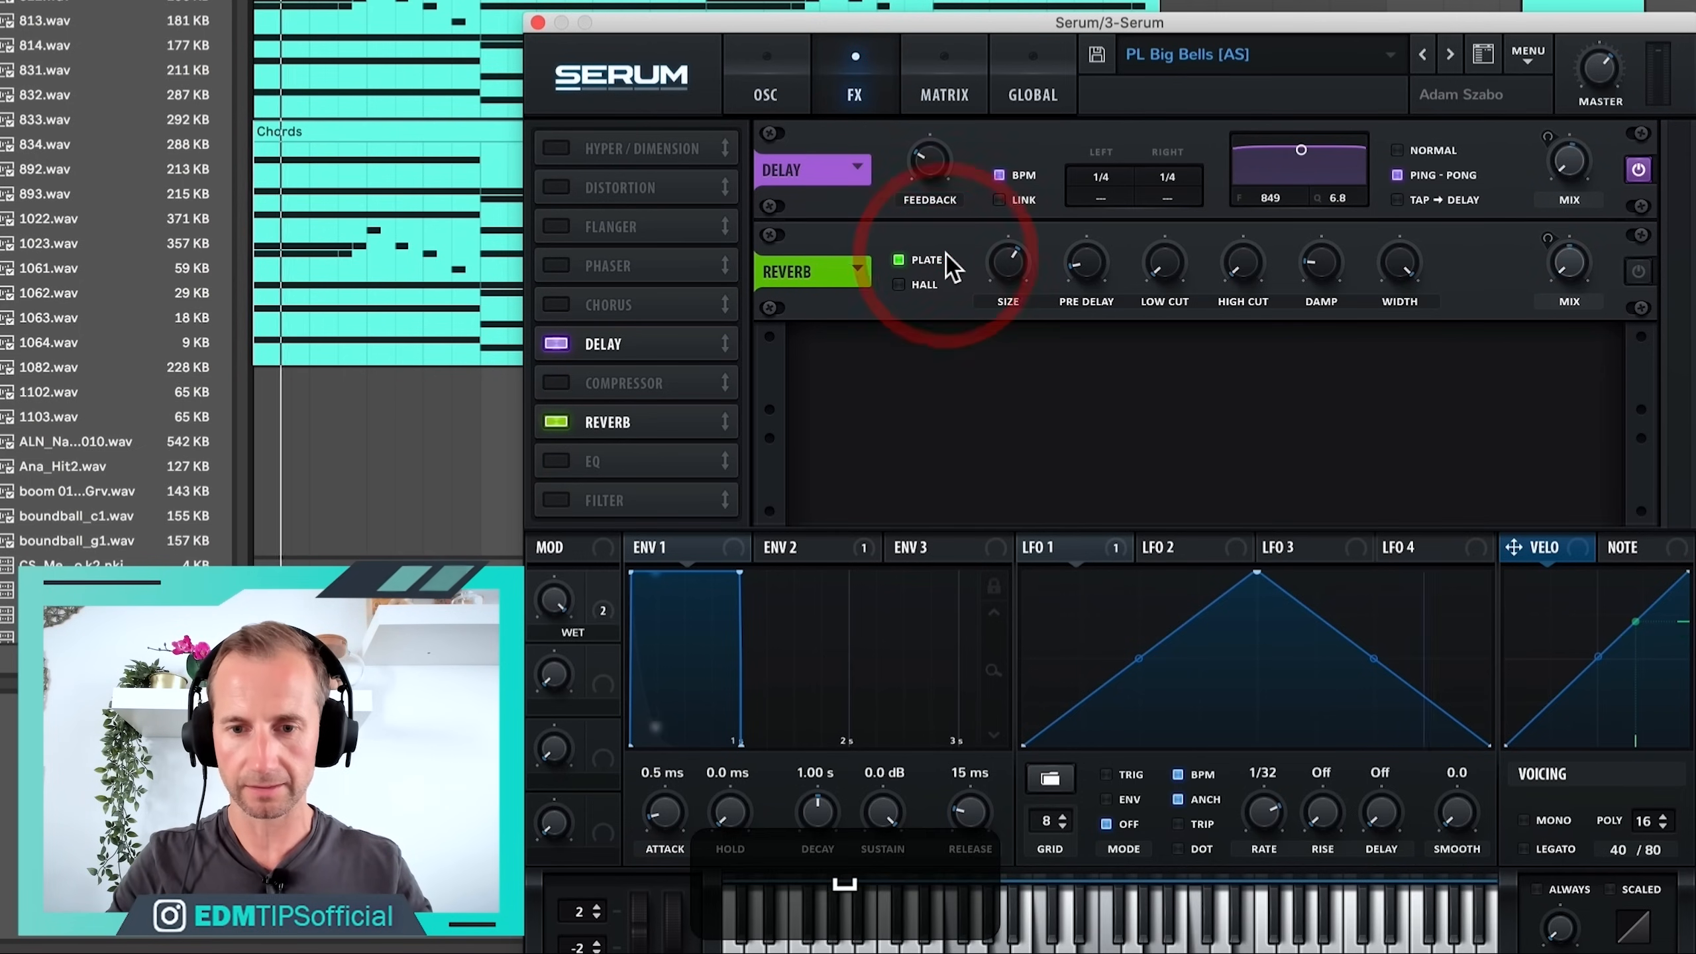
{"action": "left_click_drag", "start_coordinate": [925, 171], "coordinate": [923, 175]}
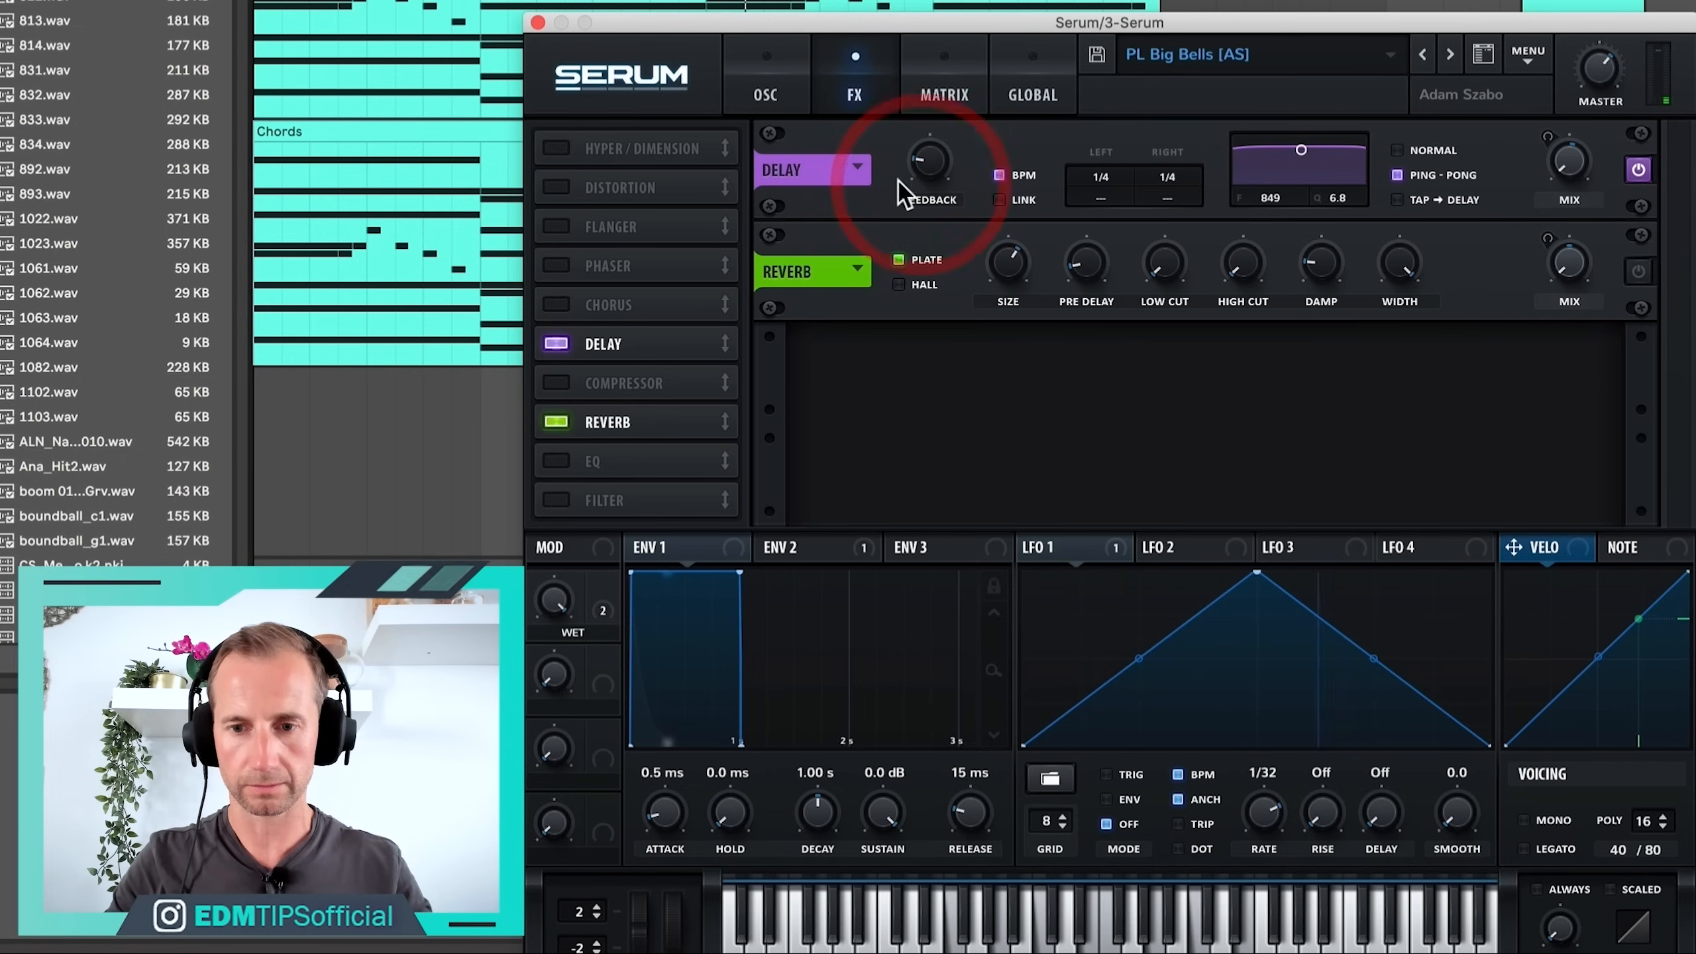
{"action": "left_click", "coordinate": [538, 23]}
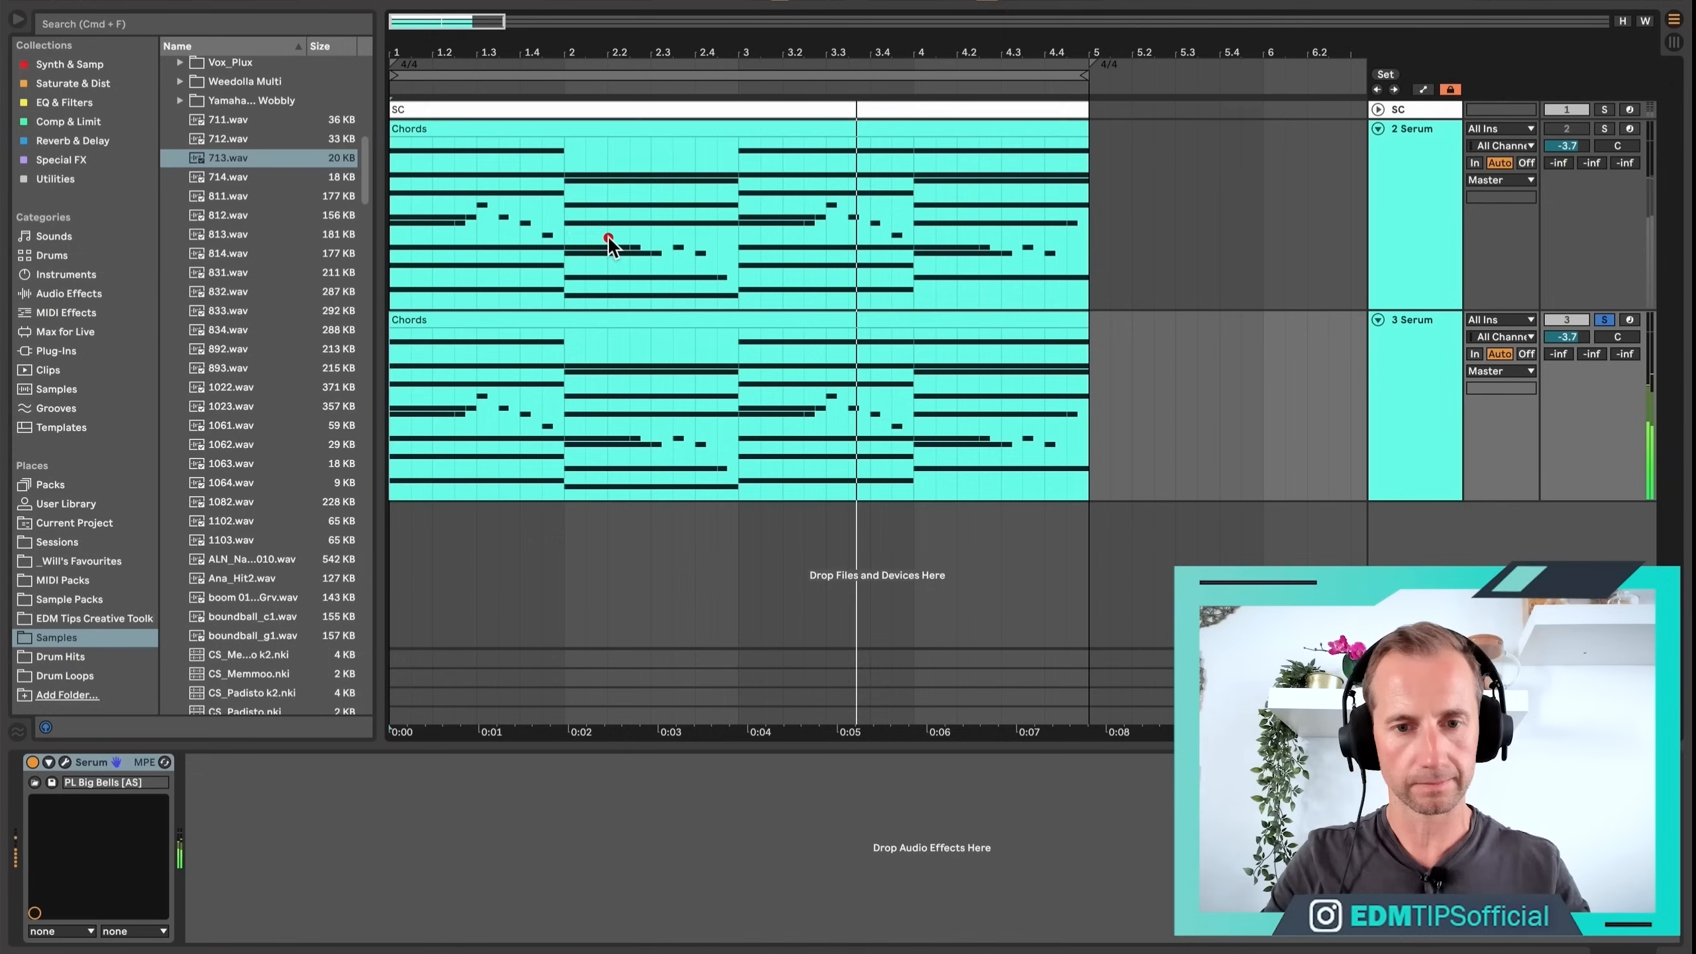
{"action": "left_click", "coordinate": [607, 236]}
{"action": "key", "text": "space"}
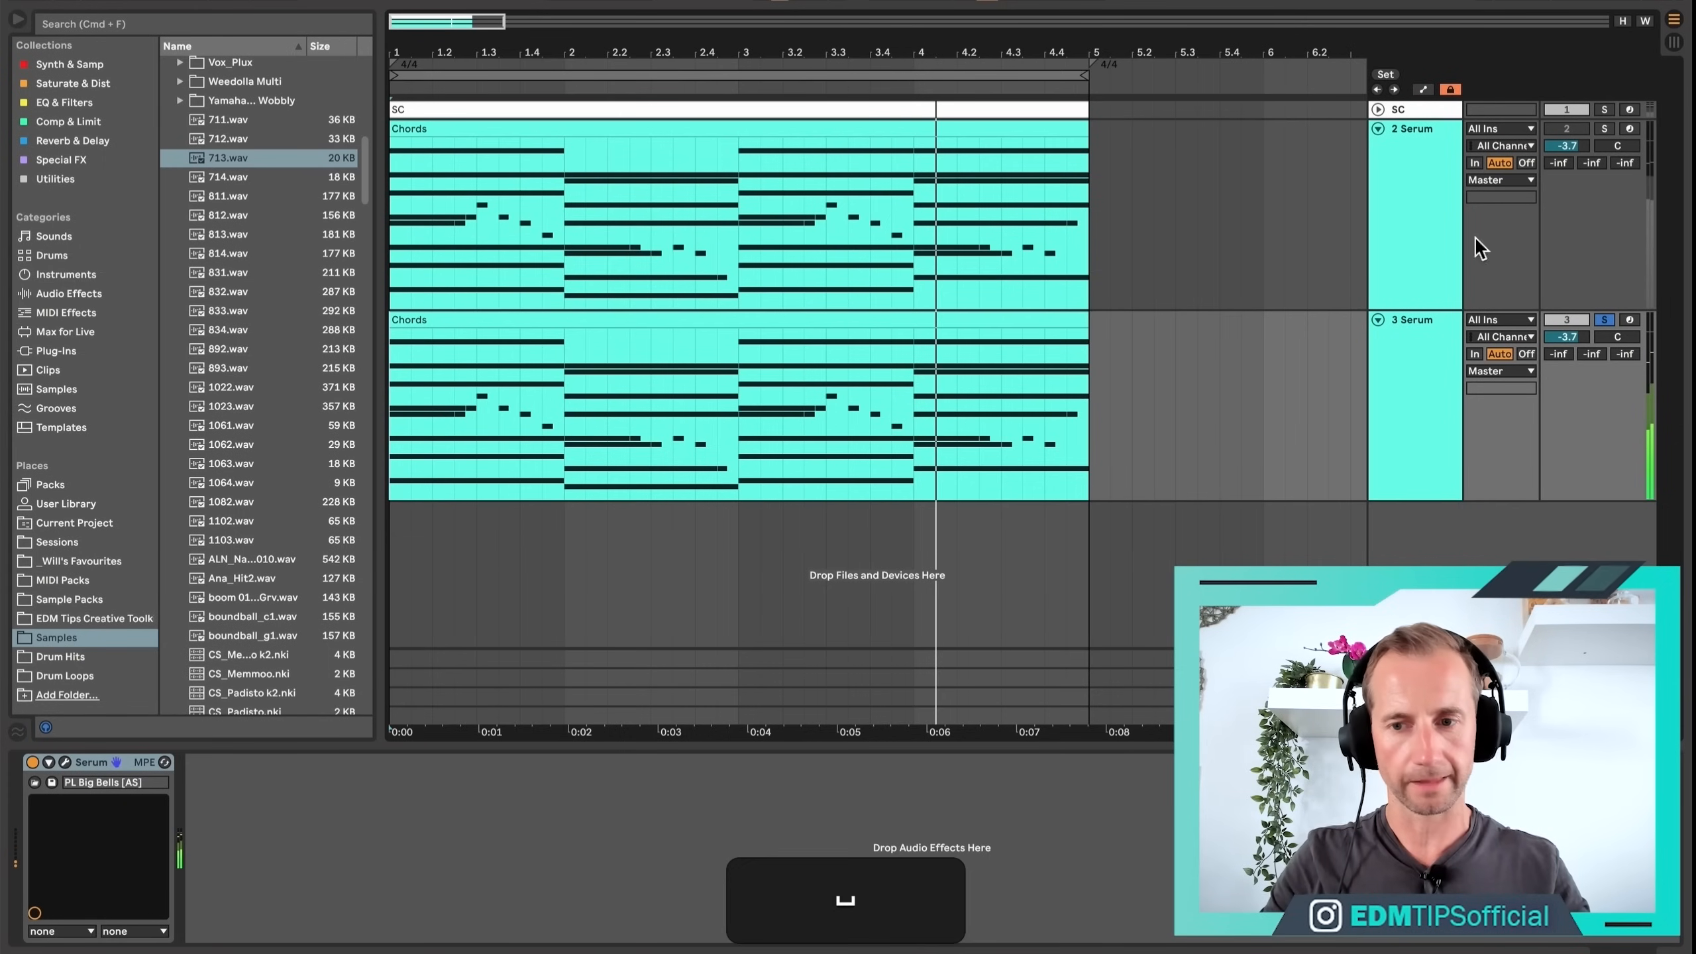
Unsolo the 3 Serum track, reactivate 2 Serum, and fade the bell layer up from silence beneath the main chords.
{"action": "left_click", "coordinate": [1604, 320]}
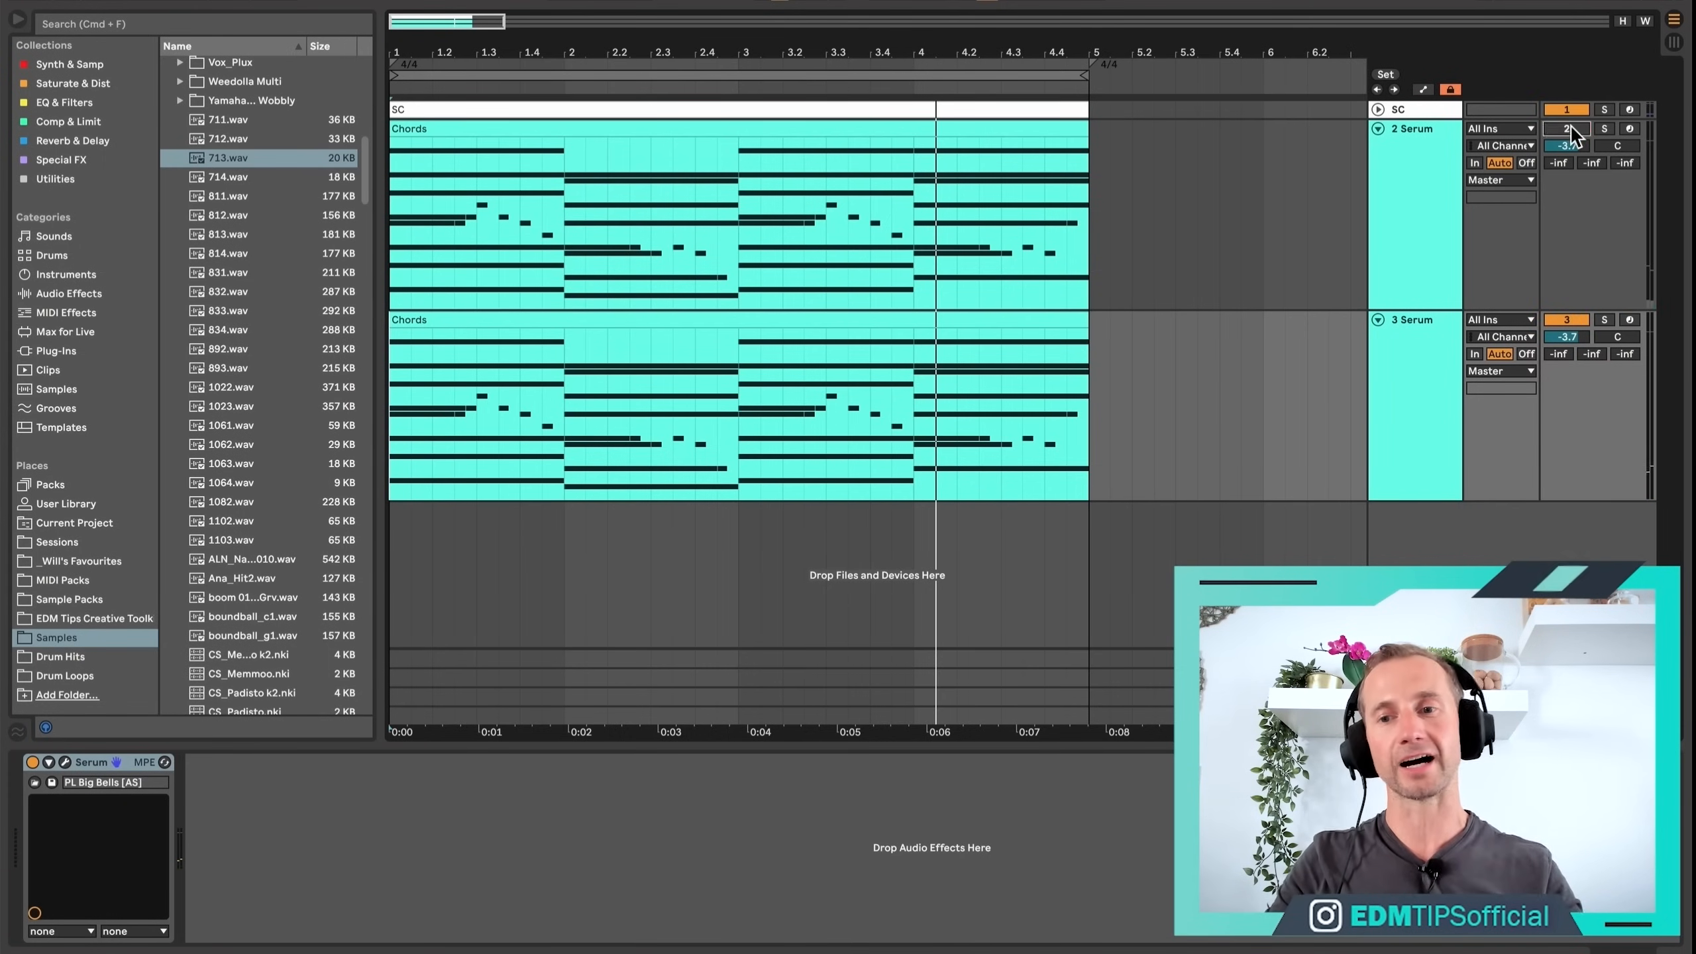
{"action": "left_click_drag", "start_coordinate": [1573, 341], "coordinate": [1572, 427]}
{"action": "key", "text": "space"}
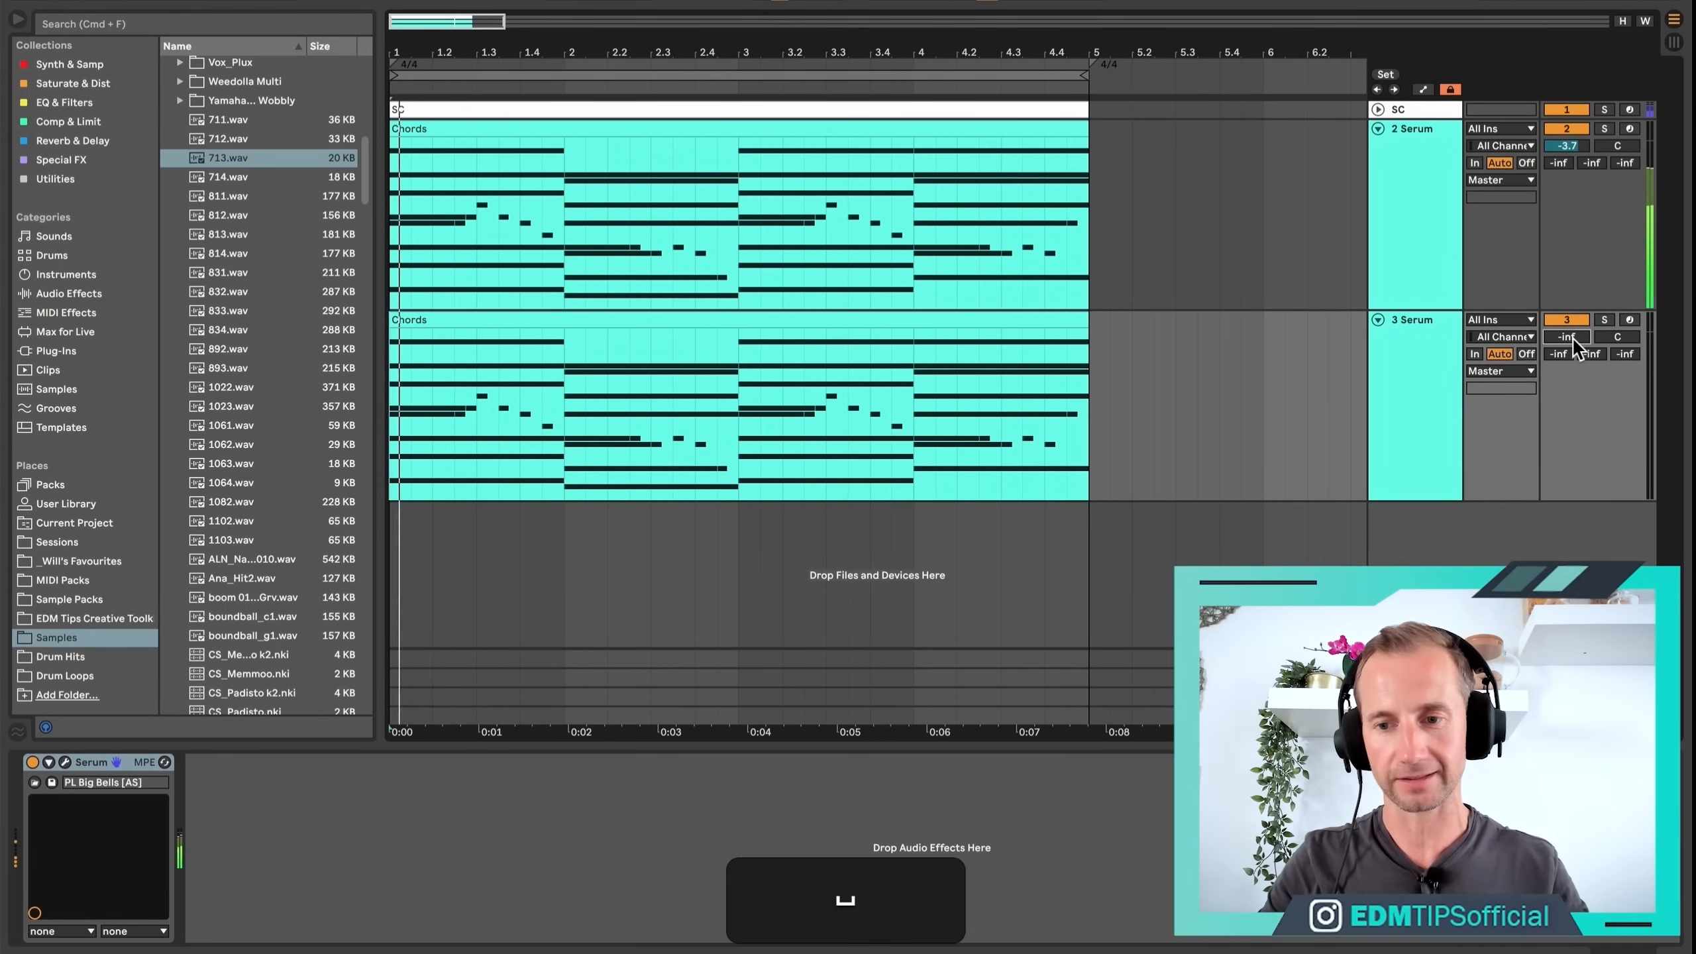
{"action": "mouse_move", "coordinate": [1566, 337]}
{"action": "left_mouse_down"}
{"action": "mouse_move", "coordinate": [1567, 293]}
{"action": "mouse_move", "coordinate": [1574, 335]}
{"action": "left_mouse_up"}
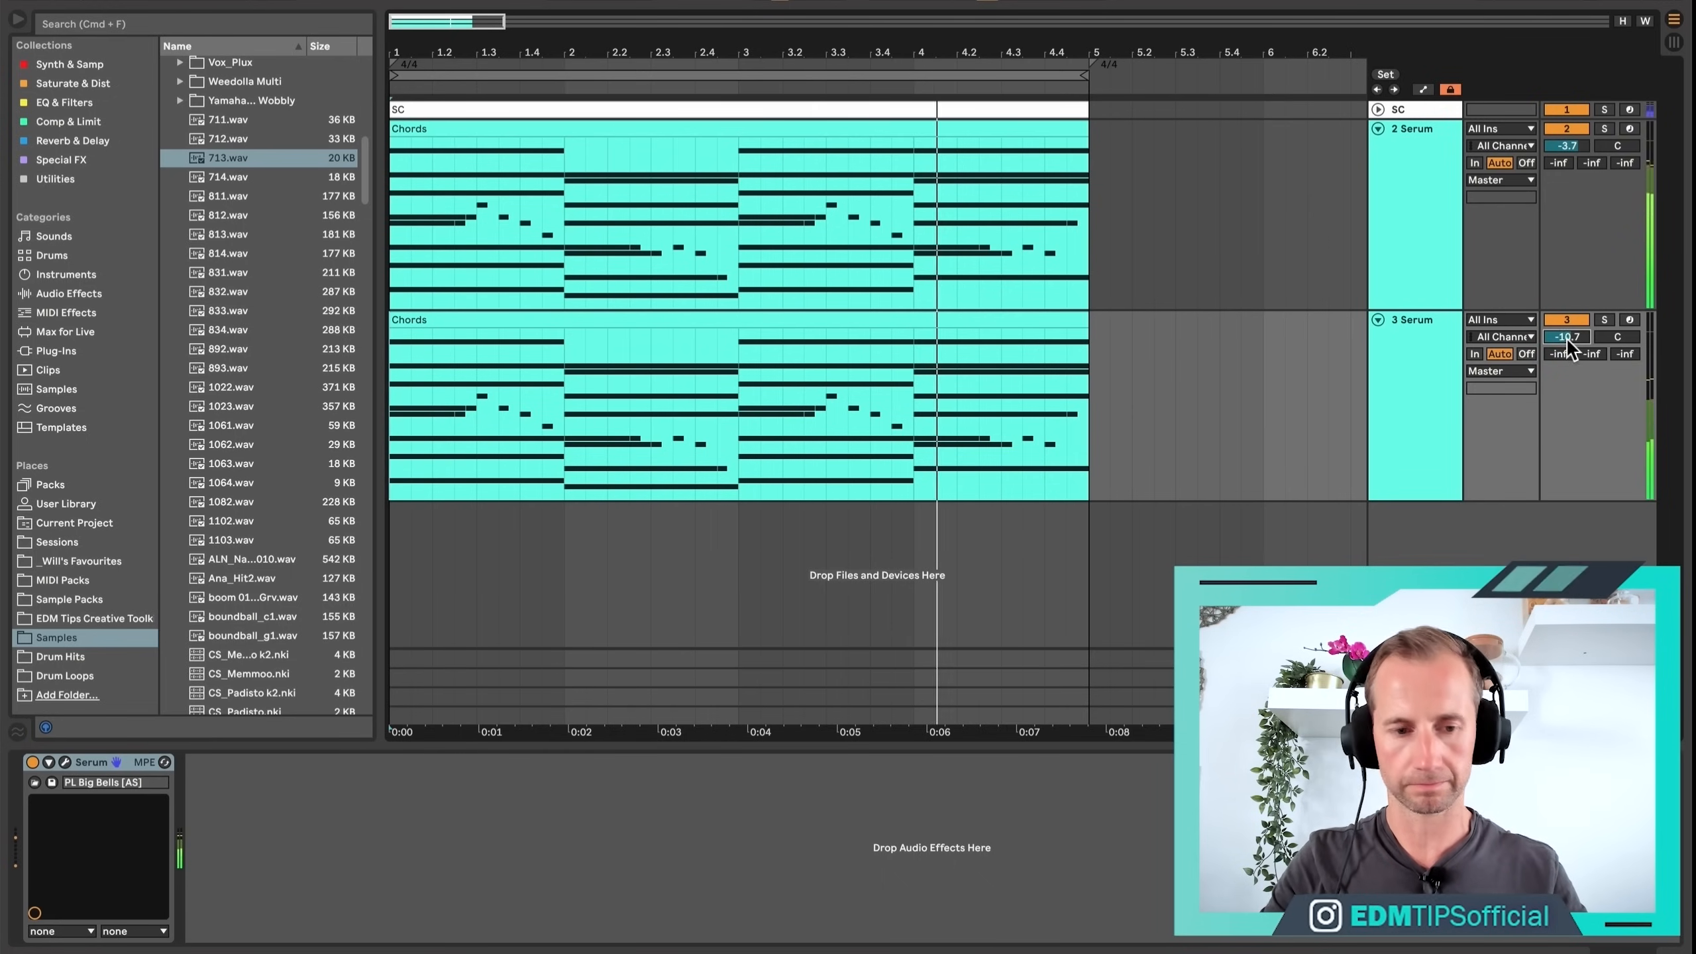
Reopen Serum on the 3 Serum track to view the bell layer's oscillator settings.
{"action": "left_click", "coordinate": [66, 761]}
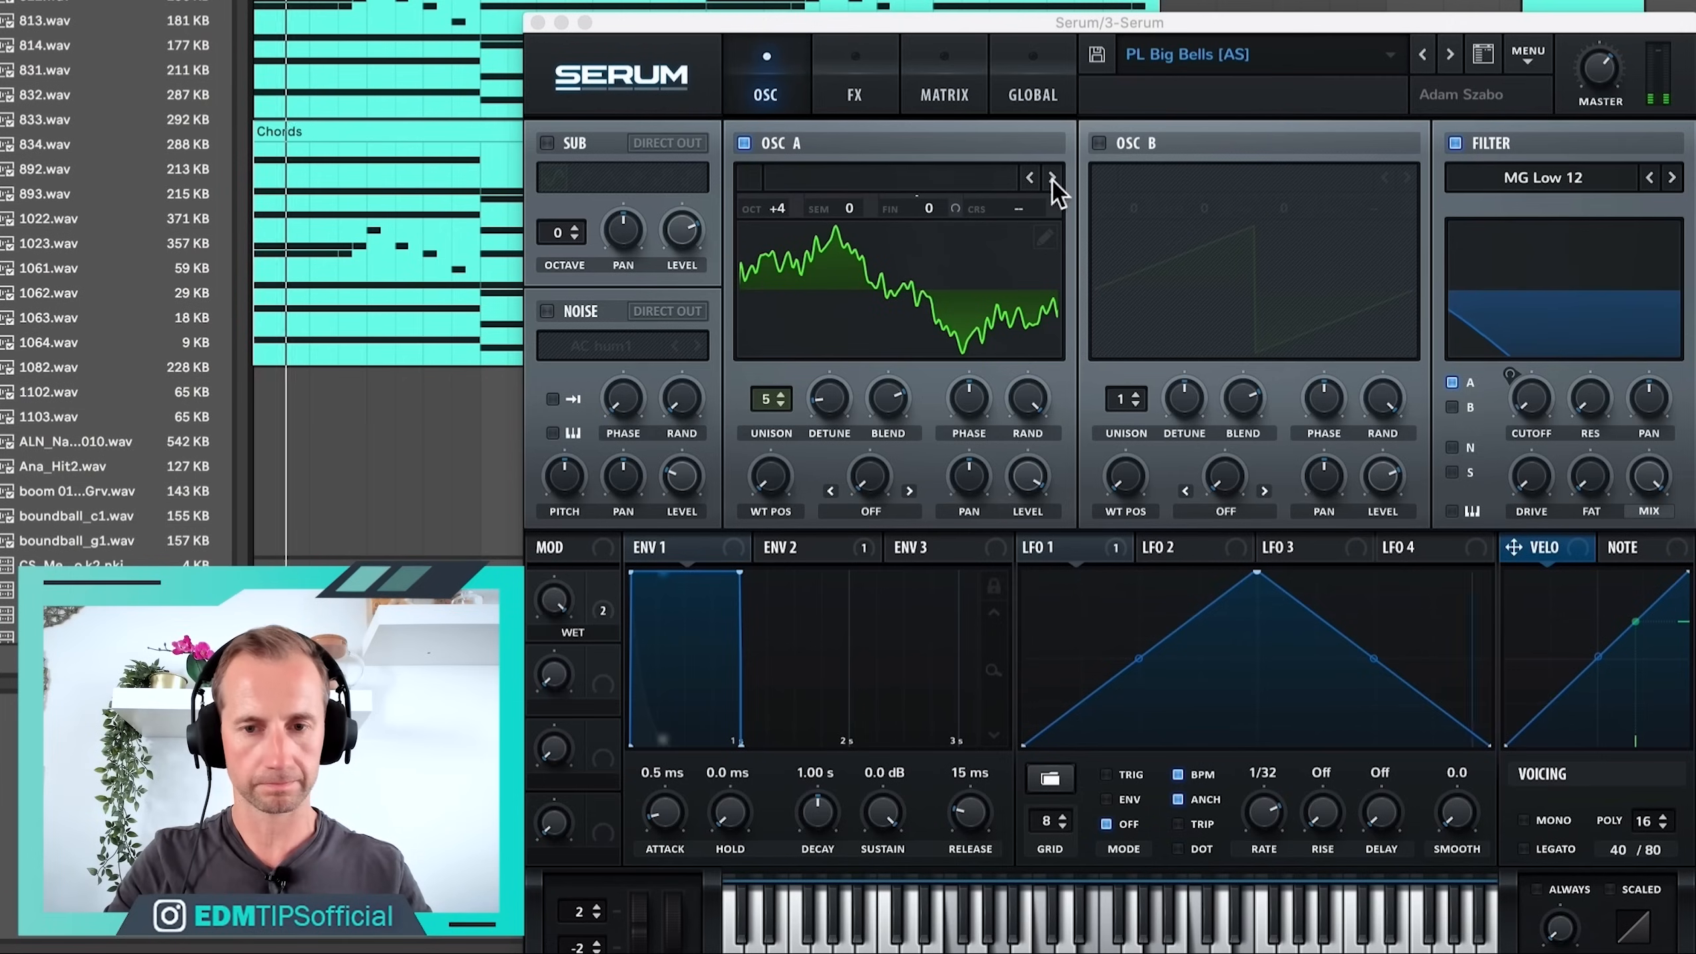
{"action": "left_click", "coordinate": [853, 291]}
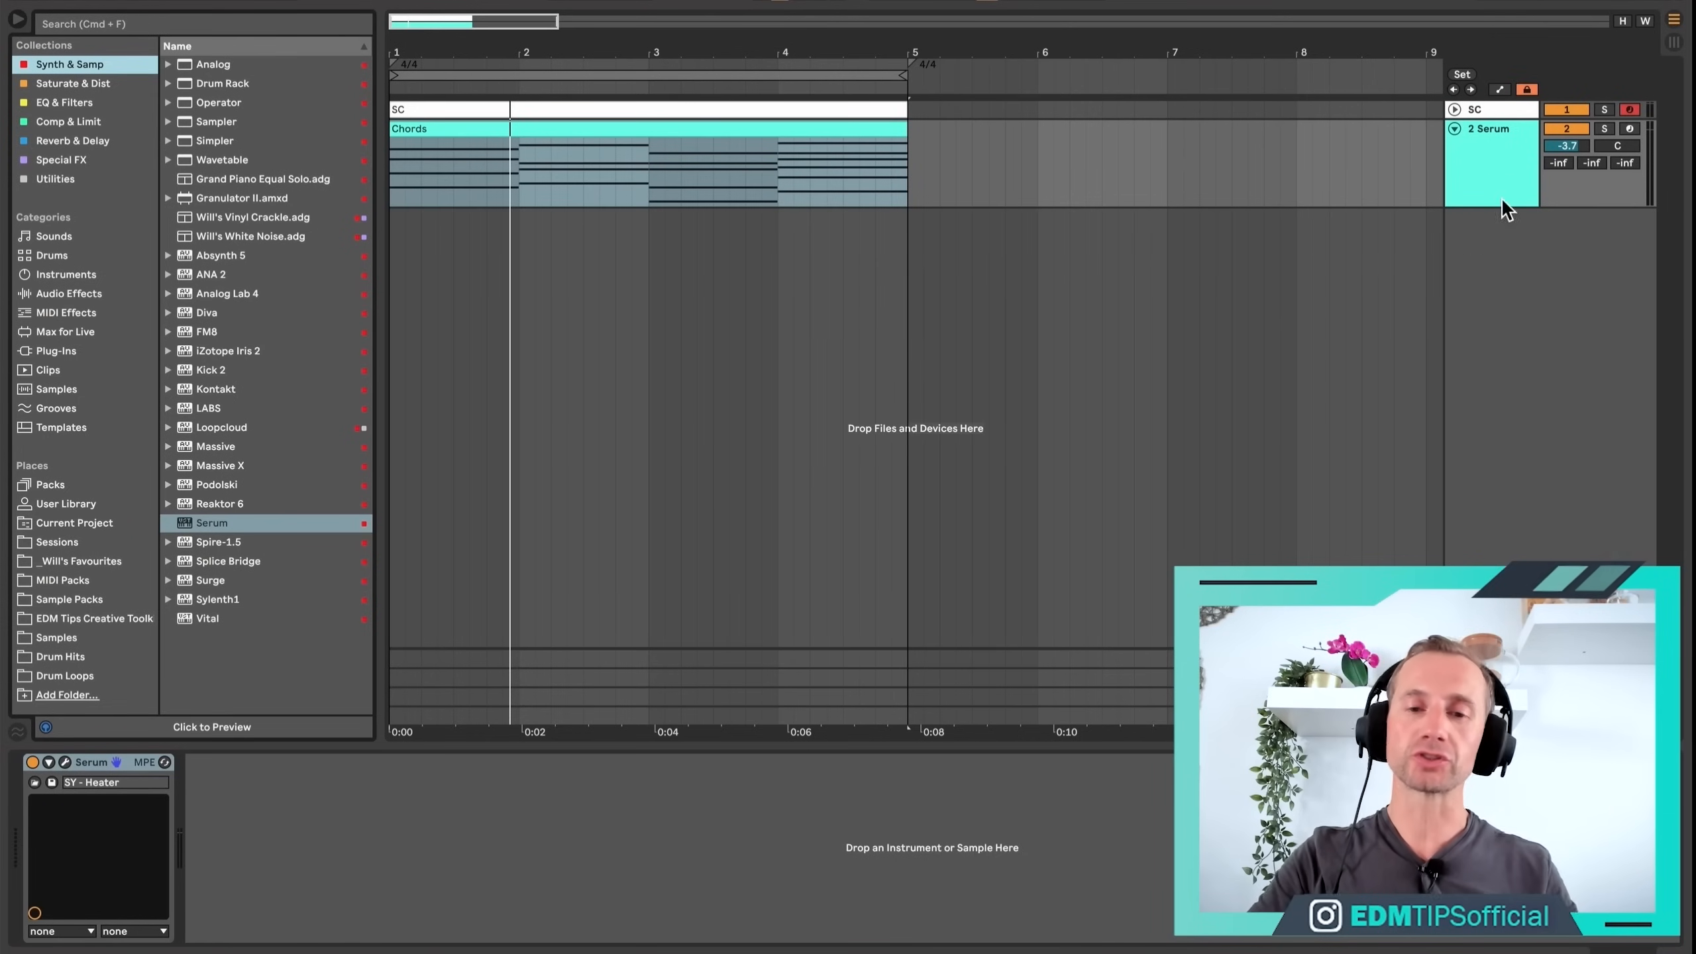
Duplicate the 2 Serum track and delete the lower chord notes from the original track's clip.
{"action": "left_click", "coordinate": [1464, 180]}
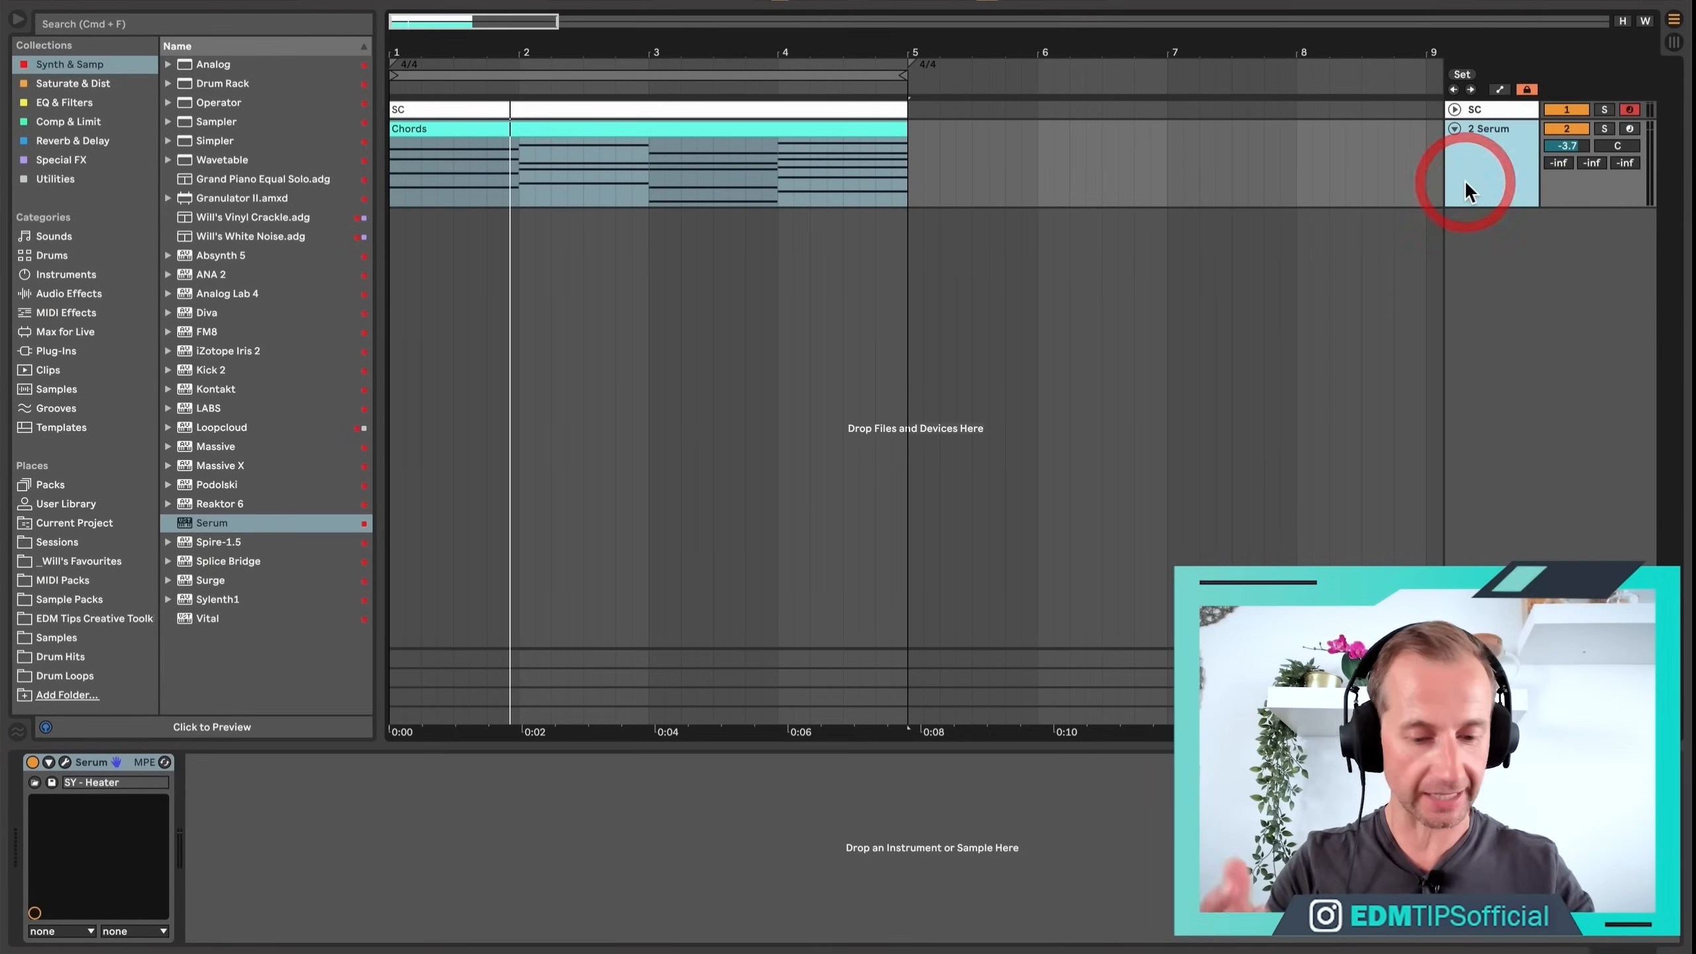
{"action": "key", "text": "super+d"}
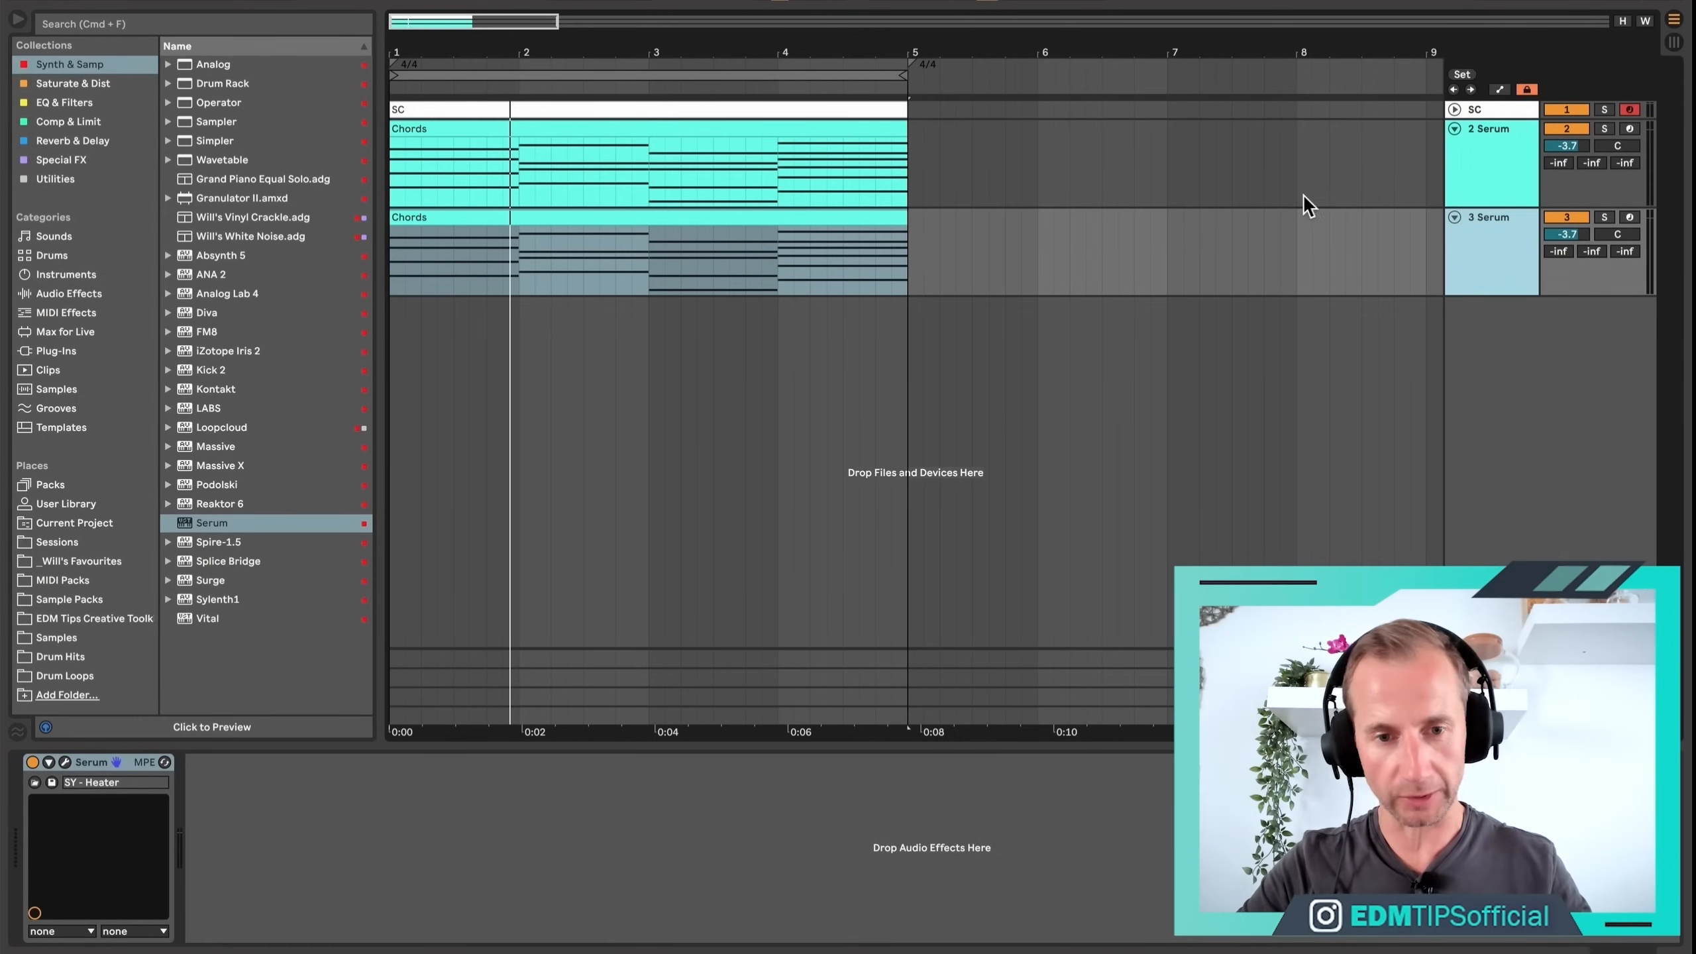
{"action": "double_click", "coordinate": [779, 129]}
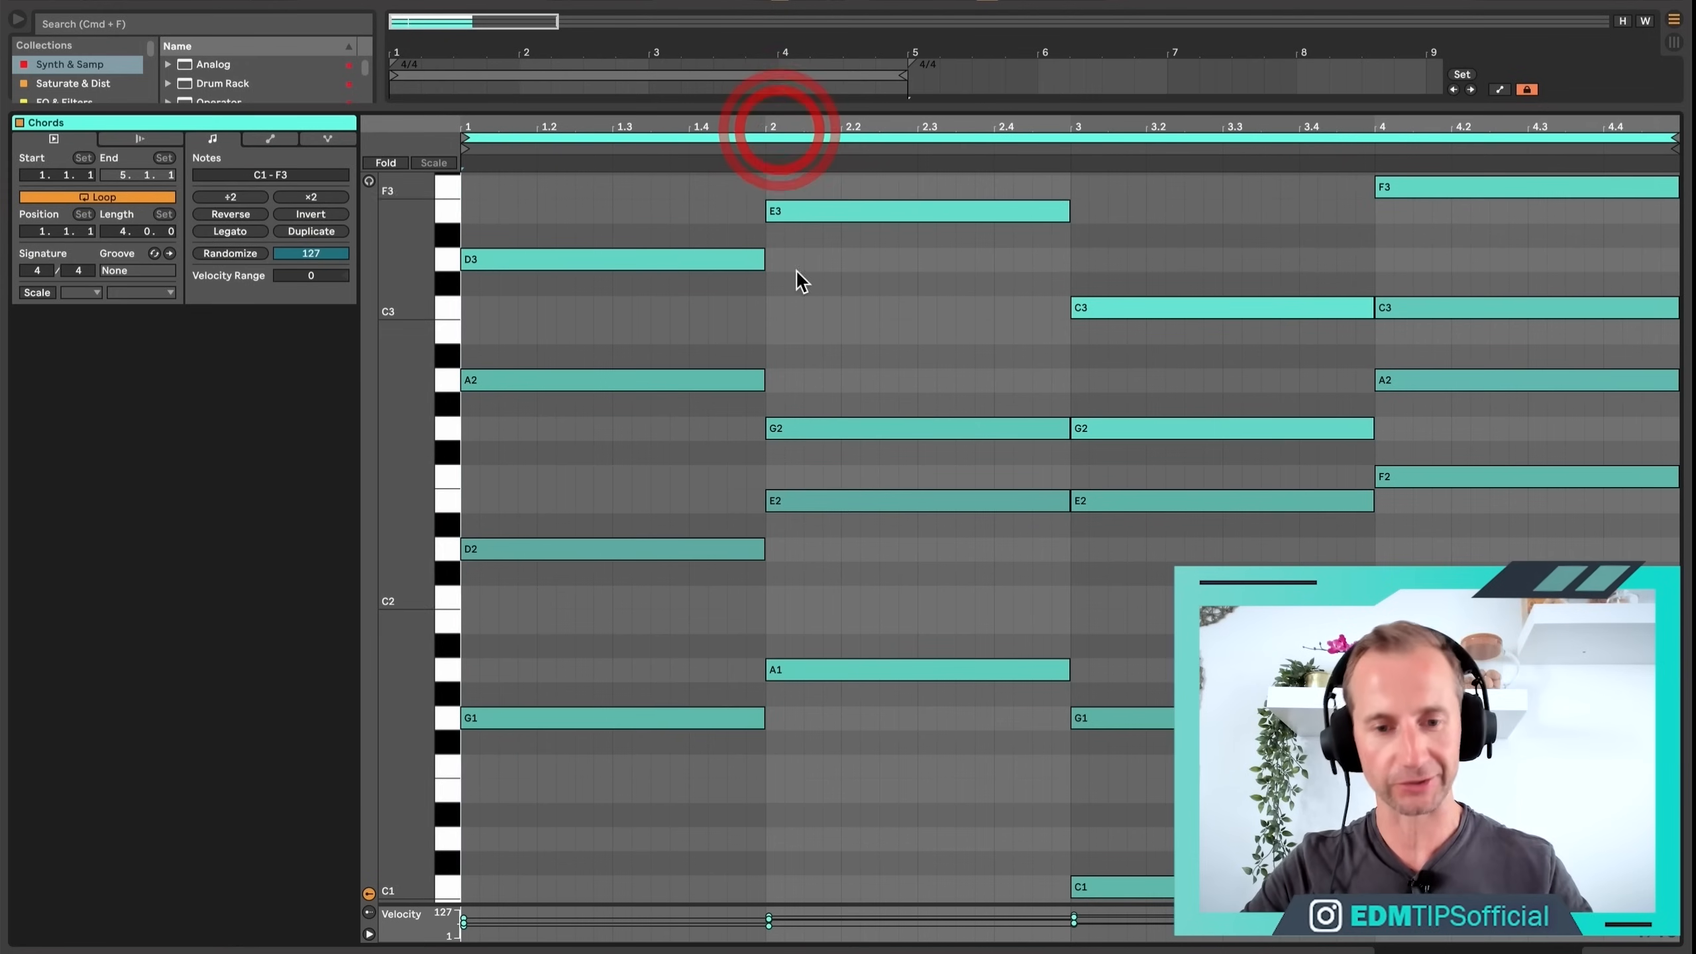
{"action": "left_click", "coordinate": [593, 512]}
{"action": "left_click_drag", "start_coordinate": [726, 571], "coordinate": [1545, 948]}
{"action": "key", "text": "BackSpace"}
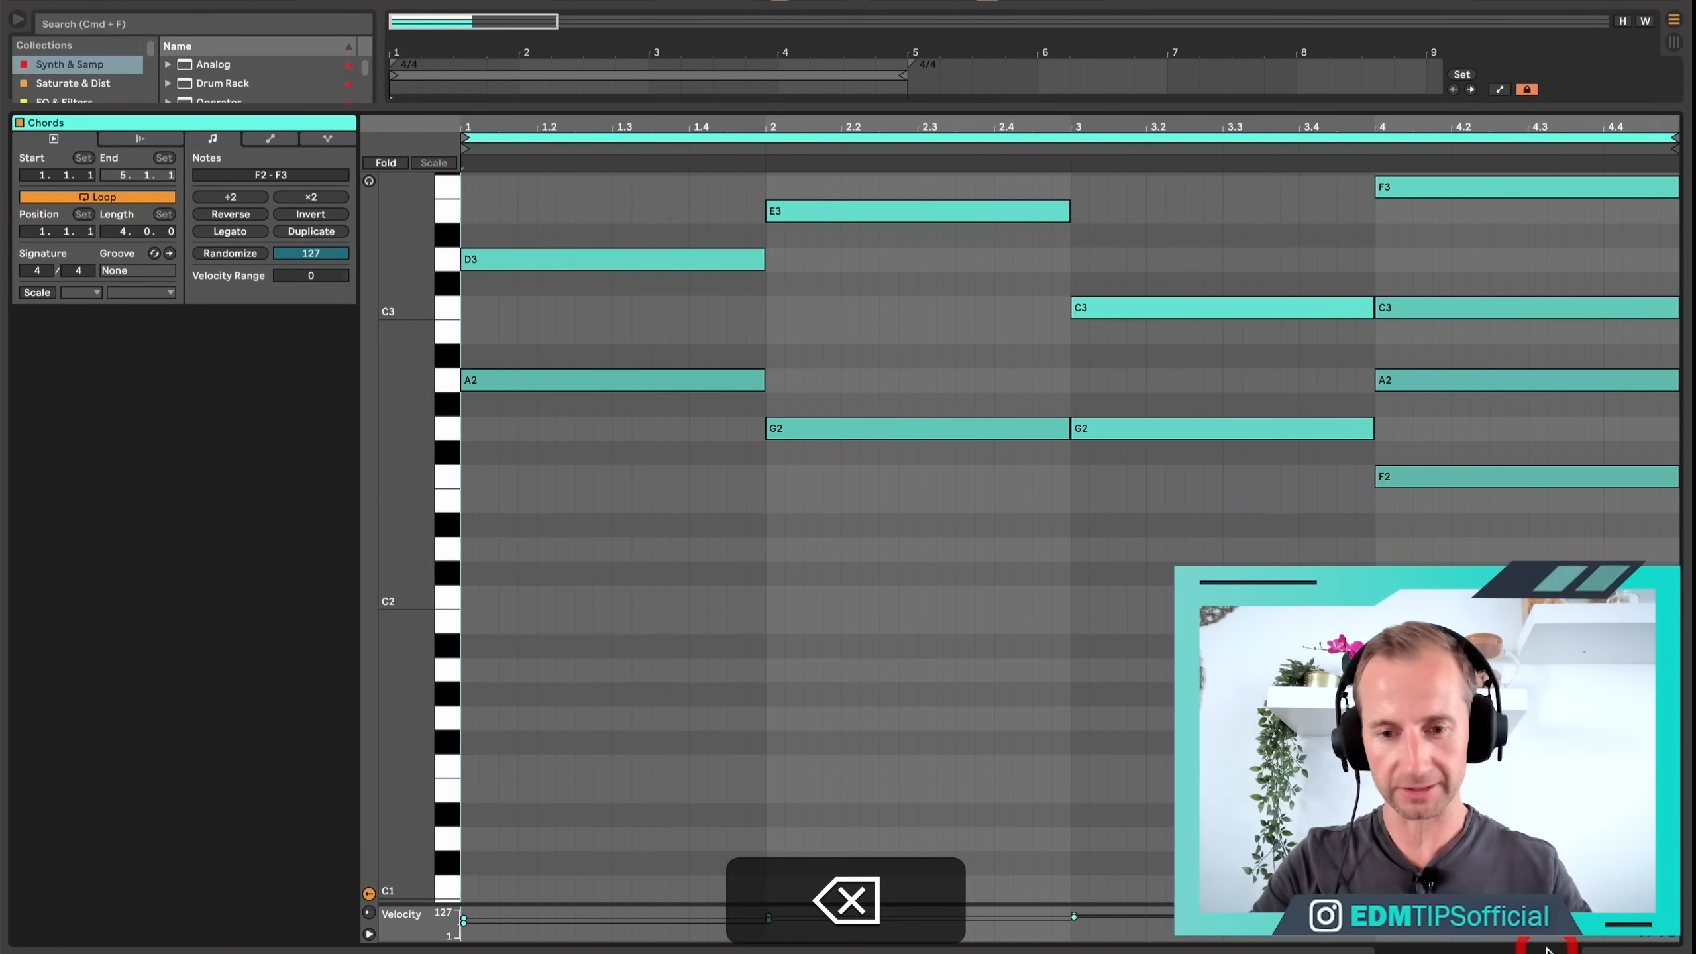
{"action": "key", "text": "shift+Tab"}
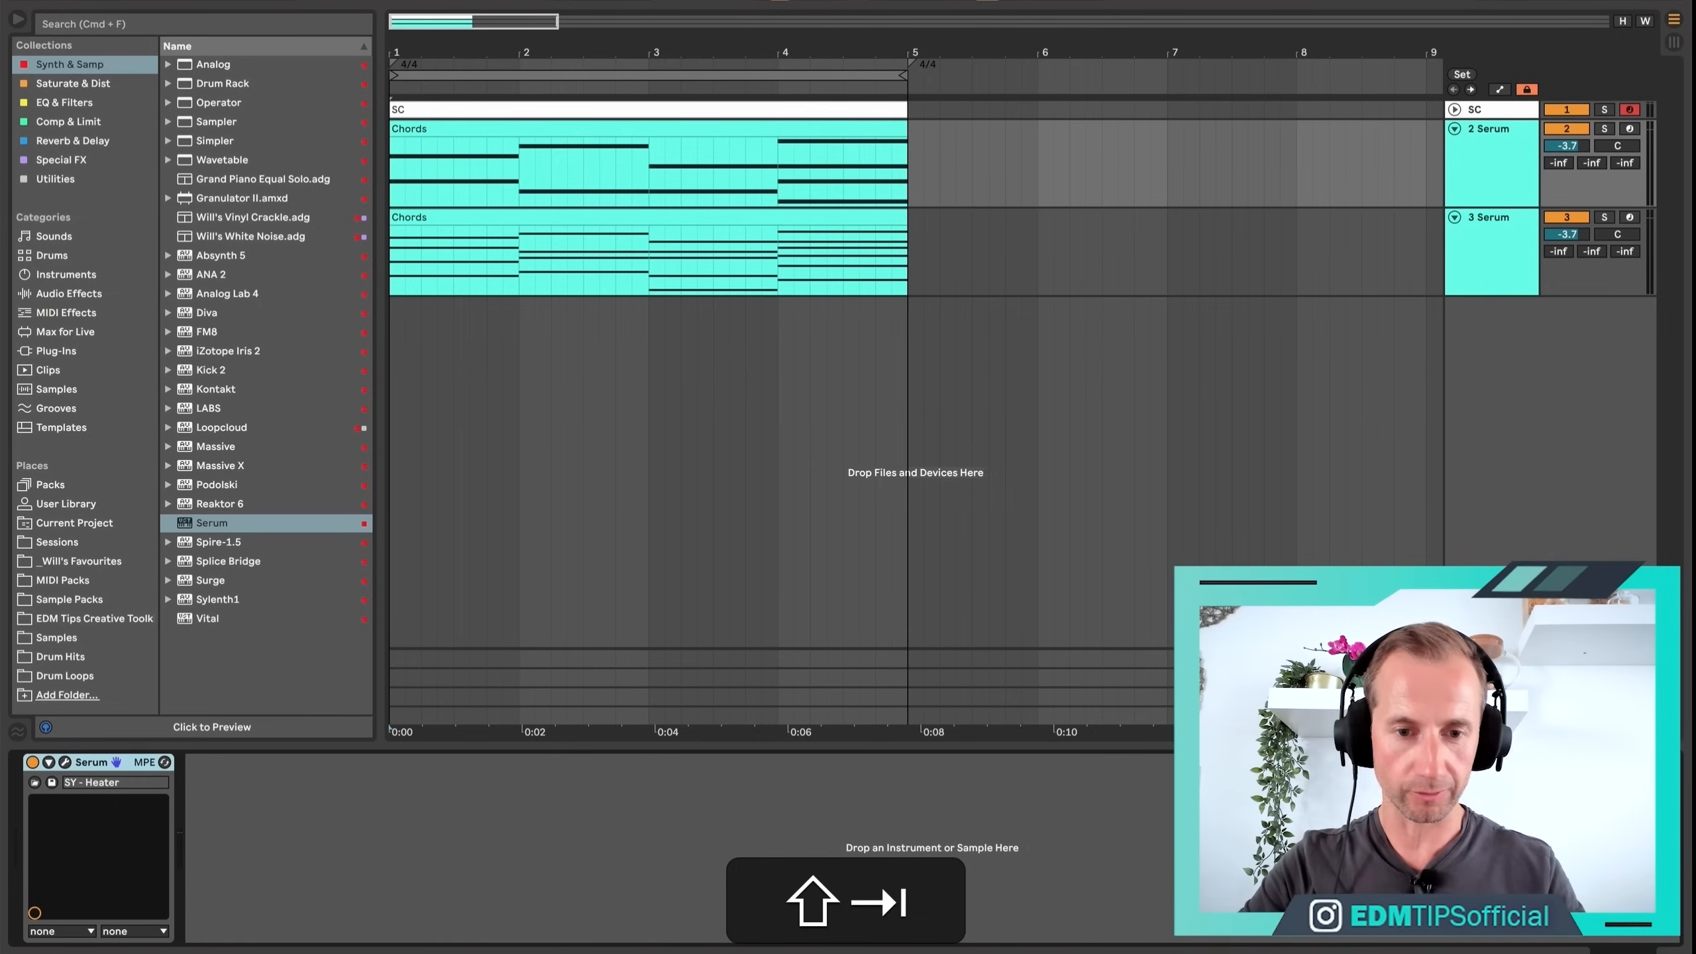
Delete the upper chord notes from the duplicated Chords clip on the 3 Serum track.
{"action": "double_click", "coordinate": [694, 216]}
{"action": "left_click_drag", "start_coordinate": [541, 213], "coordinate": [1531, 428]}
{"action": "key", "text": "BackSpace"}
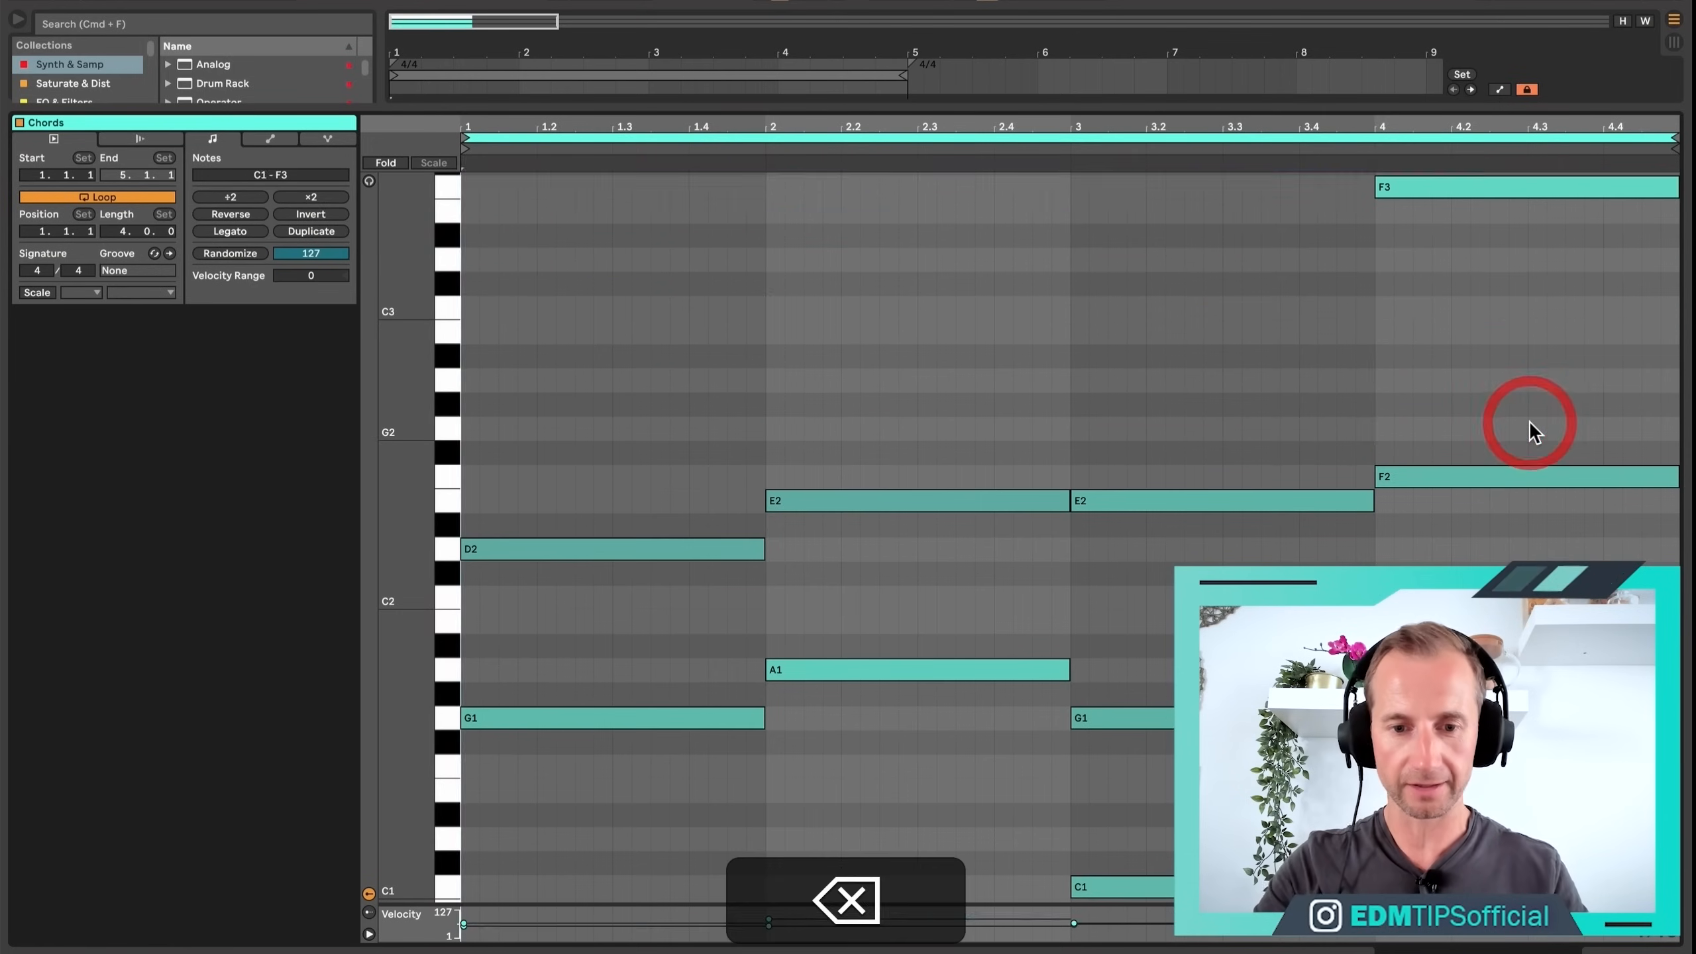
{"action": "key", "text": "shift+Tab"}
Undo the note deletions in both chord clips and delete the duplicated 3 Serum track.
{"action": "key", "text": "super+z"}
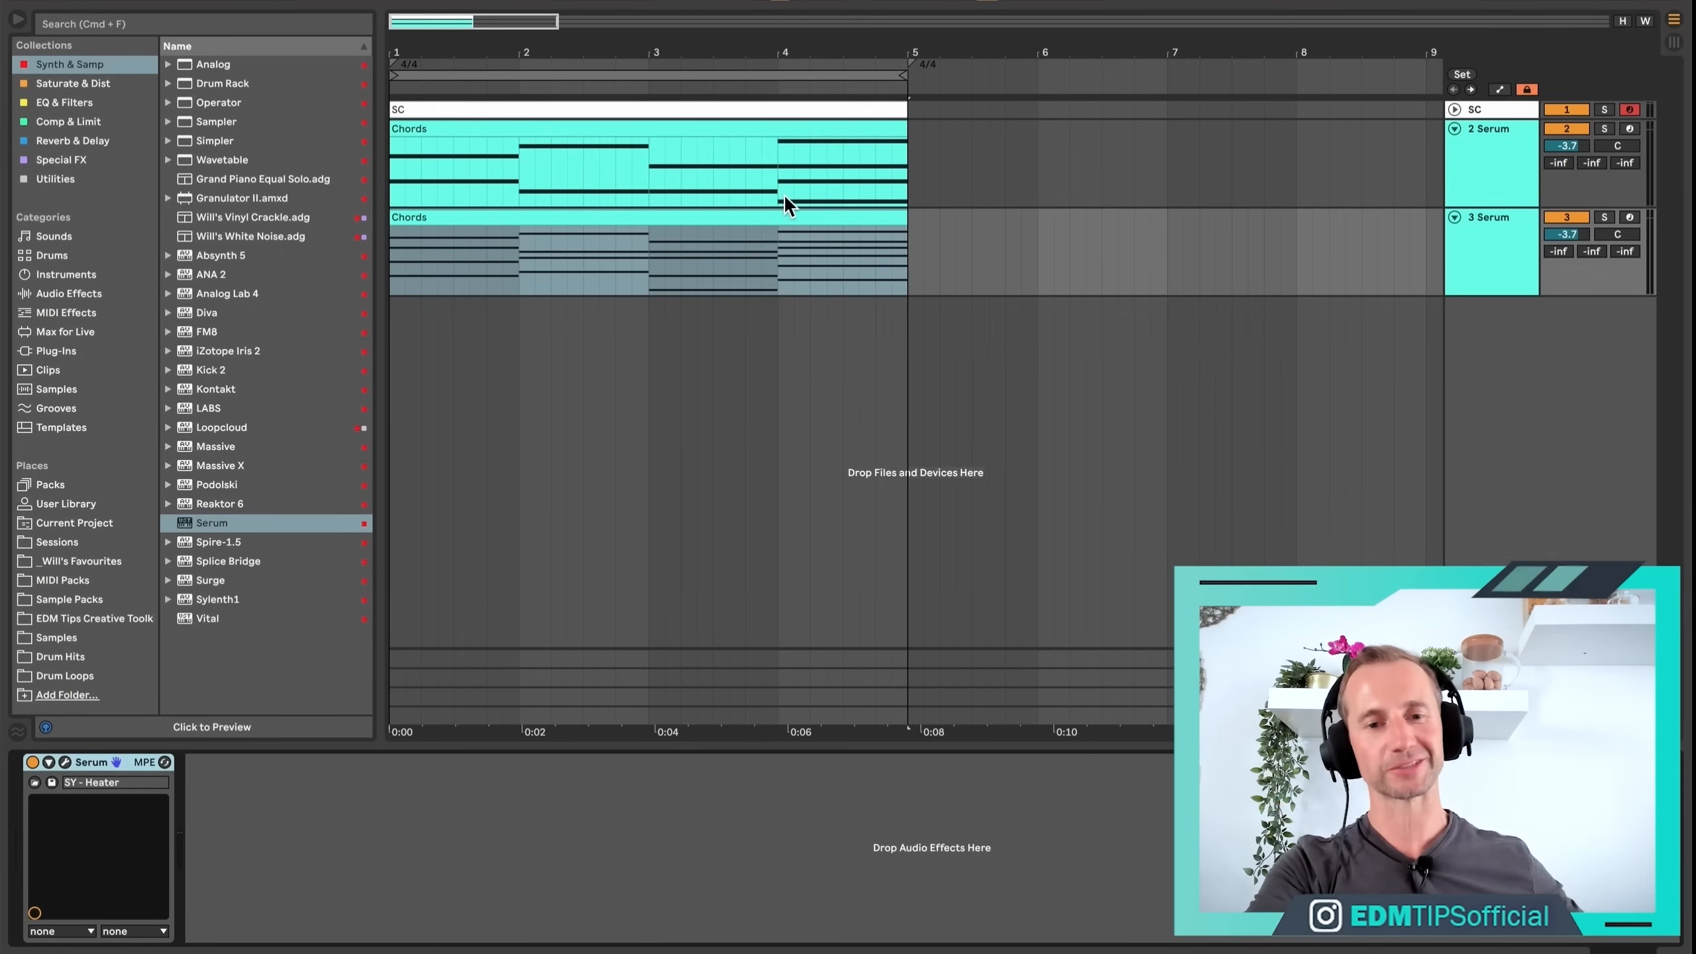
{"action": "key", "text": "super+z"}
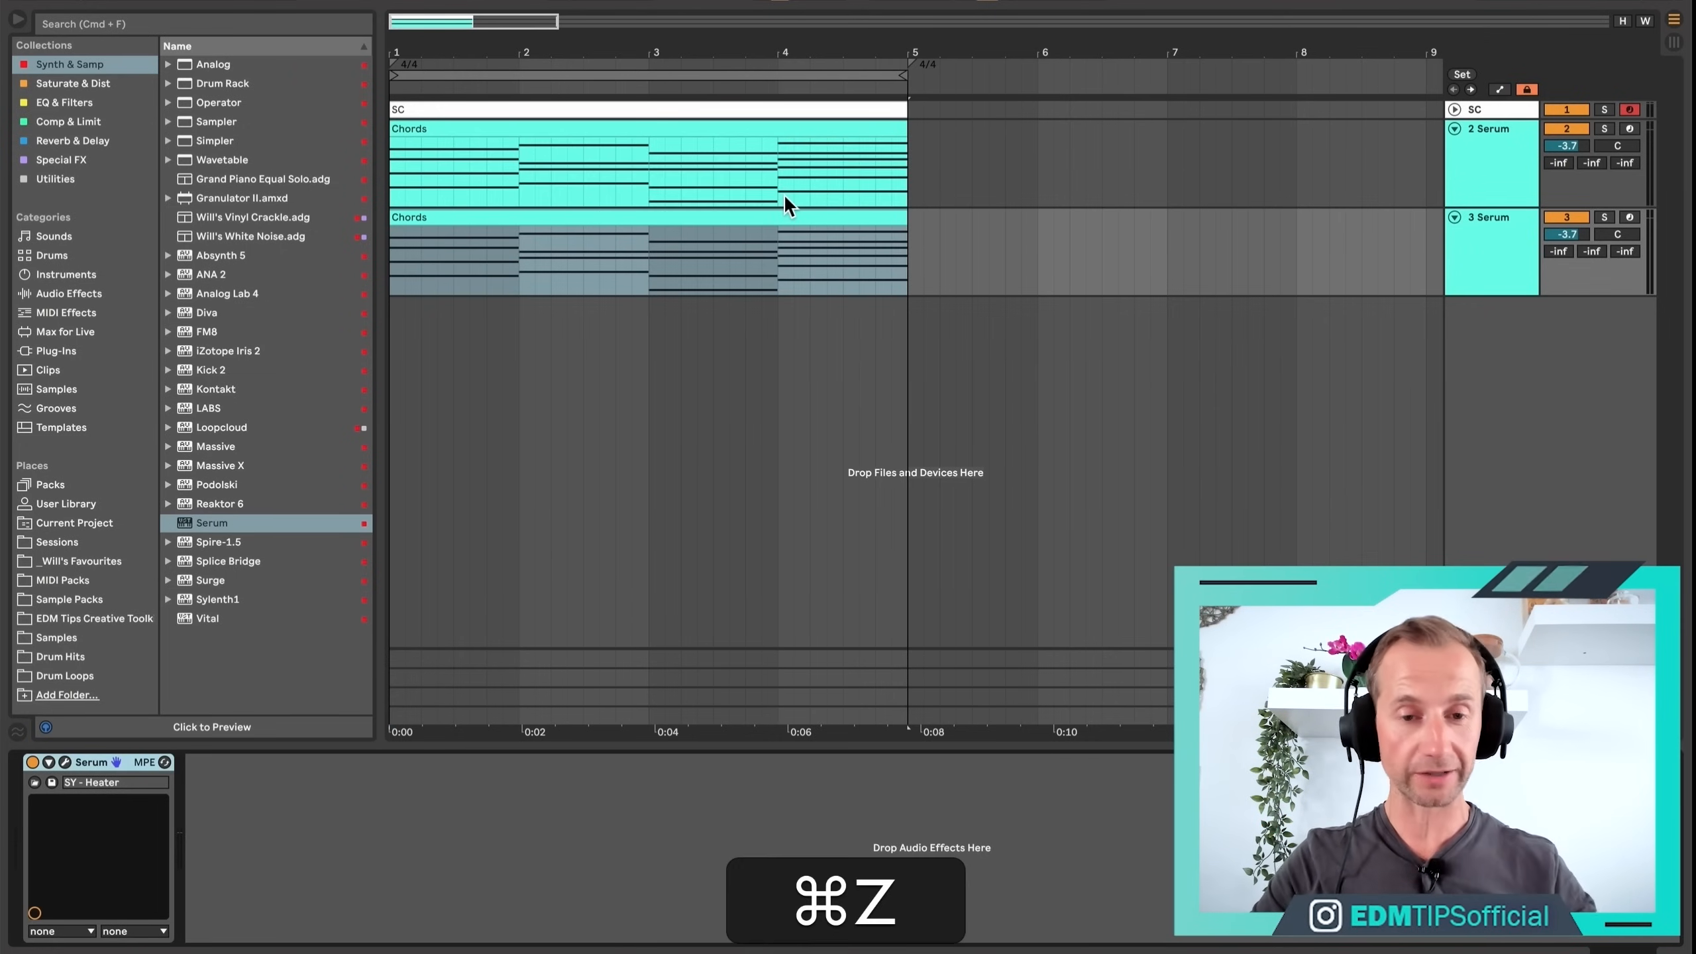
{"action": "left_click", "coordinate": [1465, 254]}
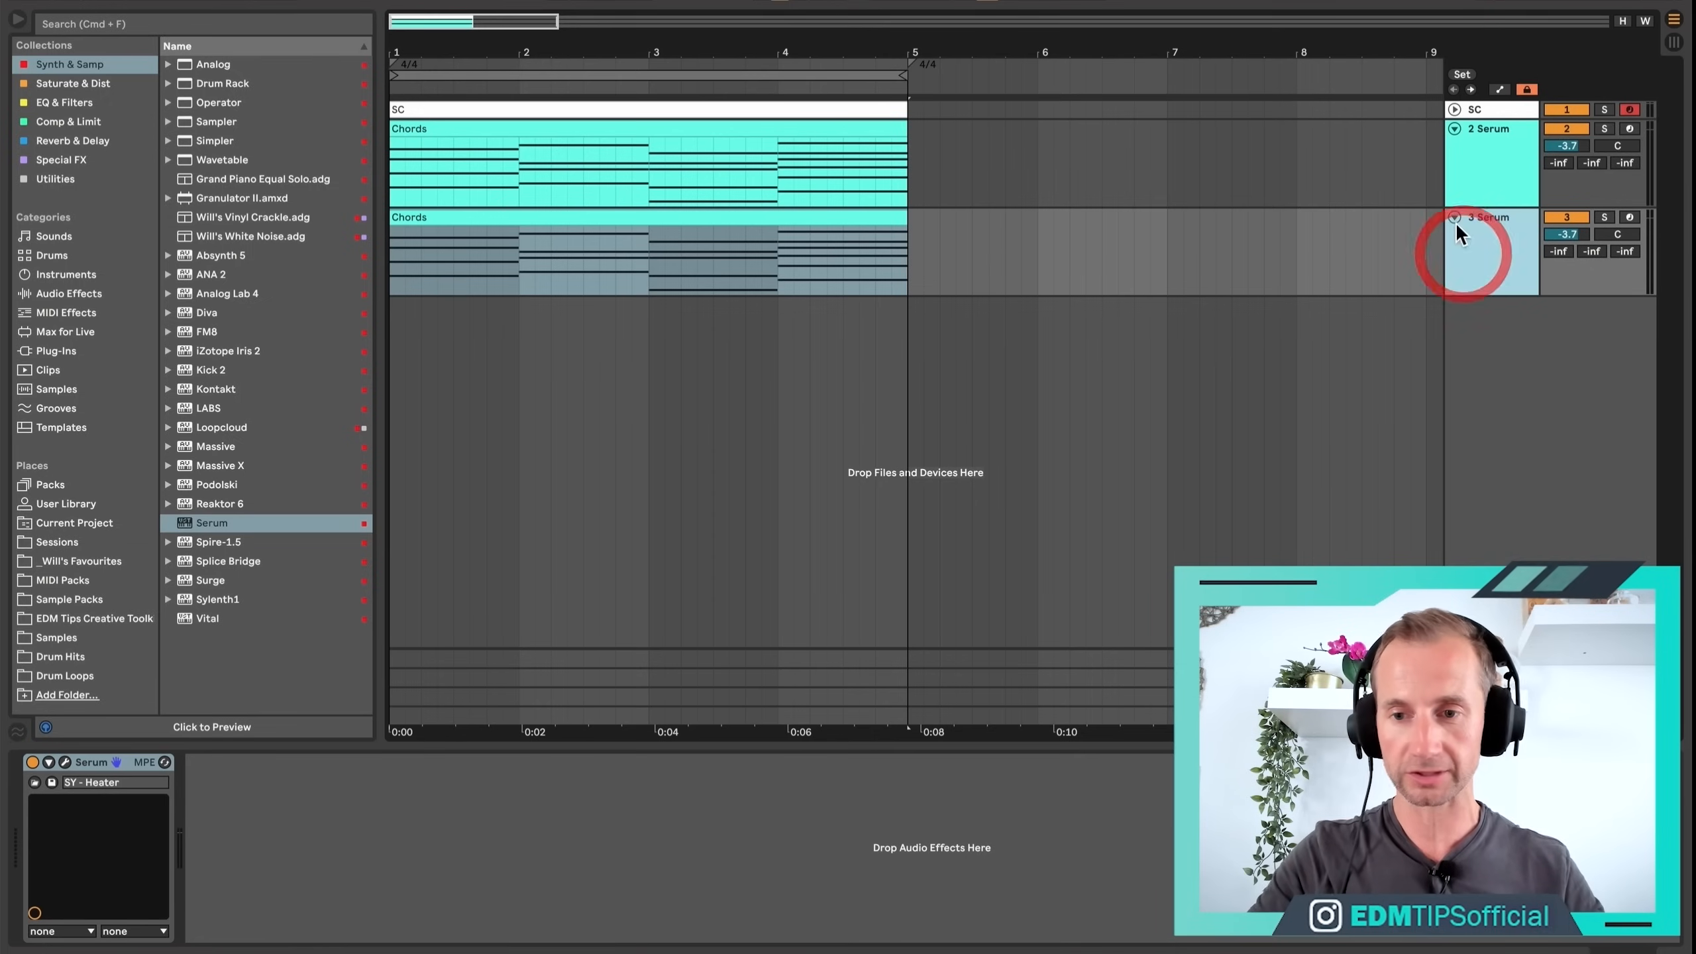
{"action": "key", "text": "BackSpace"}
Group the SY - Heater Serum device into an Instrument Rack and show its chain list.
{"action": "left_click", "coordinate": [100, 762]}
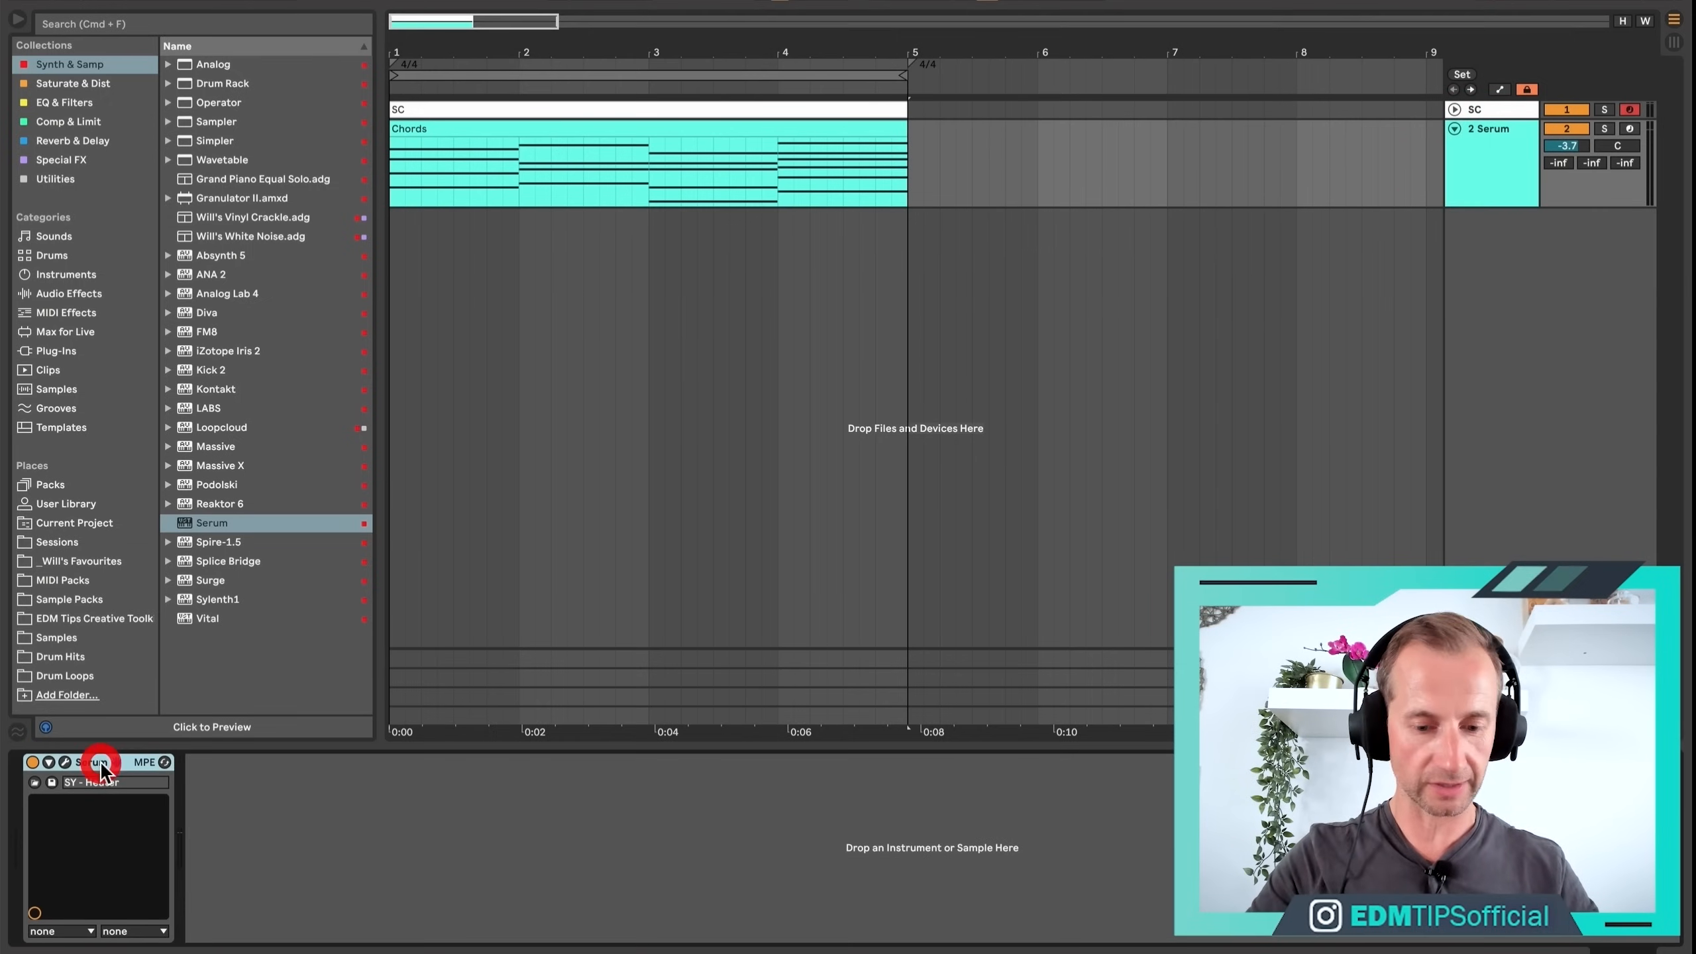
{"action": "key", "text": "super+g"}
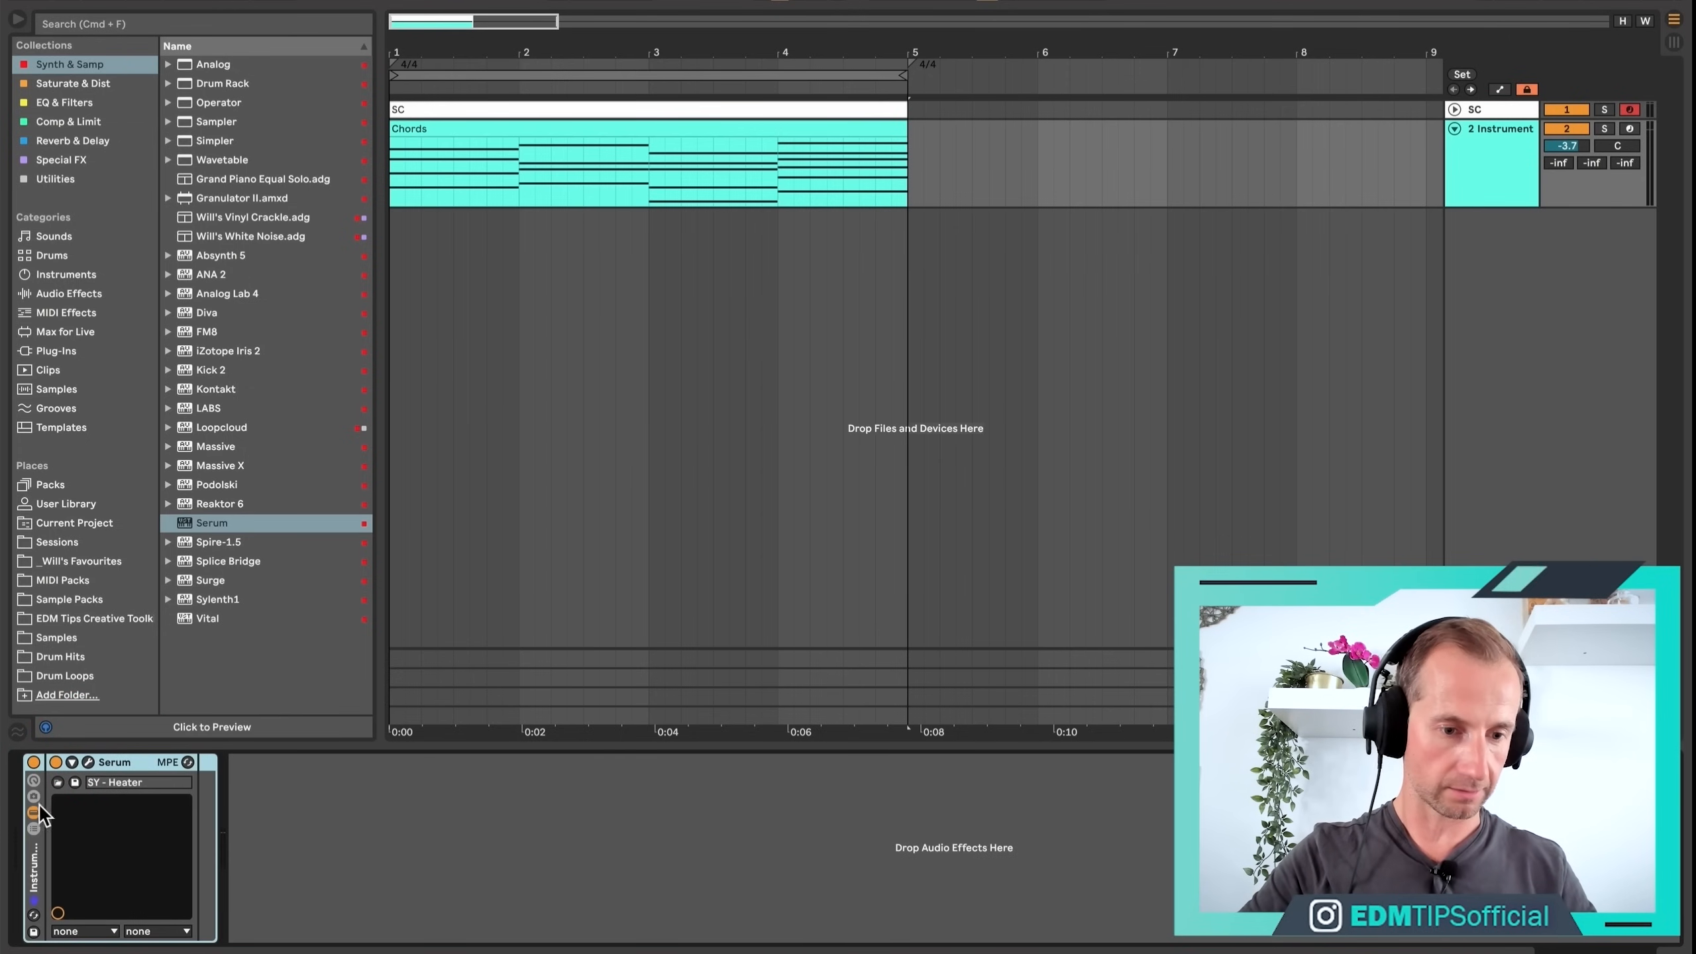
{"action": "left_click", "coordinate": [34, 828]}
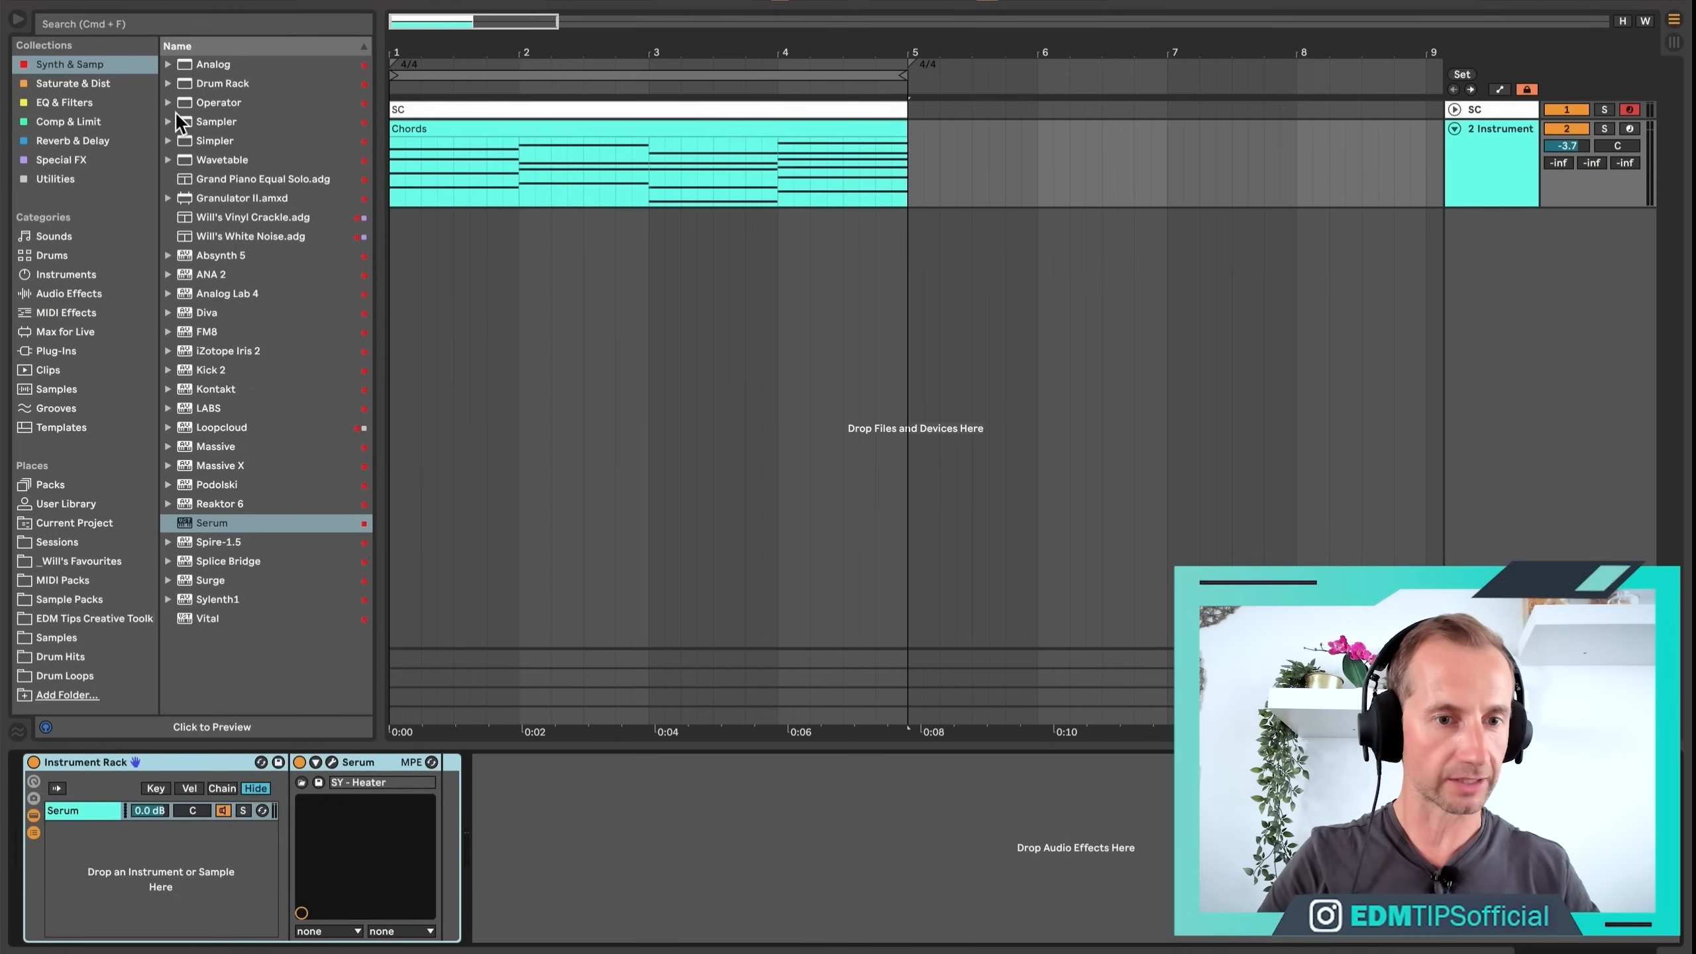
Add Spire-1.5 as a second chain in the rack and load the PD Chip Dreams preset from the factory Pads.
{"action": "left_click_drag", "start_coordinate": [210, 523], "coordinate": [257, 538]}
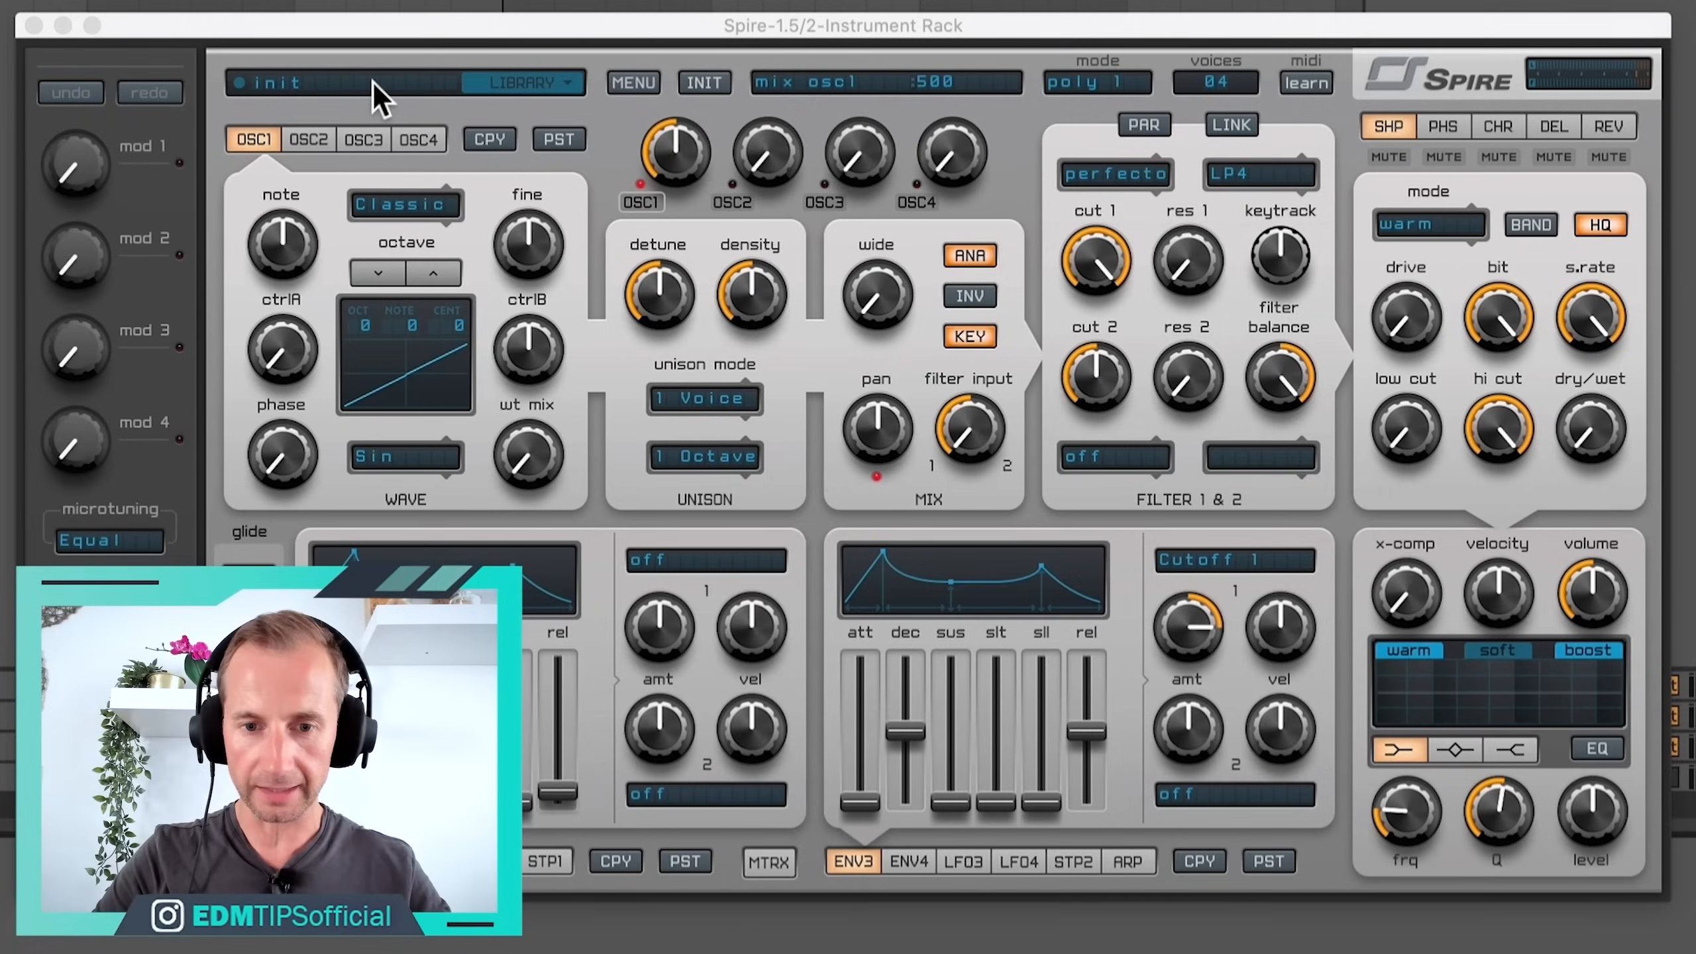
{"action": "left_click", "coordinate": [374, 82]}
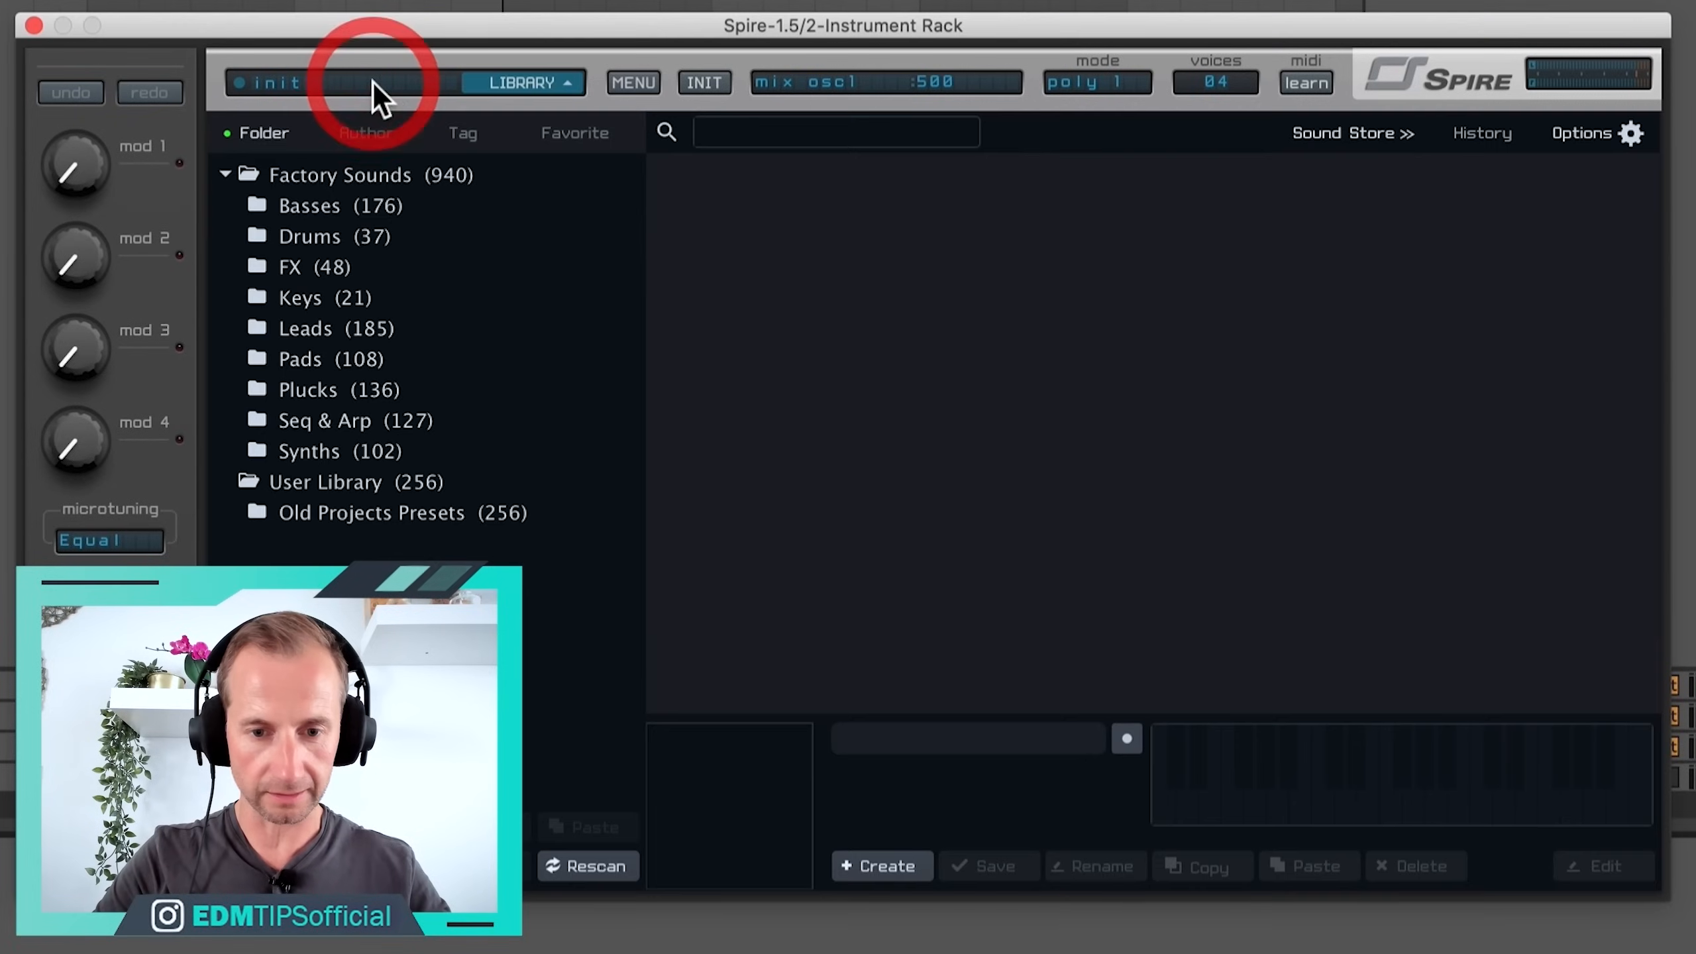
{"action": "left_click", "coordinate": [319, 365]}
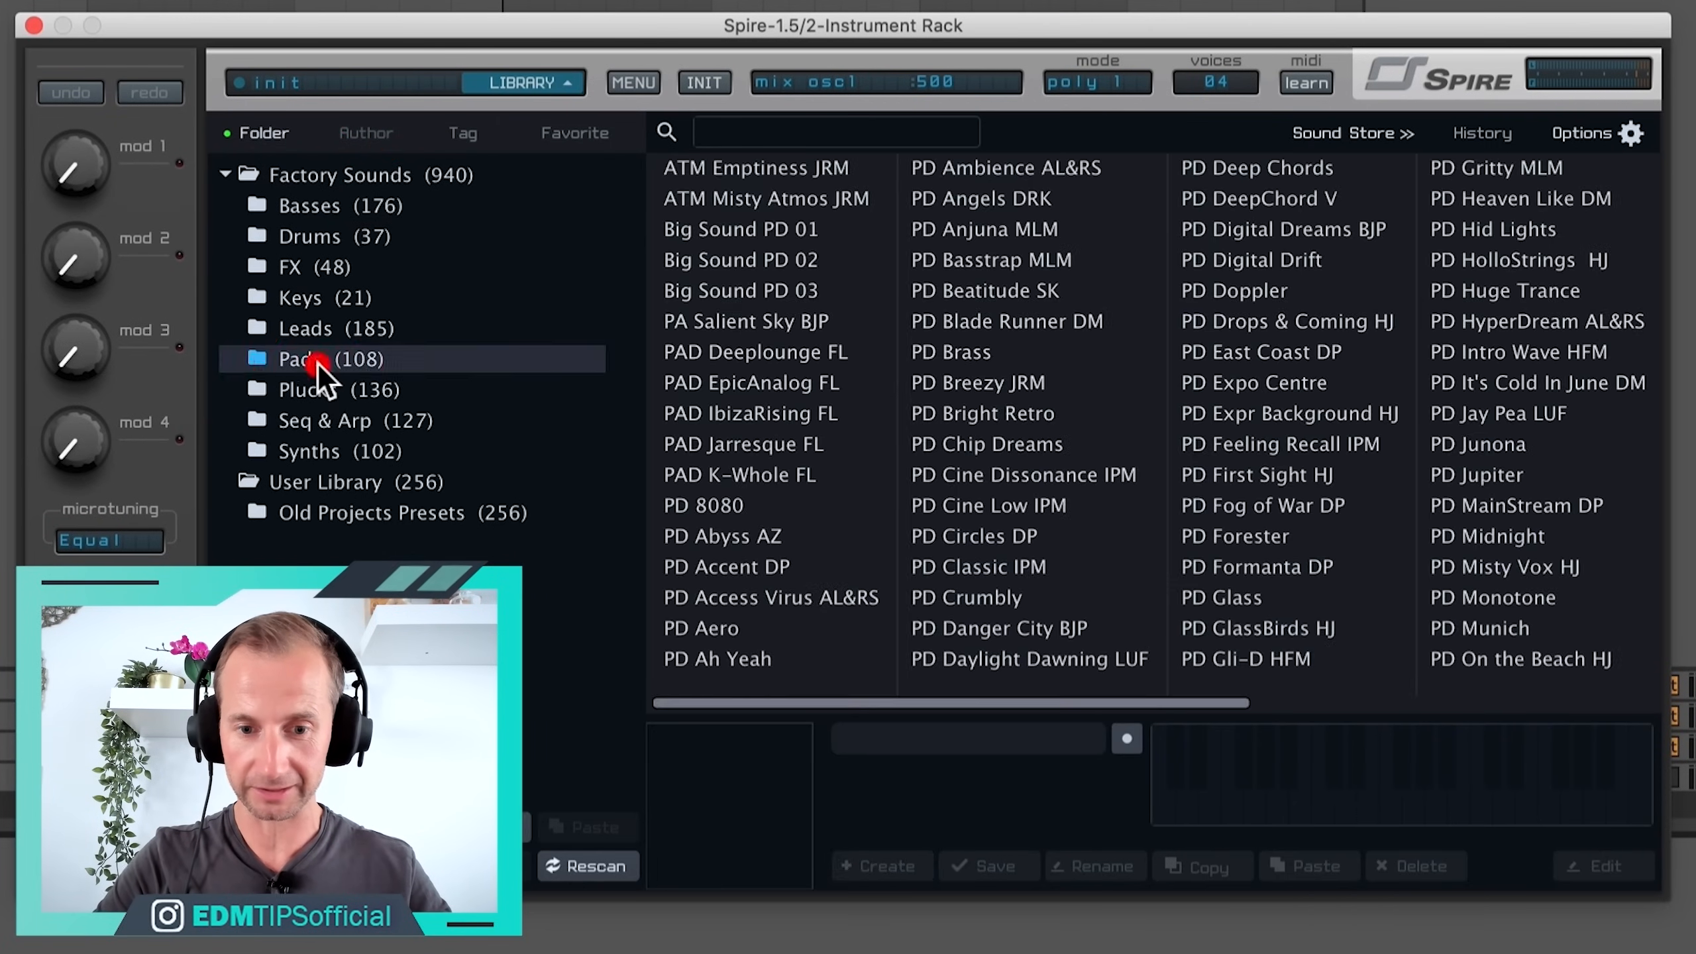
{"action": "left_click", "coordinate": [982, 414]}
{"action": "left_click", "coordinate": [986, 445]}
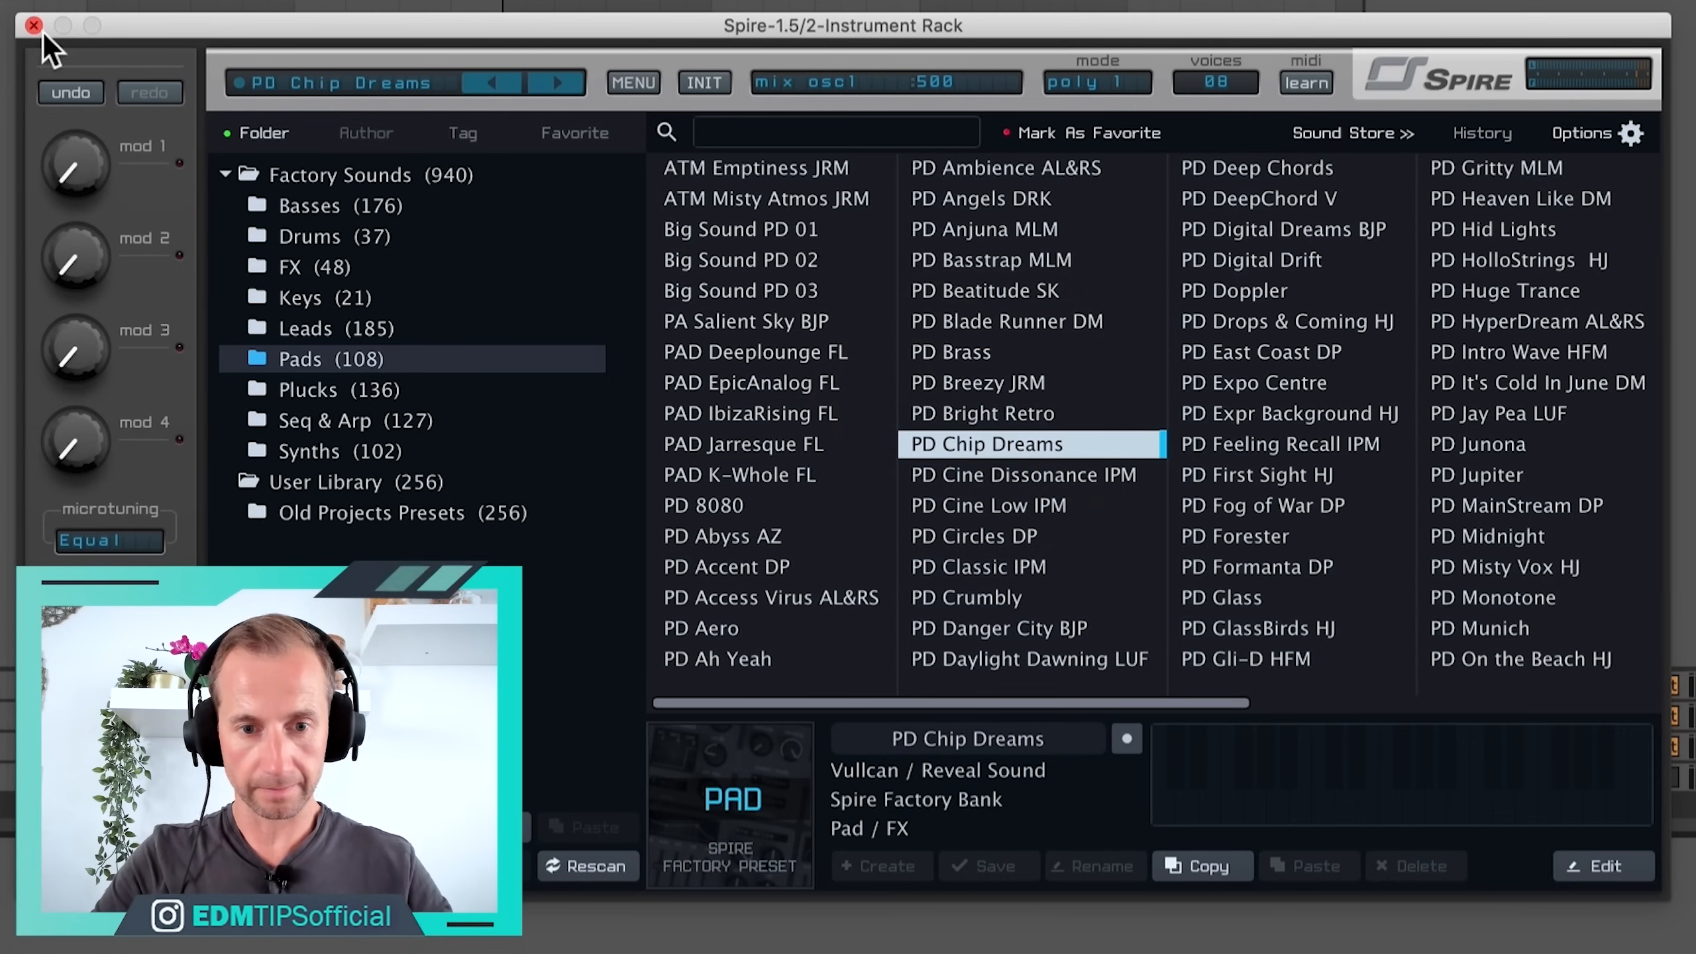
{"action": "left_click", "coordinate": [618, 252]}
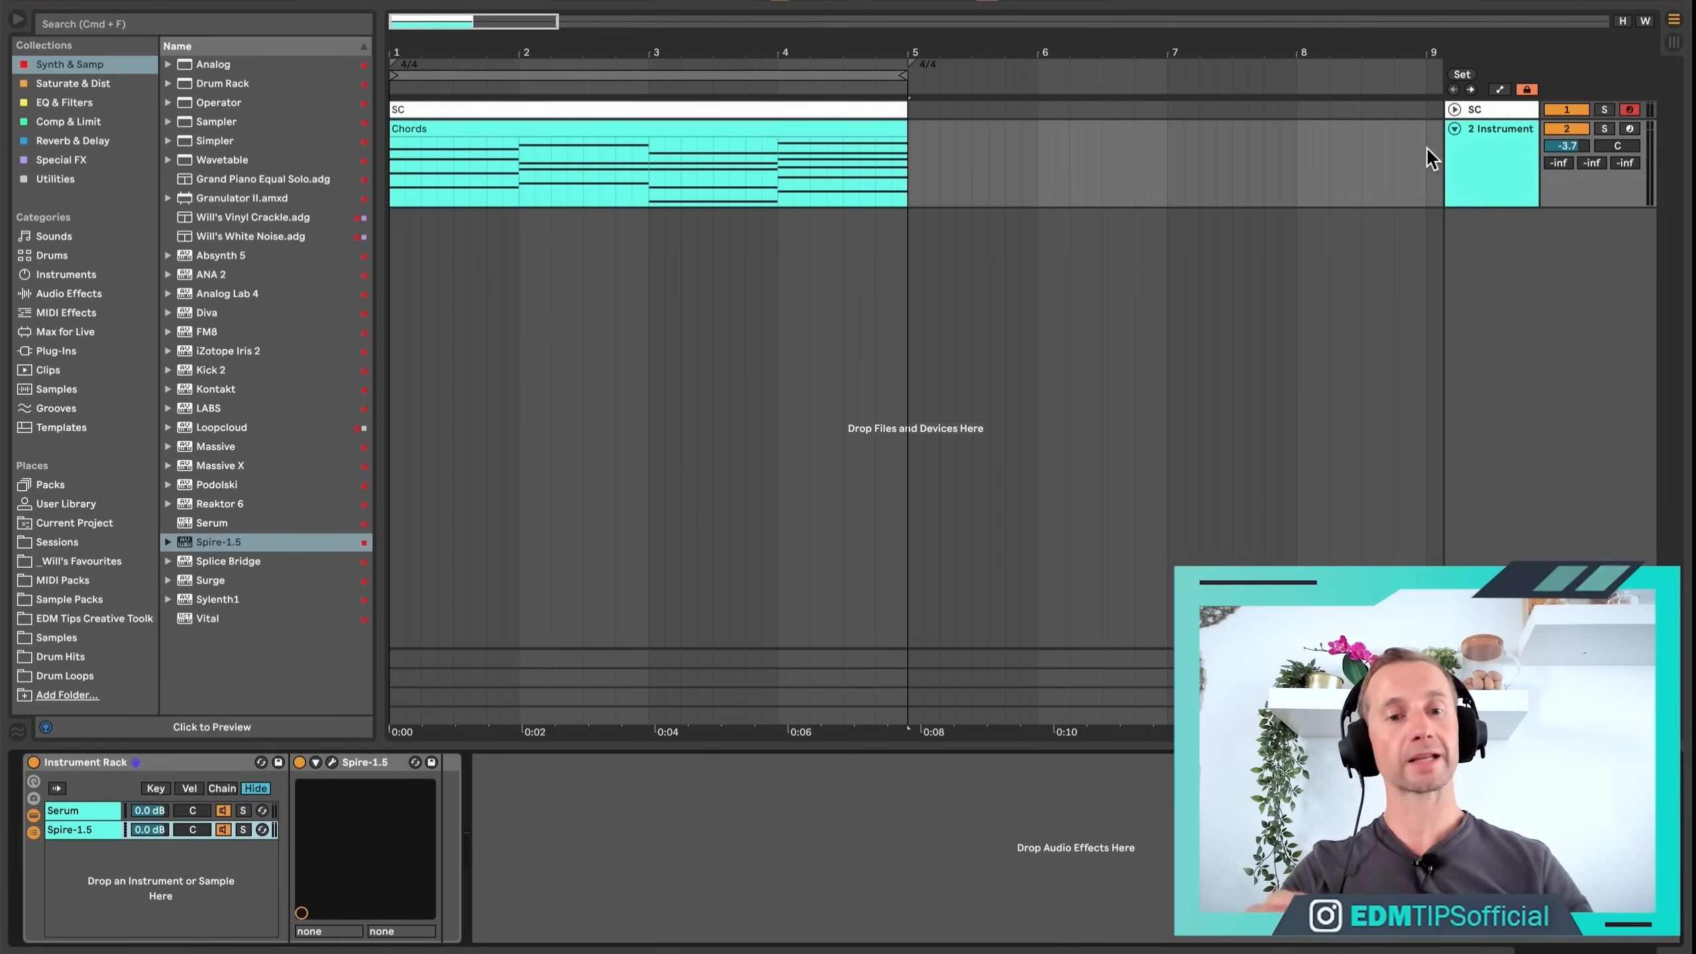
Solo the Instrument Rack track and play the chords with Serum and Spire layered together.
{"action": "left_click", "coordinate": [1606, 128]}
{"action": "key", "text": "space"}
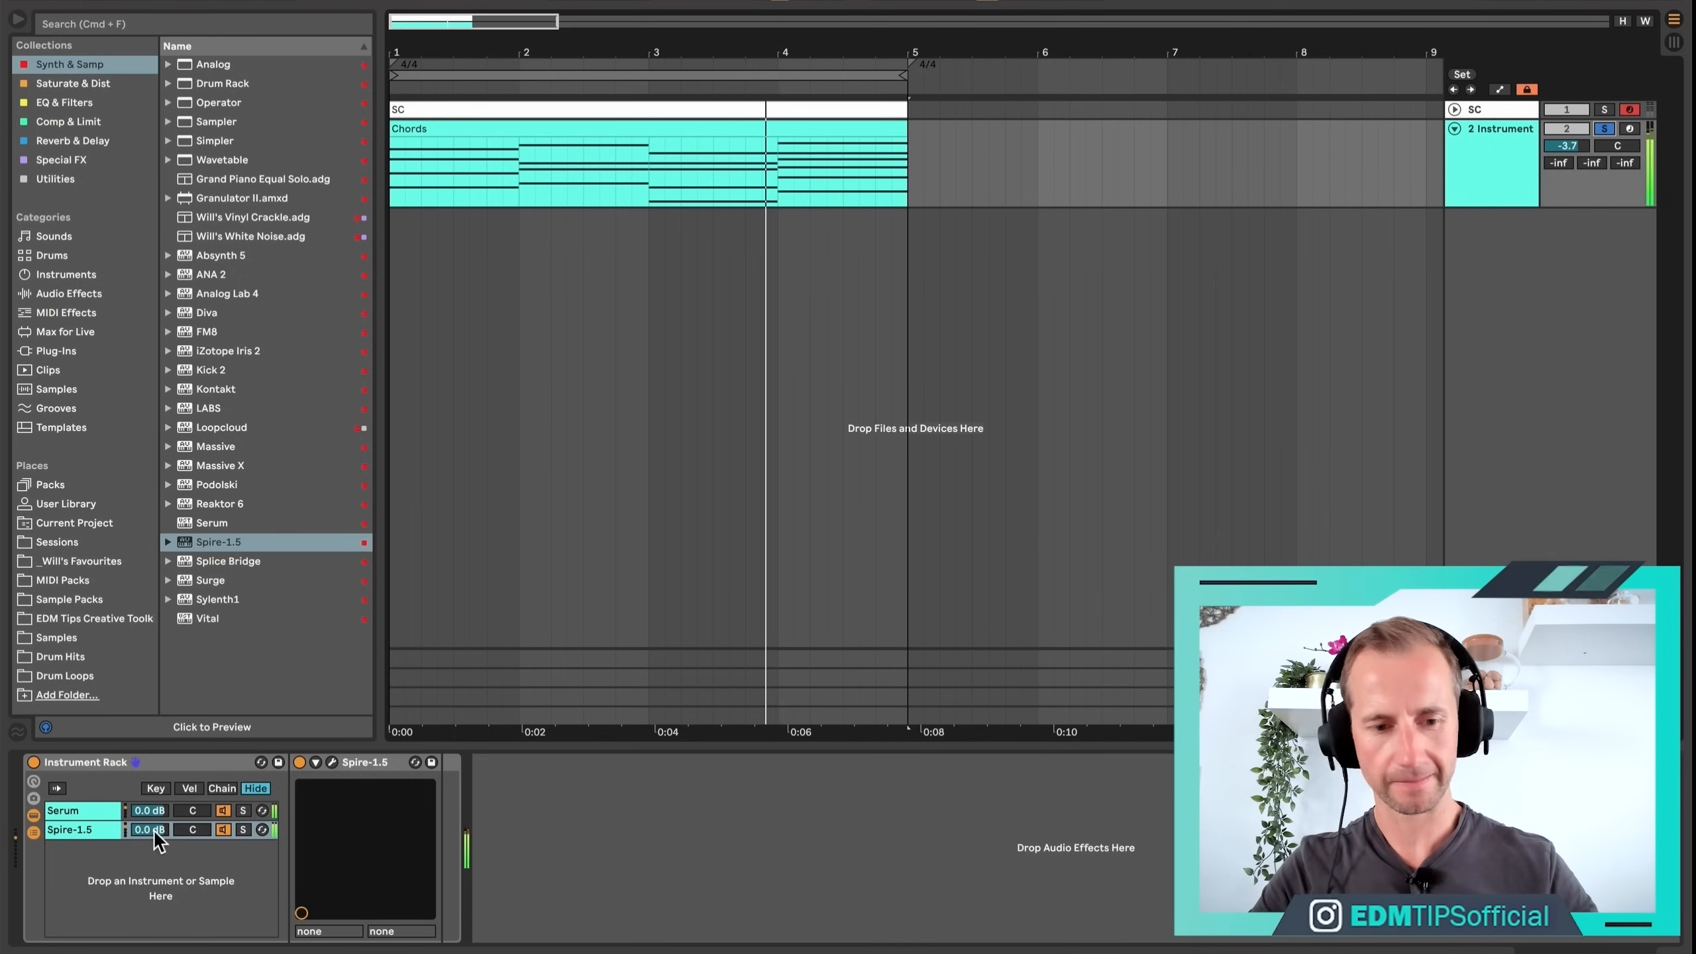
Stop playback and show the Instrument Rack's macro controls and the key zone editor for both chains.
{"action": "key", "text": "space"}
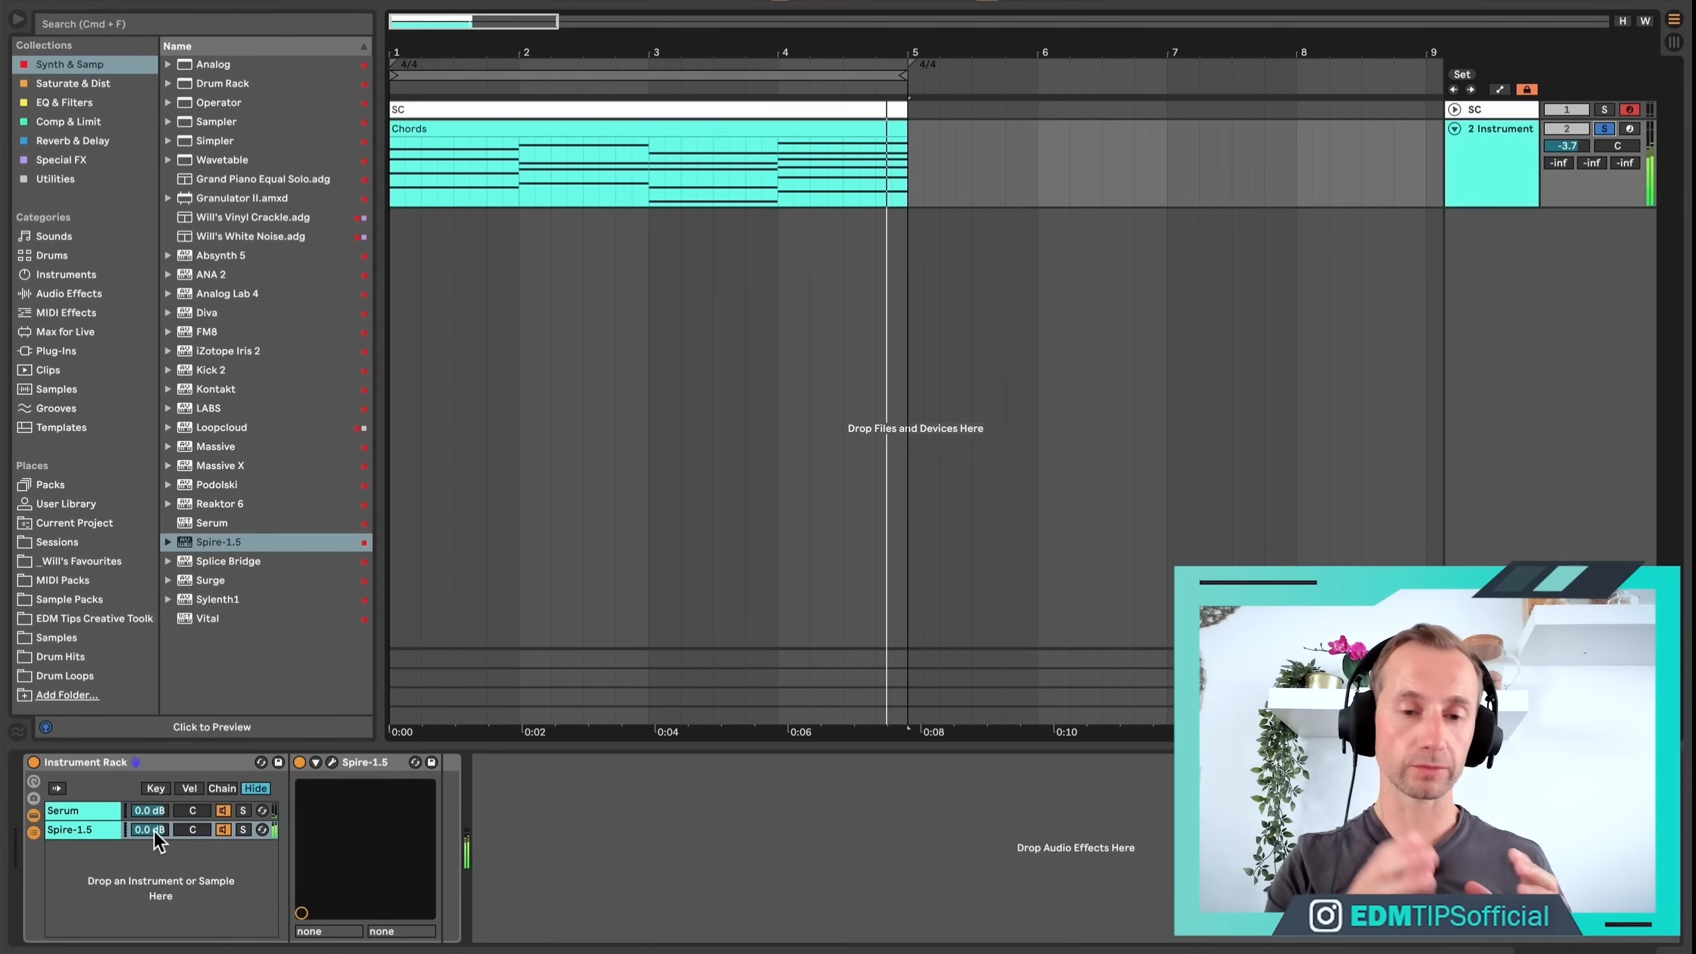
{"action": "left_click", "coordinate": [69, 811]}
{"action": "left_click", "coordinate": [74, 832]}
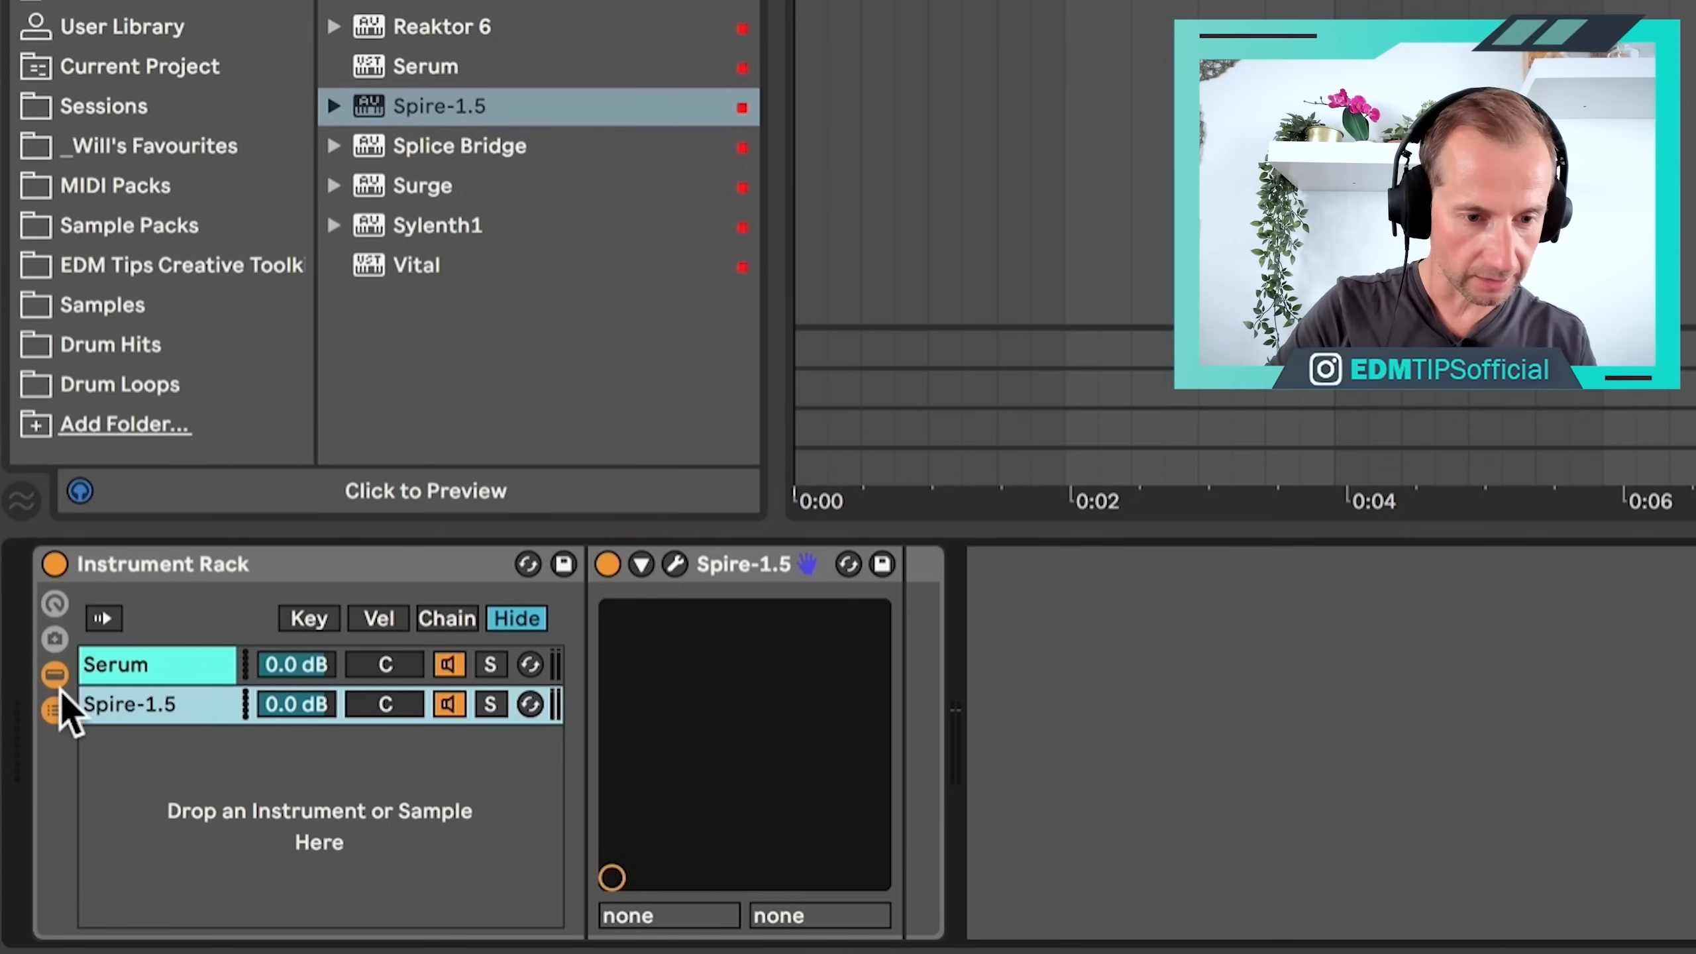
{"action": "left_click", "coordinate": [34, 780]}
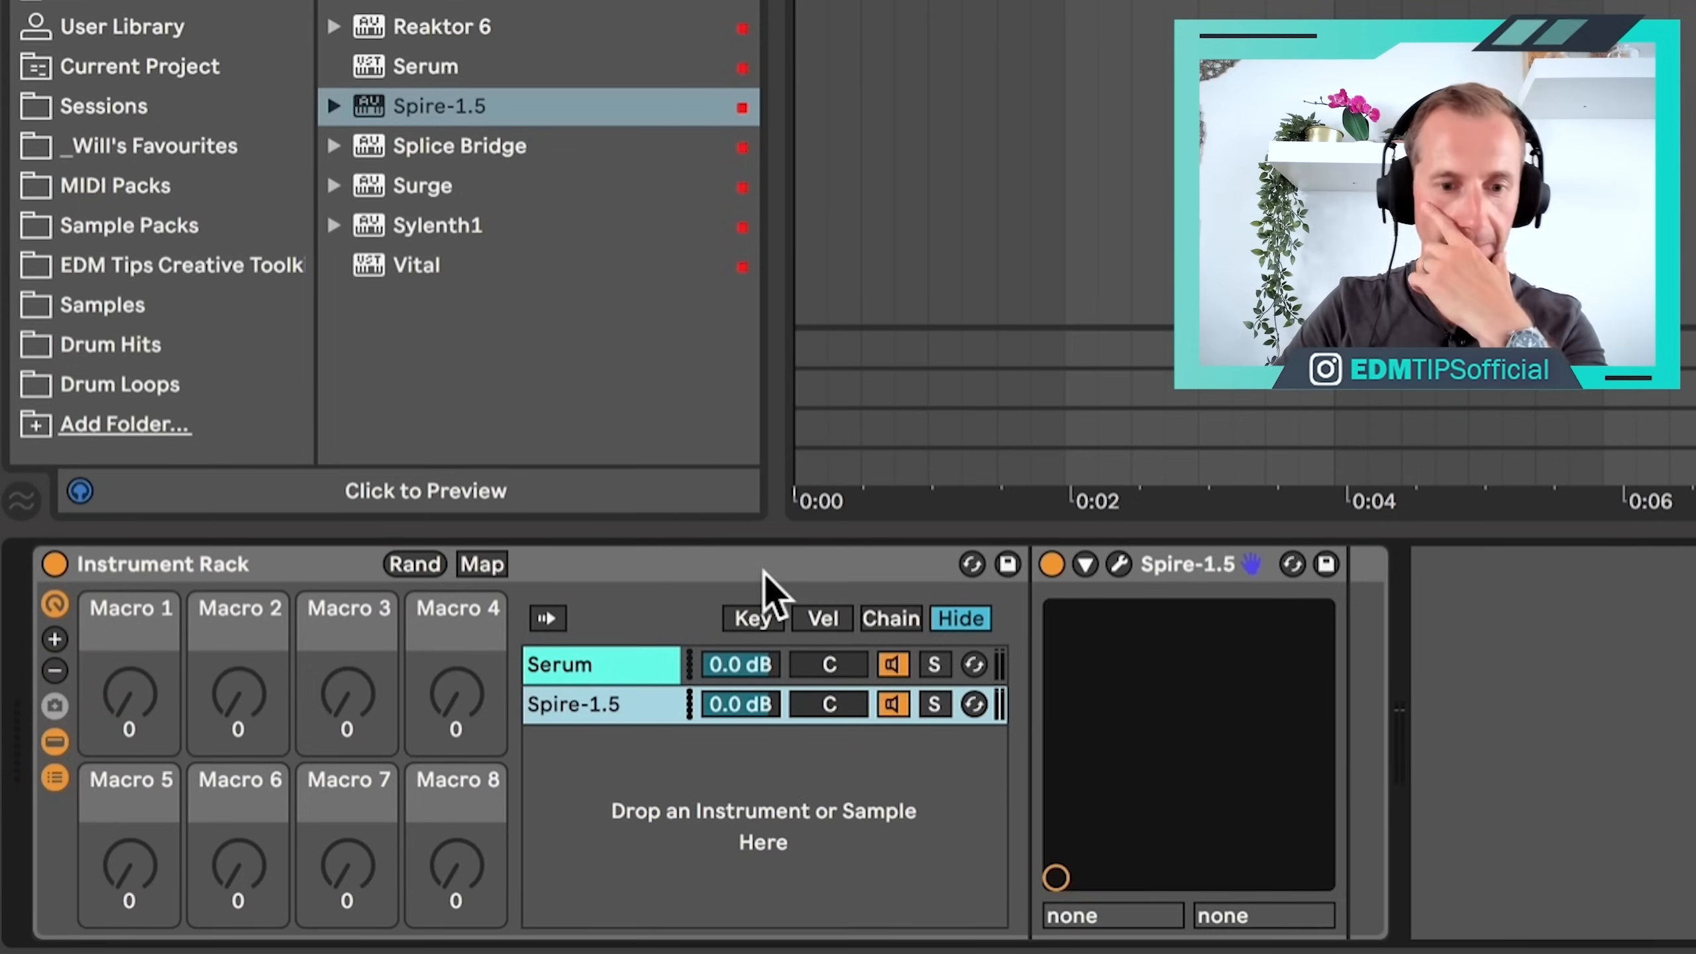
{"action": "left_click", "coordinate": [747, 622]}
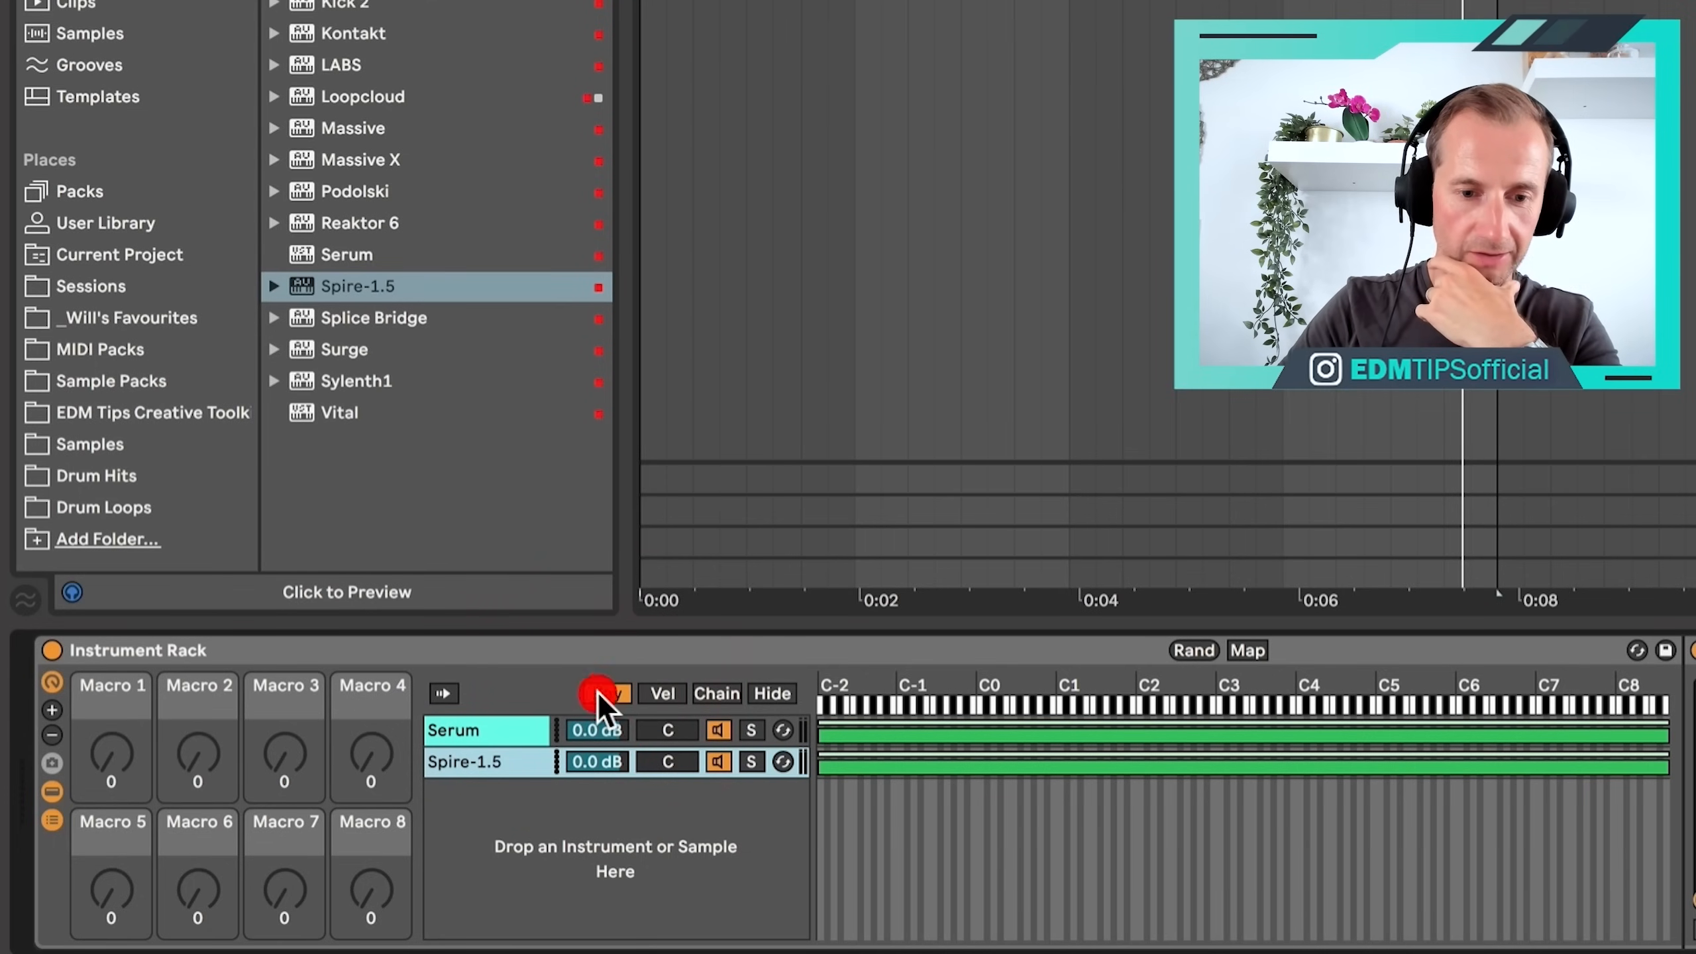
{"action": "left_click", "coordinate": [51, 682]}
{"action": "left_click", "coordinate": [49, 683]}
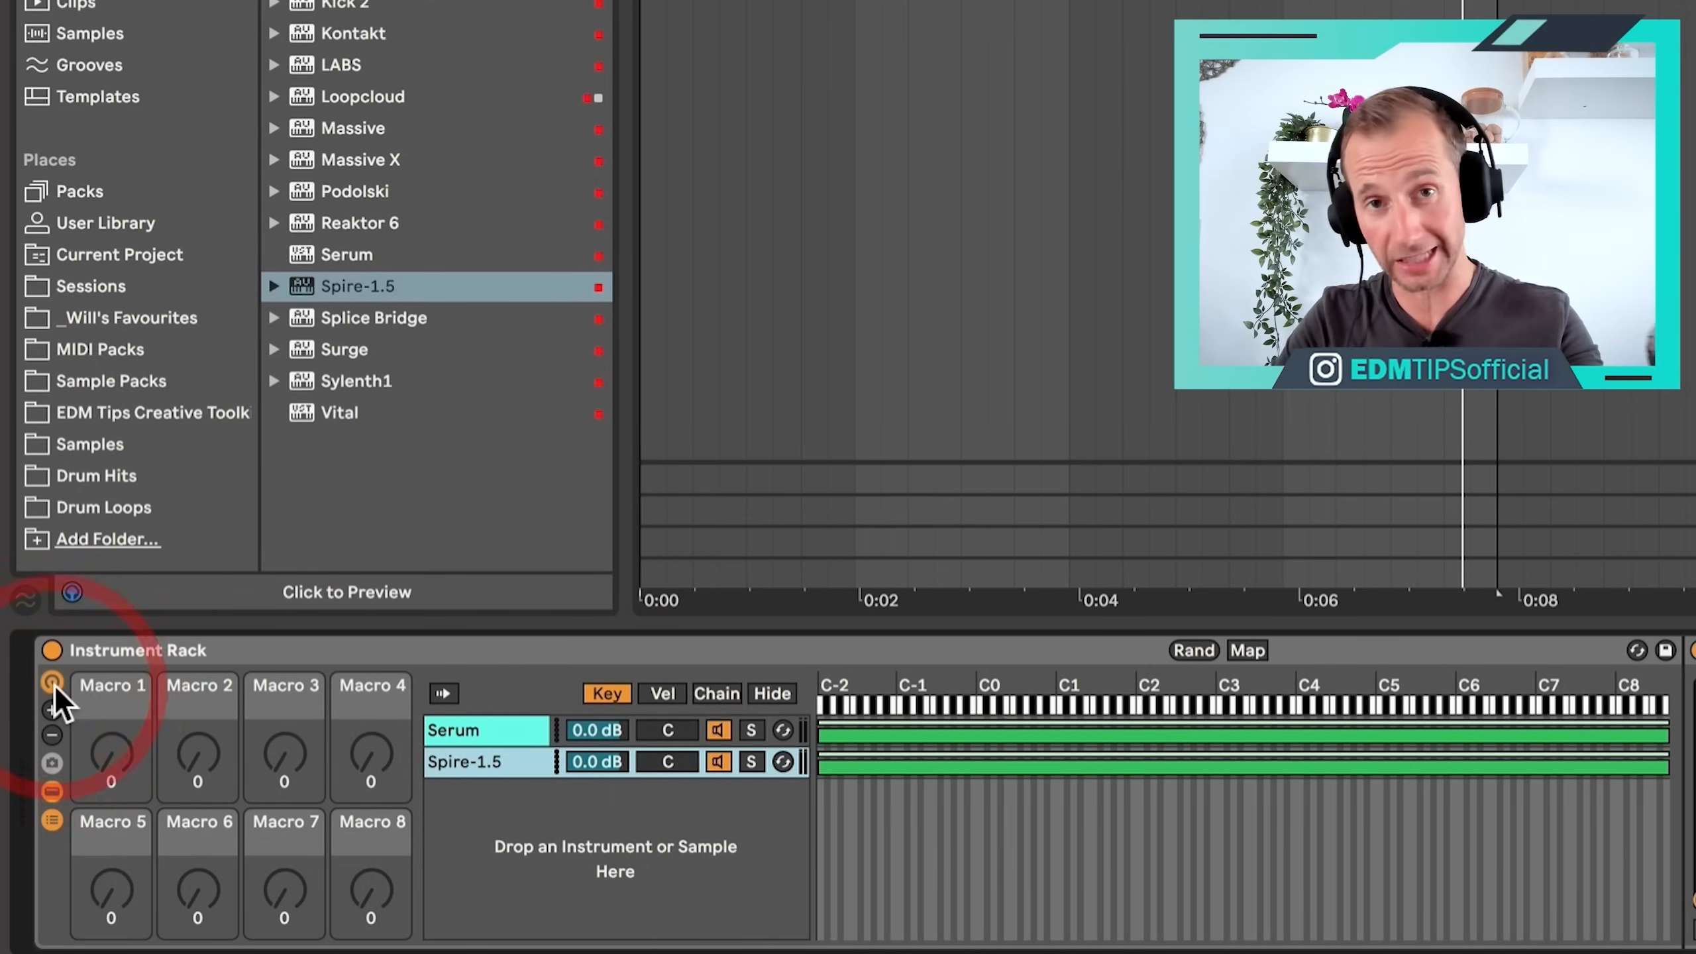
{"action": "left_click", "coordinate": [599, 695]}
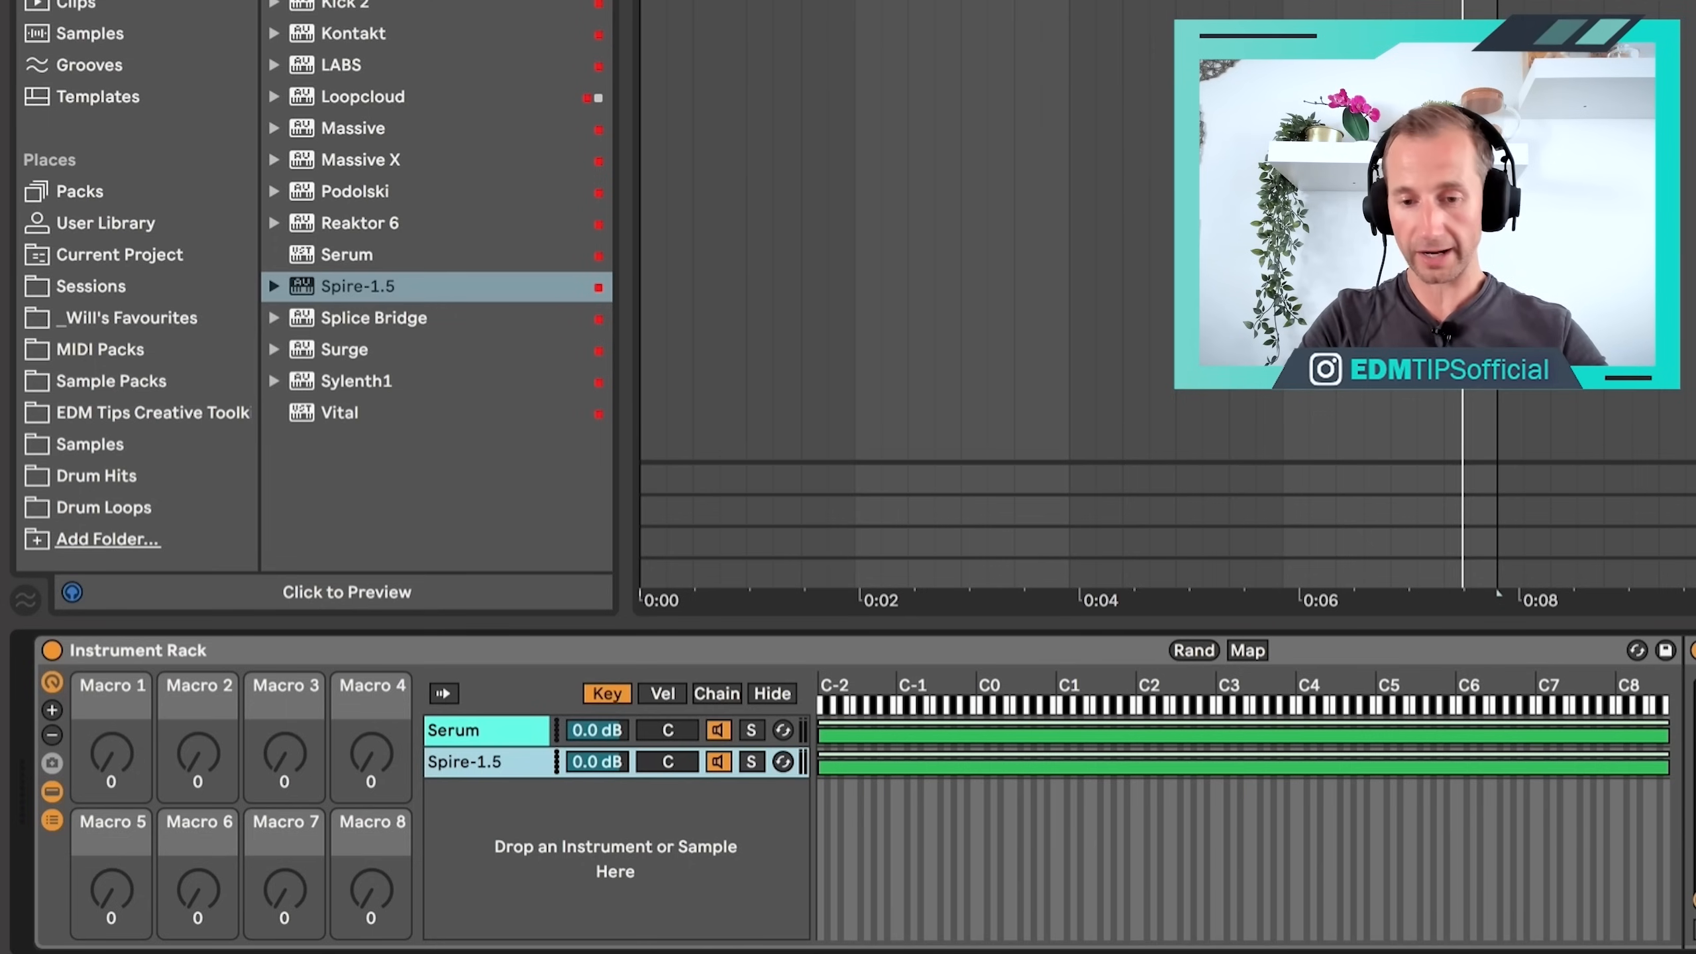
Play the chords to compare the incoming notes with the Serum and Spire-1.5 key zones.
{"action": "left_click", "coordinate": [521, 728]}
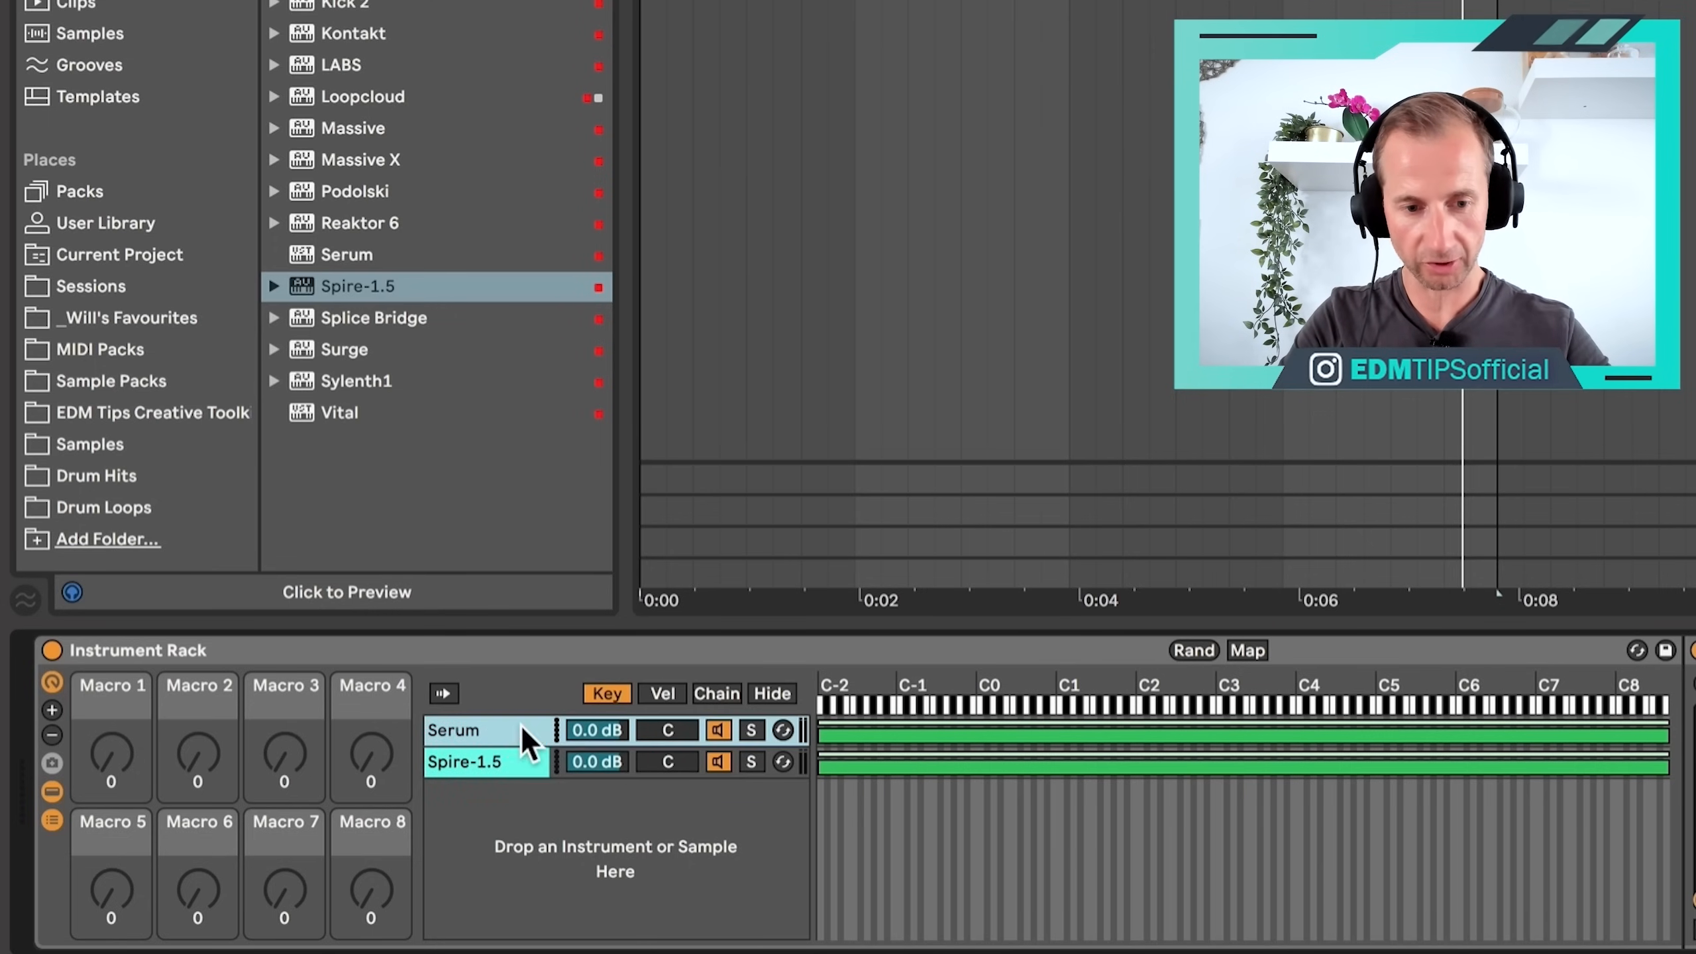
{"action": "left_click", "coordinate": [515, 757]}
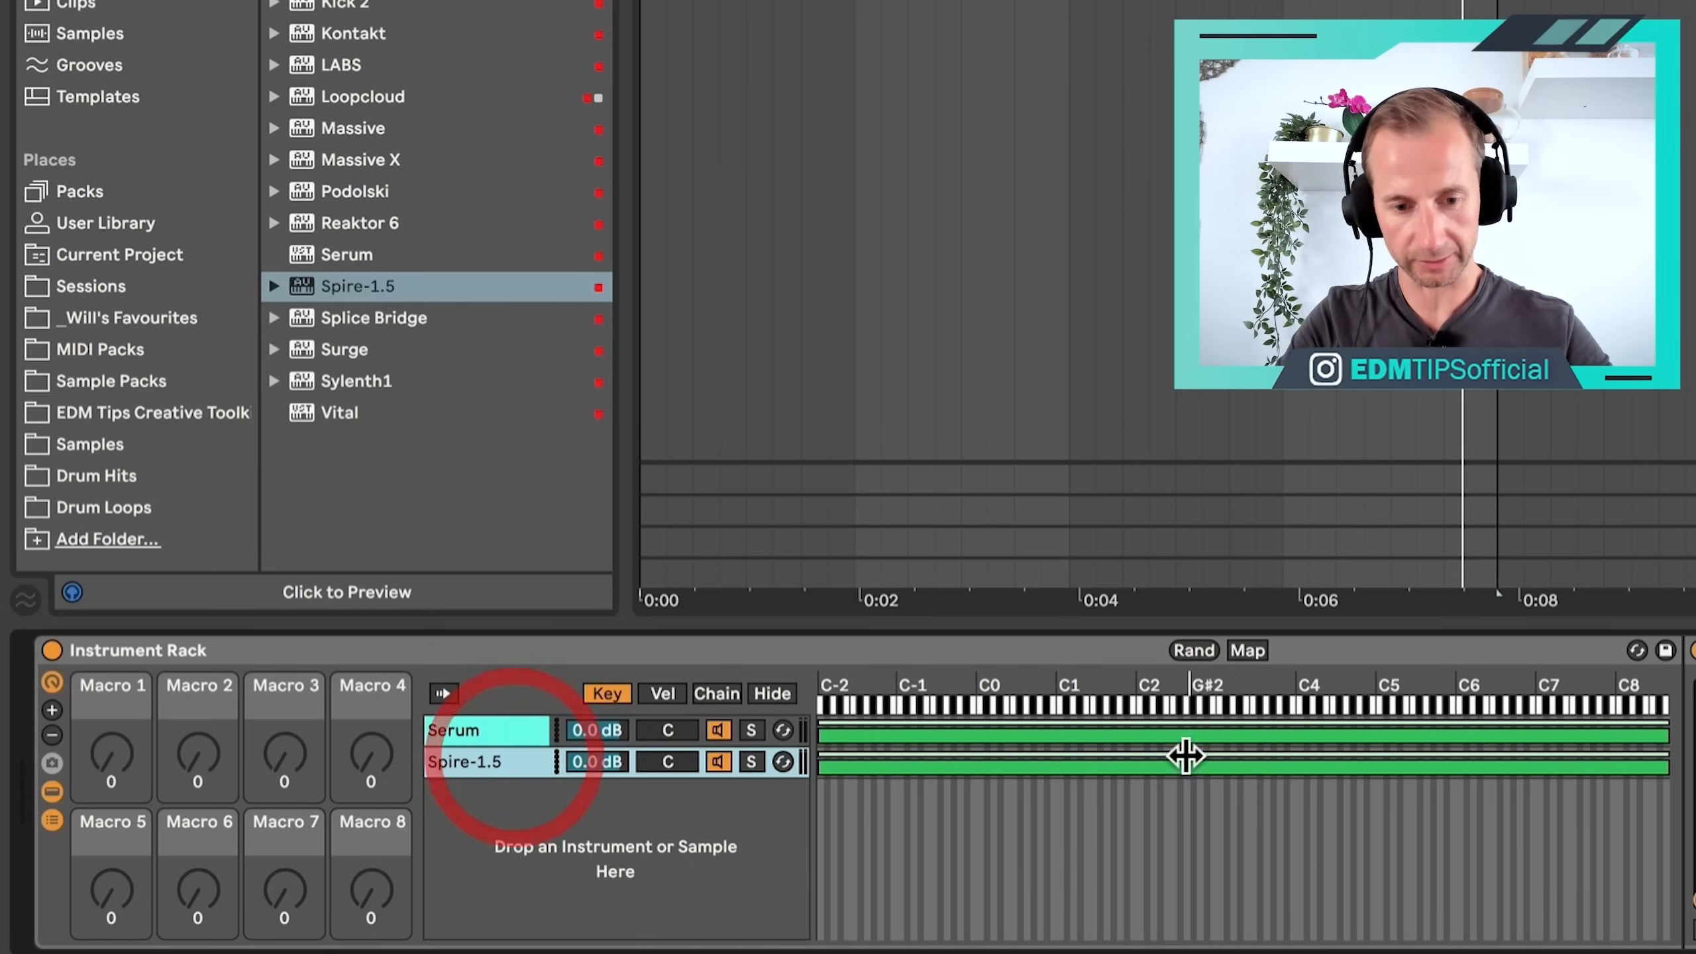
{"action": "key", "text": "space"}
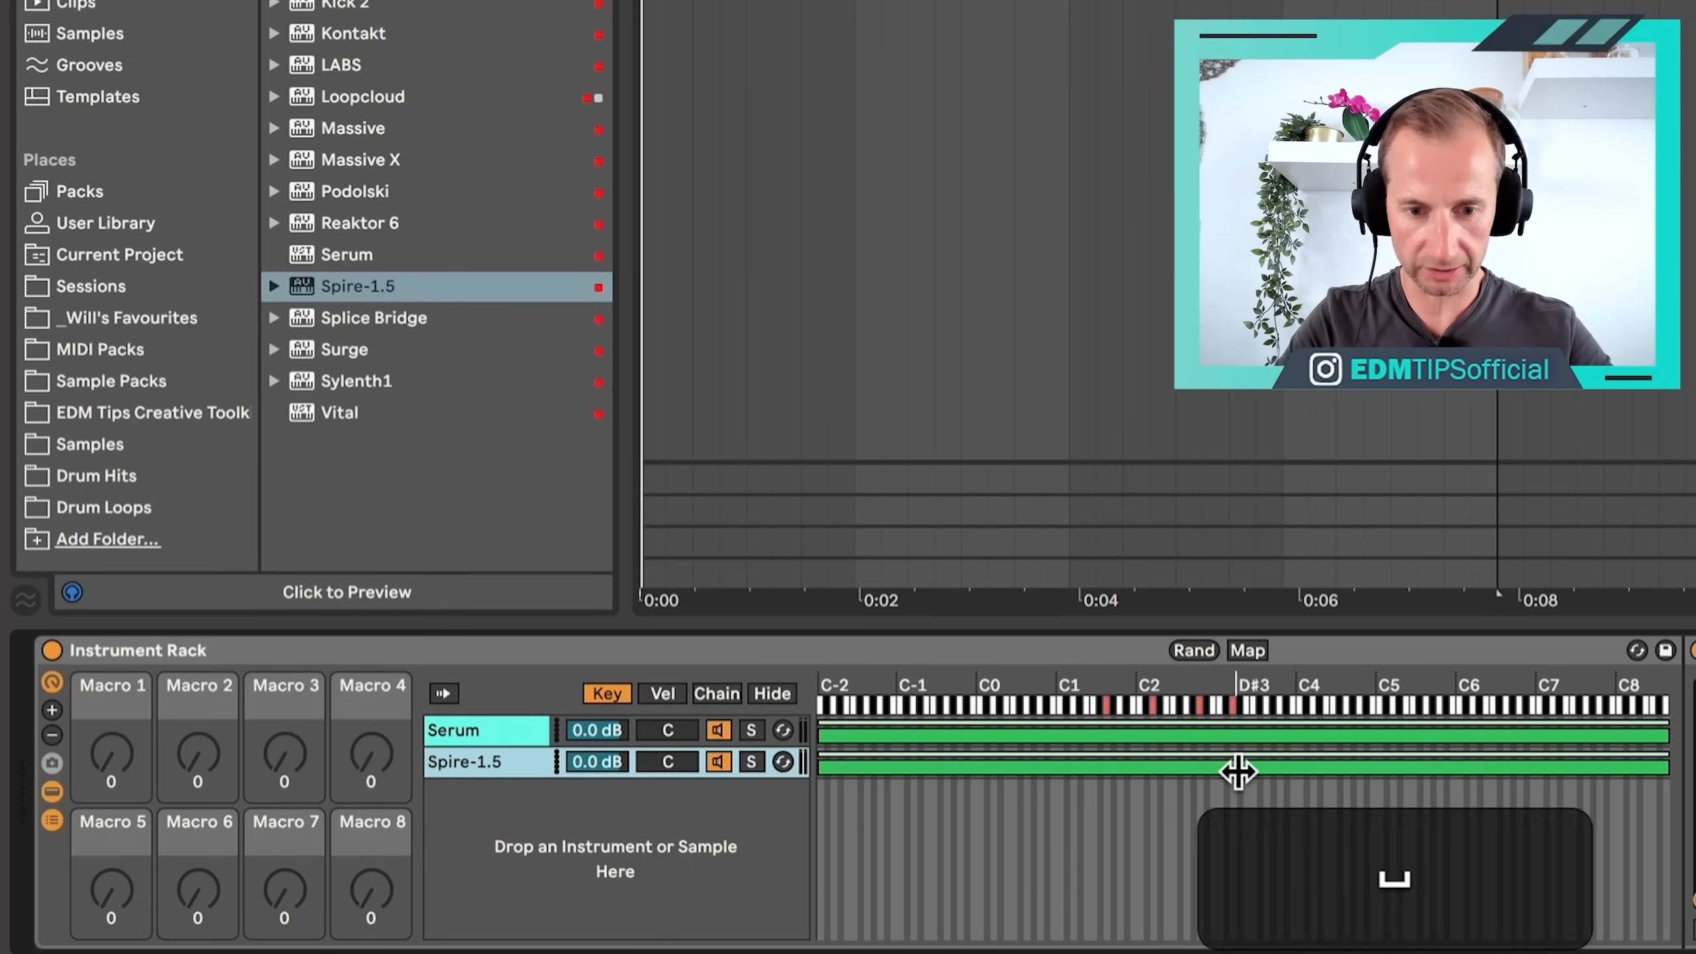
{"action": "key", "text": "space"}
{"action": "left_click", "coordinate": [1185, 735]}
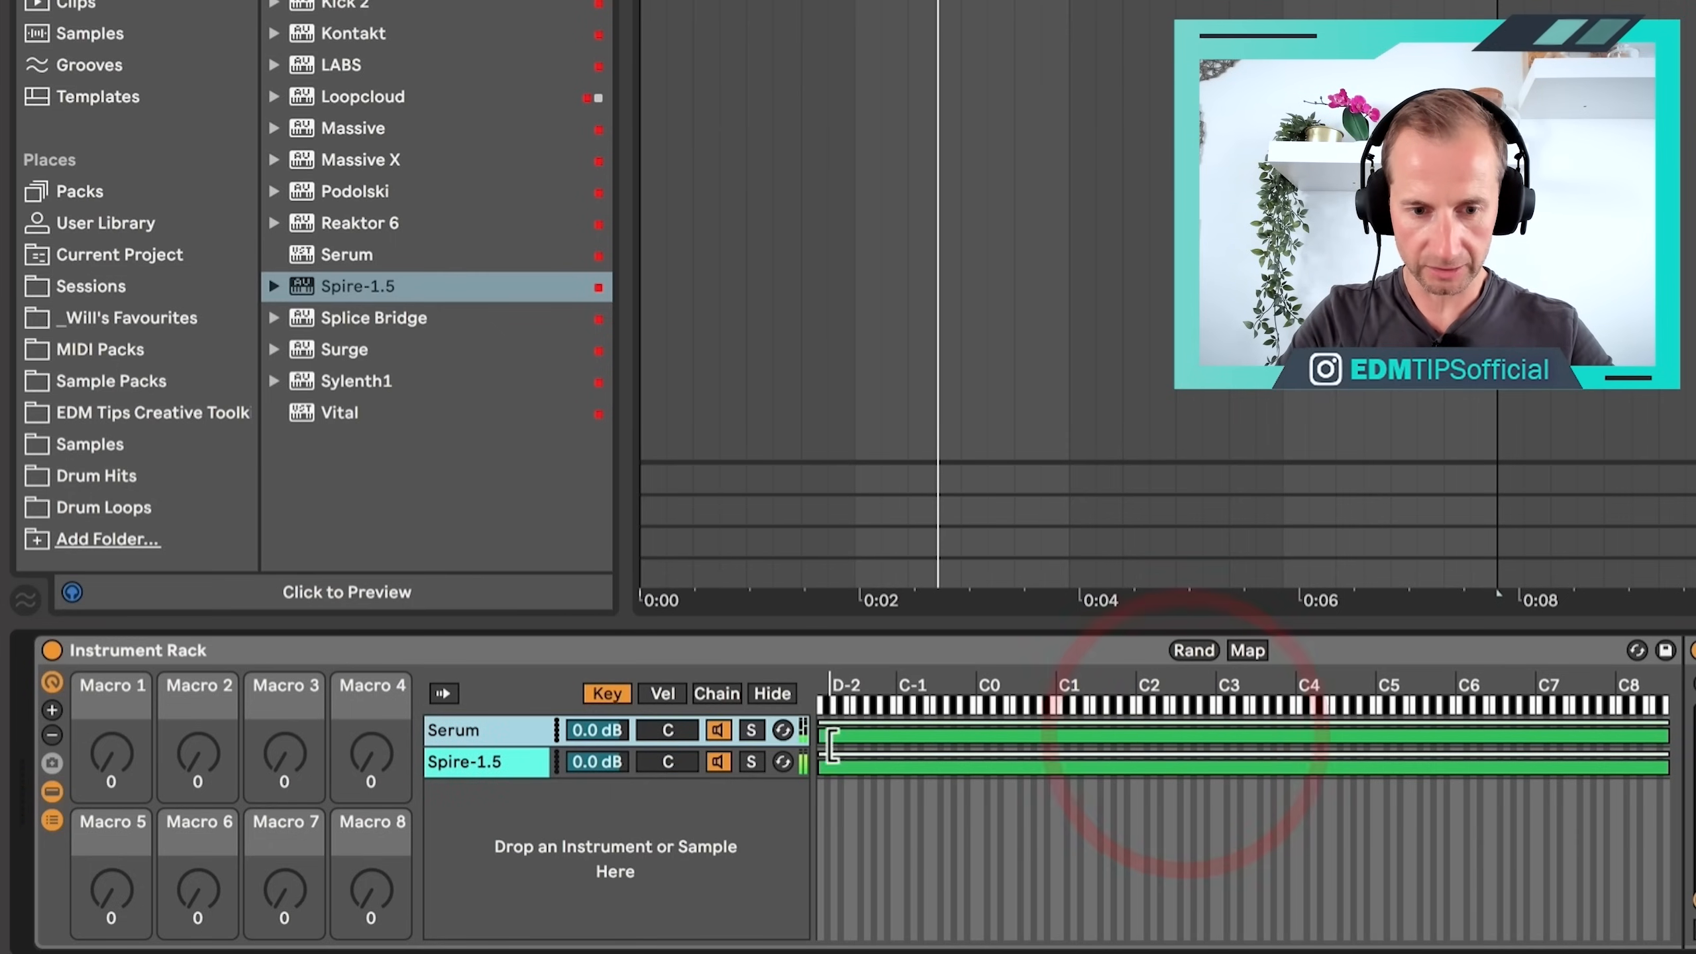
{"action": "left_click_drag", "start_coordinate": [827, 735], "coordinate": [876, 733]}
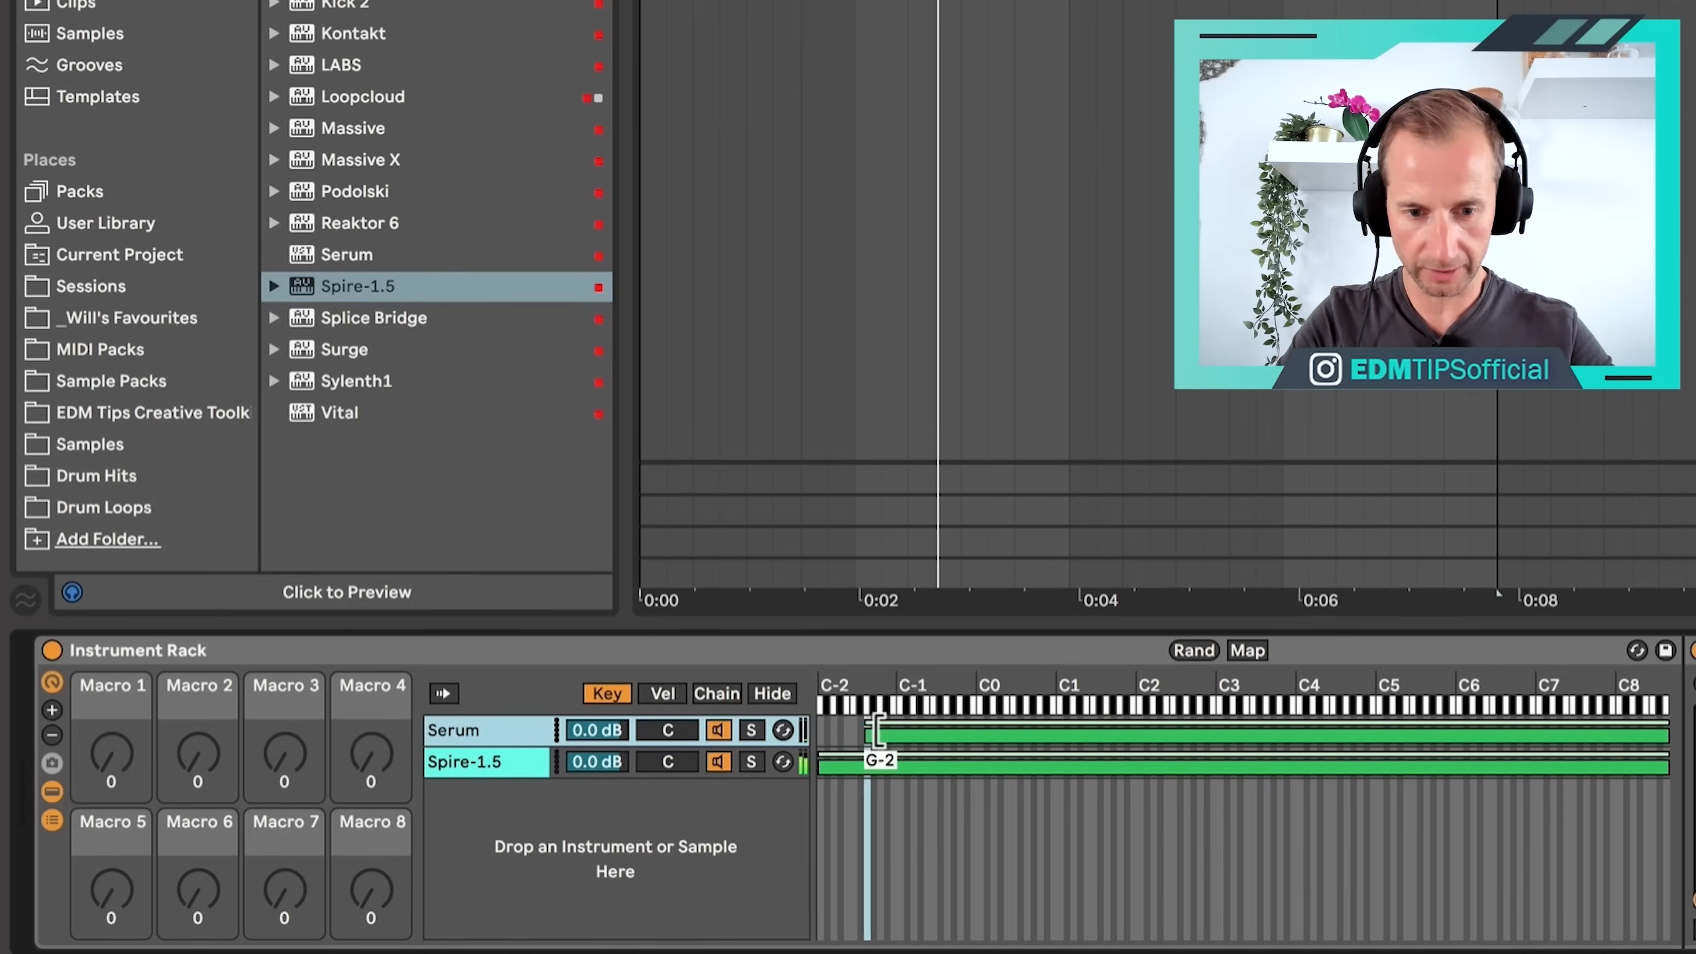
{"action": "left_click", "coordinate": [826, 731]}
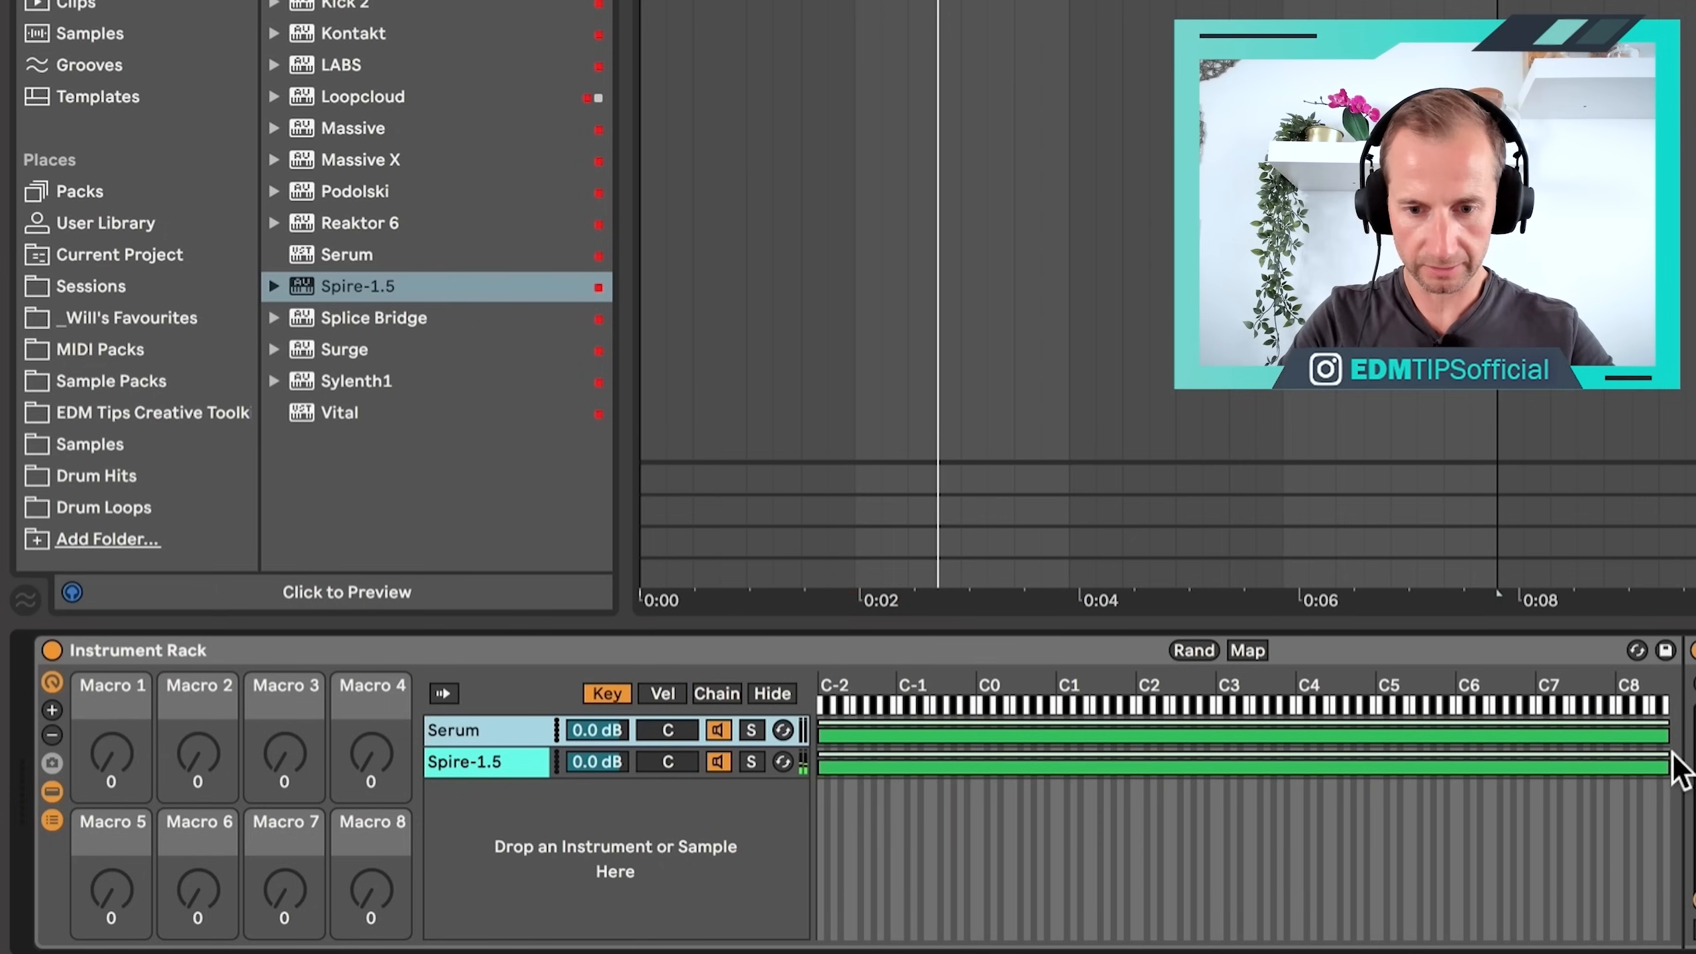
Split the keyboard between the chains: end Serum's key zone just below F#2 and start Spire-1.5's zone there.
{"action": "left_click_drag", "start_coordinate": [1657, 735], "coordinate": [1176, 727]}
{"action": "key", "text": "space"}
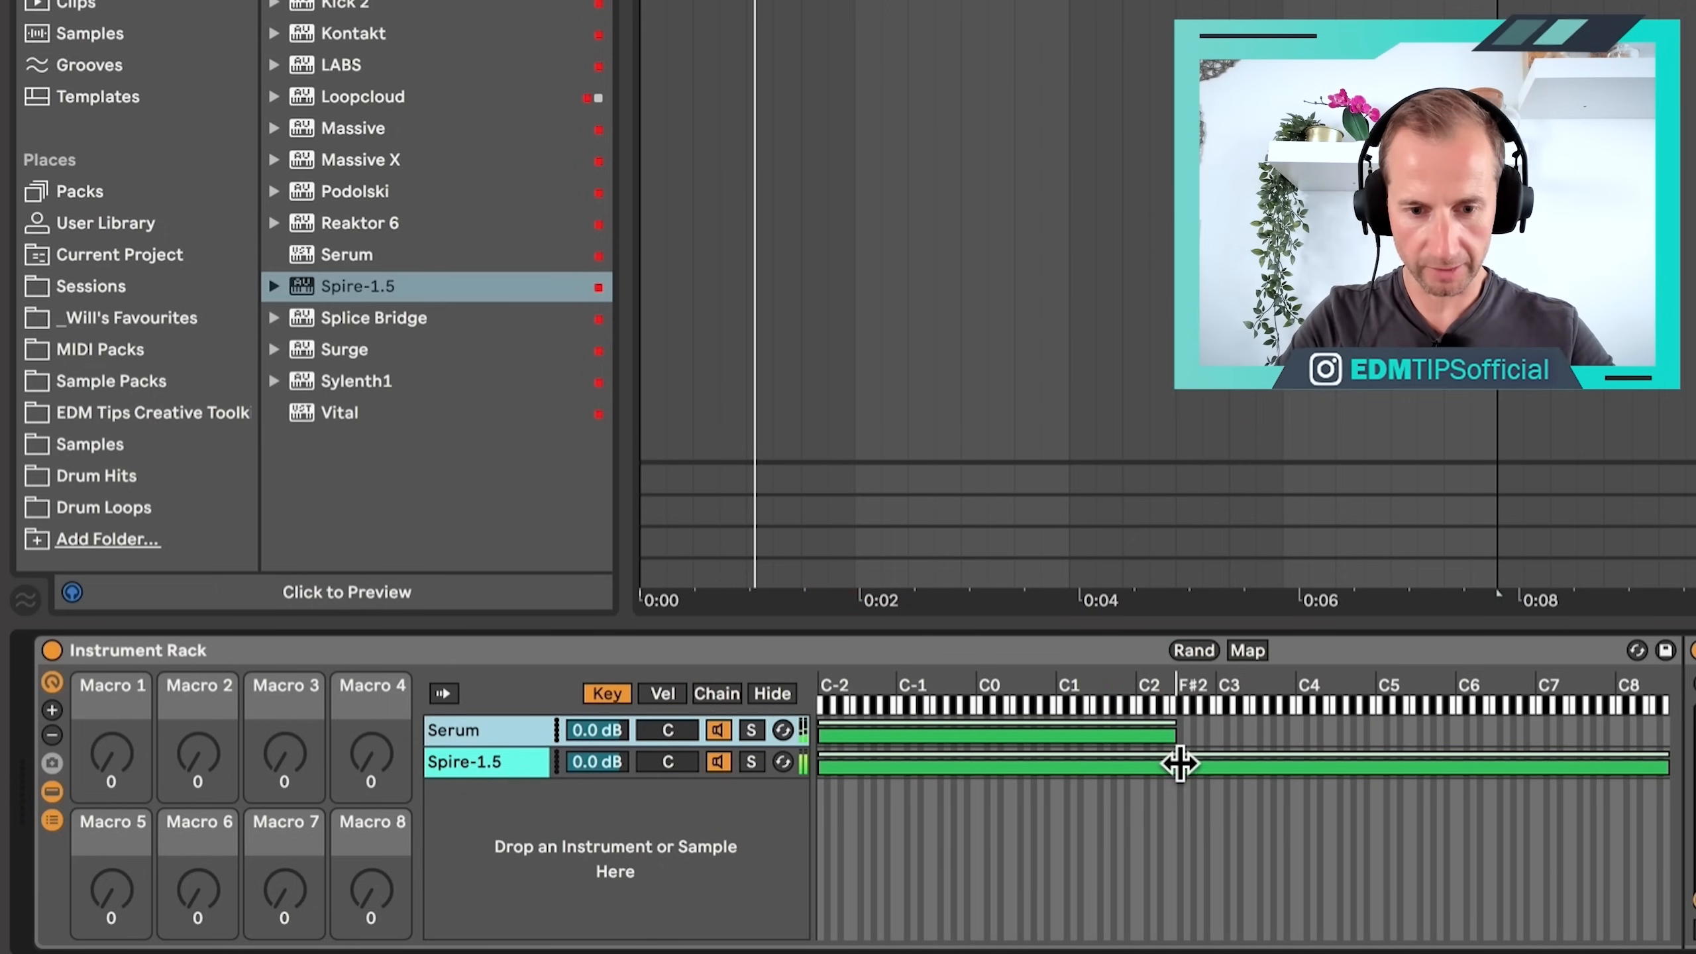
{"action": "left_click", "coordinate": [1179, 755]}
{"action": "left_click_drag", "start_coordinate": [827, 768], "coordinate": [1098, 768]}
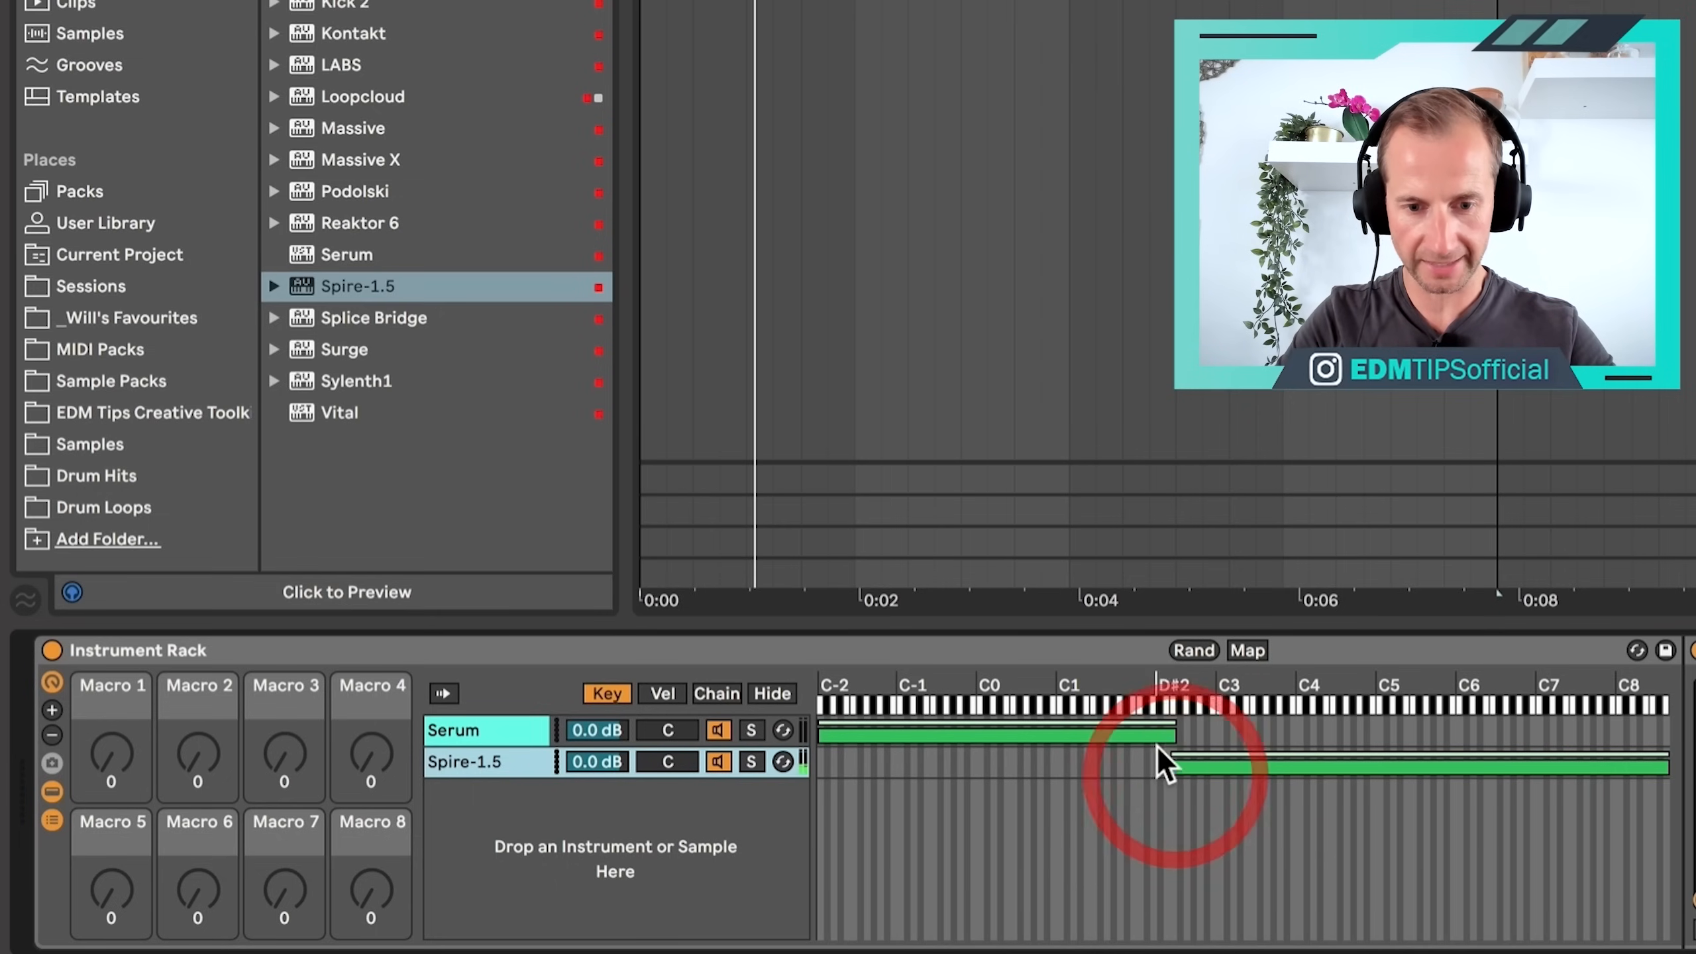
{"action": "left_click", "coordinate": [1157, 743]}
{"action": "left_click", "coordinate": [1200, 755]}
{"action": "left_click_drag", "start_coordinate": [1200, 755], "coordinate": [1178, 762]}
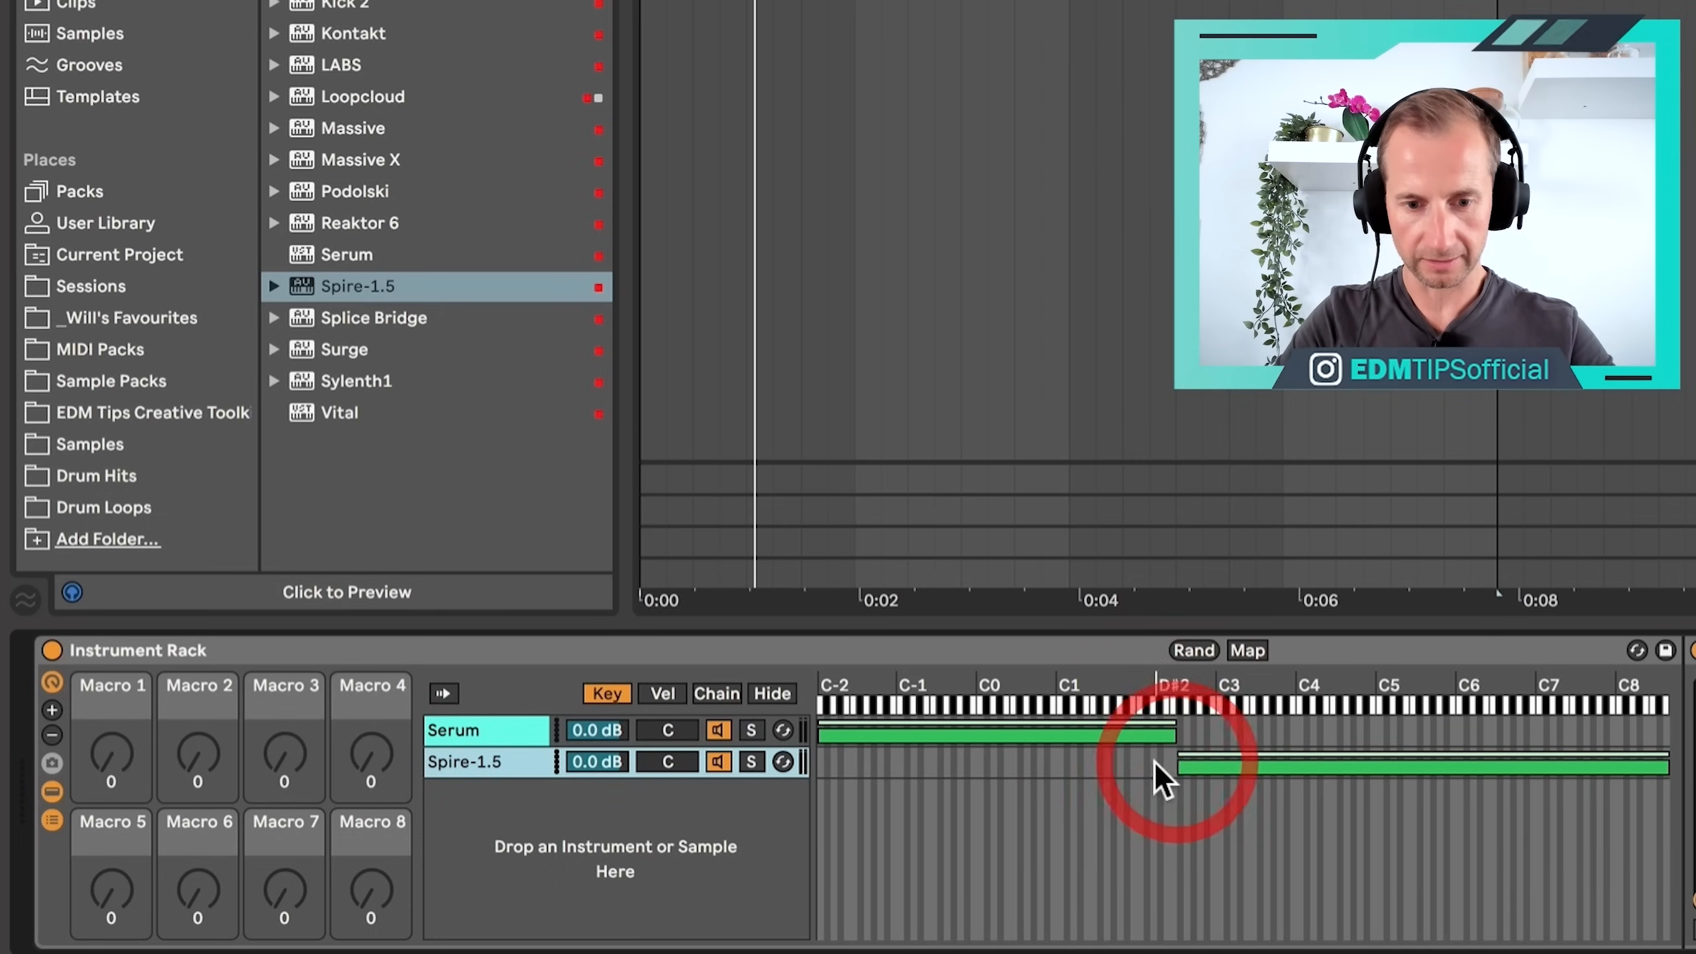
{"action": "left_click", "coordinate": [1150, 769]}
Select the Serum chain and play the chords through the key-split rack.
{"action": "left_click", "coordinate": [508, 746]}
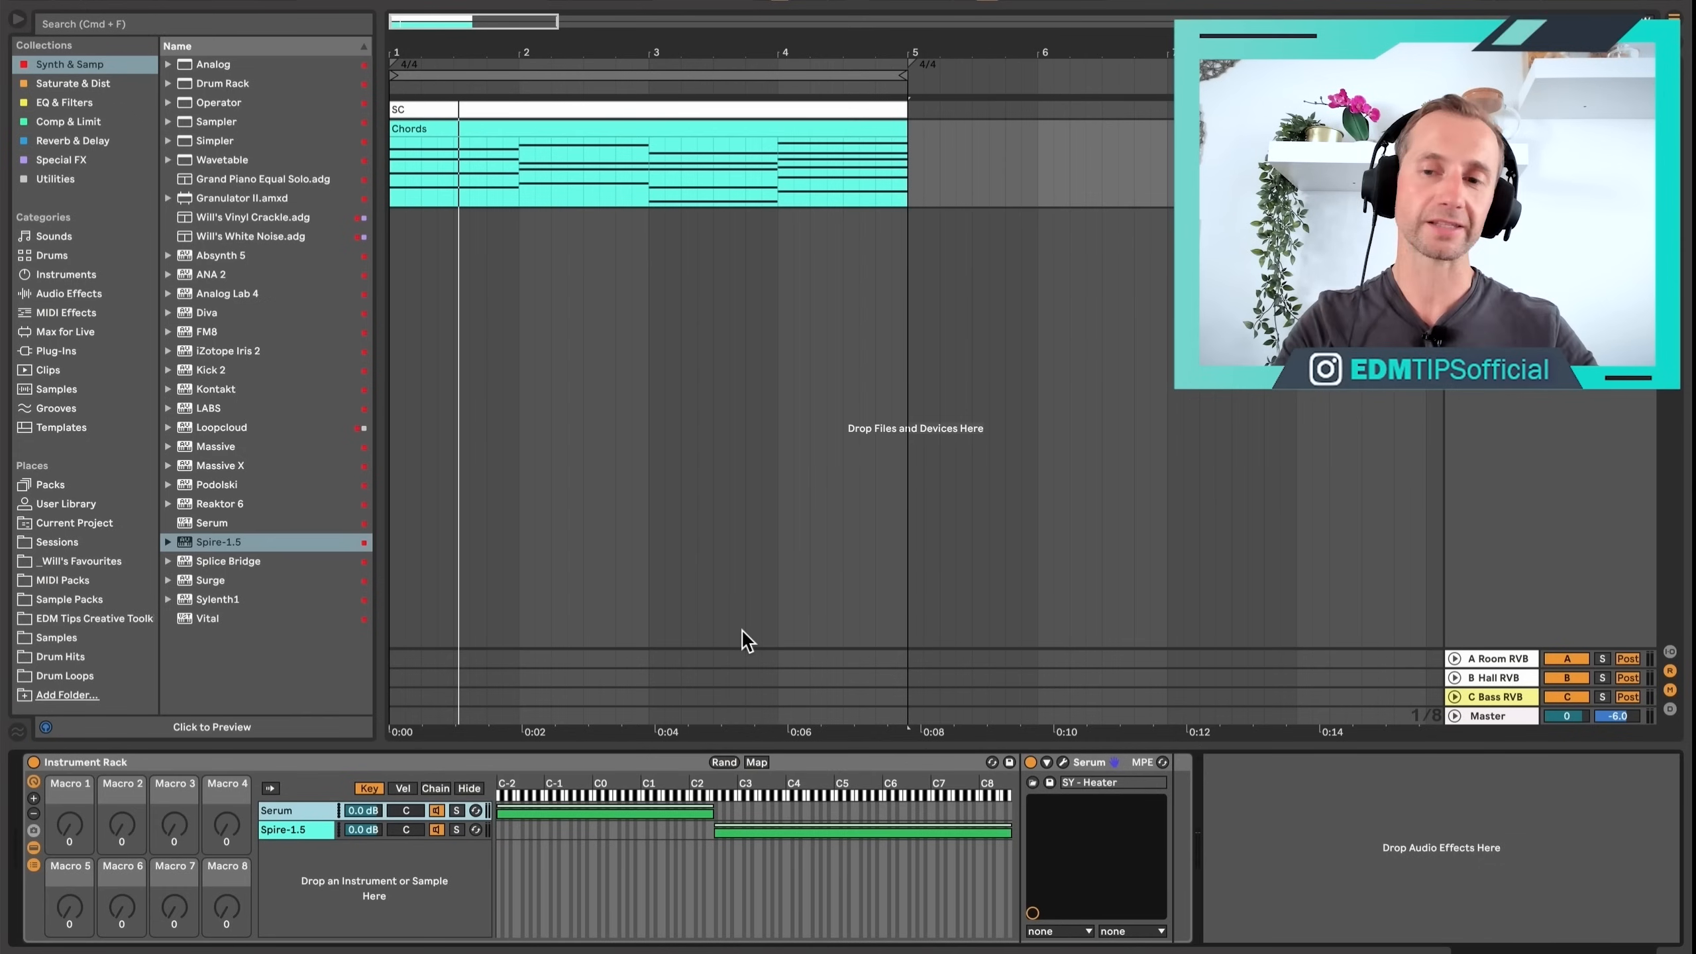
{"action": "key", "text": "space"}
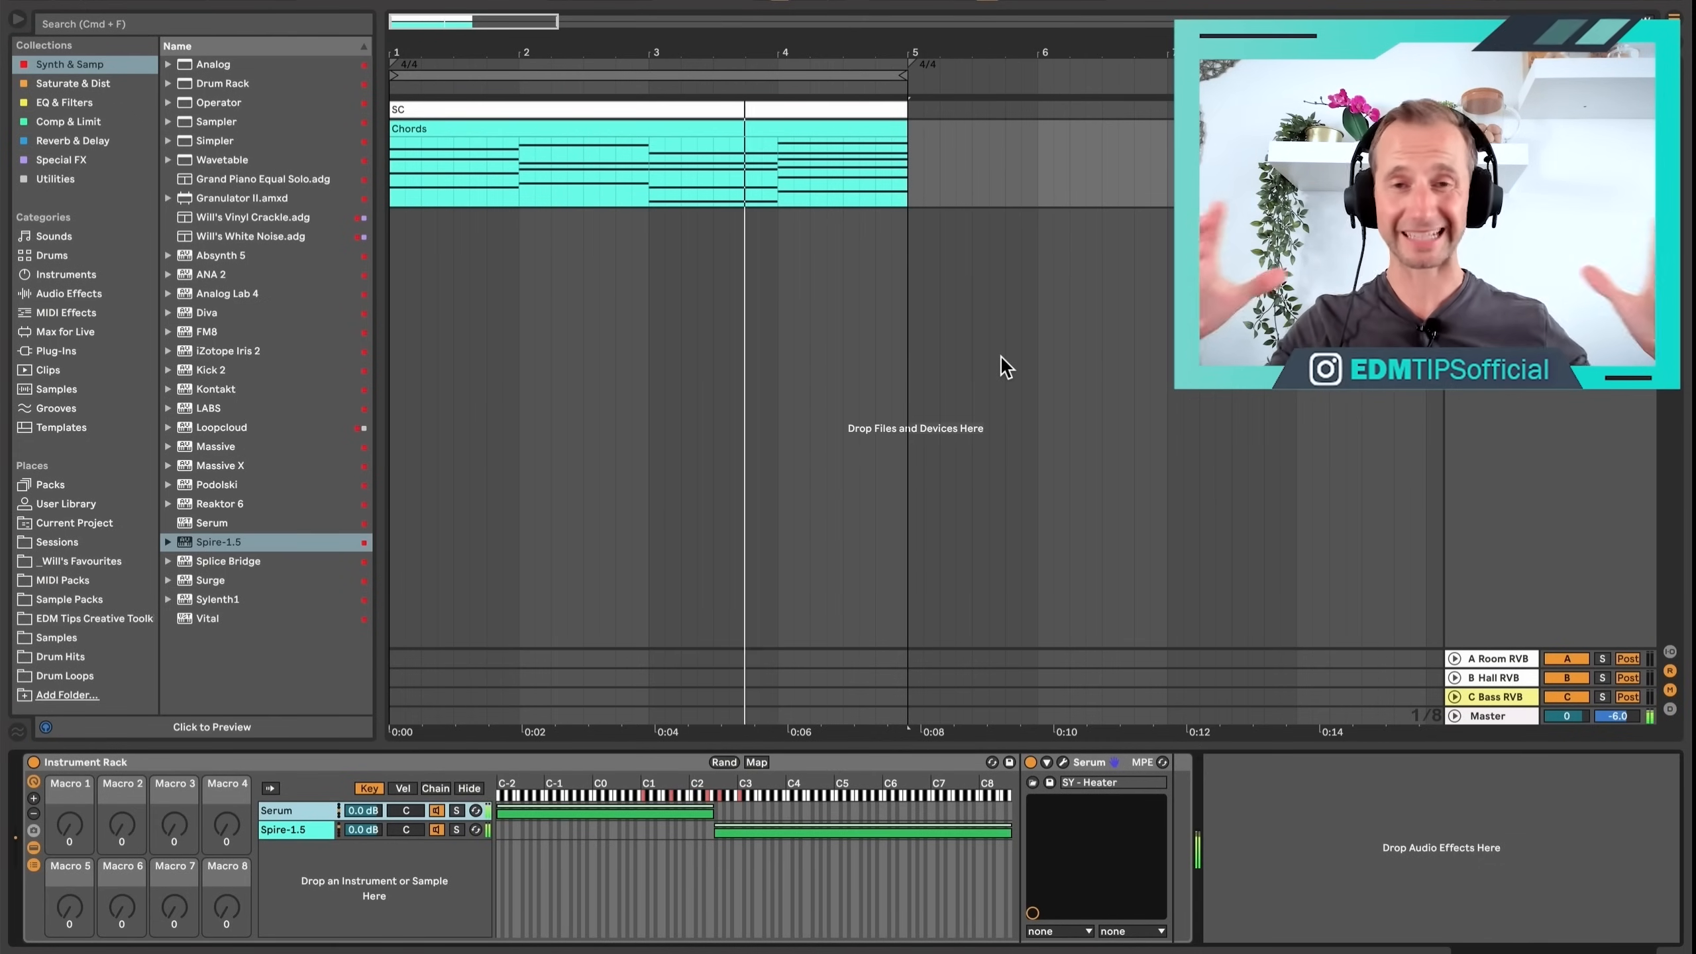
{"action": "key", "text": "space"}
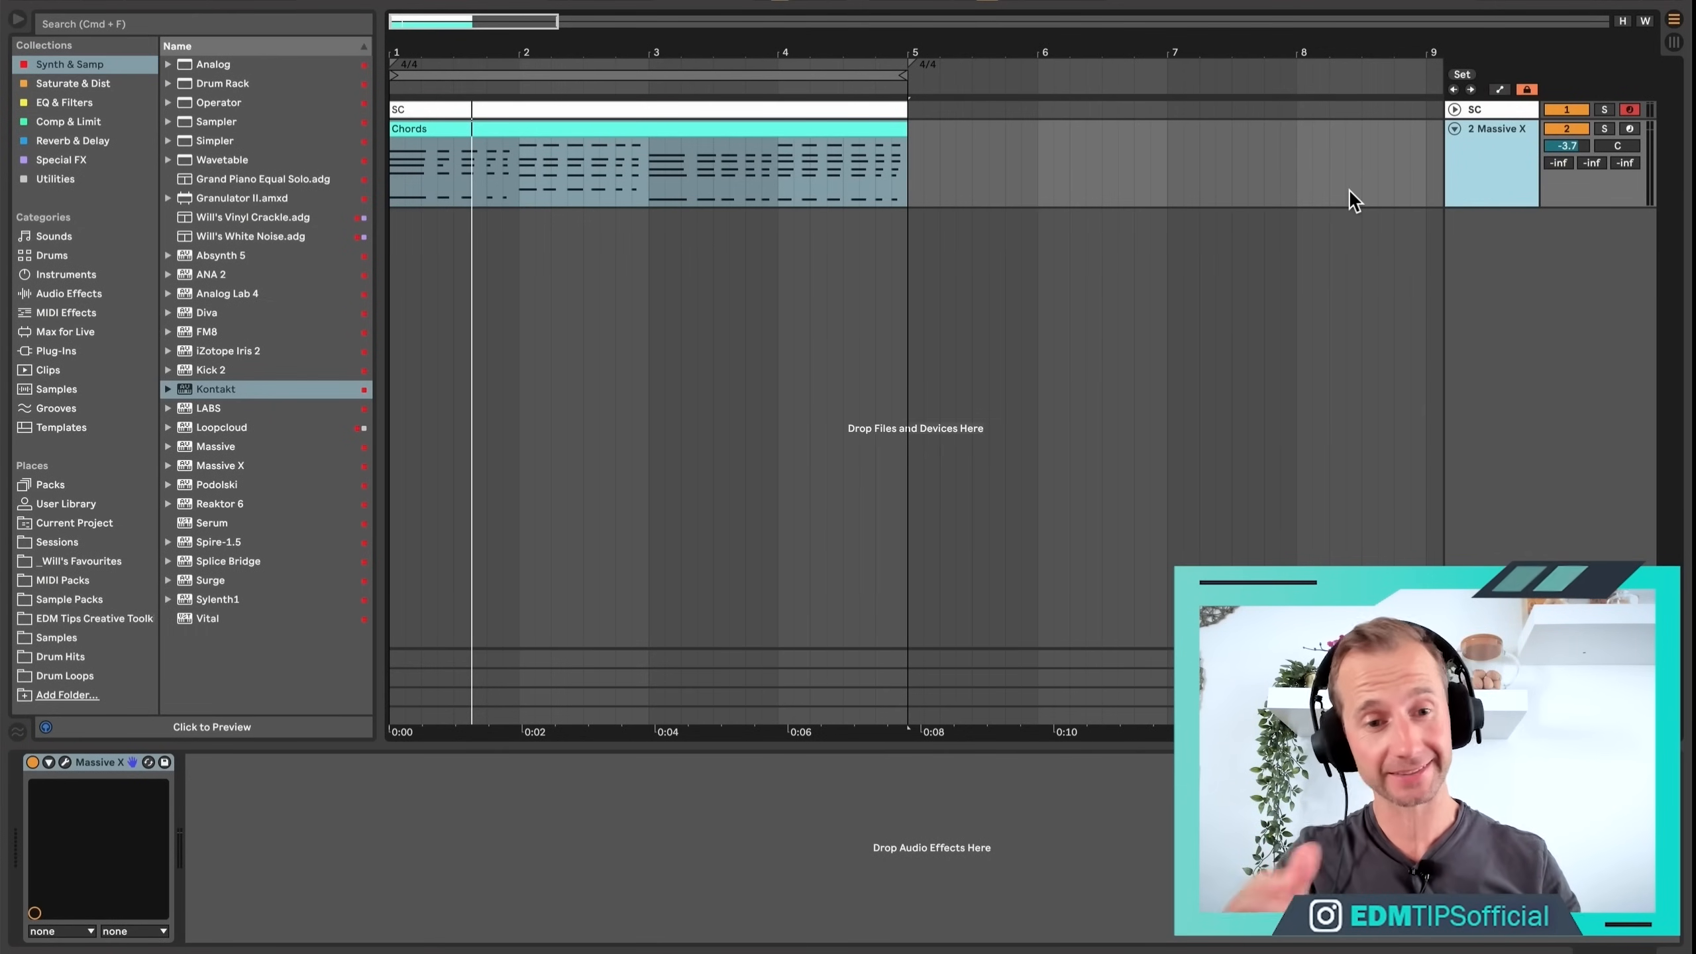
Play the rhythmic chords on the Massive X track and make the track slightly taller.
{"action": "key", "text": "space"}
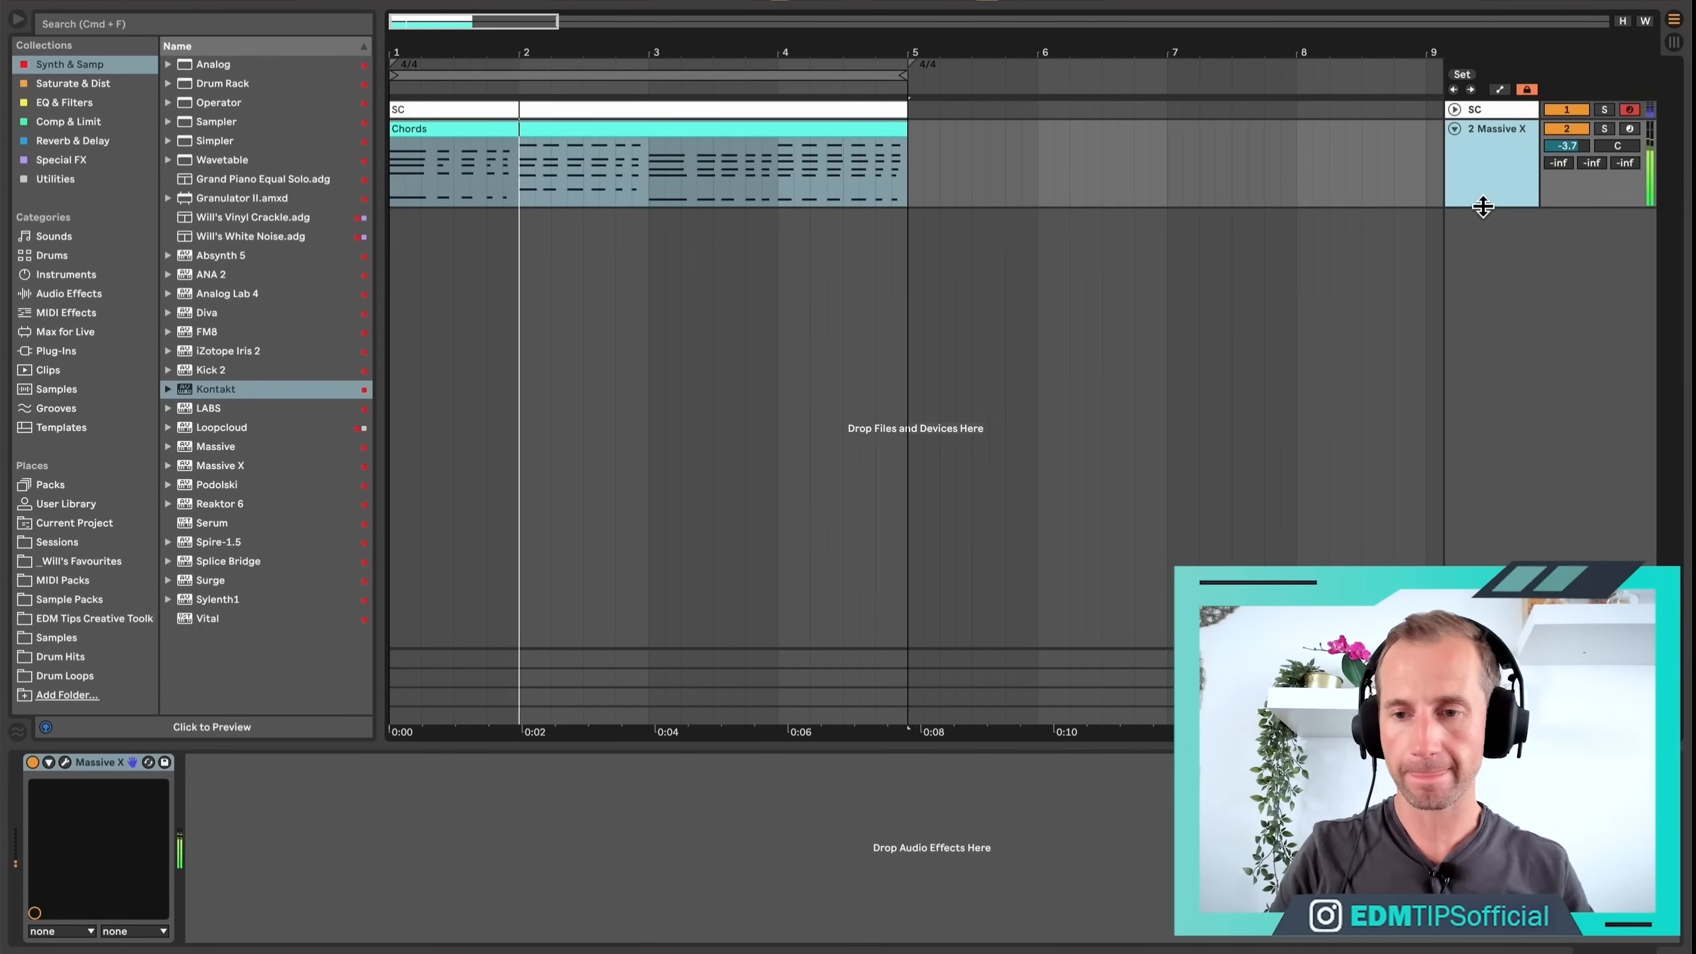
{"action": "mouse_move", "coordinate": [1481, 204]}
{"action": "left_mouse_down"}
{"action": "mouse_move", "coordinate": [1479, 290]}
{"action": "mouse_move", "coordinate": [1496, 224]}
{"action": "left_mouse_up"}
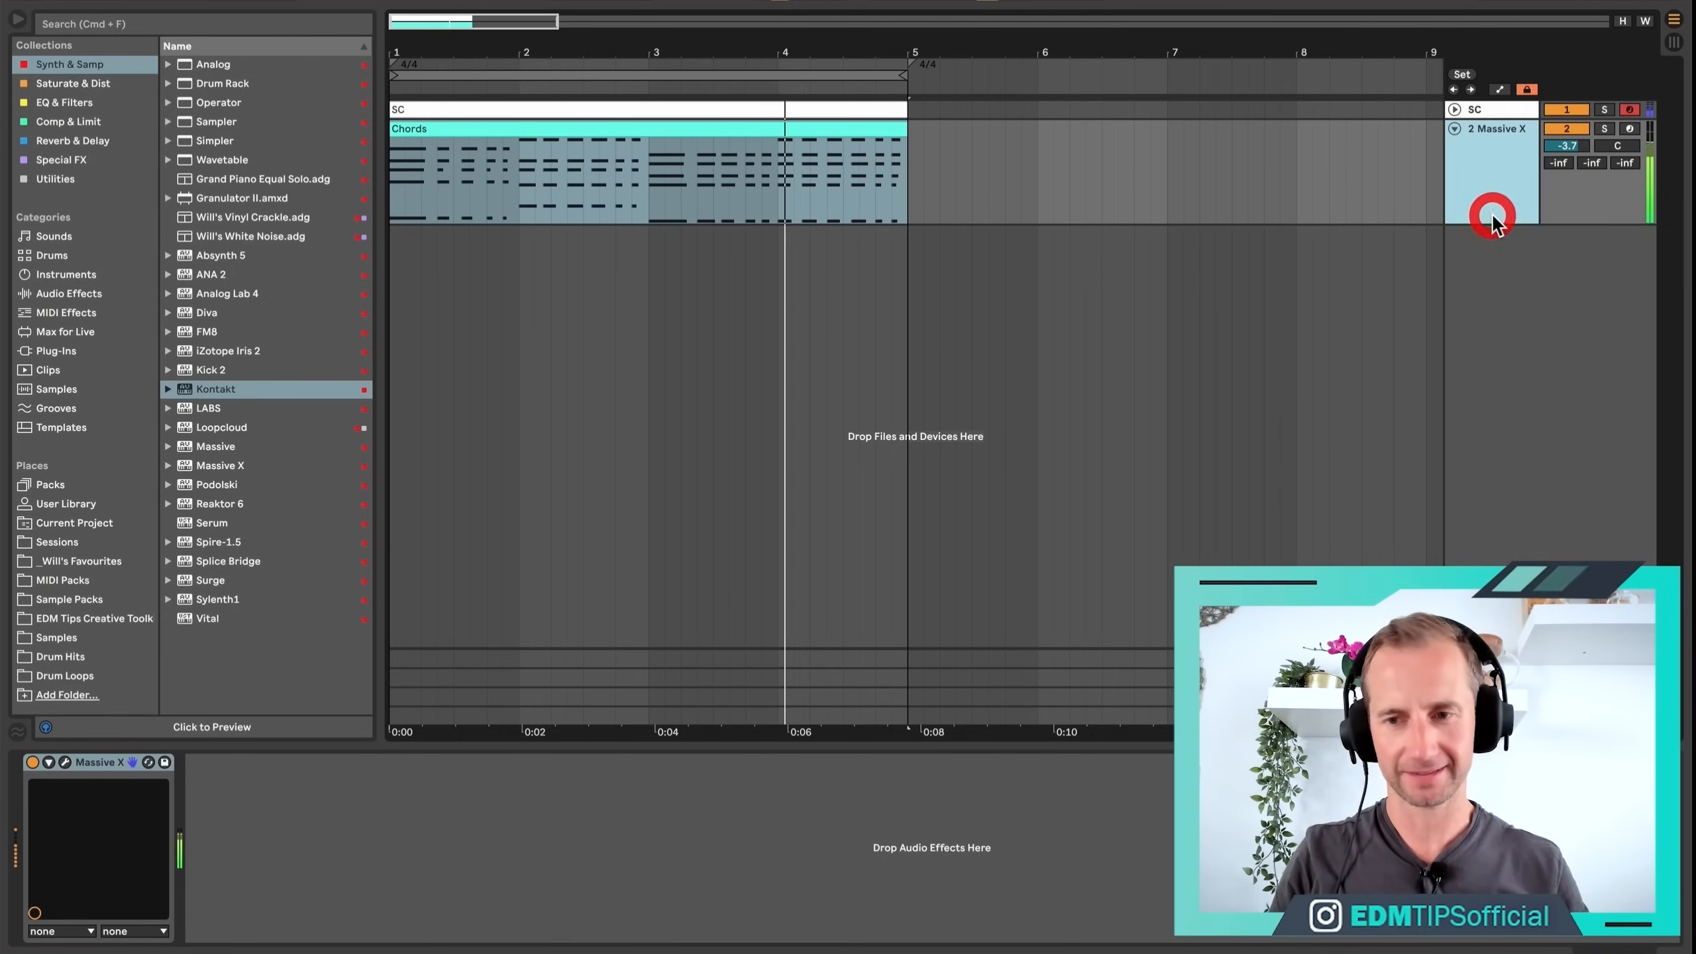
{"action": "key", "text": "space"}
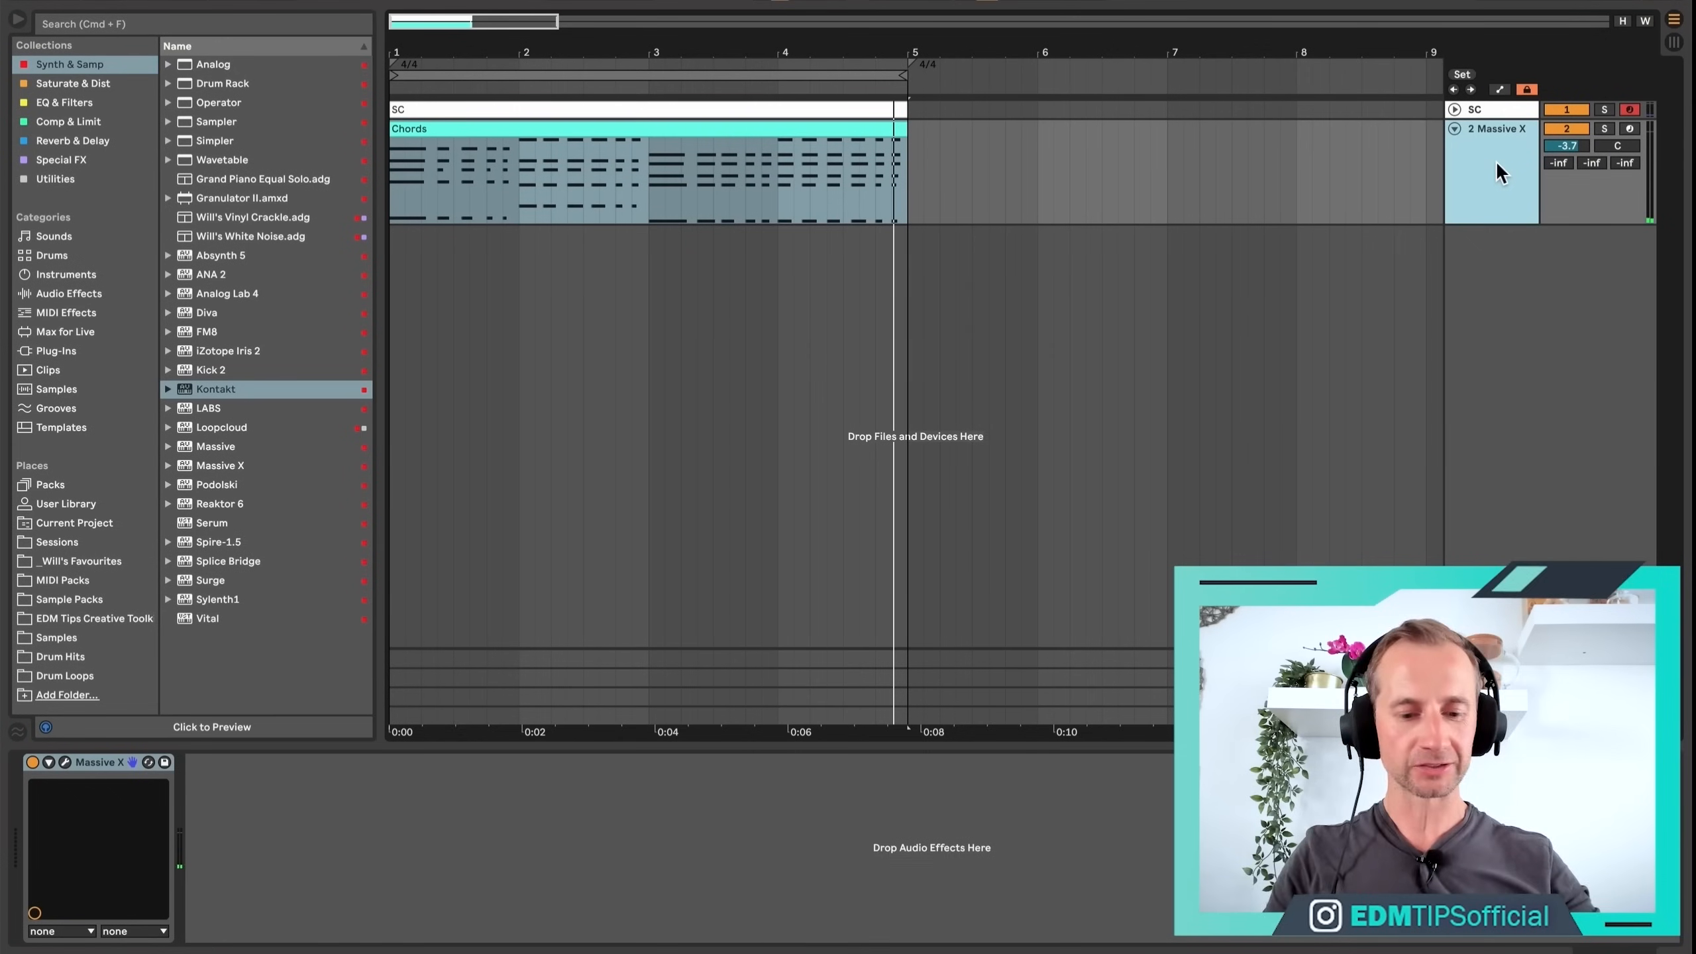
Duplicate the Massive X track and replace the copy's instrument with Kontakt.
{"action": "key", "text": "super+d"}
{"action": "left_click", "coordinate": [1488, 275]}
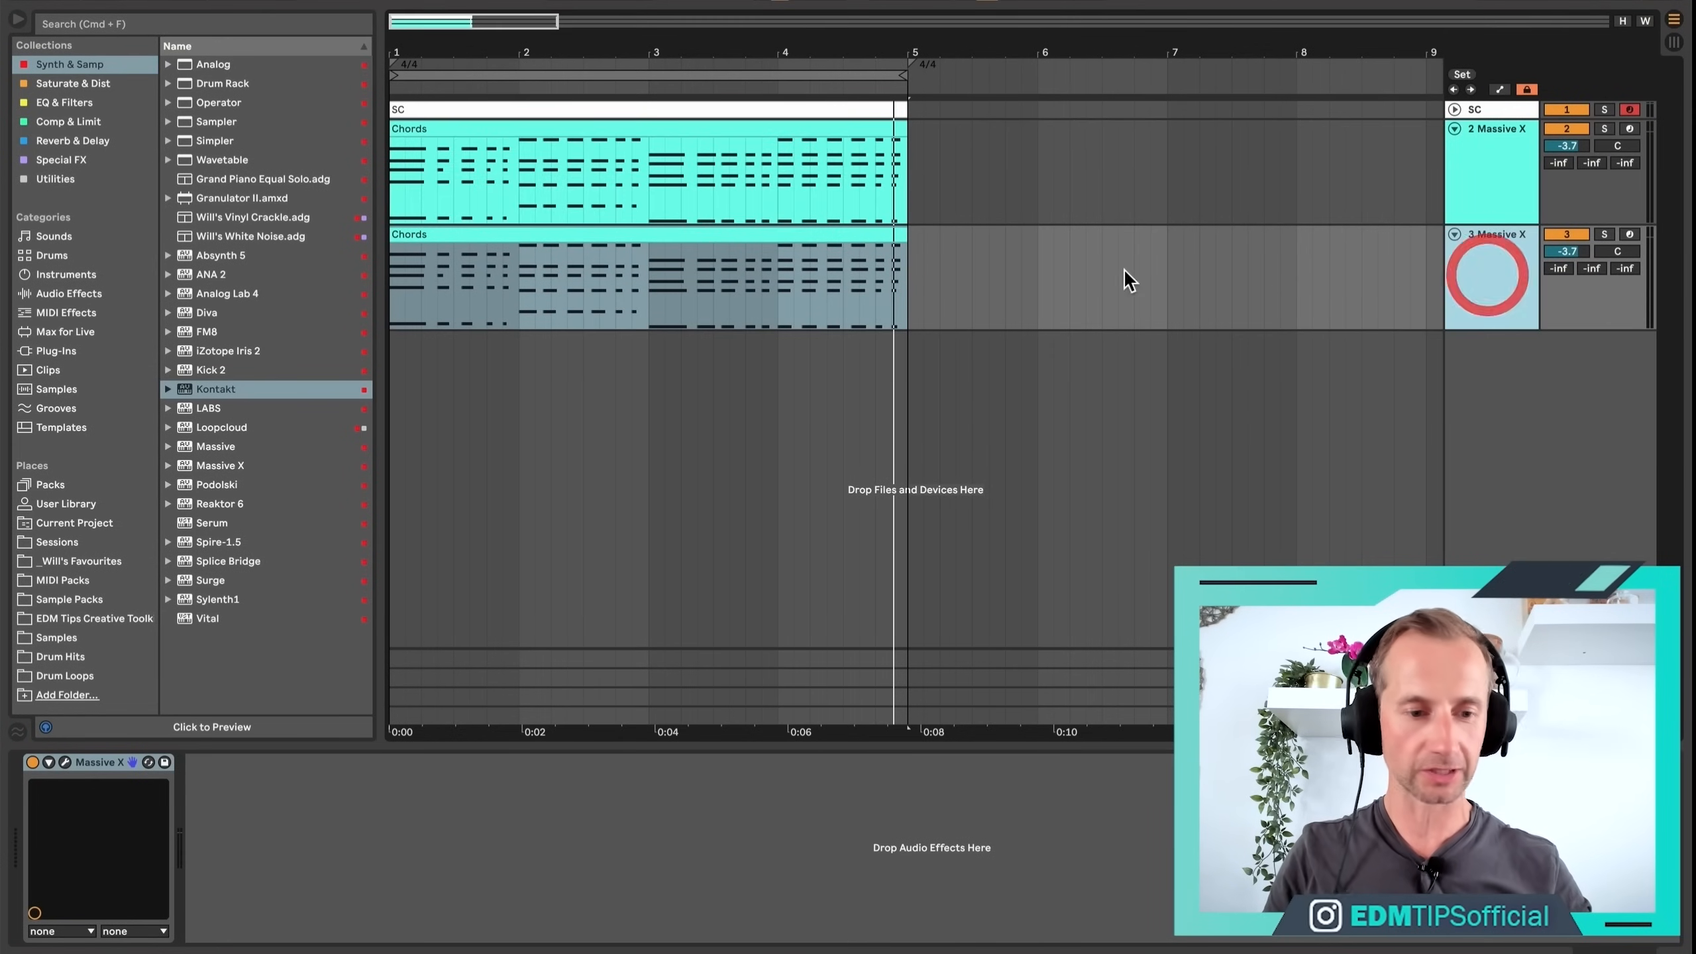
{"action": "left_click", "coordinate": [214, 384]}
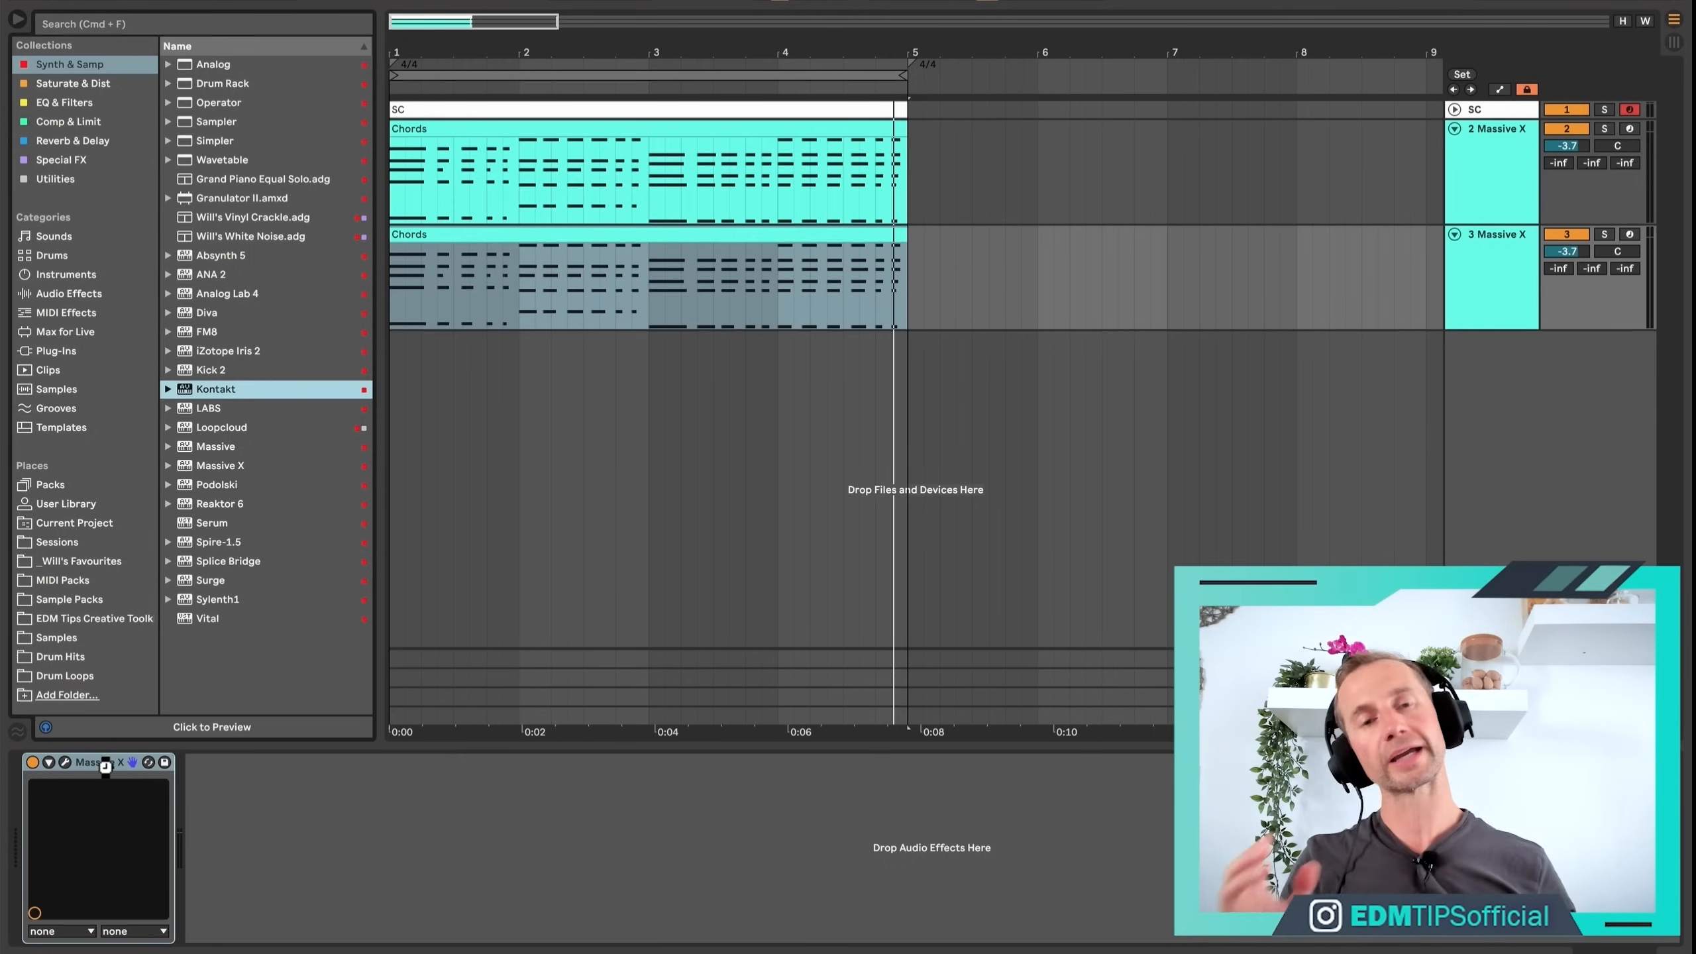
{"action": "left_click_drag", "start_coordinate": [105, 767], "coordinate": [106, 769]}
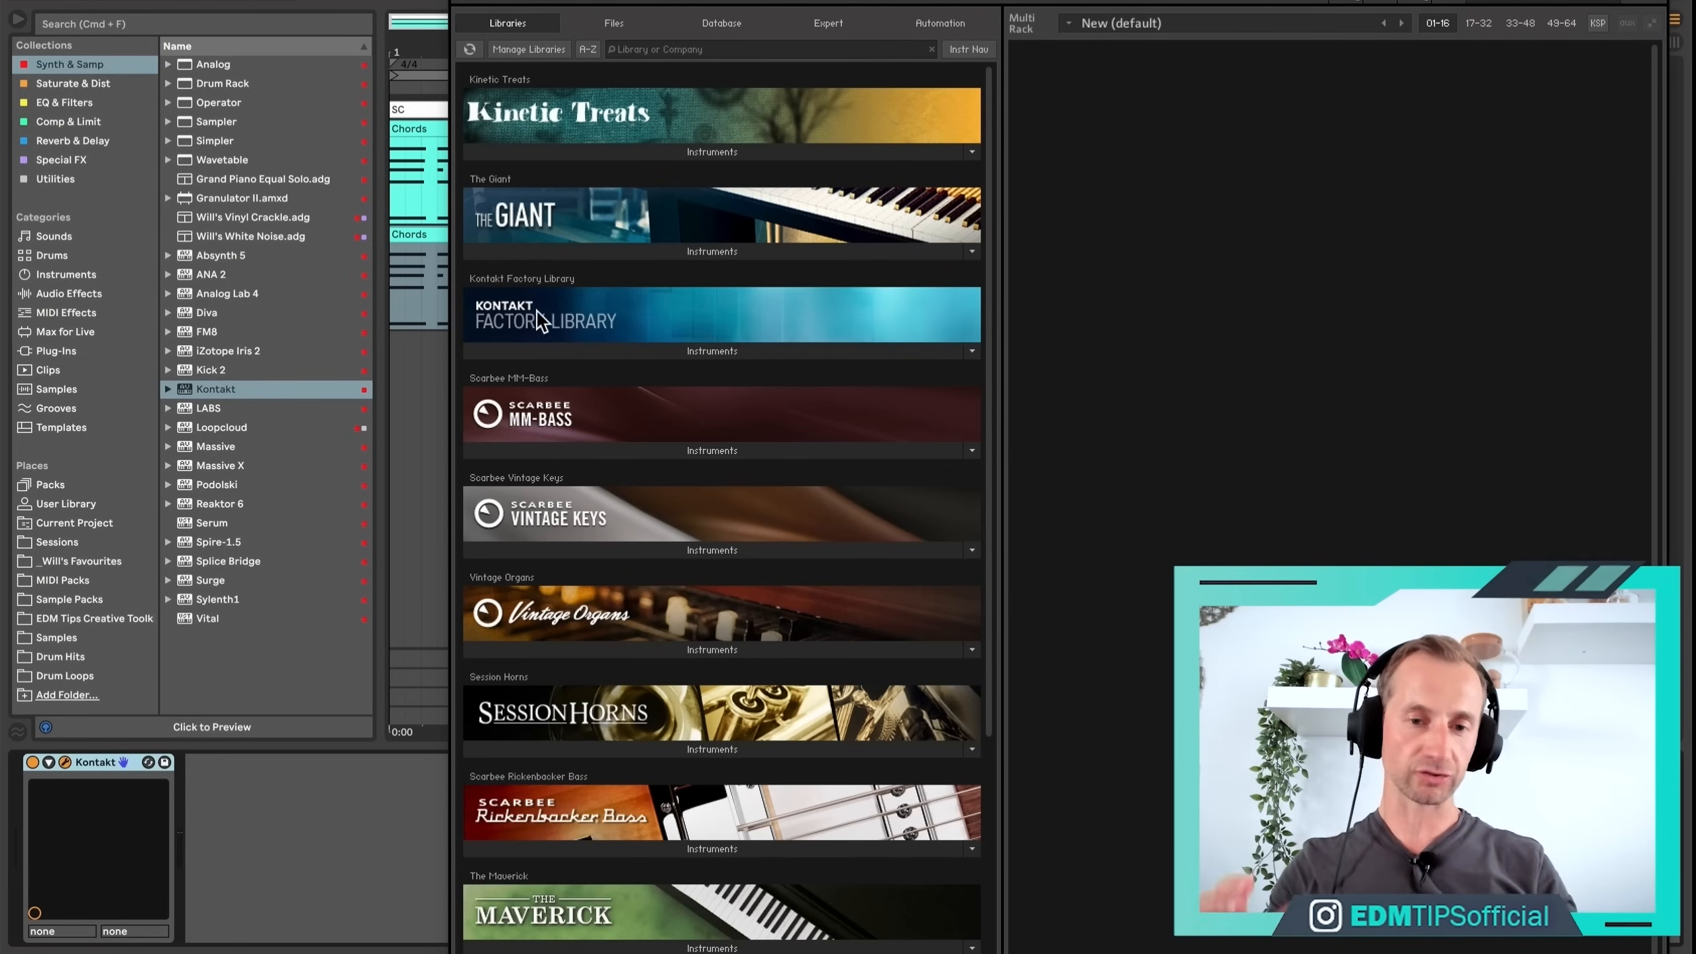
Load The Giant - Cinematic into Kontakt and move the plug-in window clear of the track controls.
{"action": "left_click", "coordinate": [661, 253]}
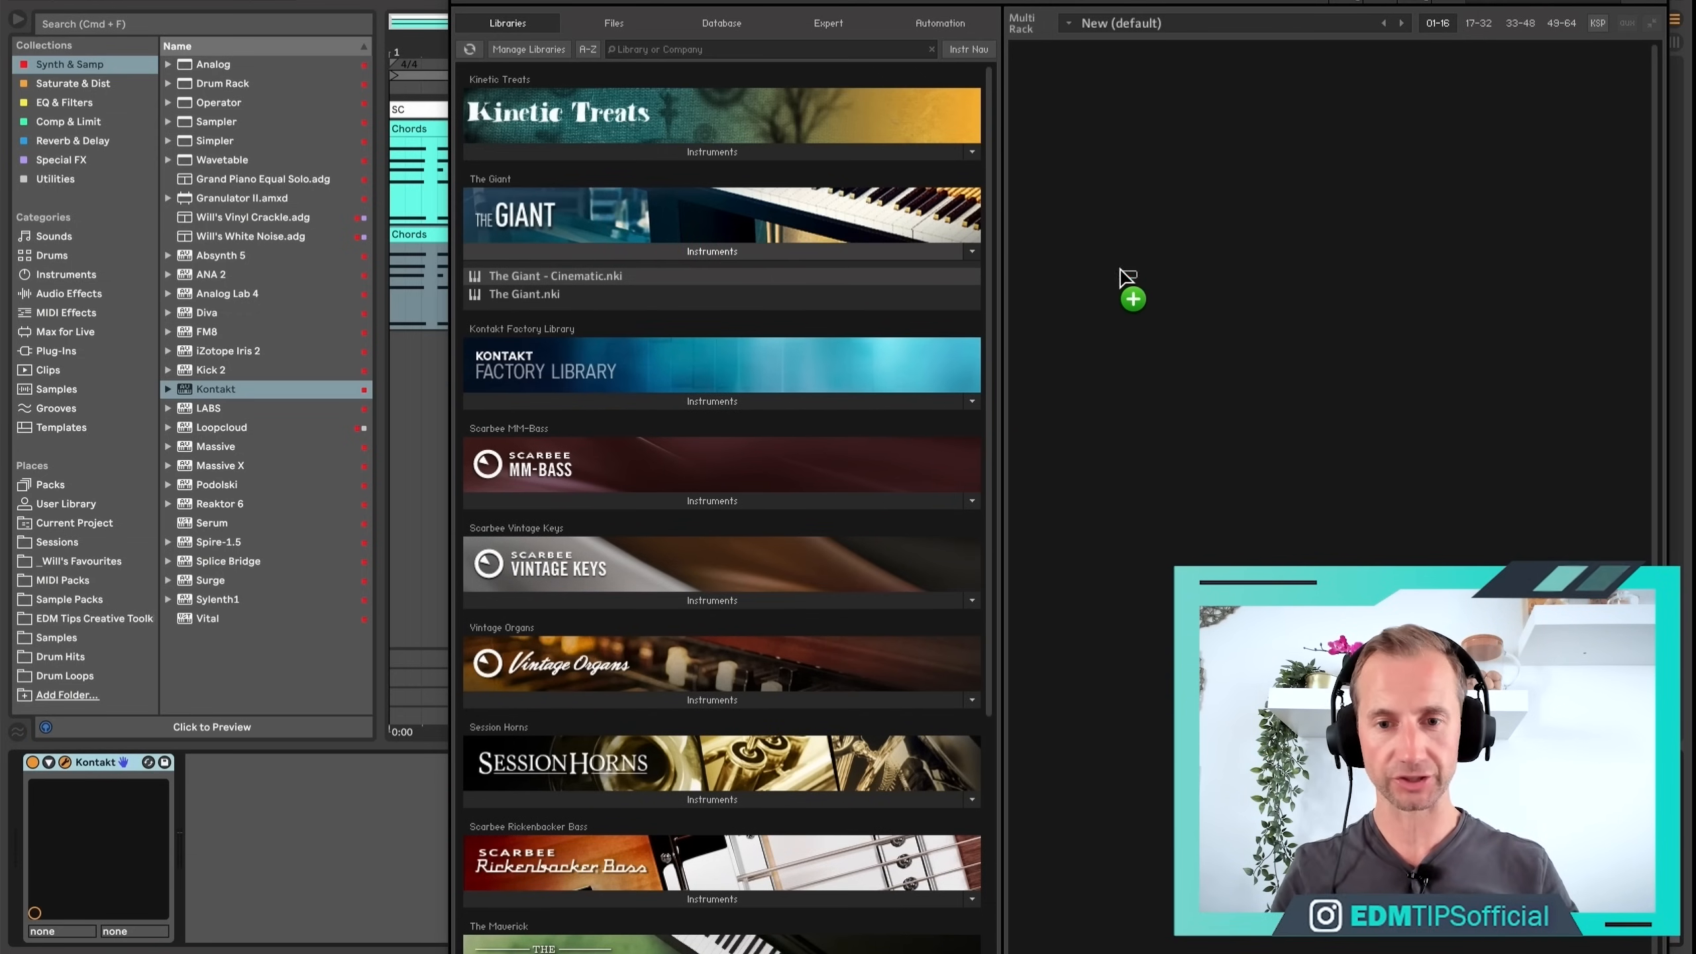
{"action": "left_click_drag", "start_coordinate": [1120, 269], "coordinate": [1122, 271]}
{"action": "left_click_drag", "start_coordinate": [963, 1], "coordinate": [601, 426]}
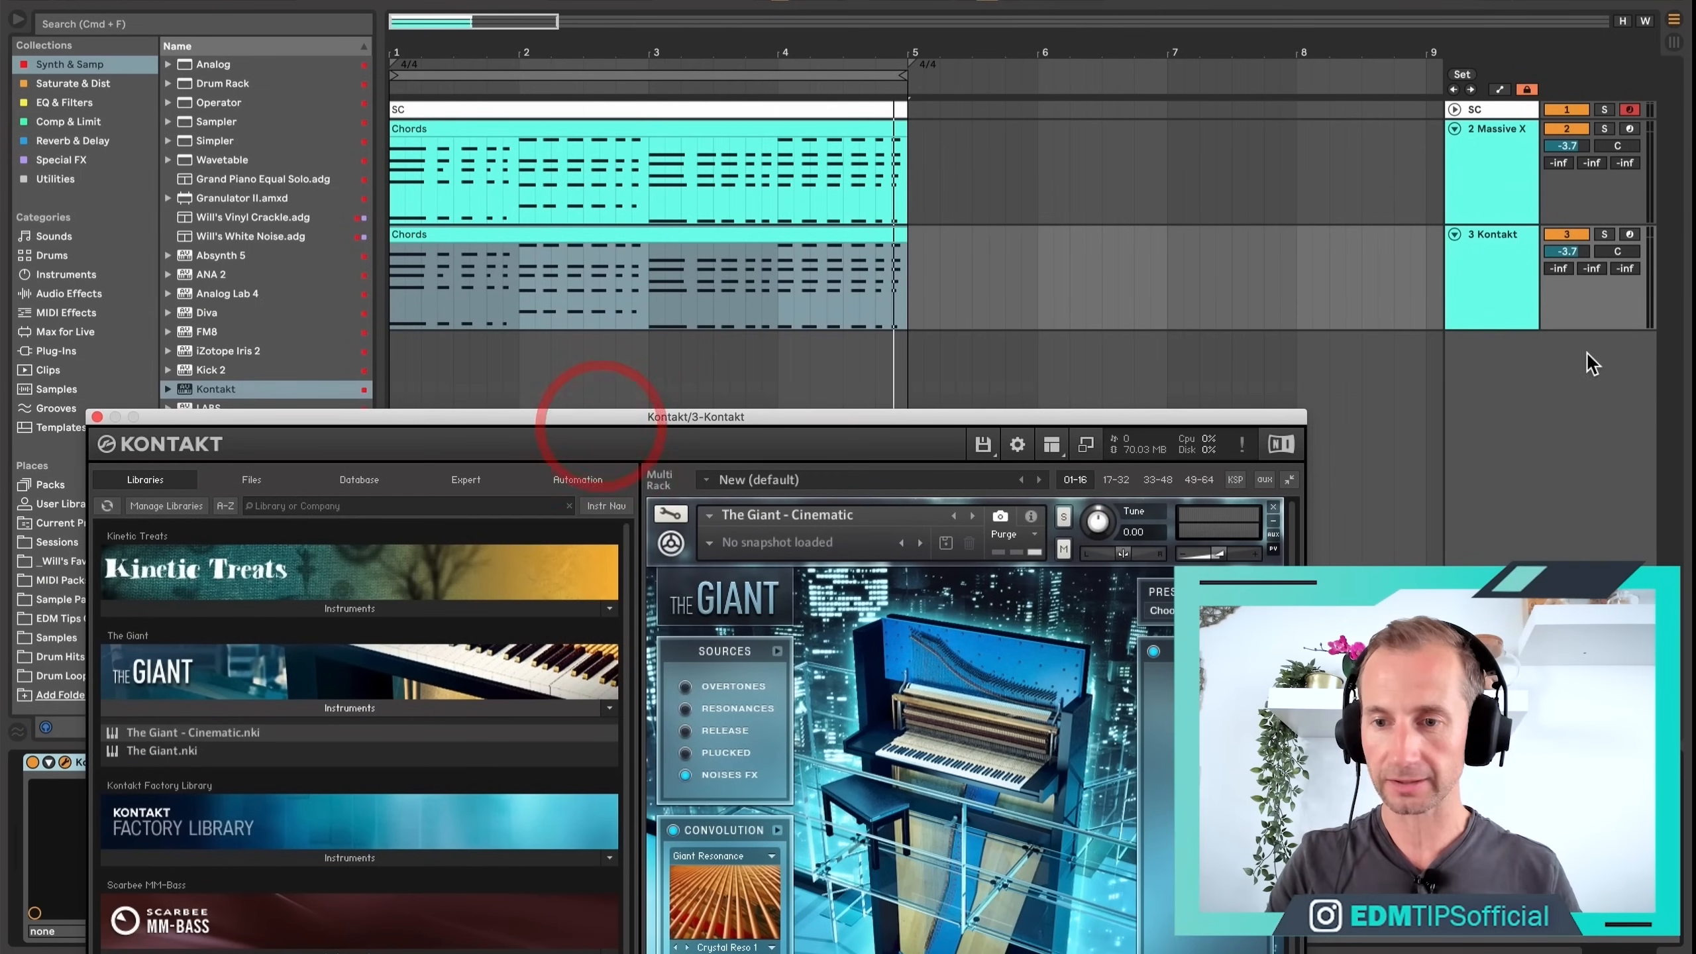
Solo the Kontakt track, play its piano chords alone, and close the plug-in window.
{"action": "left_click", "coordinate": [1604, 234]}
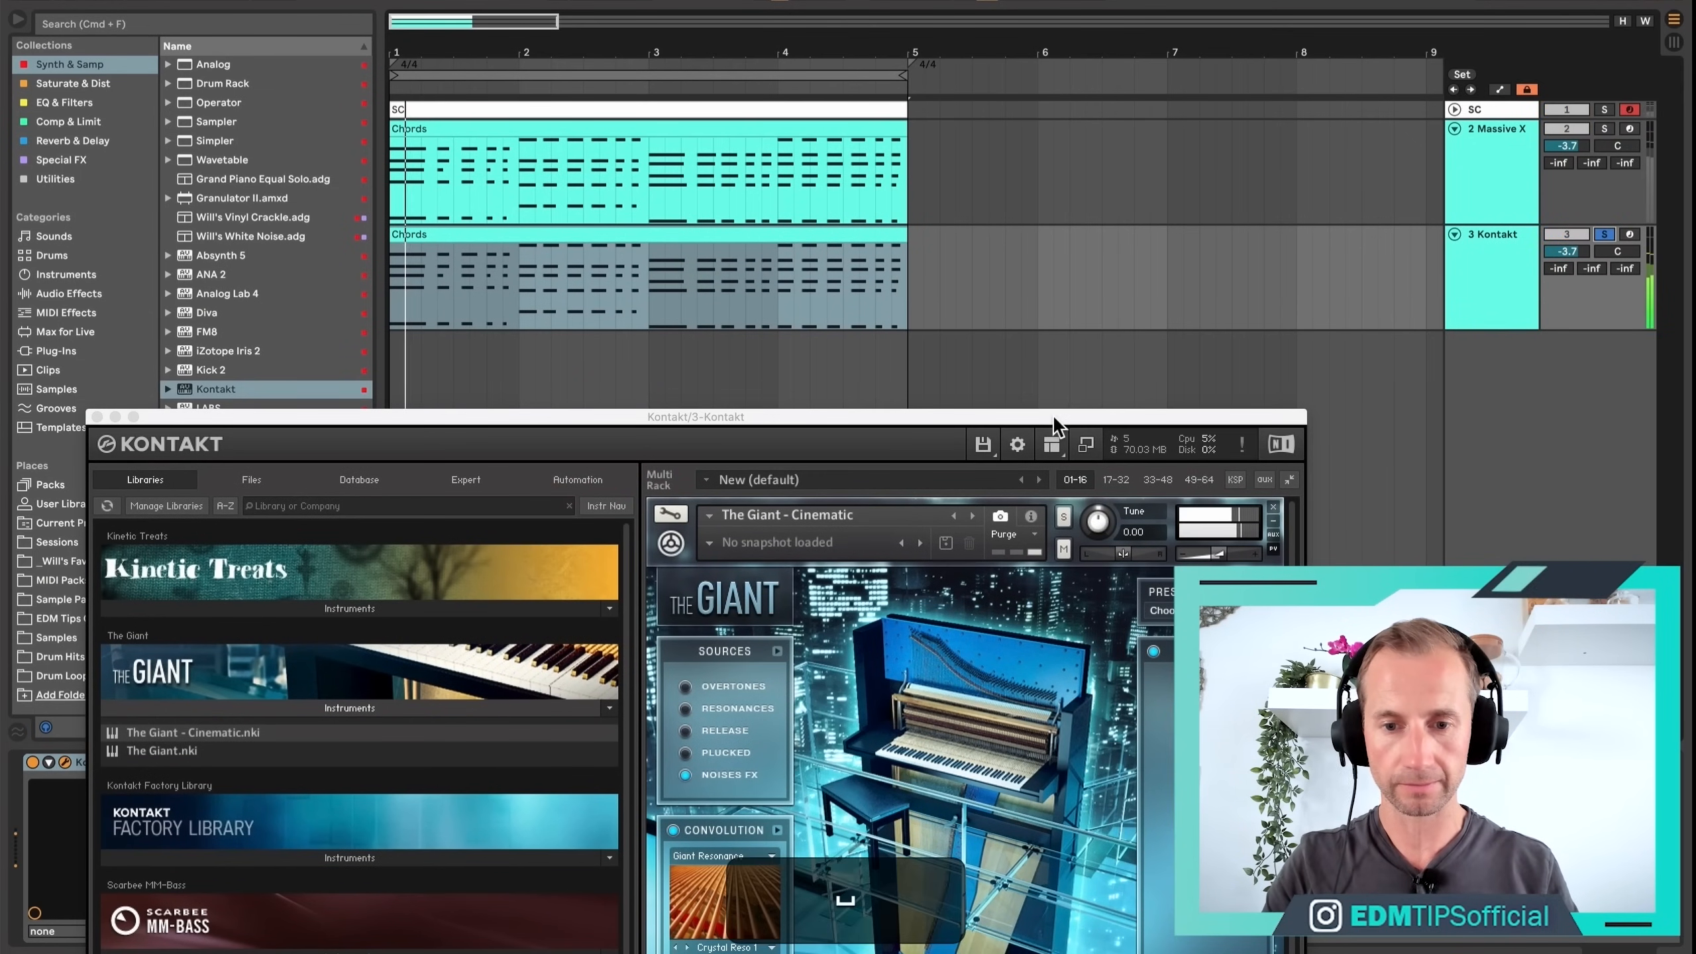
{"action": "left_click_drag", "start_coordinate": [1052, 424], "coordinate": [1347, 0]}
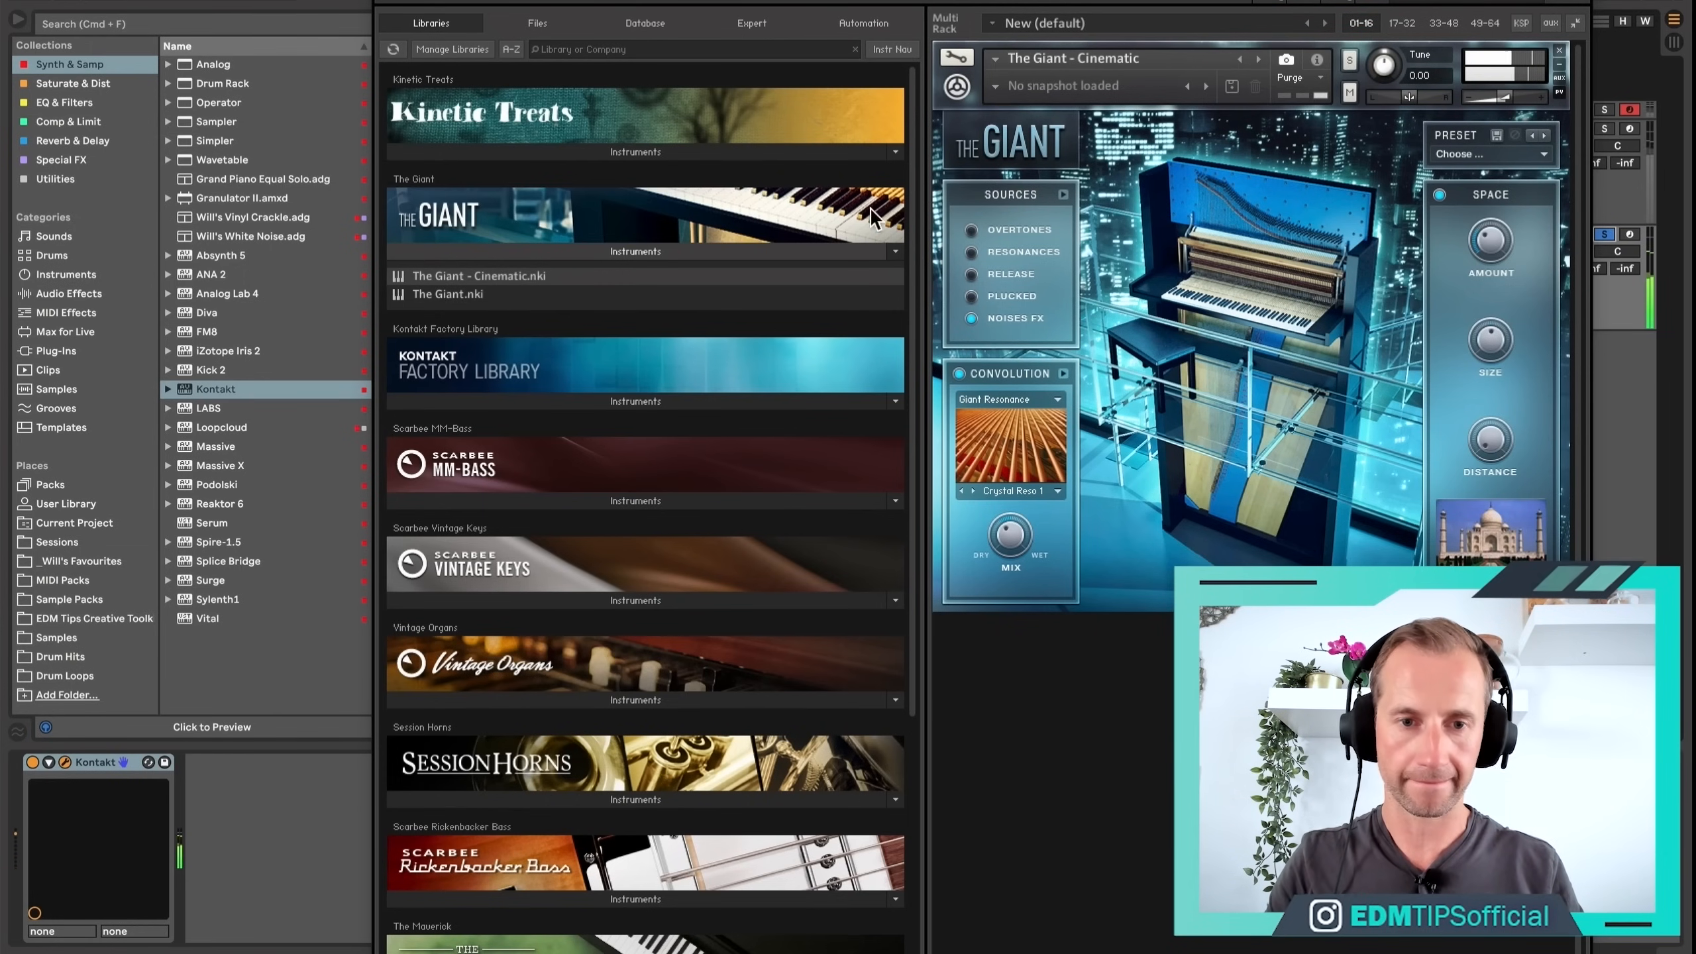
{"action": "key", "text": "space"}
{"action": "left_click", "coordinate": [386, 0]}
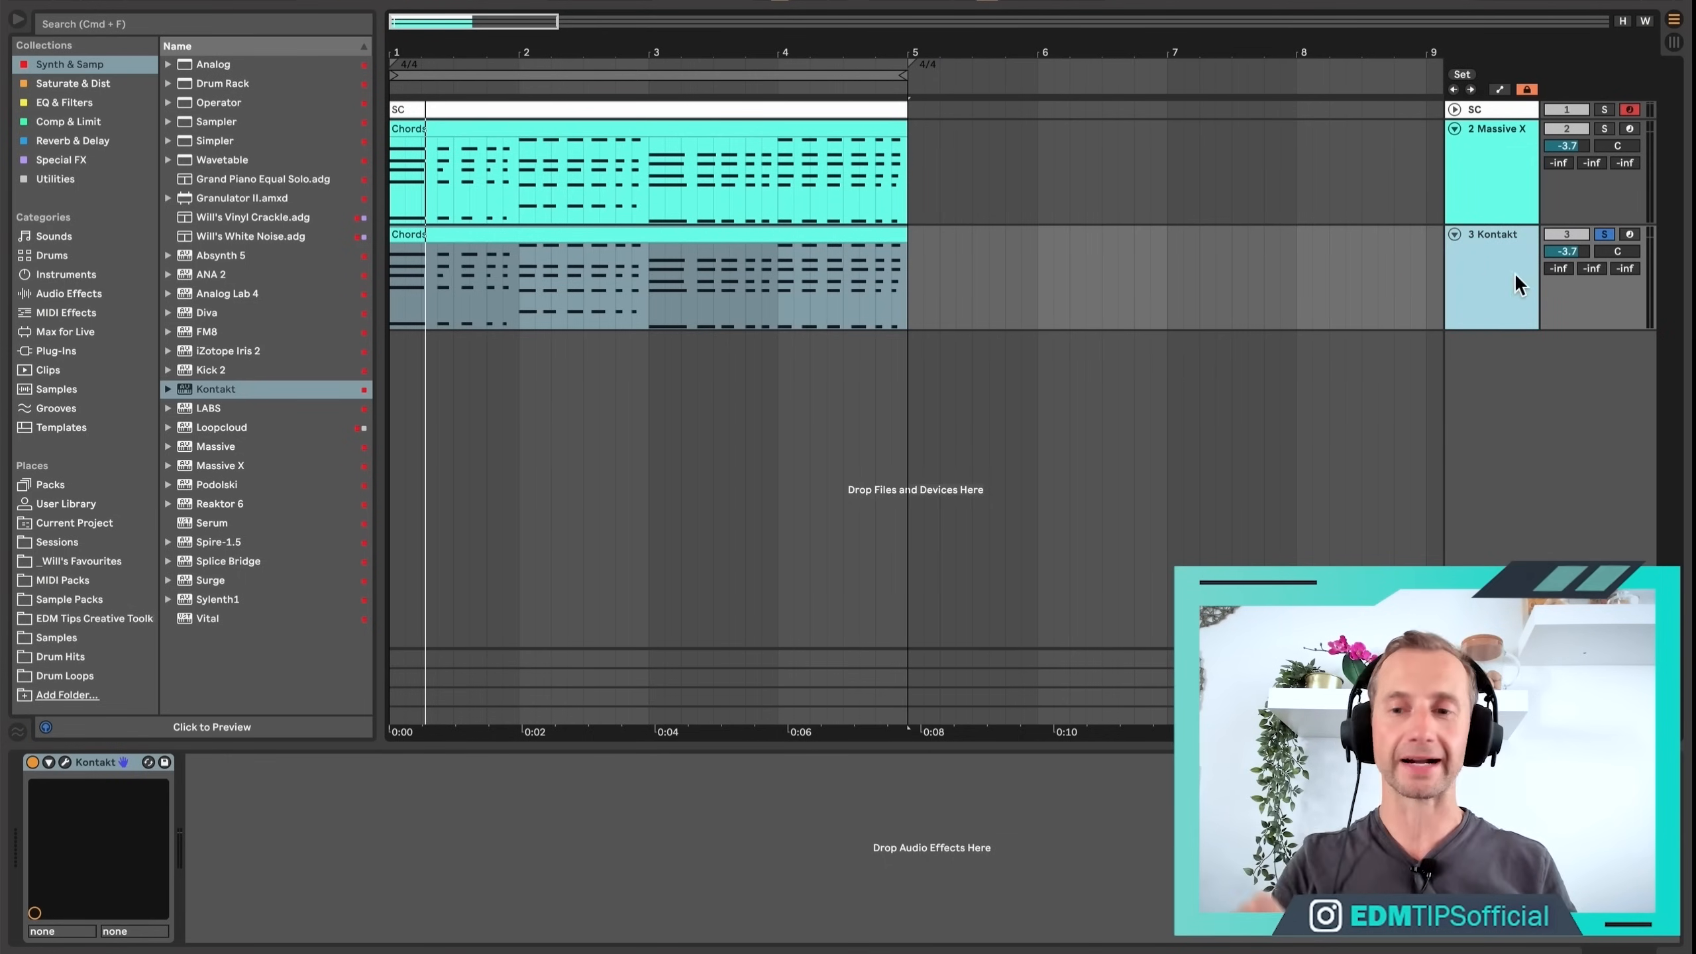
Unsolo the Kontakt track and raise its volume from -inf during playback to blend it with Massive X.
{"action": "left_click", "coordinate": [1507, 195]}
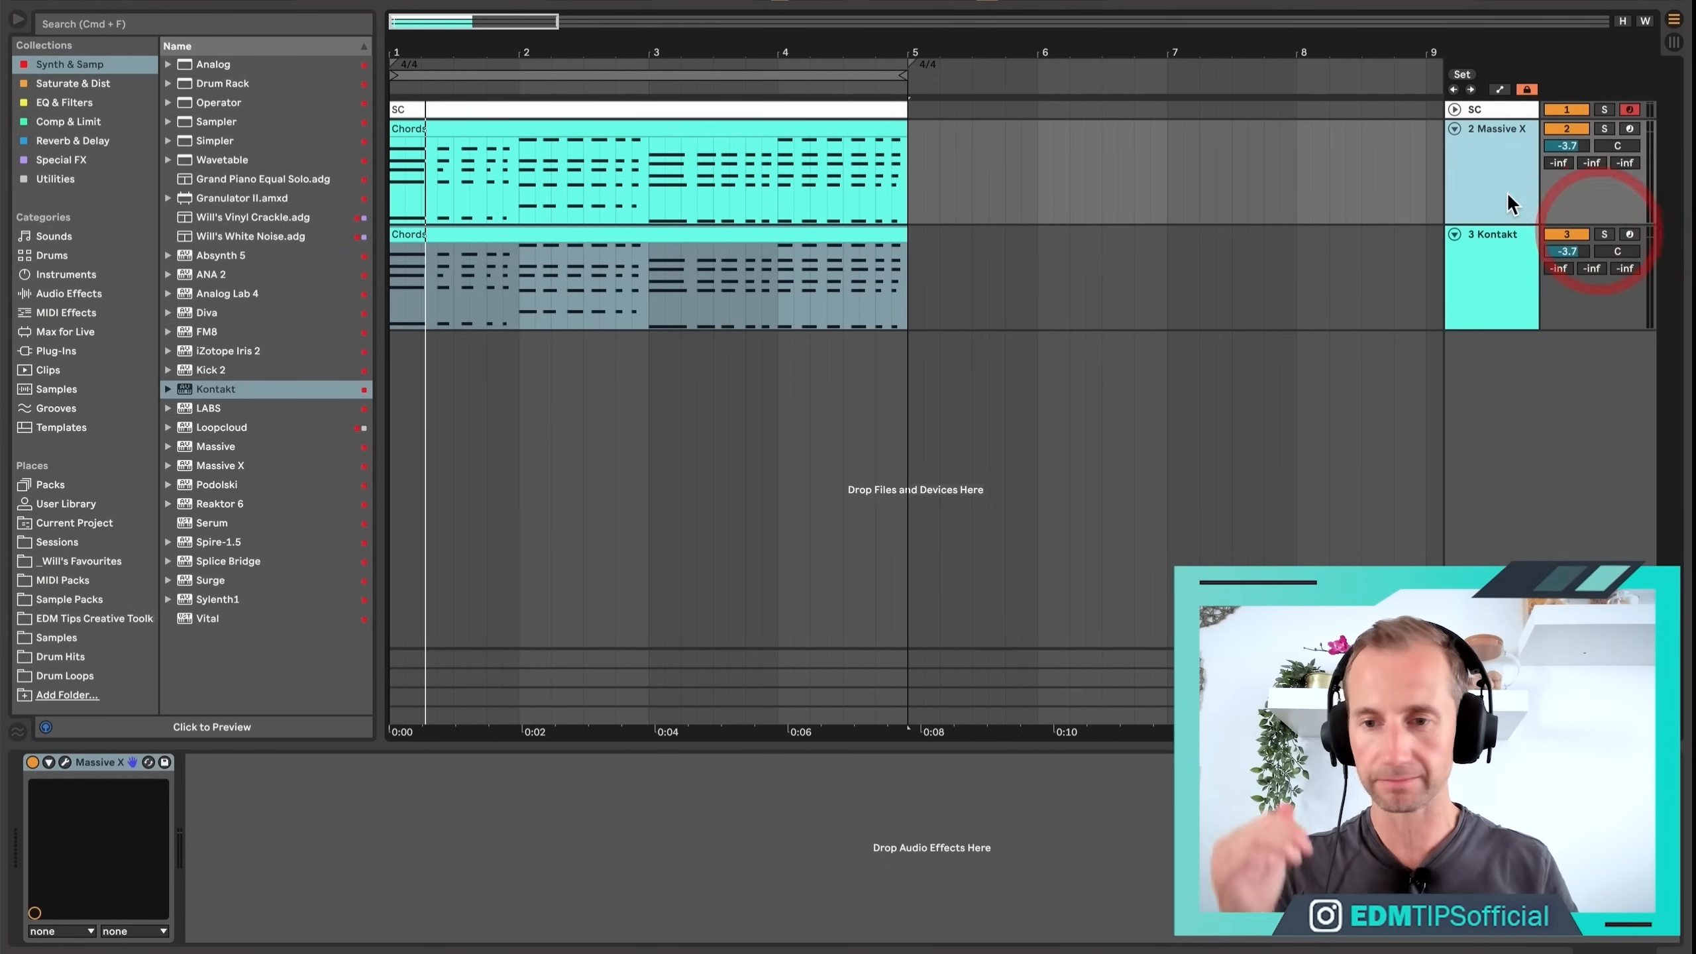
{"action": "left_click", "coordinate": [1504, 287]}
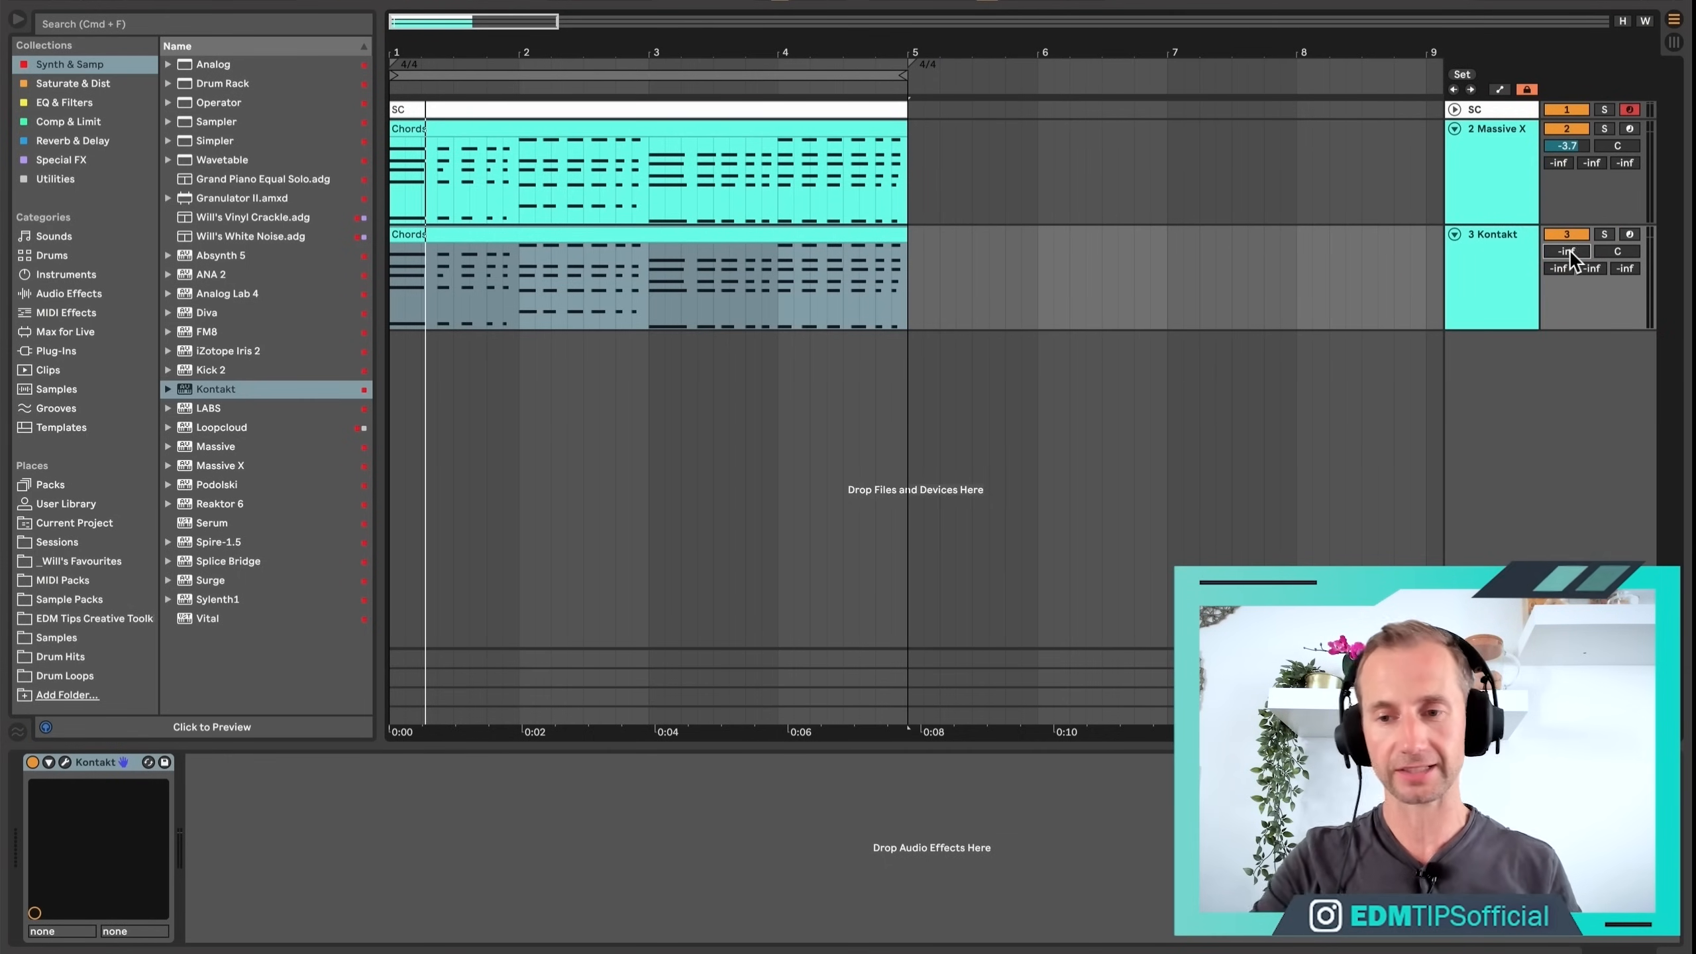
{"action": "key", "text": "space"}
{"action": "left_click_drag", "start_coordinate": [1570, 252], "coordinate": [1570, 205]}
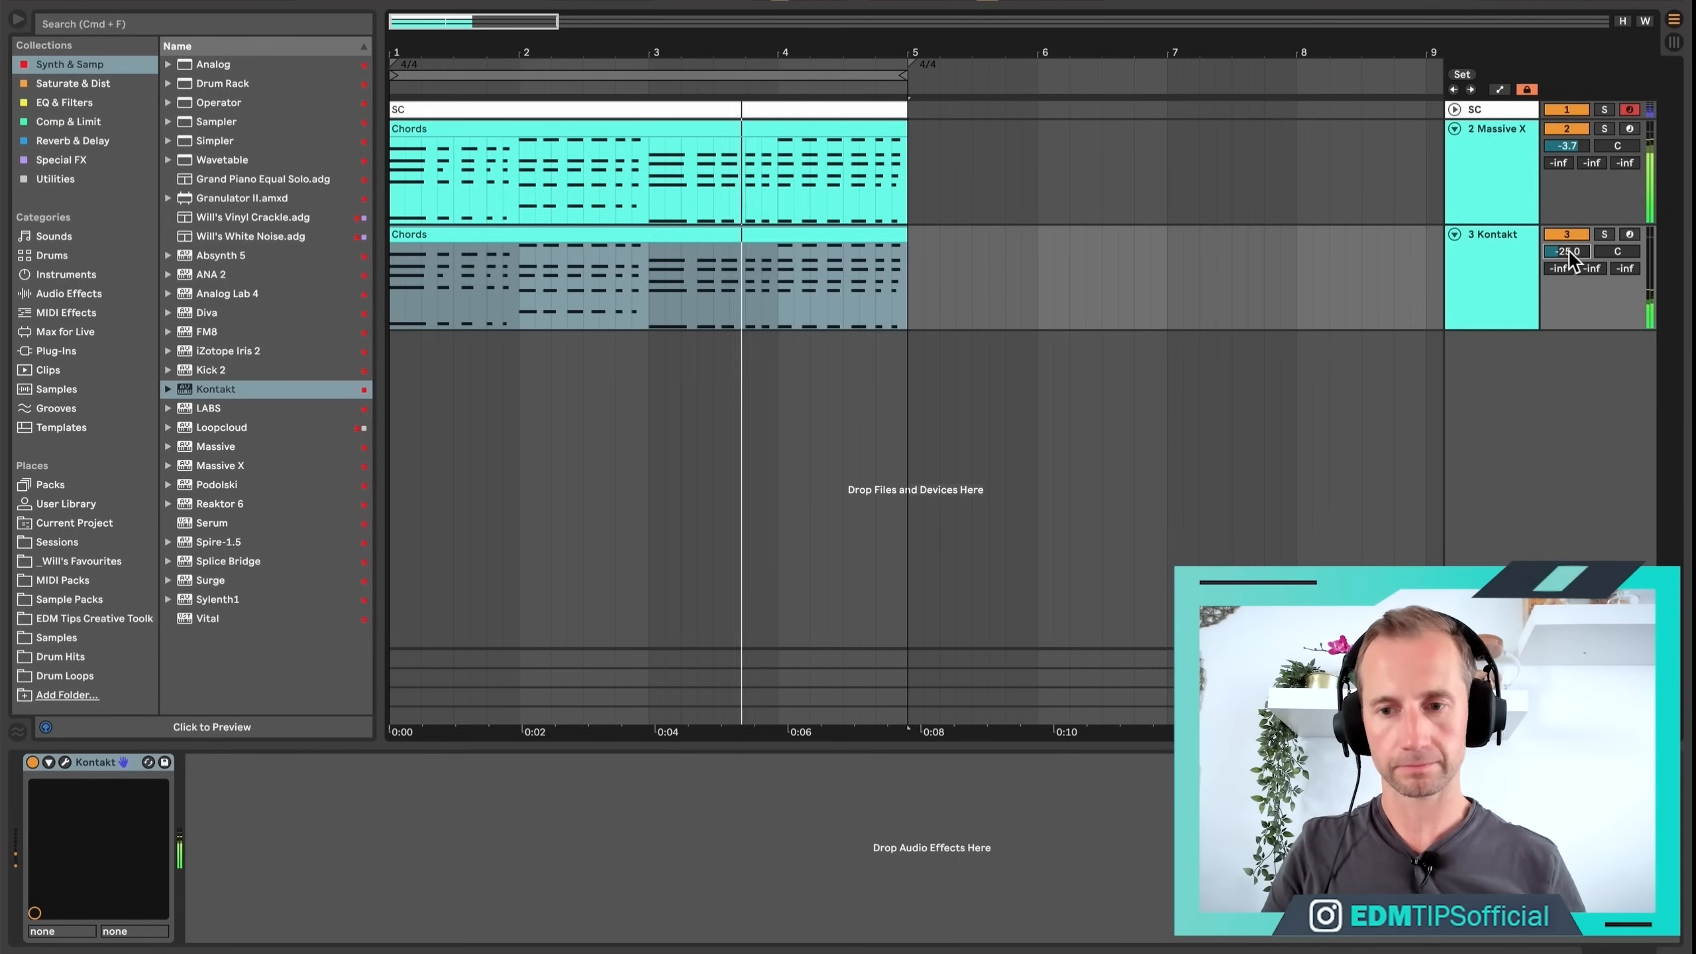
{"action": "left_click_drag", "start_coordinate": [1567, 252], "coordinate": [1570, 253]}
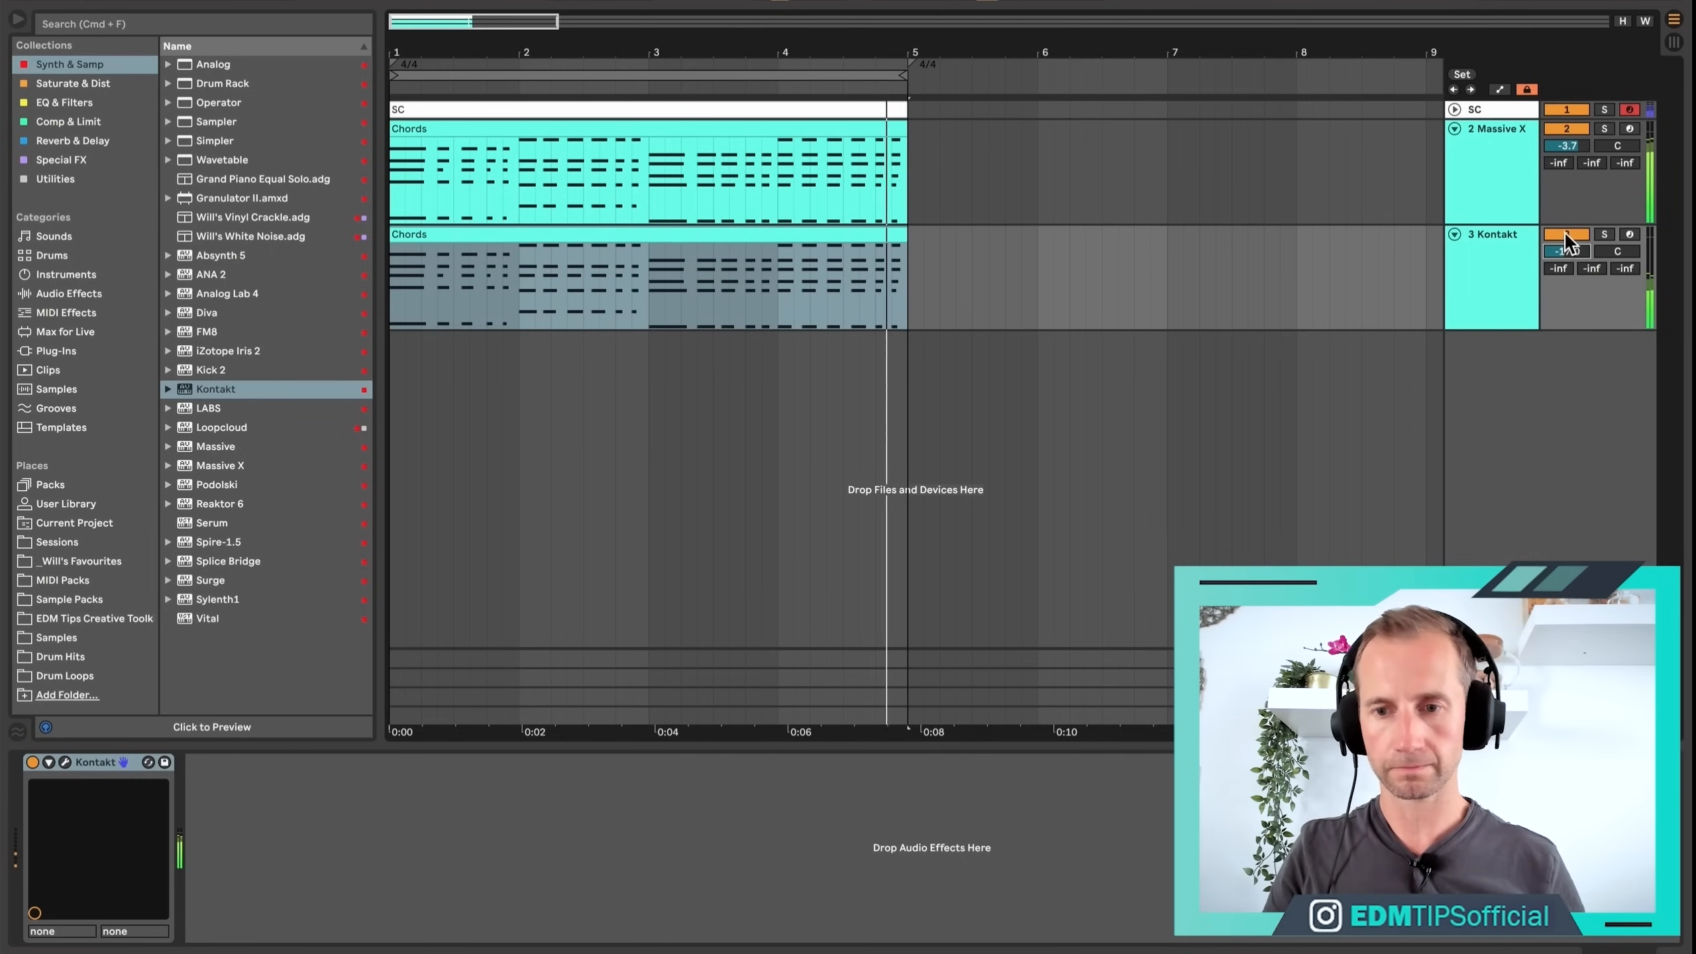
Open the Kontakt track's Chords clip, audition the first chord's notes and raise its A2 note one semitone to A#2.
{"action": "double_click", "coordinate": [843, 243]}
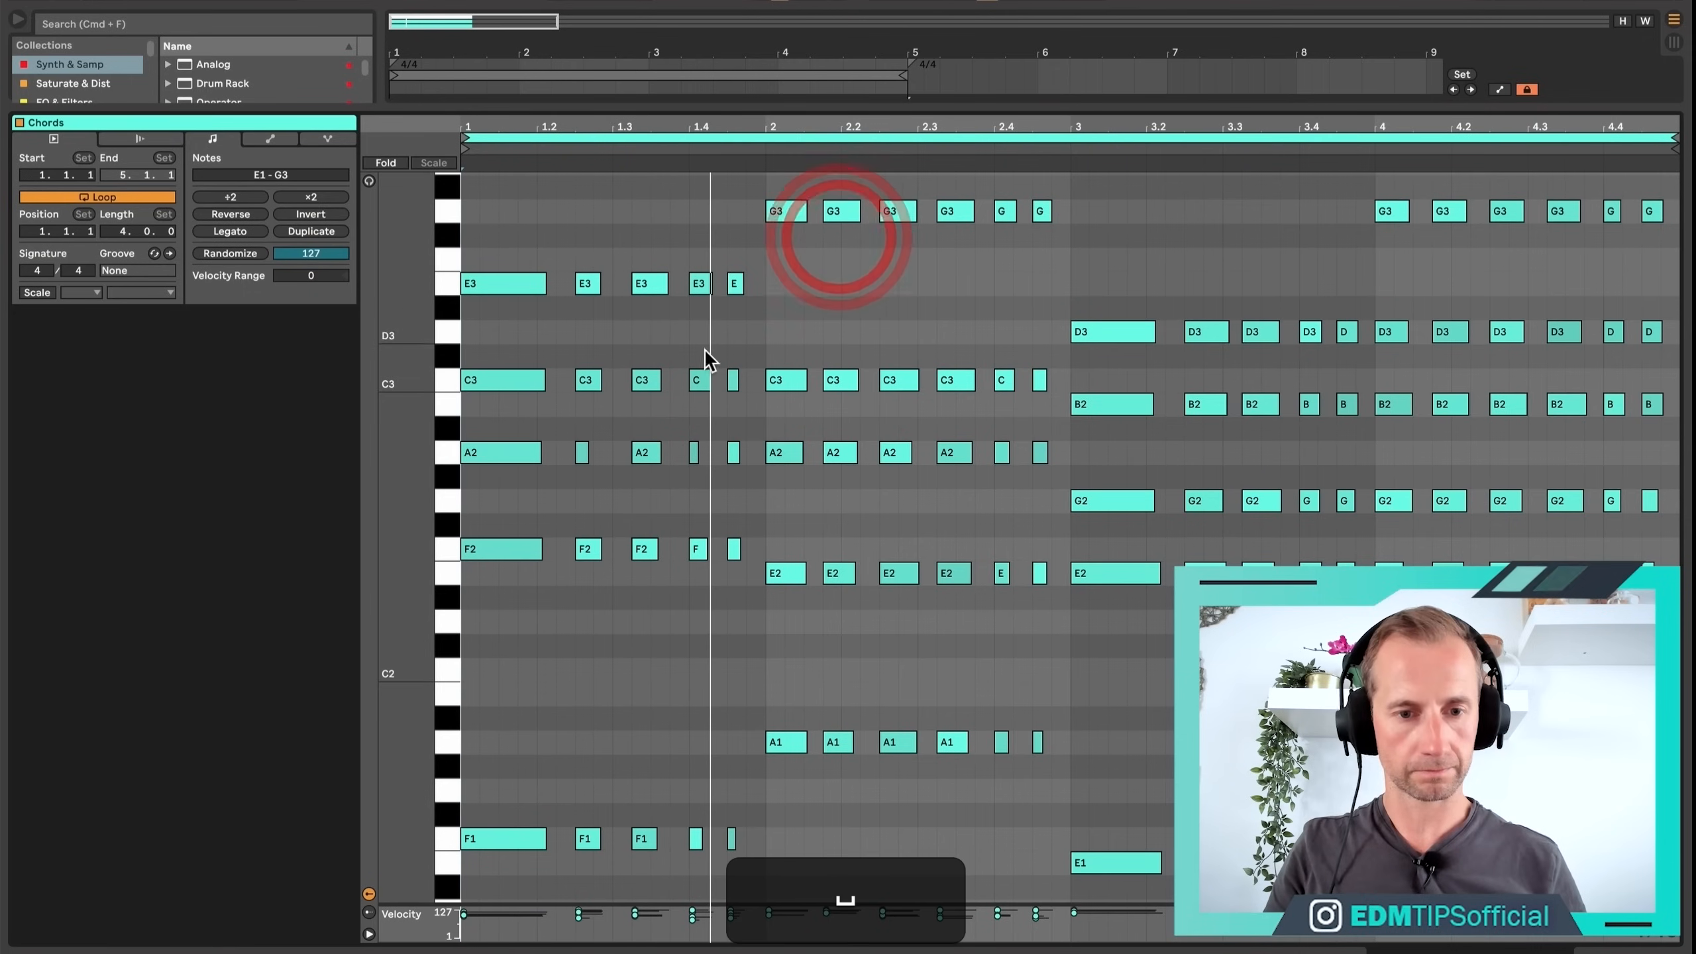
{"action": "left_click", "coordinate": [498, 383]}
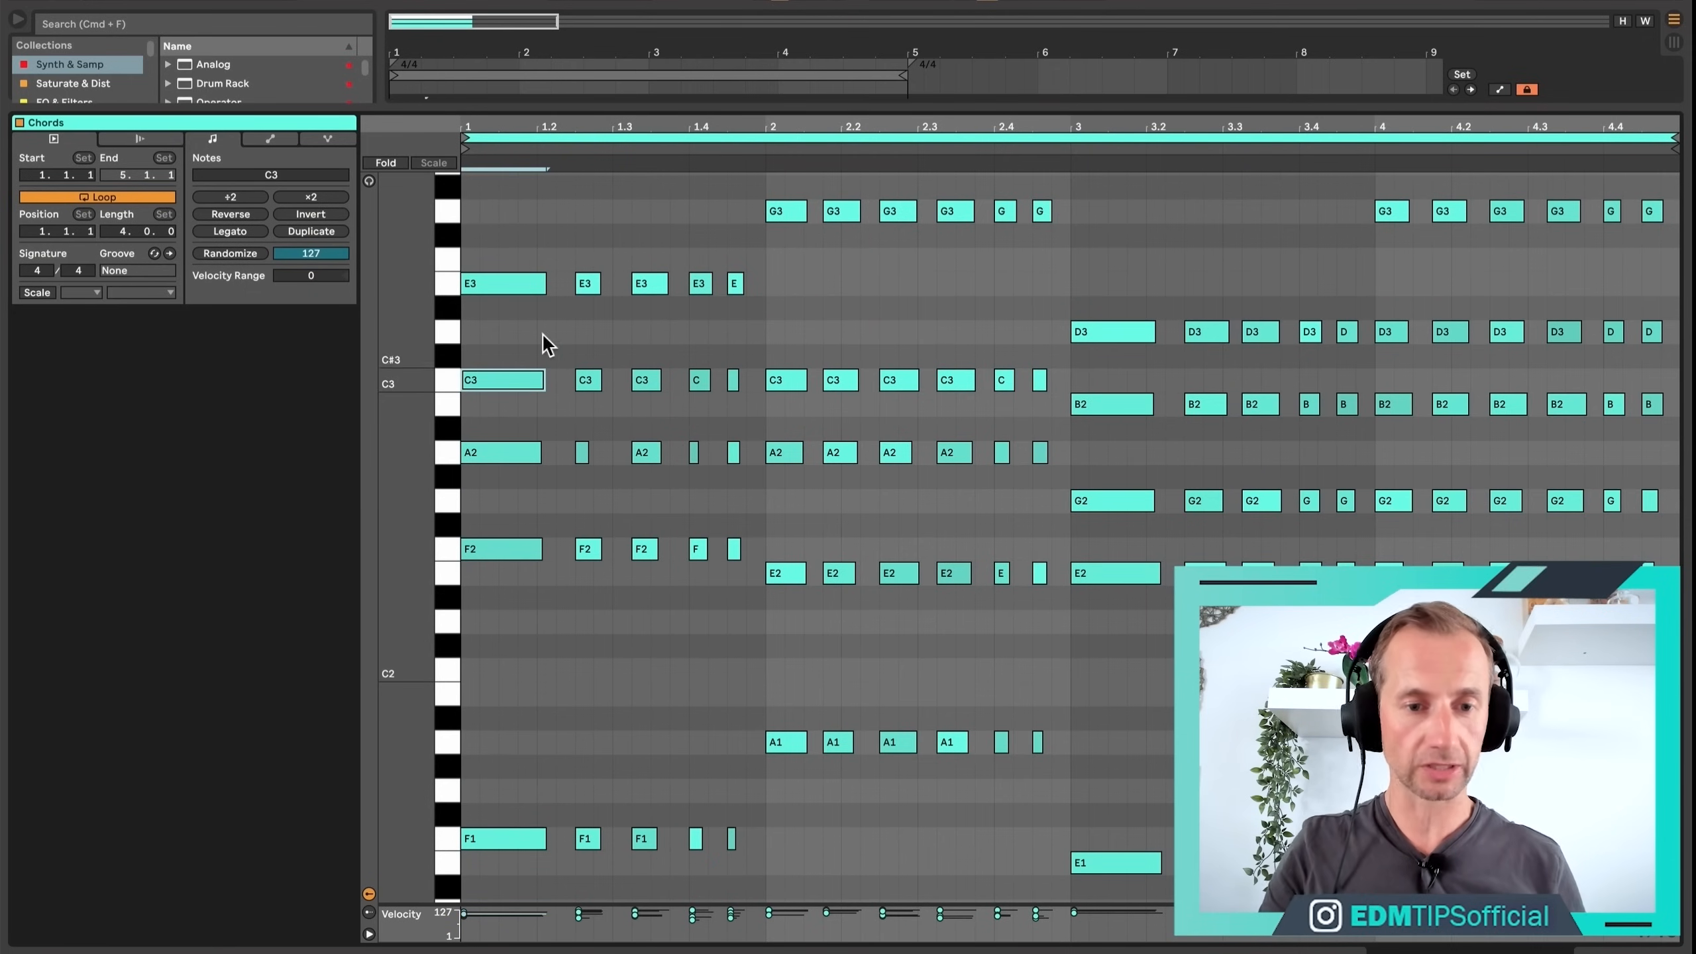
{"action": "key", "text": "p"}
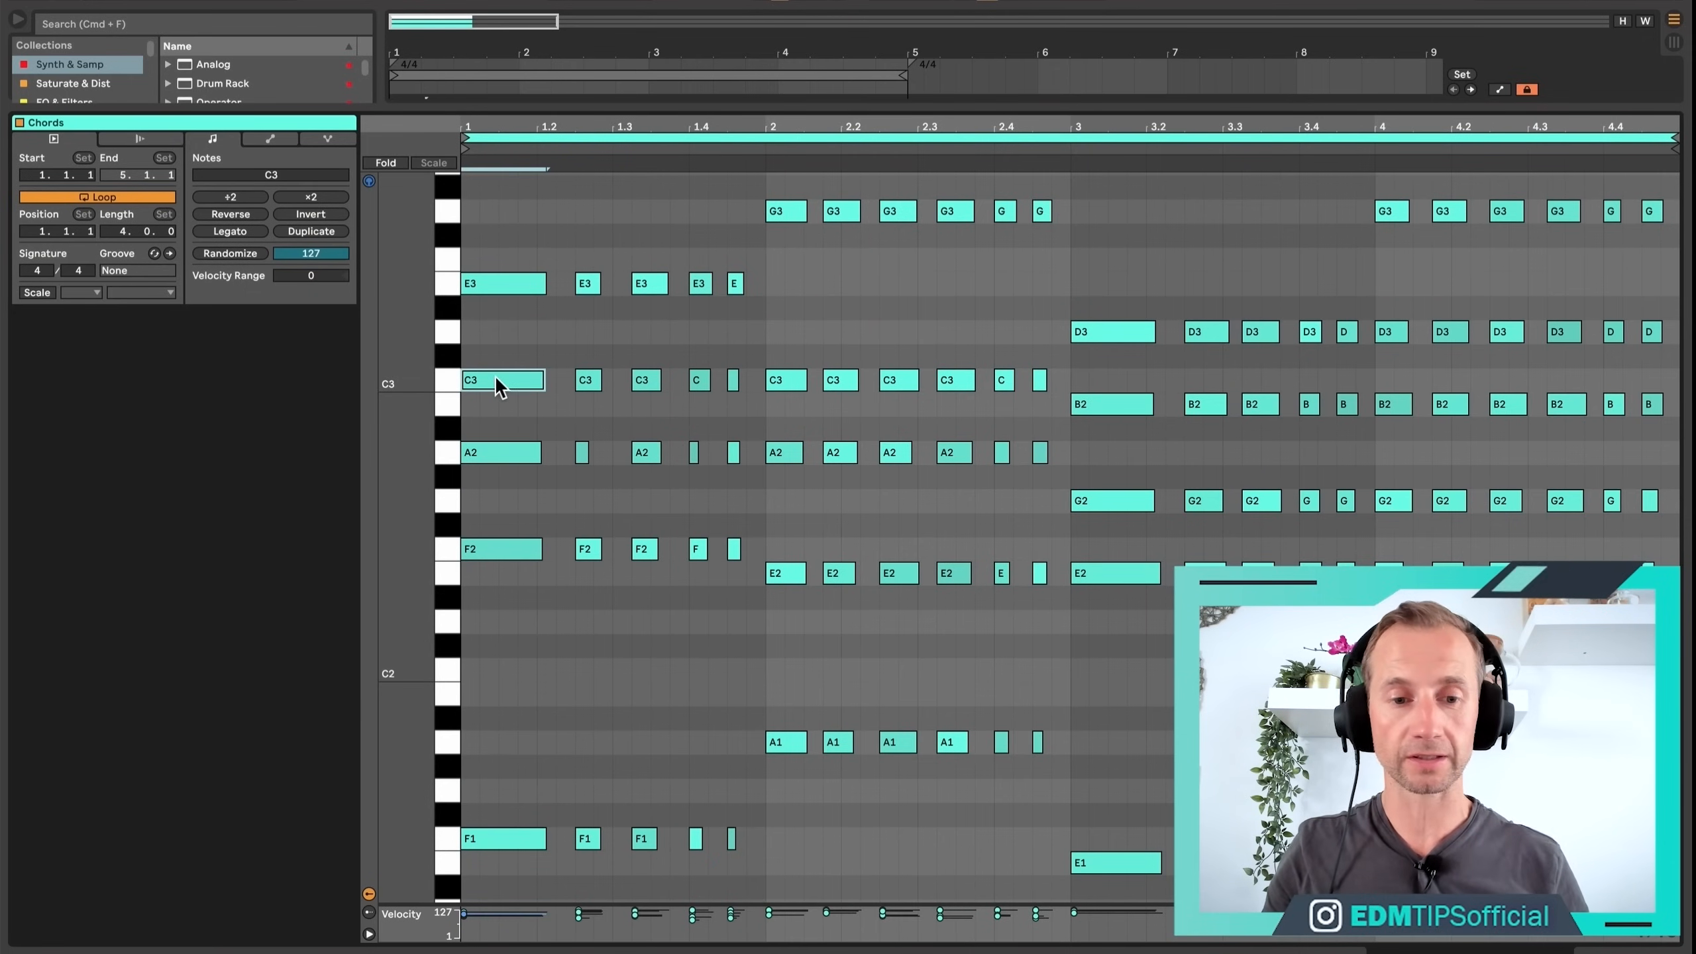
{"action": "key", "text": "Up"}
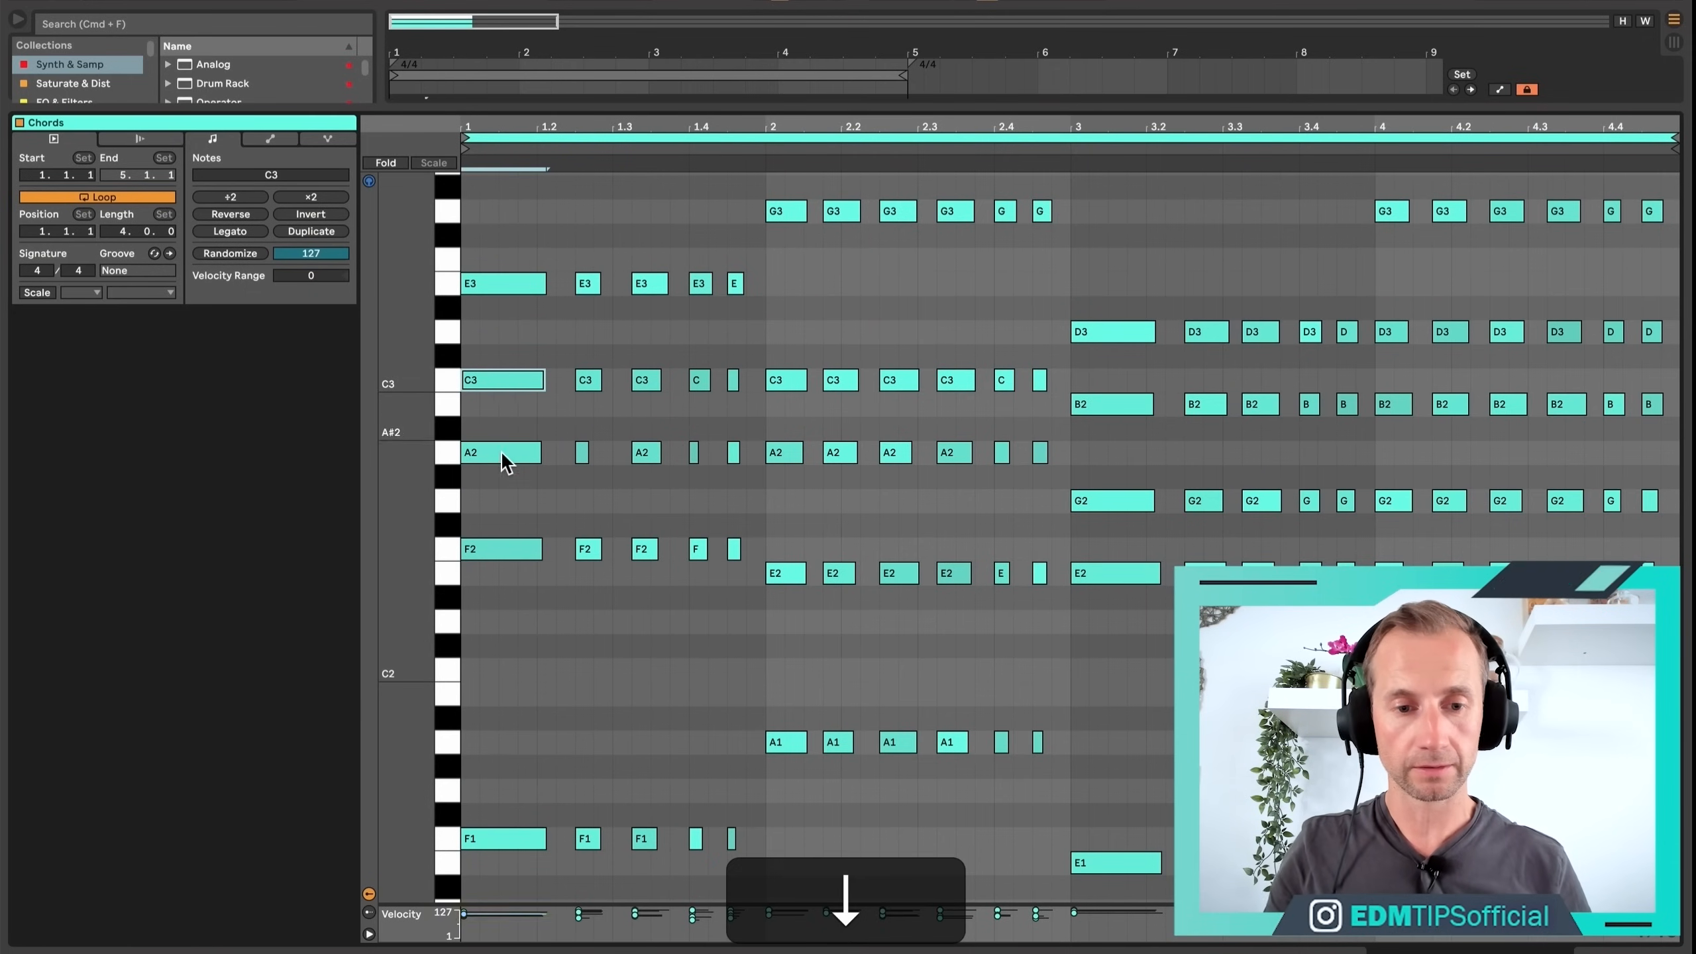
{"action": "key", "text": "space"}
{"action": "key", "text": "Up"}
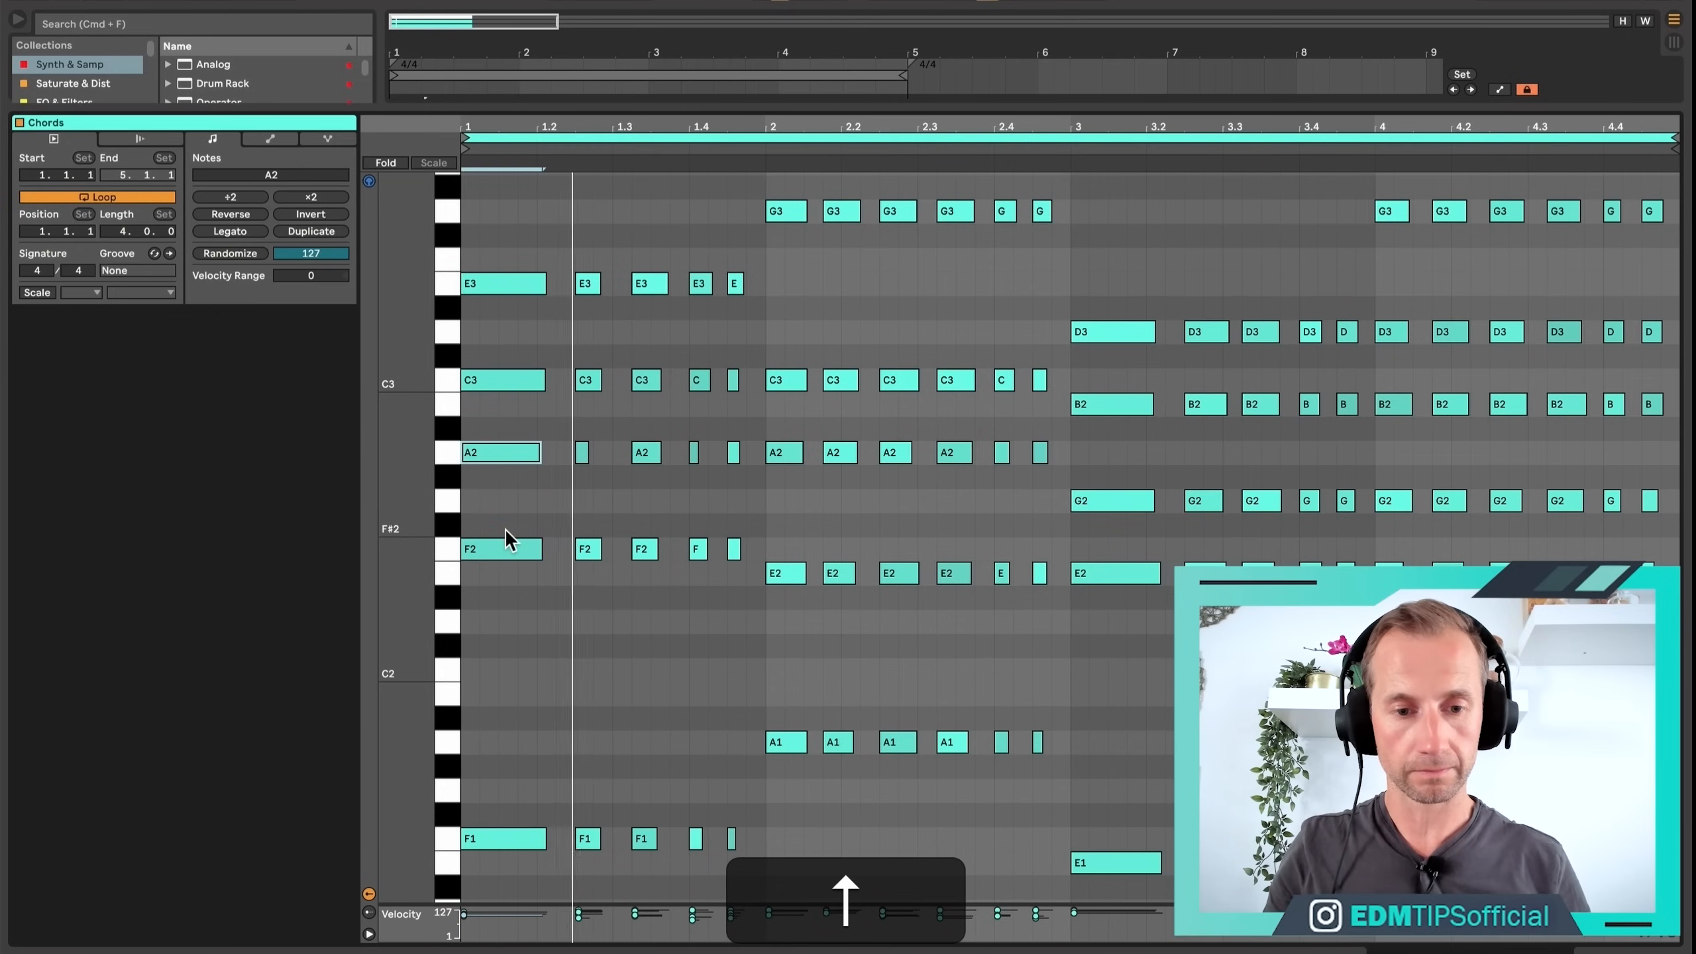
{"action": "key", "text": "space"}
Lower the top row of G3 notes in bar 2 of the Kontakt clip to F3.
{"action": "left_click", "coordinate": [797, 201]}
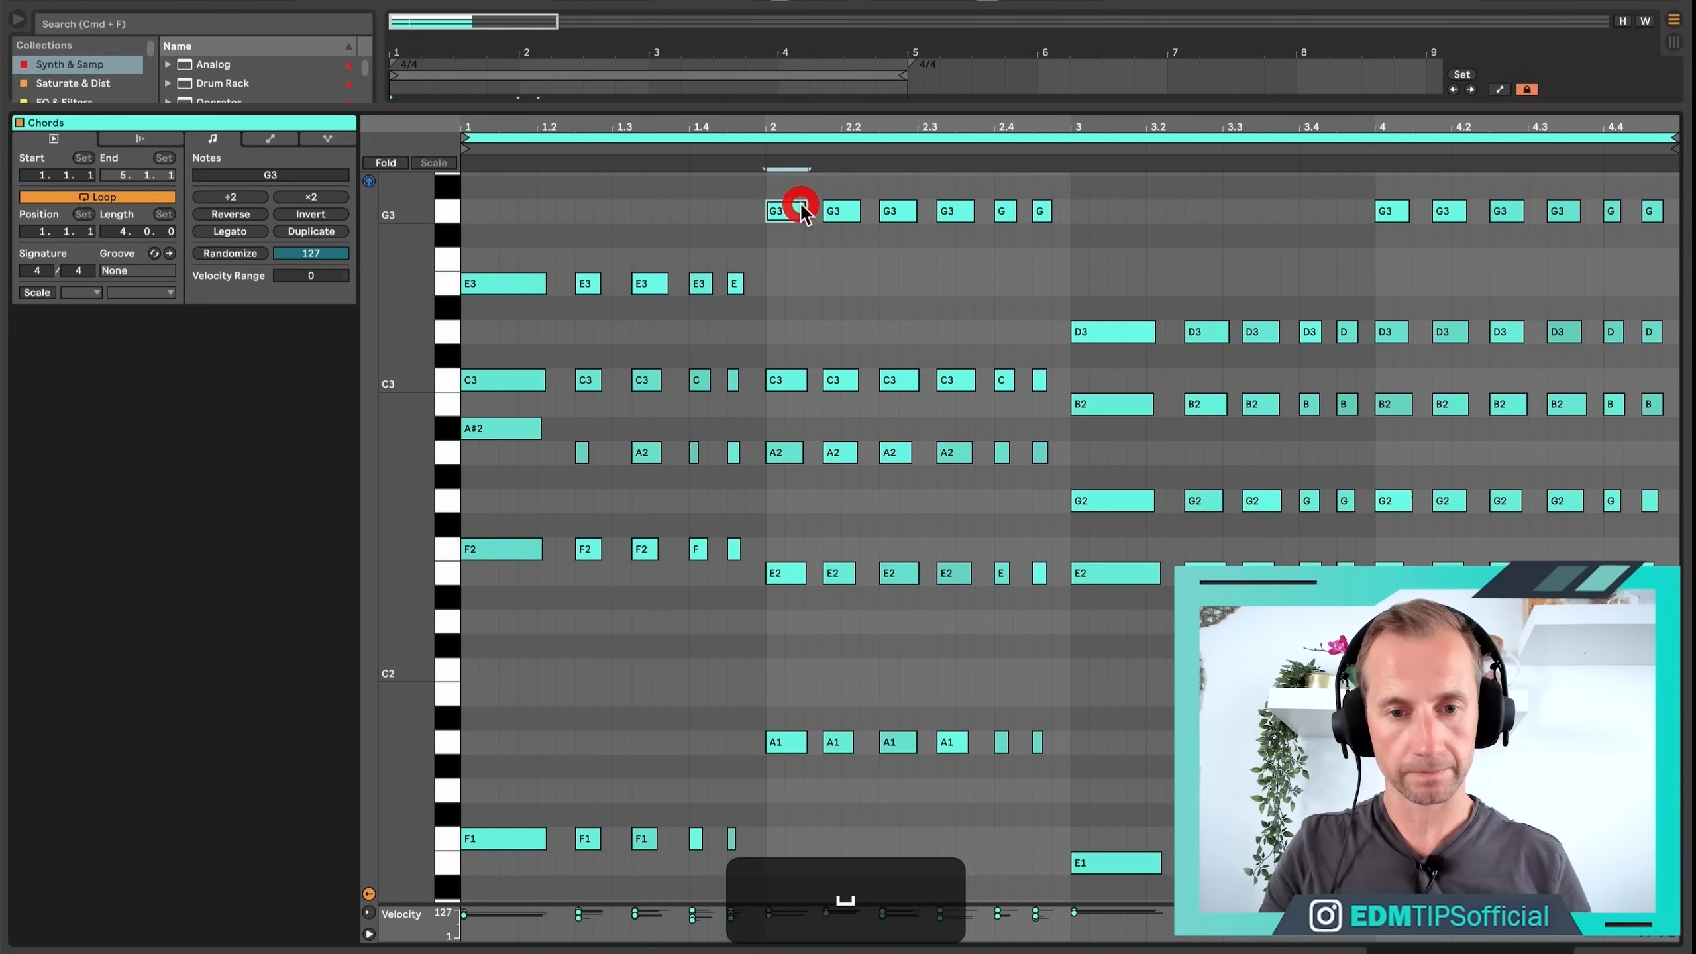
{"action": "left_click_drag", "start_coordinate": [743, 215], "coordinate": [1043, 220]}
{"action": "key", "text": "Down"}
{"action": "key", "text": "Down"}
{"action": "key", "text": "Down"}
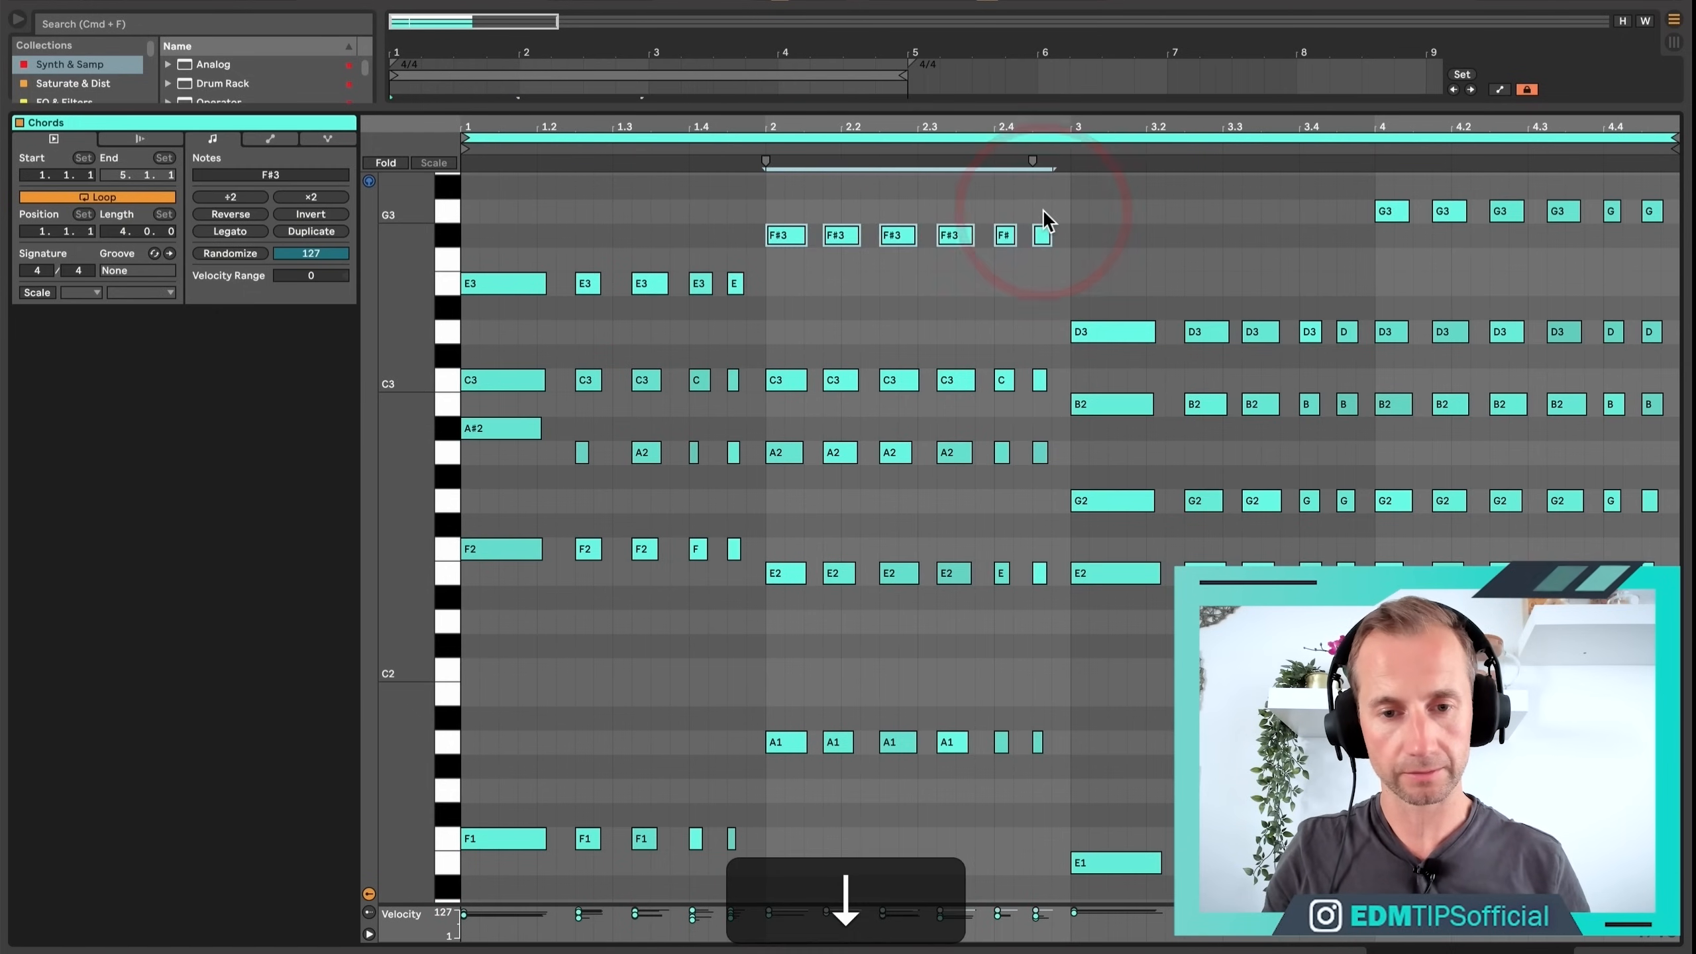
{"action": "key", "text": "Up"}
{"action": "key", "text": "Down"}
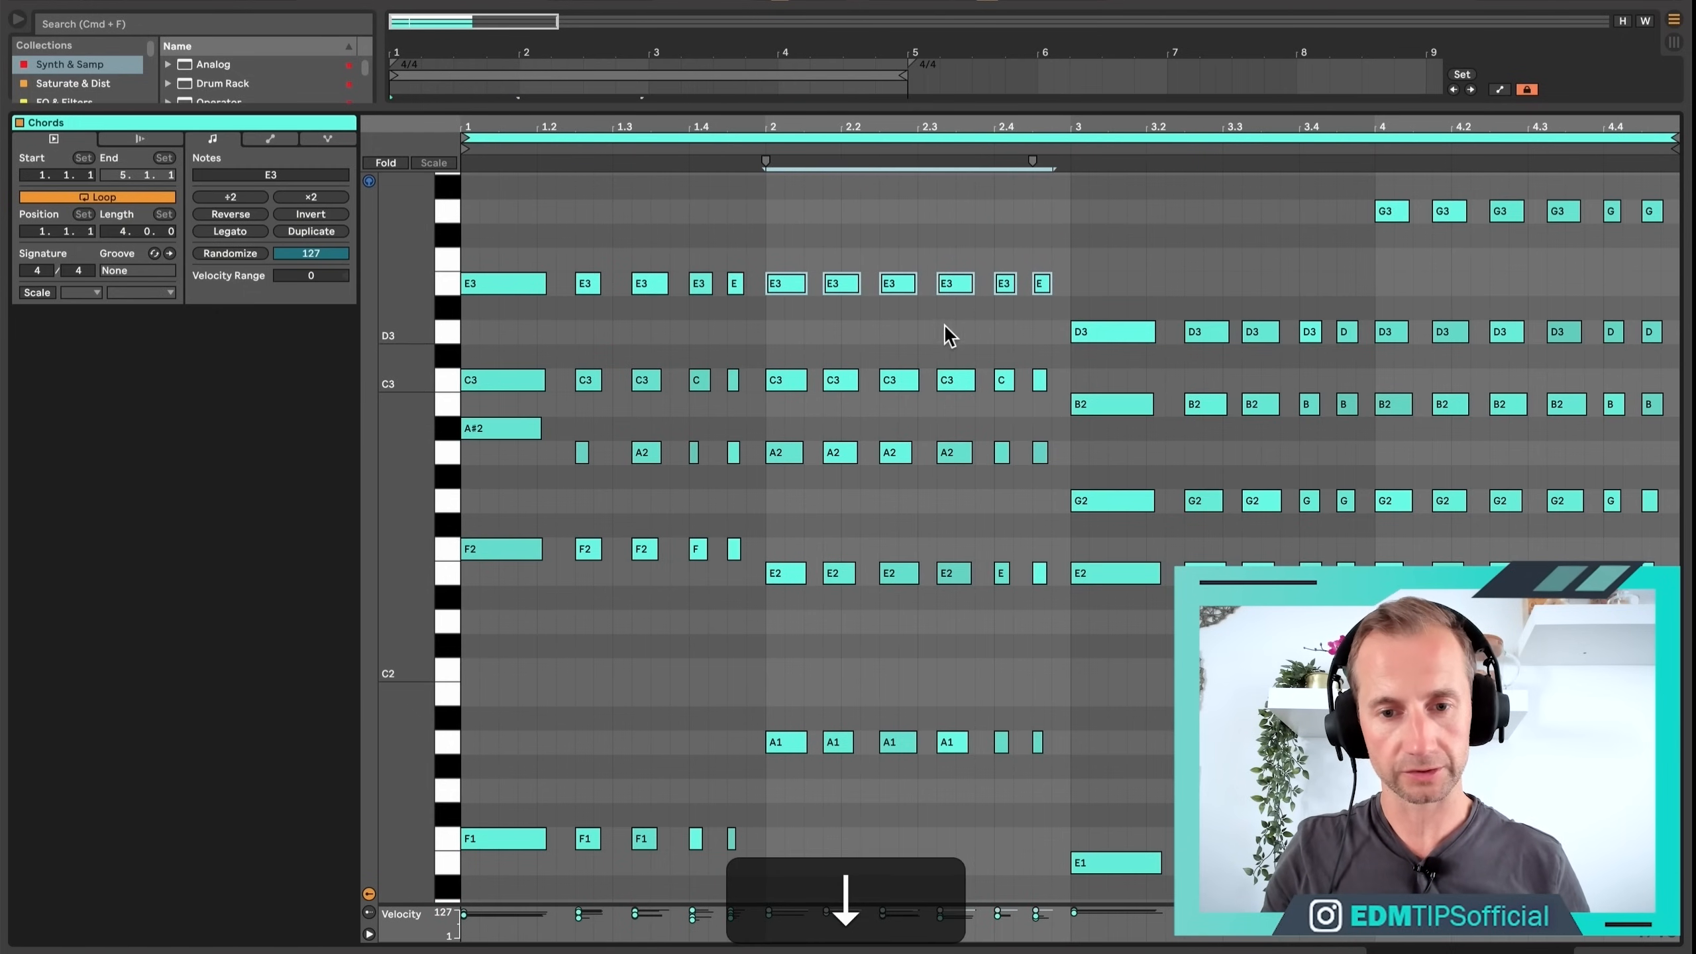
{"action": "key", "text": "Up"}
Lower the top row of G3 notes in bar 4 of the Kontakt clip to C3.
{"action": "left_click_drag", "start_coordinate": [1103, 306], "coordinate": [1362, 352]}
{"action": "left_click", "coordinate": [1379, 190]}
{"action": "left_click_drag", "start_coordinate": [1644, 225], "coordinate": [1655, 228]}
{"action": "key", "text": "Down"}
{"action": "key", "text": "Down"}
{"action": "key", "text": "Down"}
{"action": "key", "text": "Down"}
{"action": "key", "text": "Down"}
{"action": "key", "text": "Down"}
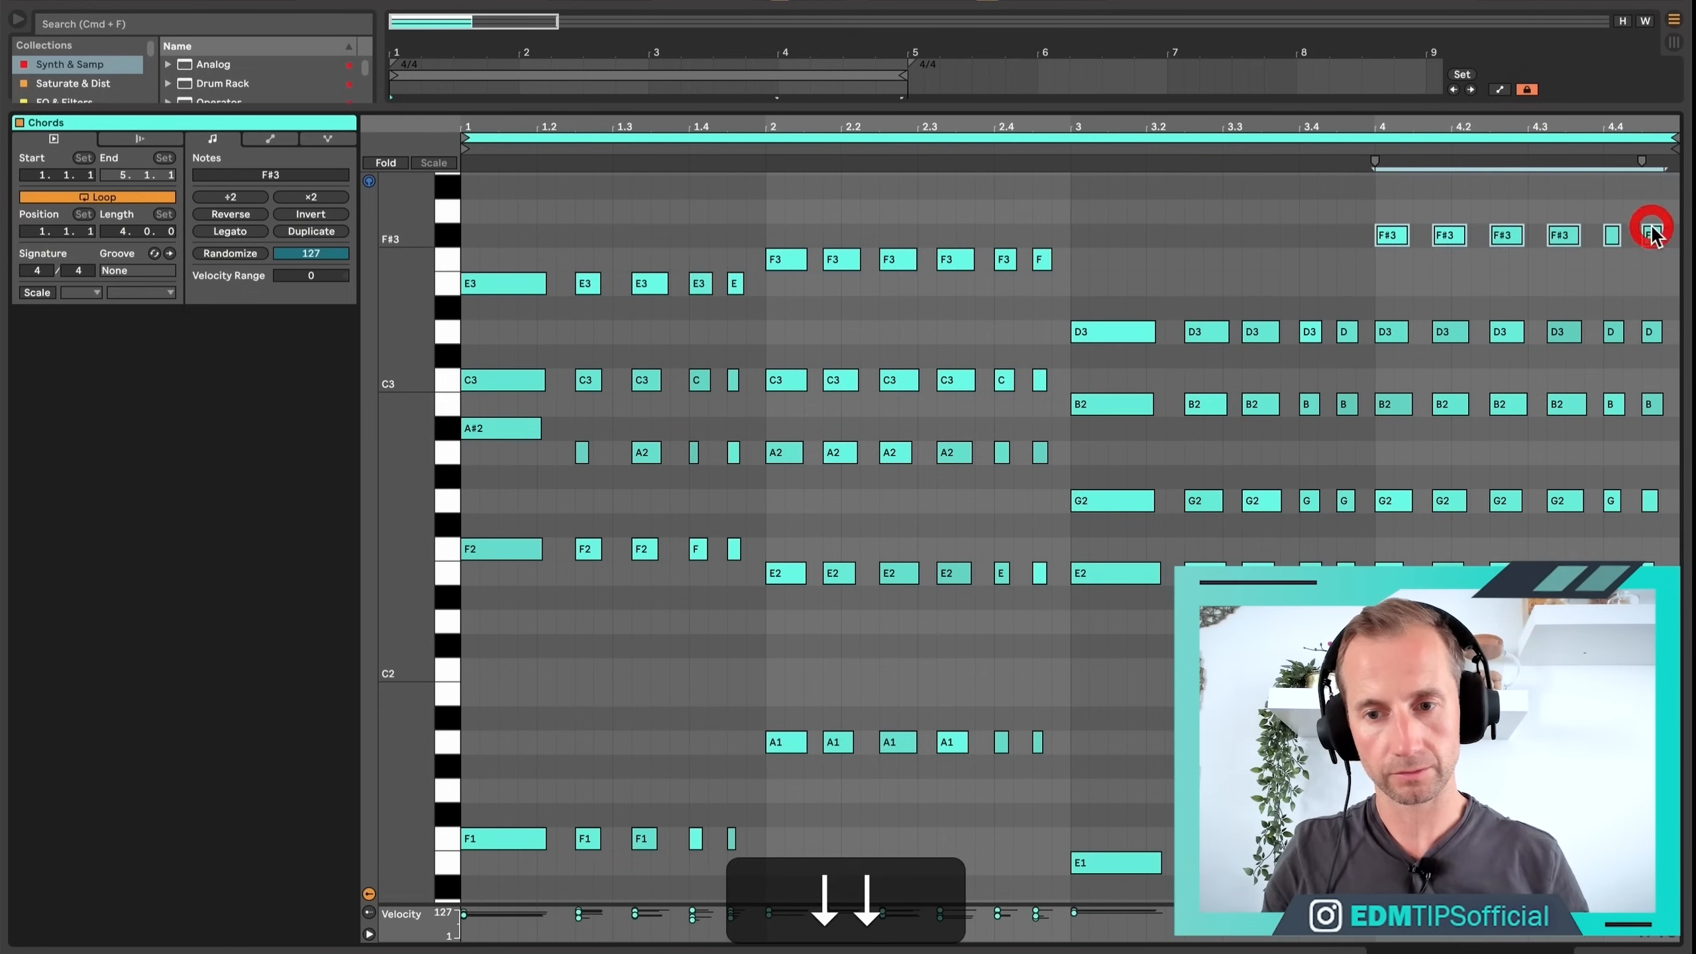
{"action": "key", "text": "Down"}
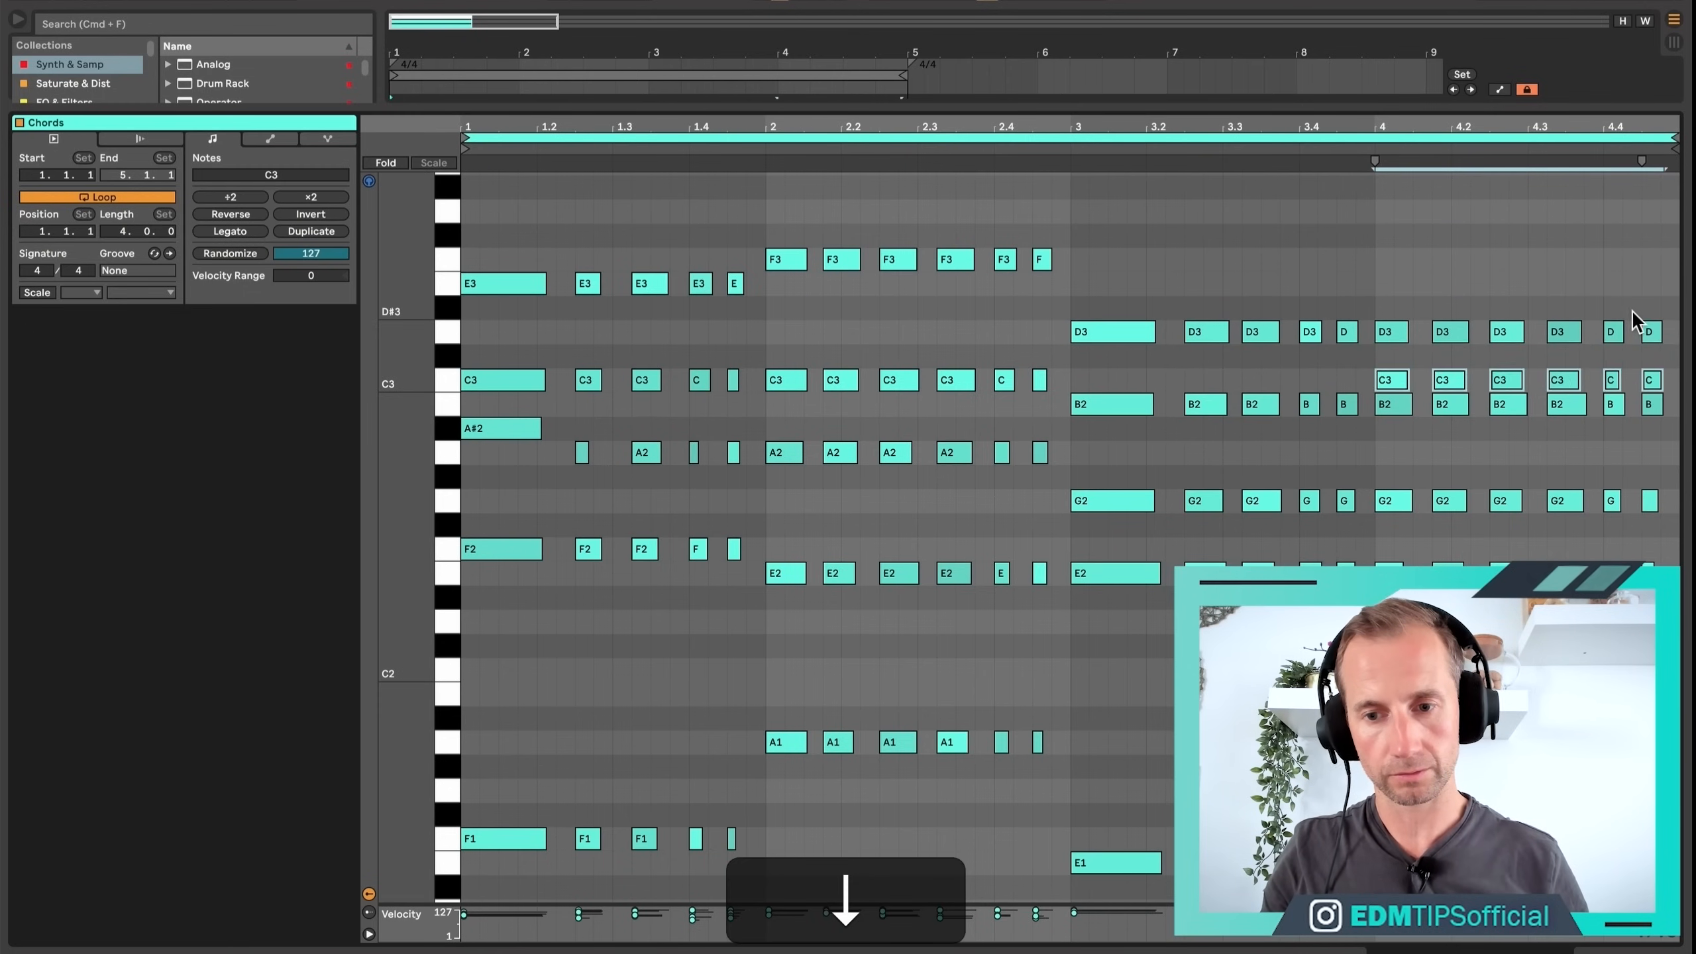
{"action": "key", "text": "Up"}
{"action": "key", "text": "Down"}
During playback, add EQ Eight after Kontakt with a low cut at 212 Hz and raise the track volume to -11.2 dB.
{"action": "key", "text": "space"}
{"action": "key", "text": "shift+Tab"}
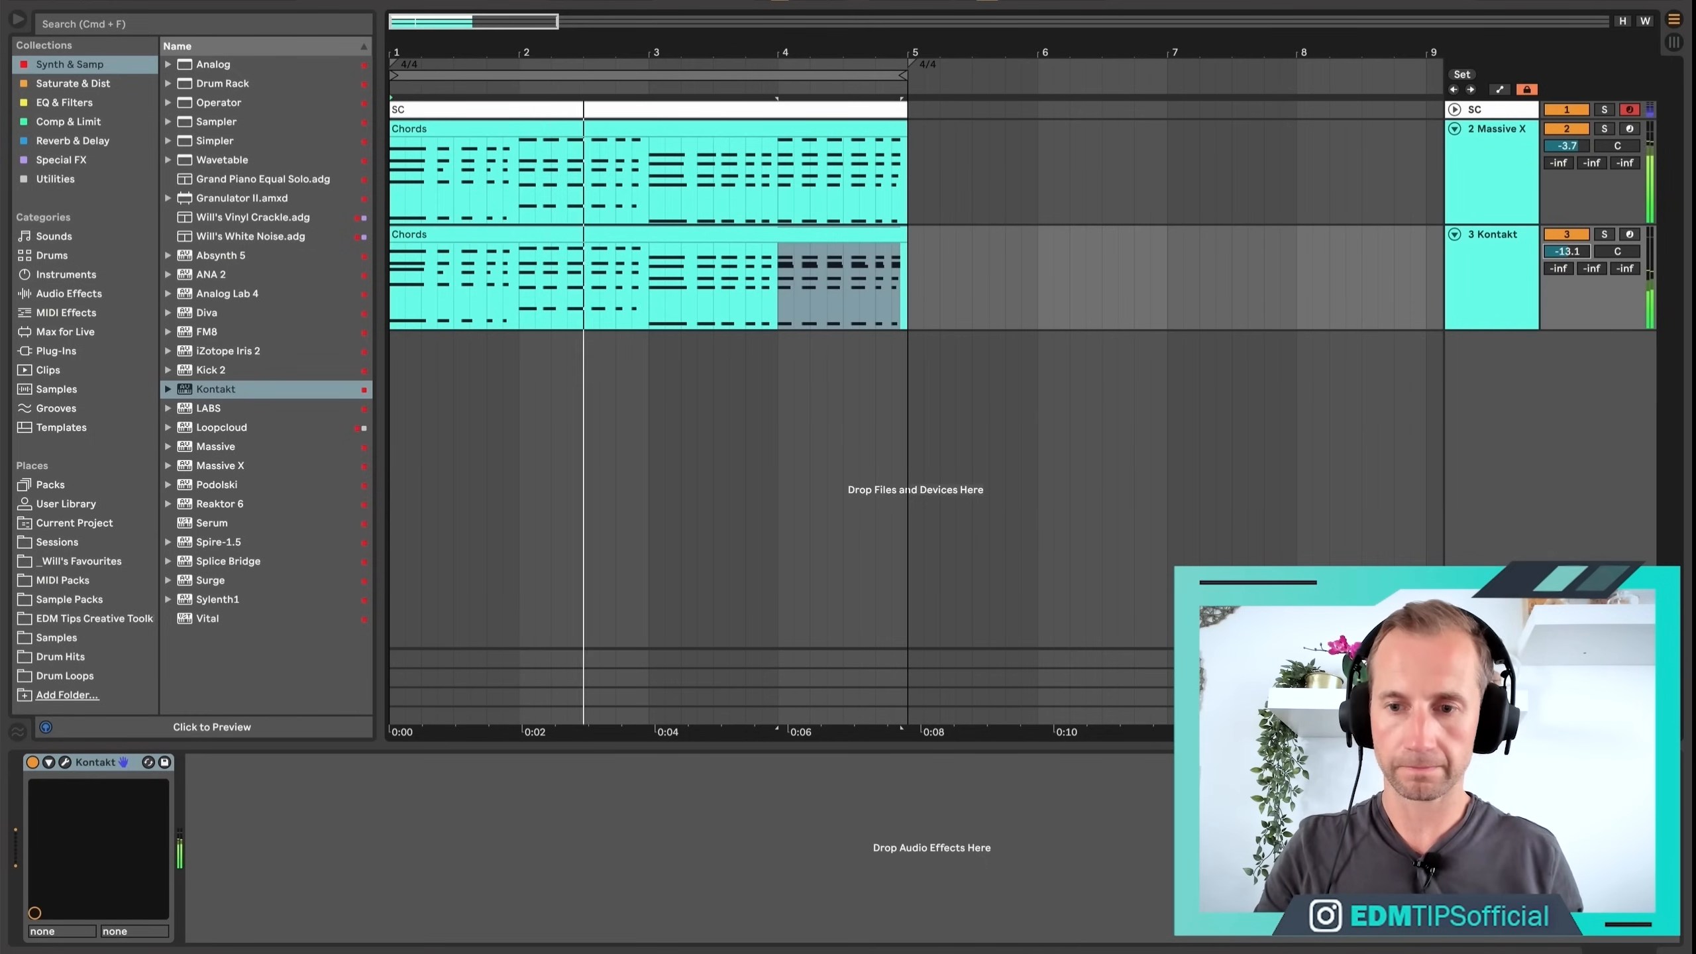
{"action": "left_click", "coordinate": [95, 104]}
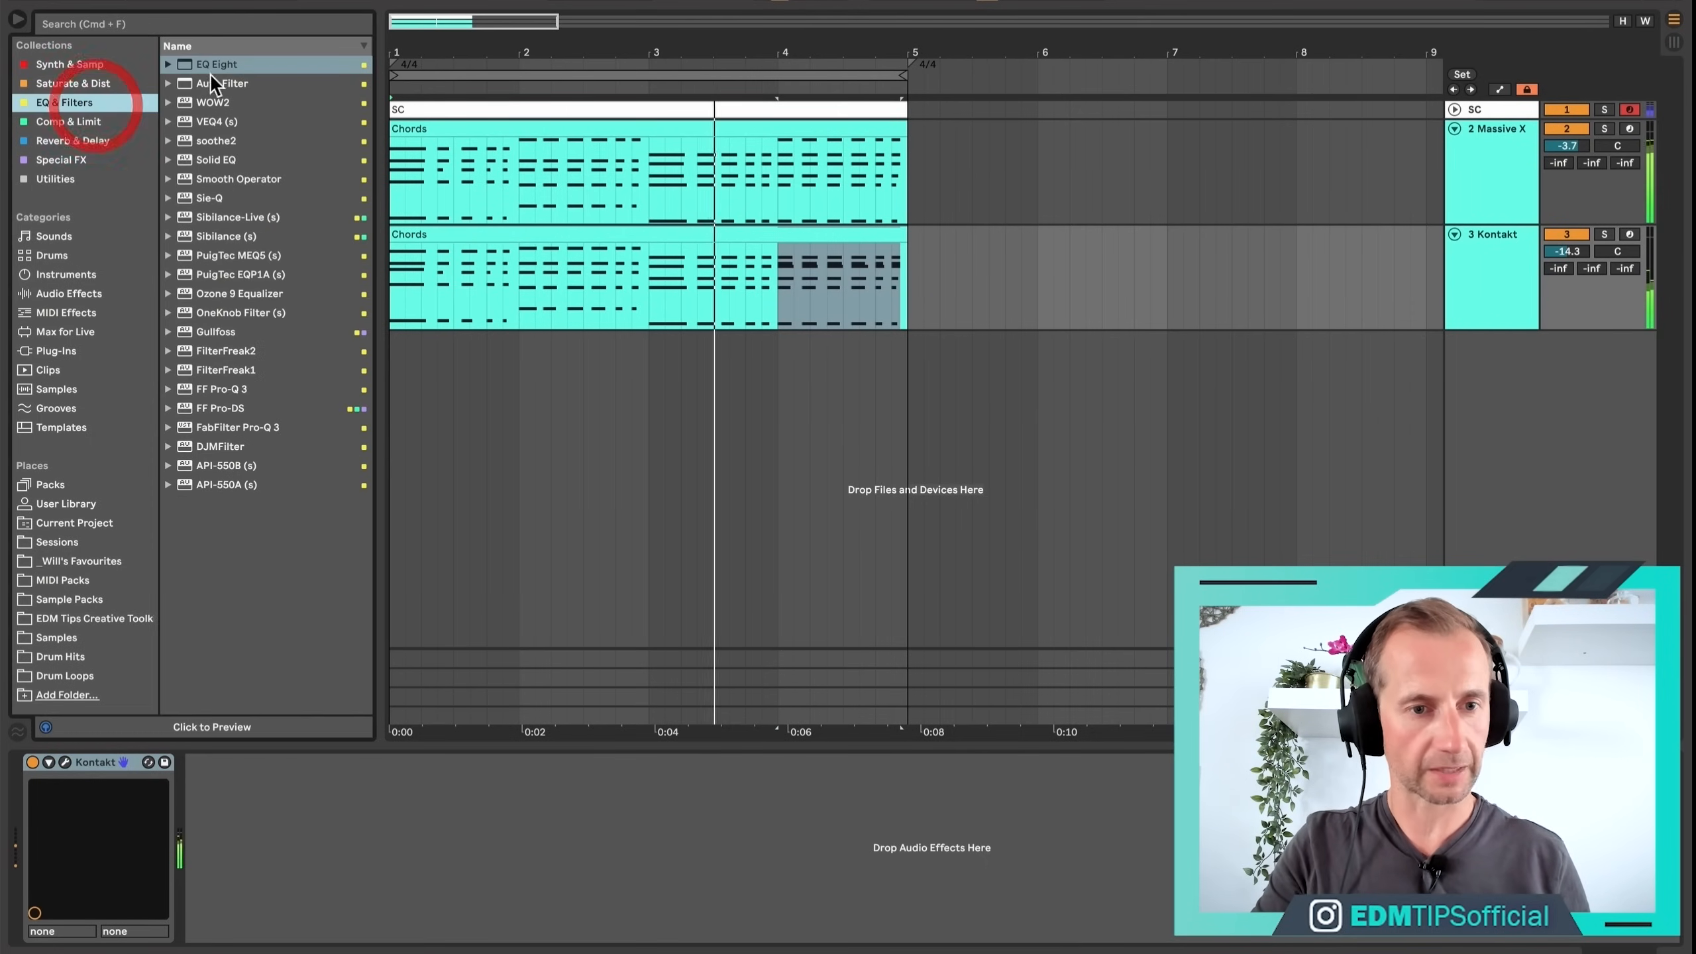
{"action": "left_click_drag", "start_coordinate": [211, 68], "coordinate": [380, 828]}
{"action": "left_click_drag", "start_coordinate": [214, 797], "coordinate": [214, 787]}
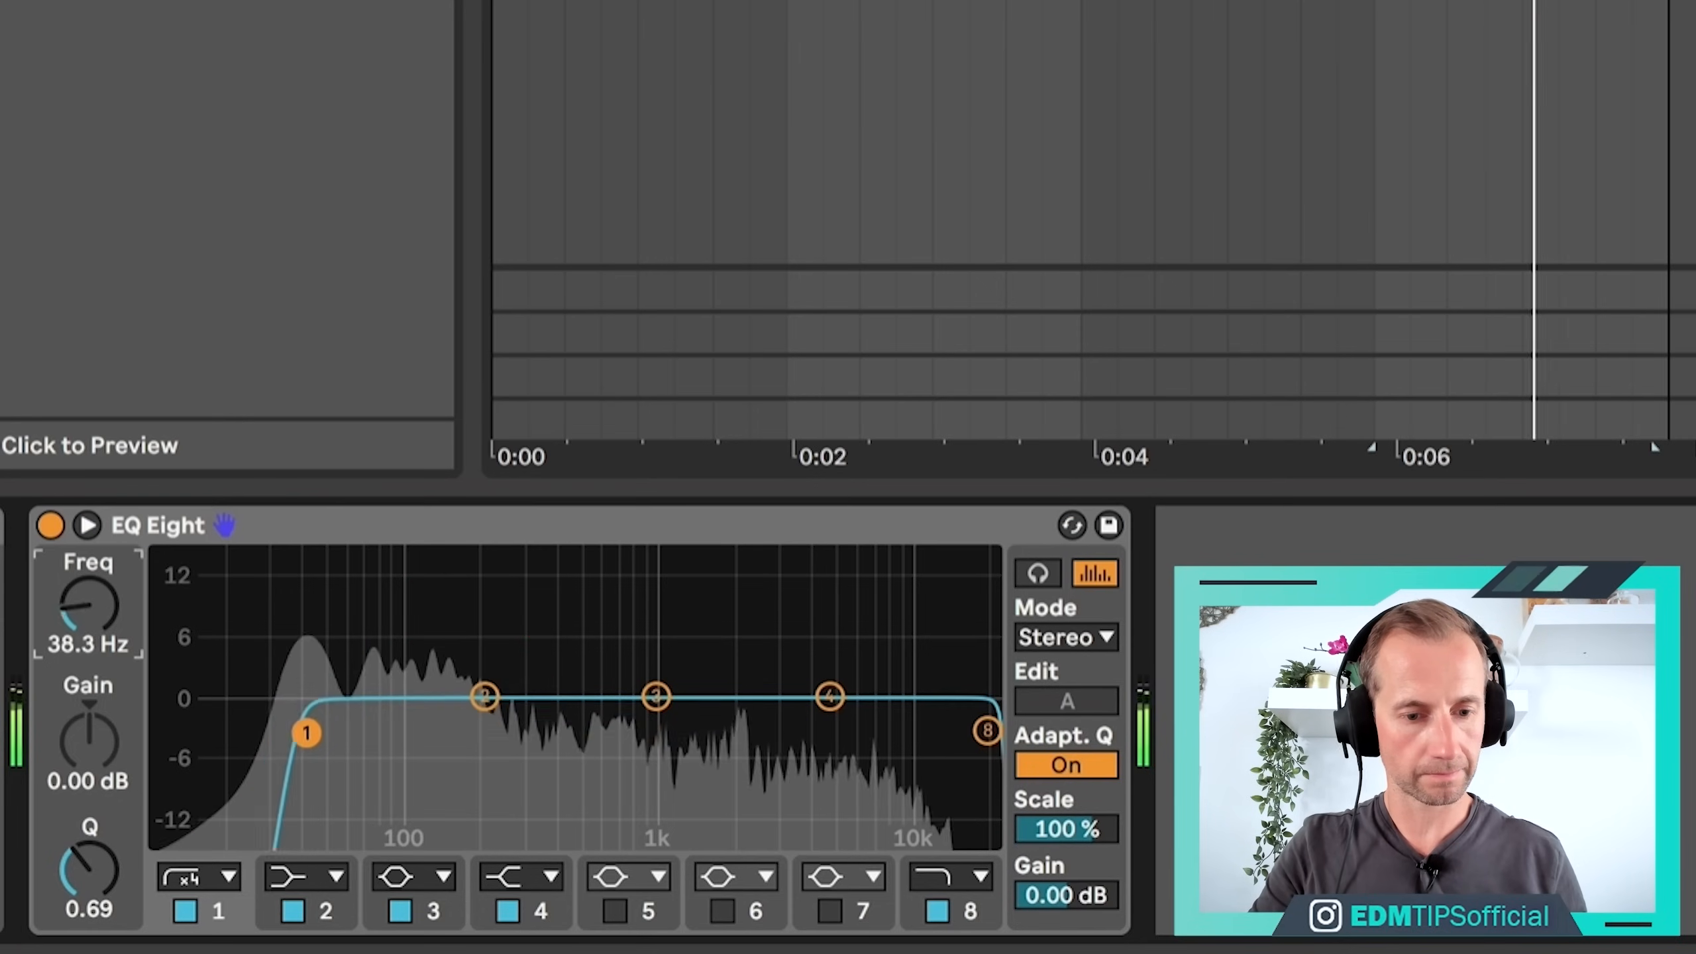
{"action": "left_click_drag", "start_coordinate": [89, 602], "coordinate": [89, 514]}
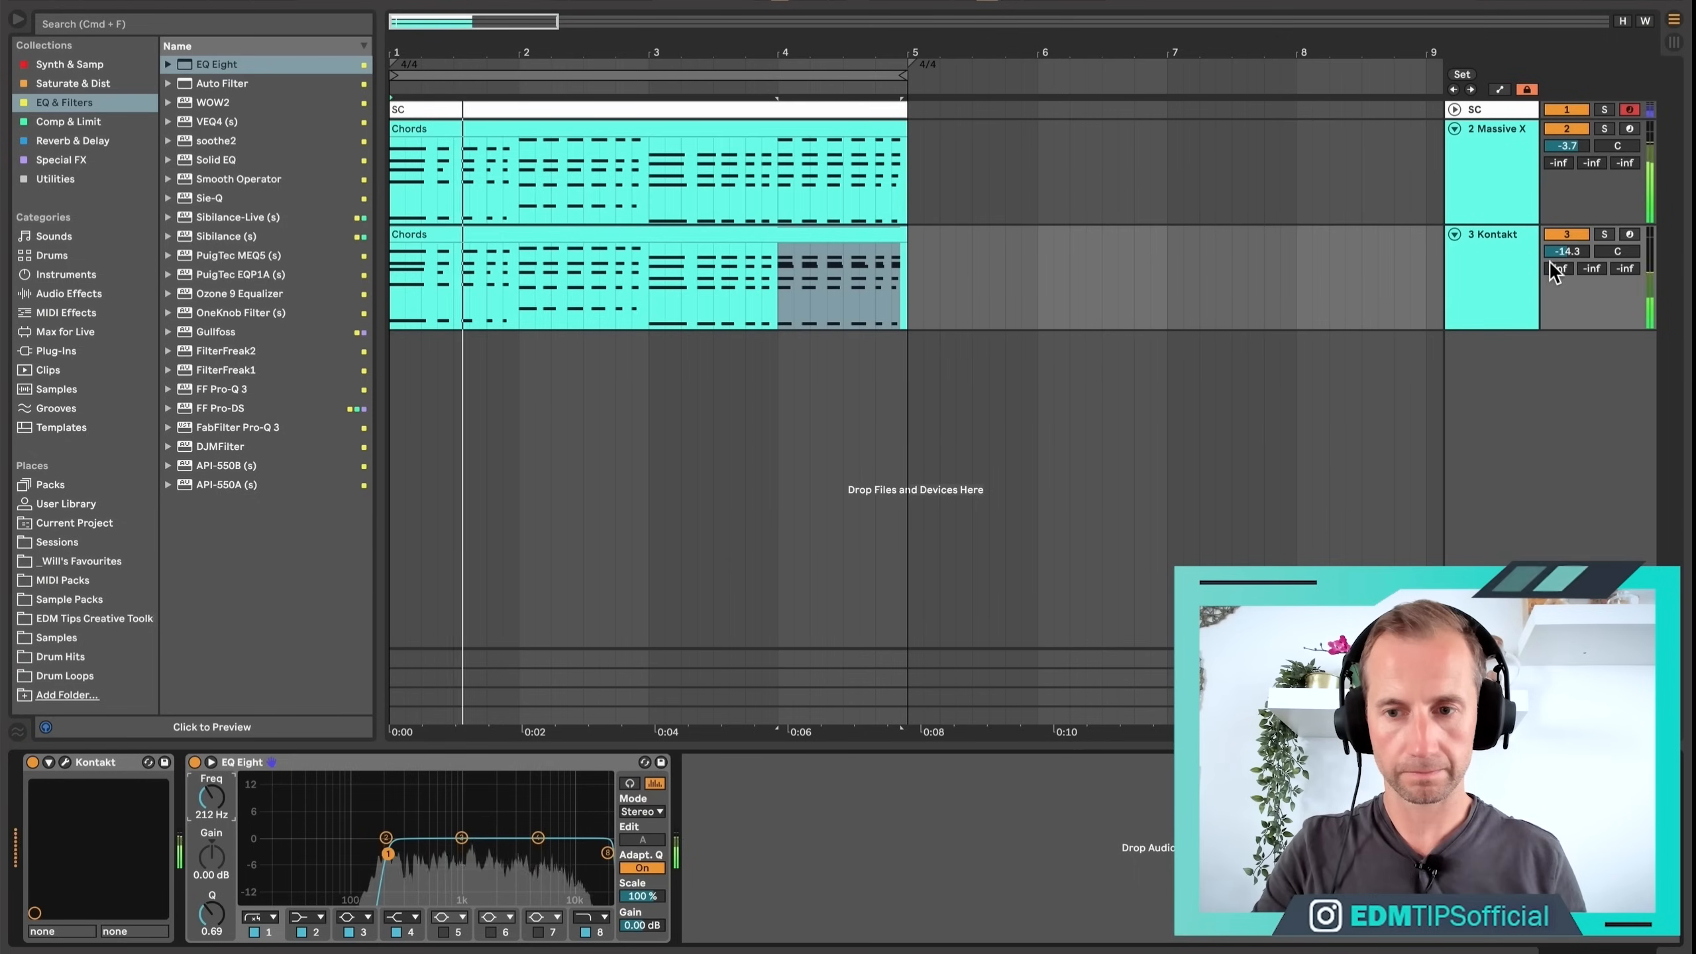
{"action": "left_click_drag", "start_coordinate": [1561, 252], "coordinate": [1563, 257]}
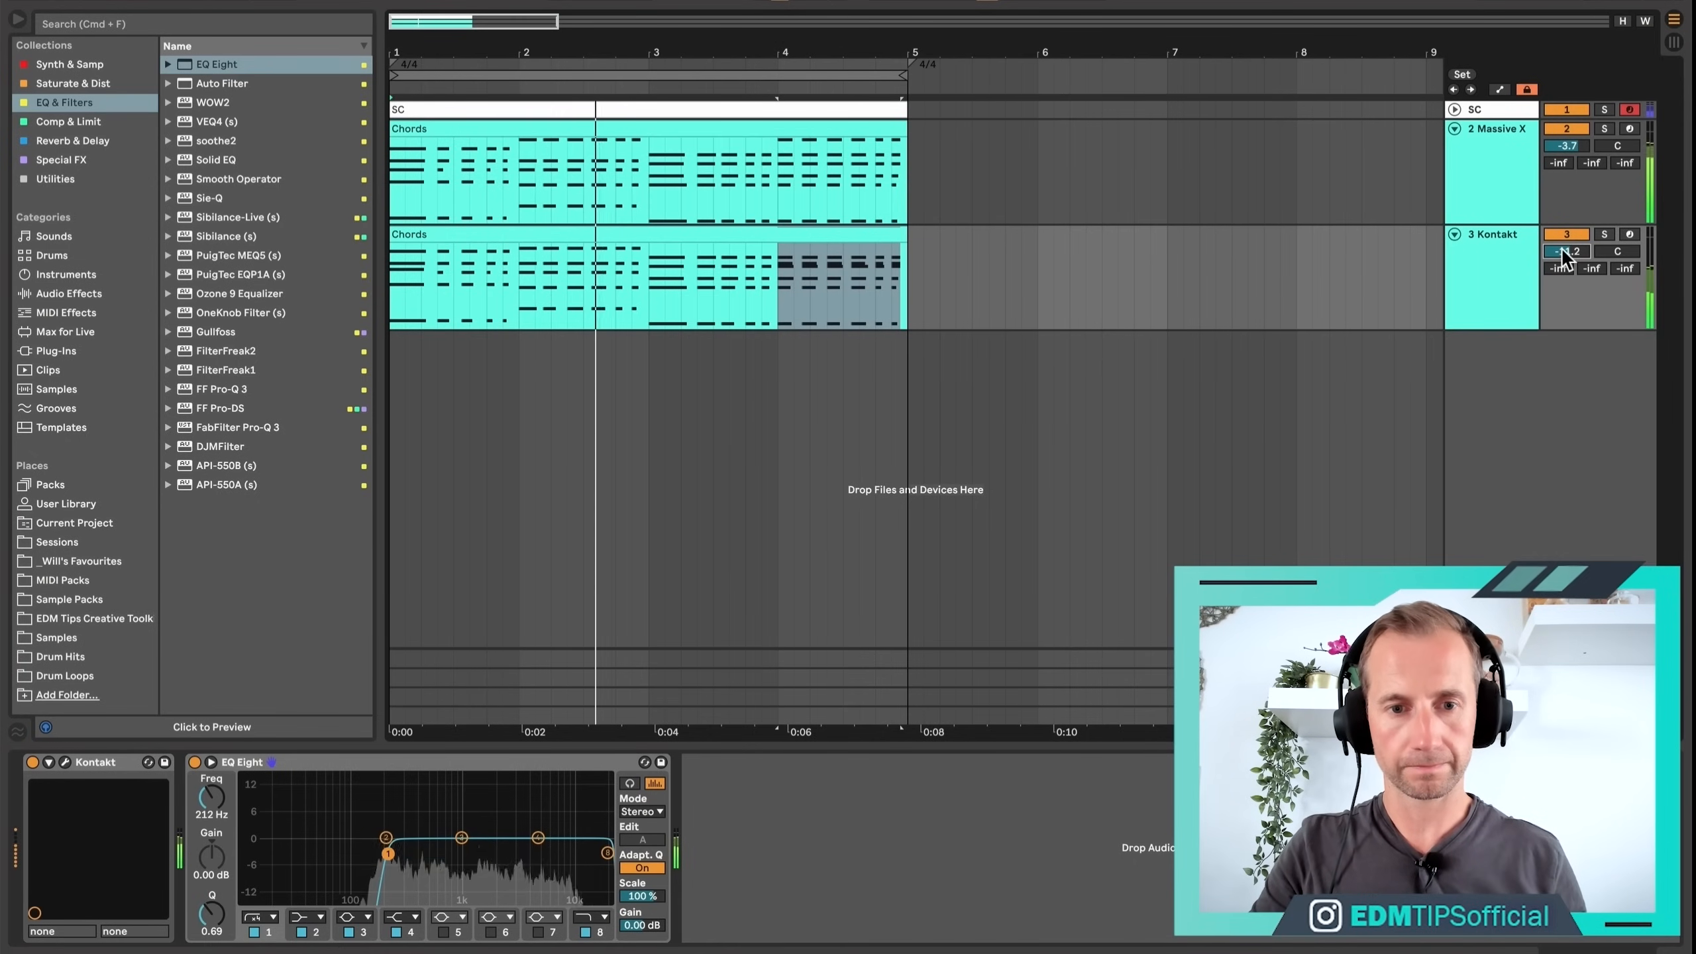
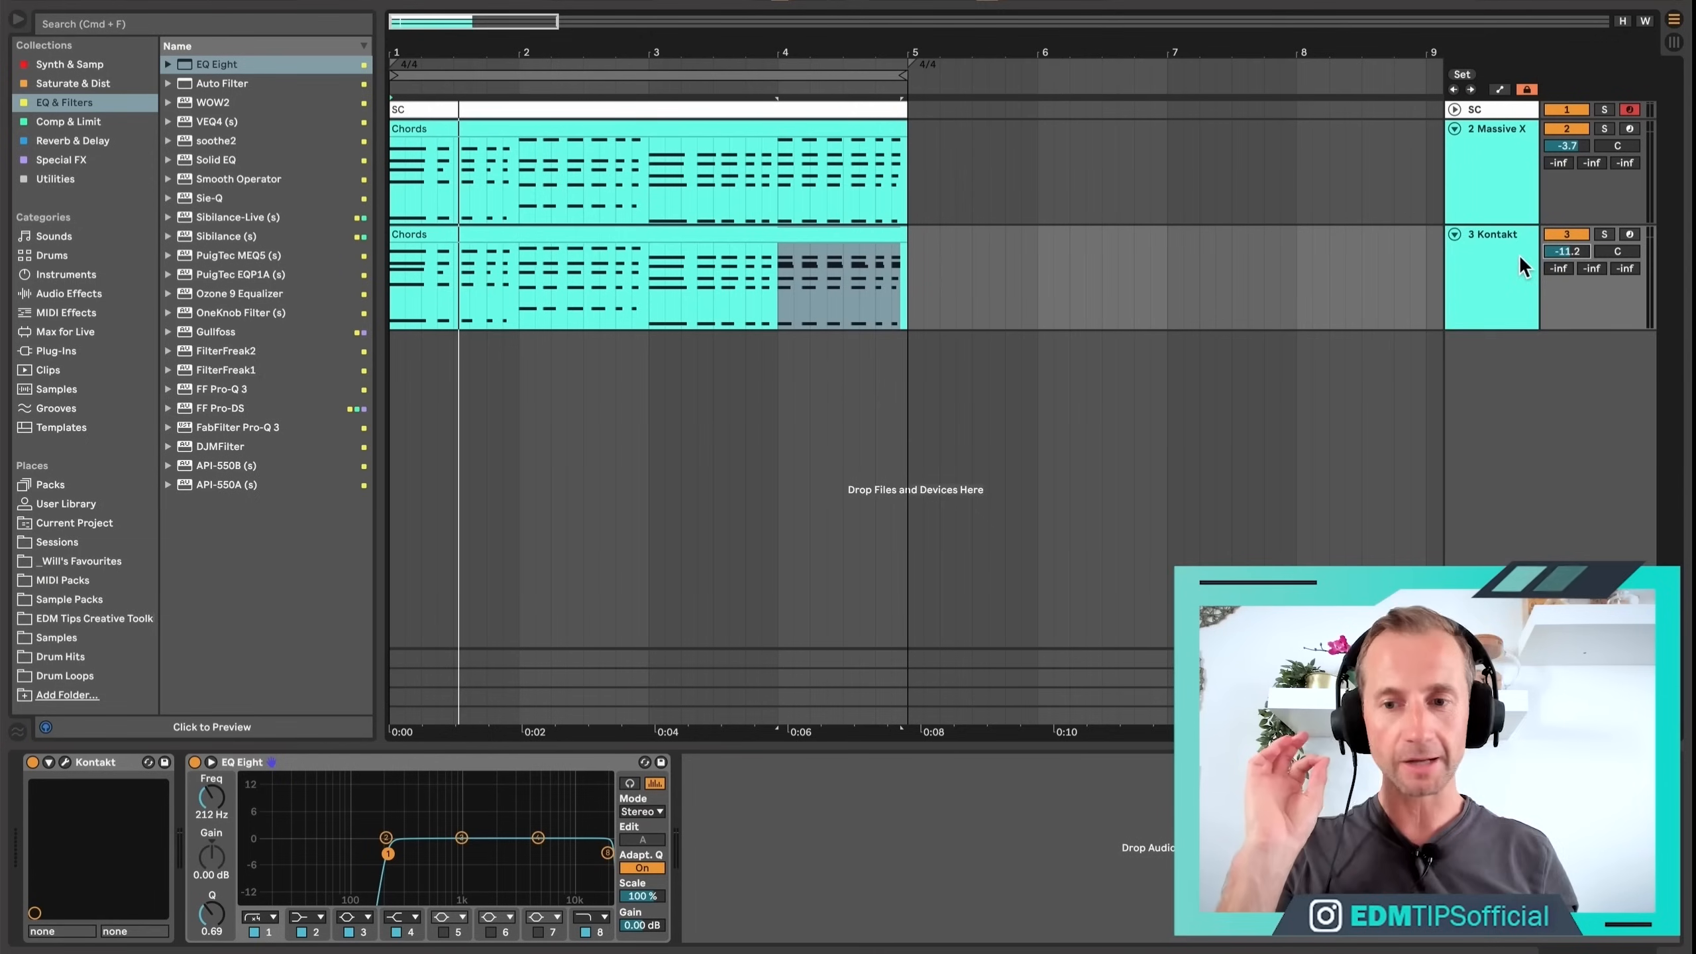
Delete the Kontakt track and duplicate the Massive X track again.
{"action": "left_click", "coordinate": [1519, 255]}
{"action": "key", "text": "BackSpace"}
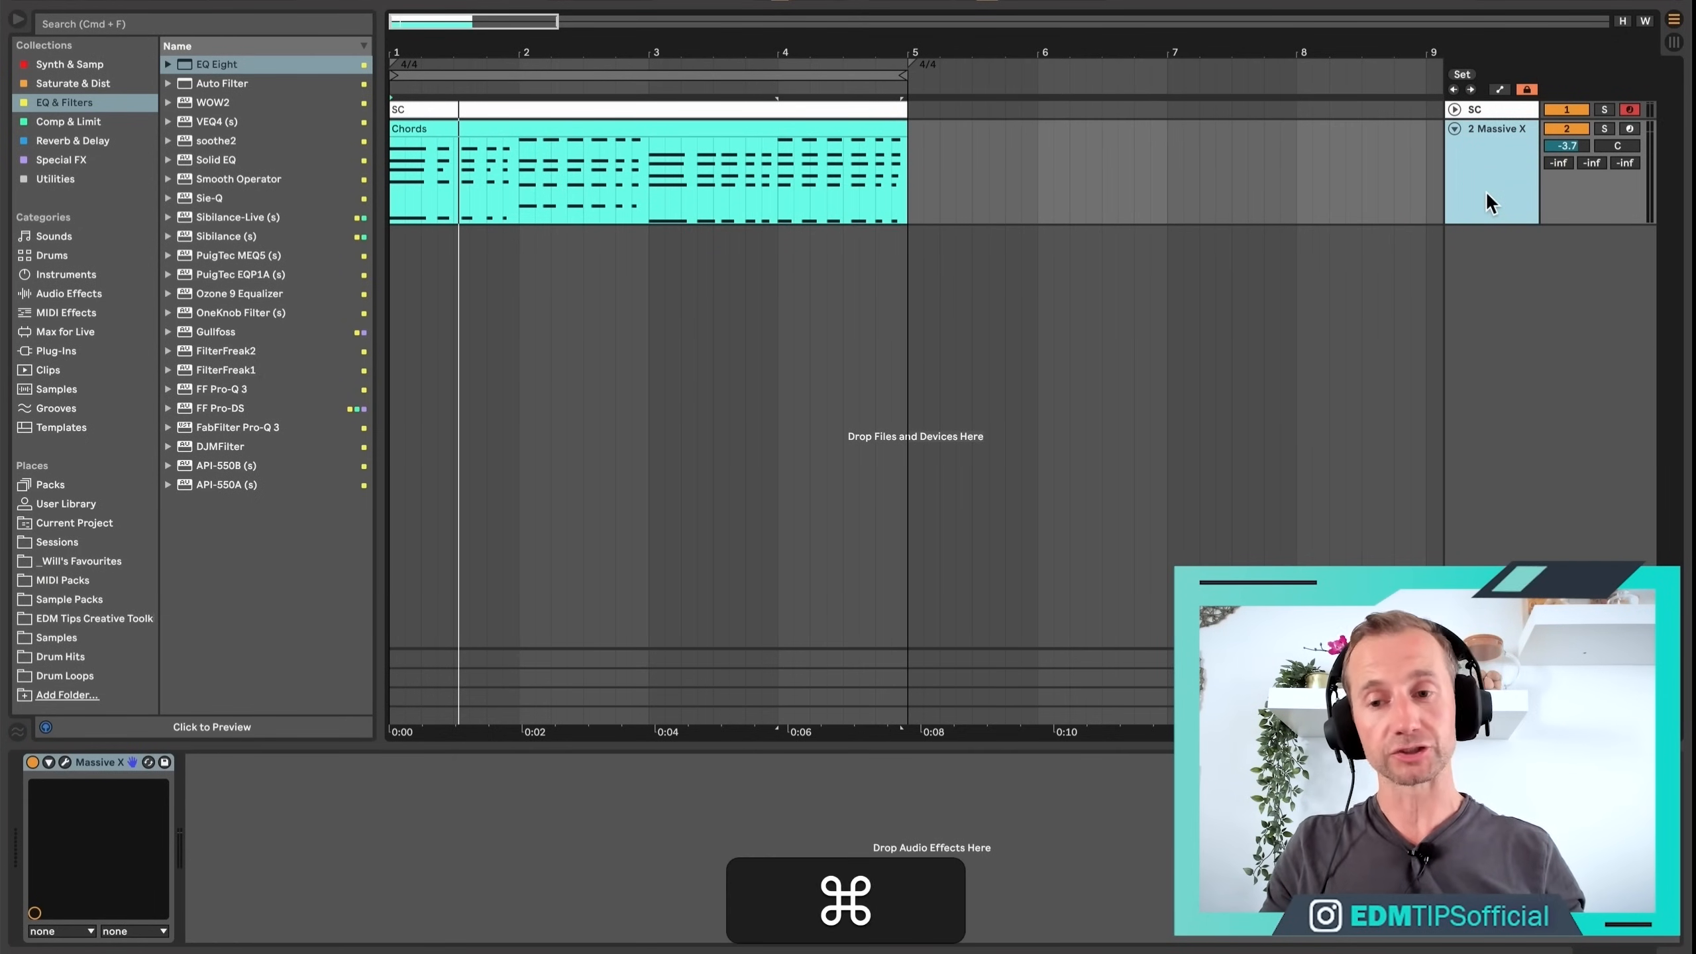
{"action": "key", "text": "super+d"}
{"action": "left_click", "coordinate": [1502, 247]}
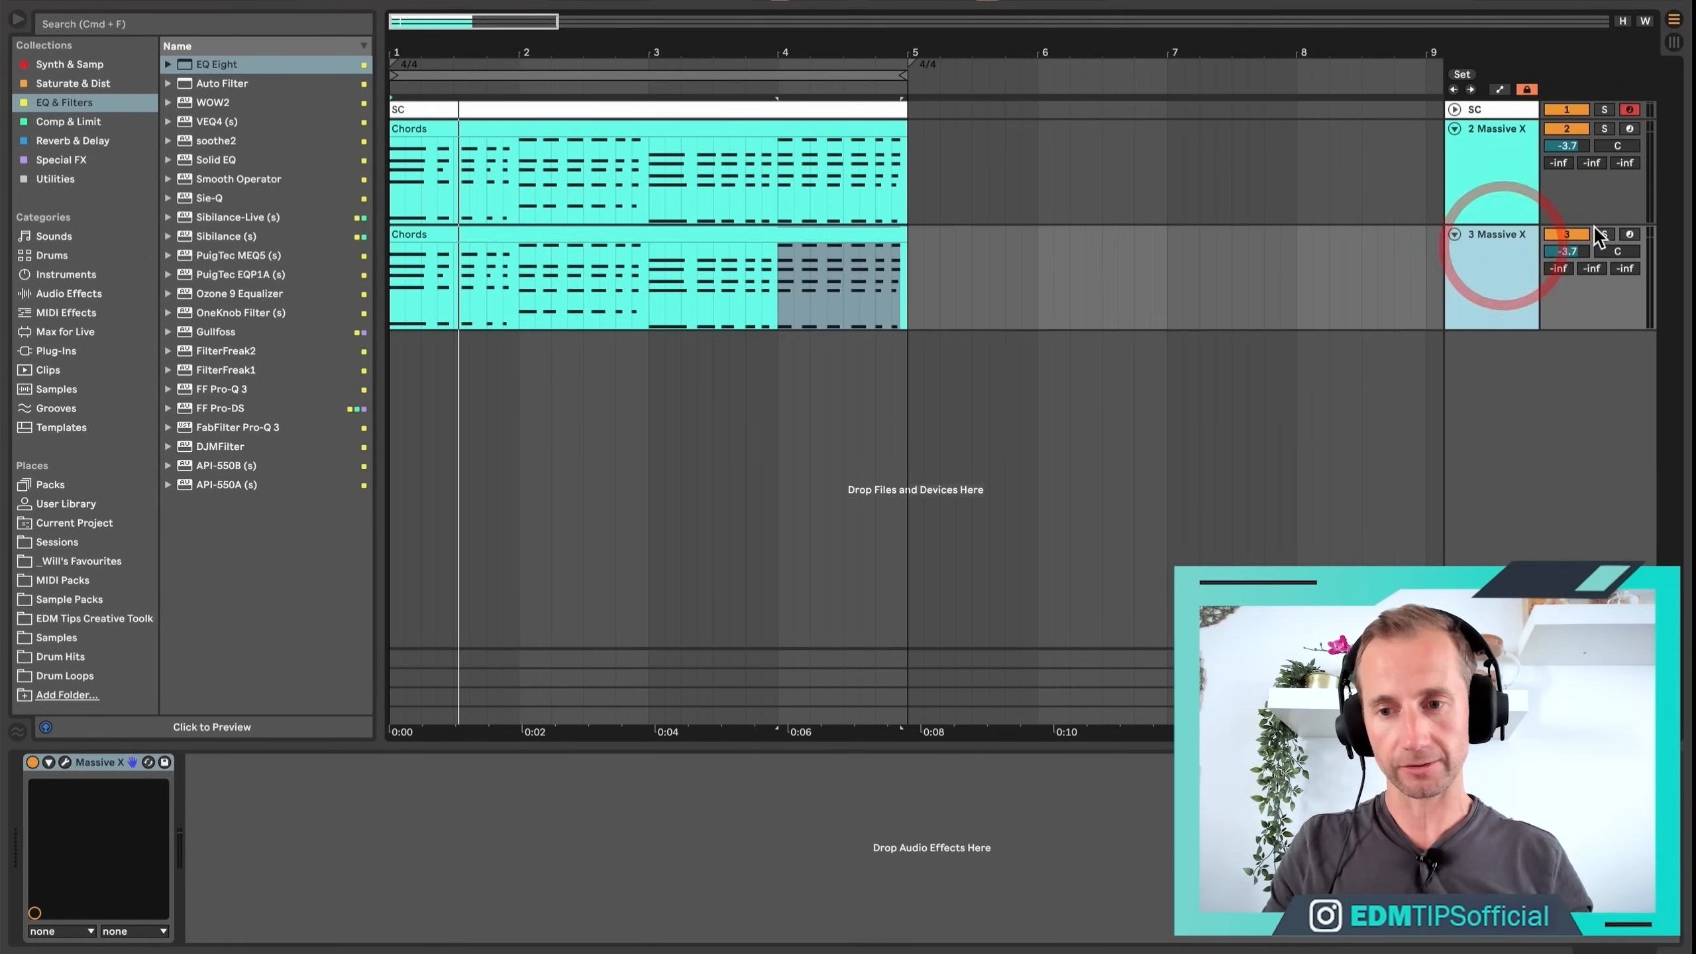
Solo the duplicated Massive X track, play it briefly, and open its plug-in window for a quick look before closing it.
{"action": "left_click", "coordinate": [1599, 233]}
{"action": "key", "text": "space"}
{"action": "left_click", "coordinate": [1490, 265]}
{"action": "key", "text": "space"}
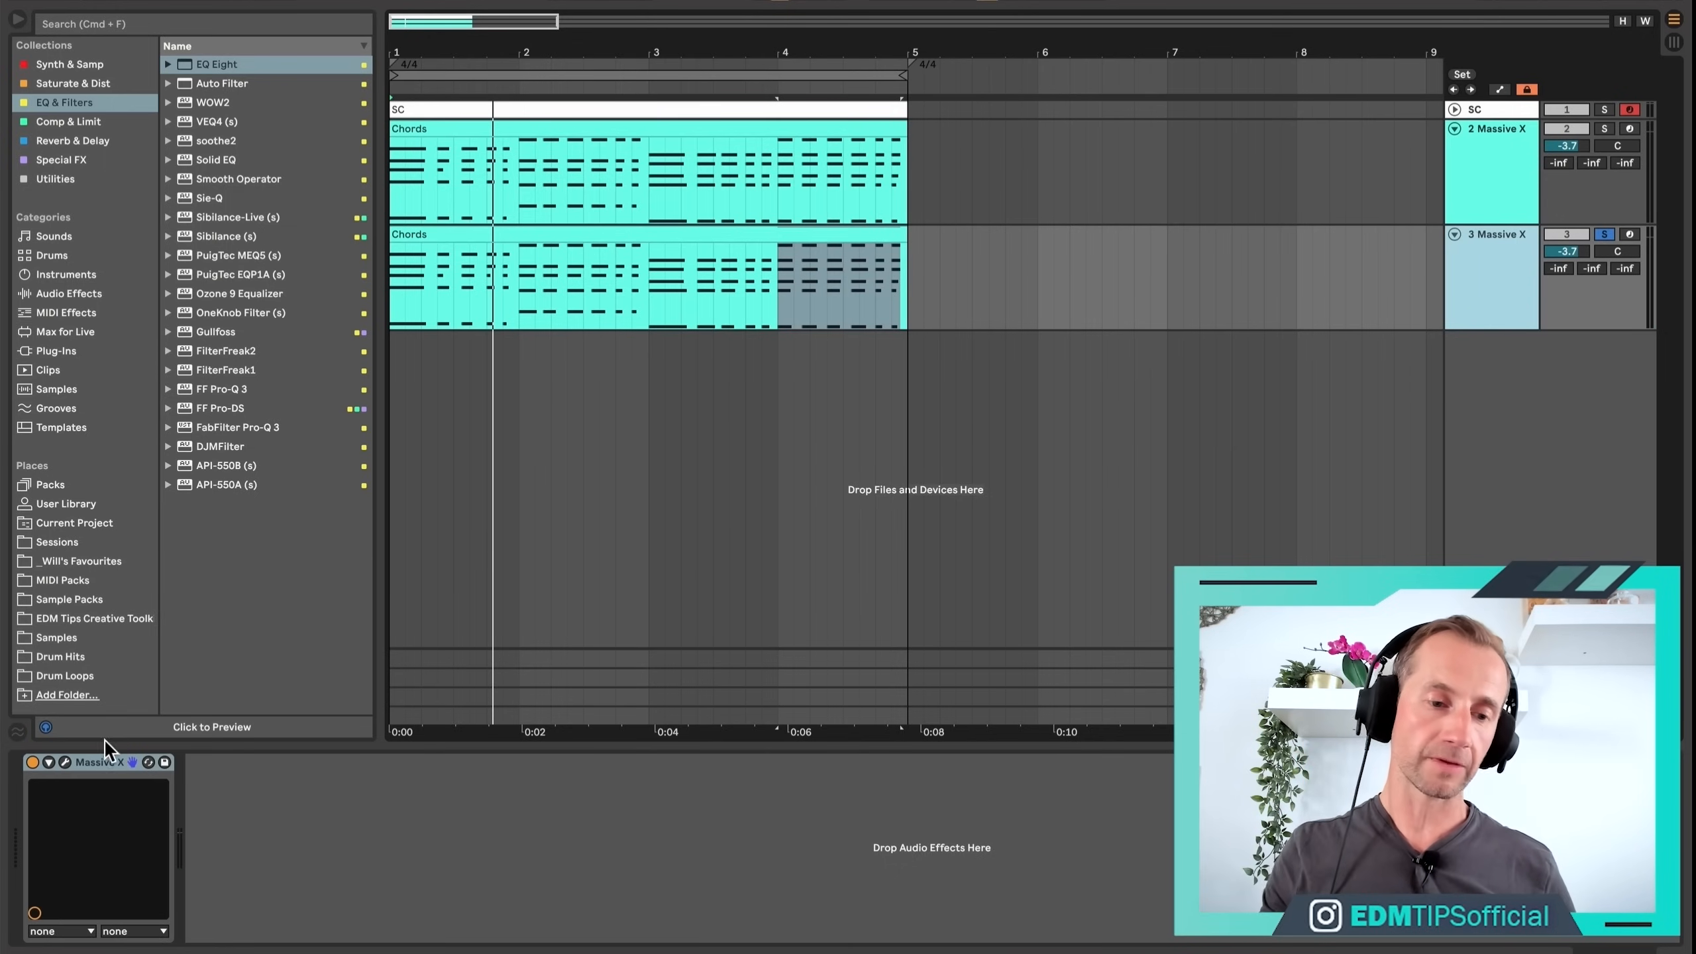
{"action": "left_click", "coordinate": [66, 761]}
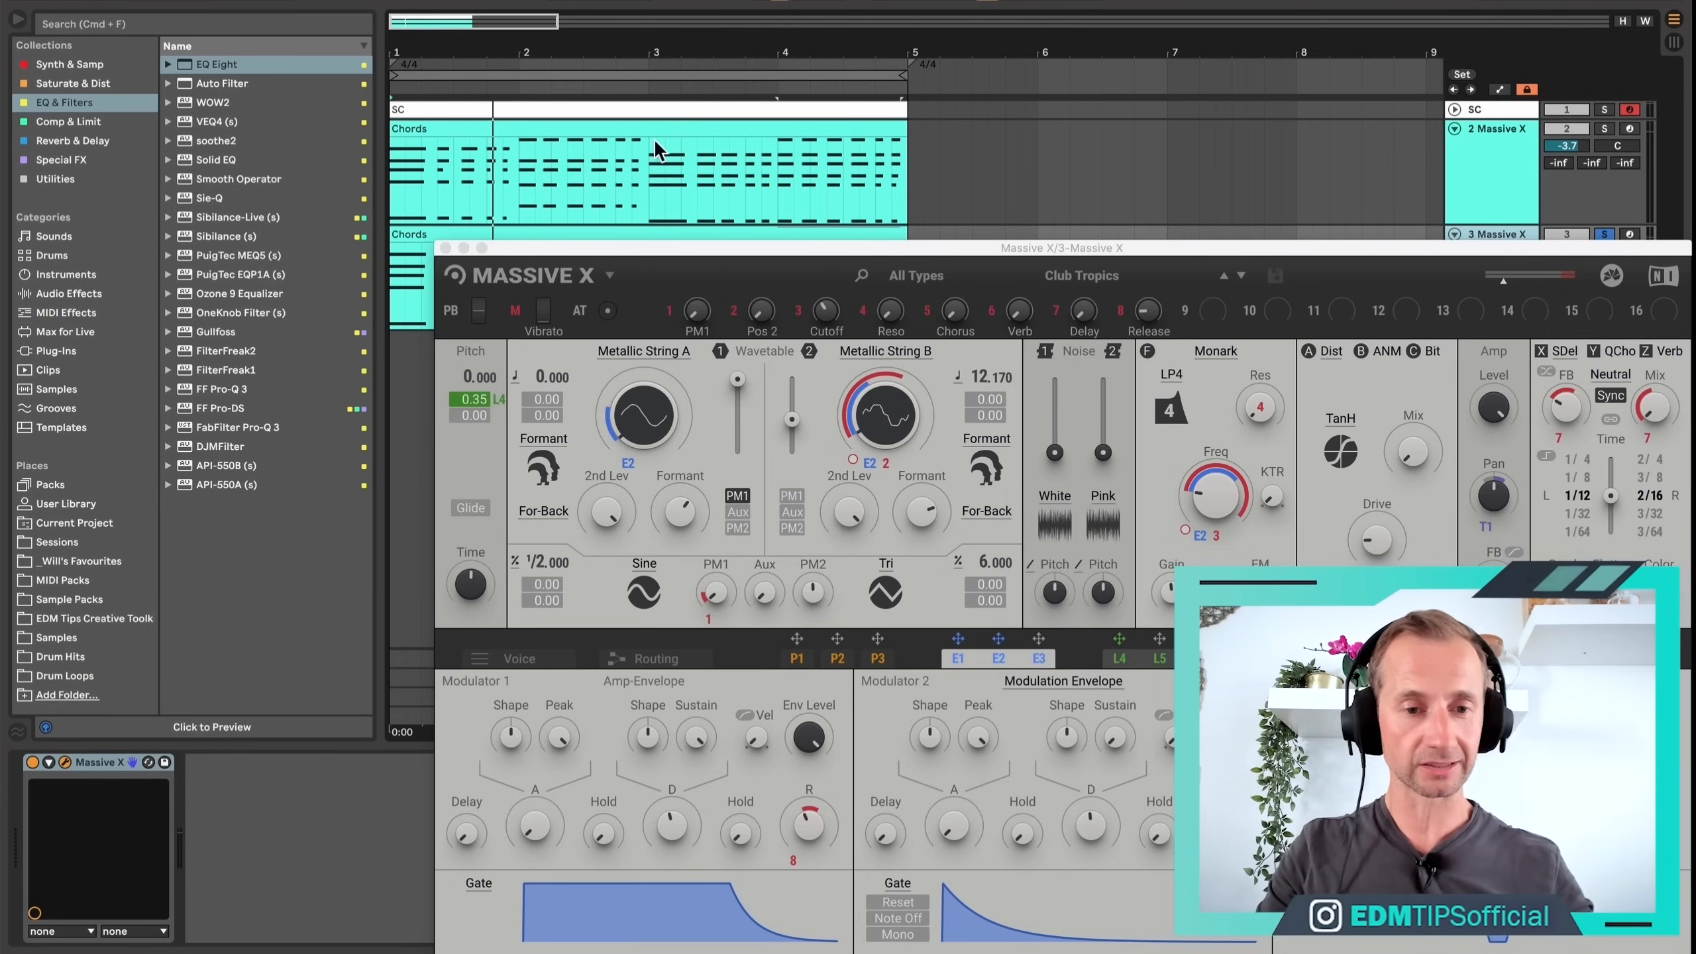
{"action": "left_click", "coordinate": [444, 248]}
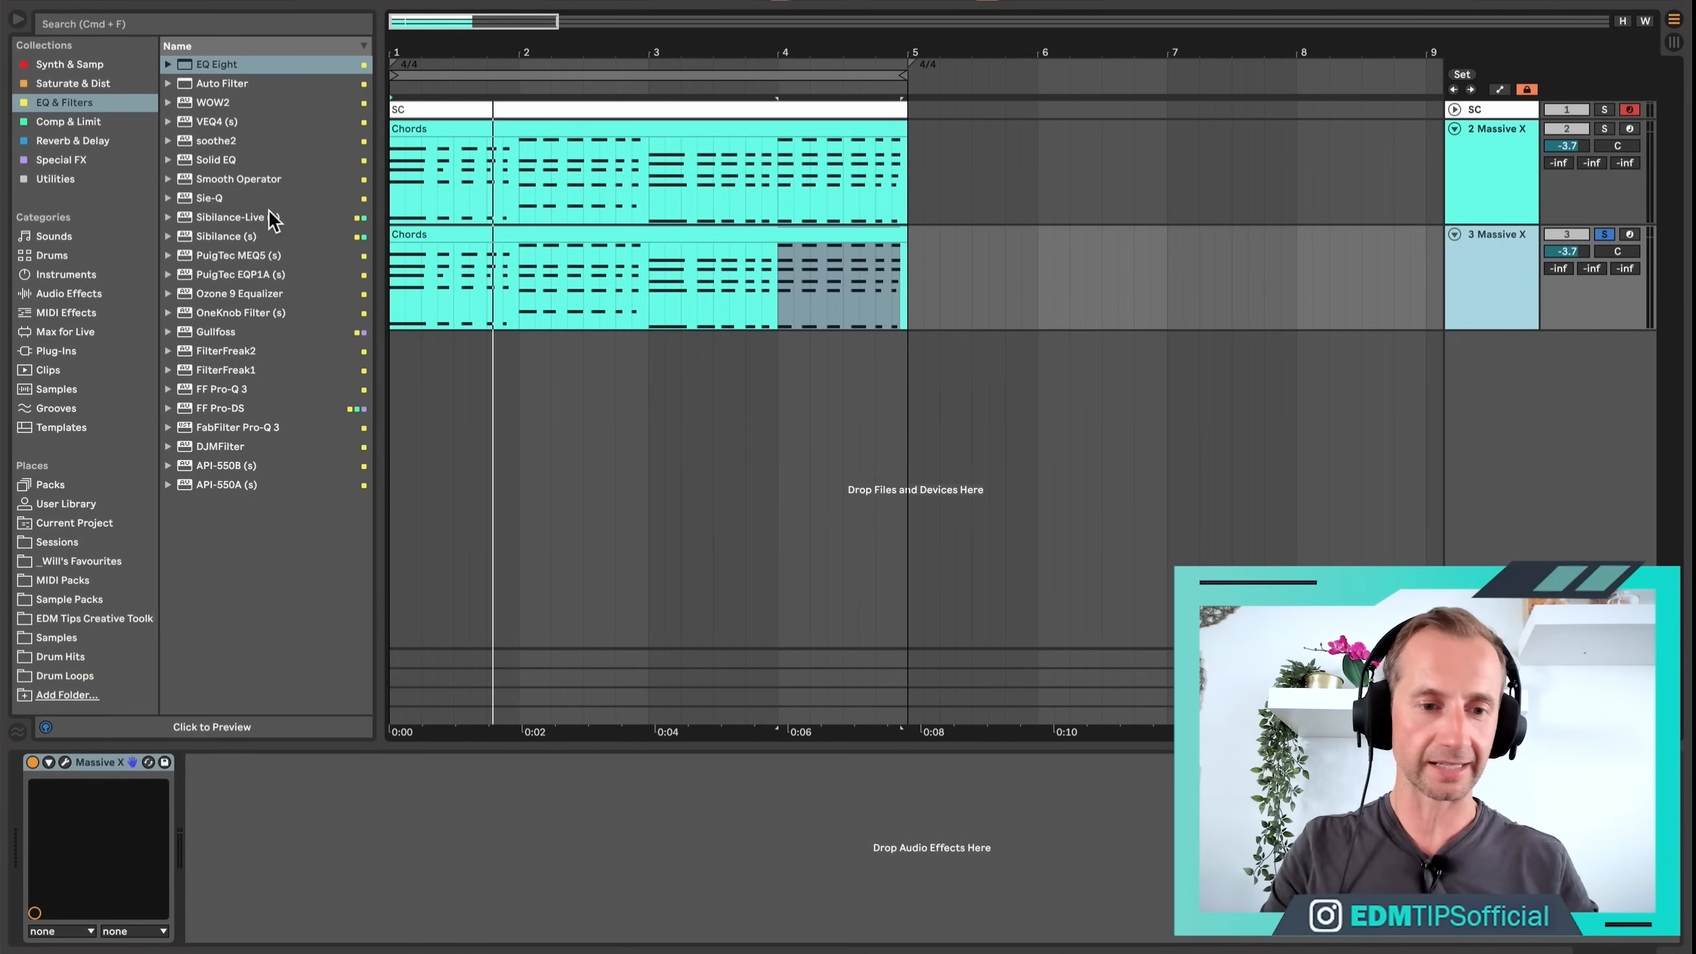
Replace Massive X on the duplicated track with Serum, reposition the plug-in window and select the Serum track.
{"action": "left_click", "coordinate": [39, 65]}
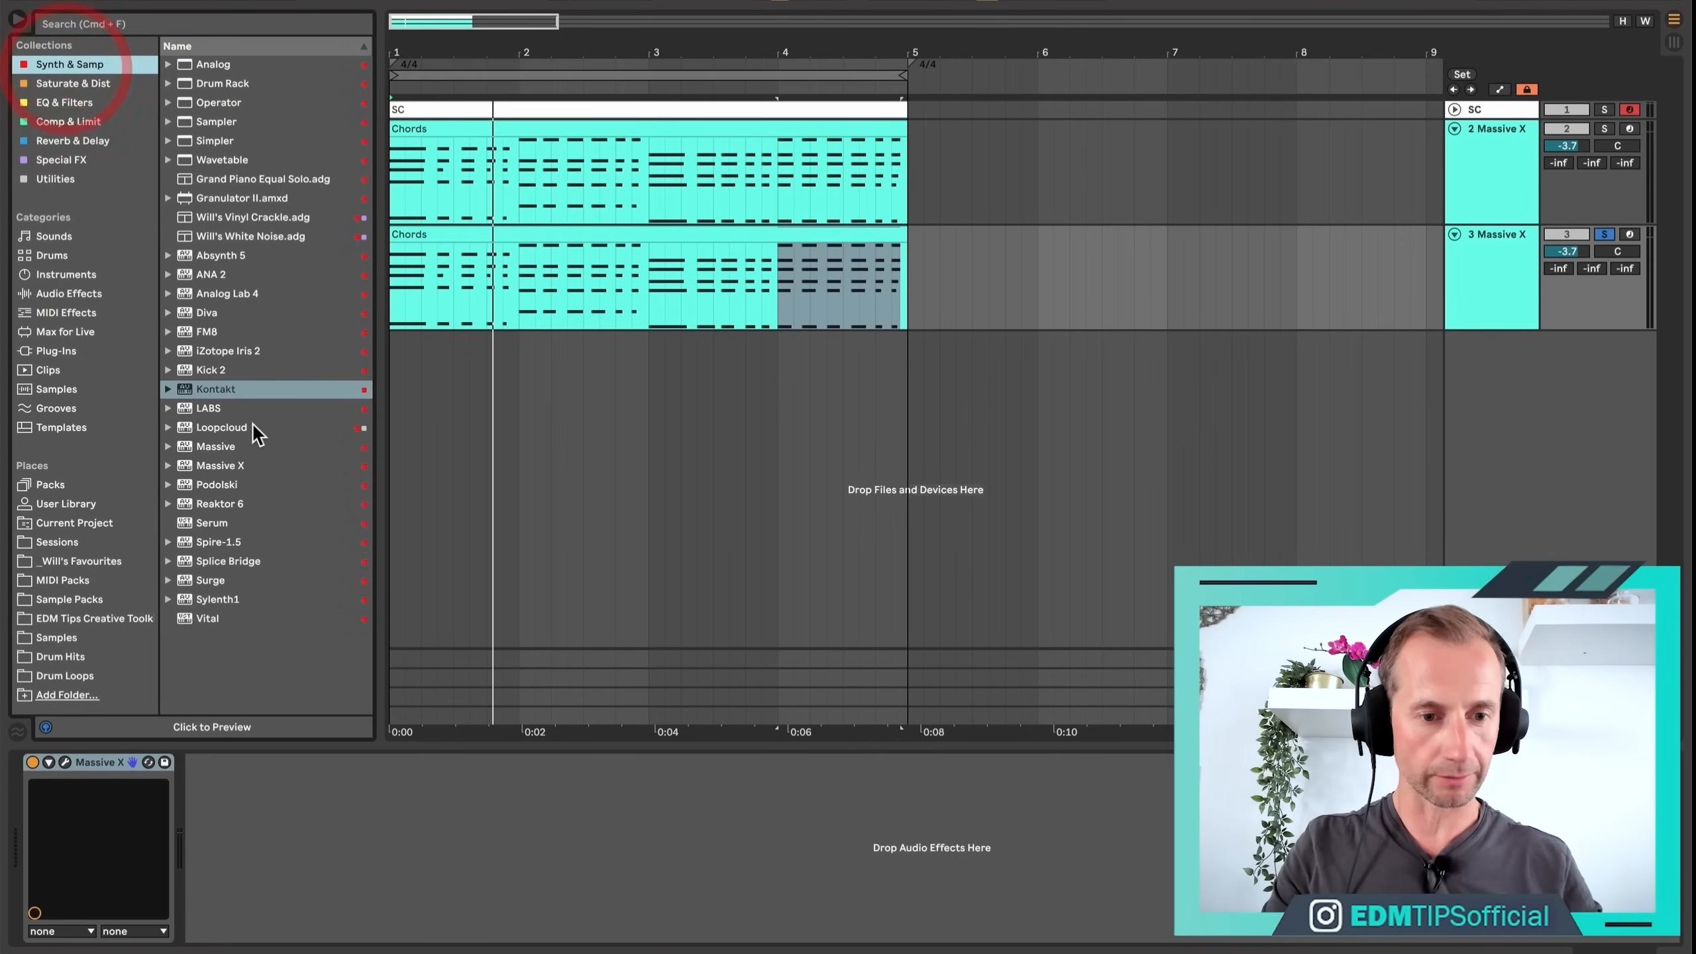
{"action": "left_click", "coordinate": [214, 525]}
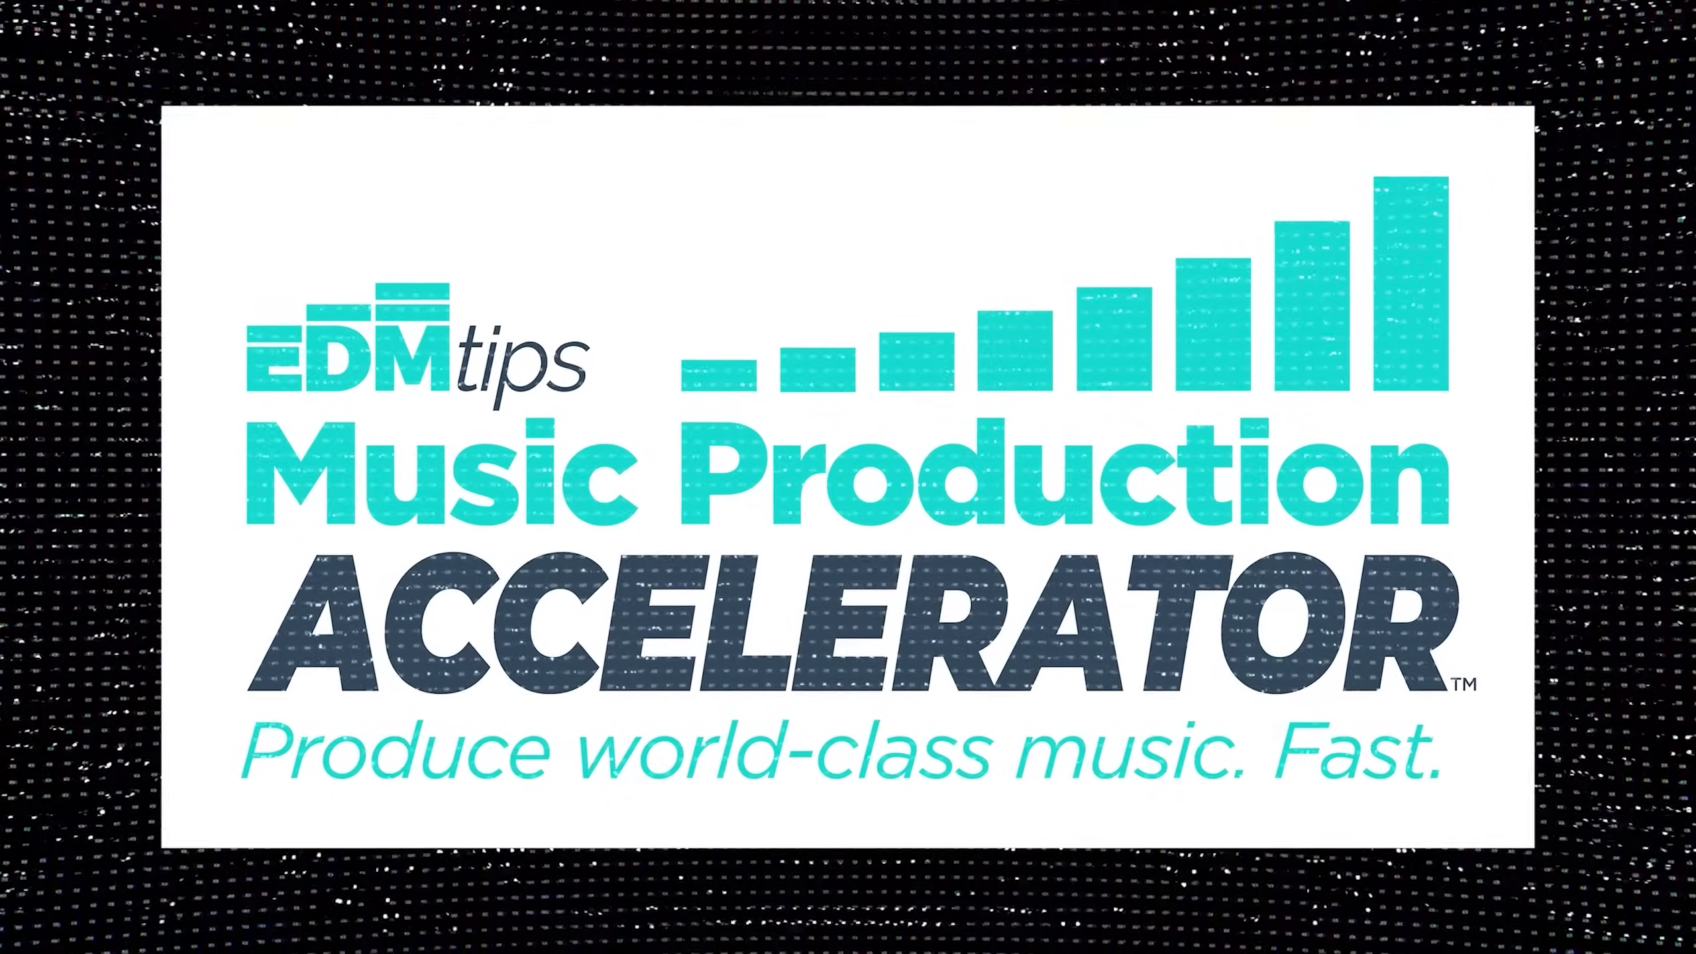
{"action": "left_click", "coordinate": [898, 9]}
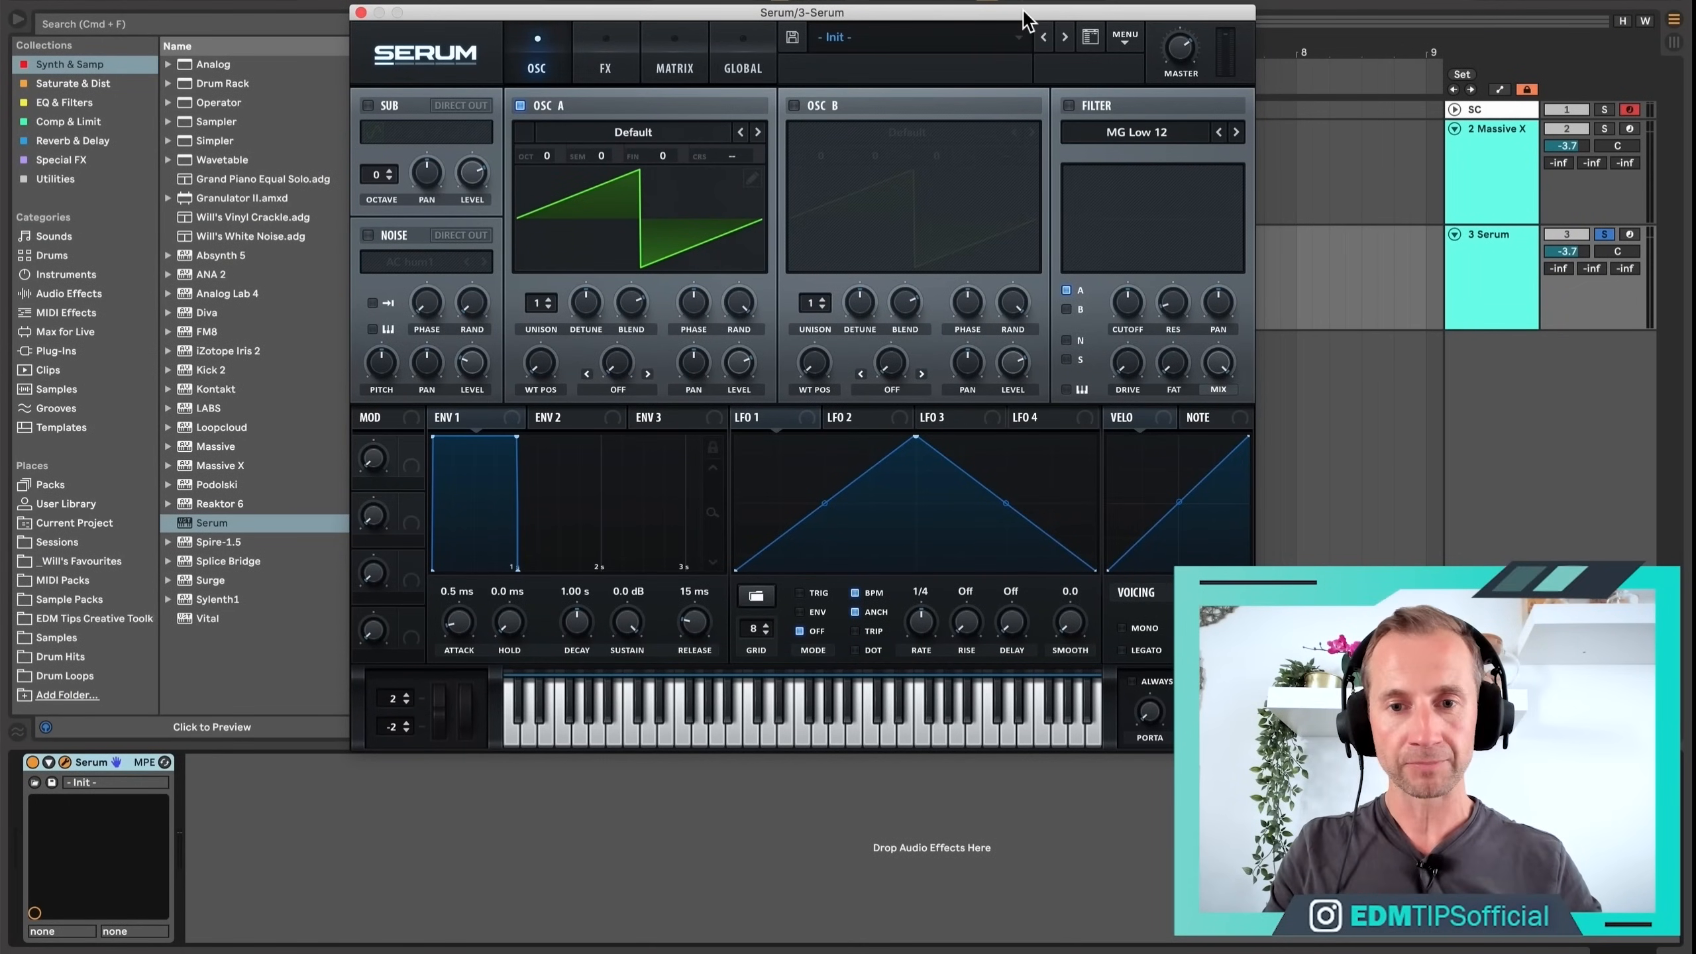
{"action": "left_click_drag", "start_coordinate": [1025, 20], "coordinate": [999, 67]}
{"action": "left_click", "coordinate": [1502, 246]}
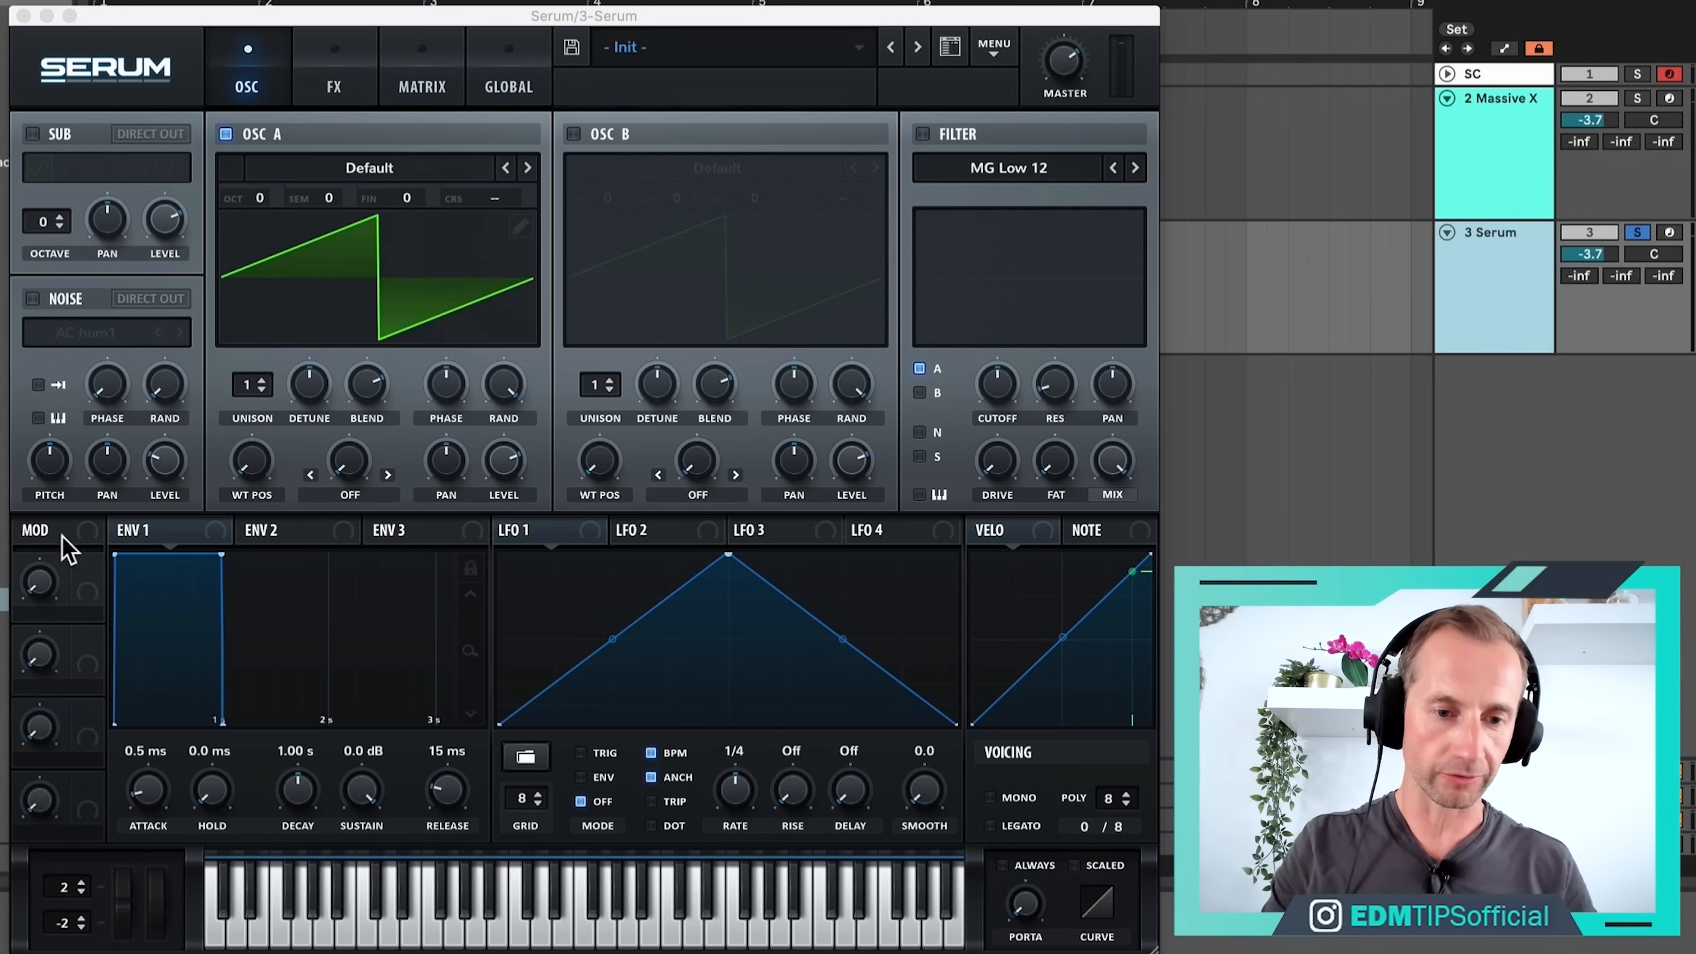
Drop Serum's Env 1 sustain to -∞ dB and shorten its decay to 129 ms for a plucked sound.
{"action": "left_click", "coordinate": [104, 761]}
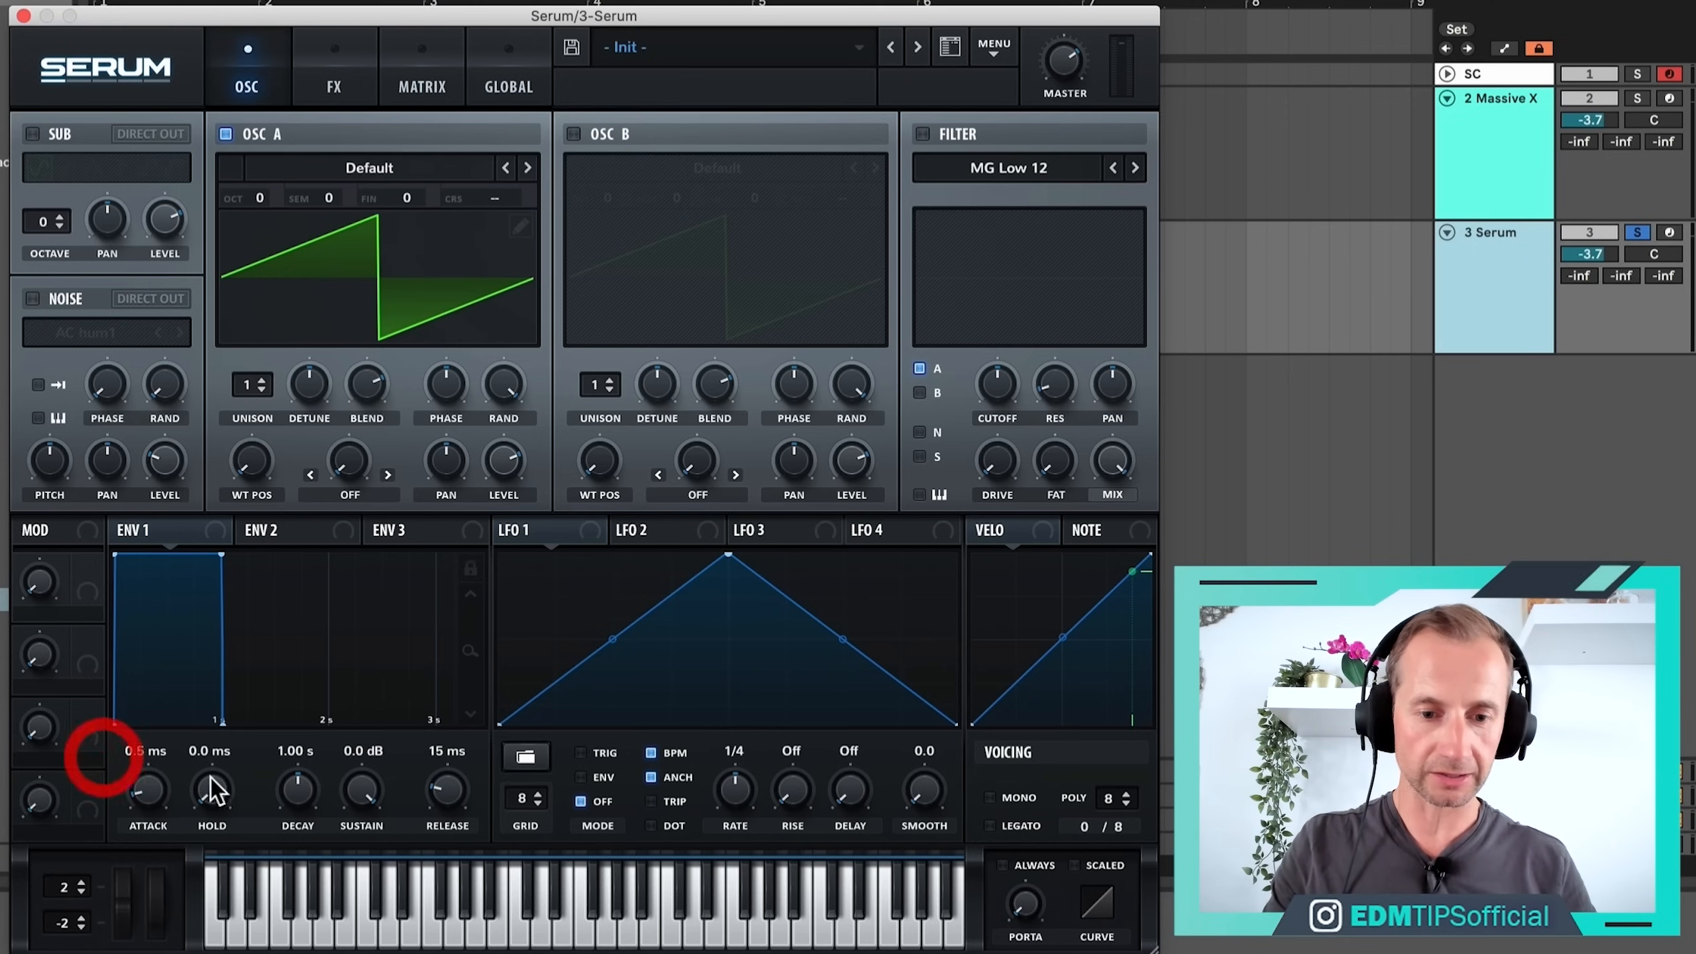
{"action": "left_click_drag", "start_coordinate": [364, 779], "coordinate": [364, 842]}
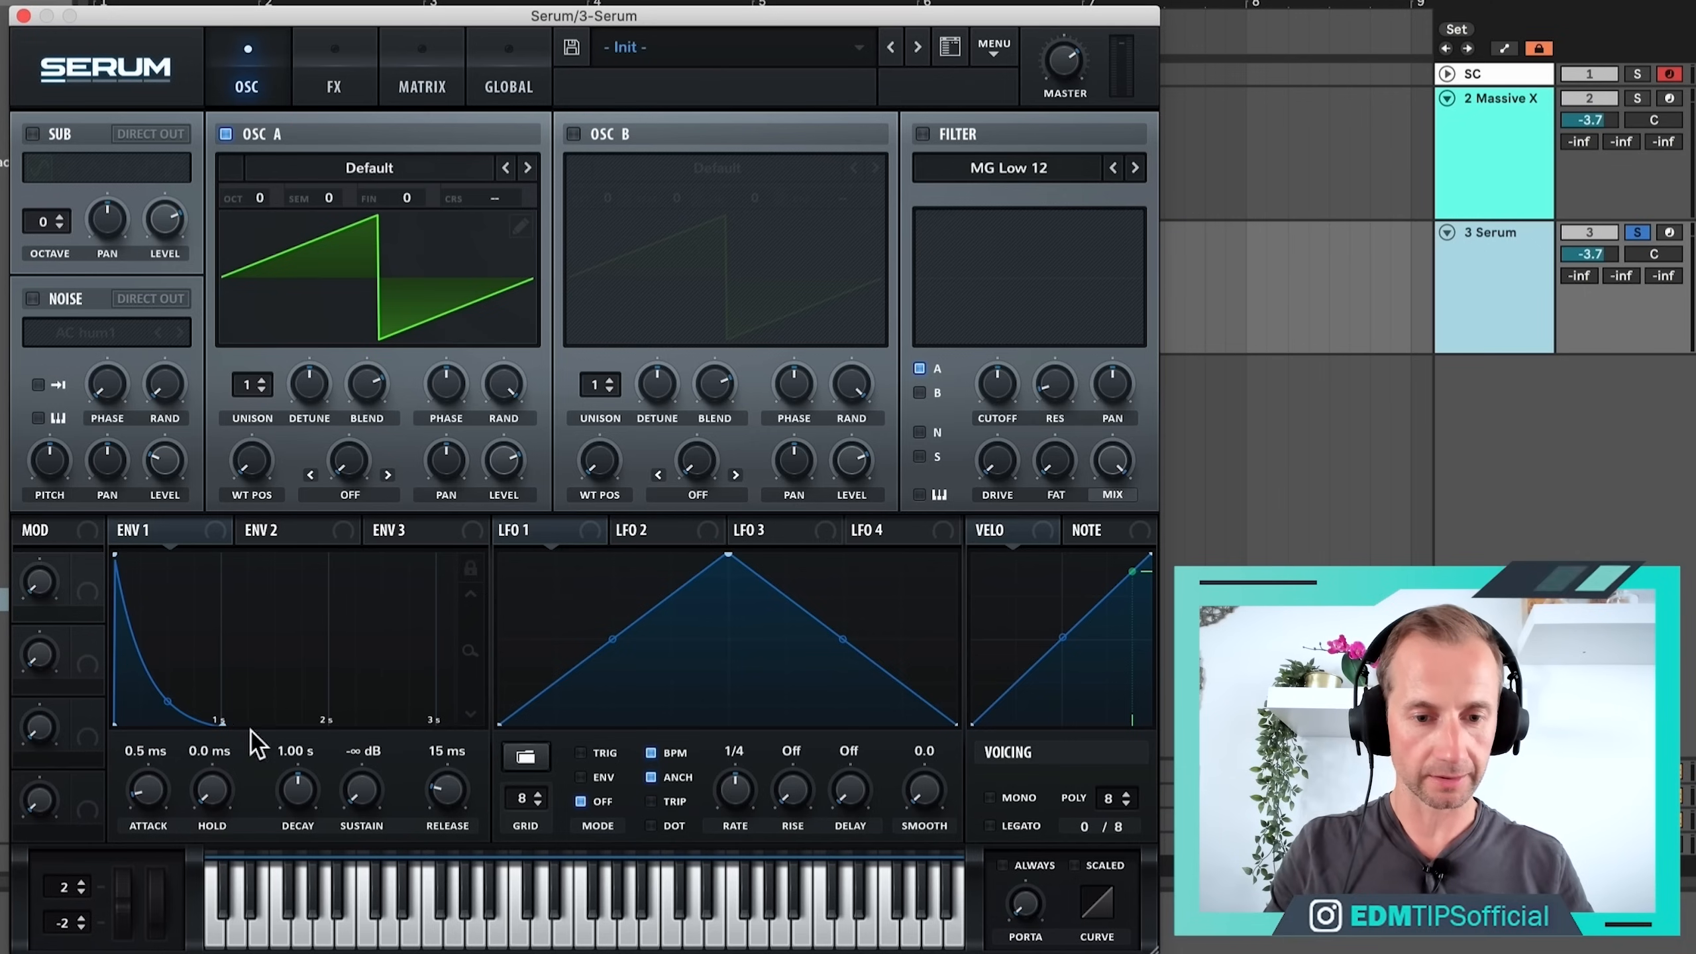
{"action": "left_click_drag", "start_coordinate": [298, 784], "coordinate": [301, 908]}
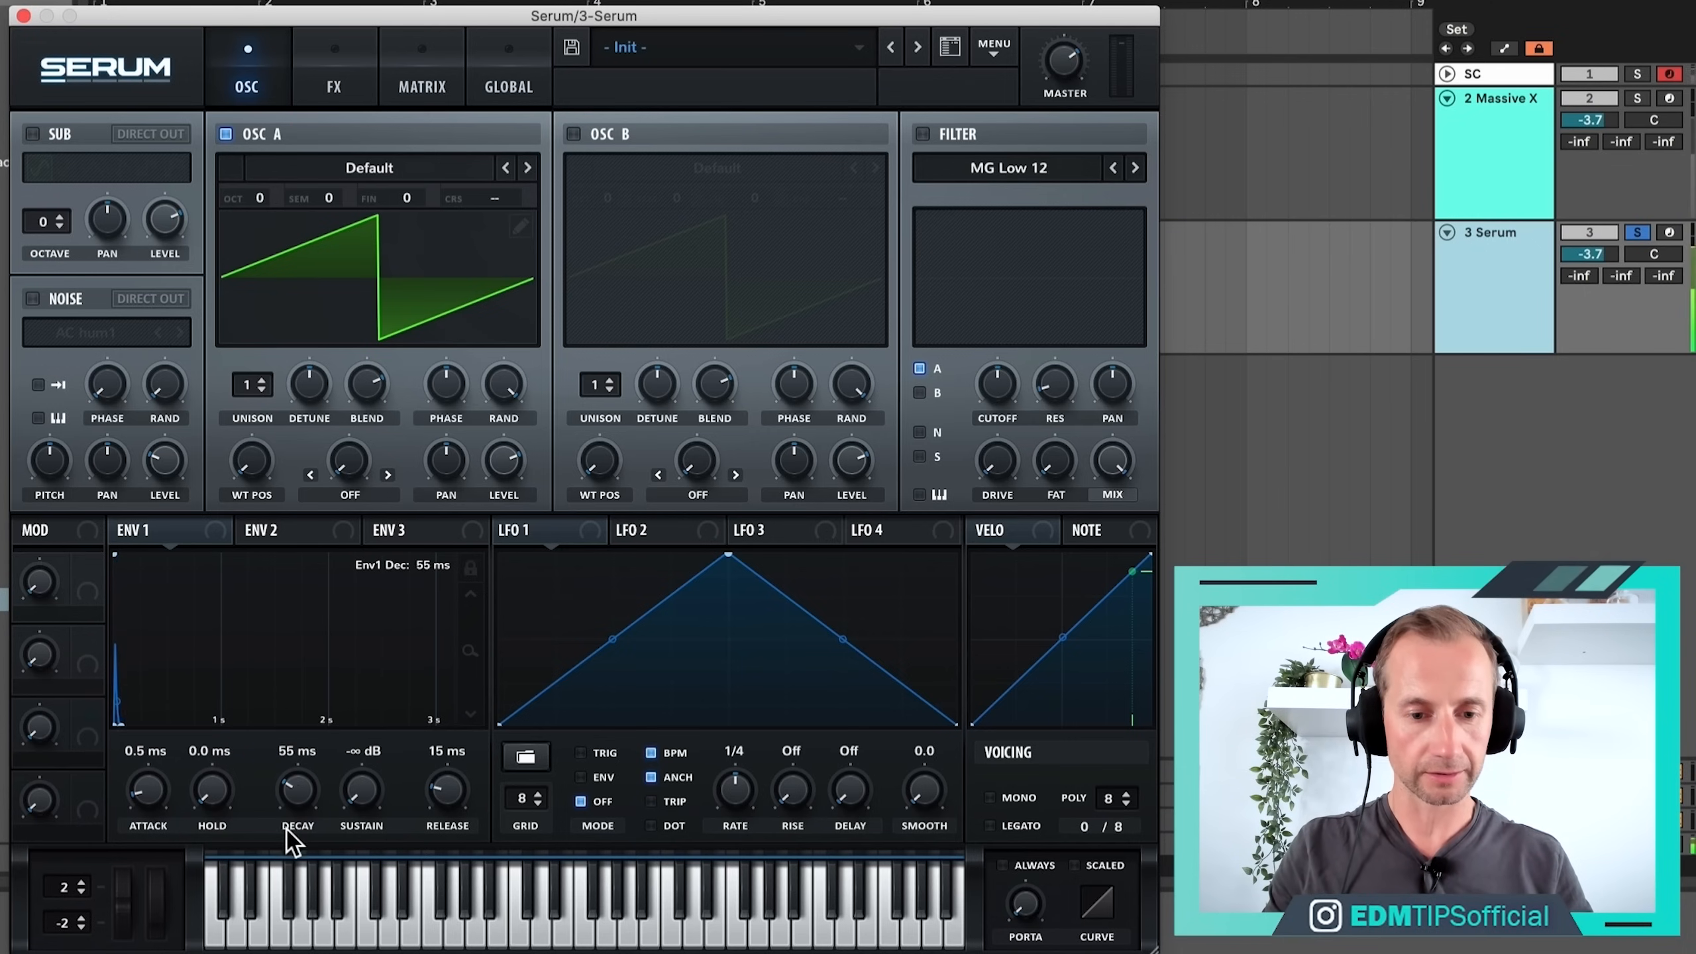
{"action": "left_click_drag", "start_coordinate": [286, 829], "coordinate": [289, 816]}
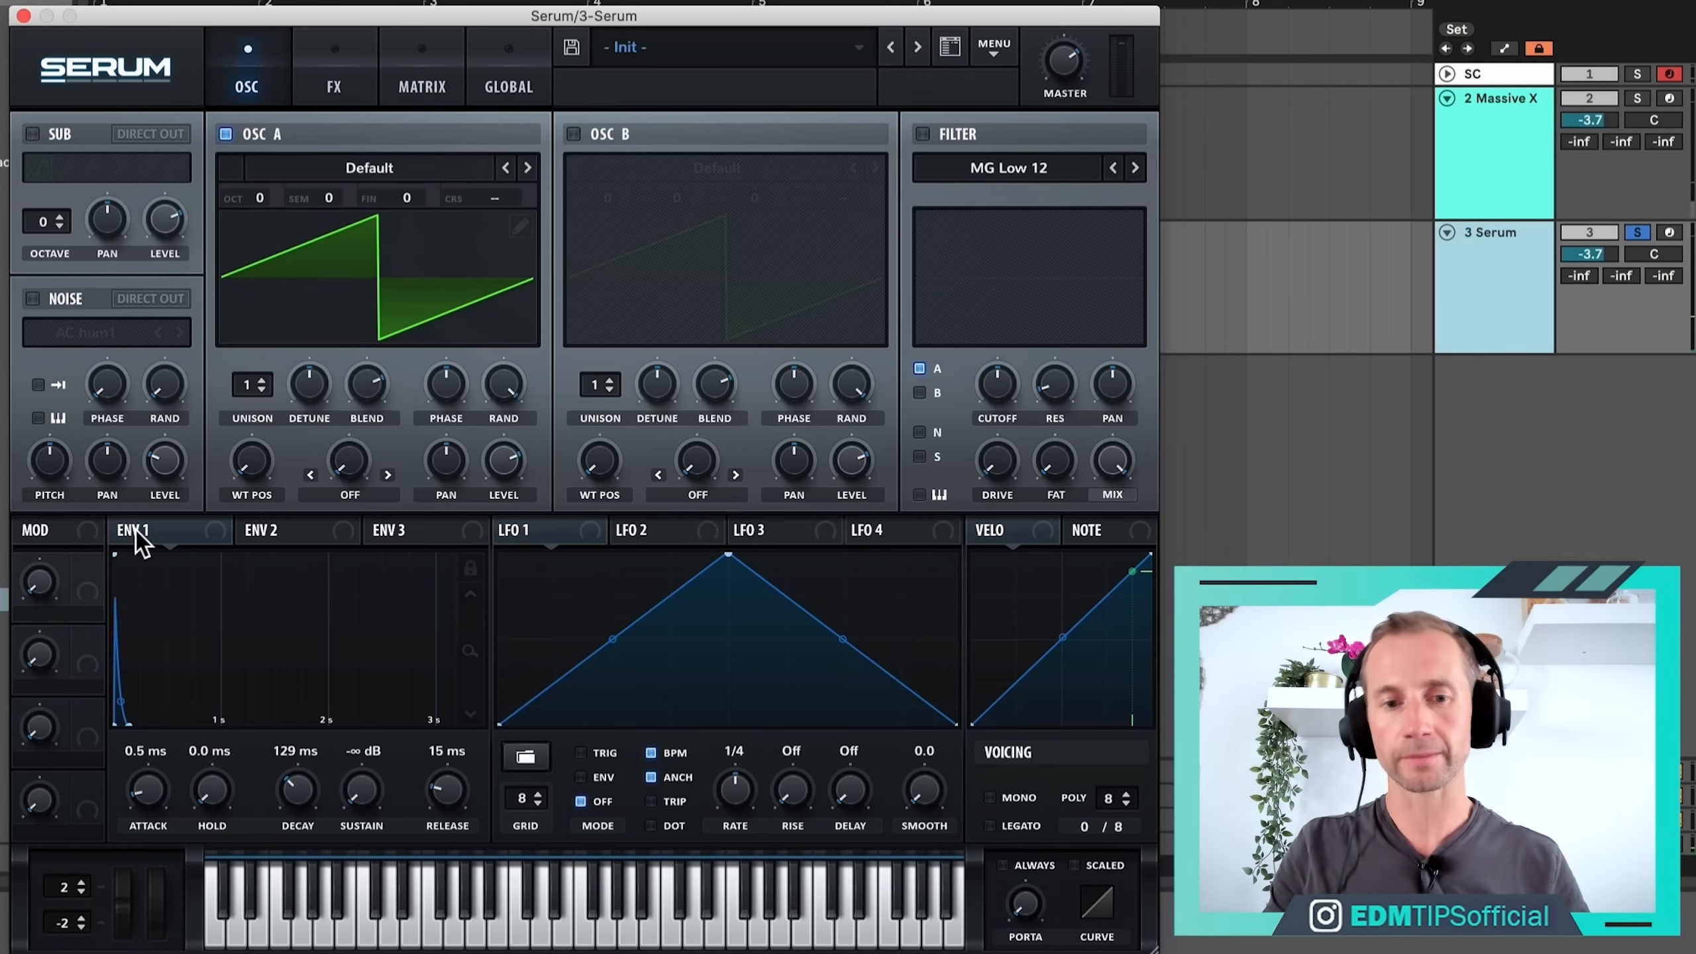
Assign Env 1 to Osc A's octave control and lengthen the envelope's decay to 5.79 s.
{"action": "left_click_drag", "start_coordinate": [134, 532], "coordinate": [288, 227]}
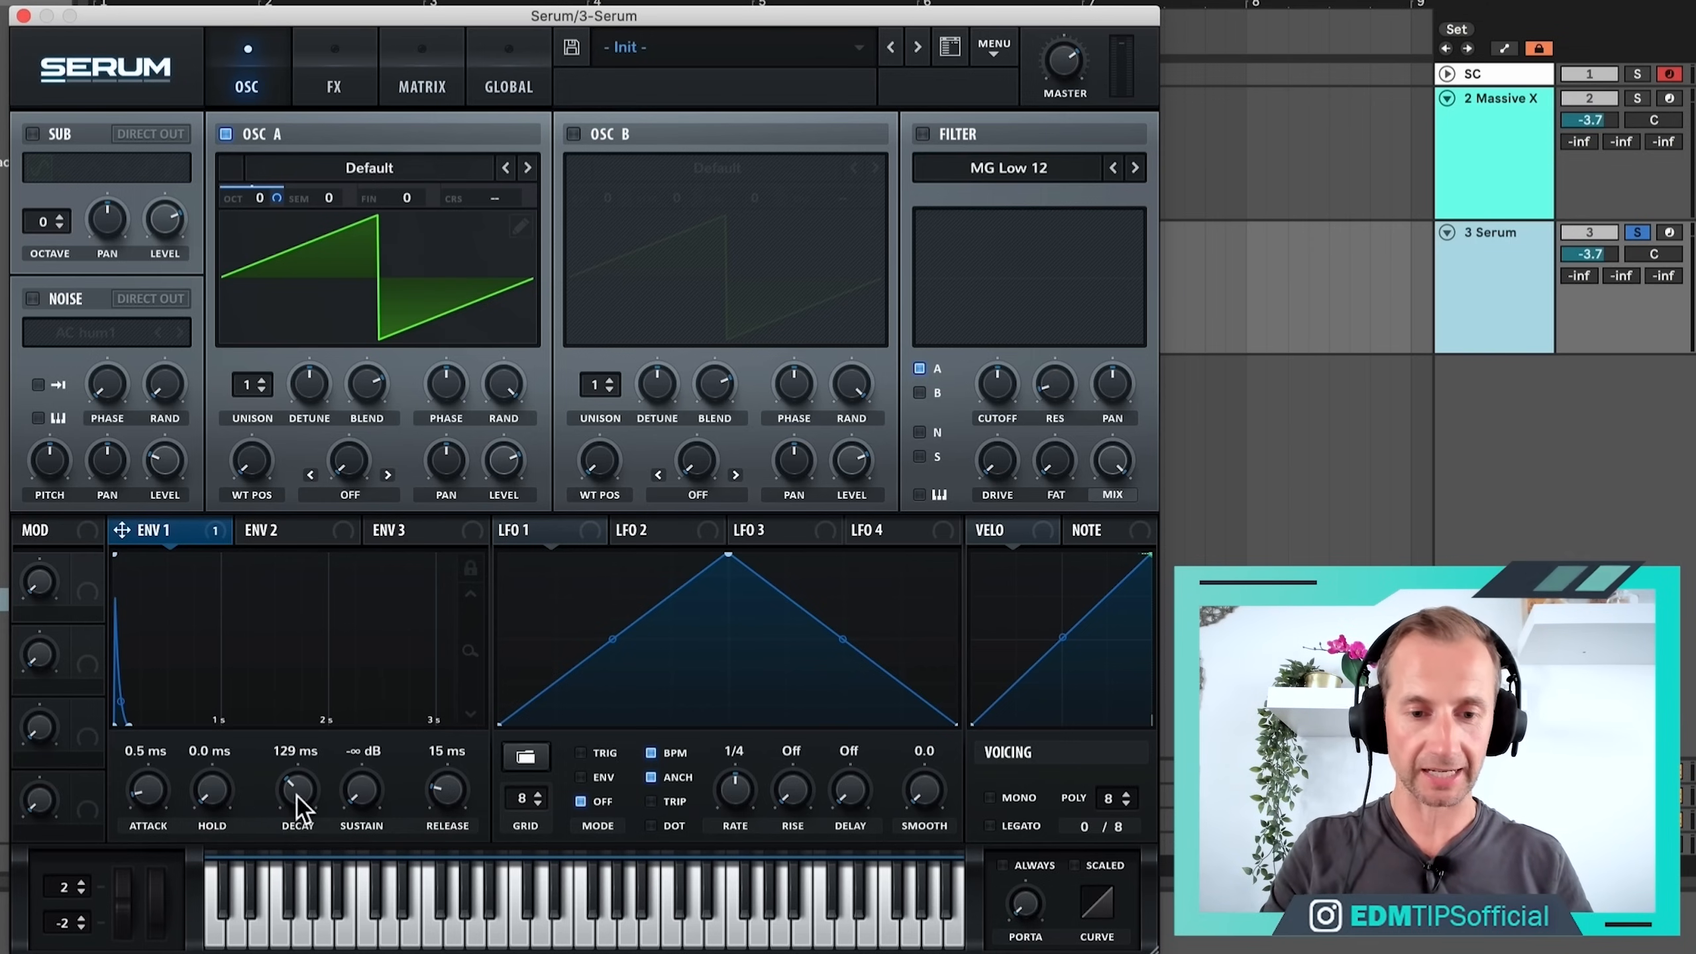
{"action": "scroll", "coordinate": [296, 796], "scroll_direction": "down", "scroll_amount": 6}
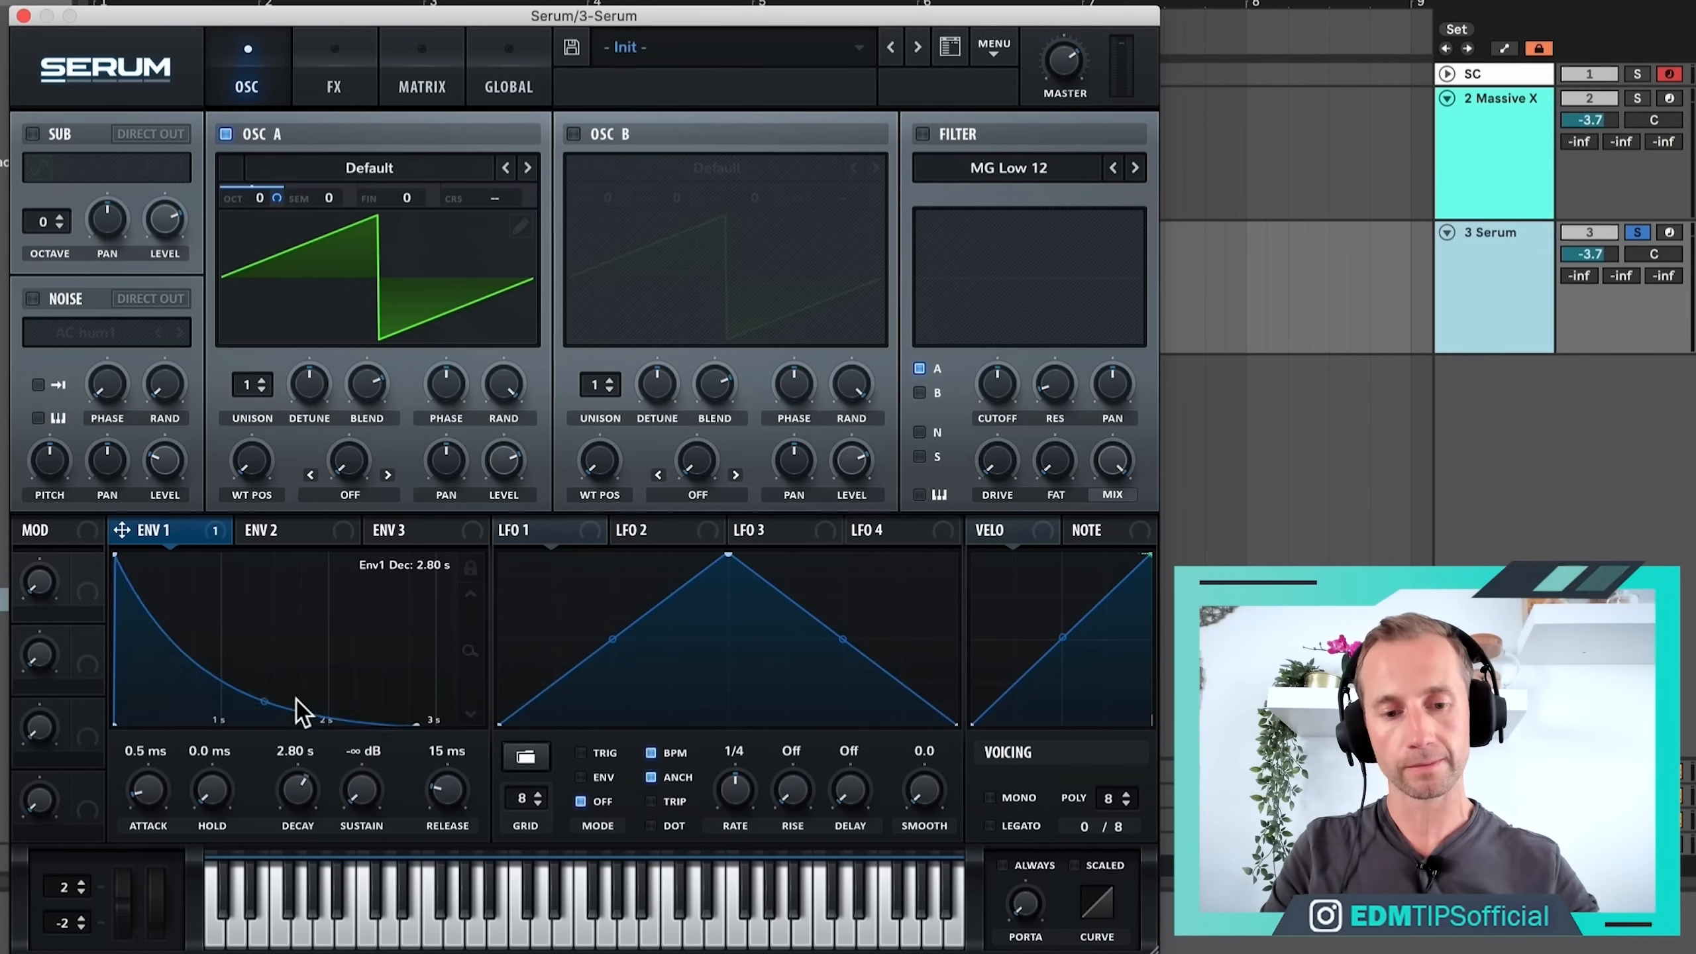
{"action": "mouse_move", "coordinate": [296, 701]}
{"action": "left_mouse_down"}
{"action": "mouse_move", "coordinate": [301, 681]}
{"action": "mouse_move", "coordinate": [302, 700]}
{"action": "left_mouse_up"}
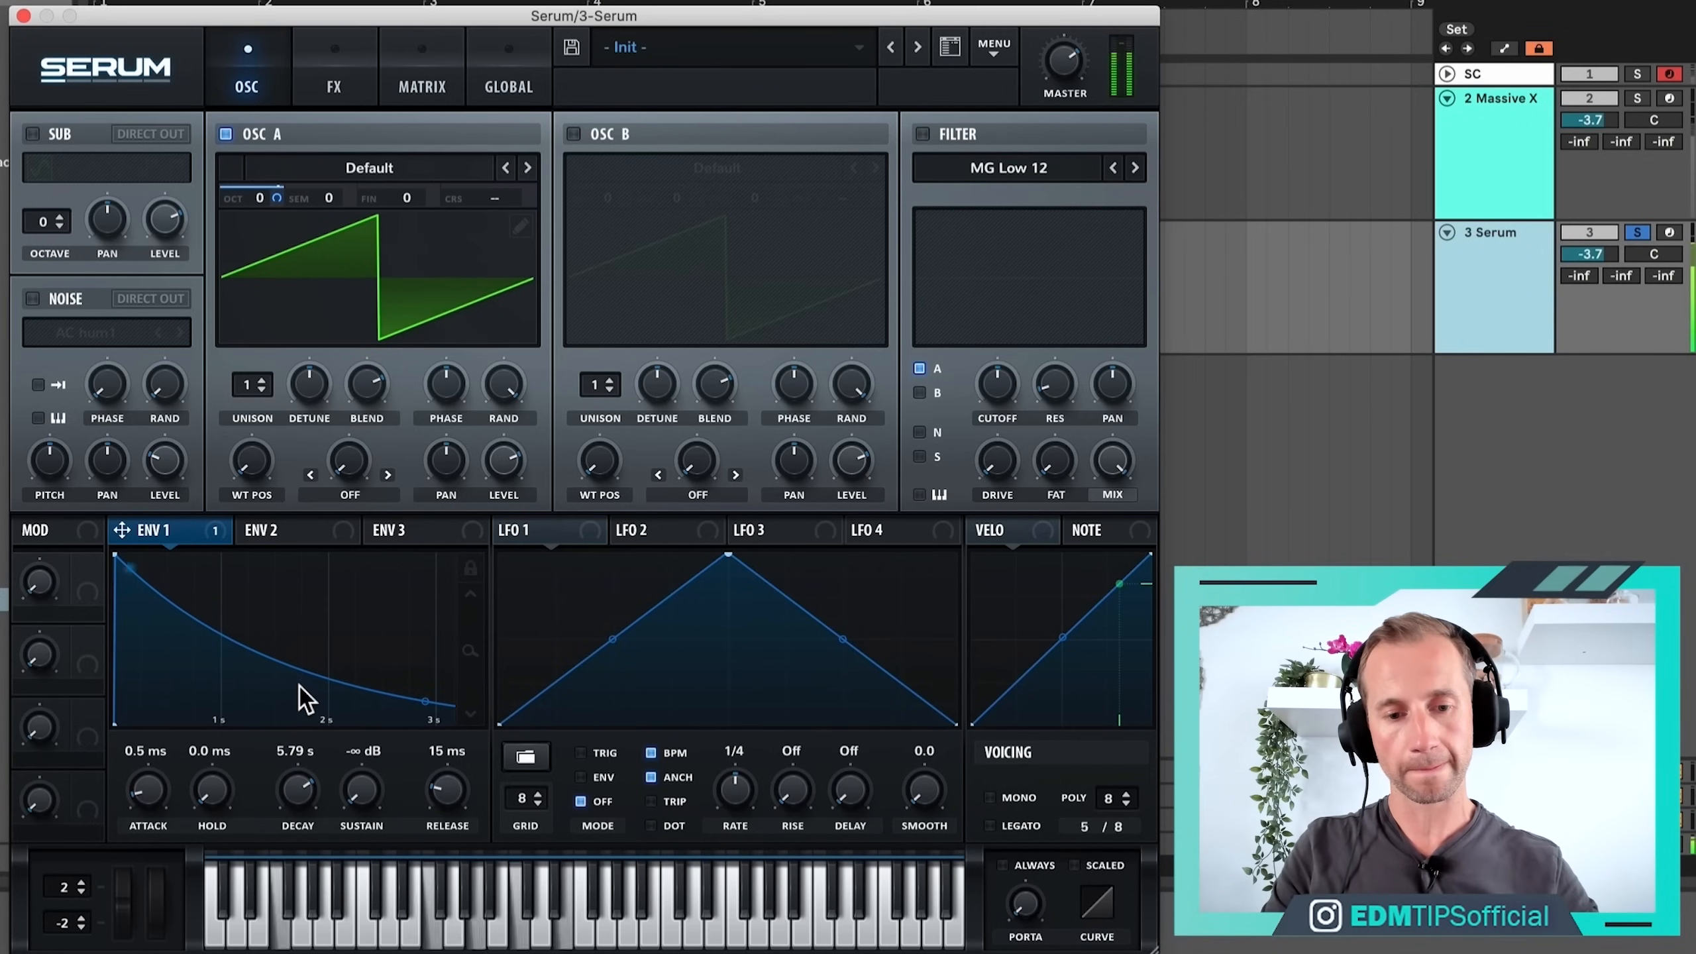
Move the Serum window aside, open the Serum track's Chords clip and inspect its opening E3 note.
{"action": "left_click_drag", "start_coordinate": [106, 9], "coordinate": [885, 251]}
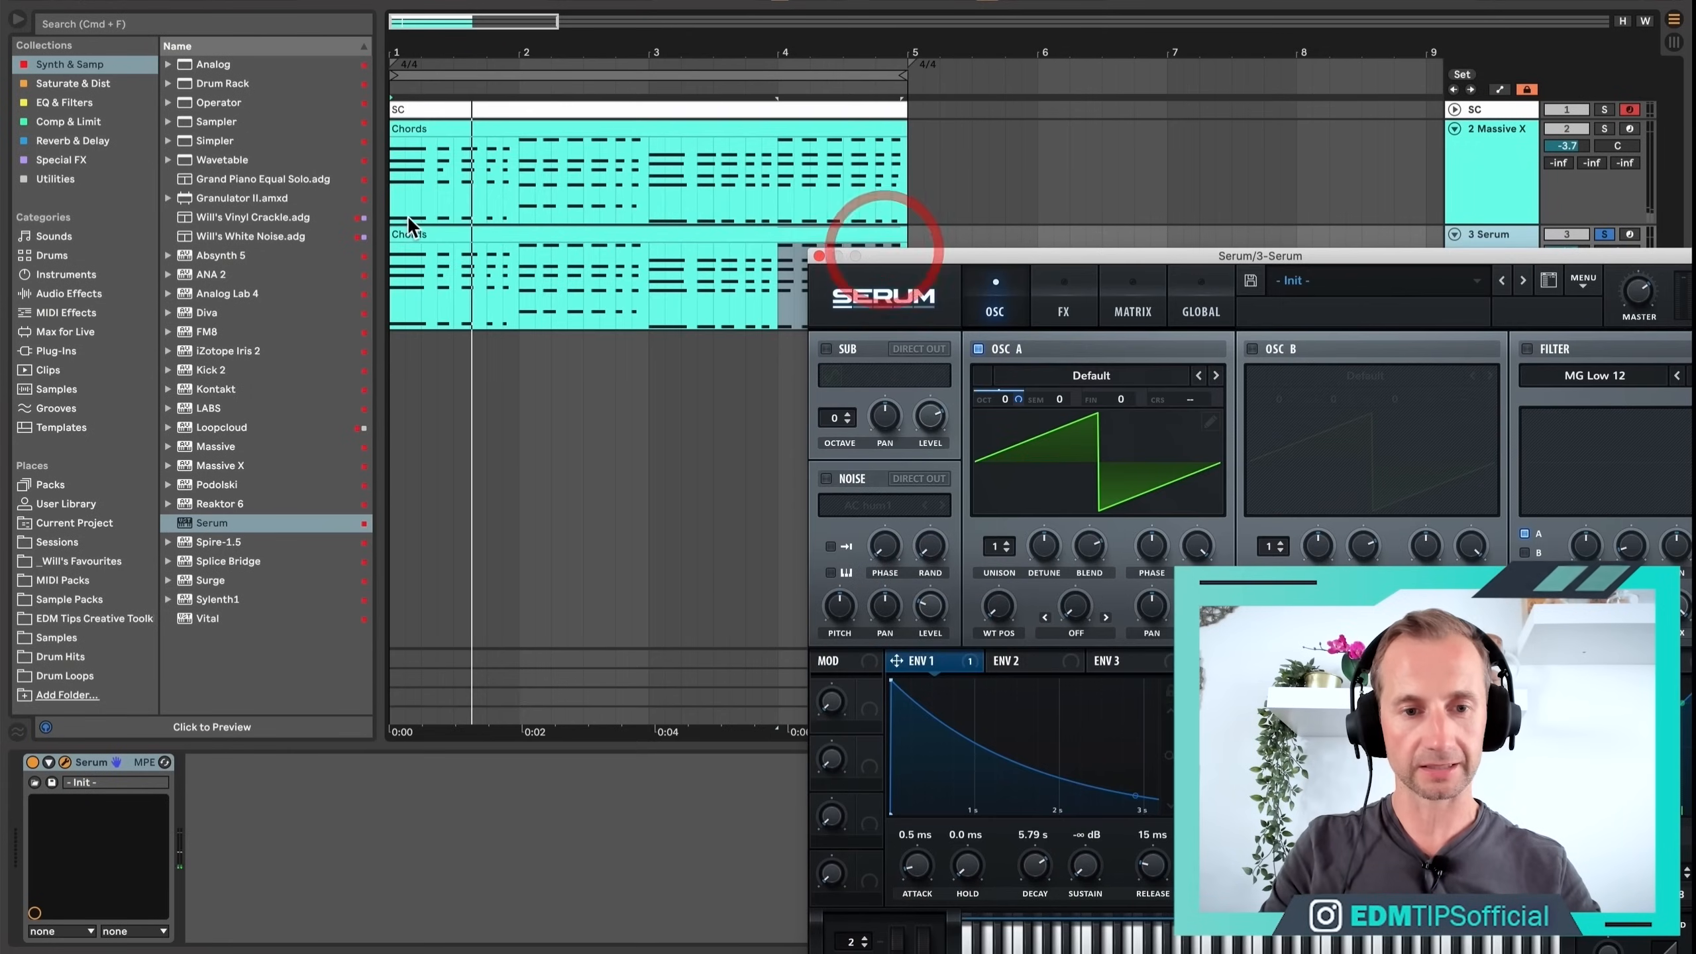
{"action": "double_click", "coordinate": [411, 231]}
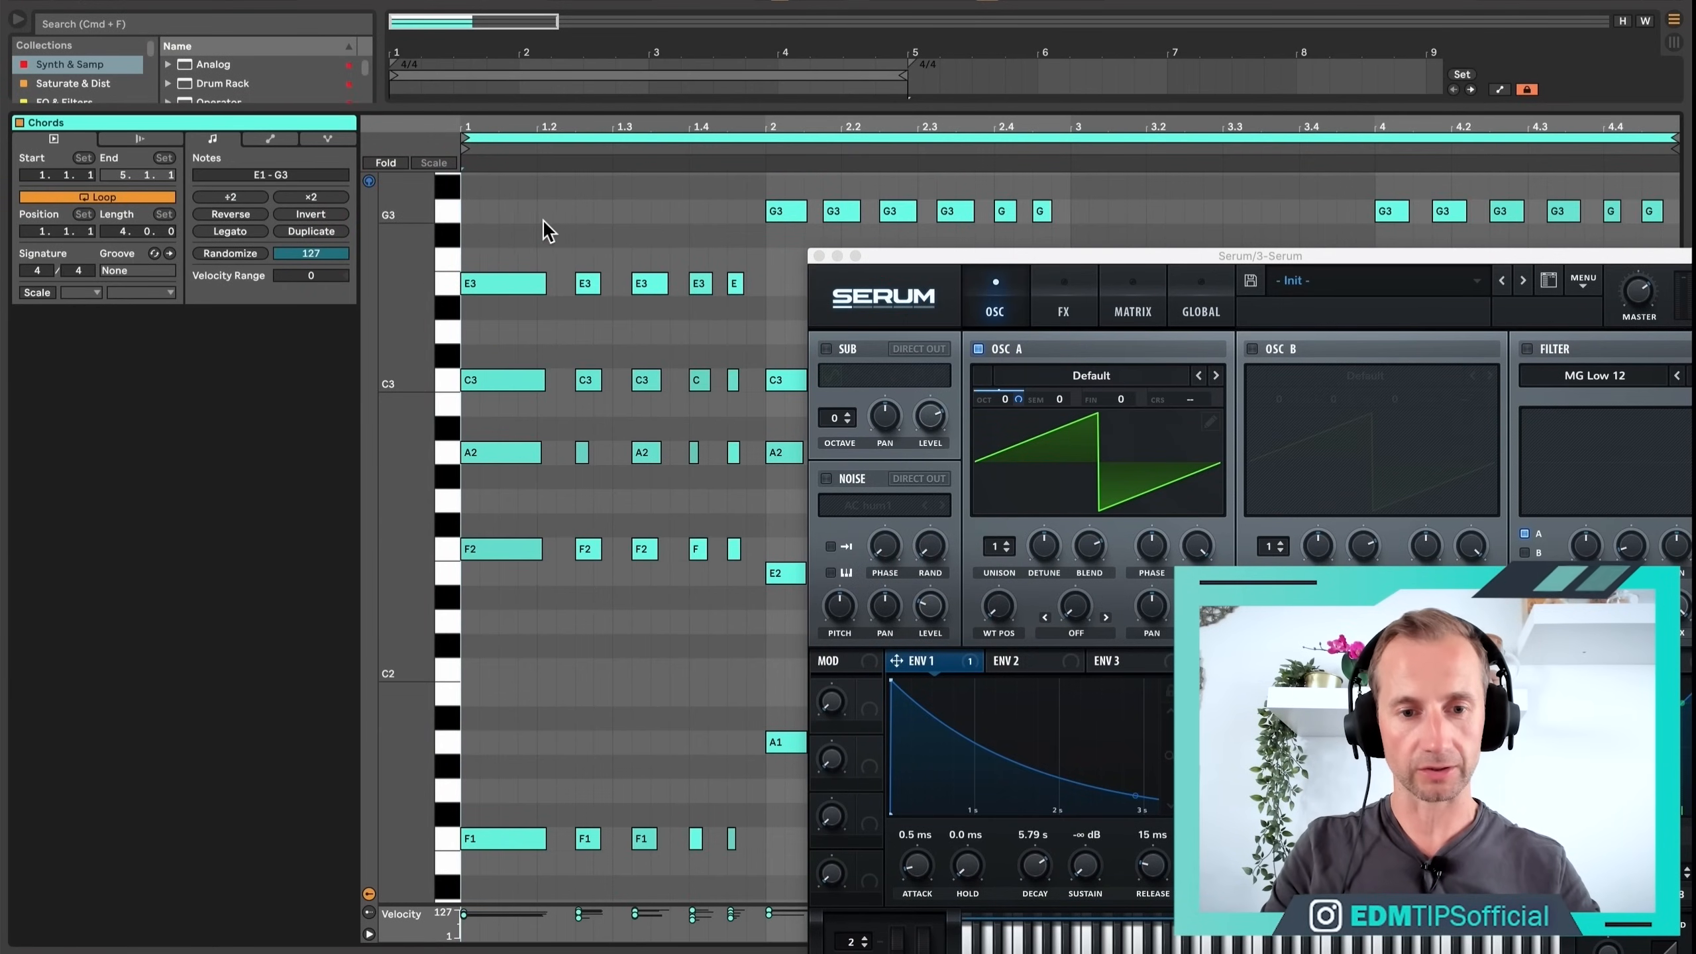
{"action": "left_click", "coordinate": [540, 289]}
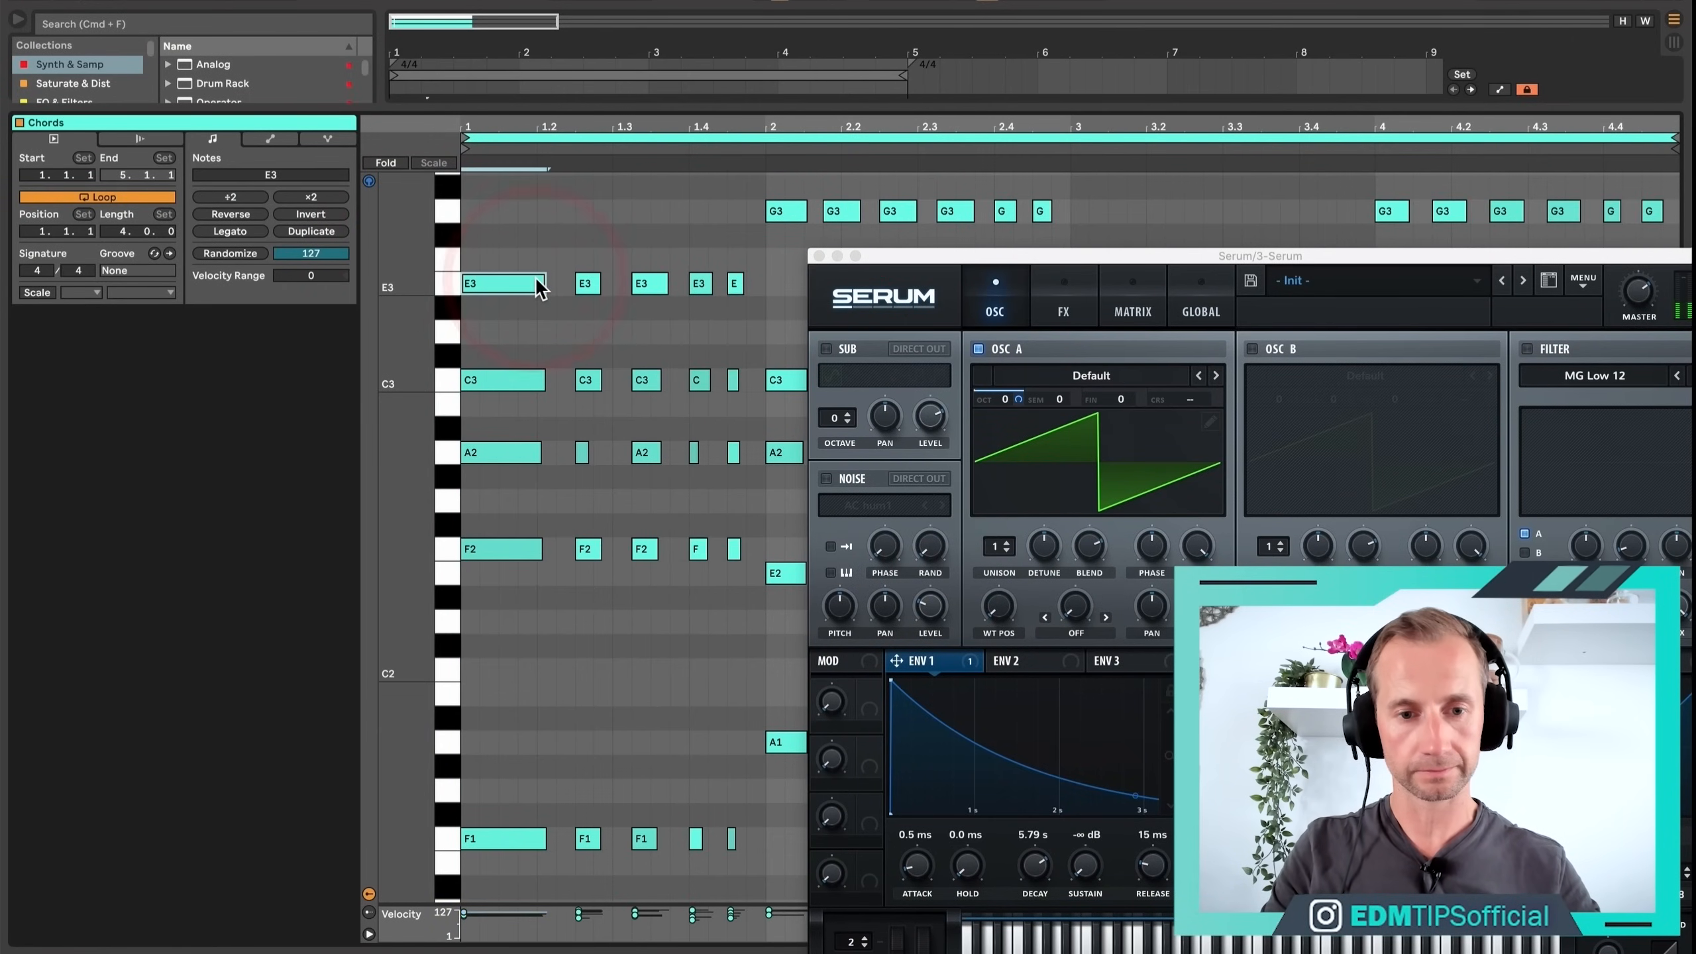
{"action": "left_click", "coordinate": [536, 281]}
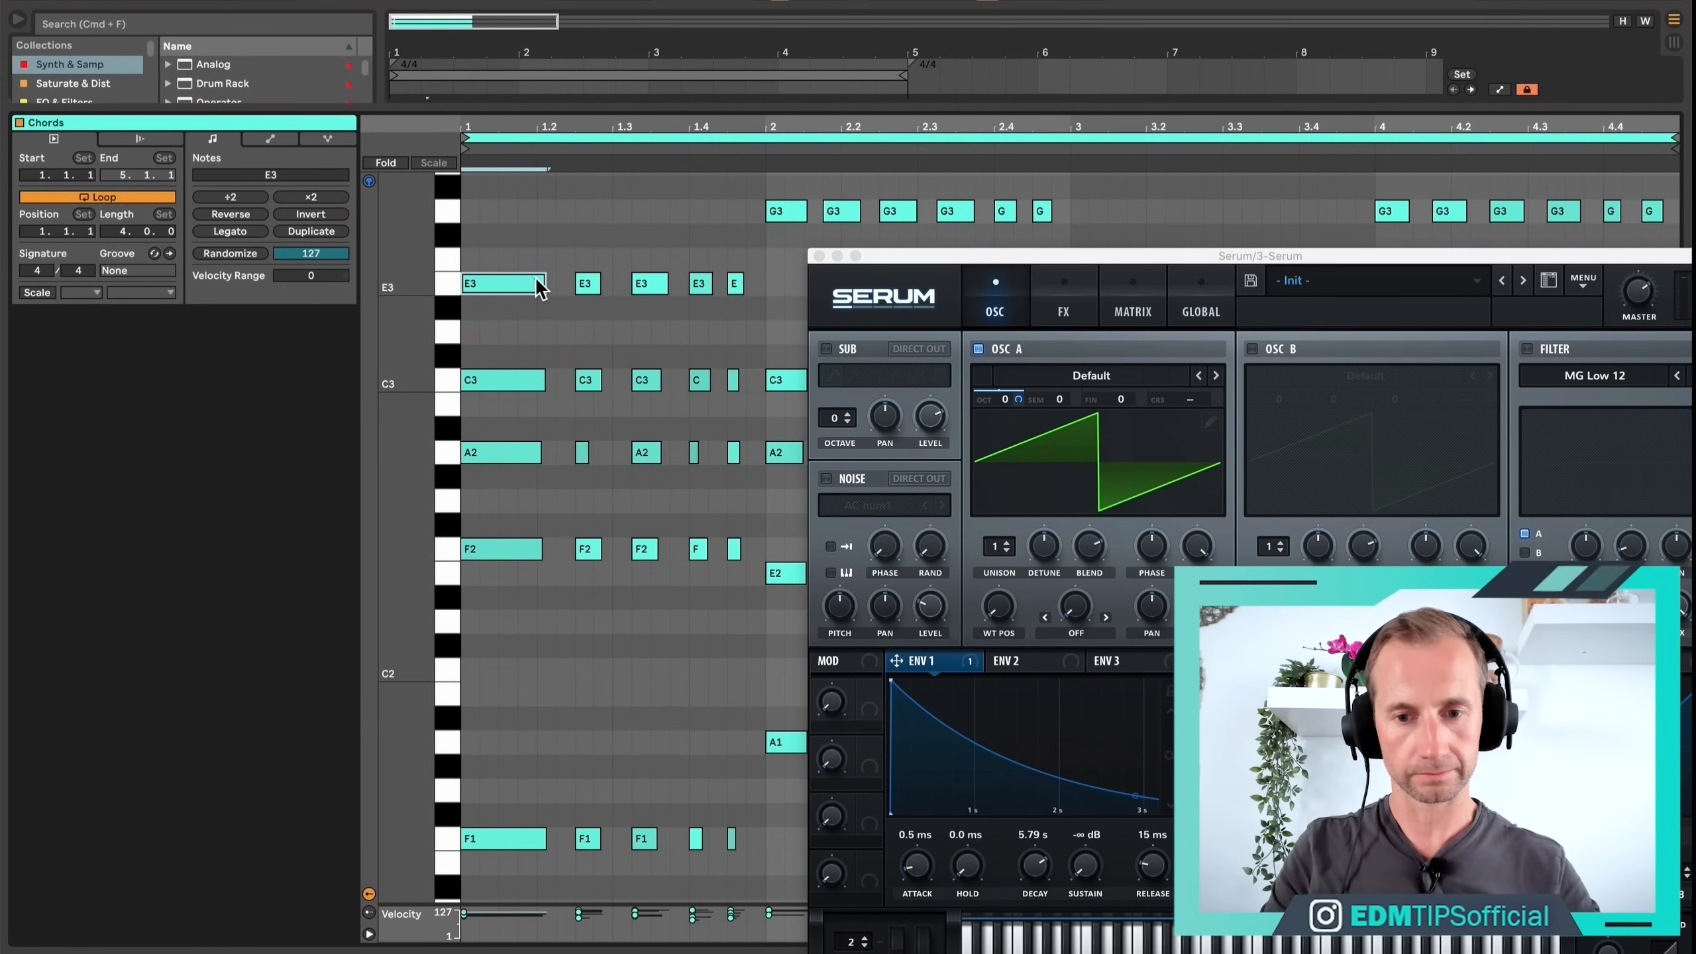
{"action": "left_click", "coordinate": [536, 281]}
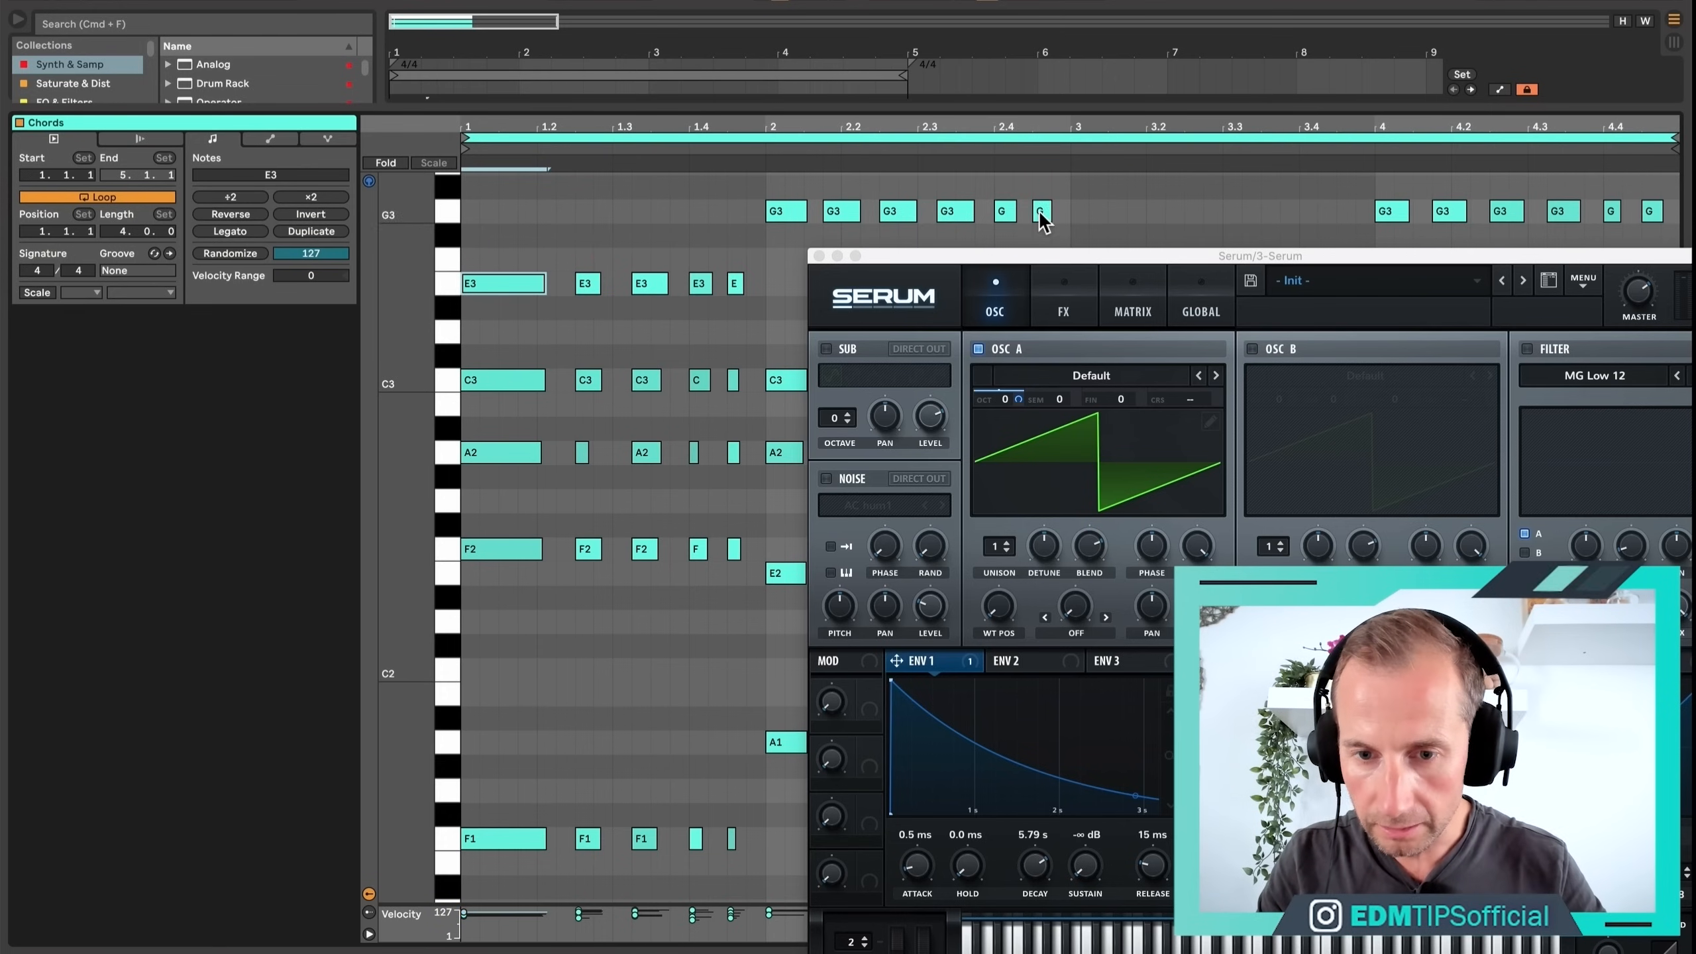
Shorten Serum's Env 1 decay to 779 ms, then close the plug-in window and return to the device view.
{"action": "left_click_drag", "start_coordinate": [1079, 253], "coordinate": [930, 146]}
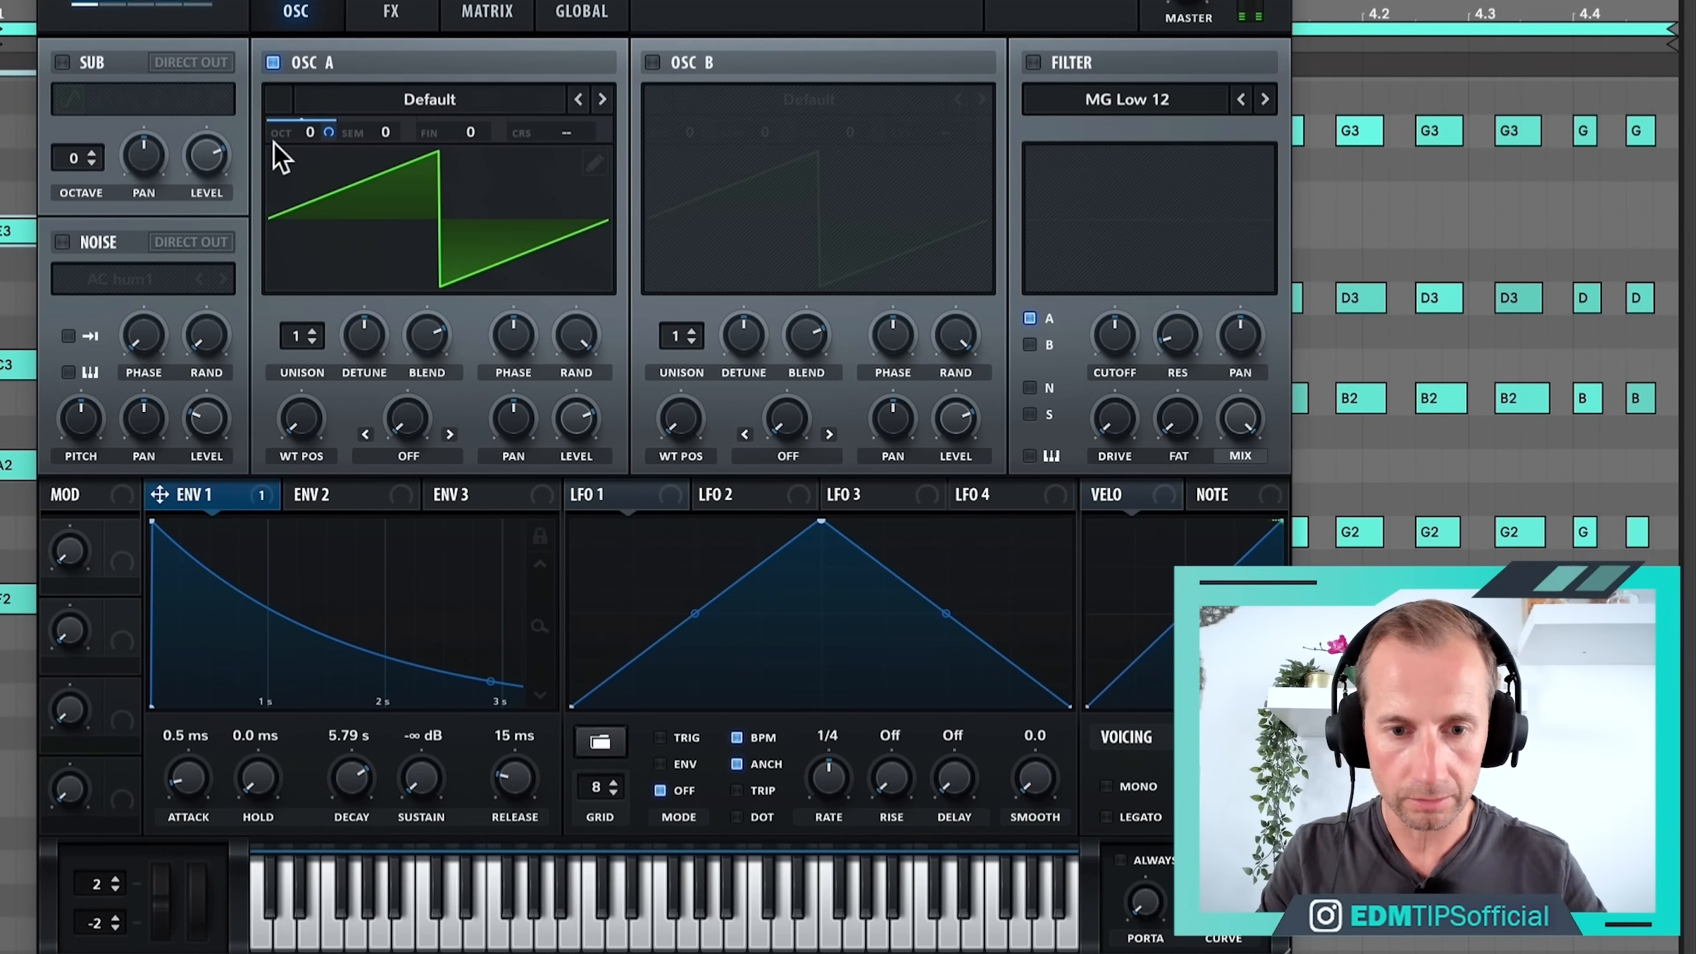
{"action": "left_click_drag", "start_coordinate": [358, 776], "coordinate": [357, 788]}
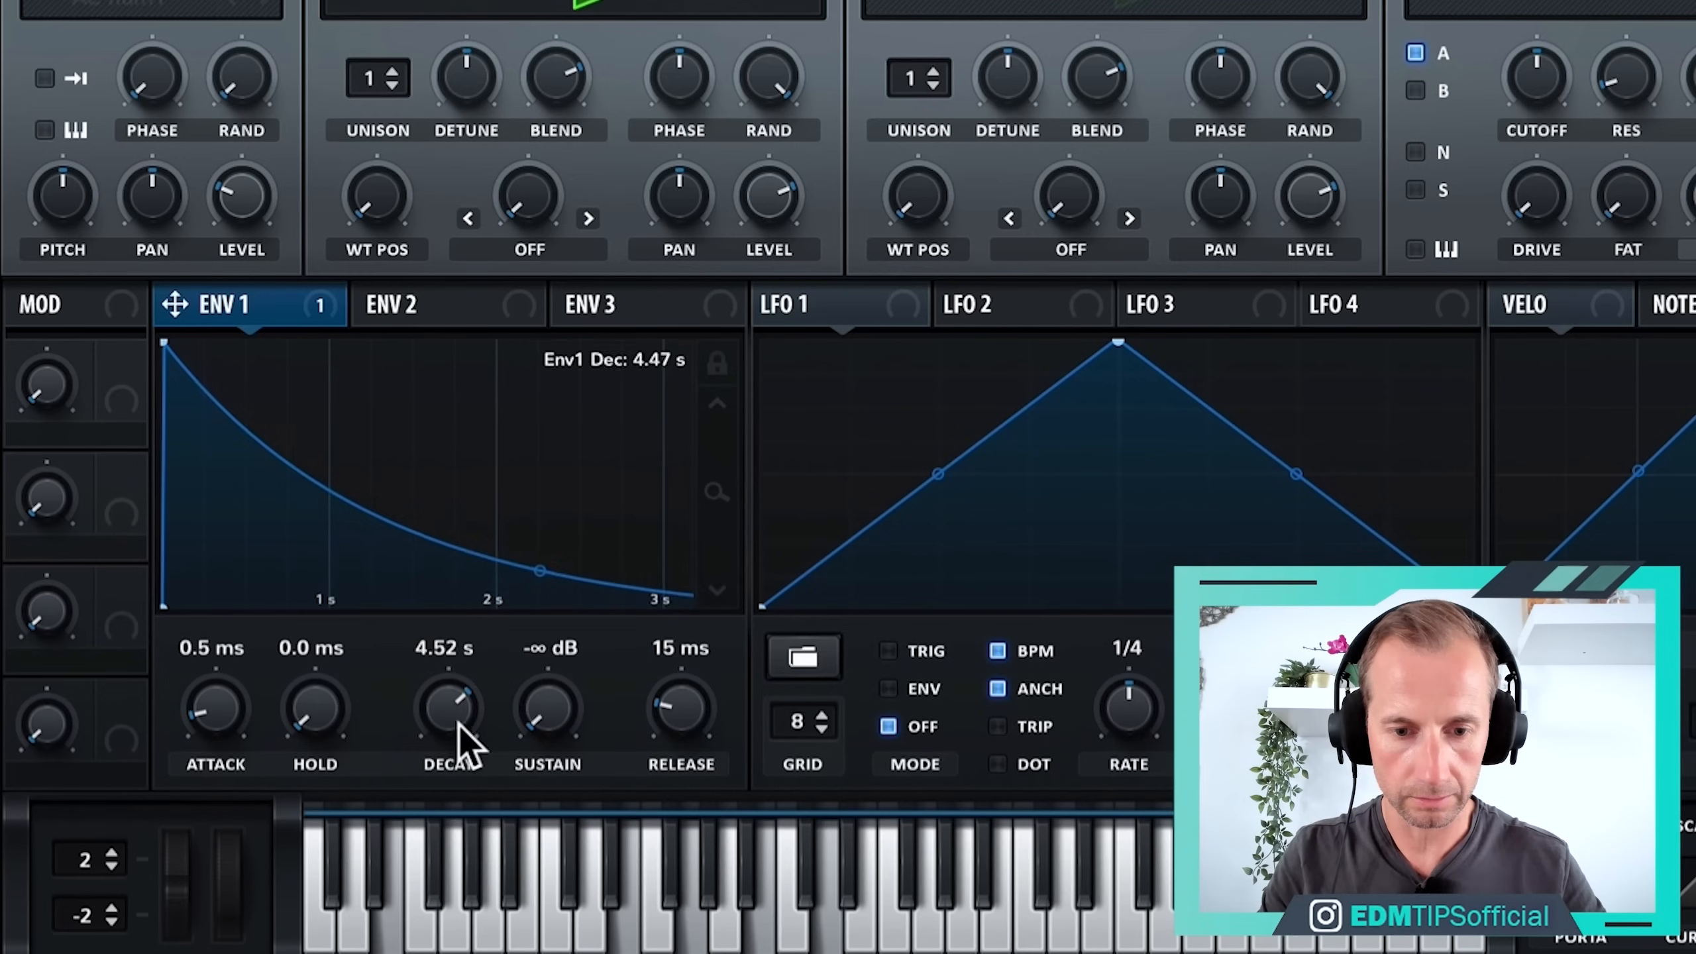
{"action": "left_click_drag", "start_coordinate": [458, 725], "coordinate": [464, 816]}
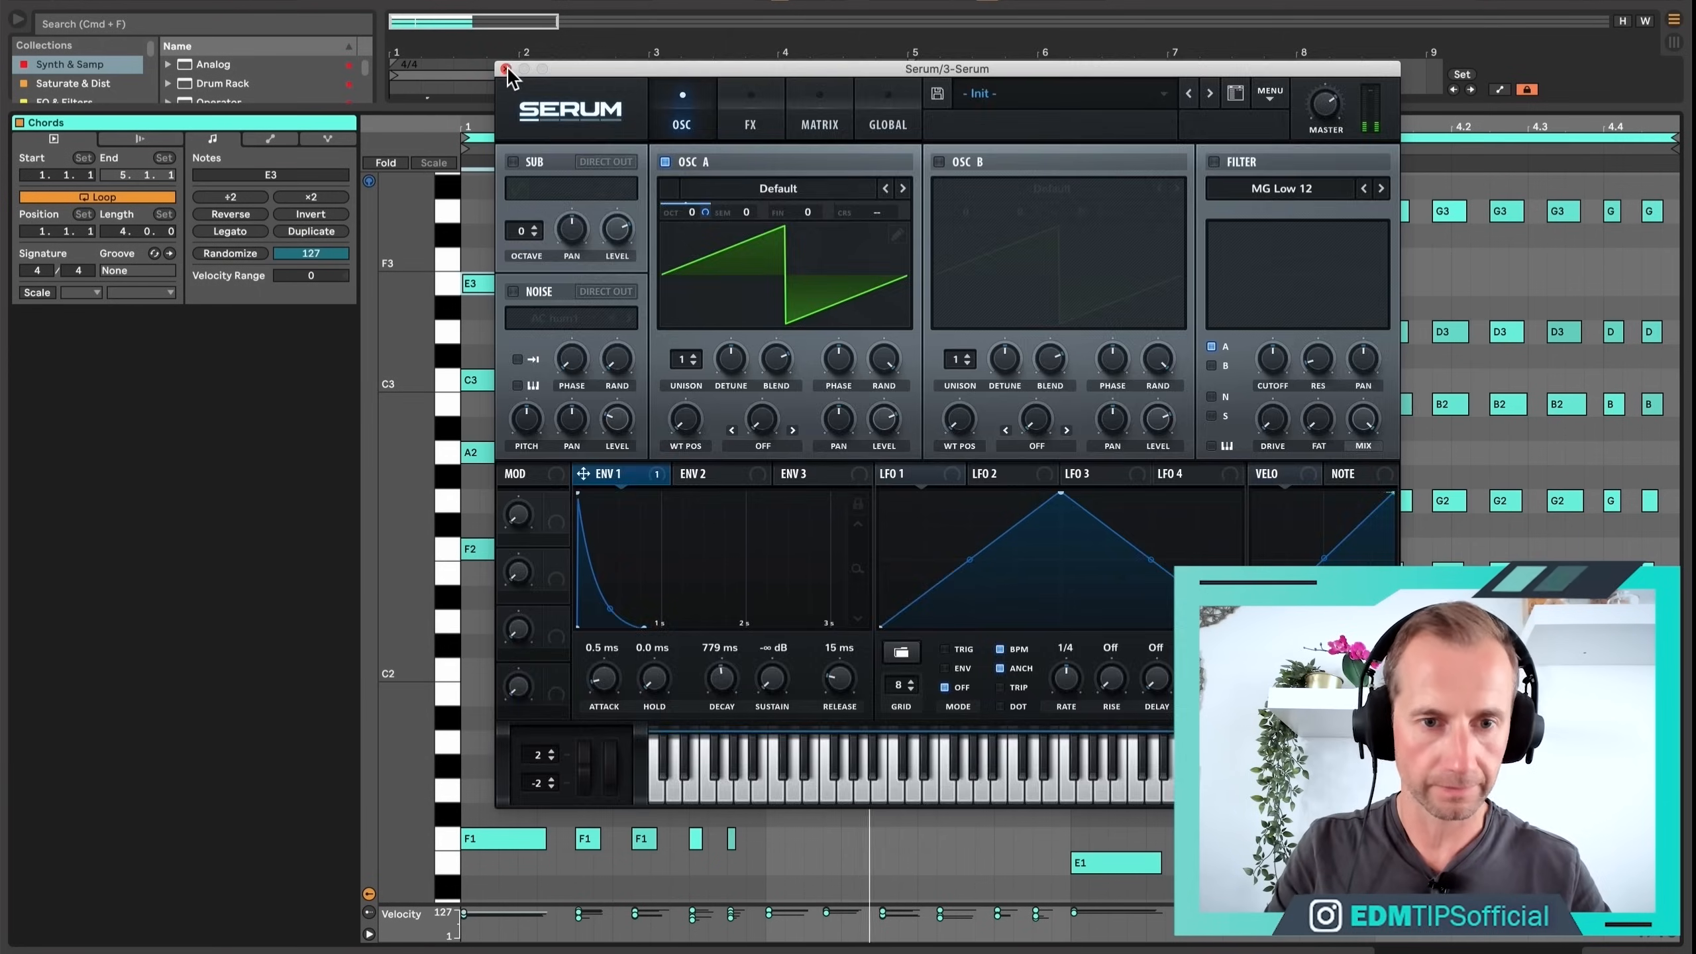
{"action": "left_click", "coordinate": [506, 67]}
{"action": "key", "text": "shift+Tab"}
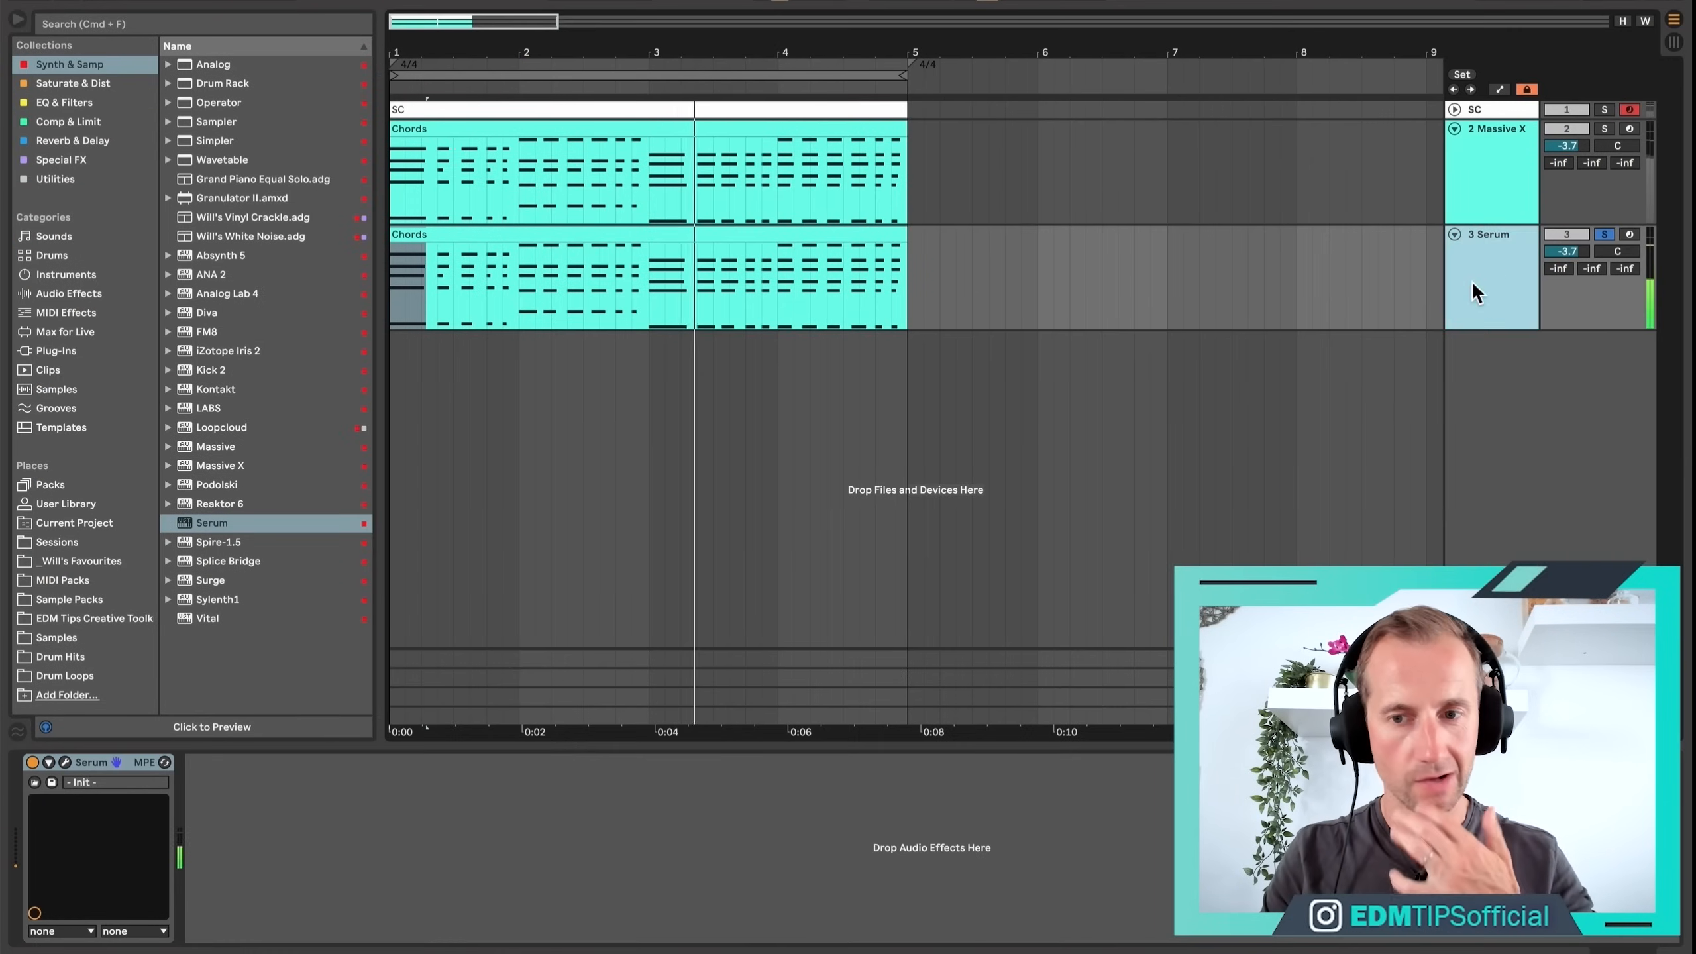
Add EQ Eight after Serum on its track and raise the low-cut band's frequency to 719 Hz.
{"action": "left_click", "coordinate": [1469, 274]}
{"action": "left_click", "coordinate": [107, 120]}
{"action": "left_click", "coordinate": [106, 104]}
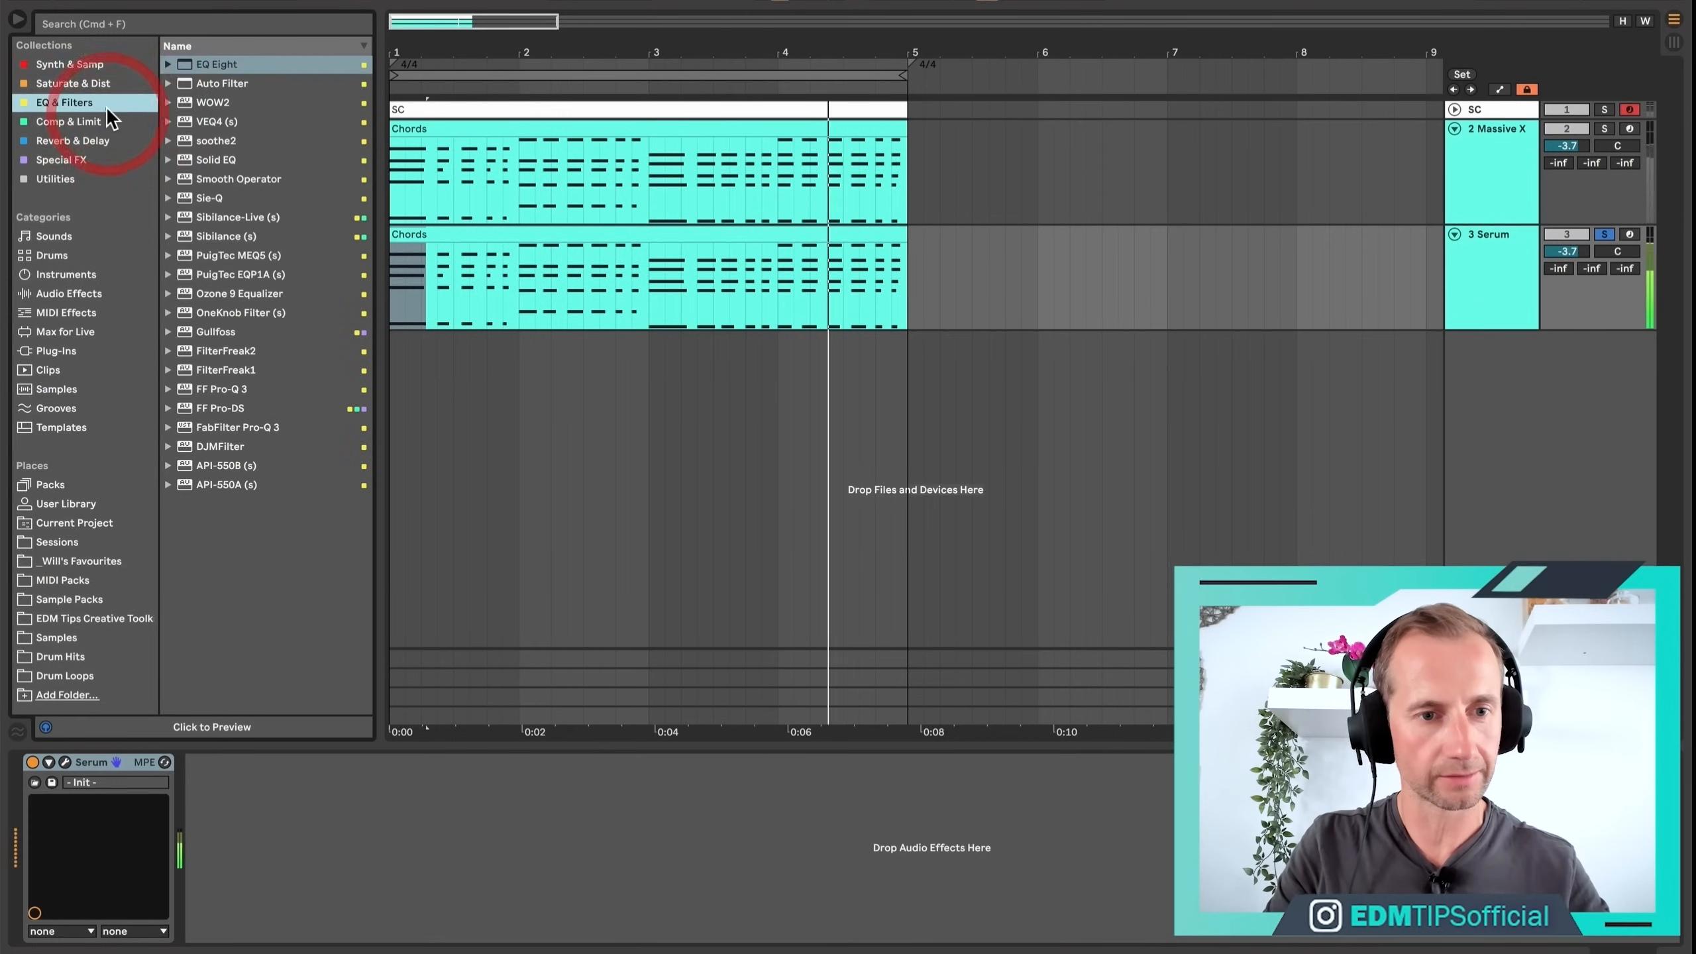
{"action": "left_click_drag", "start_coordinate": [215, 65], "coordinate": [327, 795]}
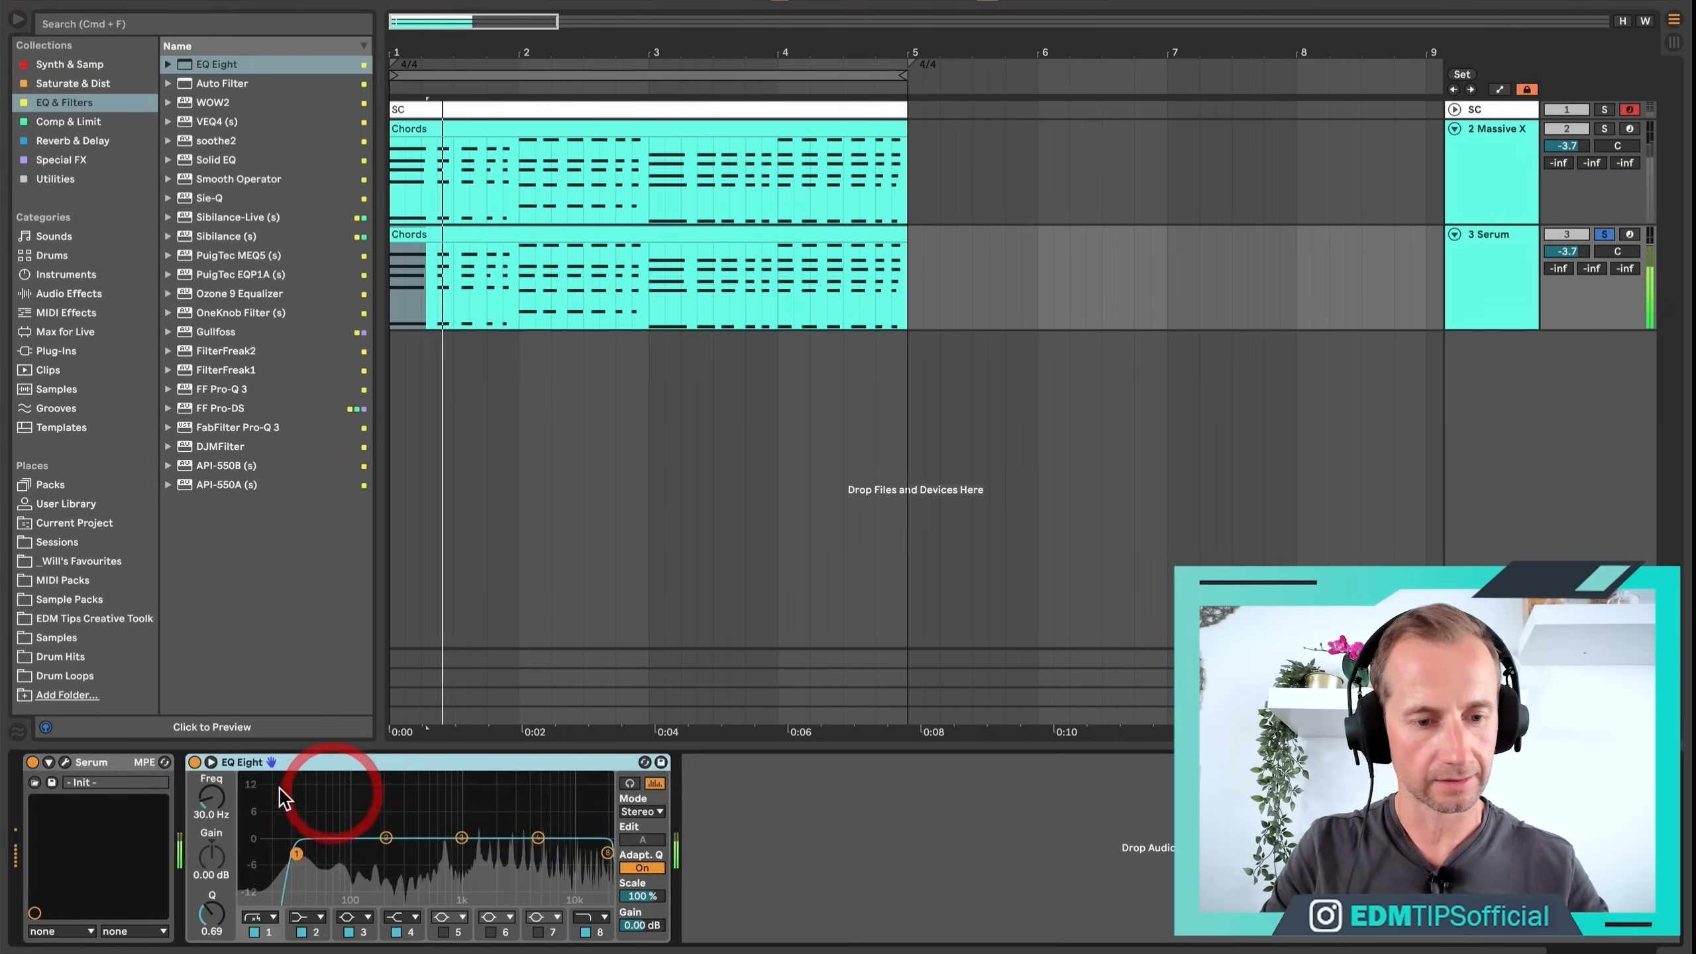
{"action": "left_click_drag", "start_coordinate": [142, 627], "coordinate": [142, 696]}
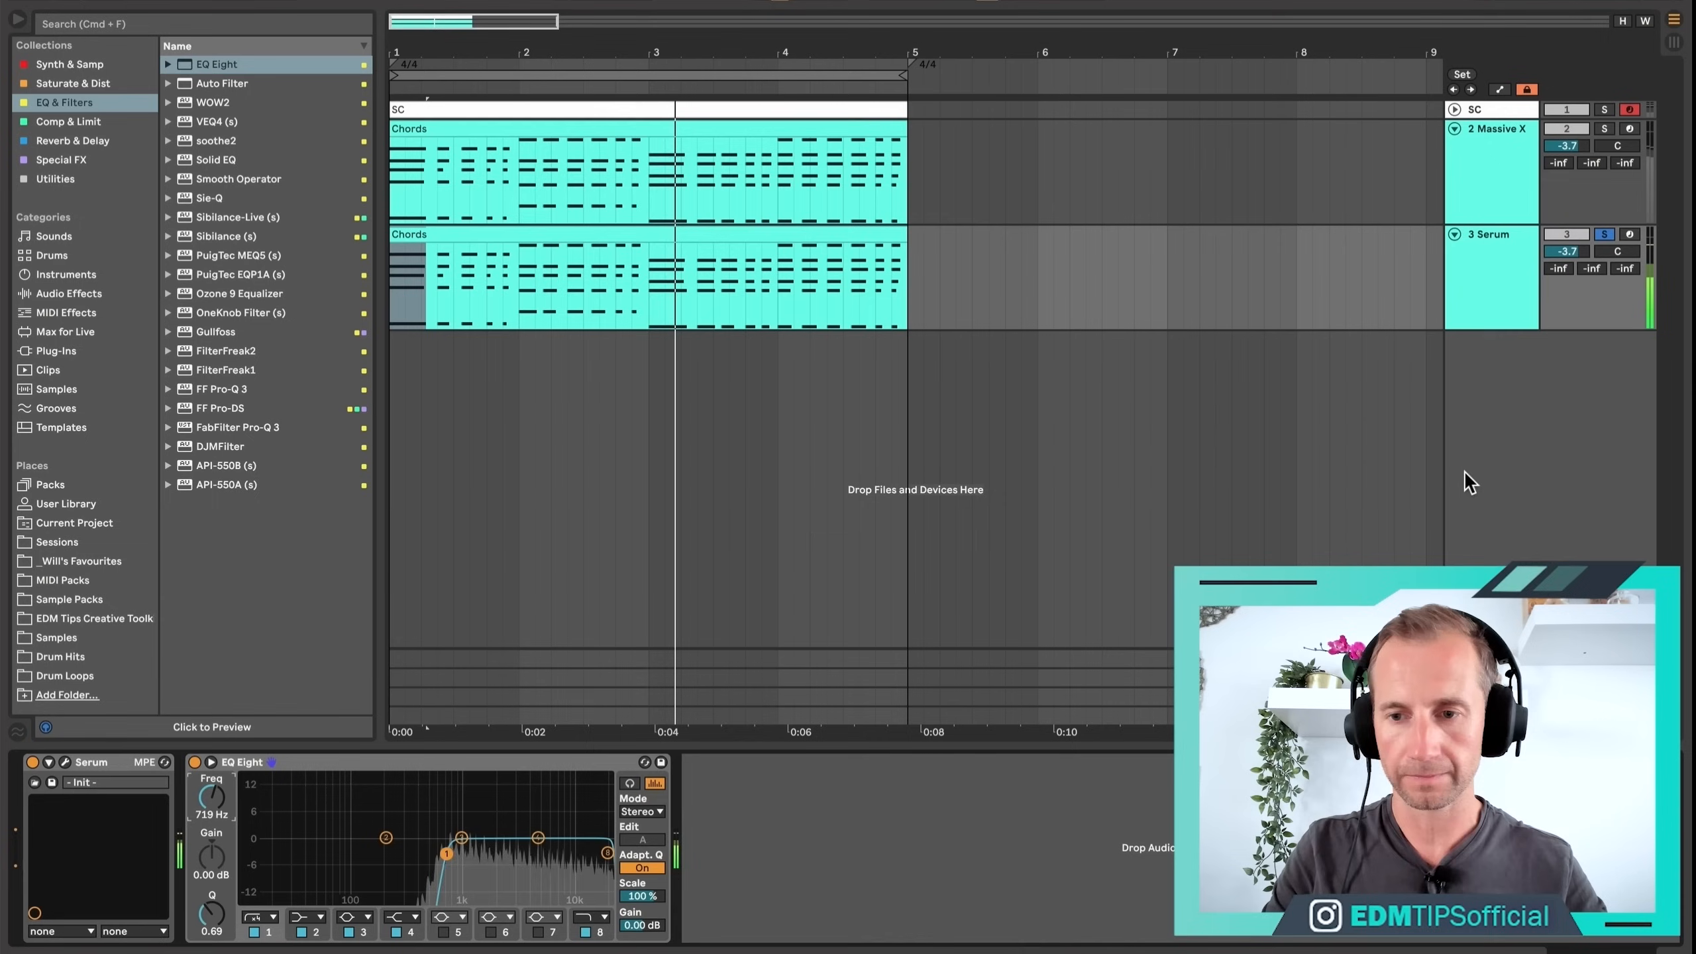
Unsolo the Serum track, lower its volume to -21.4 dB and play it with the Massive X layer.
{"action": "key", "text": "space"}
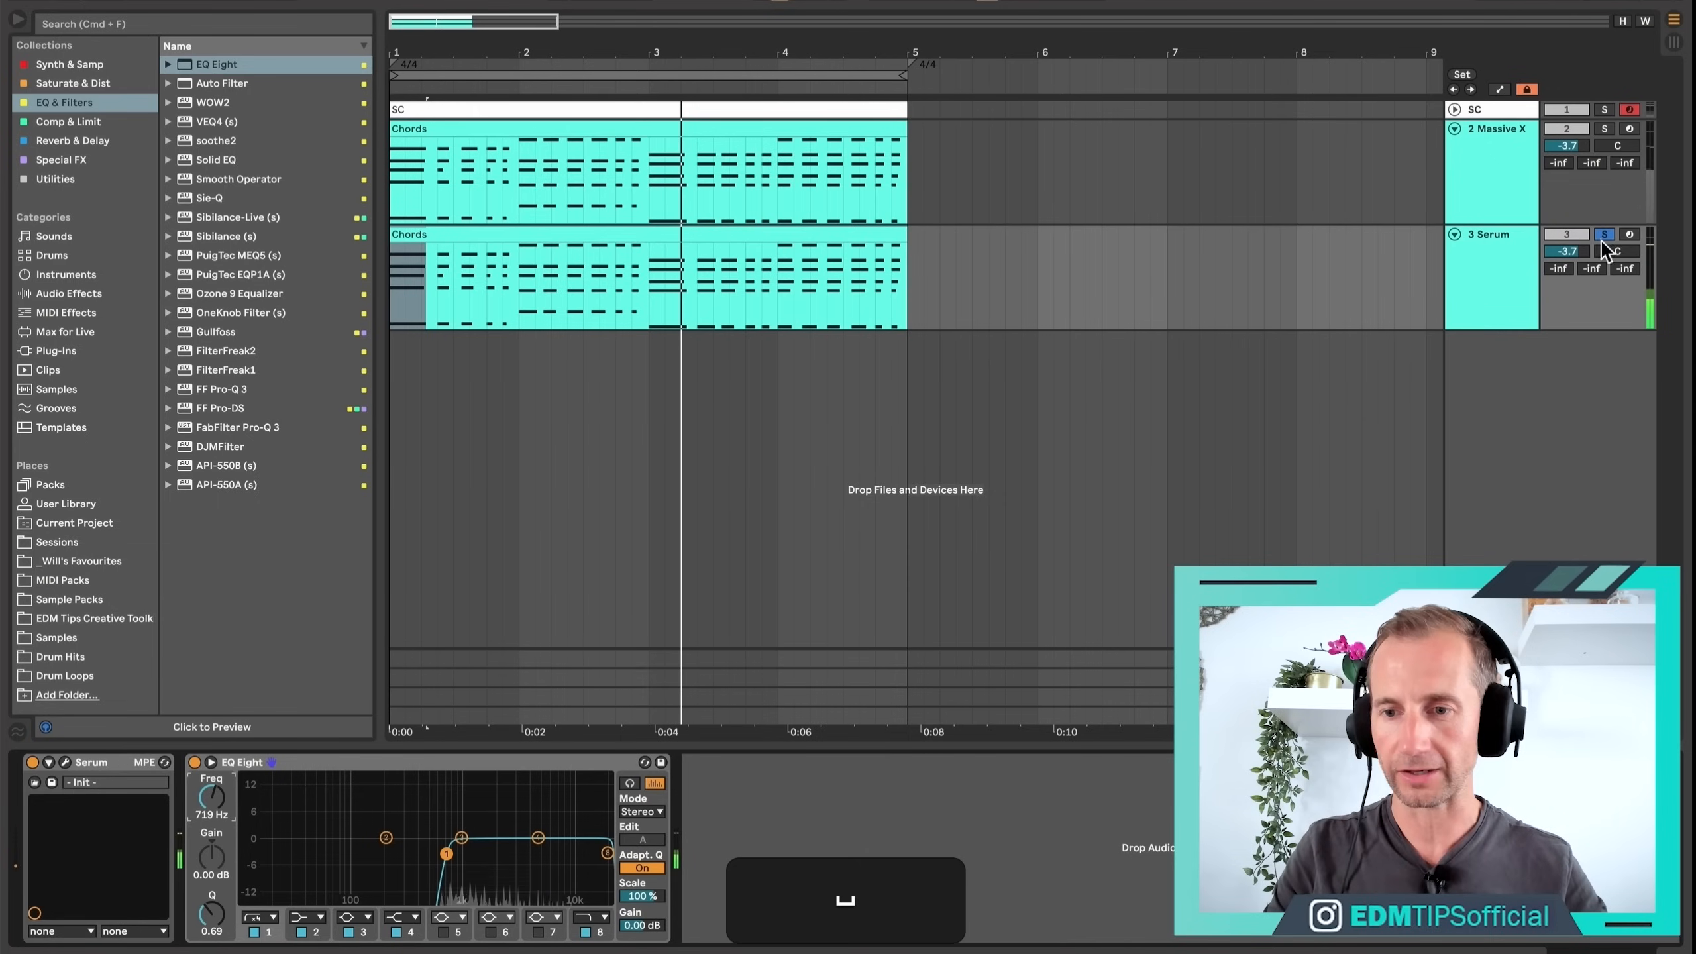
{"action": "left_click", "coordinate": [1606, 236]}
{"action": "mouse_move", "coordinate": [1568, 252]}
{"action": "left_mouse_down"}
{"action": "mouse_move", "coordinate": [1567, 314]}
{"action": "mouse_move", "coordinate": [1586, 254]}
{"action": "left_mouse_up"}
{"action": "key", "text": "space"}
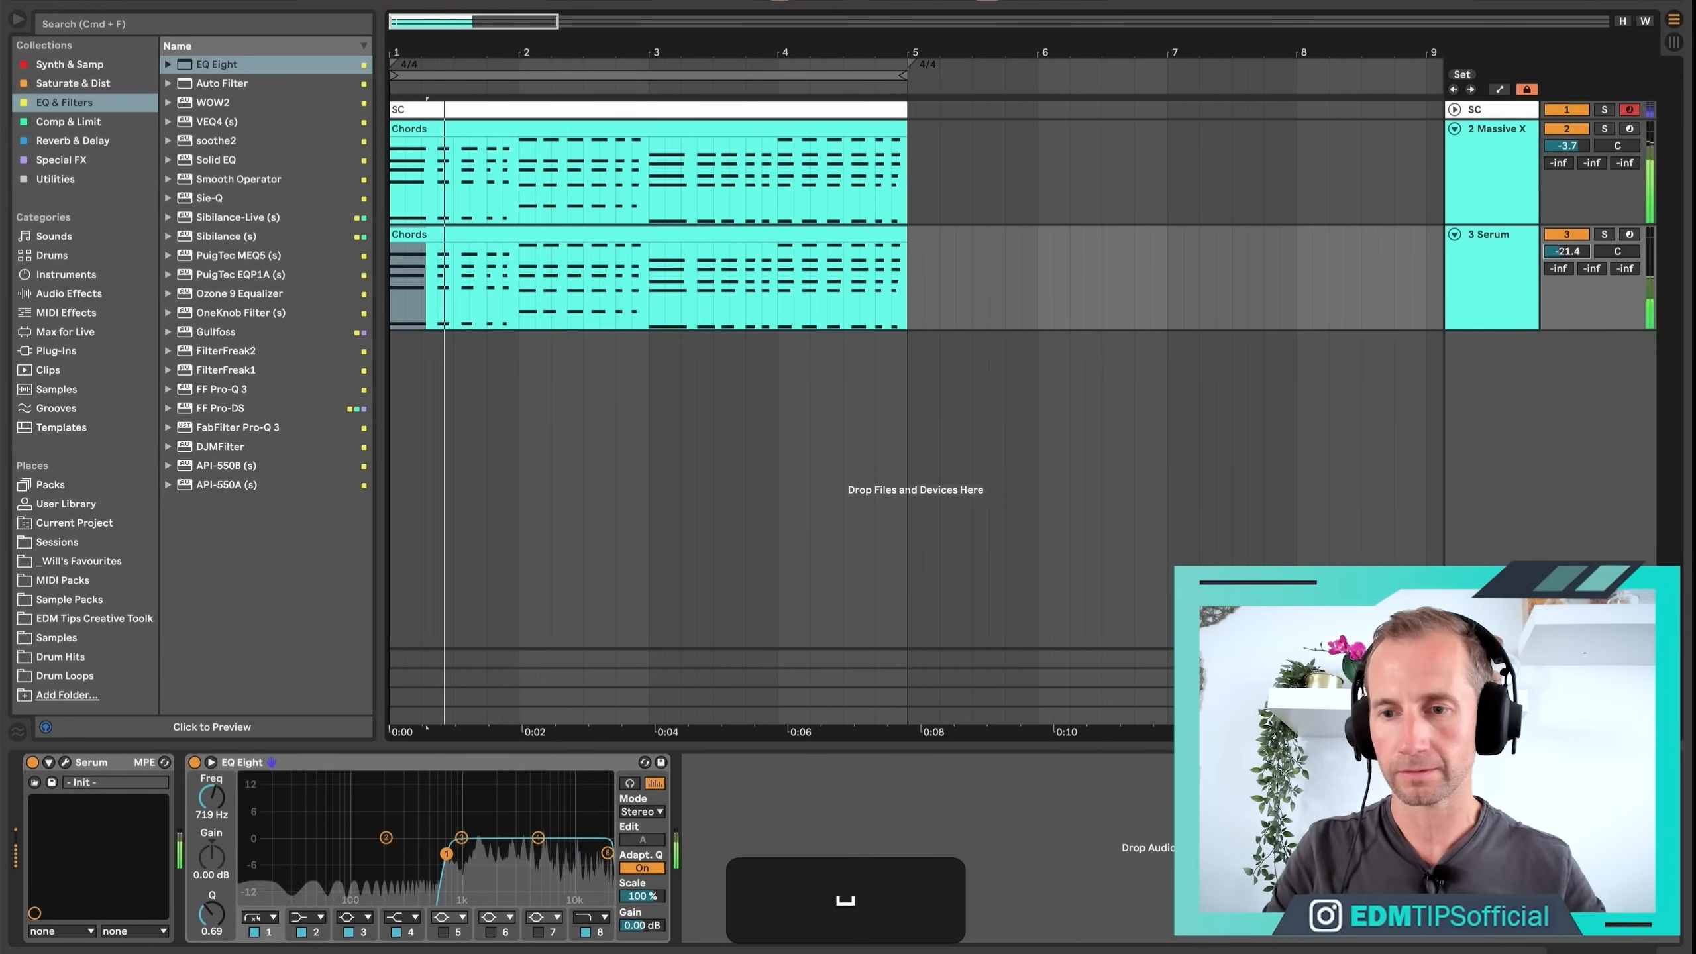
Compare the chords with the Serum track deactivated and reactivated, and stop playback.
{"action": "left_click", "coordinate": [1566, 235]}
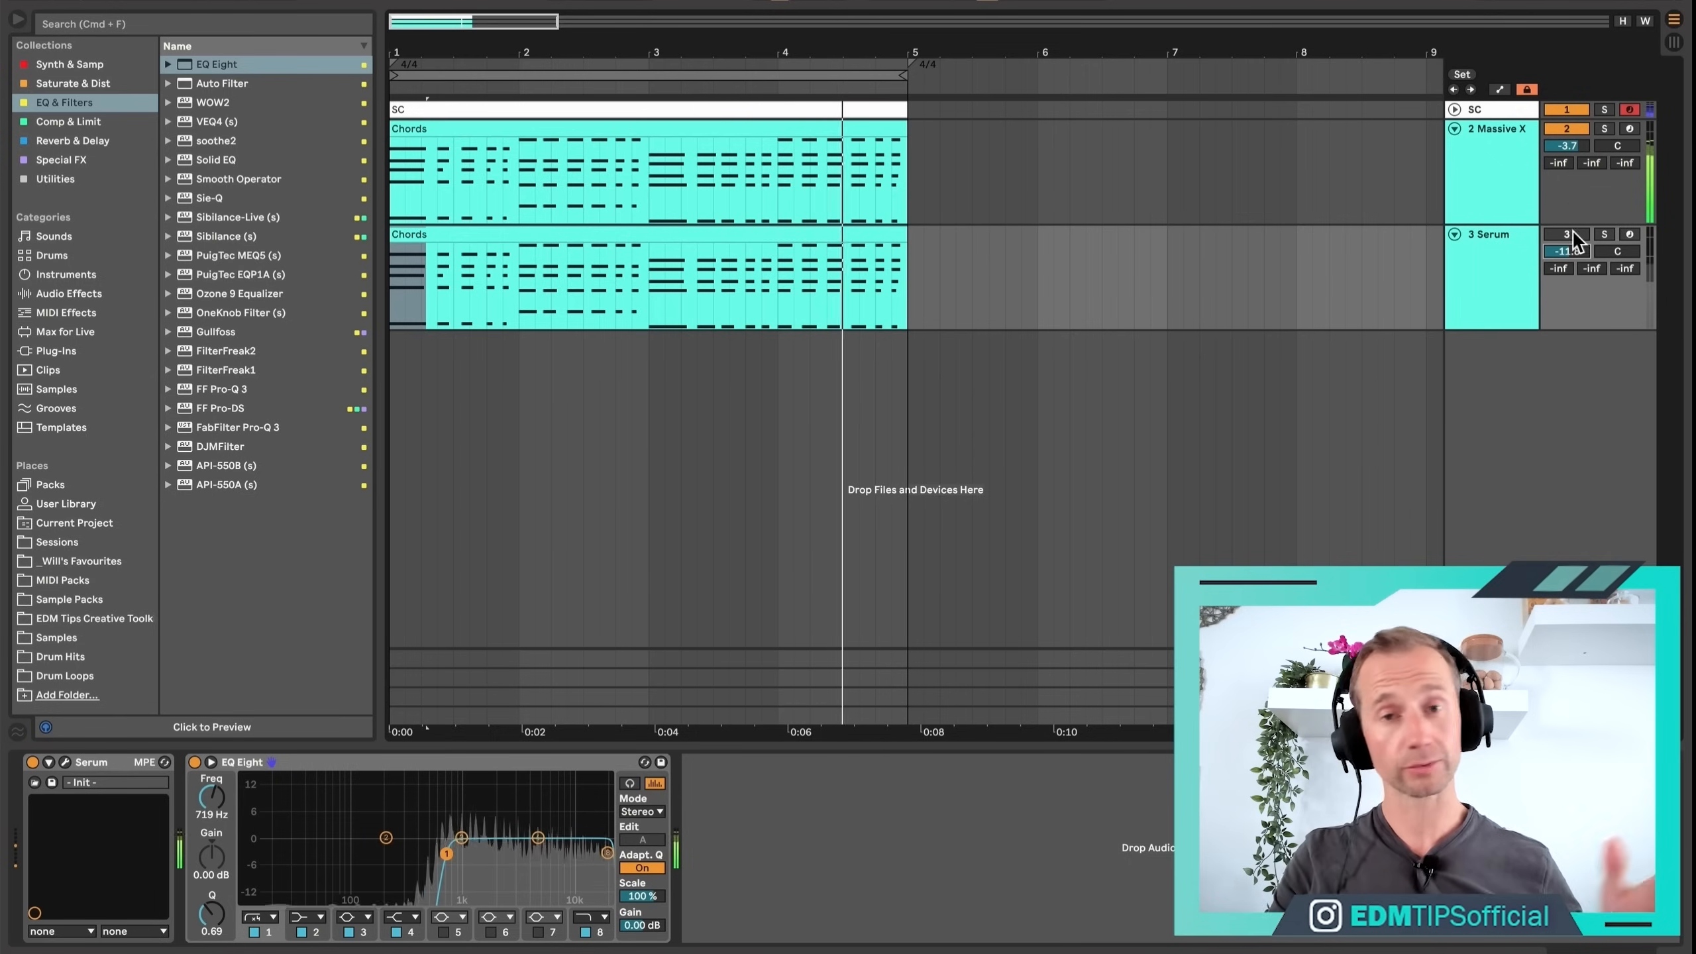
{"action": "left_click", "coordinate": [1567, 239]}
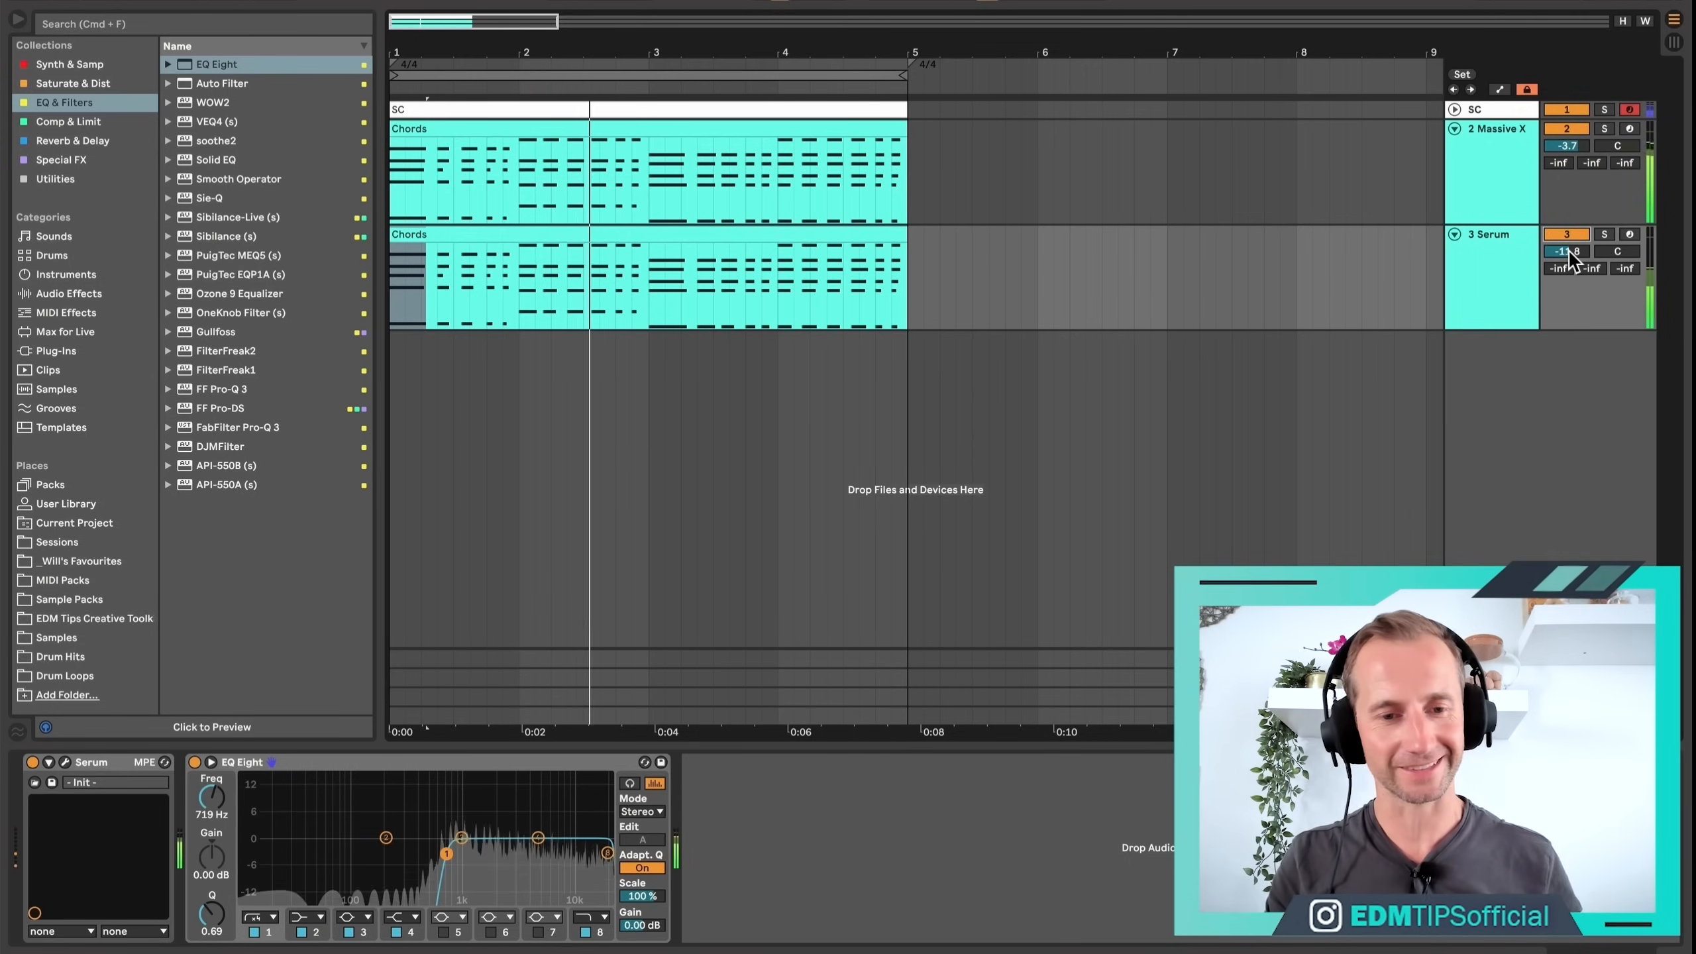
{"action": "key", "text": "space"}
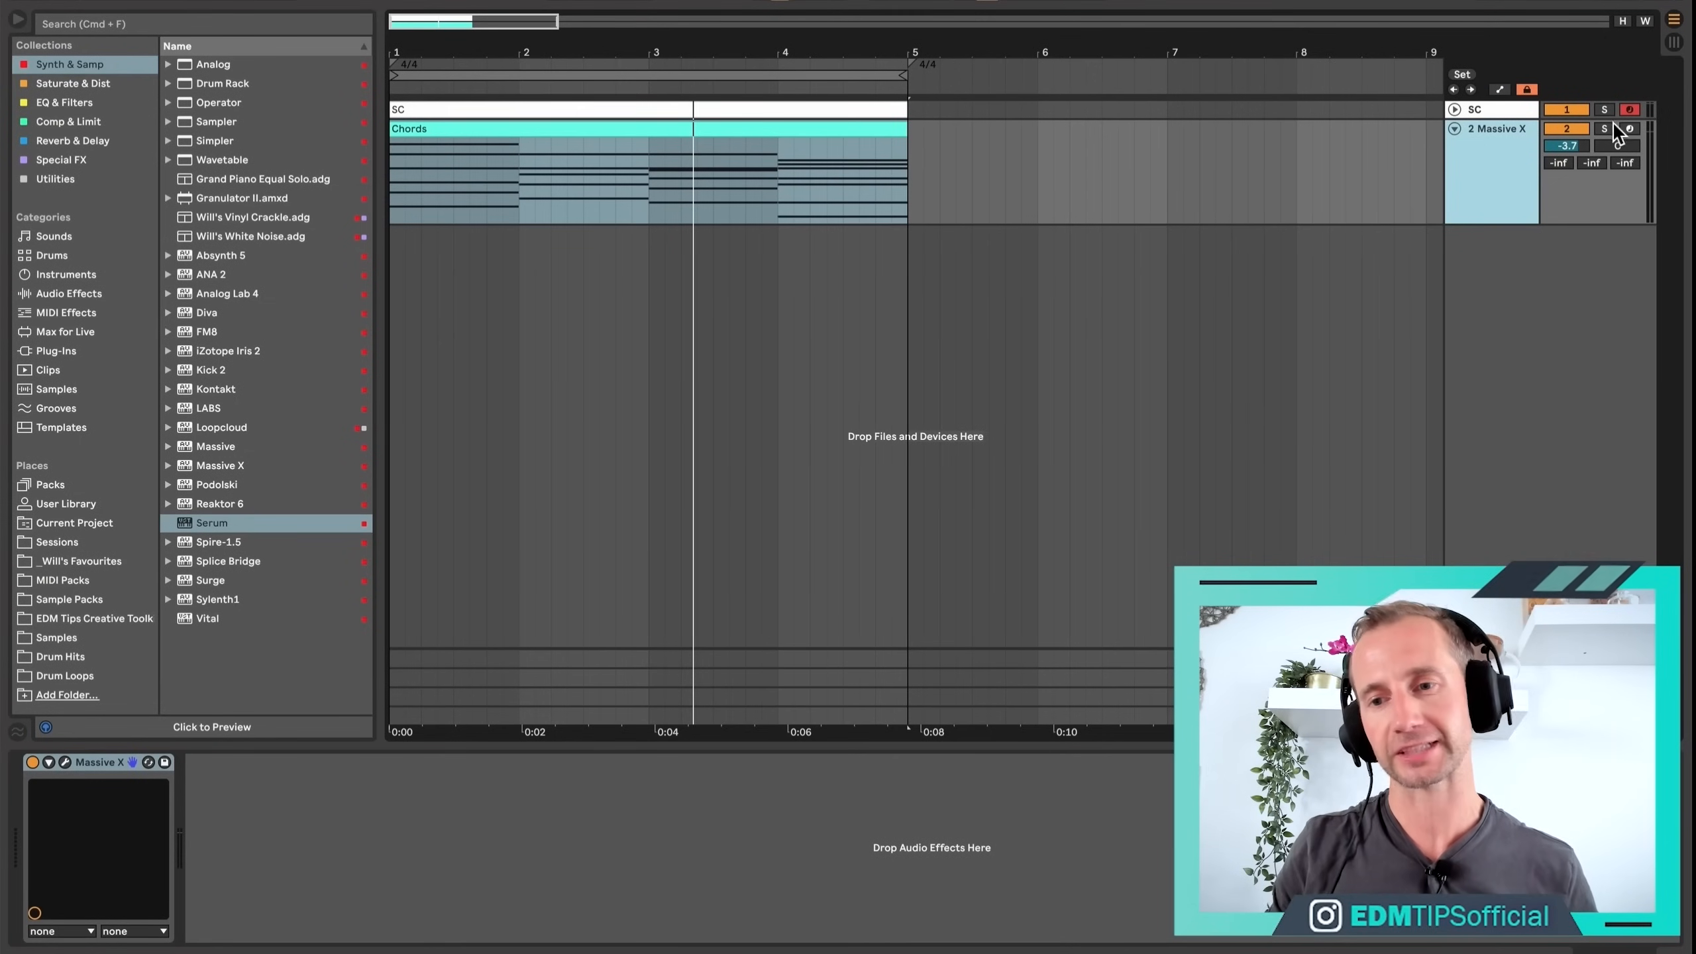
Solo the Massive X track, listen to its sustained chords and stop playback.
{"action": "left_click", "coordinate": [1608, 126]}
{"action": "key", "text": "space"}
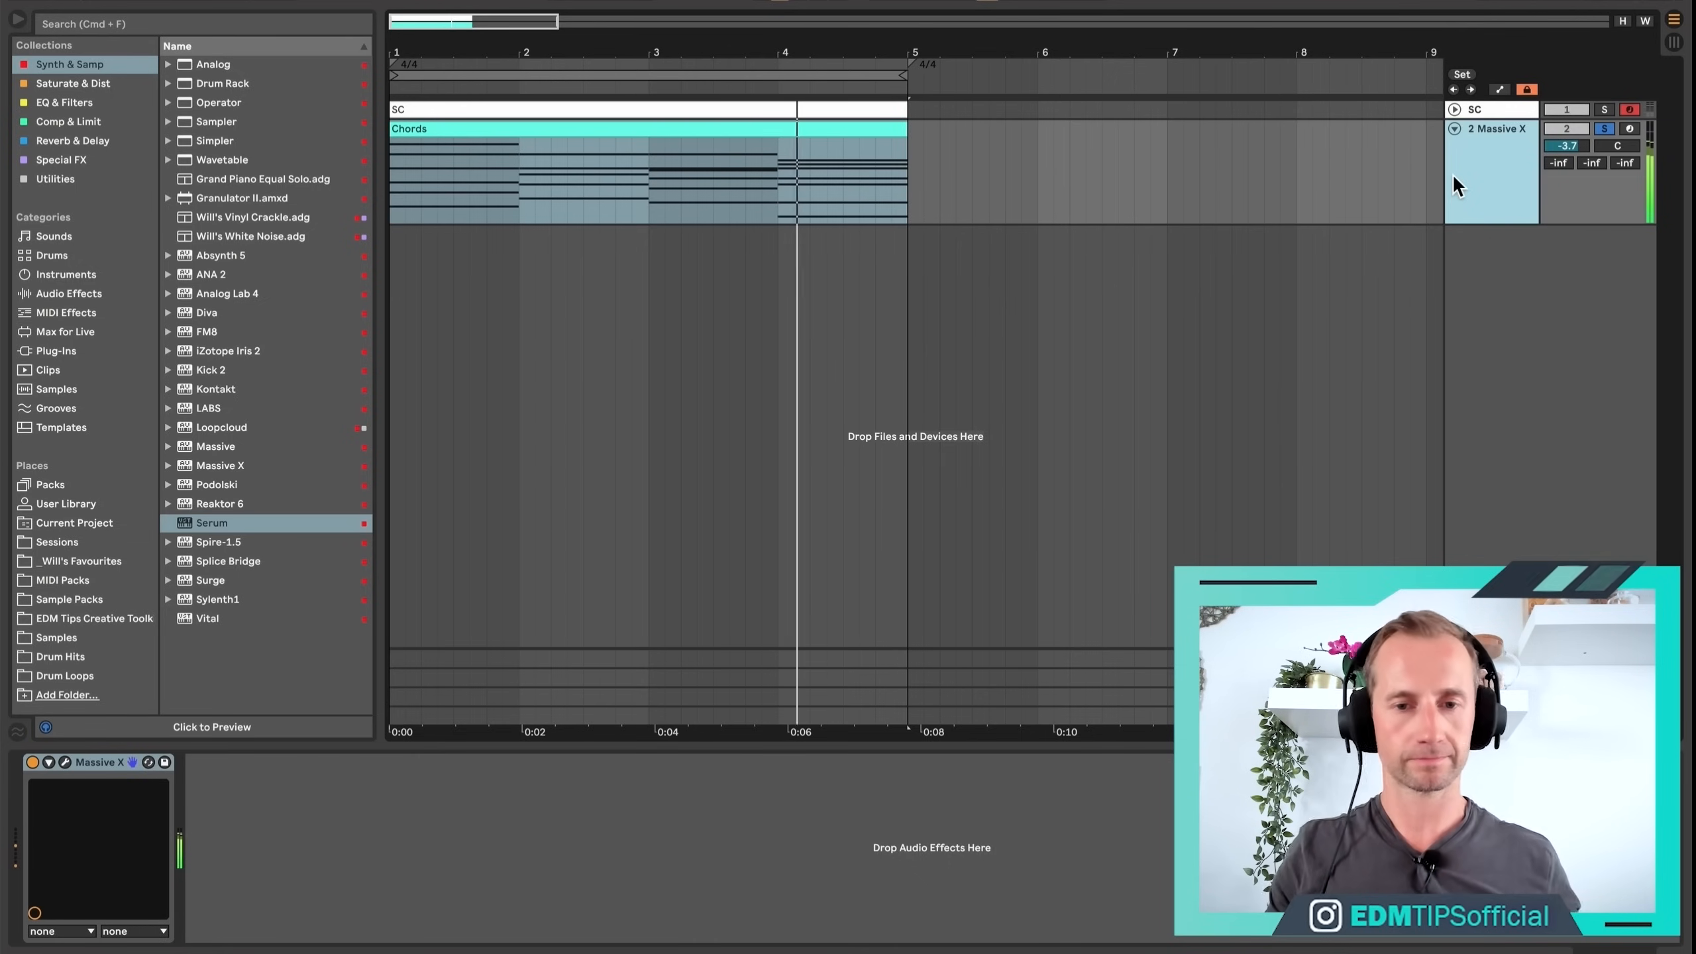
{"action": "key", "text": "space"}
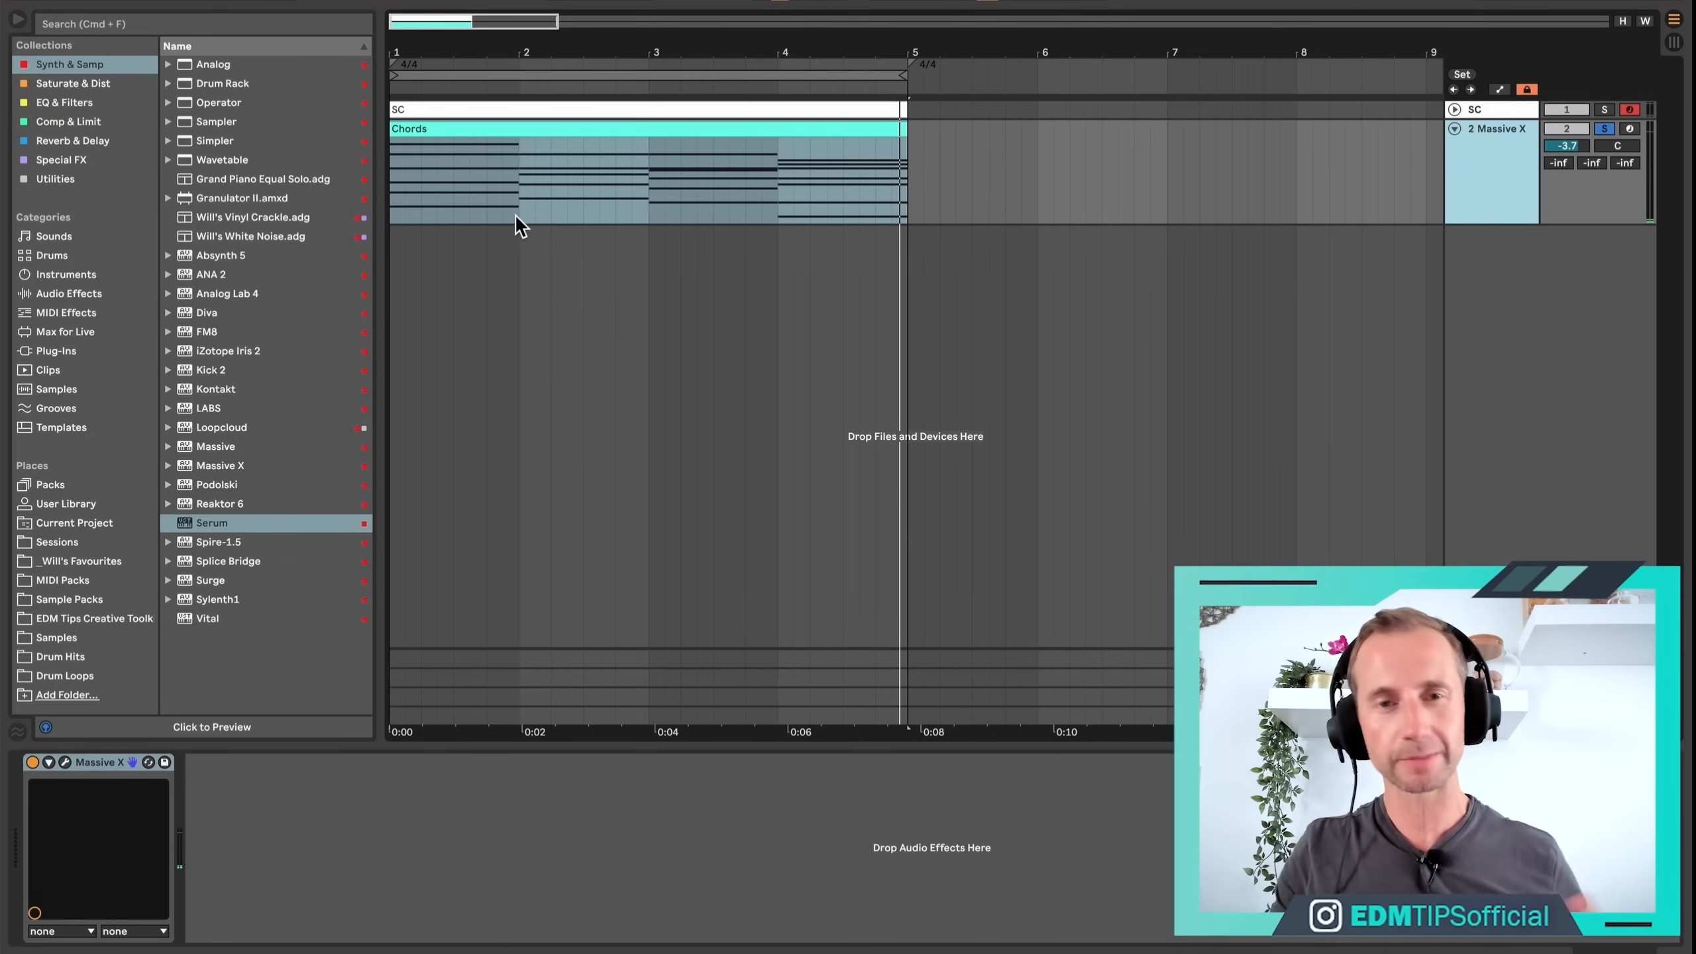
Open the Massive X window, examine its amp envelope while playing the chords, and close the window.
{"action": "left_click", "coordinate": [65, 763]}
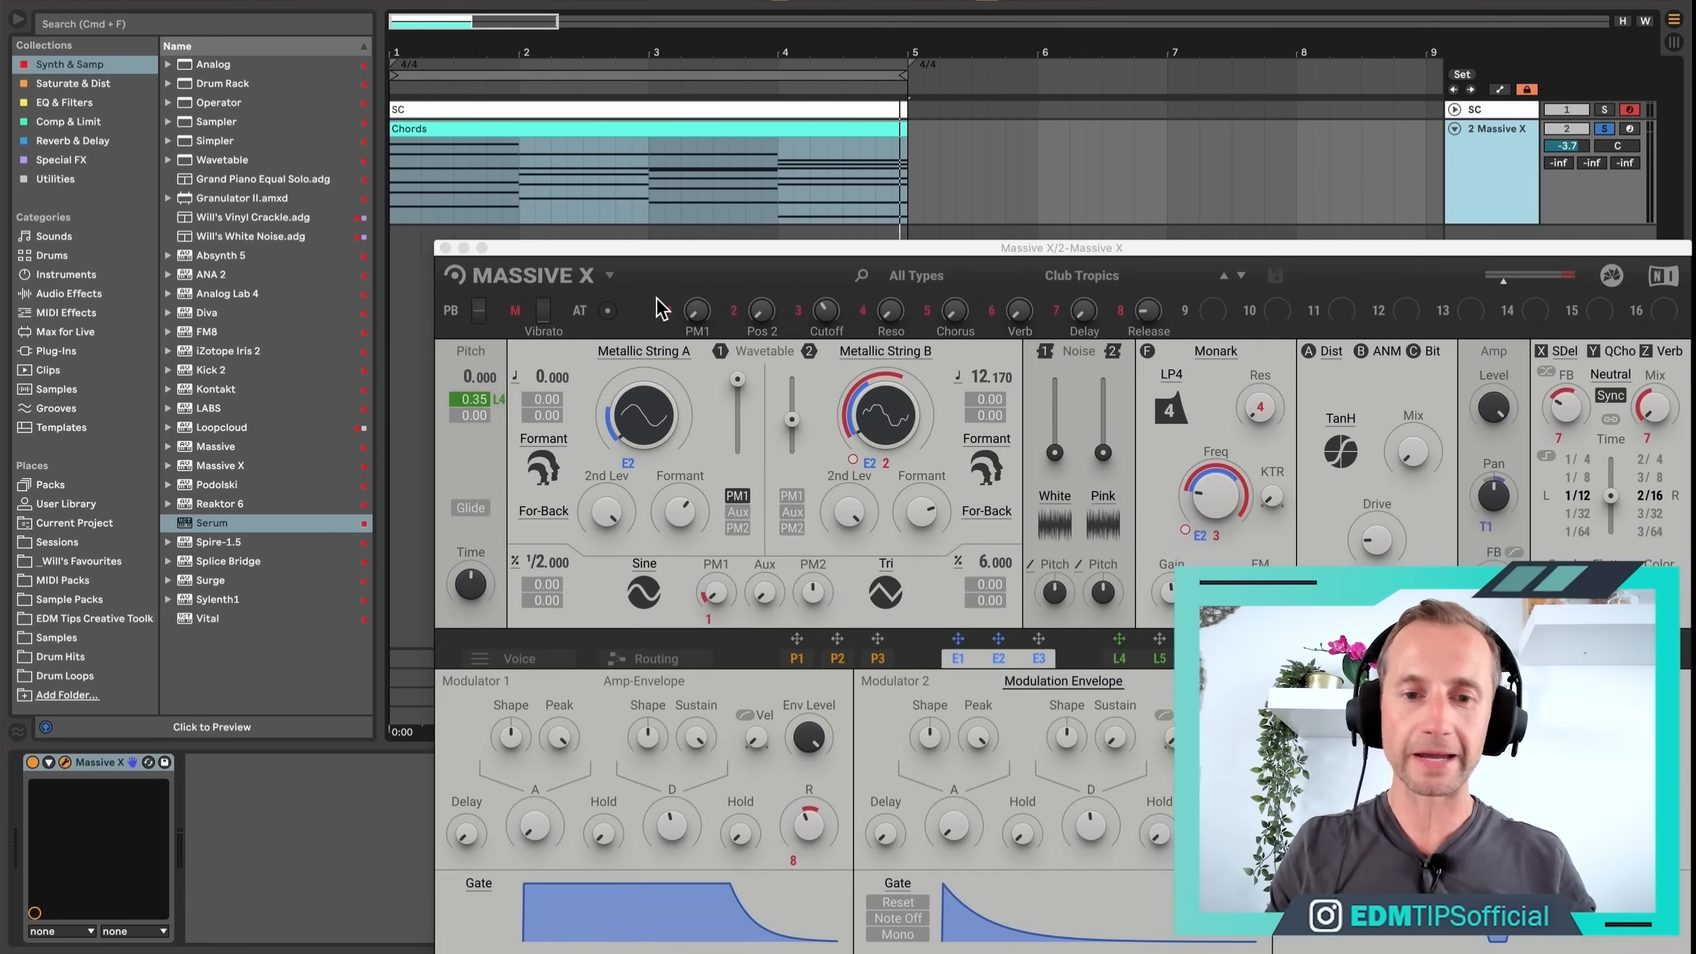
{"action": "left_click_drag", "start_coordinate": [693, 242], "coordinate": [375, 31]}
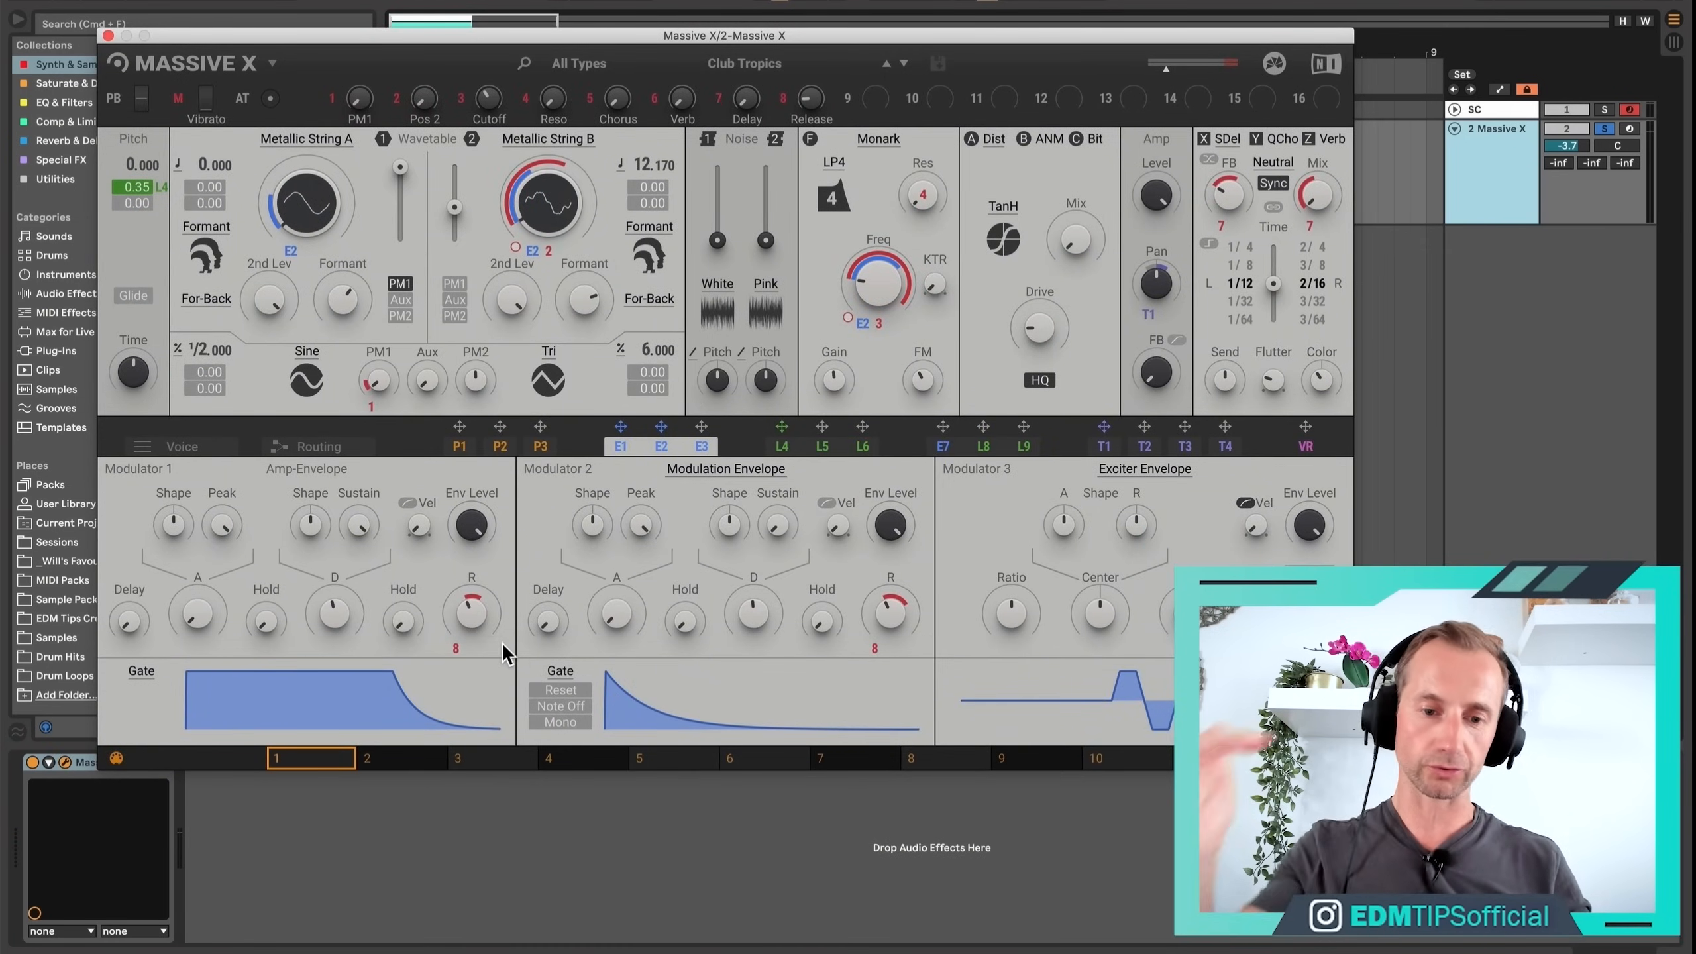
{"action": "key", "text": "space"}
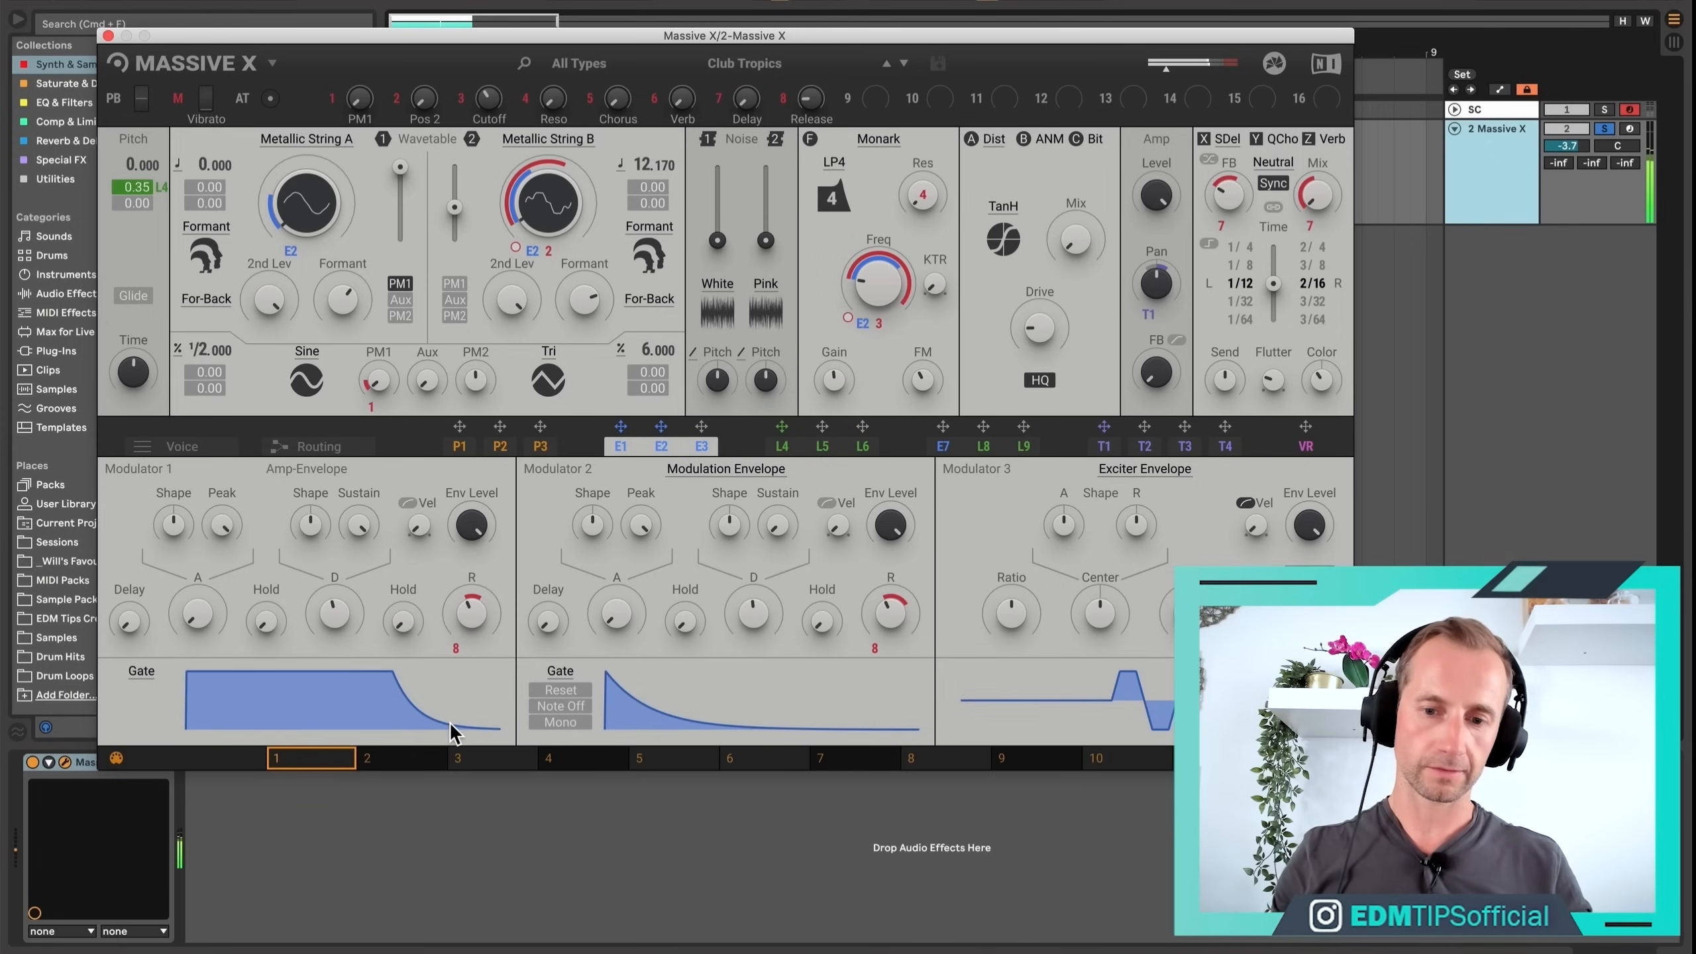
{"action": "key", "text": "space"}
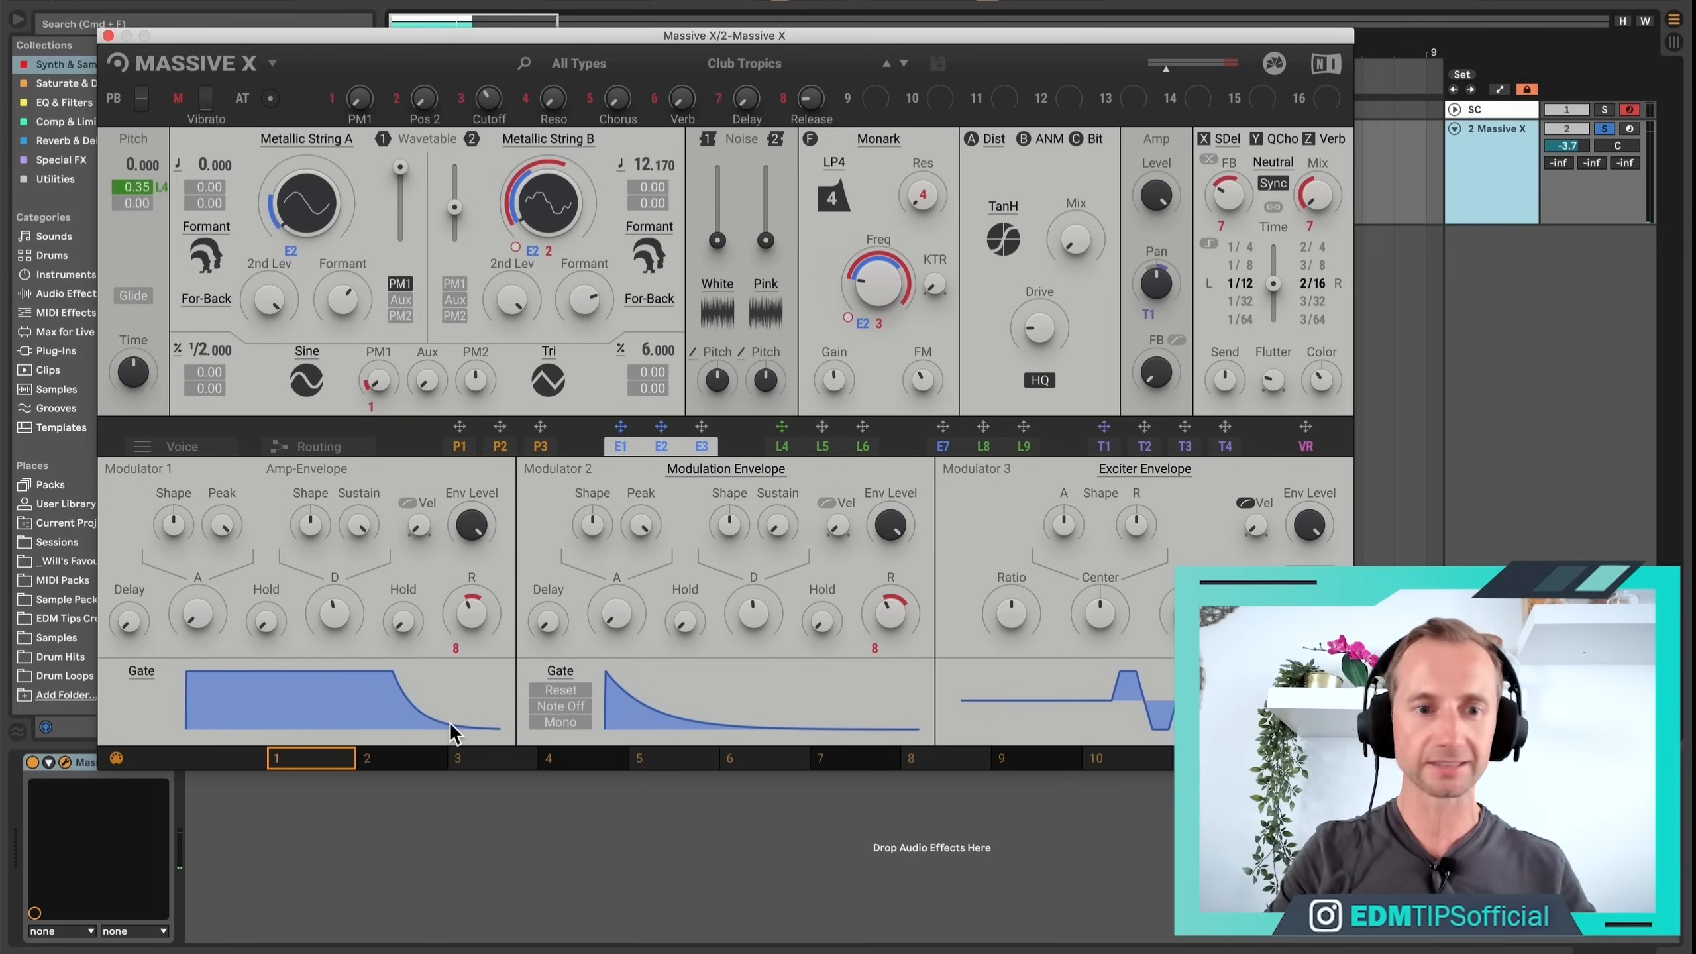
{"action": "left_click", "coordinate": [107, 35]}
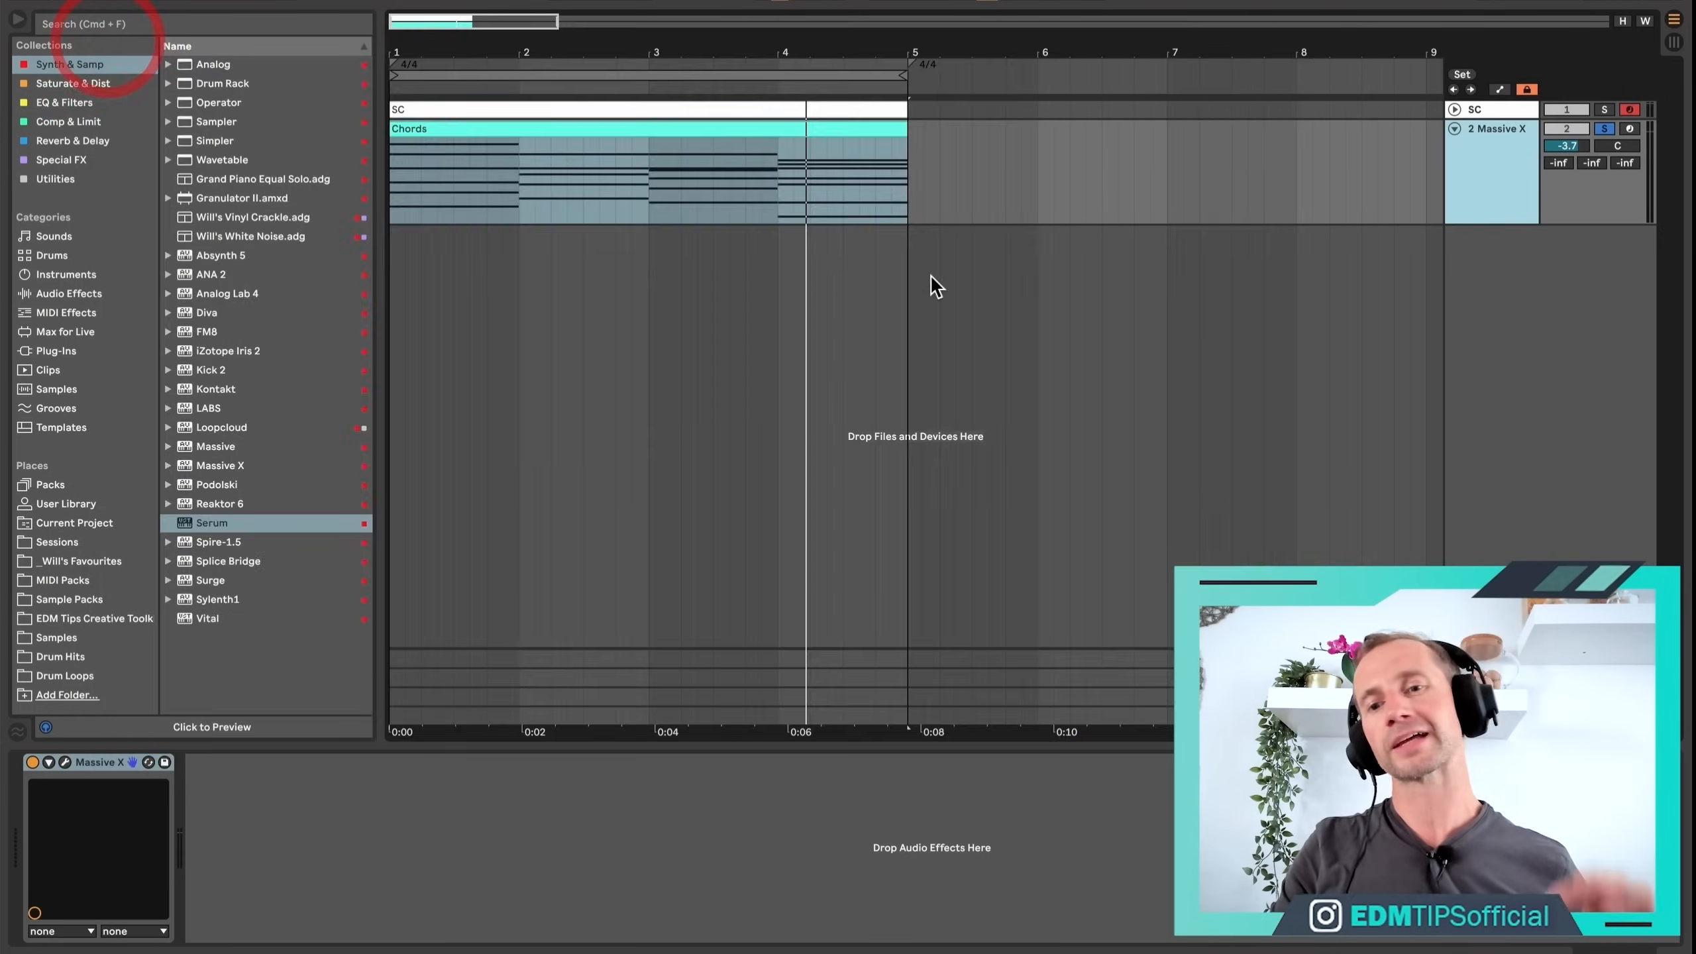
Duplicate the Massive X track, replace the copy's instrument with Serum and move the plug-in window clear of the track list.
{"action": "left_click", "coordinate": [1519, 208]}
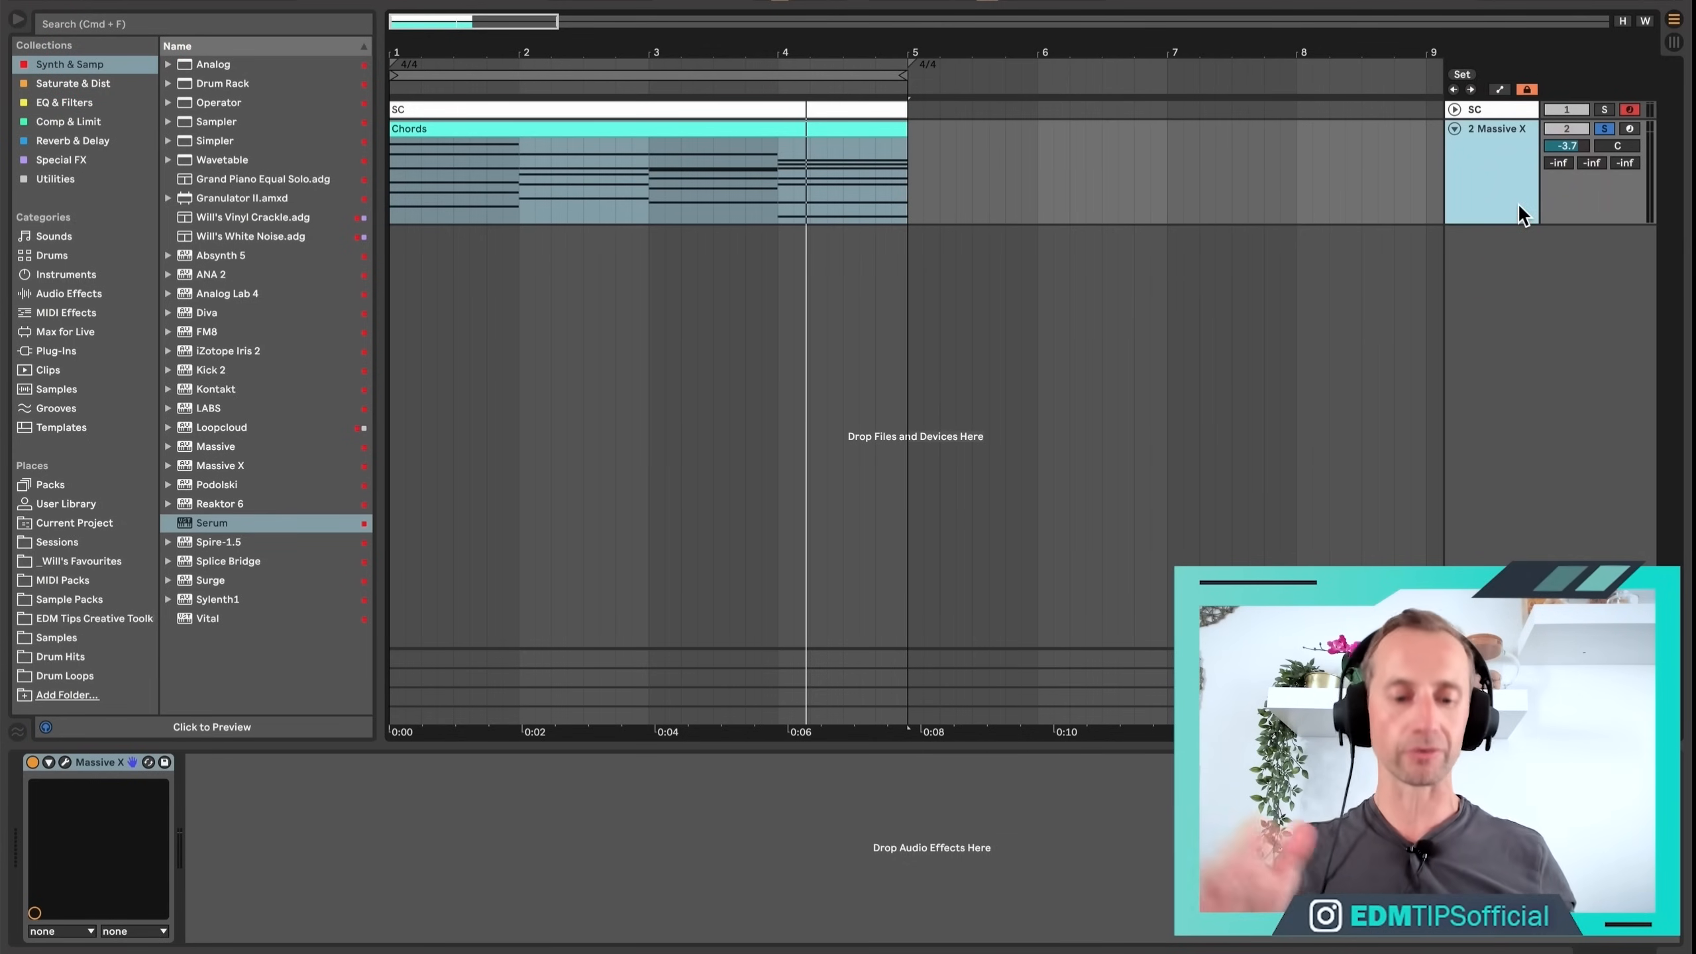
{"action": "key", "text": "super+d"}
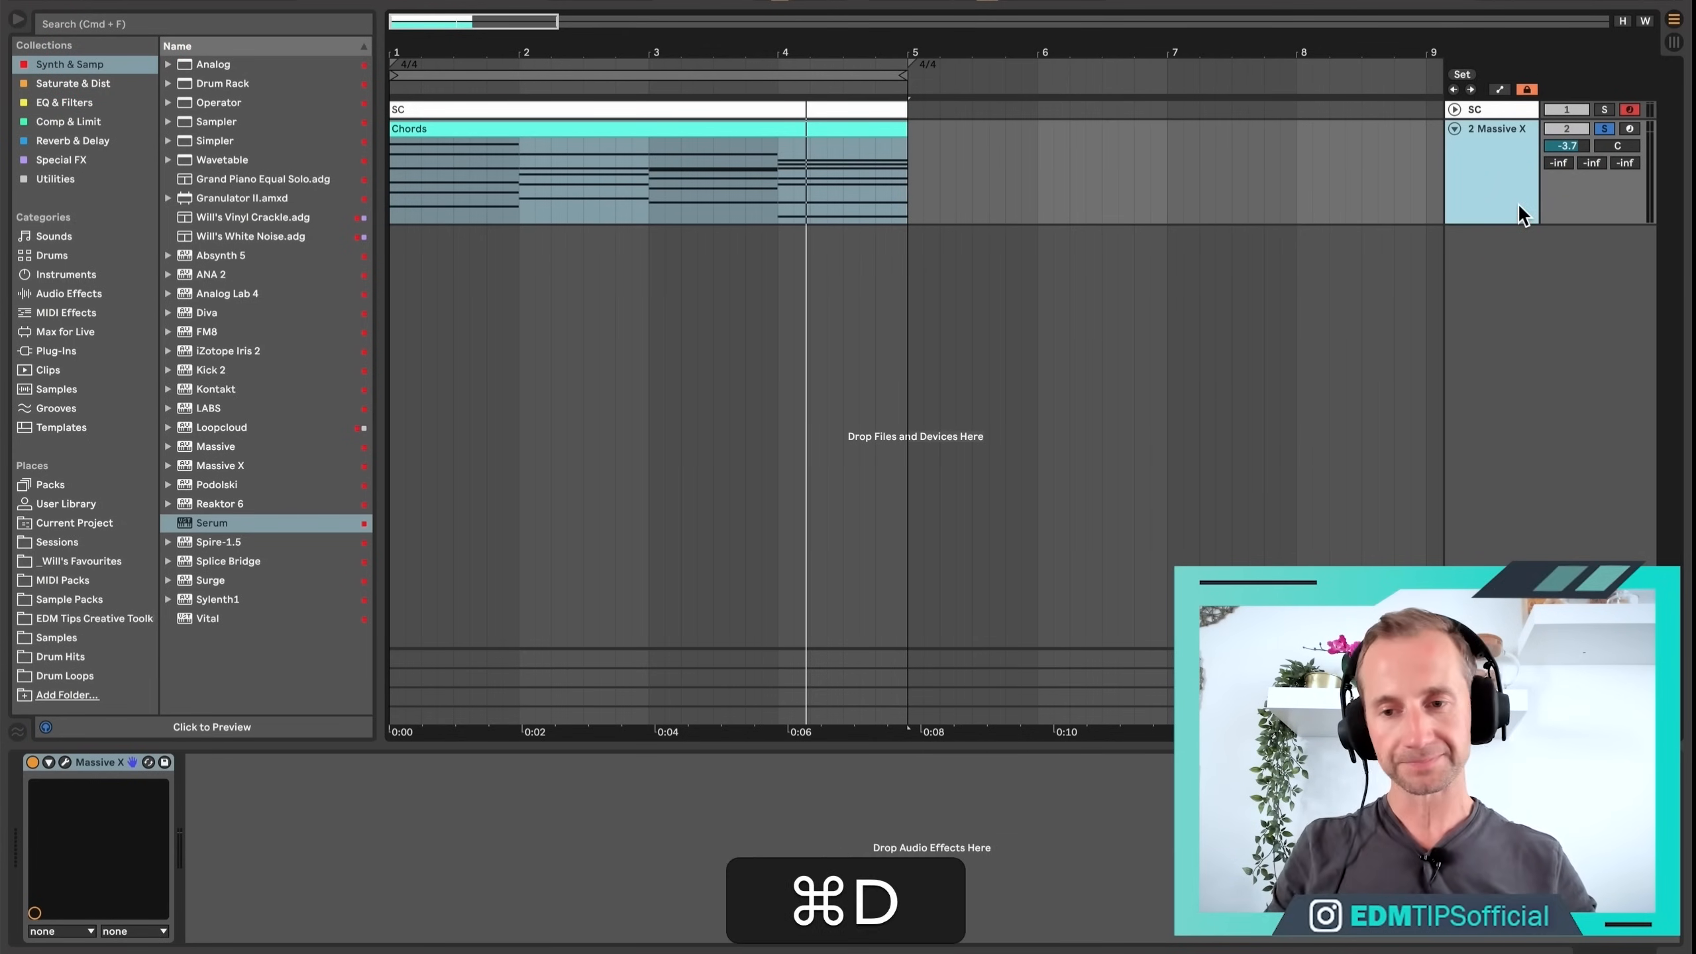
{"action": "left_click", "coordinate": [1499, 277]}
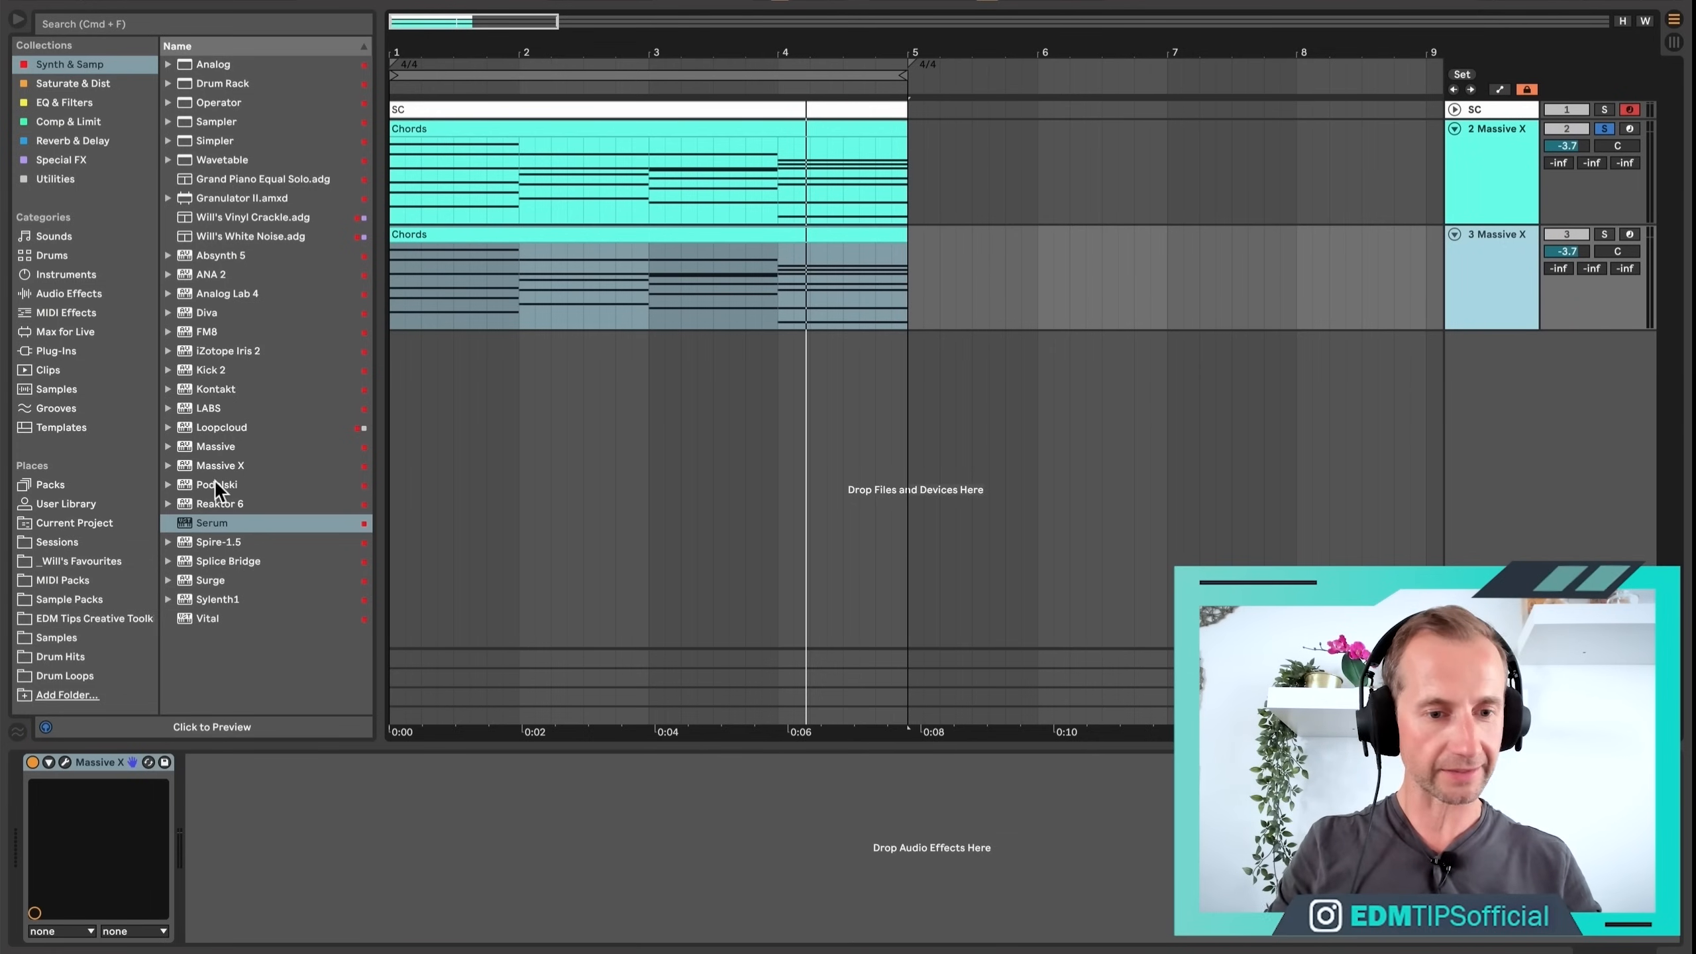
{"action": "mouse_move", "coordinate": [217, 523]}
{"action": "left_mouse_down"}
{"action": "mouse_move", "coordinate": [124, 696]}
{"action": "mouse_move", "coordinate": [106, 778]}
{"action": "mouse_move", "coordinate": [90, 764]}
{"action": "left_mouse_up"}
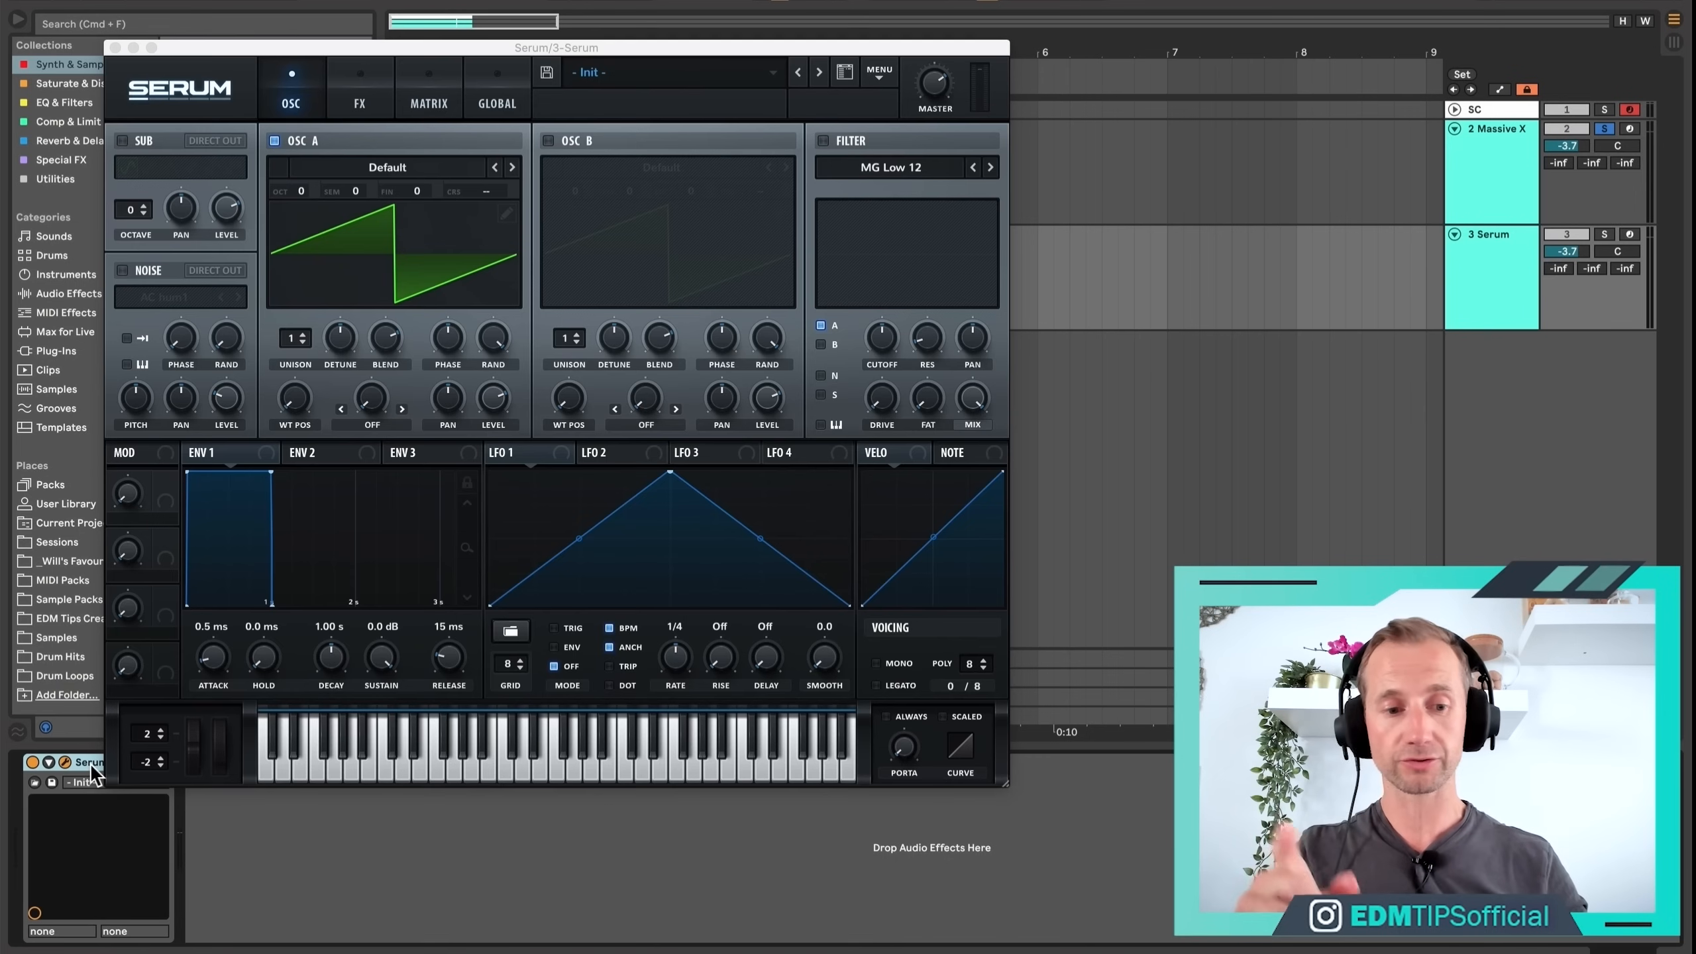
{"action": "left_click_drag", "start_coordinate": [650, 57], "coordinate": [1105, 33]}
{"action": "left_click", "coordinate": [1504, 187]}
{"action": "left_click", "coordinate": [1504, 284]}
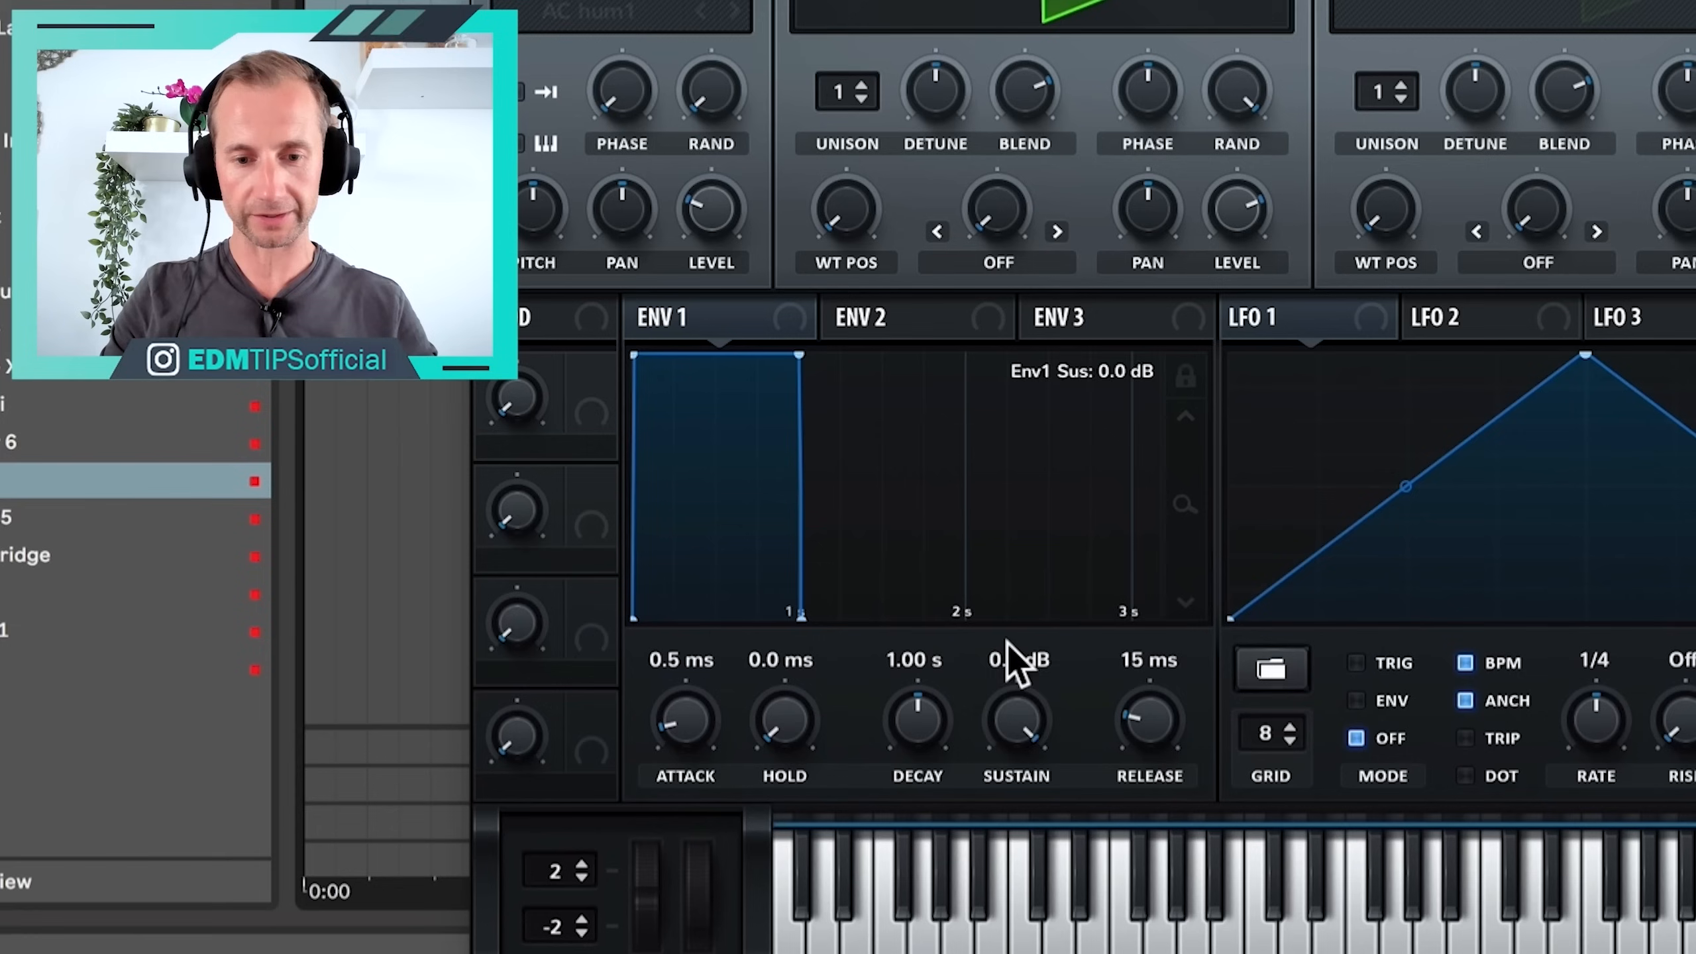
Solo and play the Serum track while setting Env 1's decay to 722 ms and sustain to -15.9 dB.
{"action": "left_click_drag", "start_coordinate": [750, 618], "coordinate": [766, 752]}
{"action": "left_click", "coordinate": [1041, 925]}
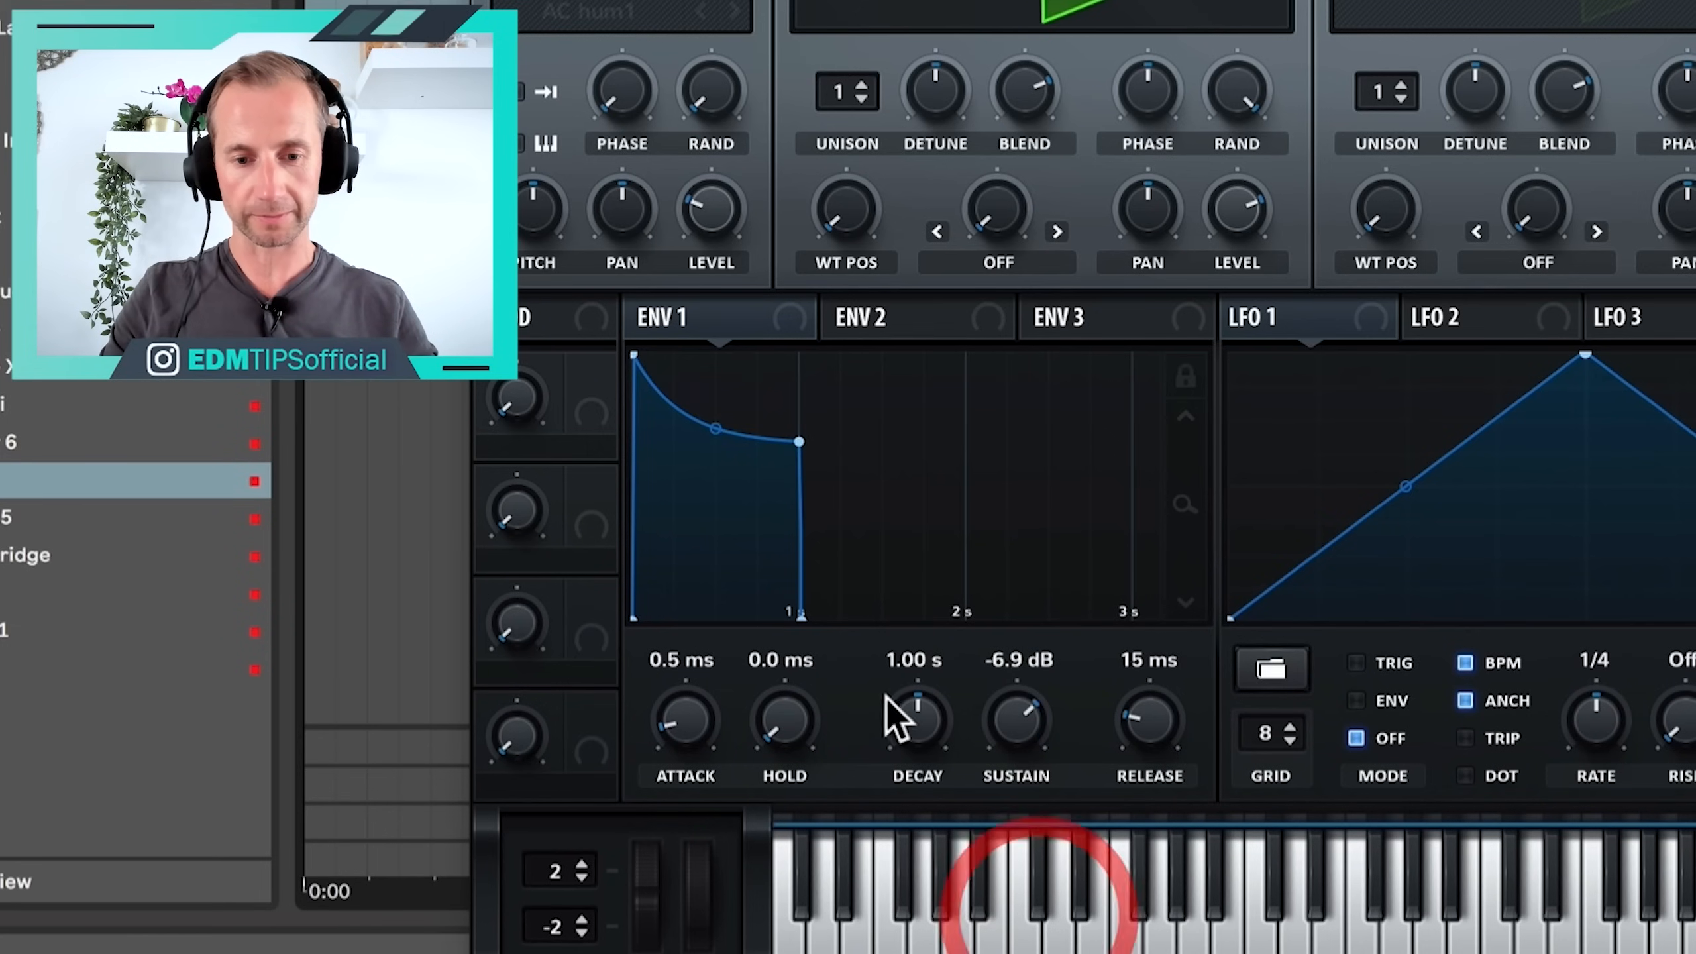
{"action": "left_click_drag", "start_coordinate": [902, 715], "coordinate": [930, 802]}
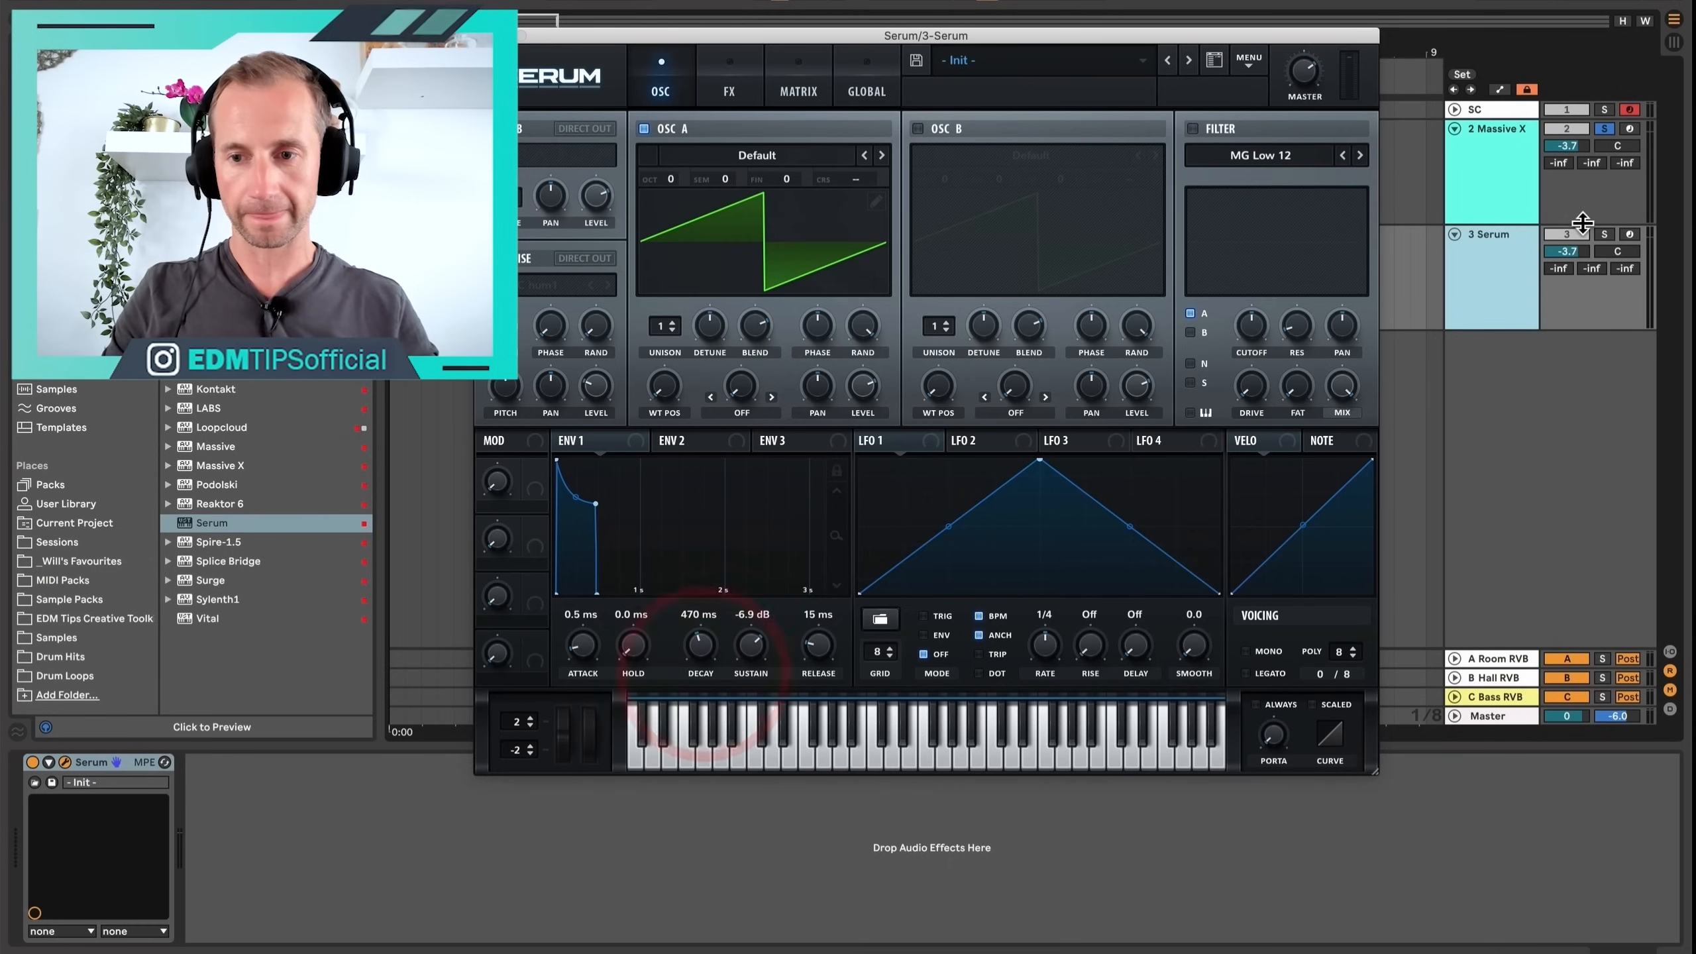
{"action": "left_click", "coordinate": [1605, 234]}
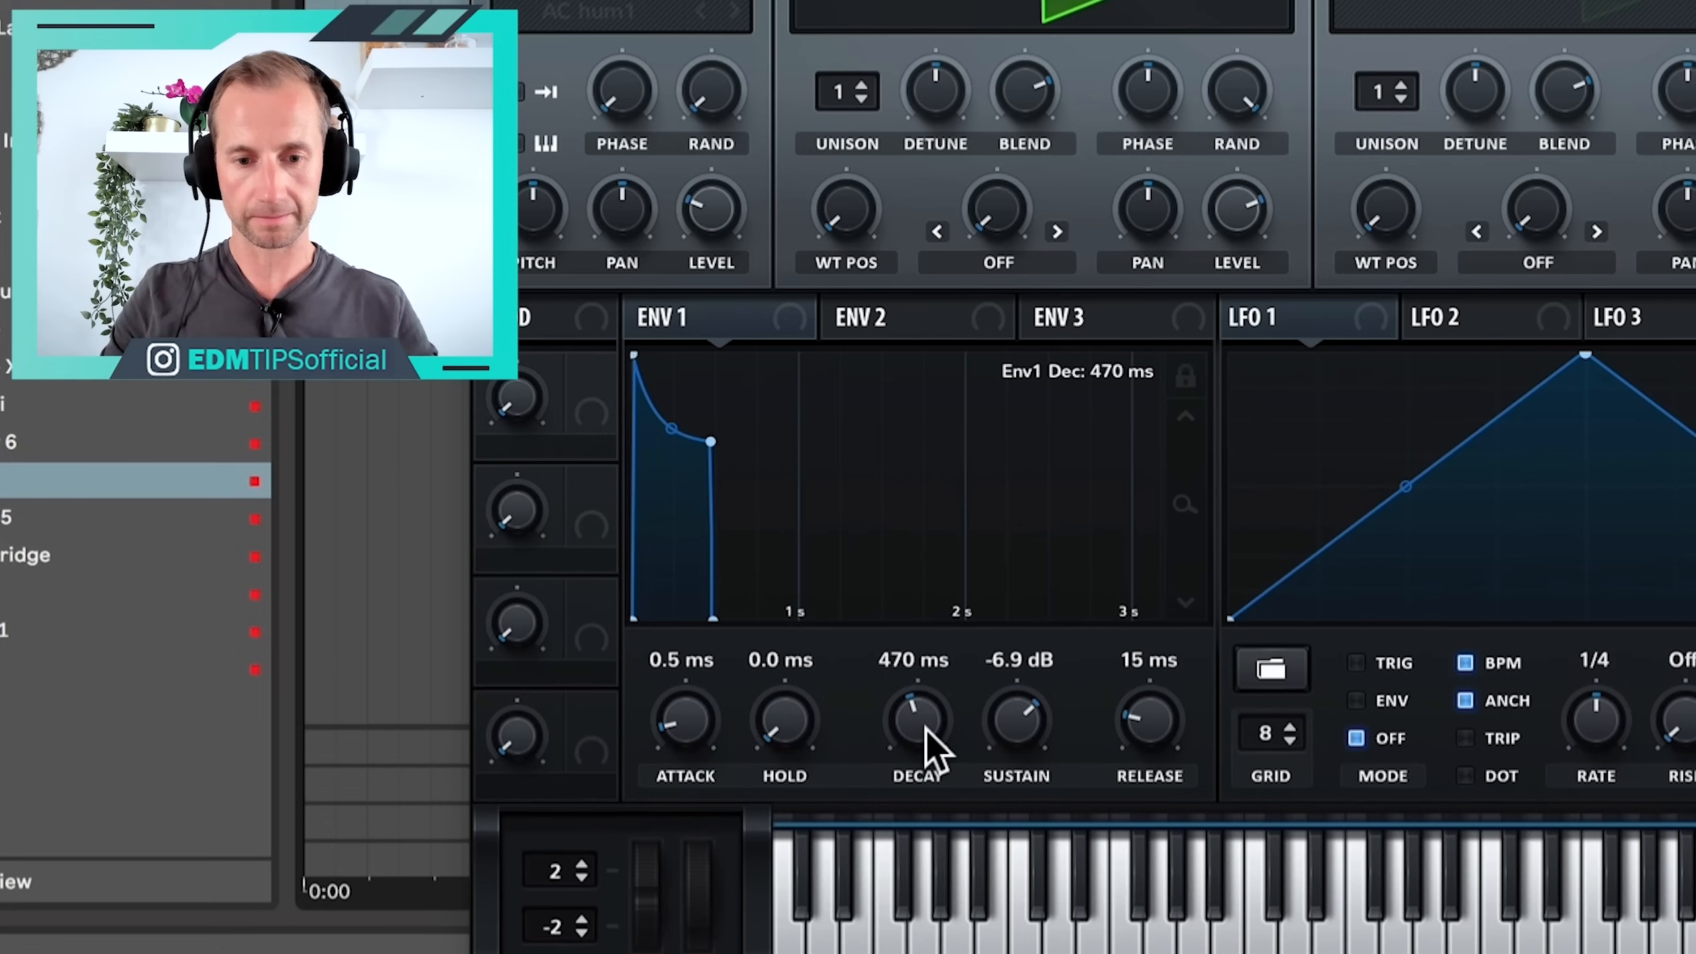
{"action": "left_click_drag", "start_coordinate": [704, 649], "coordinate": [704, 643]}
{"action": "key", "text": "space"}
{"action": "left_click_drag", "start_coordinate": [925, 718], "coordinate": [1020, 781]}
{"action": "left_click_drag", "start_coordinate": [1020, 720], "coordinate": [1012, 772]}
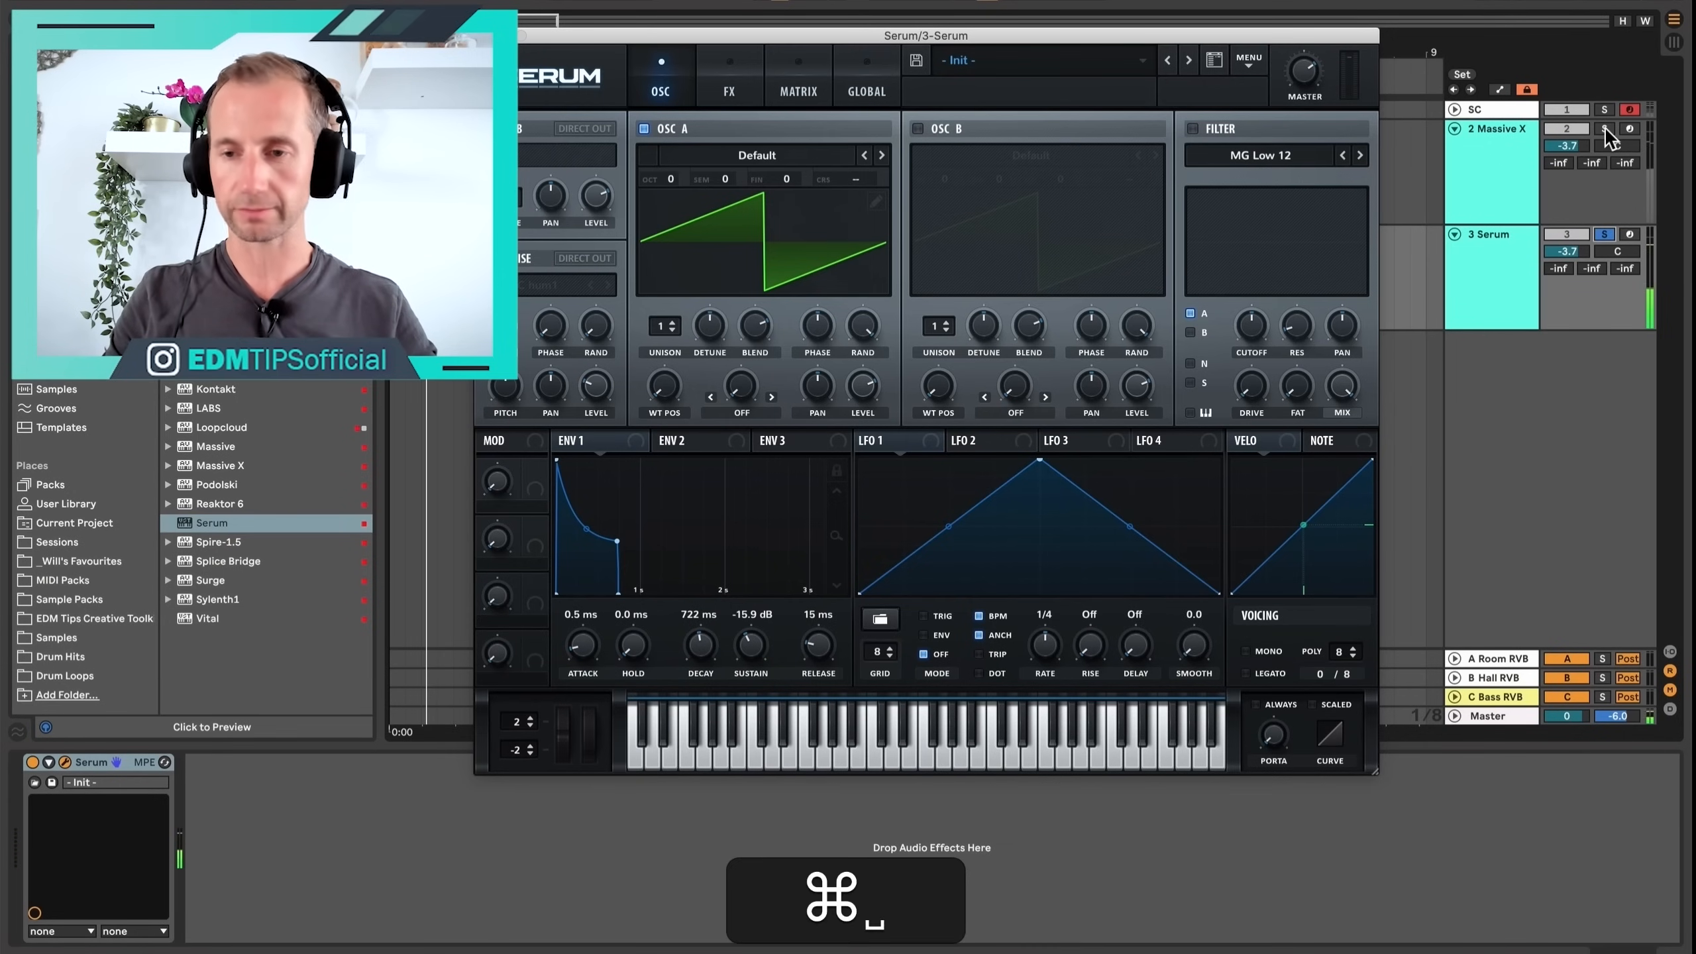
Solo Massive X alongside Serum, play both layers together, stop playback and toggle Serum's solo.
{"action": "left_click", "coordinate": [1605, 127], "text": "super"}
{"action": "key", "text": "space"}
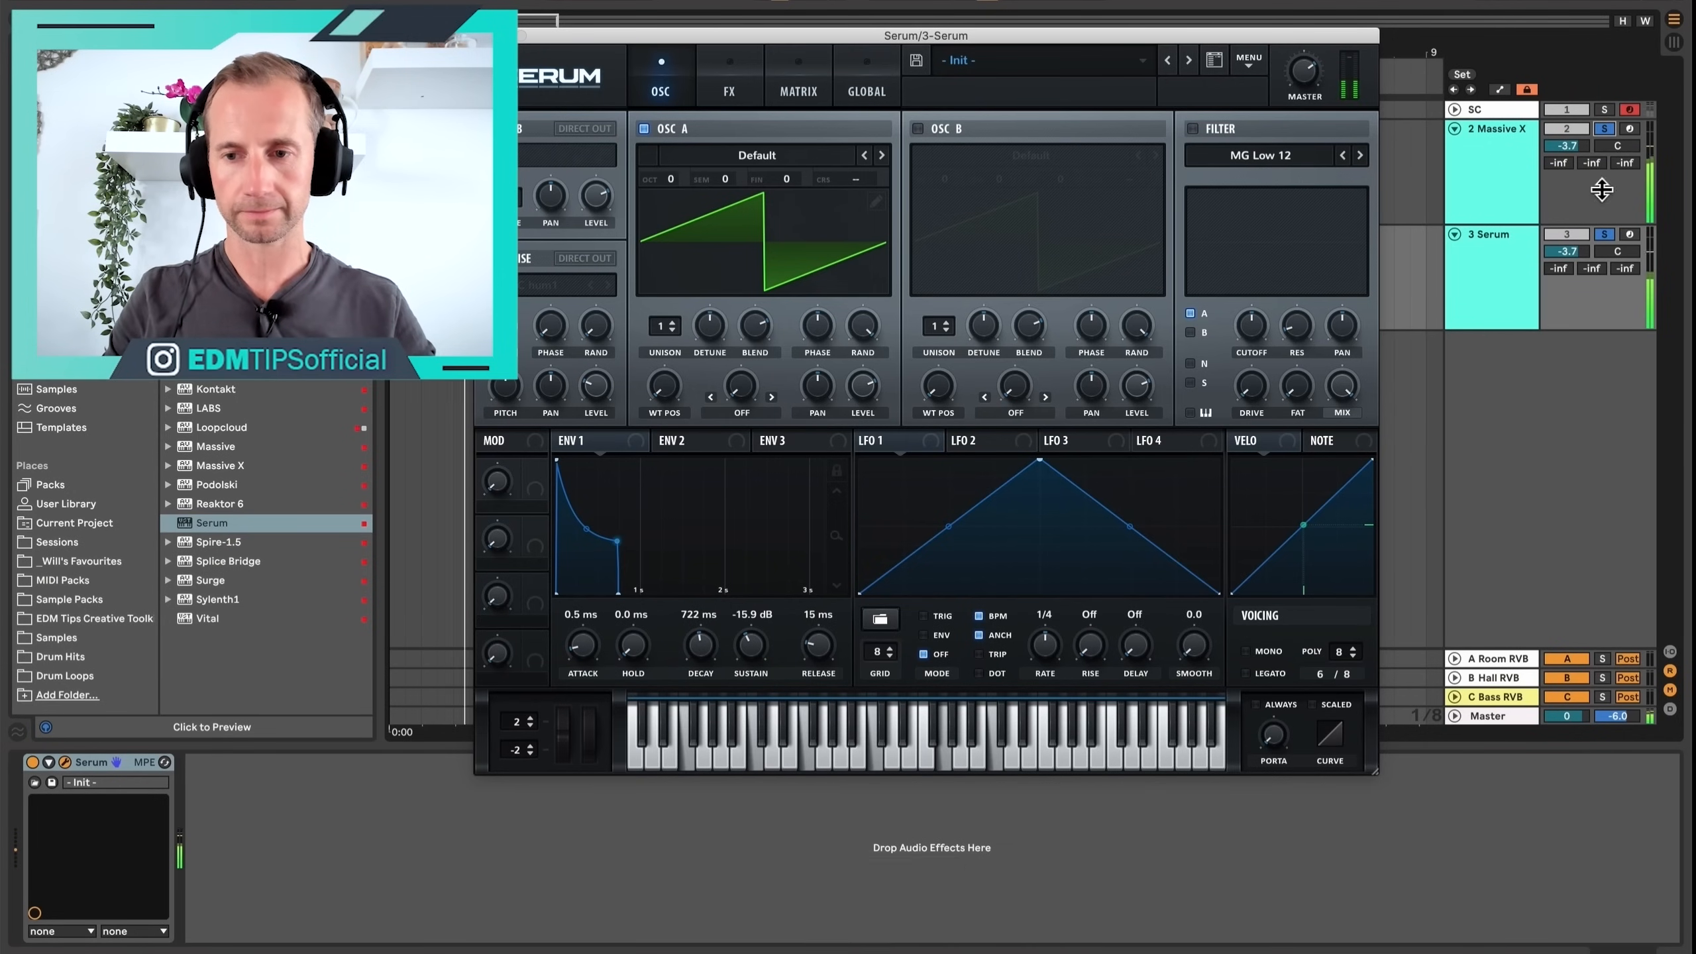
{"action": "key", "text": "space"}
{"action": "left_click", "coordinate": [1600, 235], "text": "super"}
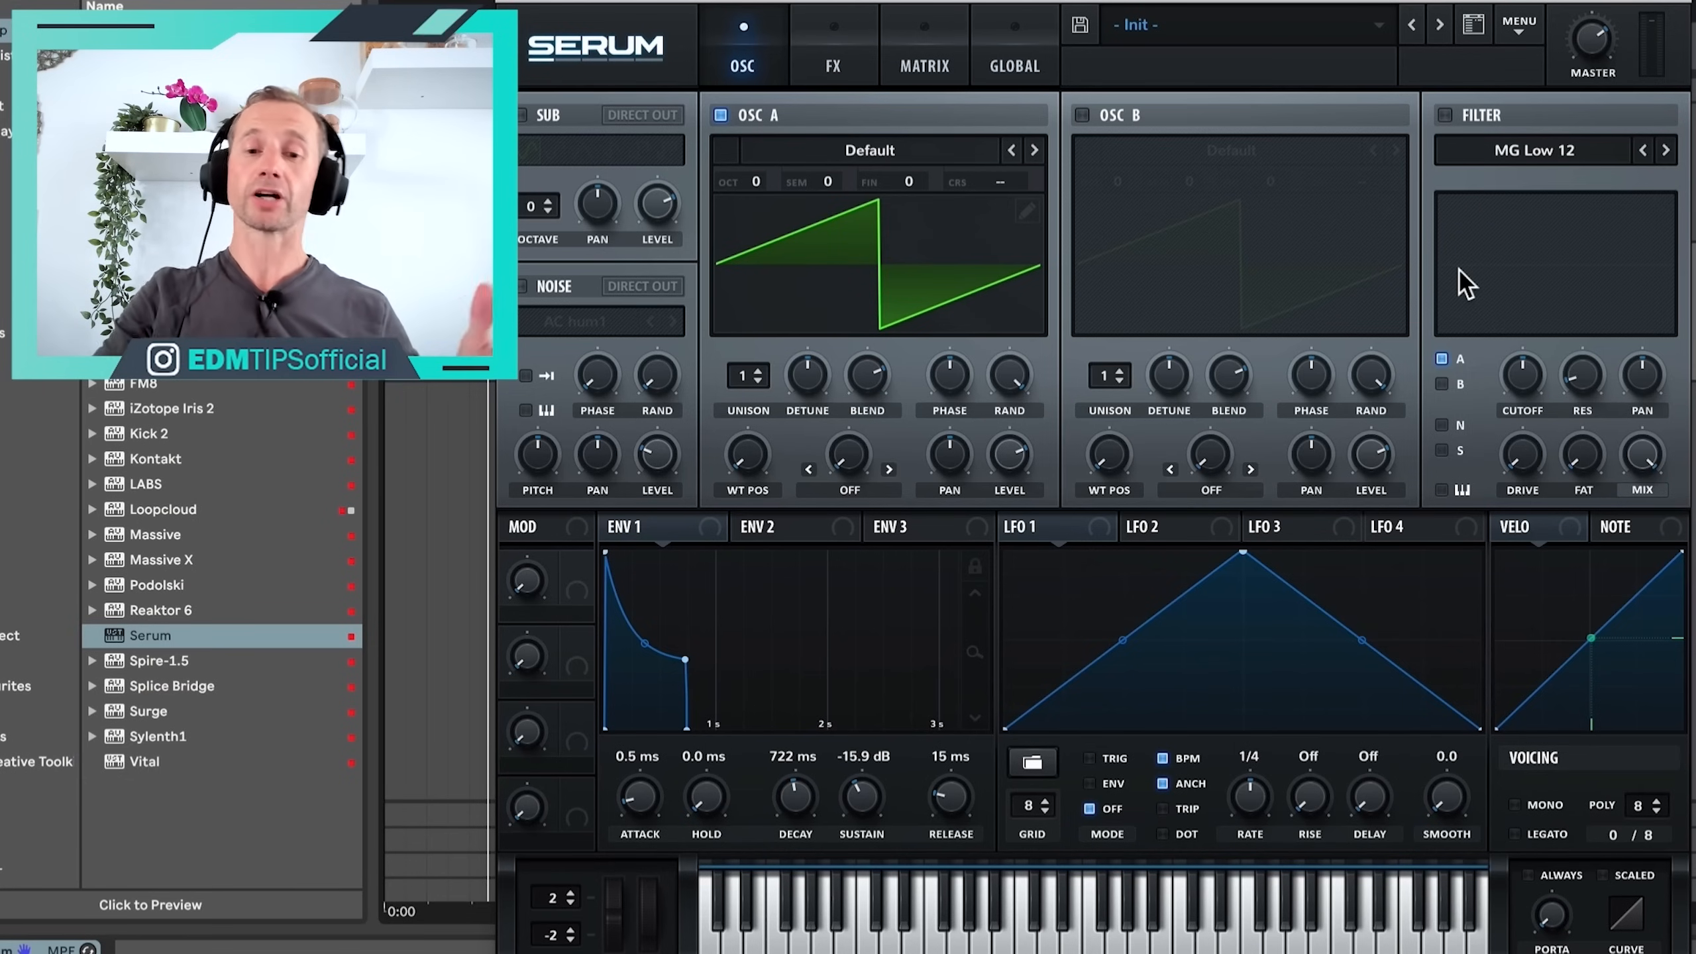
Bring up Env 2 in Serum, enable the filter and set its type to Band 12.
{"action": "left_click", "coordinate": [765, 531]}
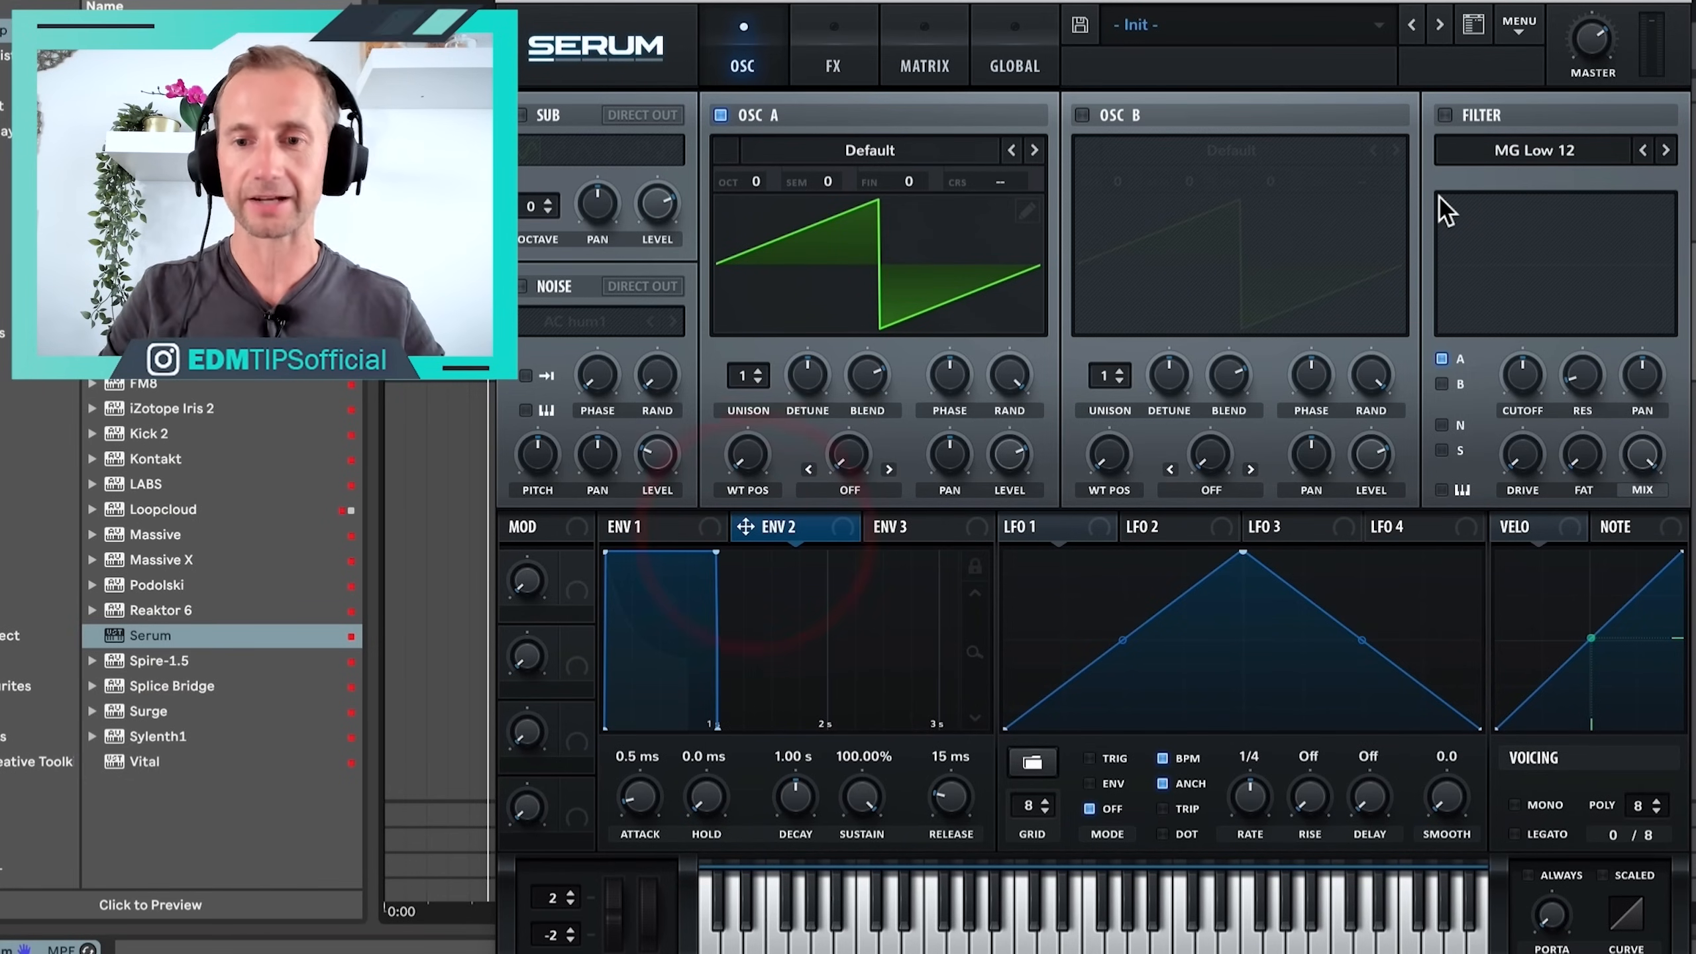
{"action": "left_click", "coordinate": [1443, 115]}
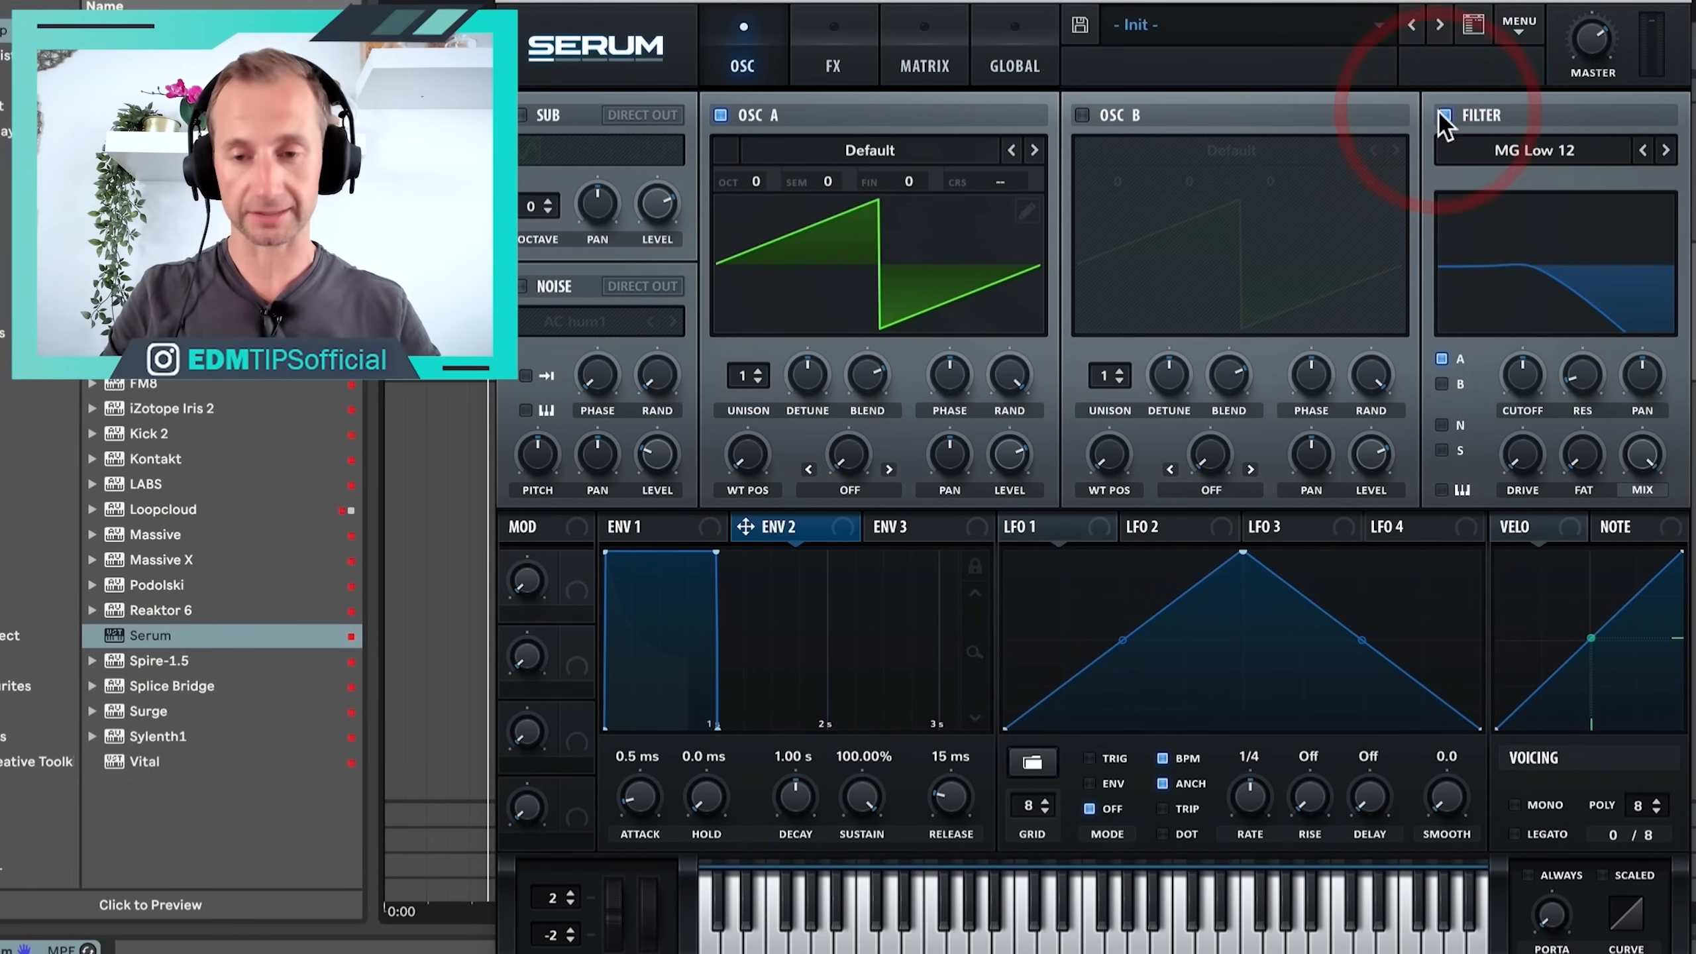
{"action": "left_click", "coordinate": [1473, 159]}
{"action": "mouse_move", "coordinate": [1500, 181]}
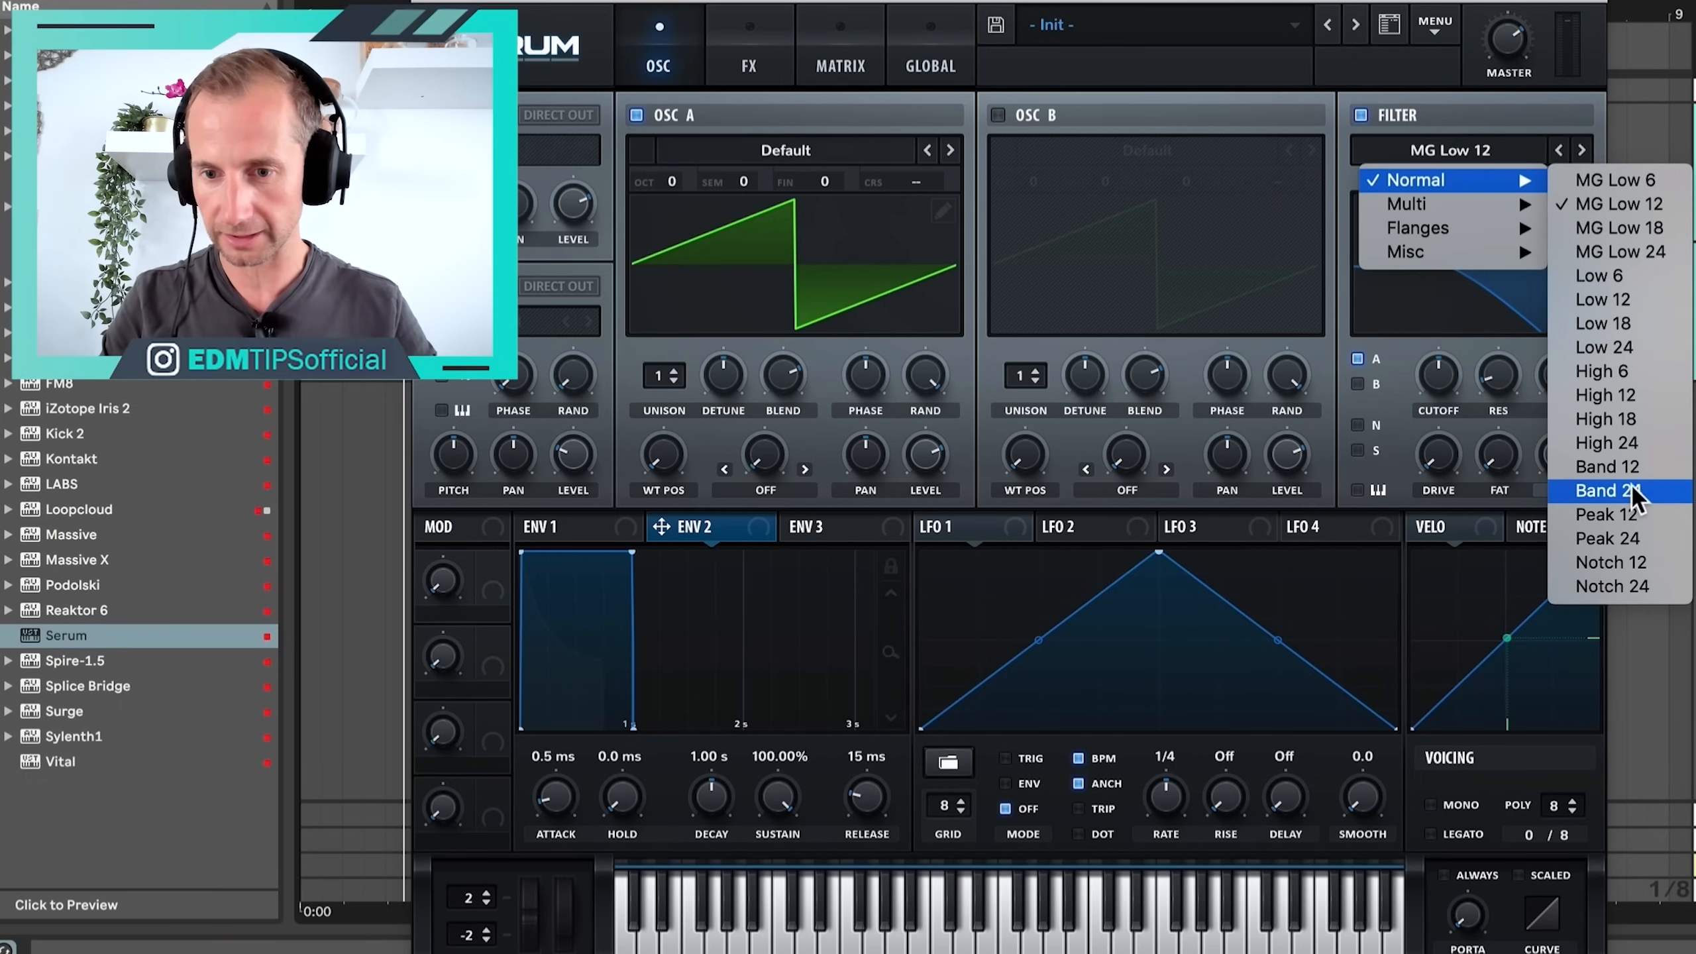
{"action": "left_click", "coordinate": [1630, 467]}
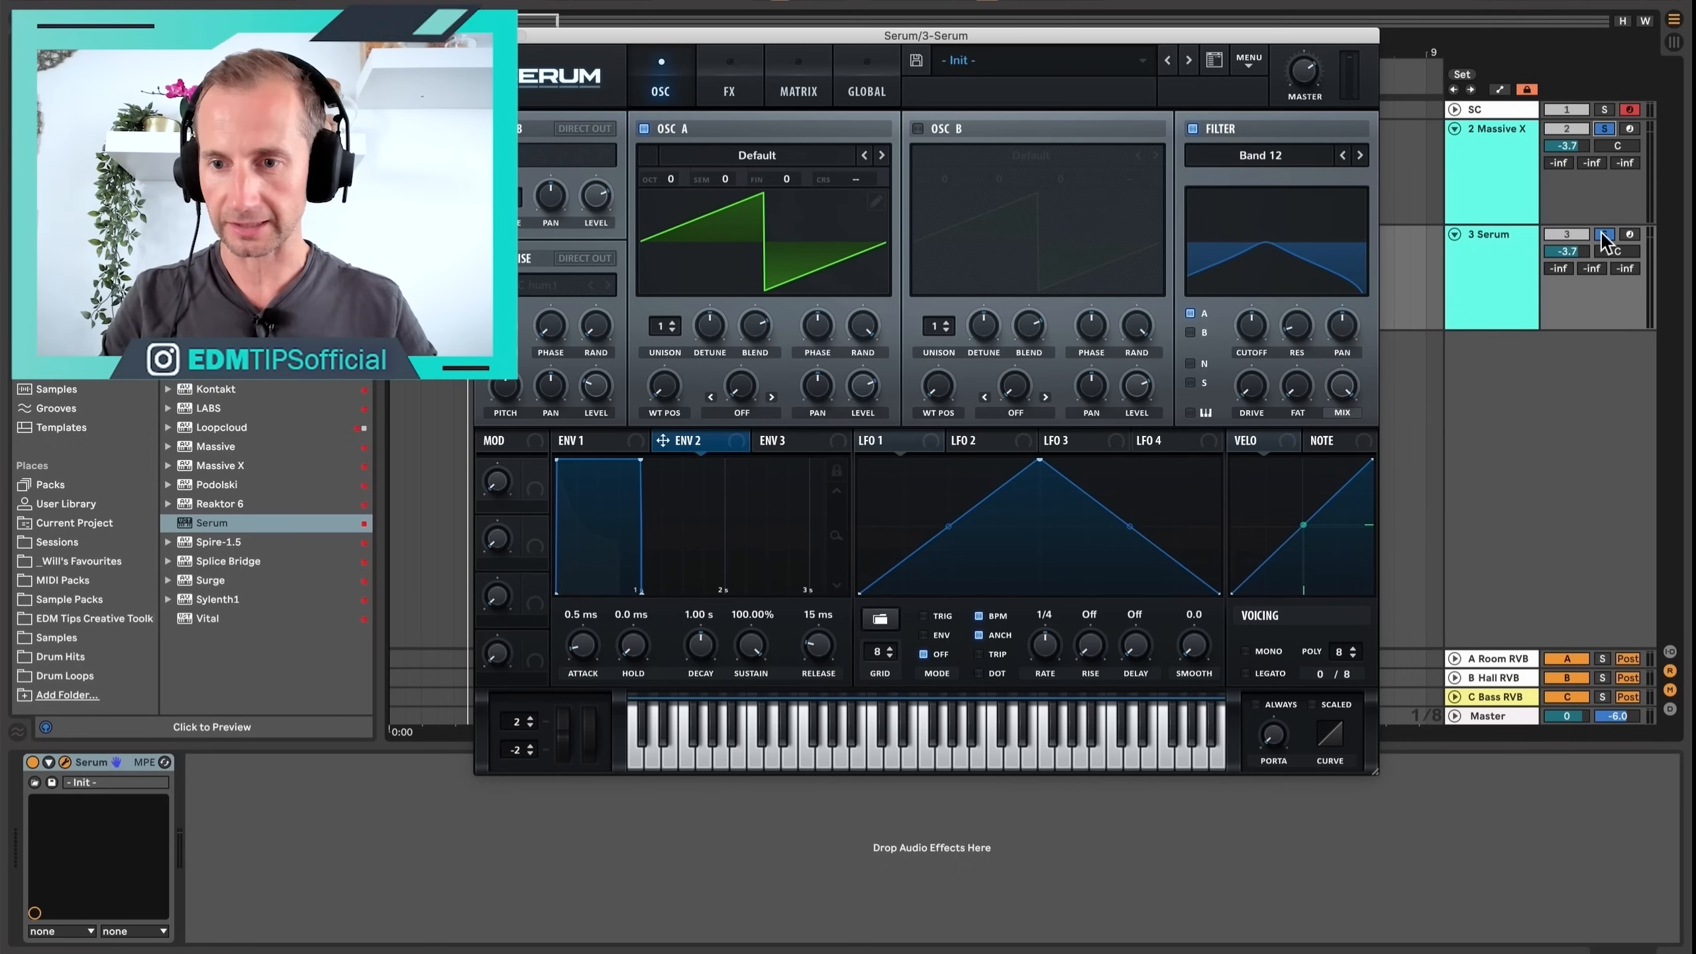
Play the chords with only the Serum track soloed and unfold its track lane.
{"action": "left_click", "coordinate": [1604, 235]}
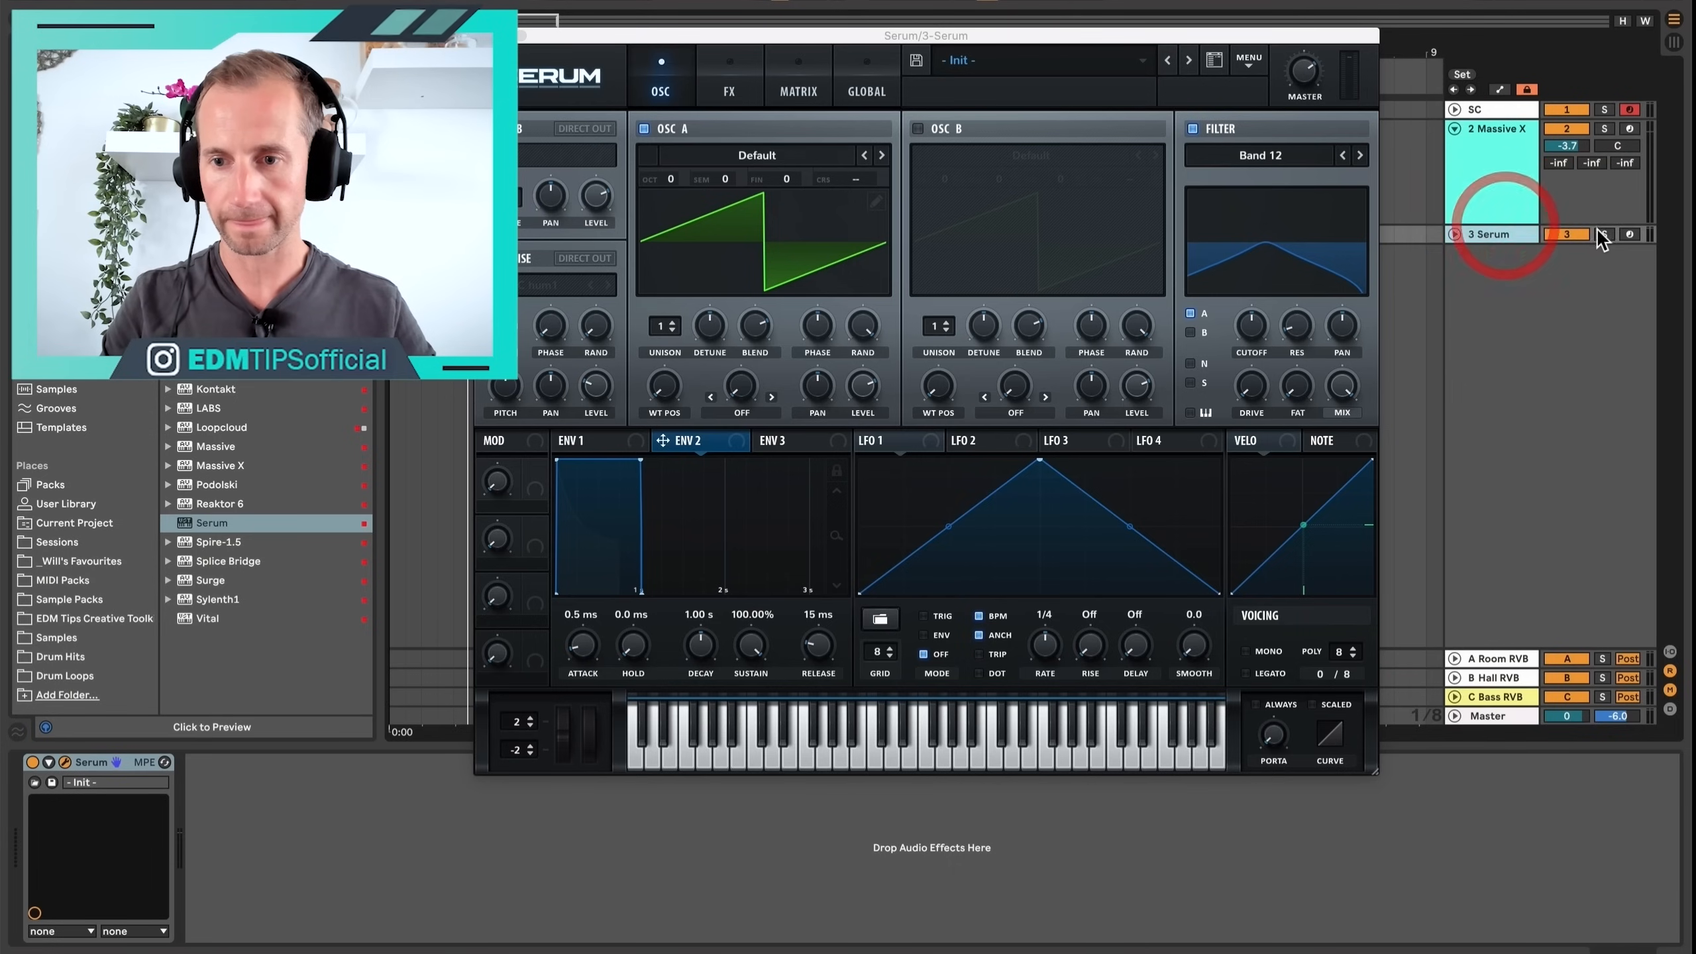
{"action": "key", "text": "space"}
{"action": "left_click", "coordinate": [1453, 234]}
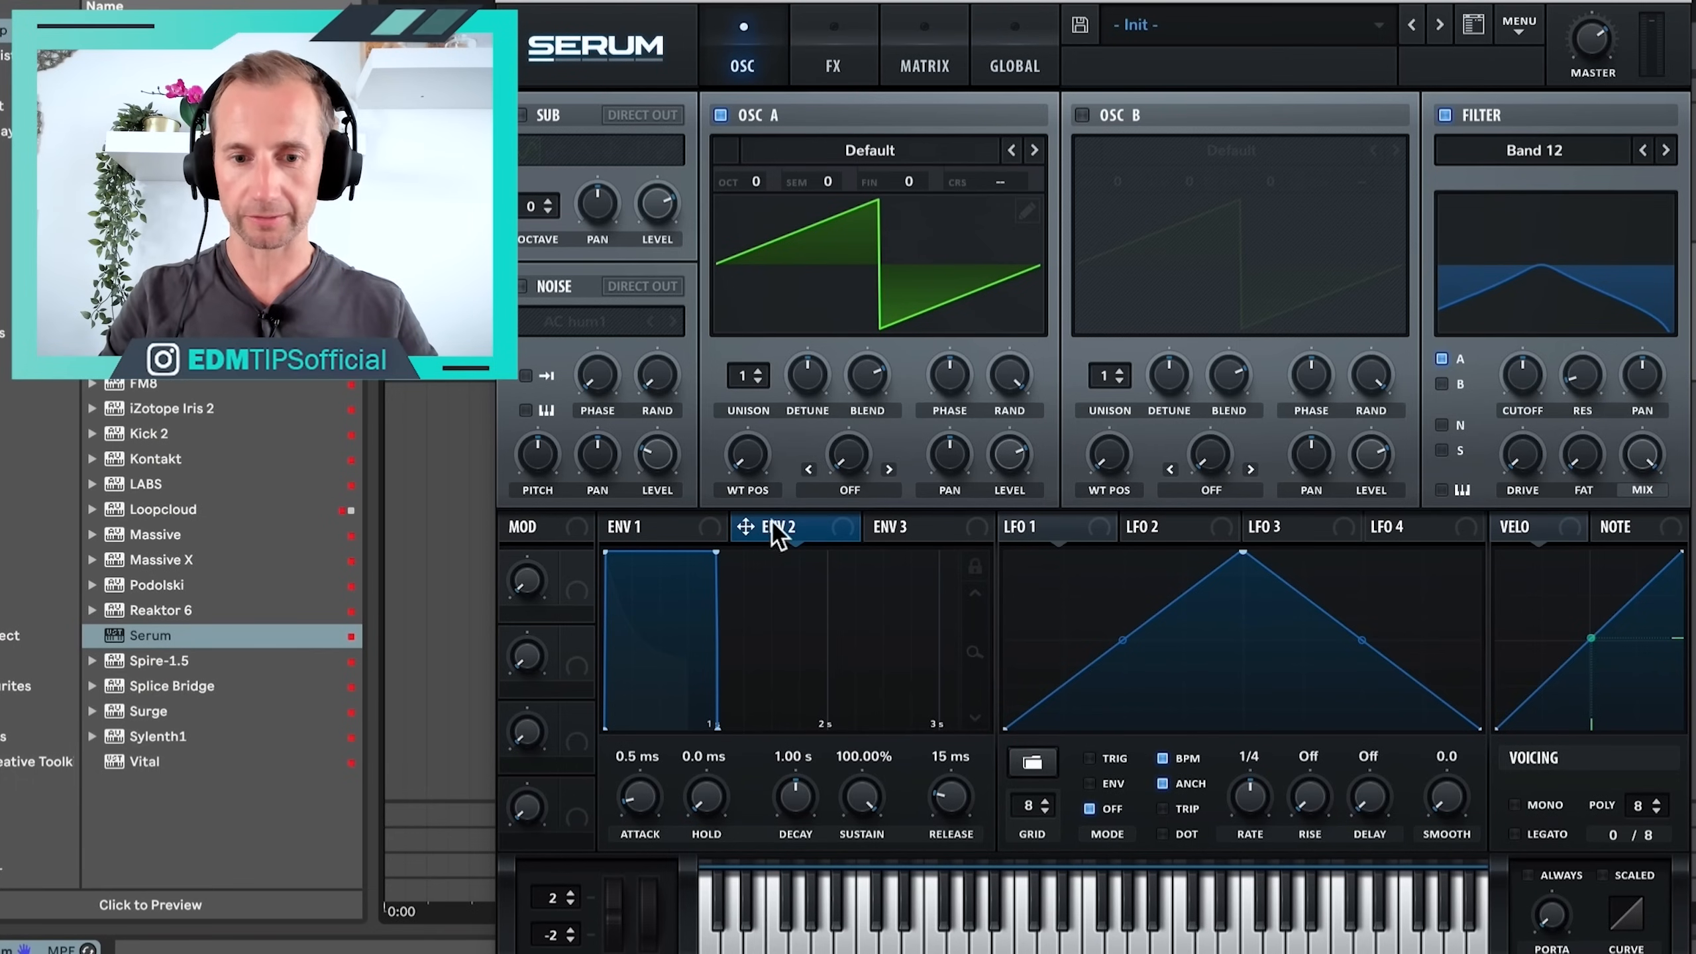
Assign Env 2 to the filter cutoff and set its attack to 539 ms, decay to 2.09 s and sustain to 68.21%.
{"action": "left_click_drag", "start_coordinate": [686, 443], "coordinate": [1079, 400]}
{"action": "left_click_drag", "start_coordinate": [1294, 464], "coordinate": [1500, 417]}
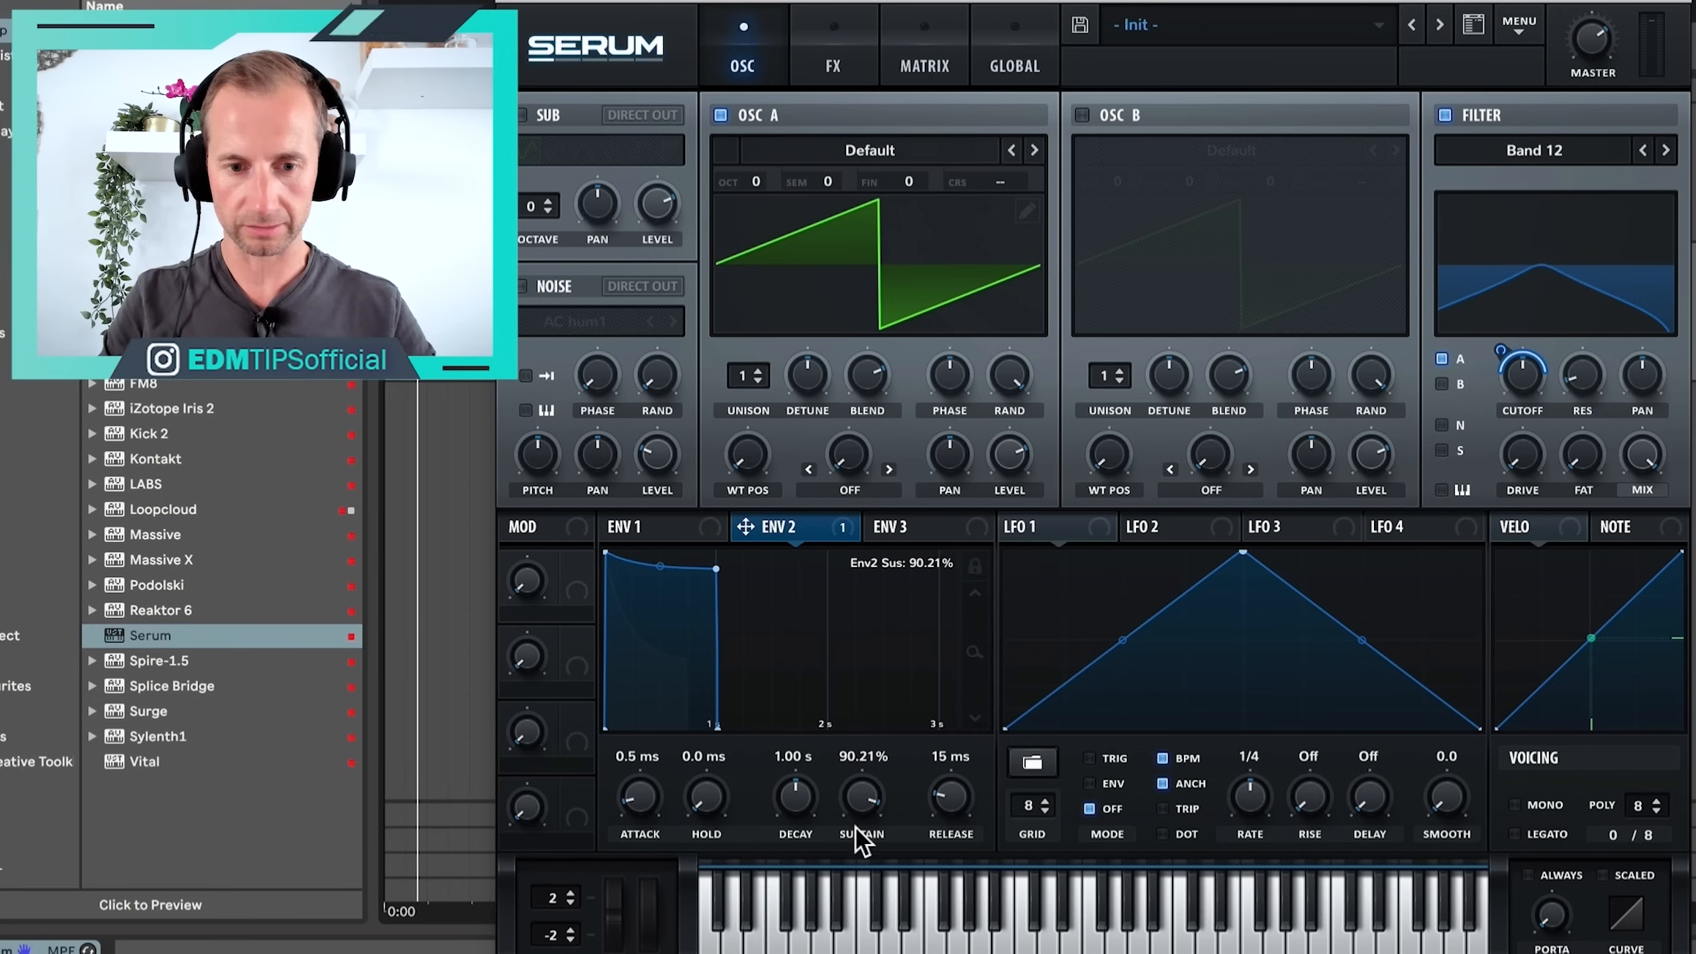
{"action": "left_click_drag", "start_coordinate": [862, 843], "coordinate": [858, 844]}
{"action": "left_click_drag", "start_coordinate": [794, 796], "coordinate": [872, 852]}
{"action": "left_click_drag", "start_coordinate": [642, 810], "coordinate": [628, 691]}
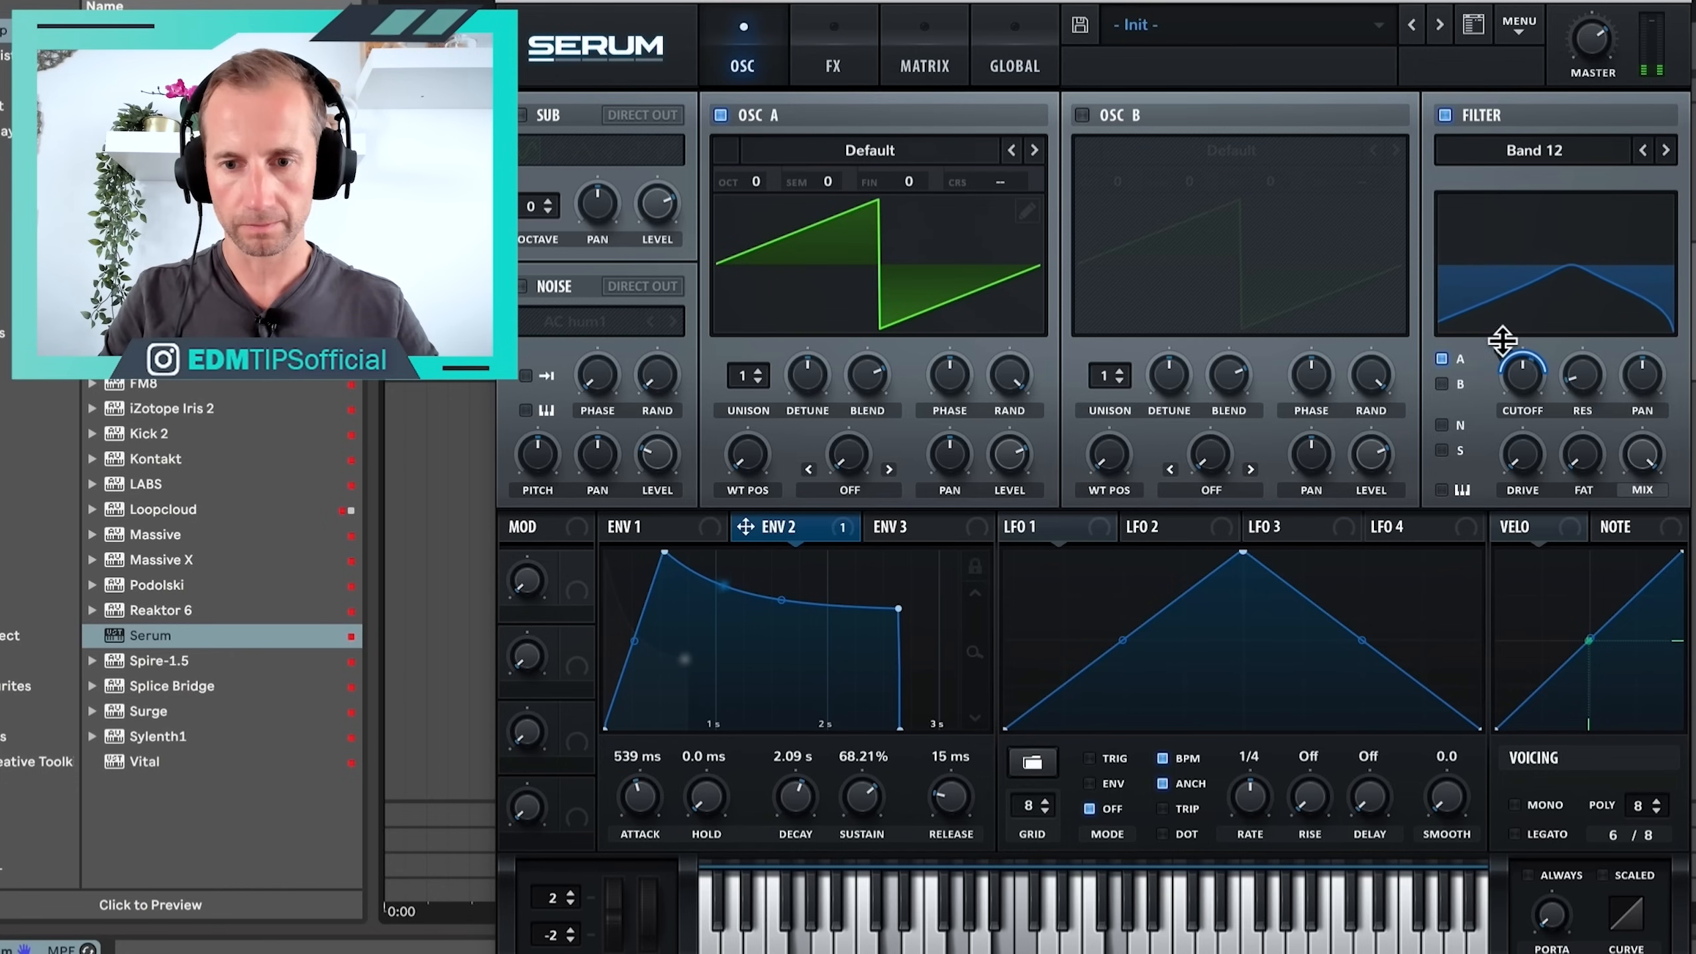
Fine-tune Serum's filter cutoff while the chords play, close the plug-in window and stop playback.
{"action": "mouse_move", "coordinate": [1503, 342]}
{"action": "left_mouse_down"}
{"action": "mouse_move", "coordinate": [1504, 401]}
{"action": "mouse_move", "coordinate": [1497, 348]}
{"action": "left_mouse_up"}
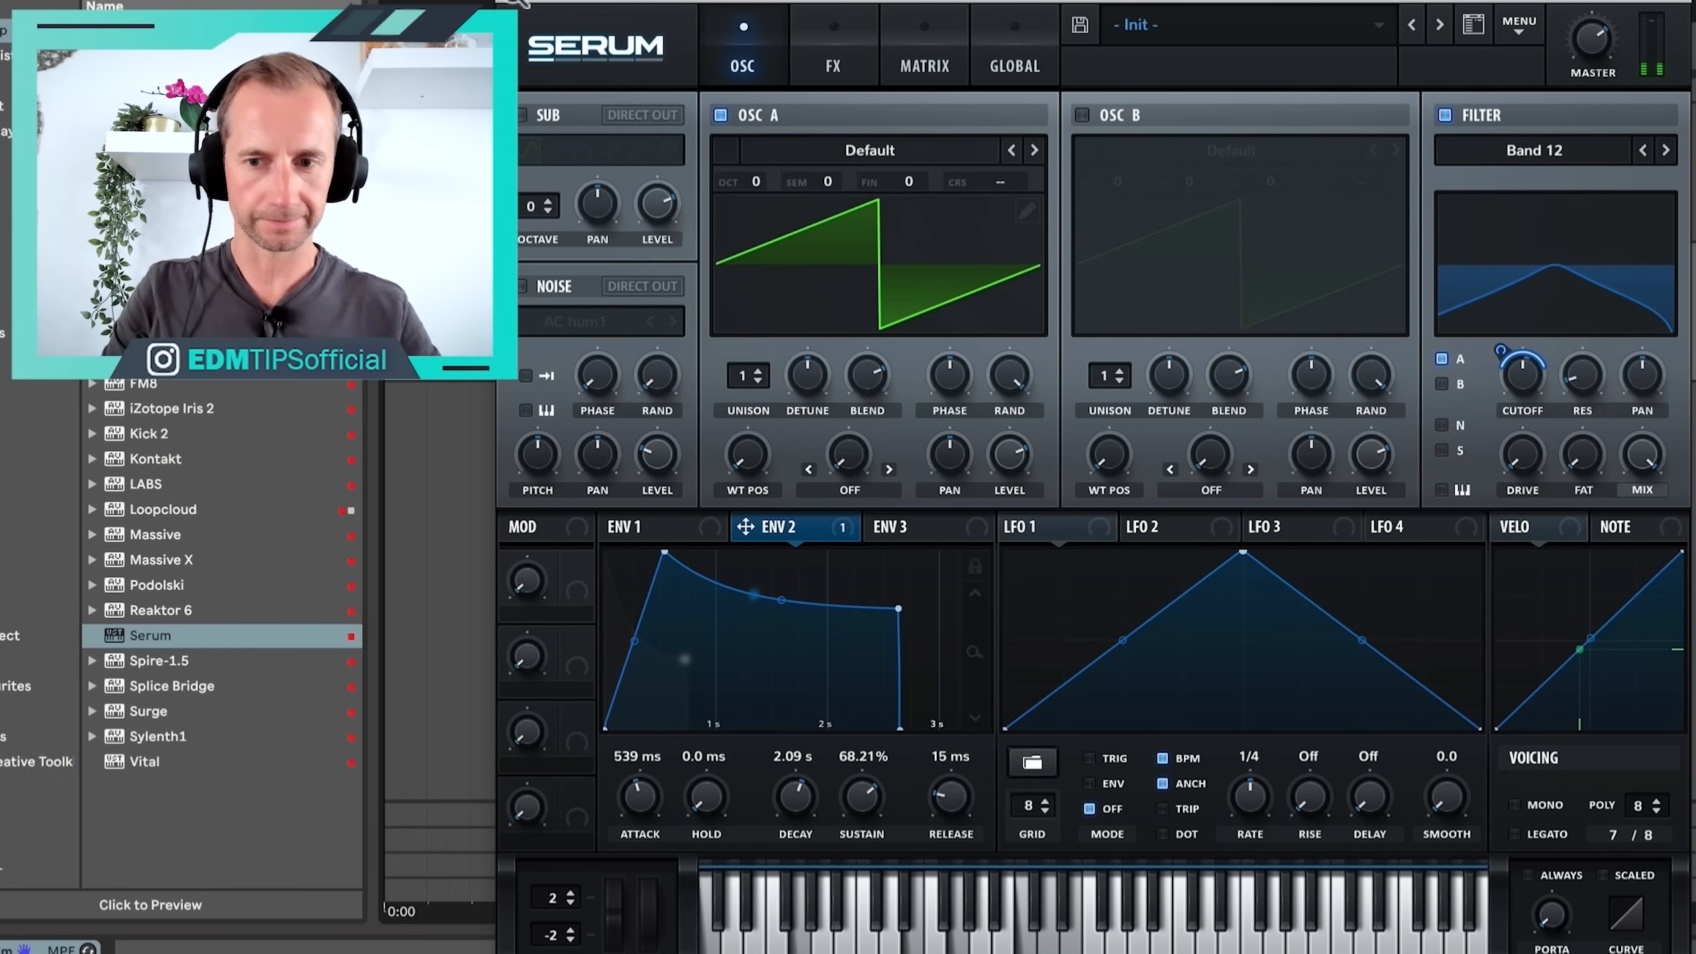
{"action": "left_click", "coordinate": [487, 29]}
{"action": "key", "text": "space"}
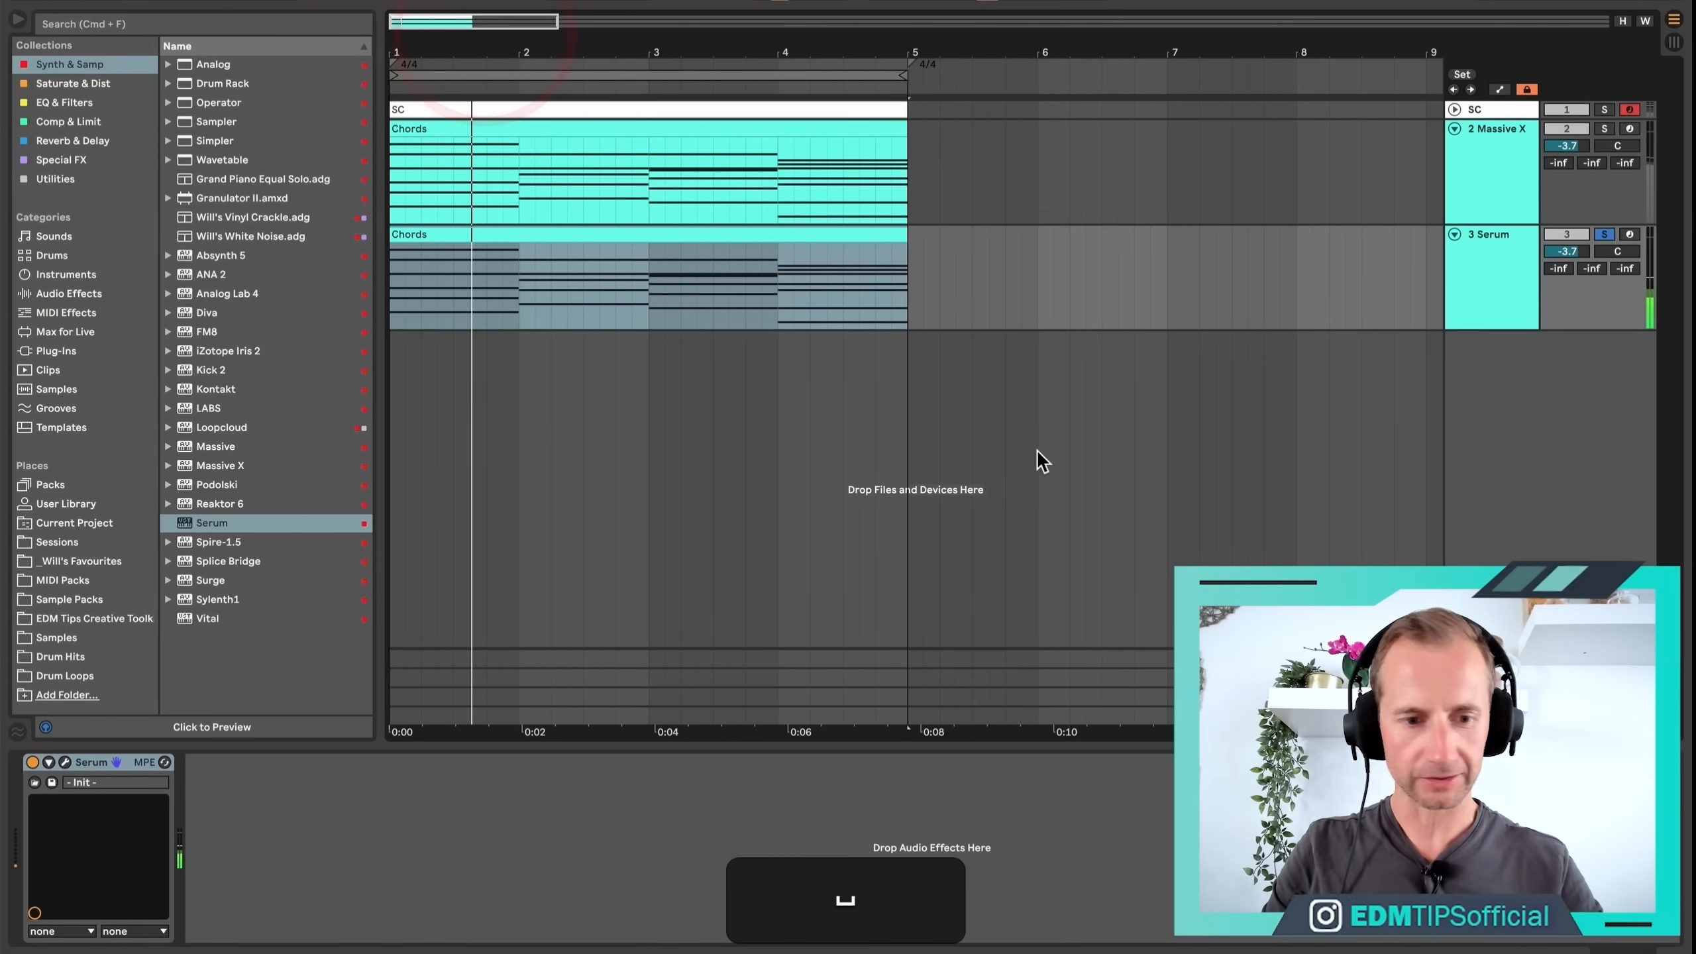
Reopen Serum, set OSC A's unison to 7 voices with a reduced detune, and play the chords.
{"action": "left_click", "coordinate": [65, 763]}
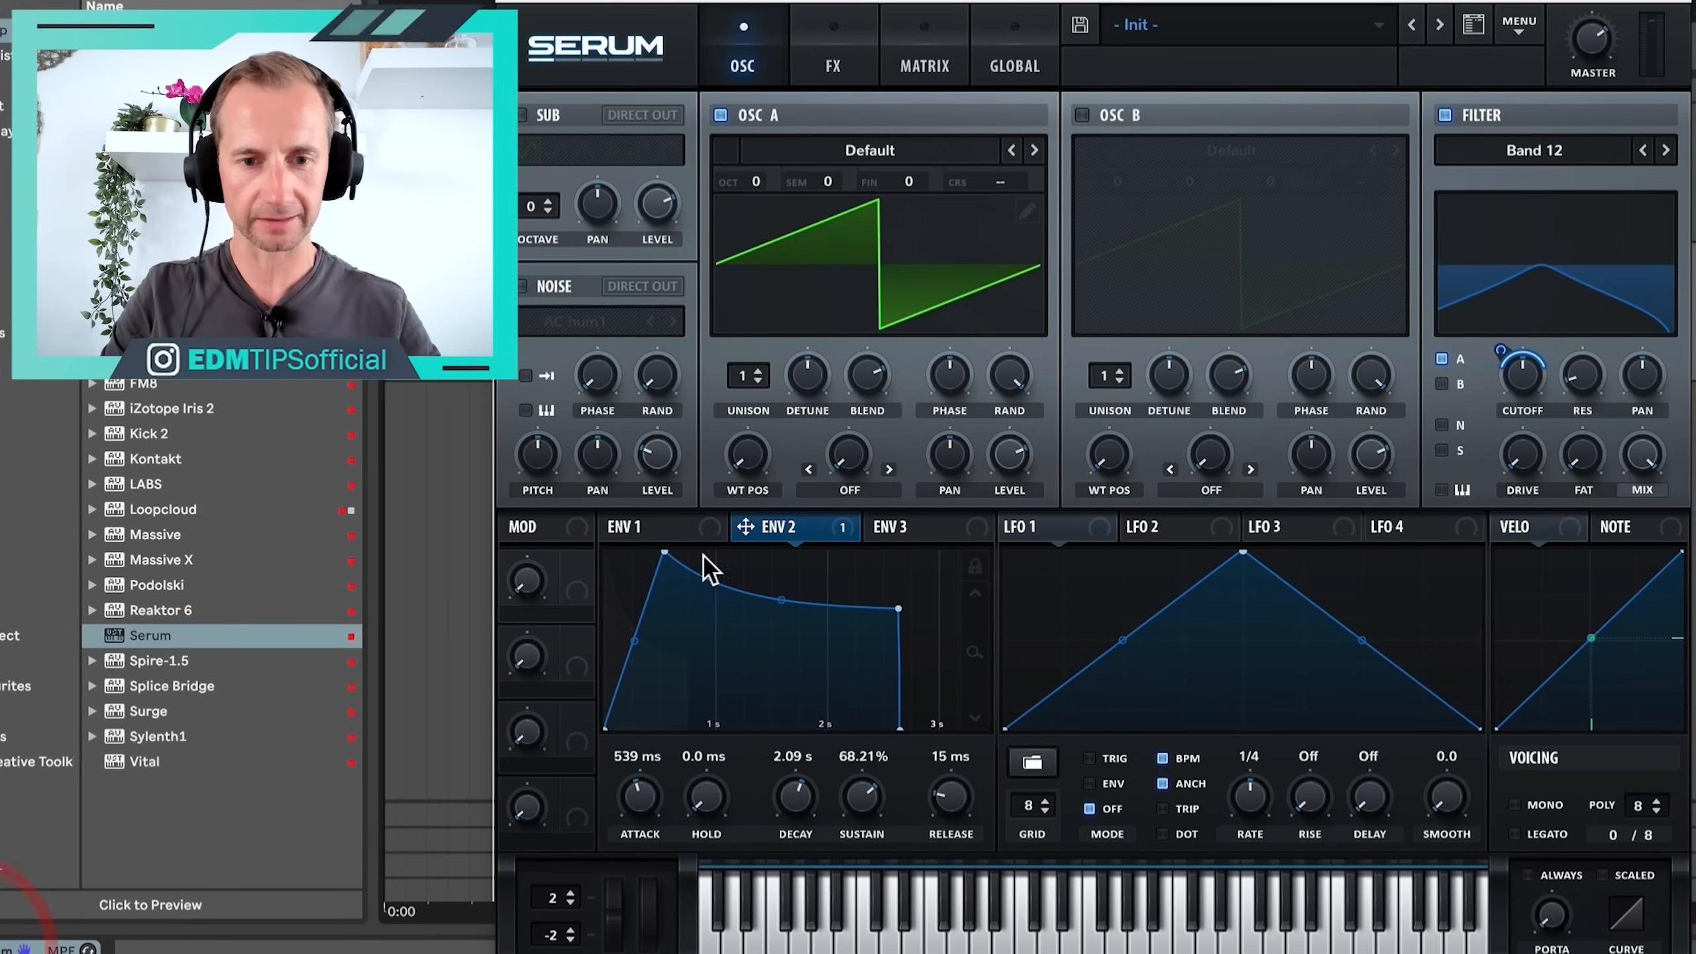
{"action": "left_click_drag", "start_coordinate": [739, 380], "coordinate": [739, 326]}
{"action": "left_click_drag", "start_coordinate": [730, 237], "coordinate": [731, 233]}
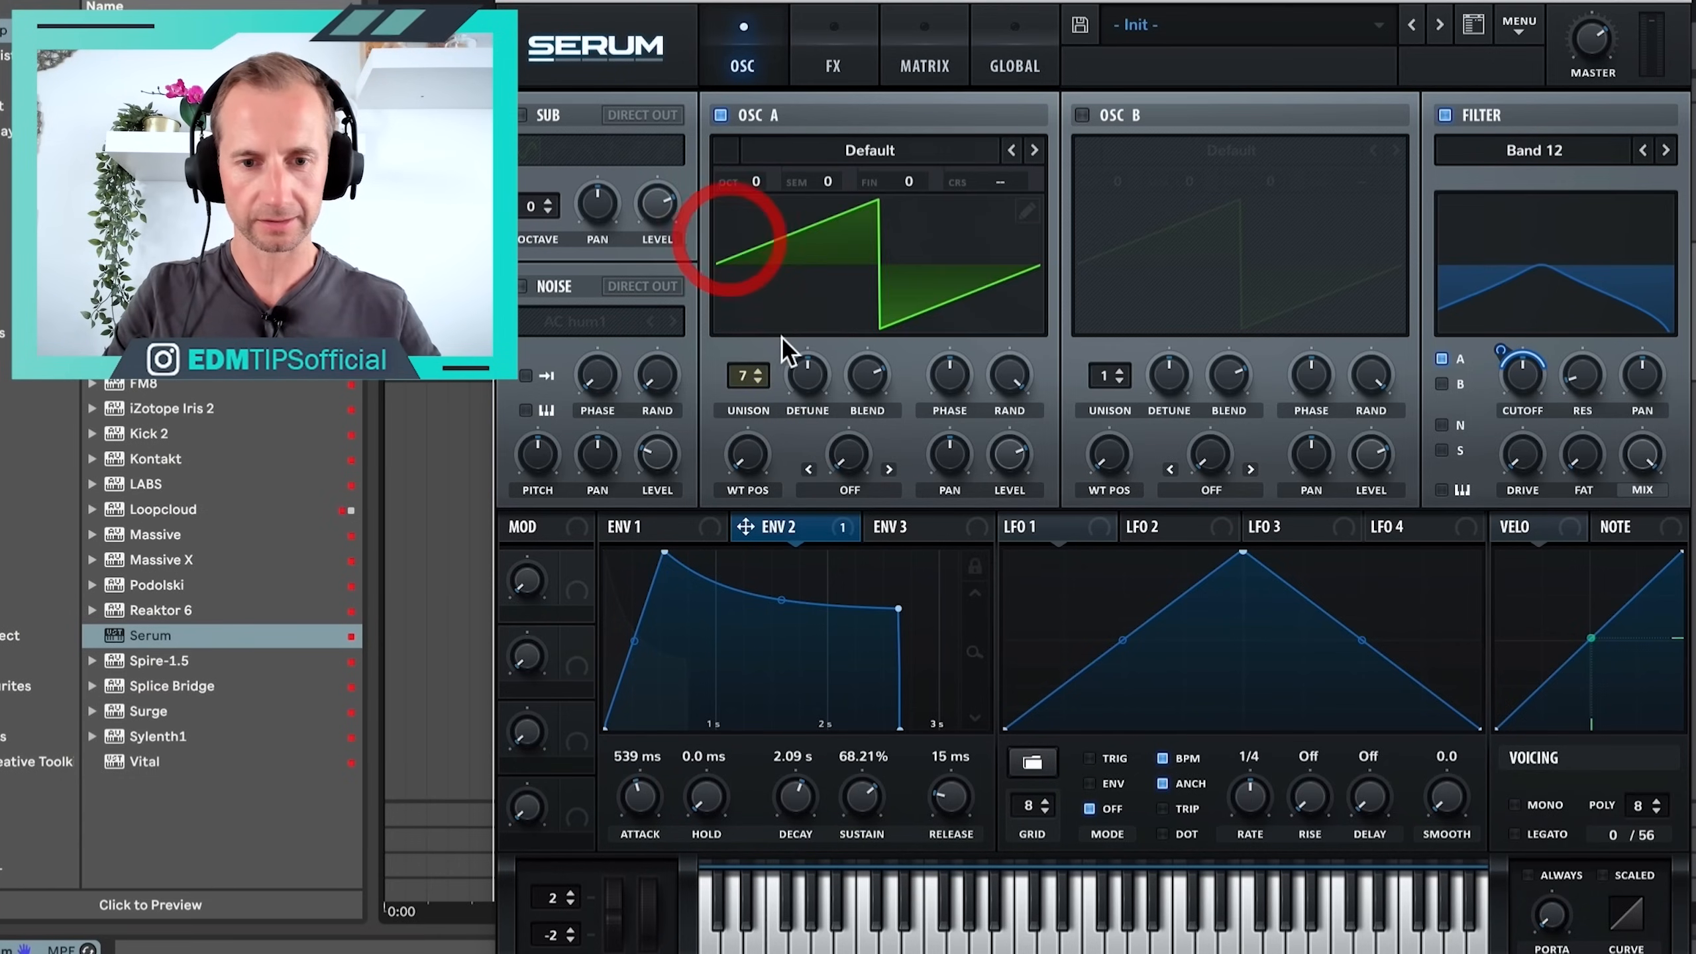
{"action": "mouse_move", "coordinate": [805, 359]}
{"action": "left_mouse_down"}
{"action": "mouse_move", "coordinate": [808, 427]}
{"action": "mouse_move", "coordinate": [809, 371]}
{"action": "left_mouse_up"}
{"action": "key", "text": "space"}
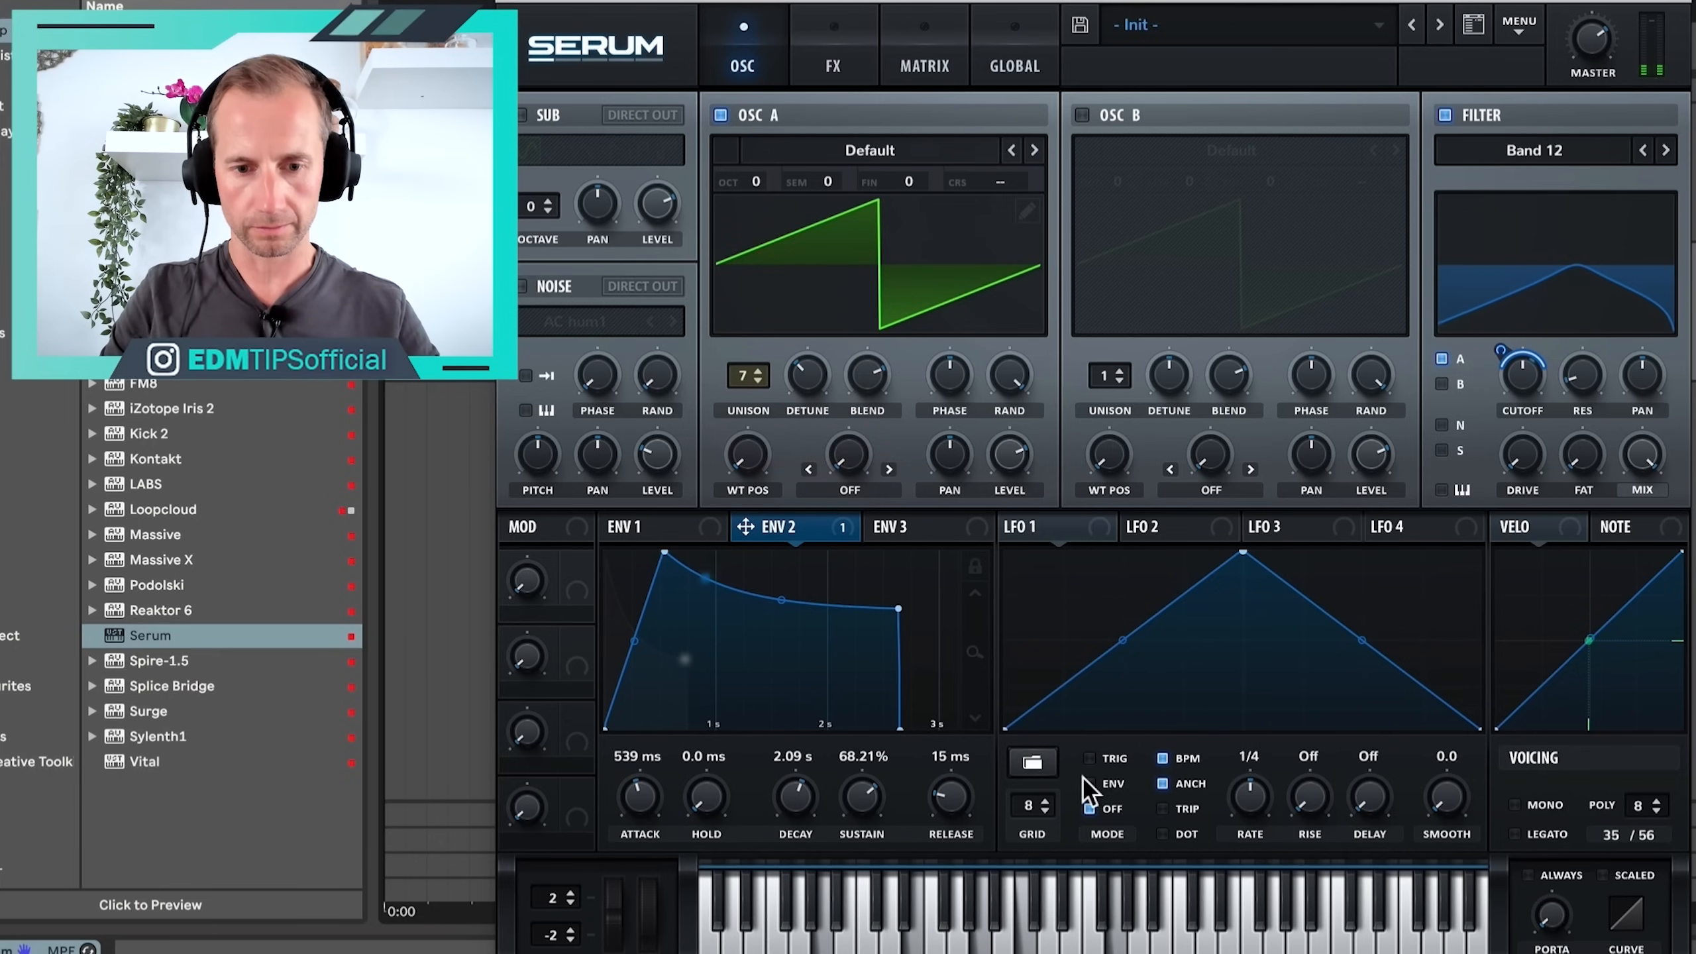
Lengthen Env 2's decay to 2.36 s and attack to 770 ms during playback.
{"action": "left_click_drag", "start_coordinate": [804, 801], "coordinate": [804, 801]}
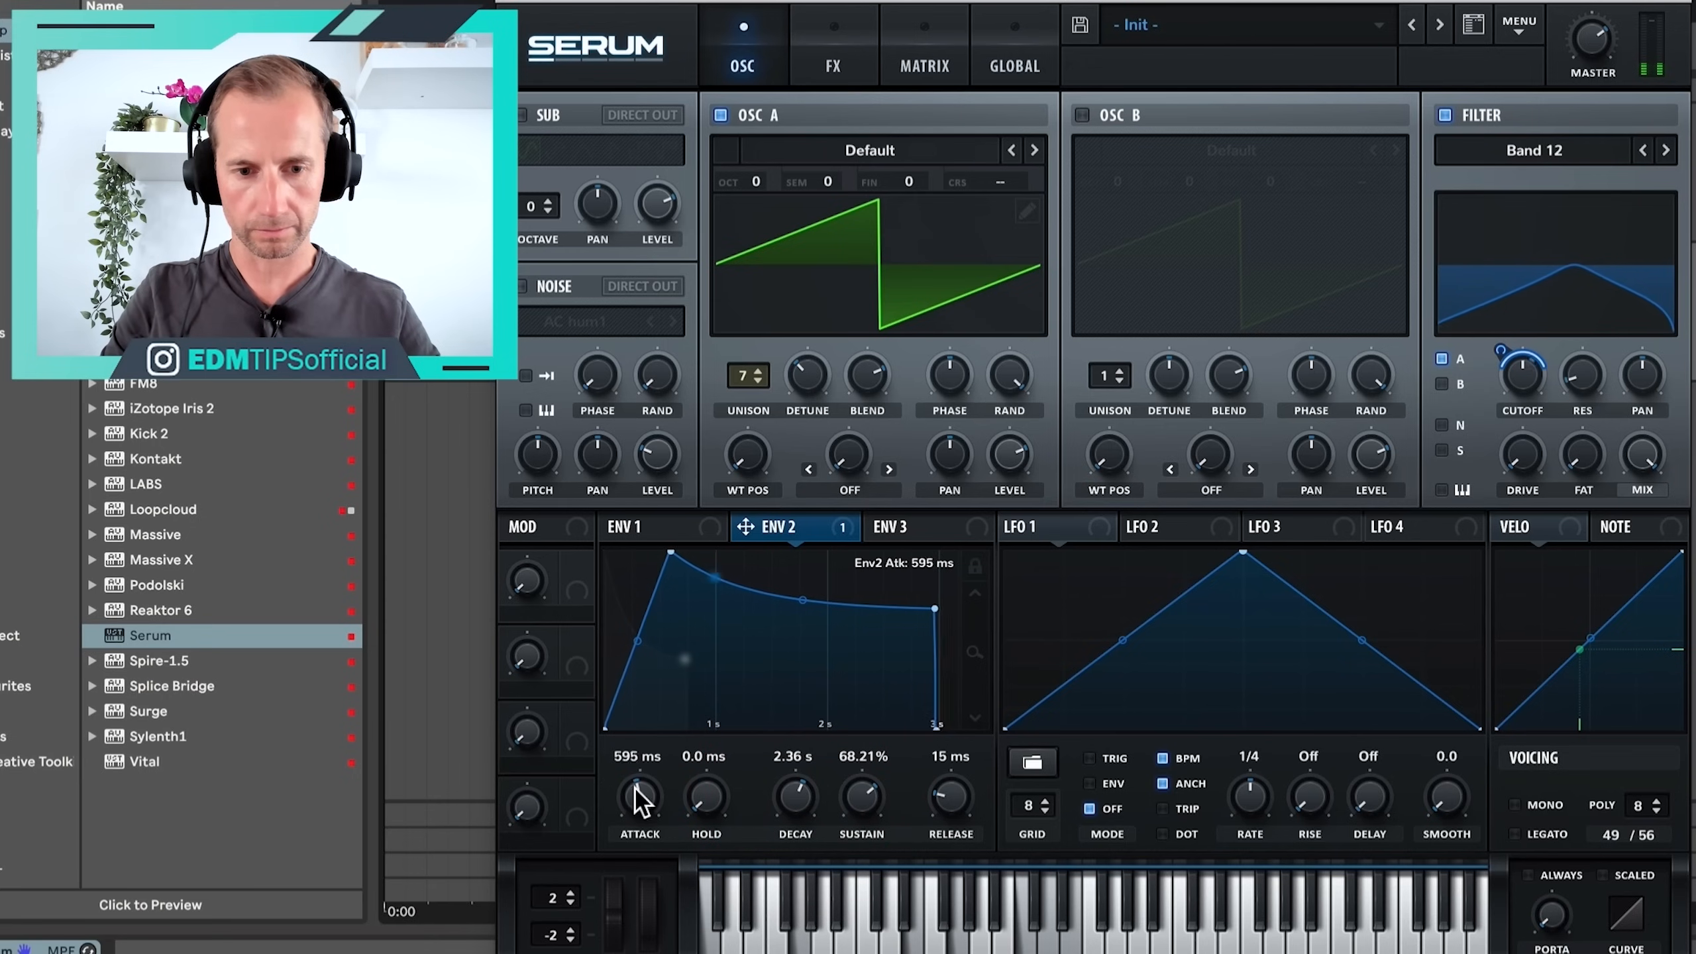
{"action": "left_click_drag", "start_coordinate": [640, 797], "coordinate": [641, 797]}
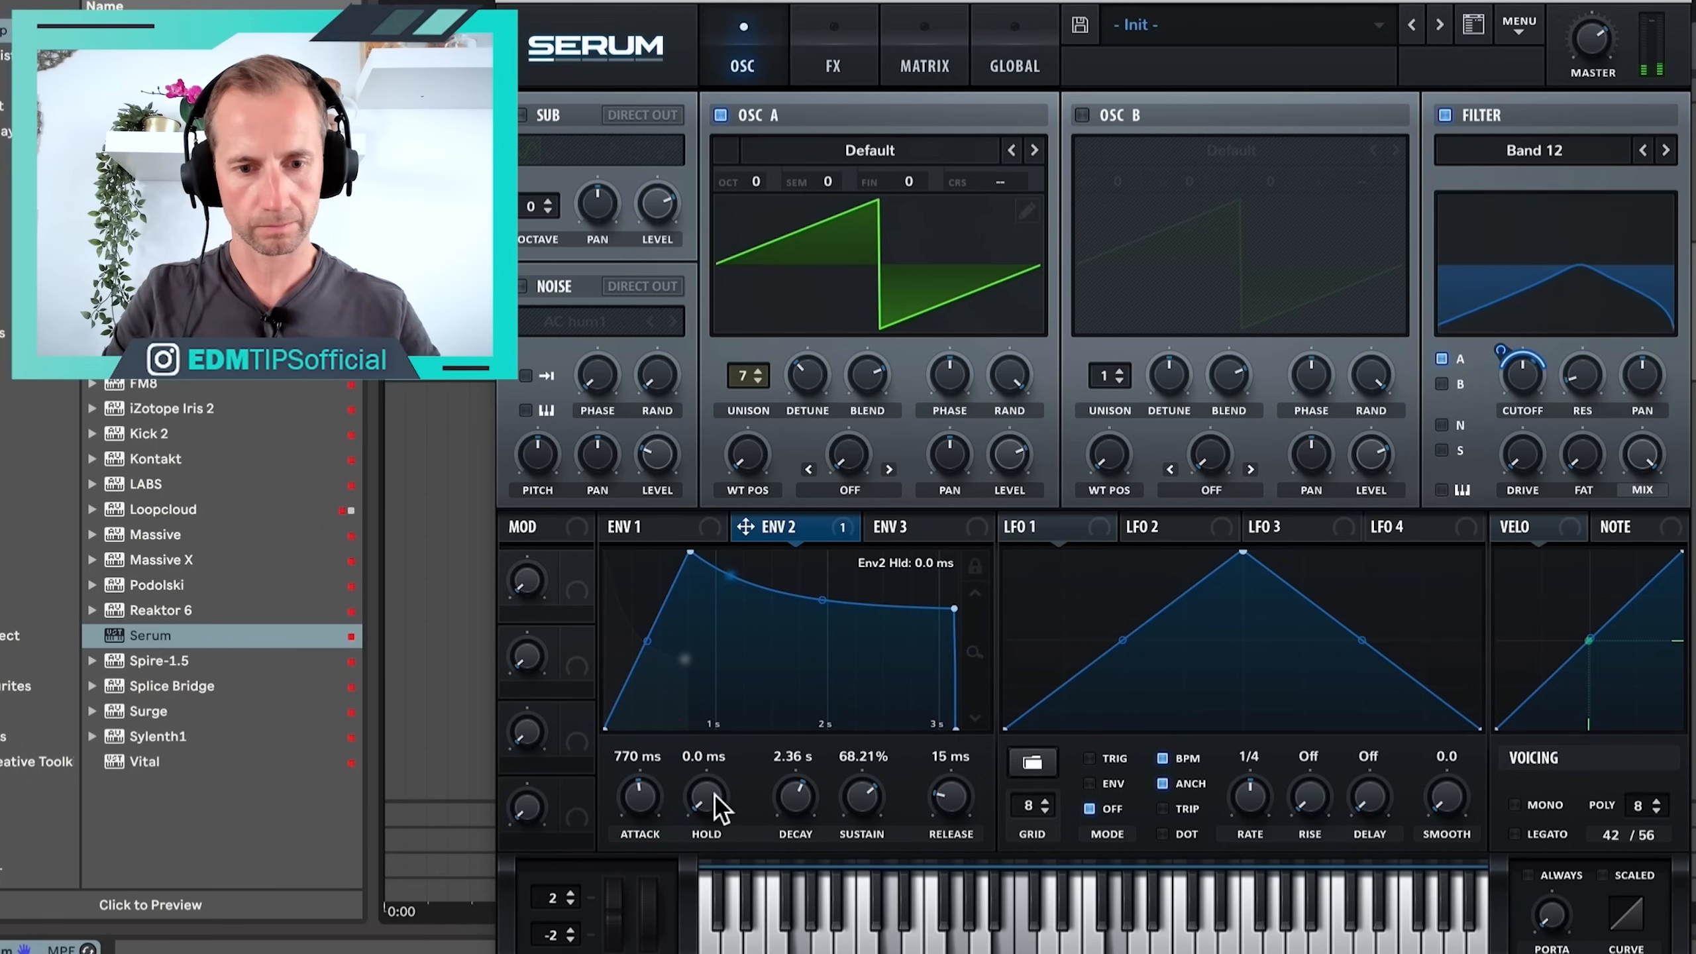
{"action": "left_click_drag", "start_coordinate": [720, 751], "coordinate": [708, 708]}
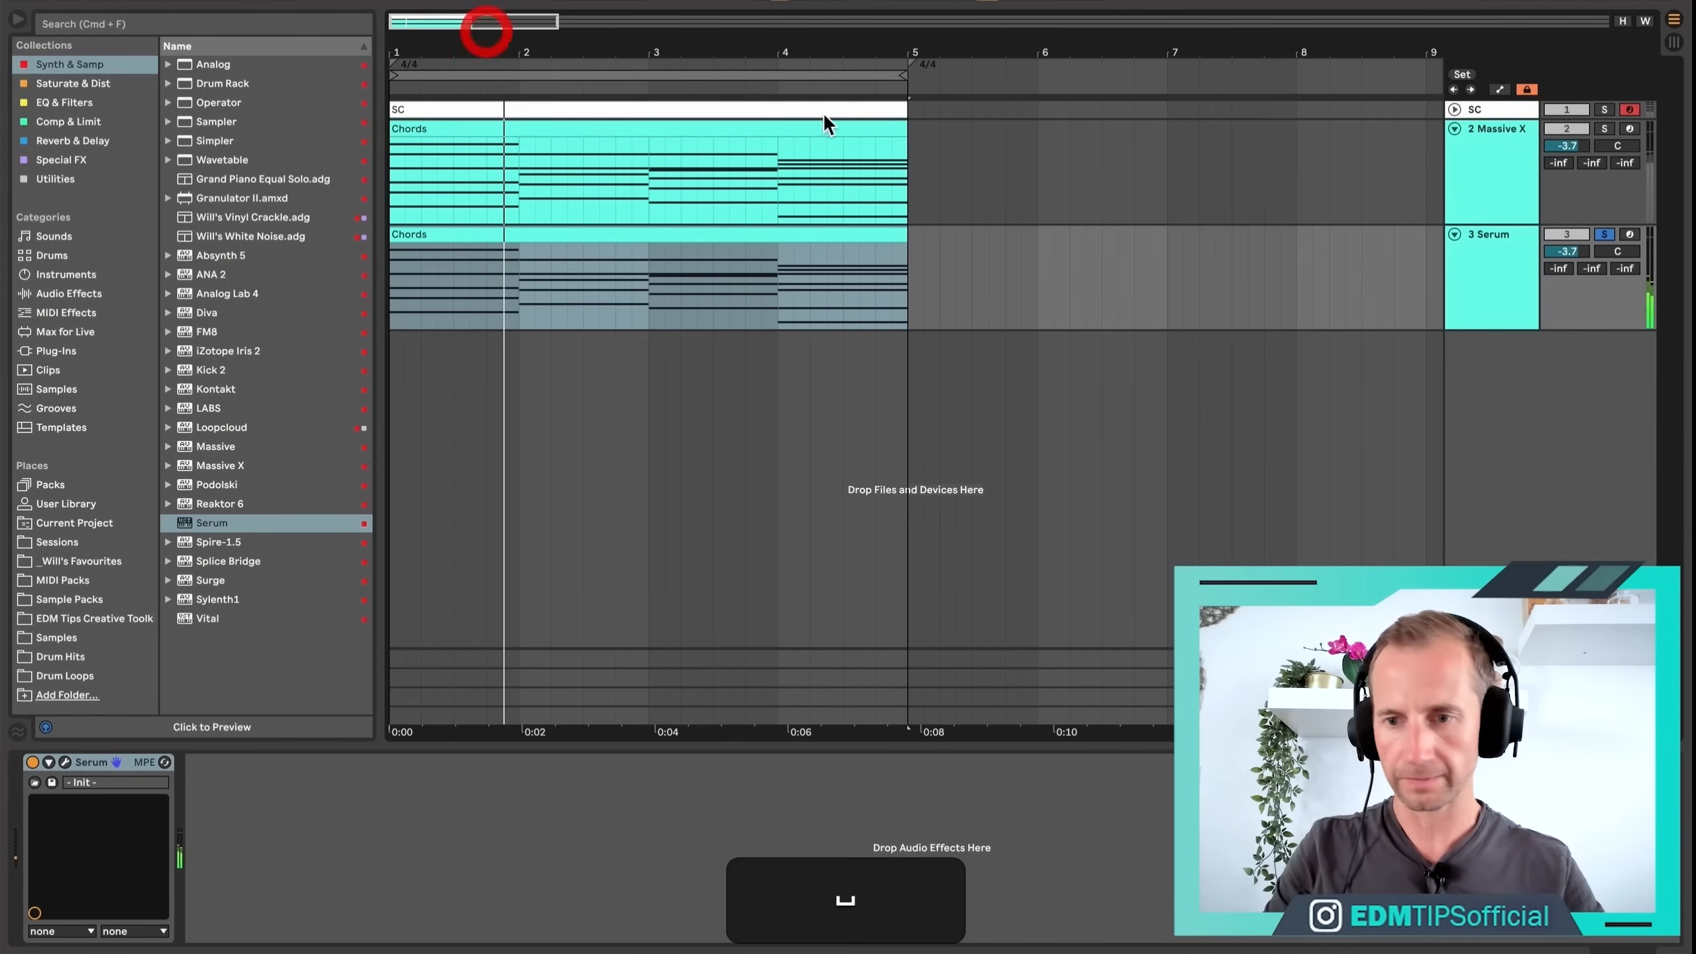
Unsolo Serum and balance it against Massive X during playback, with its track volume at -3.3 dB and filter cutoff at 237 Hz.
{"action": "left_click", "coordinate": [1605, 234]}
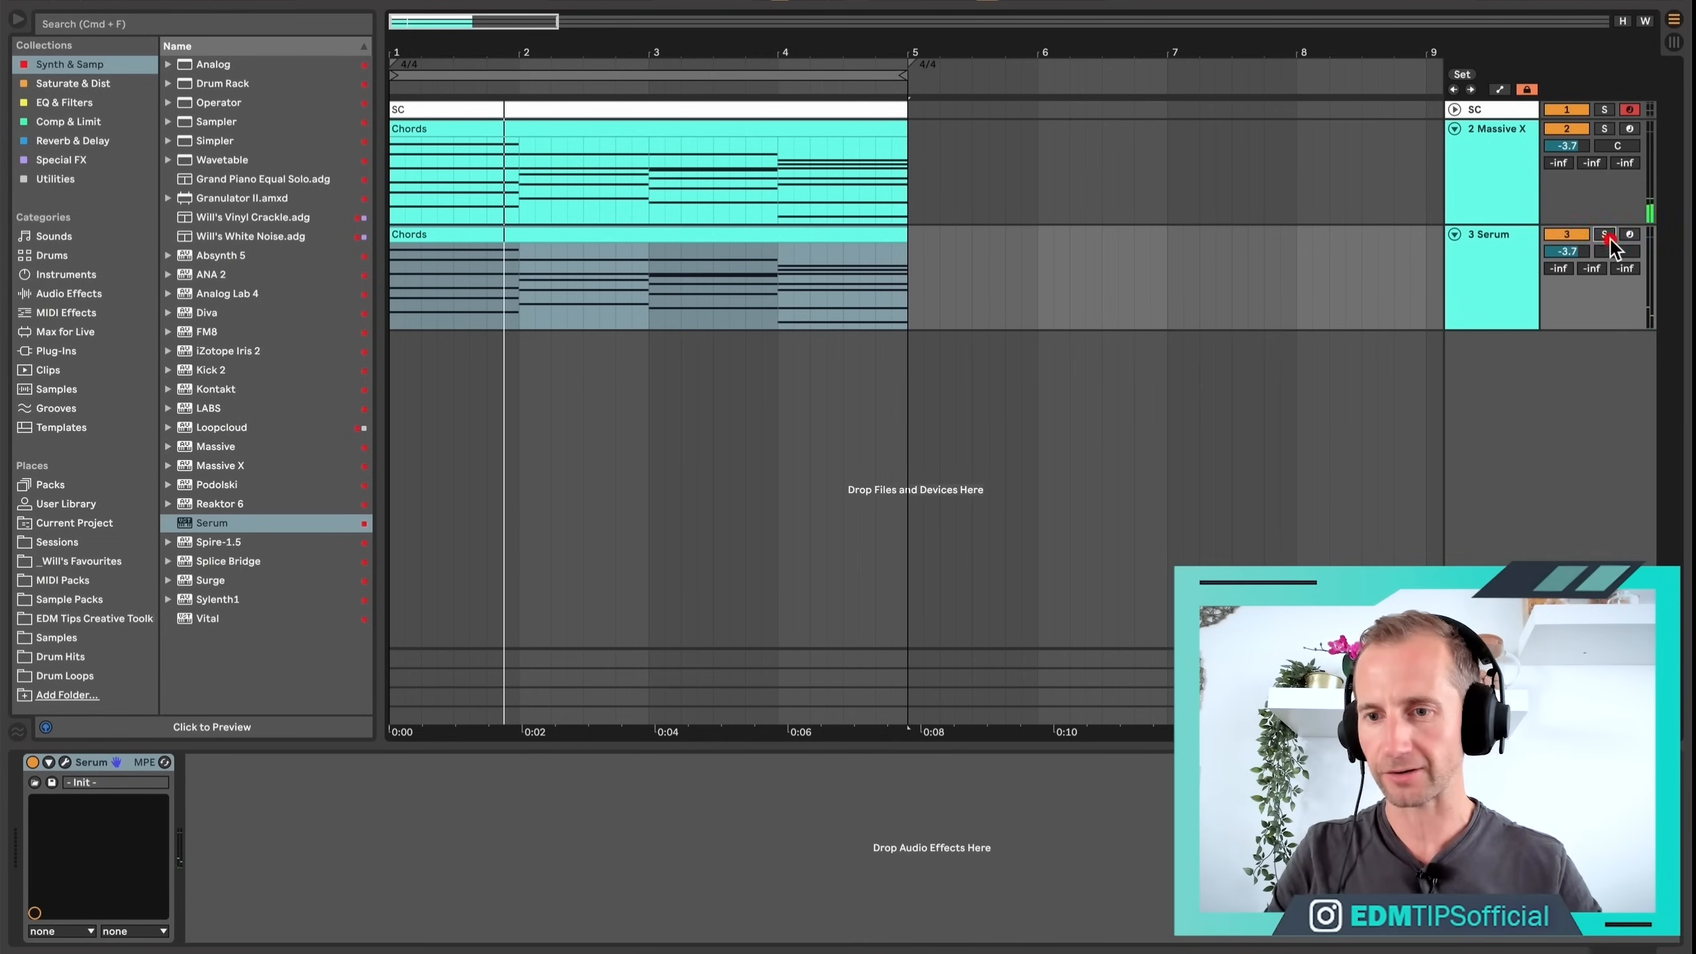
{"action": "key", "text": "space"}
{"action": "mouse_move", "coordinate": [1567, 251]}
{"action": "left_mouse_down"}
{"action": "mouse_move", "coordinate": [1567, 288]}
{"action": "mouse_move", "coordinate": [1567, 243]}
{"action": "left_mouse_up"}
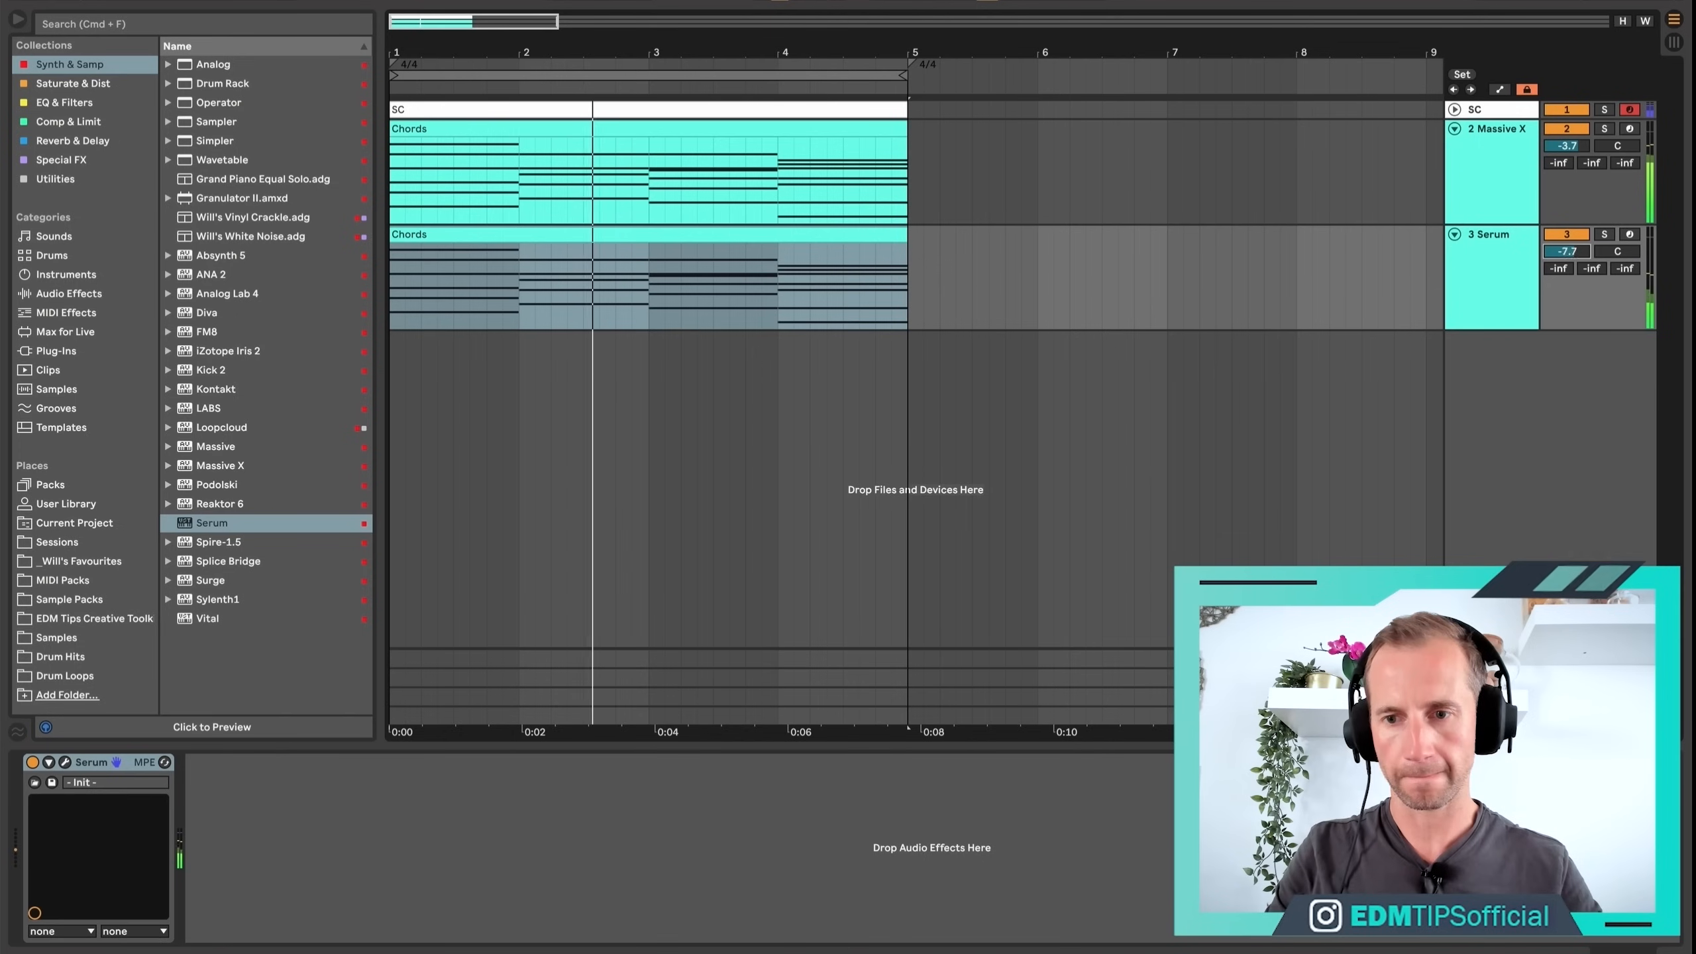
{"action": "left_click", "coordinate": [65, 762]}
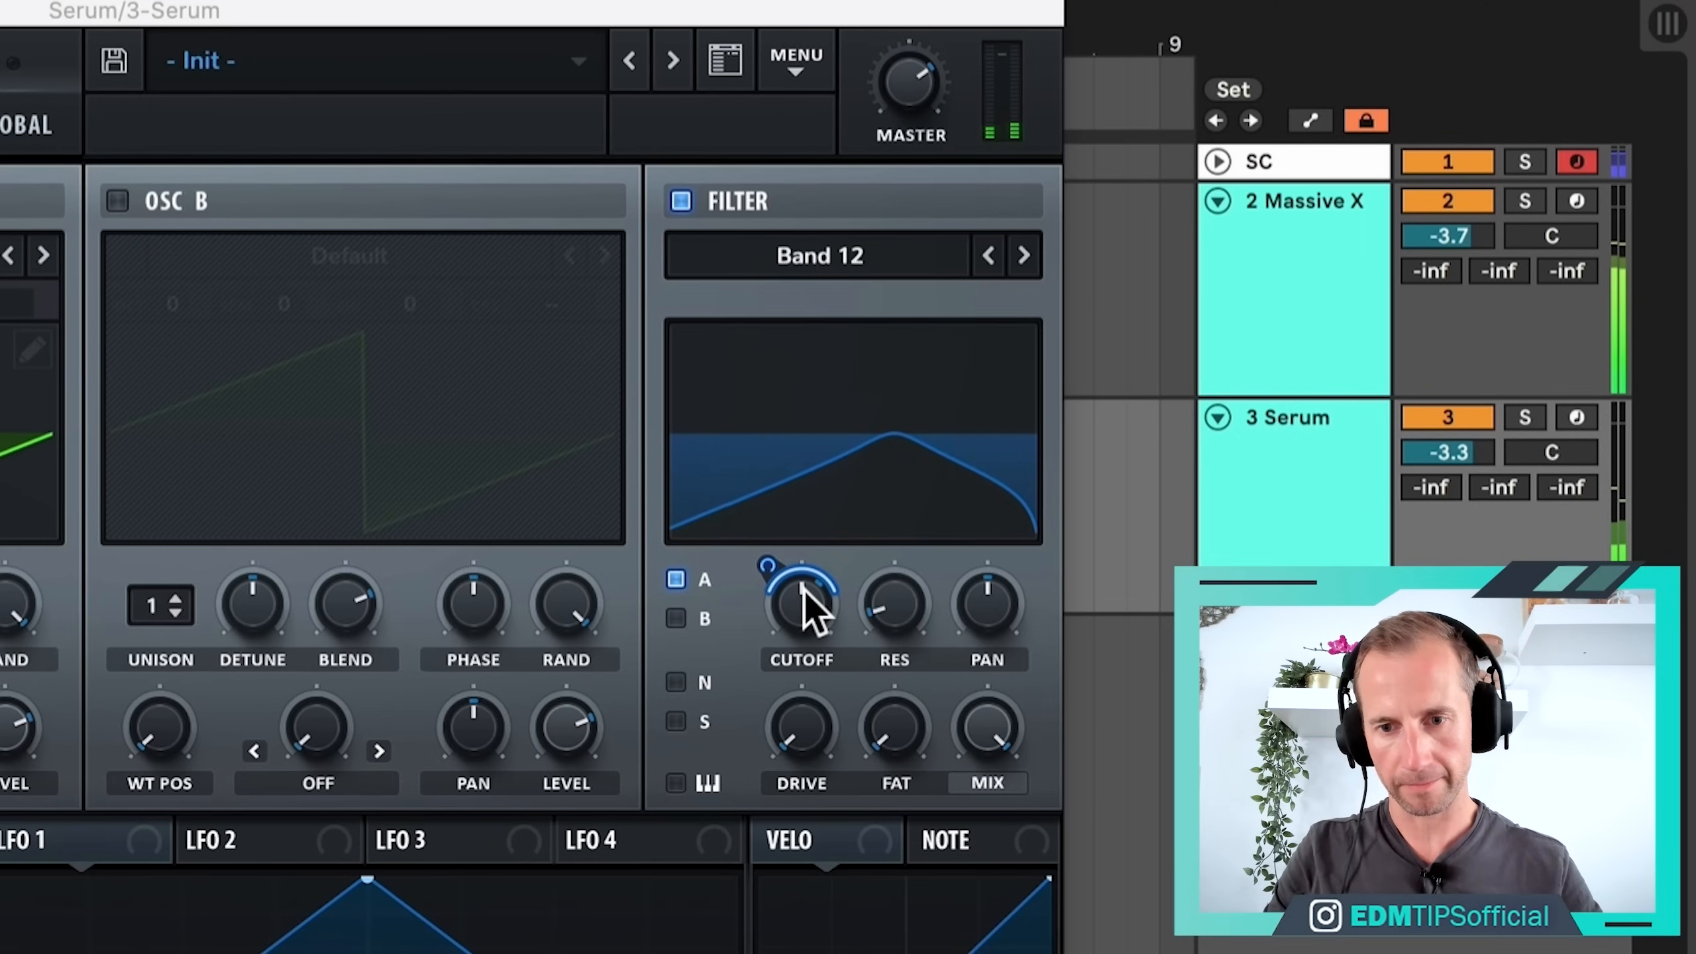
{"action": "left_click_drag", "start_coordinate": [803, 587], "coordinate": [804, 628]}
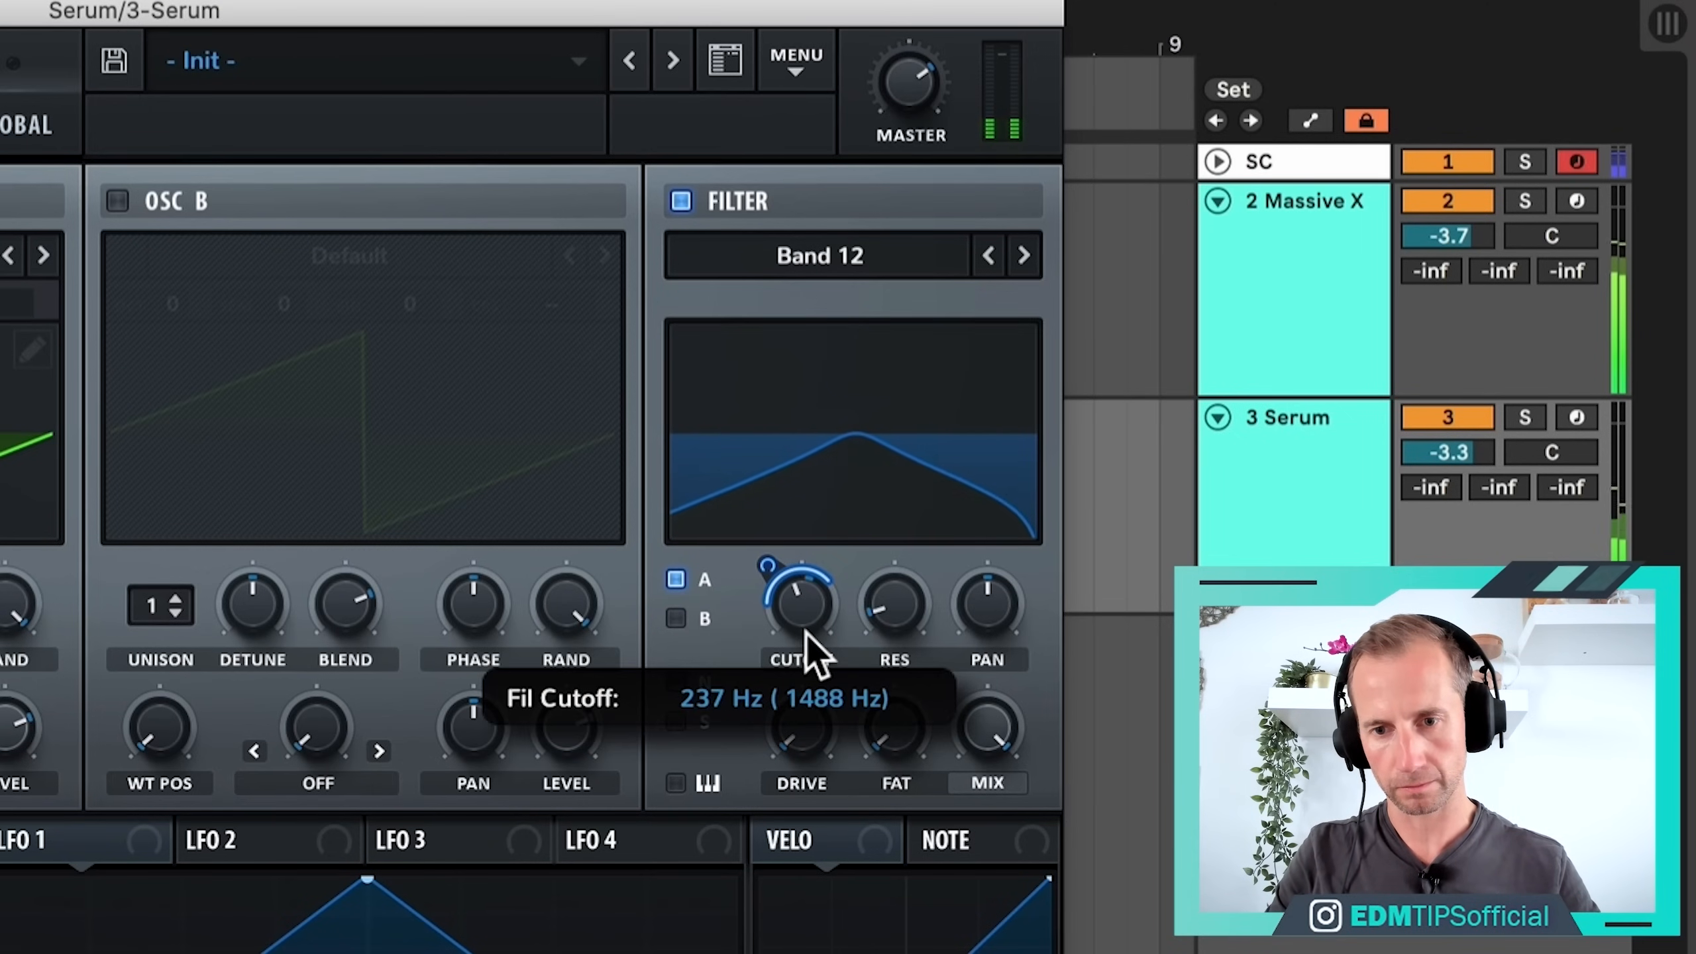
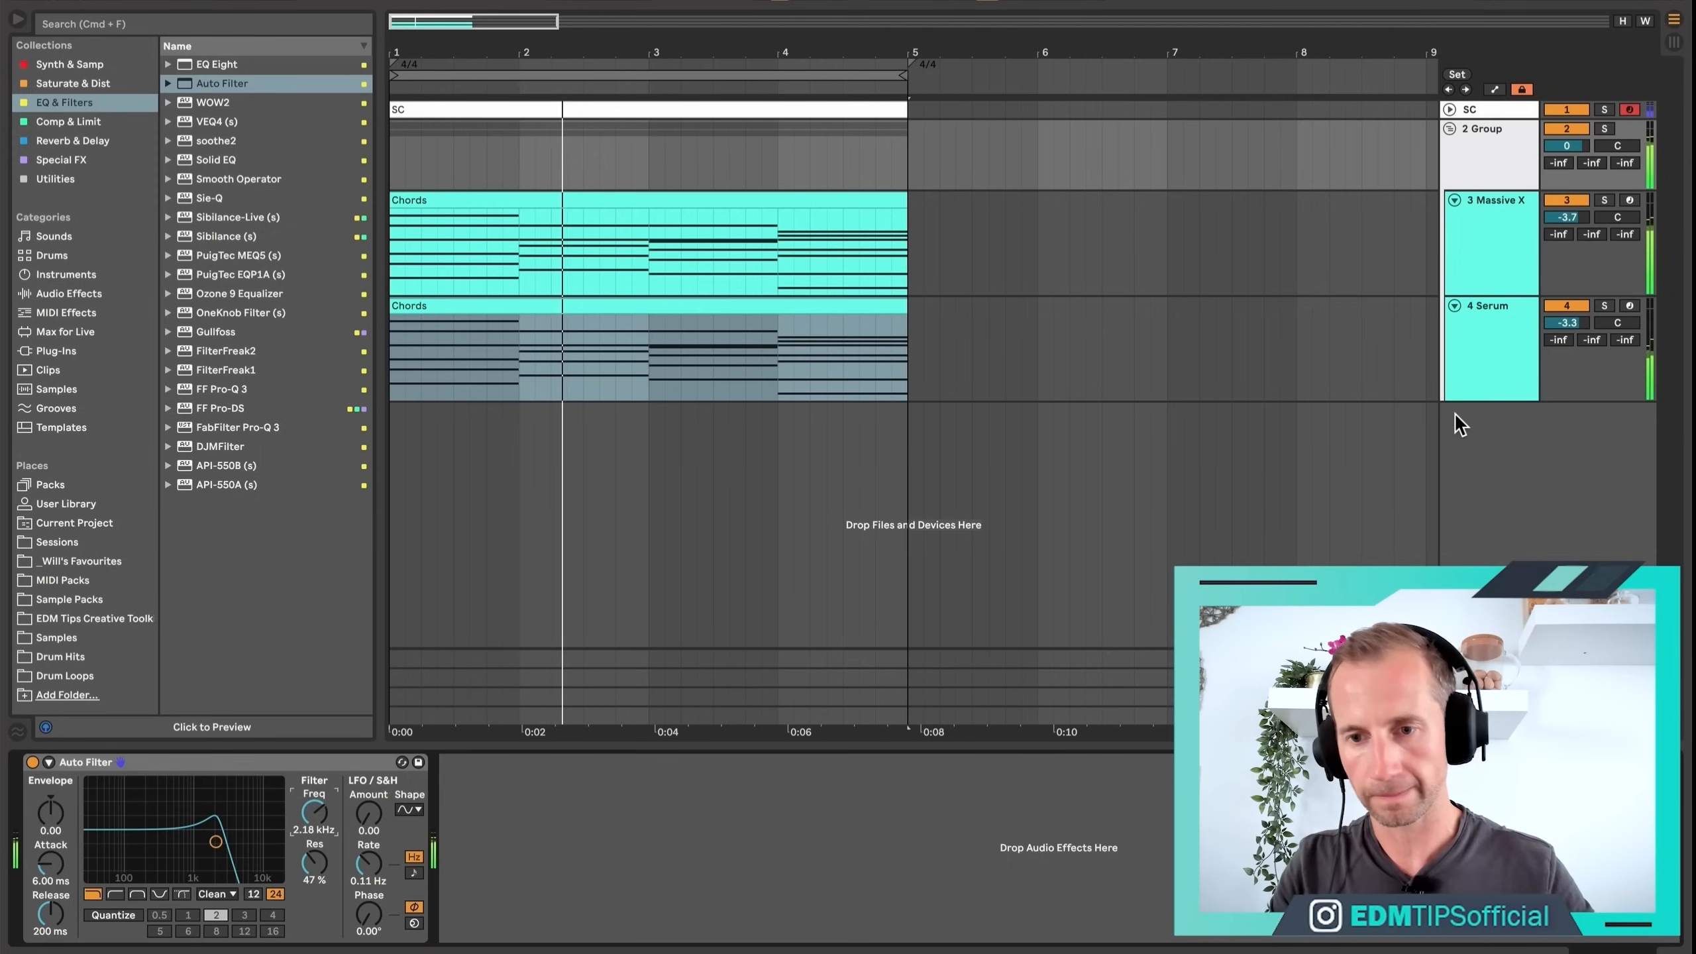
Duplicate the Massive X track inside the group, then solo and select the copy.
{"action": "left_click", "coordinate": [1491, 262], "text": "super"}
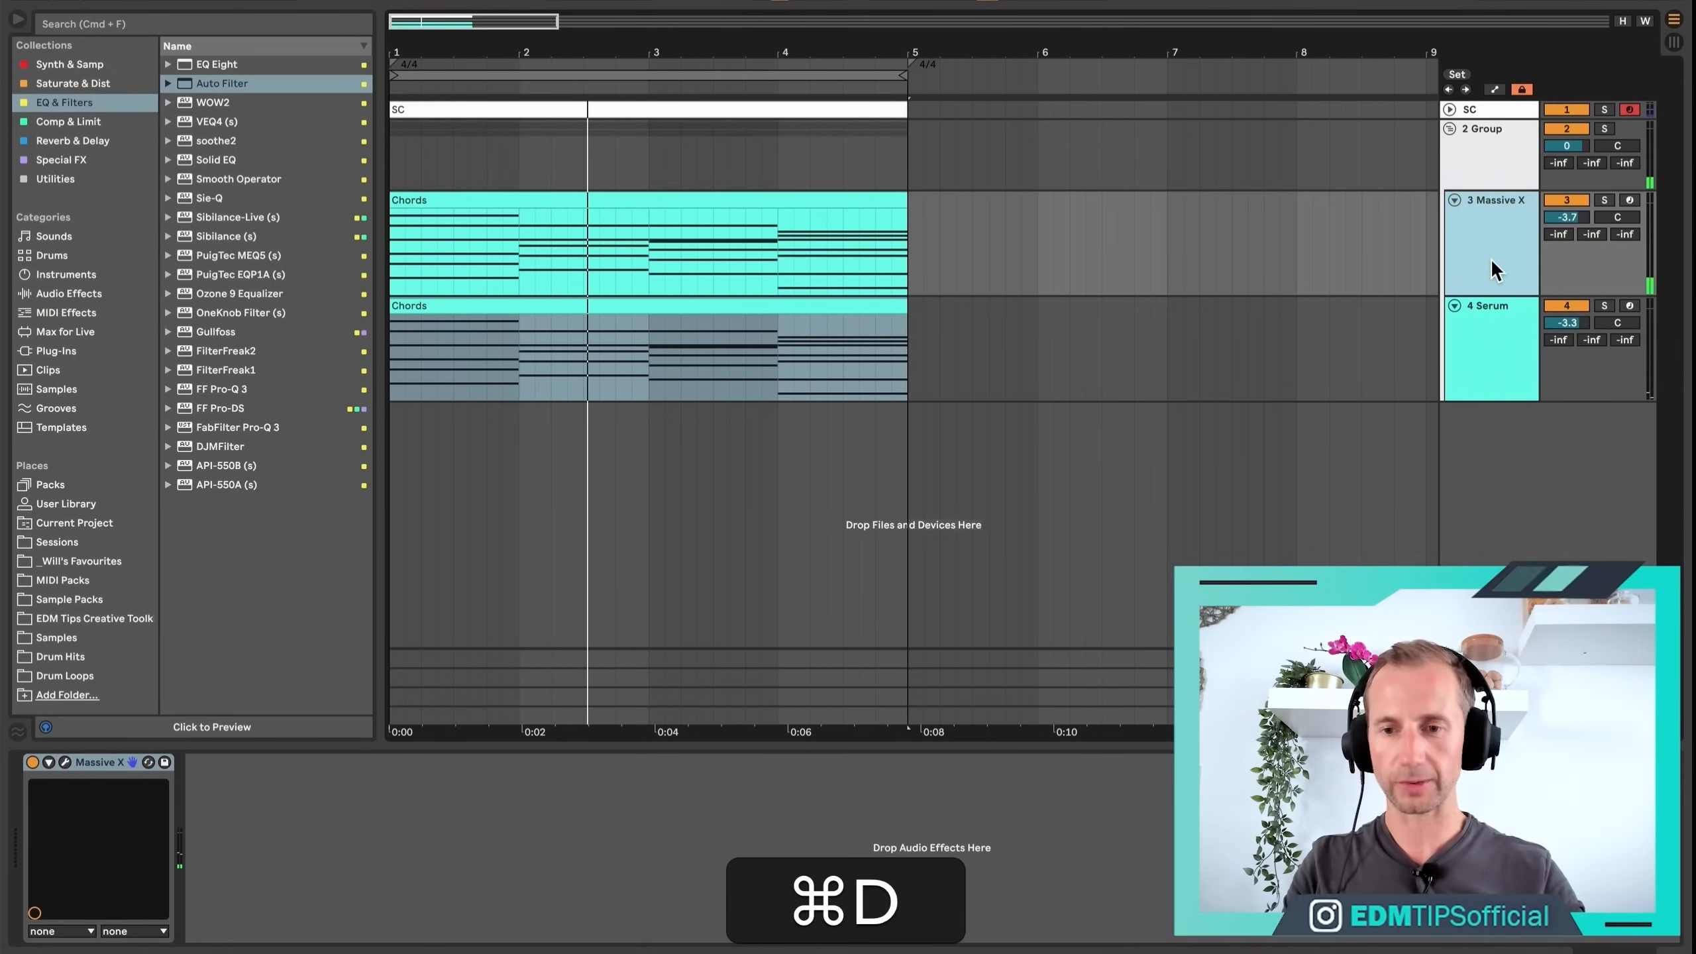
{"action": "key", "text": "super+d"}
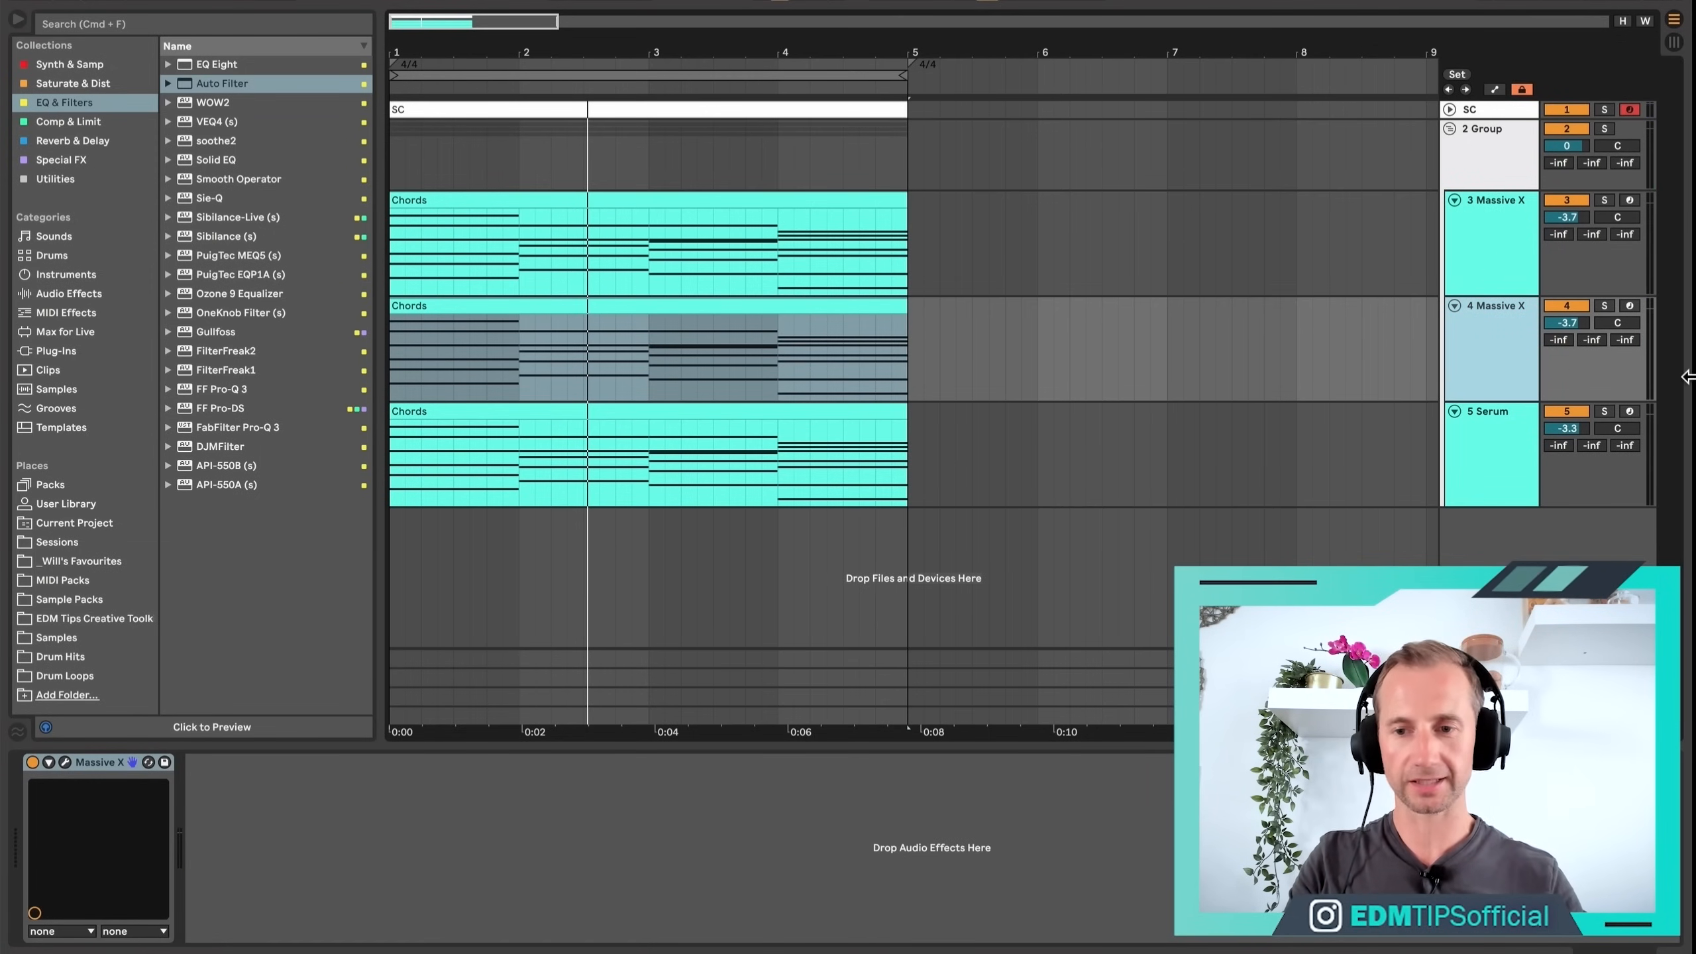
{"action": "left_click", "coordinate": [1496, 331]}
{"action": "left_click", "coordinate": [1605, 305]}
{"action": "left_click", "coordinate": [1524, 237]}
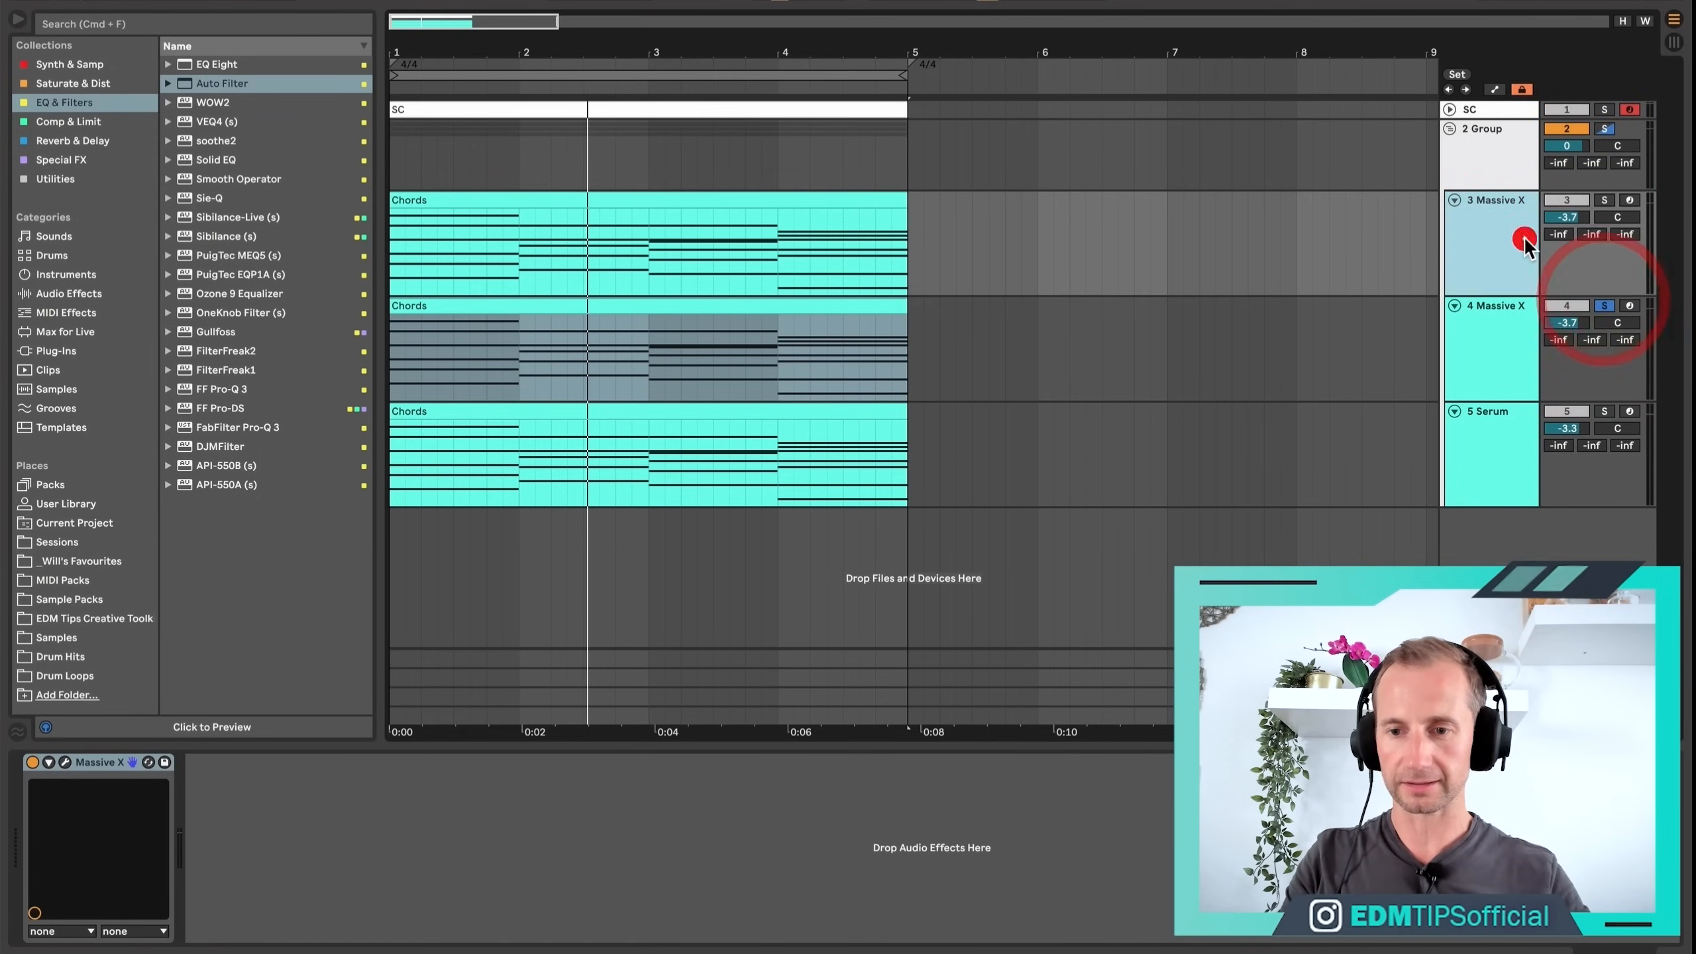
{"action": "left_click", "coordinate": [1502, 353]}
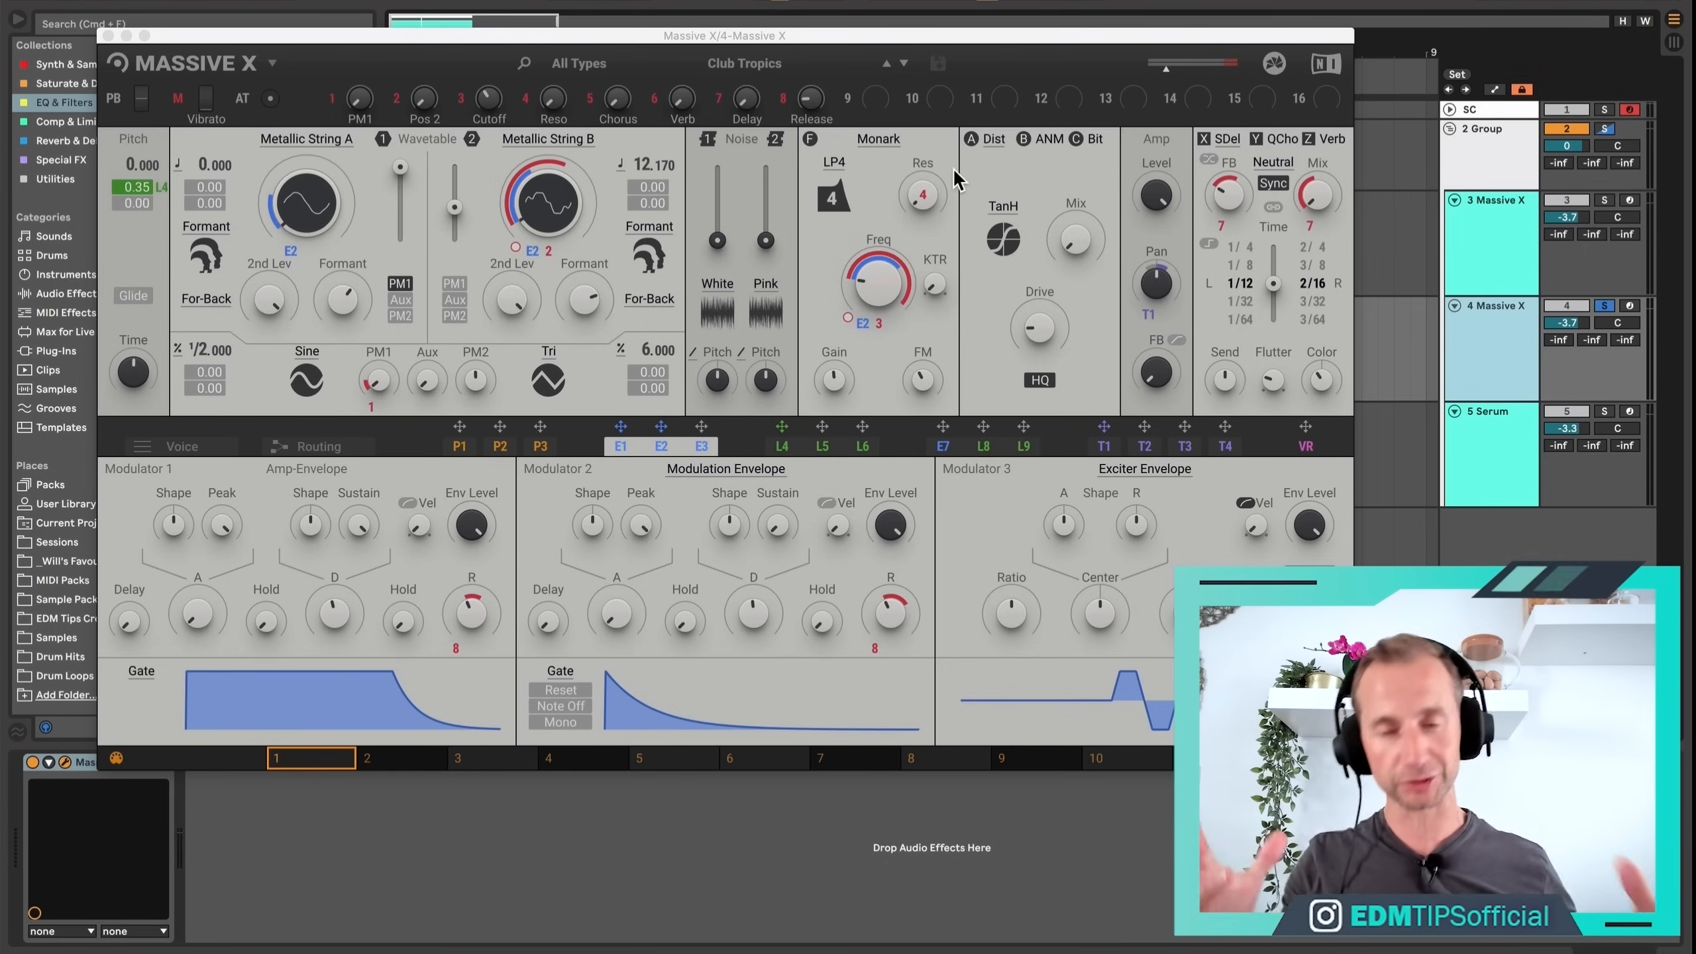
Audition Plucked Strings presets in the copied Massive X, load Seven Comb and close the plug-in window.
{"action": "left_click", "coordinate": [756, 65]}
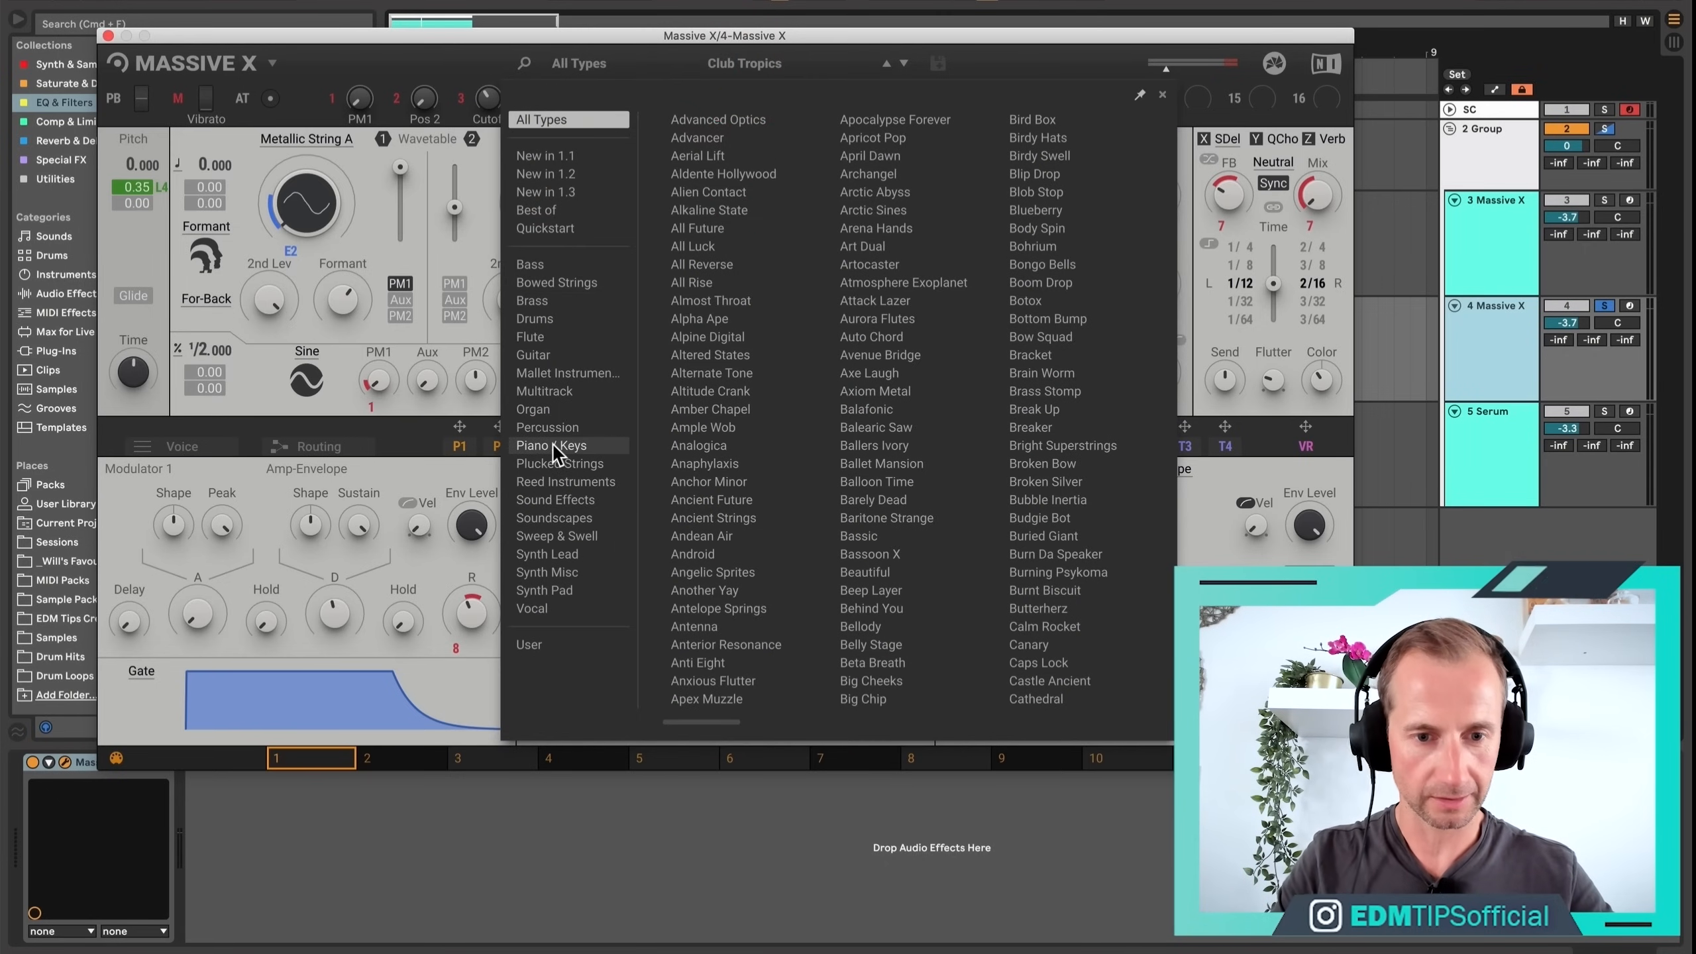
{"action": "left_click", "coordinate": [558, 466]}
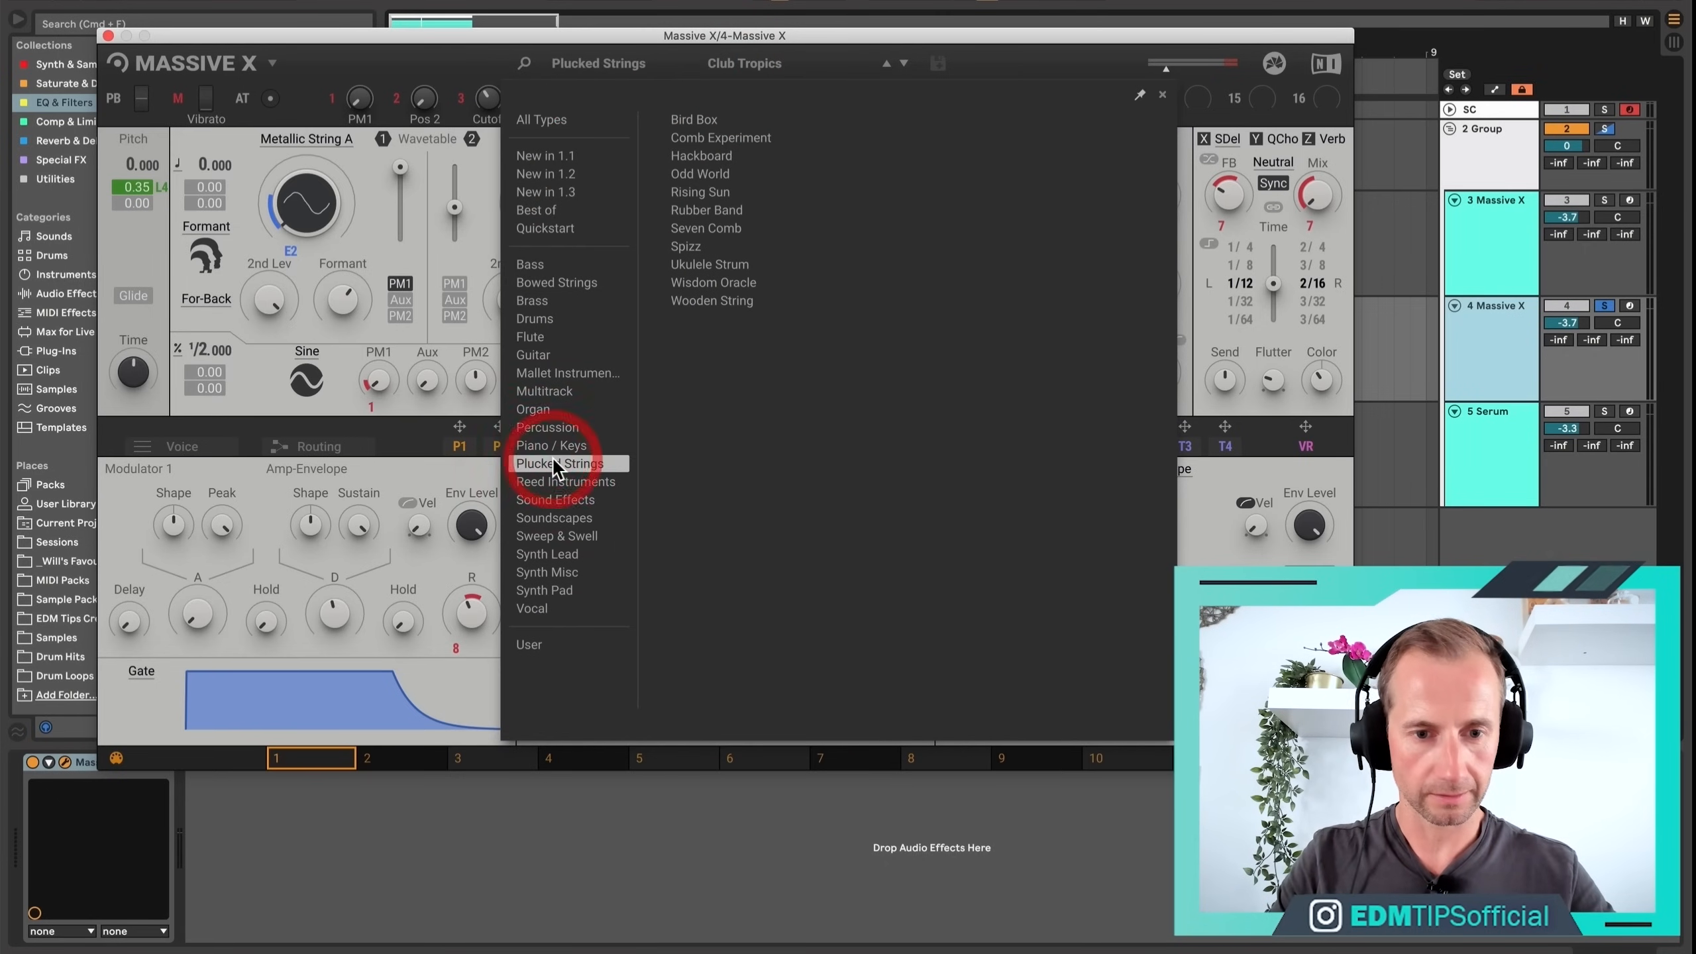
{"action": "left_click", "coordinate": [703, 124]}
{"action": "key", "text": "space"}
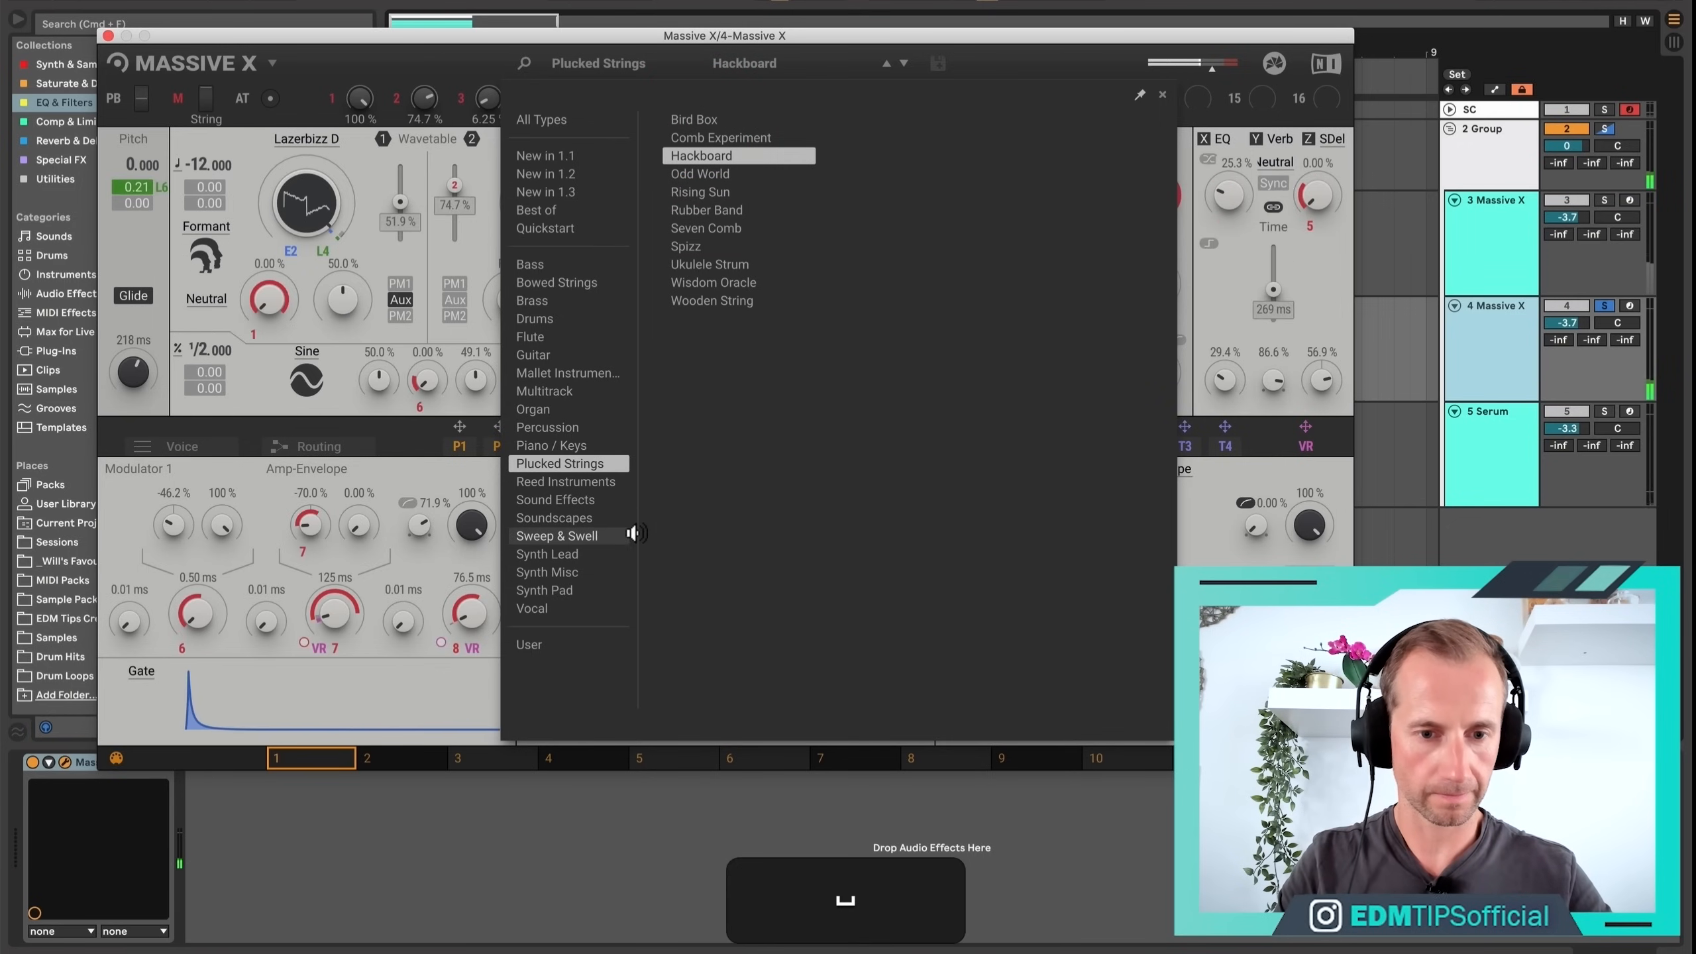
{"action": "left_click", "coordinate": [718, 227]}
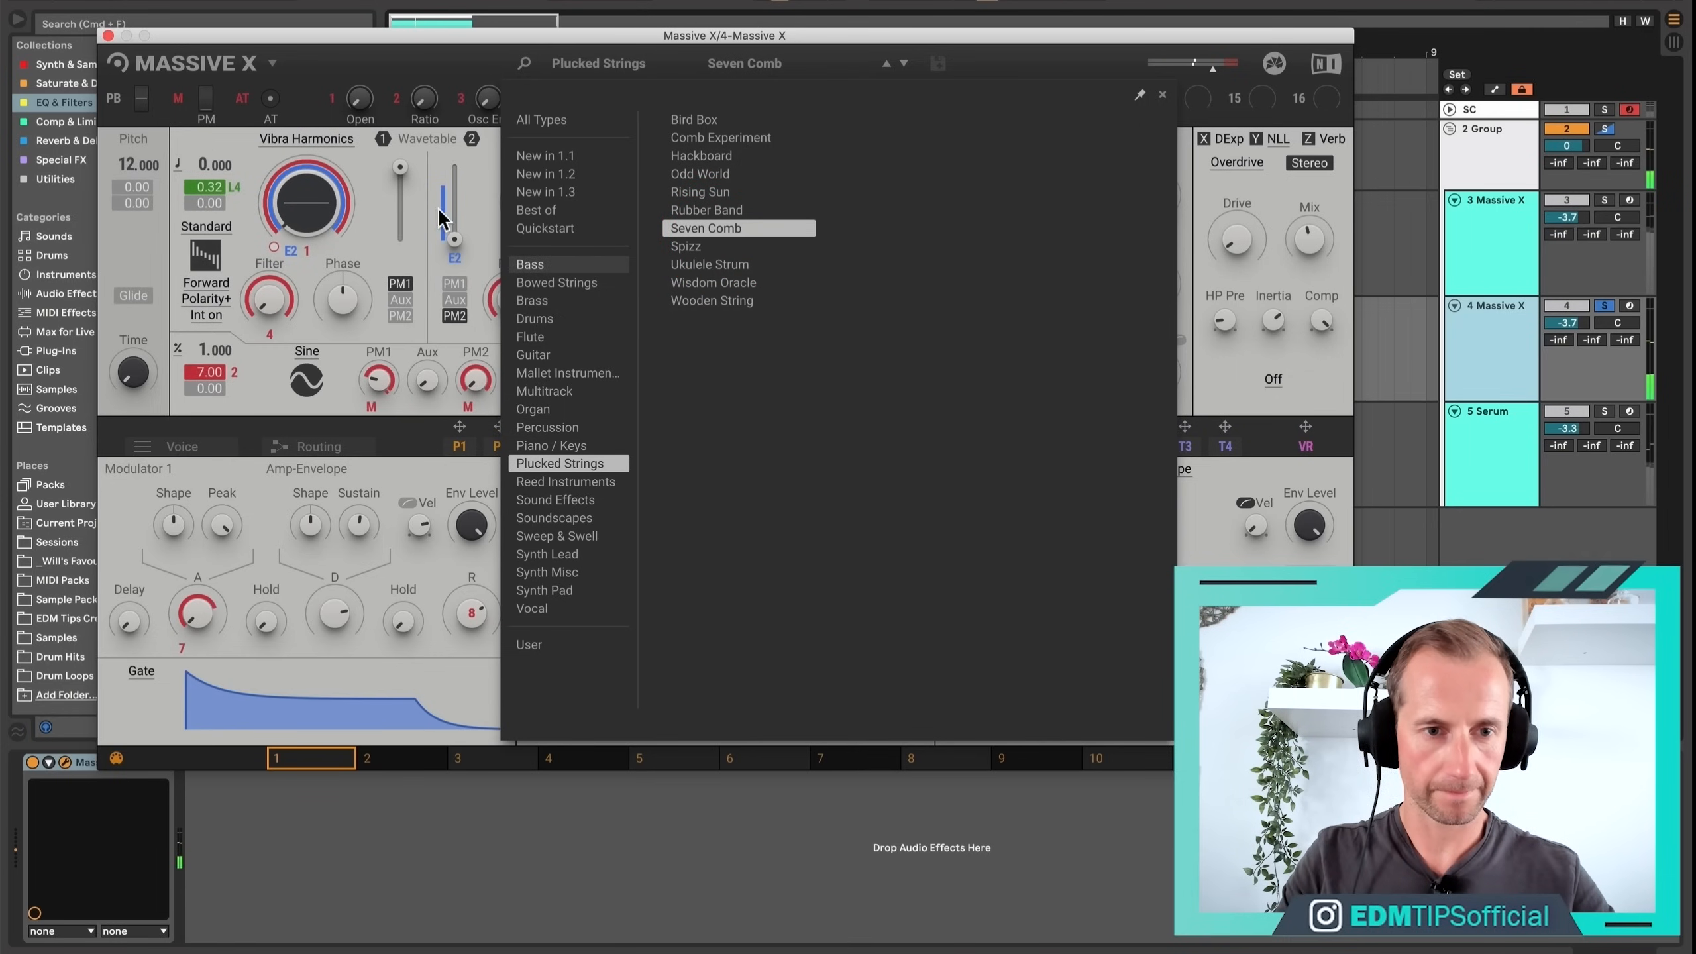
{"action": "key", "text": "space"}
{"action": "left_click", "coordinate": [112, 35]}
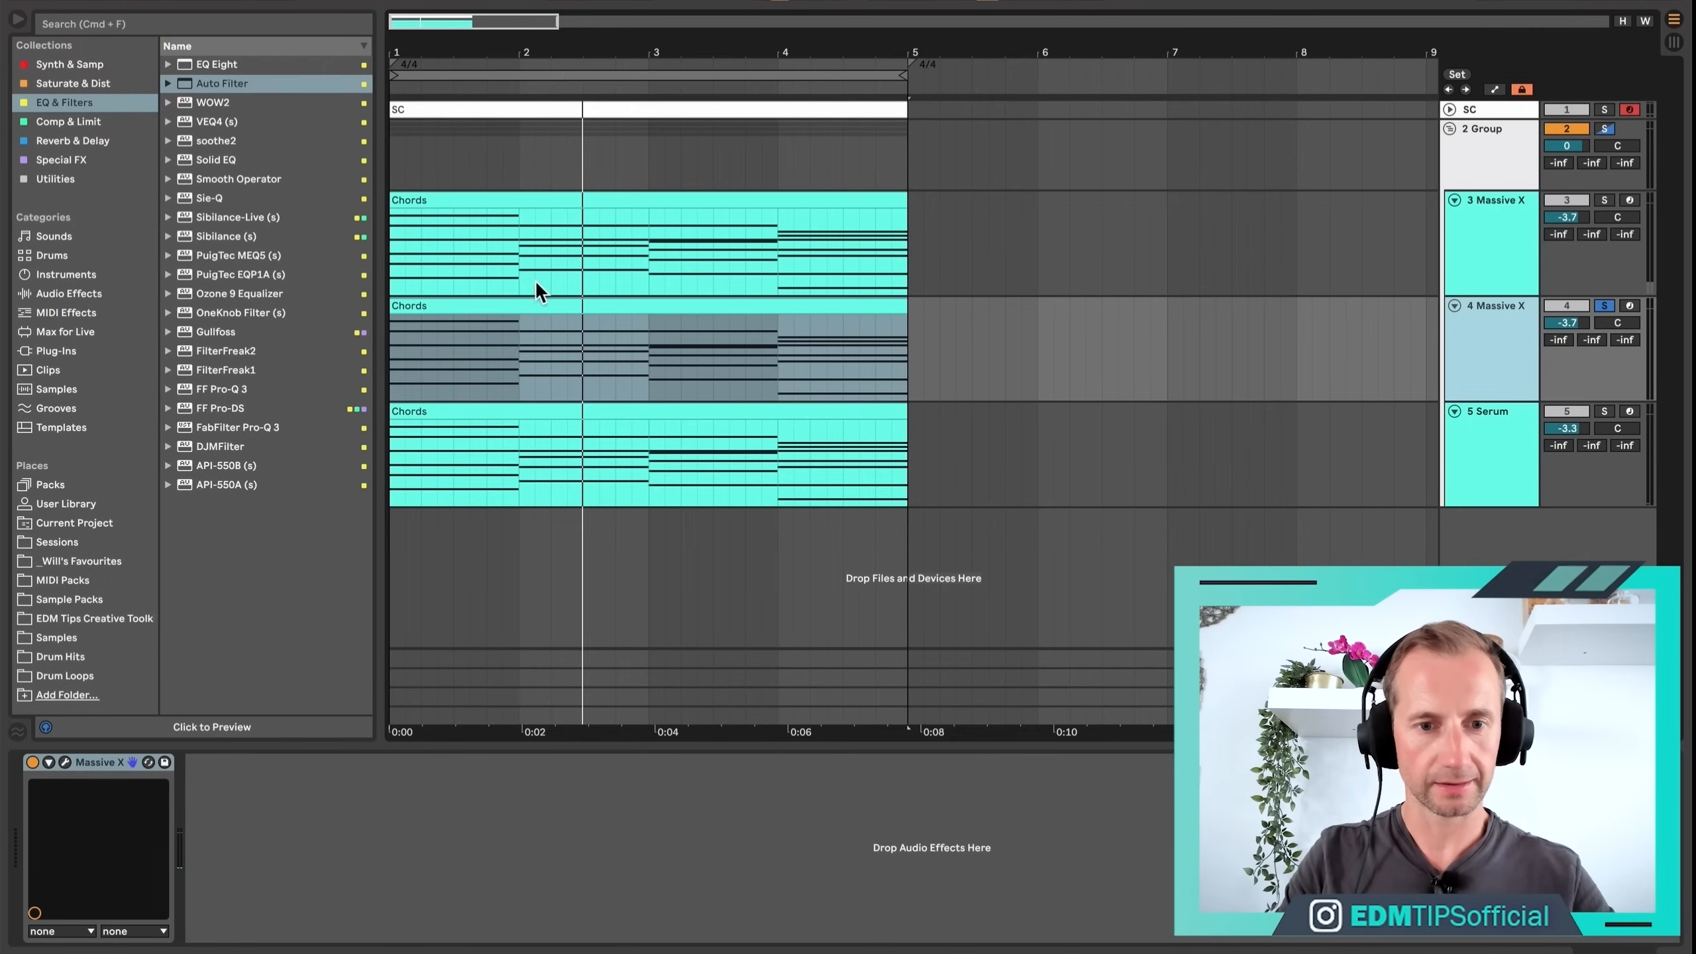
Transpose all notes in the copied track's Chords clip up four octaves while auditioning, and return to the device view.
{"action": "double_click", "coordinate": [527, 311]}
{"action": "key", "text": "super+a"}
{"action": "left_click", "coordinate": [612, 460]}
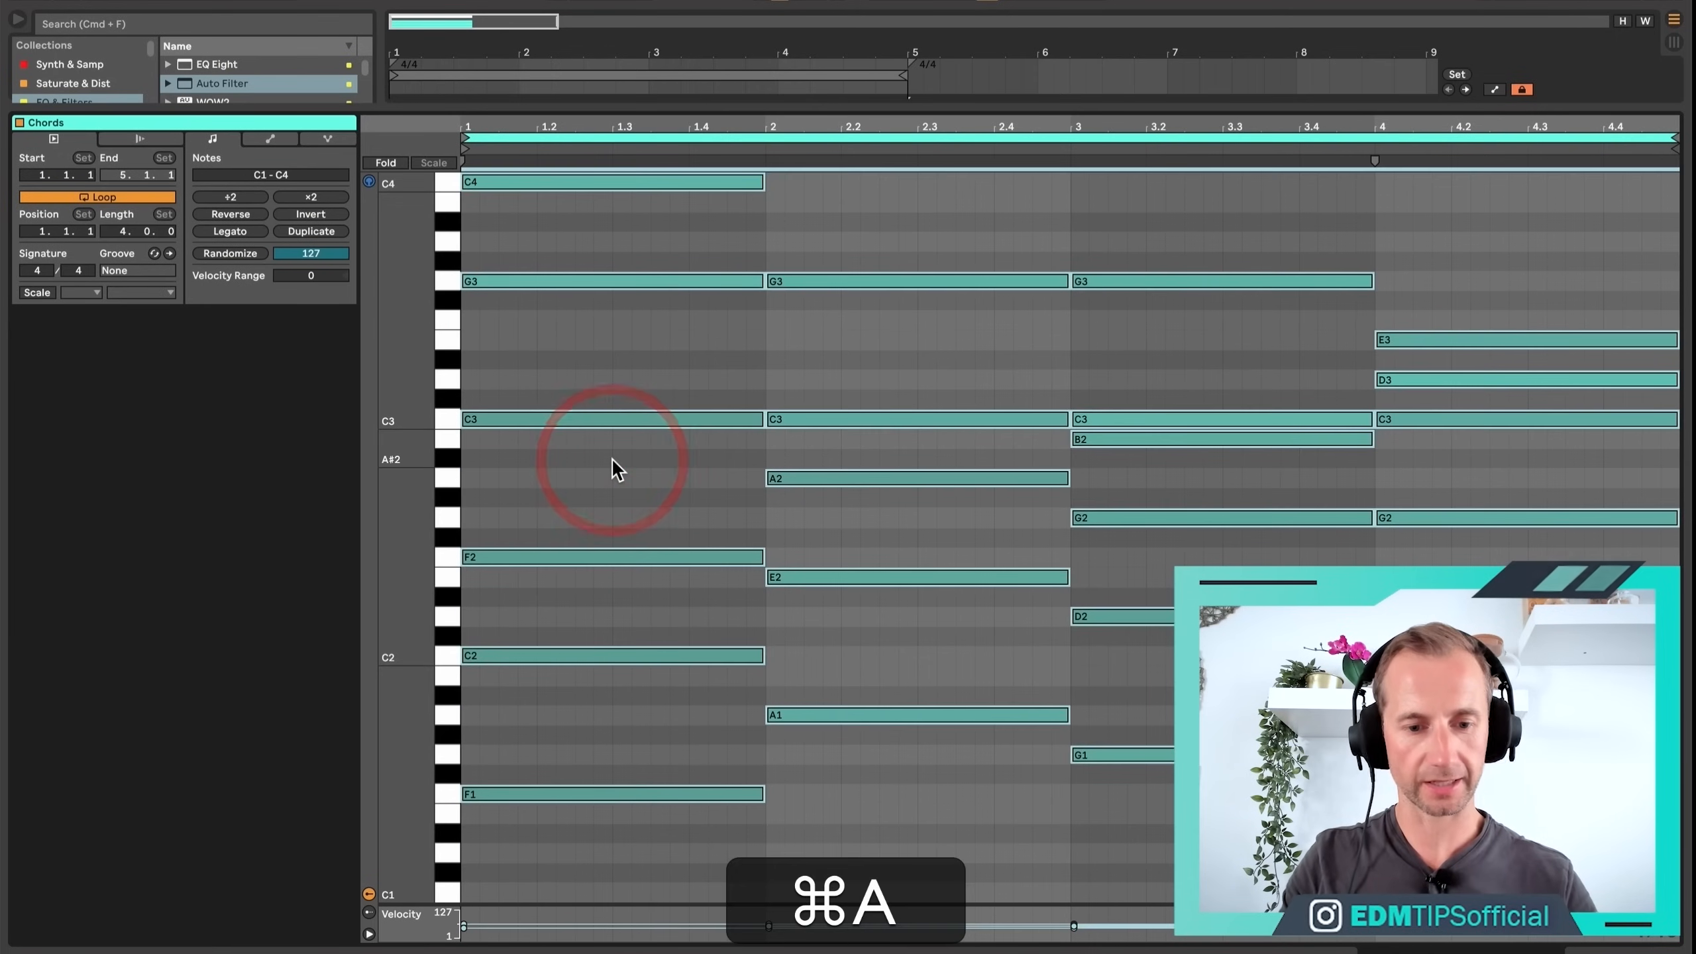
{"action": "key", "text": "shift+super+Up"}
{"action": "key", "text": "shift+Up"}
{"action": "key", "text": "shift+Up"}
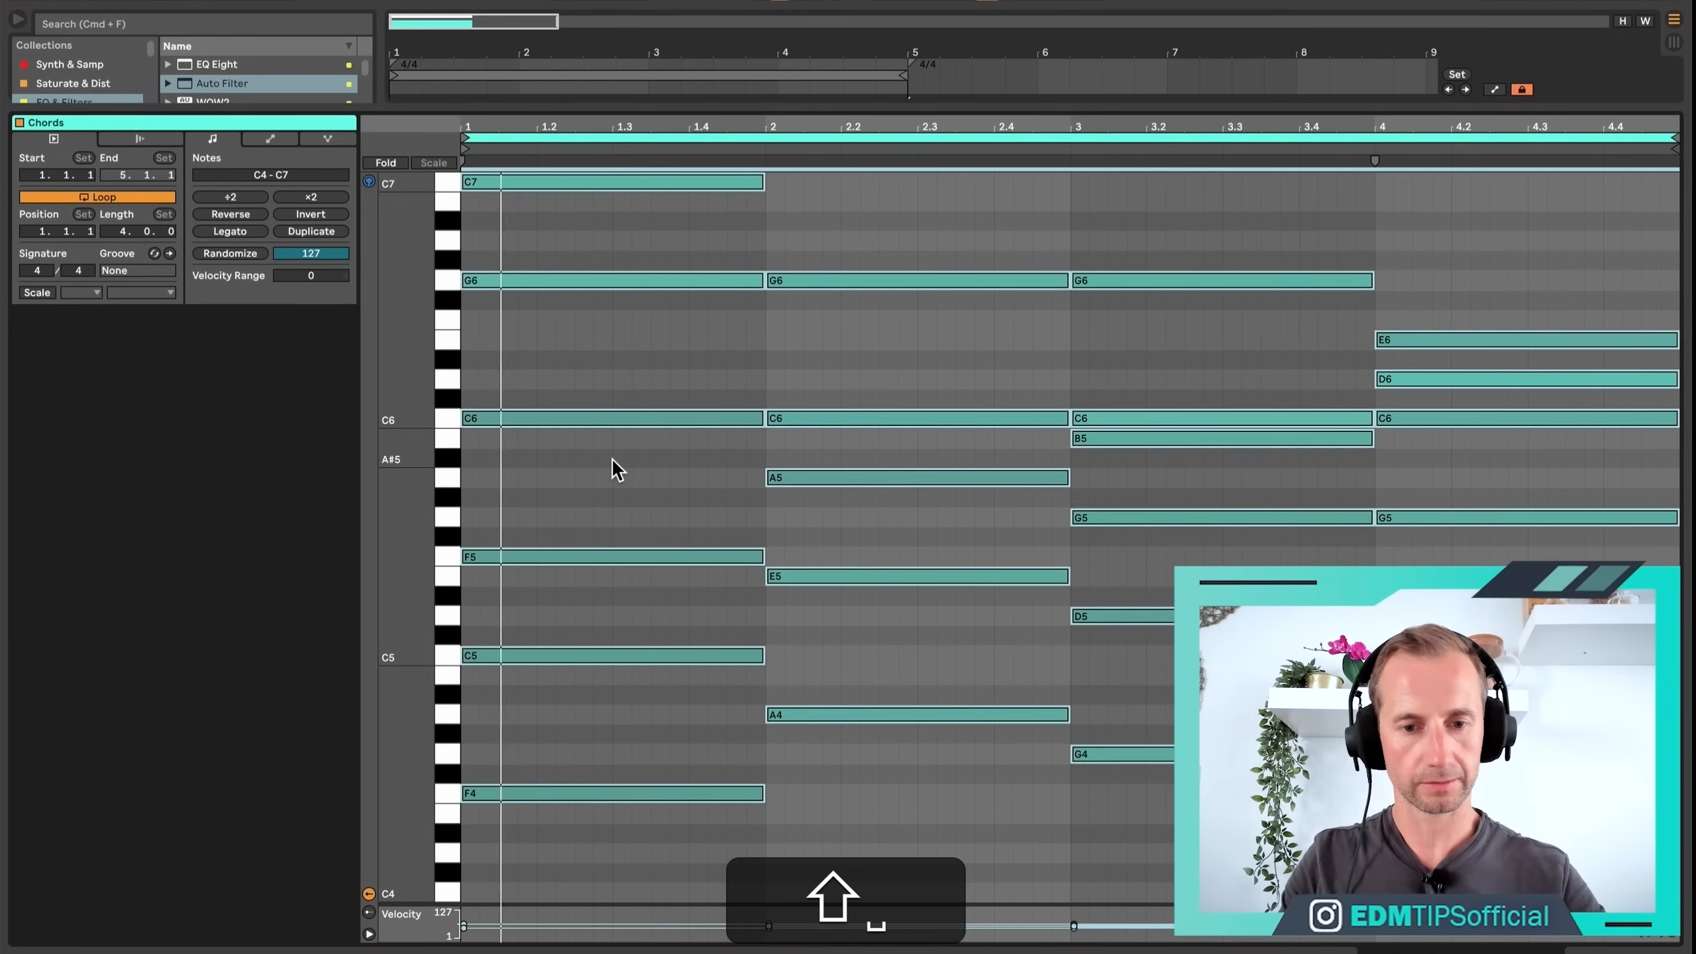
{"action": "key", "text": "shift+Up"}
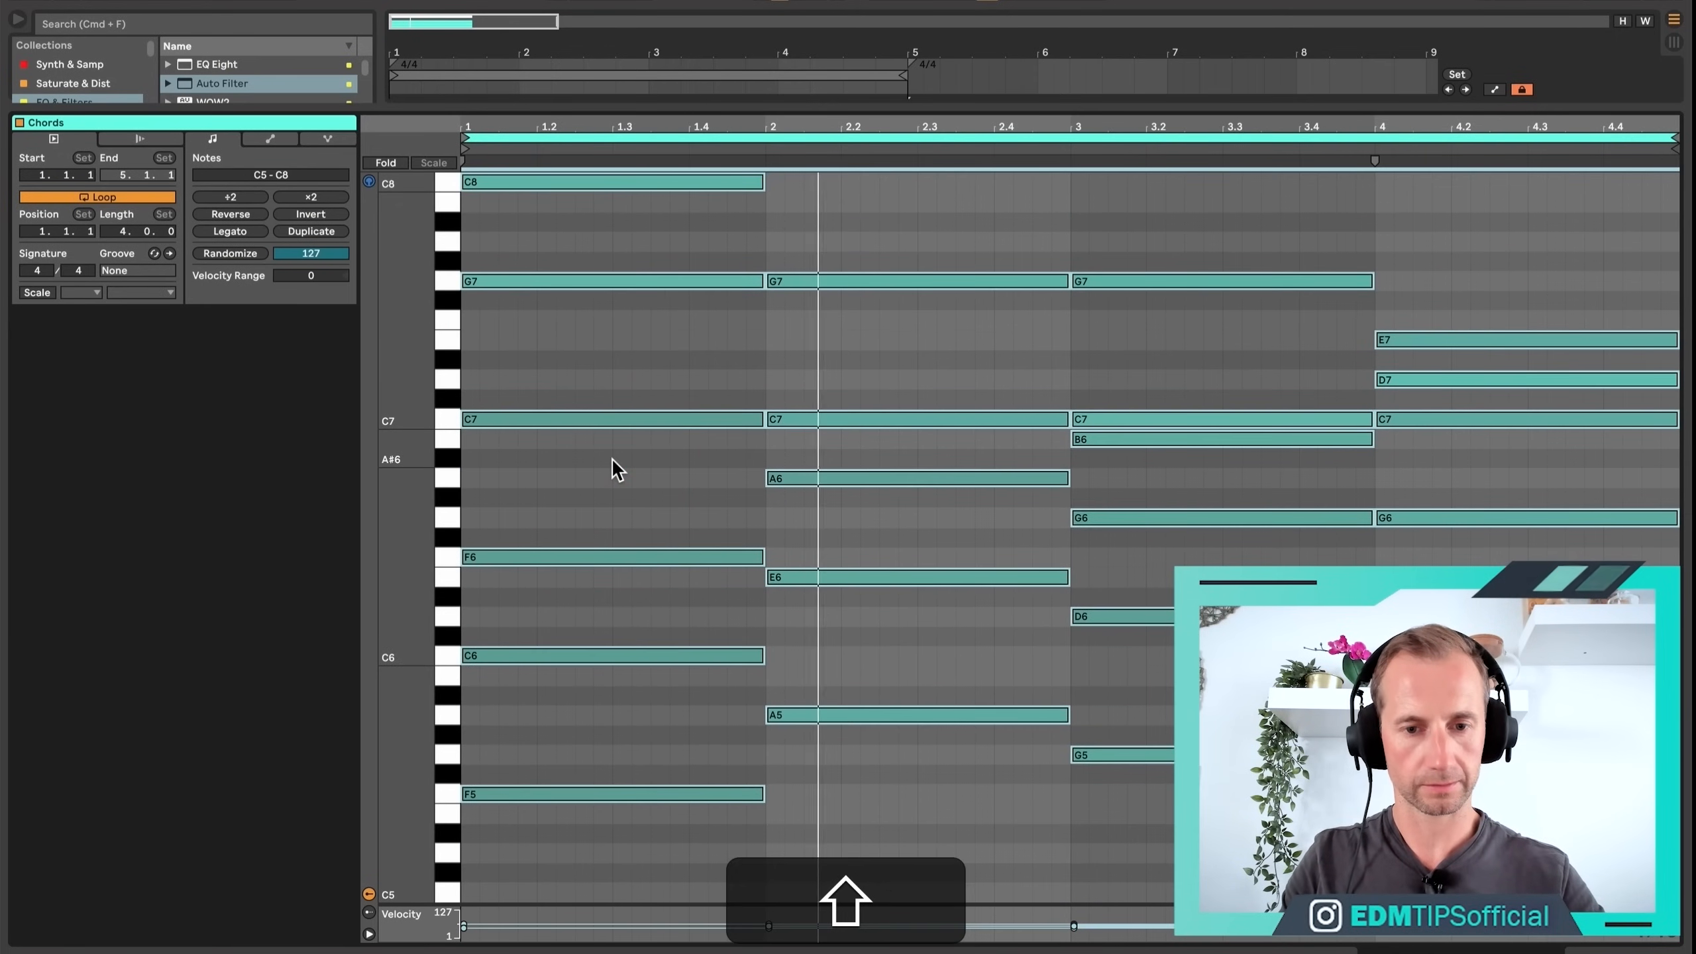
{"action": "key", "text": "shift+Tab"}
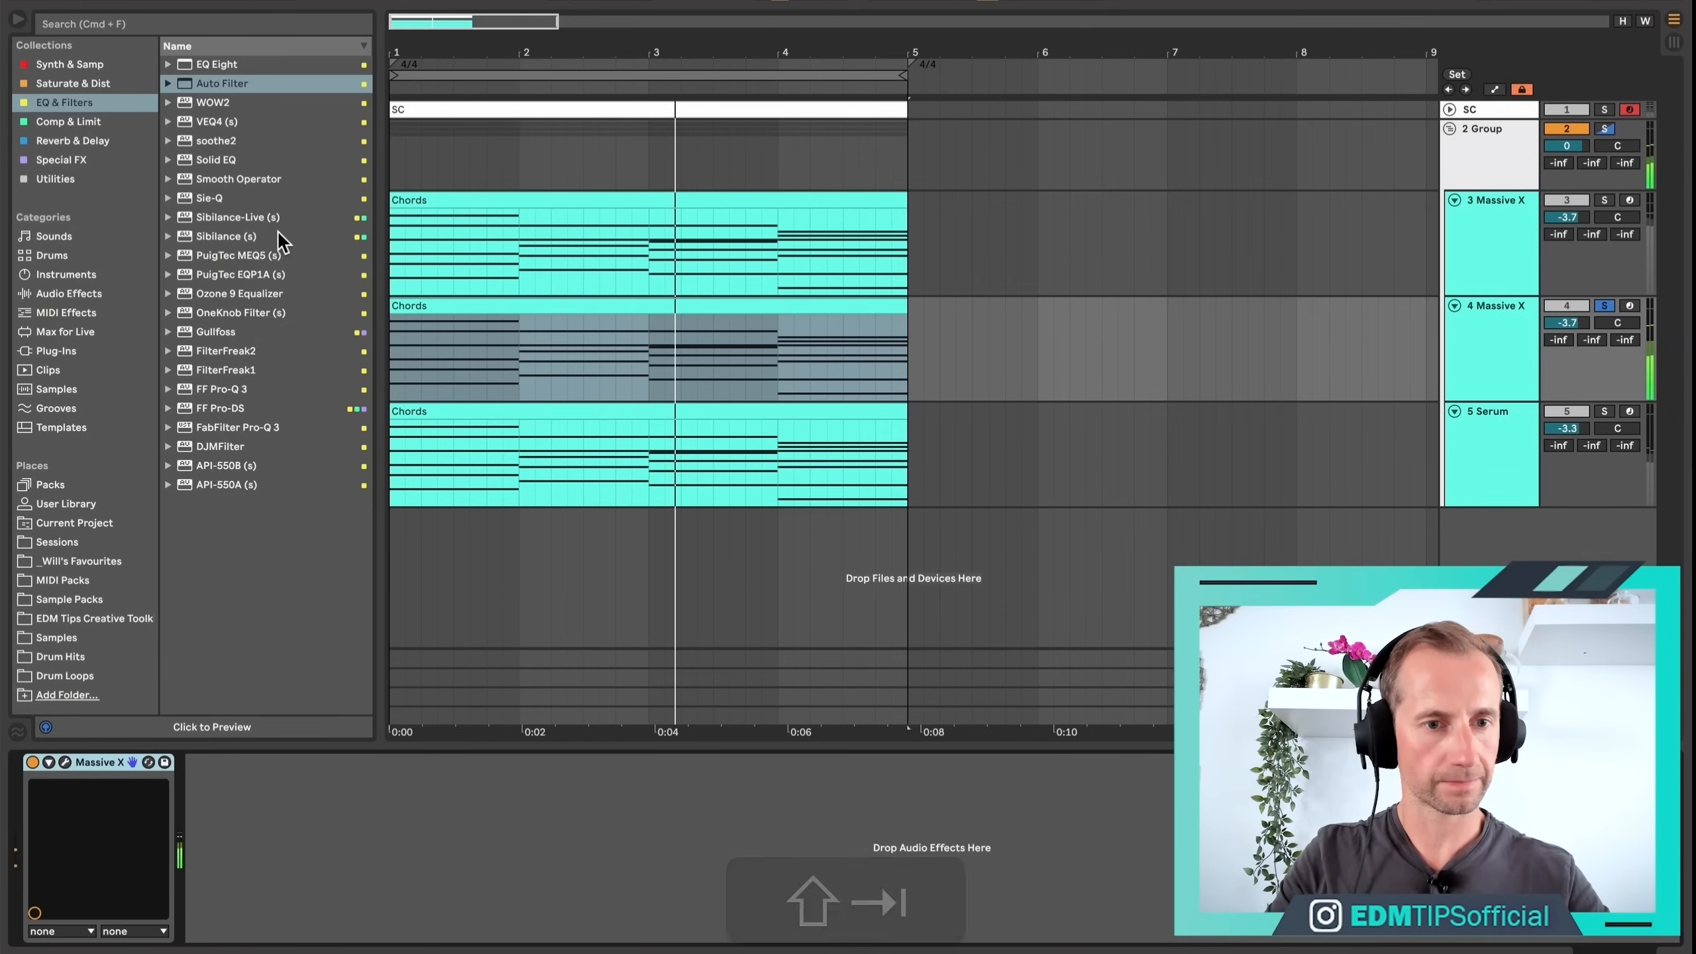
Add an Echo from the Reverb & Delay collection after Massive X on the copied Massive X track.
{"action": "left_click", "coordinate": [78, 82]}
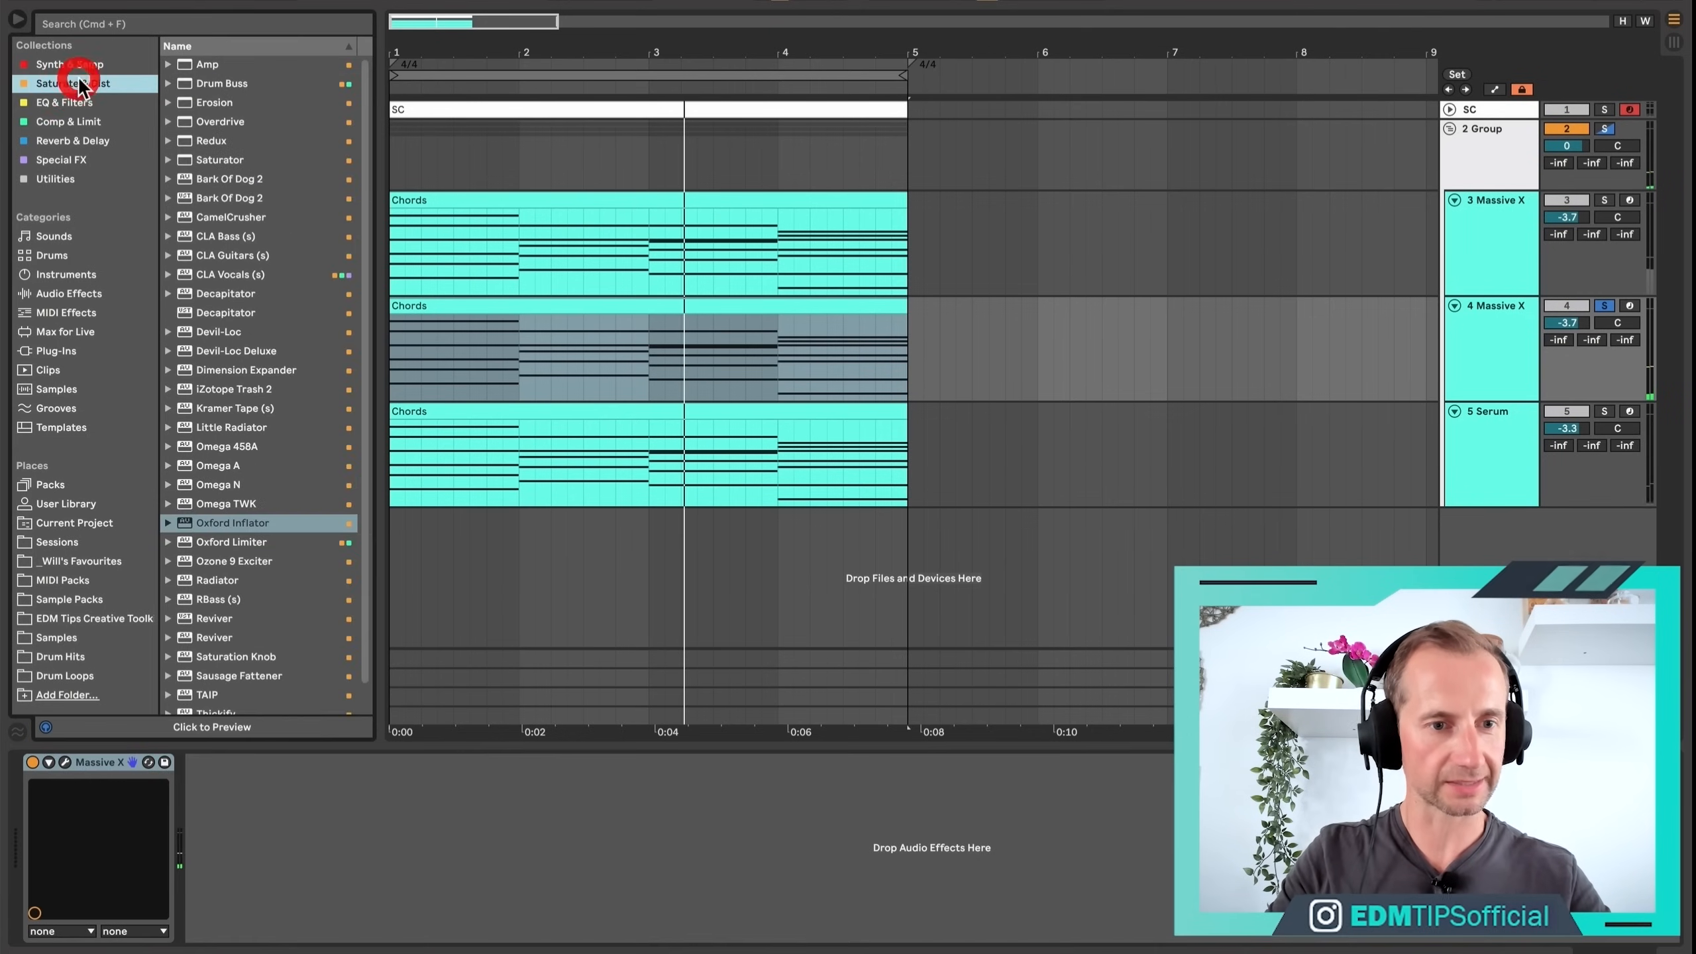
{"action": "left_click", "coordinate": [82, 139]}
{"action": "left_click", "coordinate": [209, 82]}
{"action": "left_click_drag", "start_coordinate": [314, 848], "coordinate": [321, 853]}
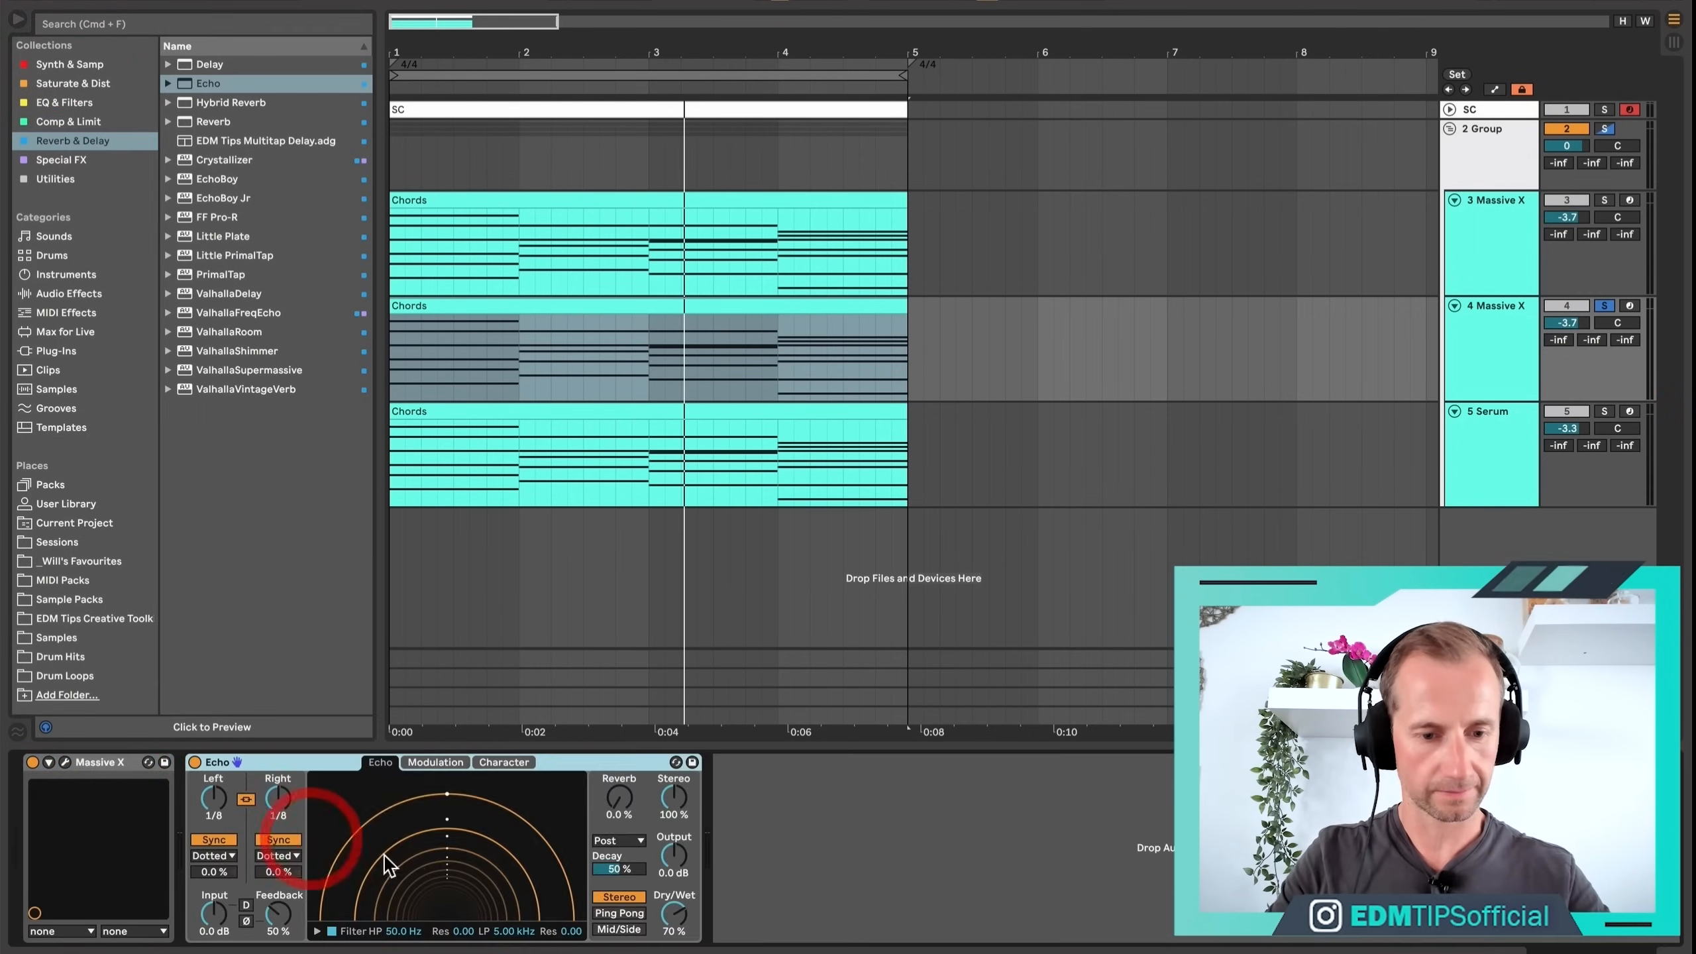
Set Echo to straight Notes timing and Ping Pong mode, with feedback at 94 % and dry/wet at 37 %, while auditioning.
{"action": "left_click_drag", "start_coordinate": [283, 921], "coordinate": [283, 916]}
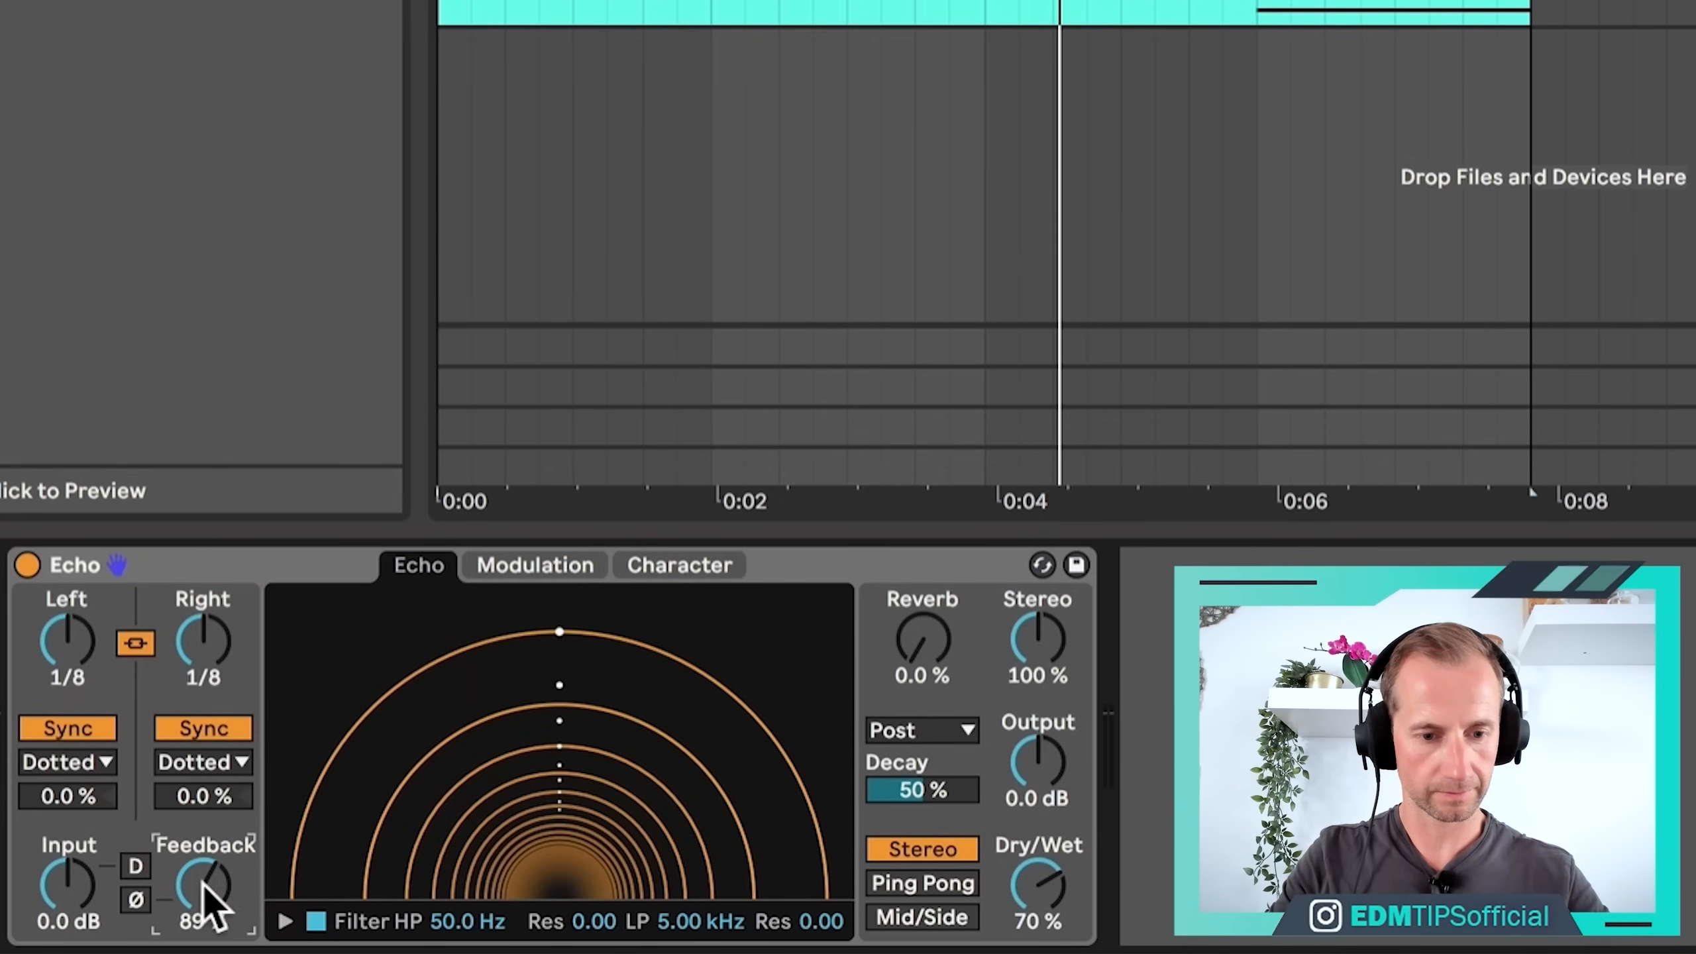
{"action": "left_click", "coordinate": [213, 765]}
{"action": "left_click", "coordinate": [210, 794]}
{"action": "left_click", "coordinate": [948, 883]}
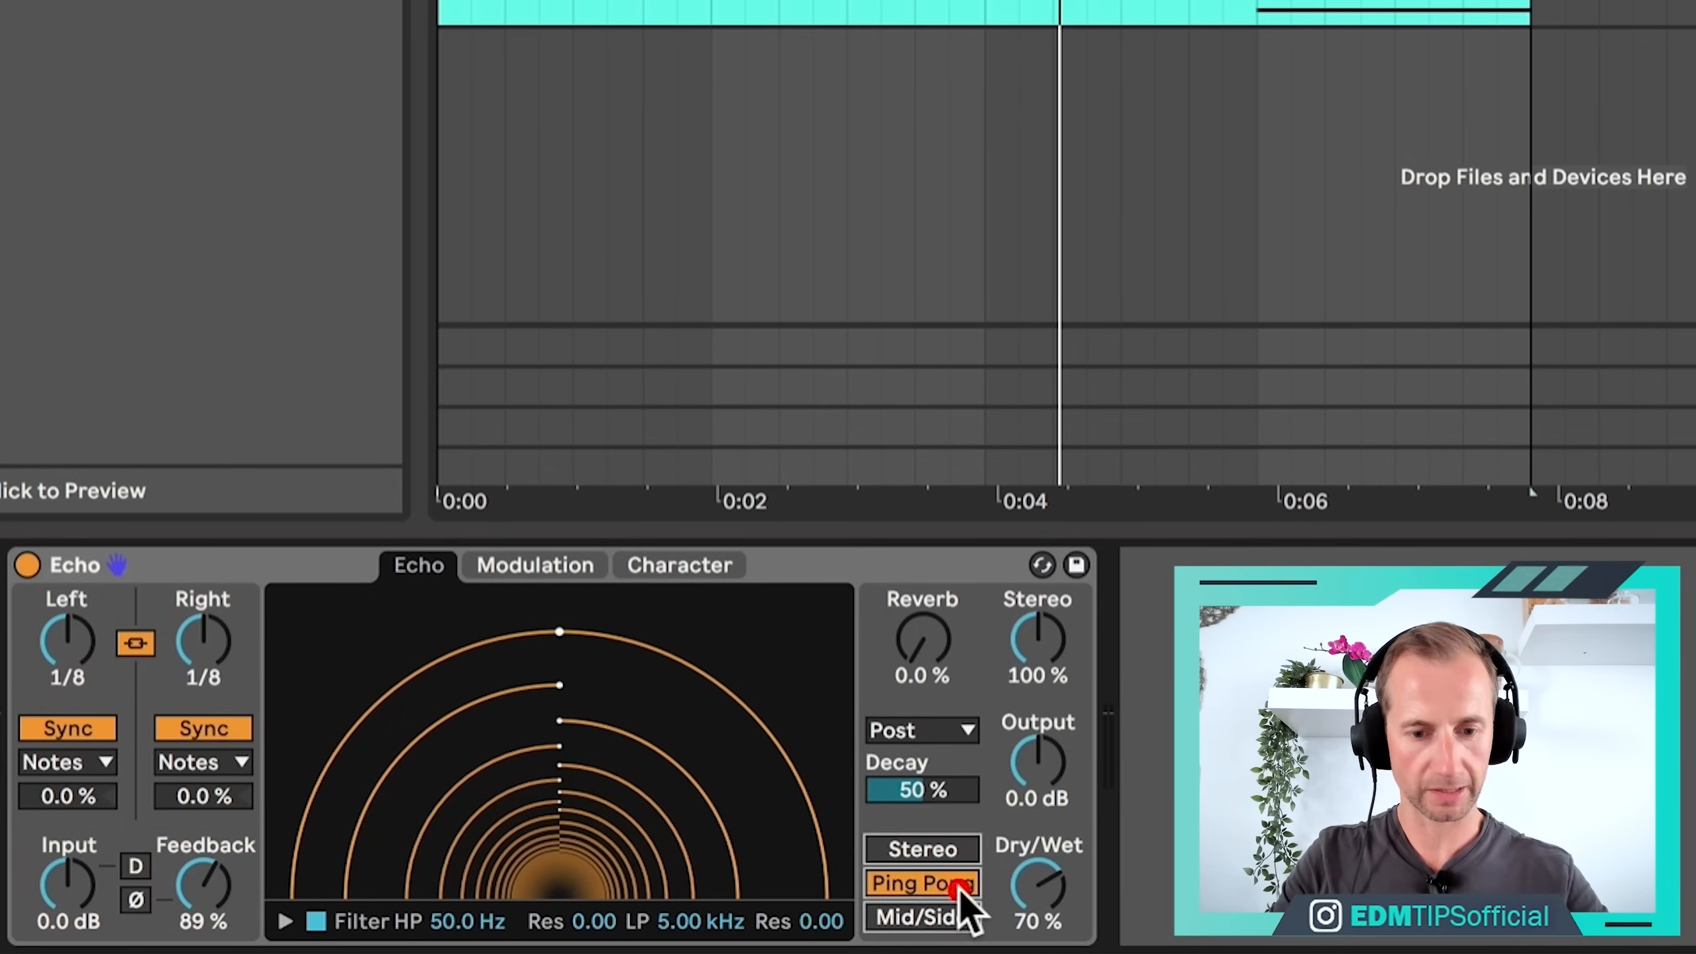
{"action": "key", "text": "space"}
{"action": "left_click_drag", "start_coordinate": [1039, 885], "coordinate": [1038, 929]}
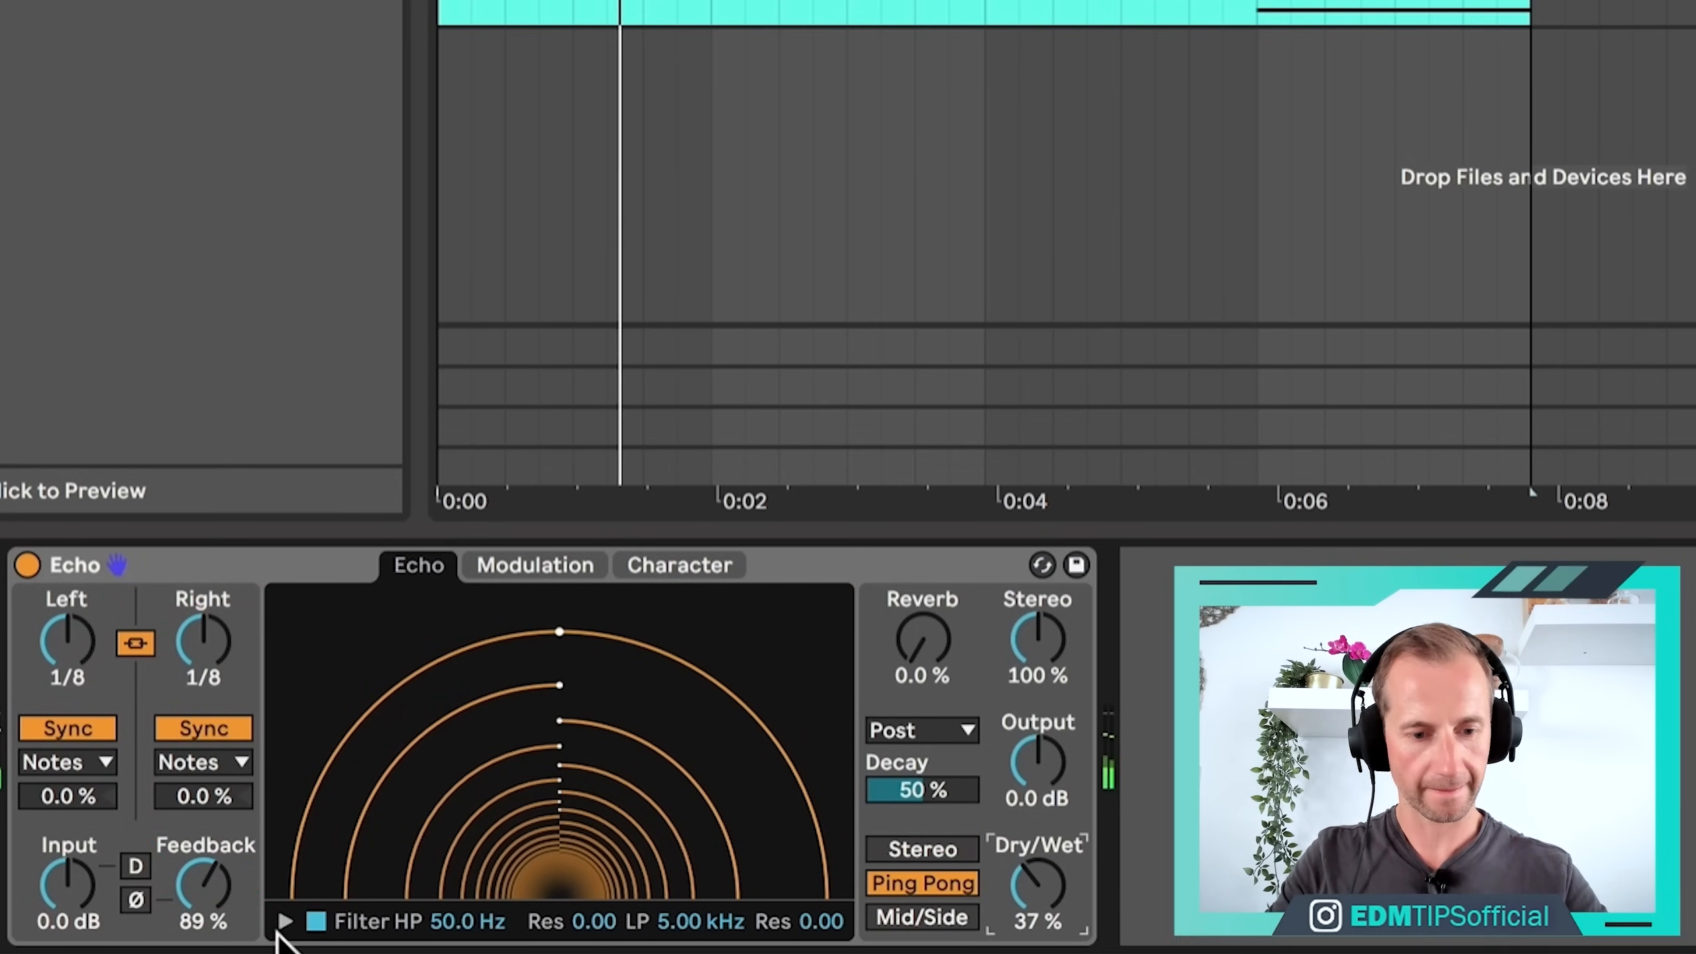
{"action": "left_click_drag", "start_coordinate": [207, 895], "coordinate": [207, 883]}
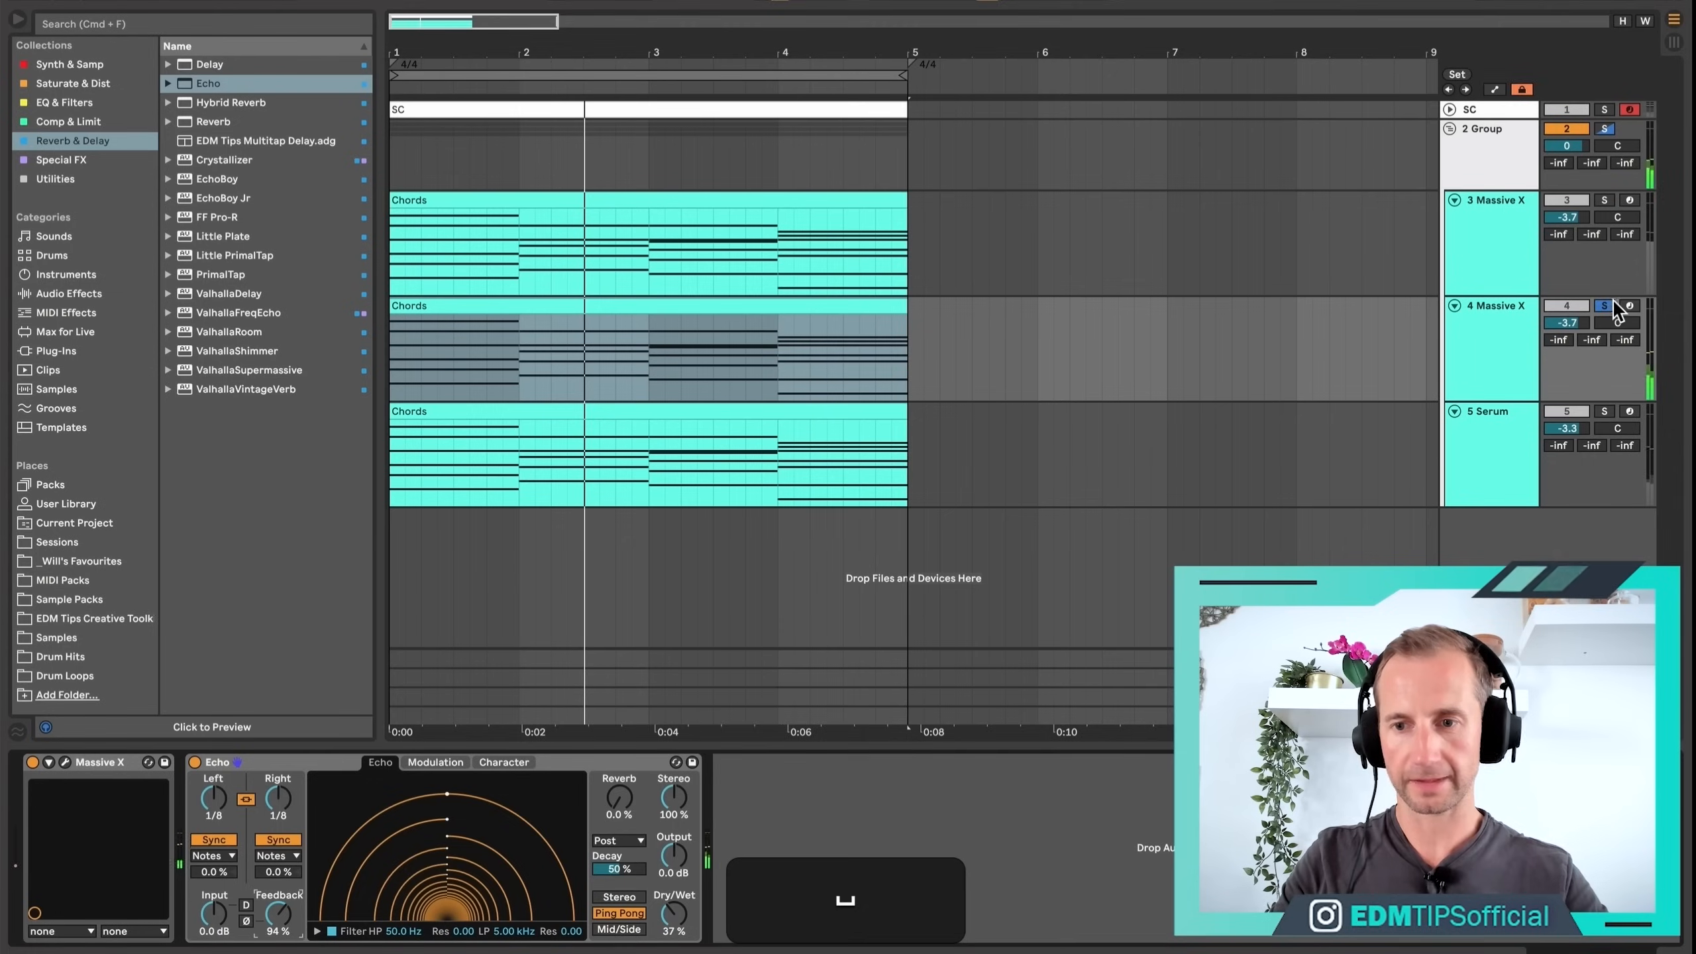
Unsolo the copied Massive X track and raise the group's Auto Filter cutoff to 7.31 kHz during playback.
{"action": "left_click", "coordinate": [1499, 144]}
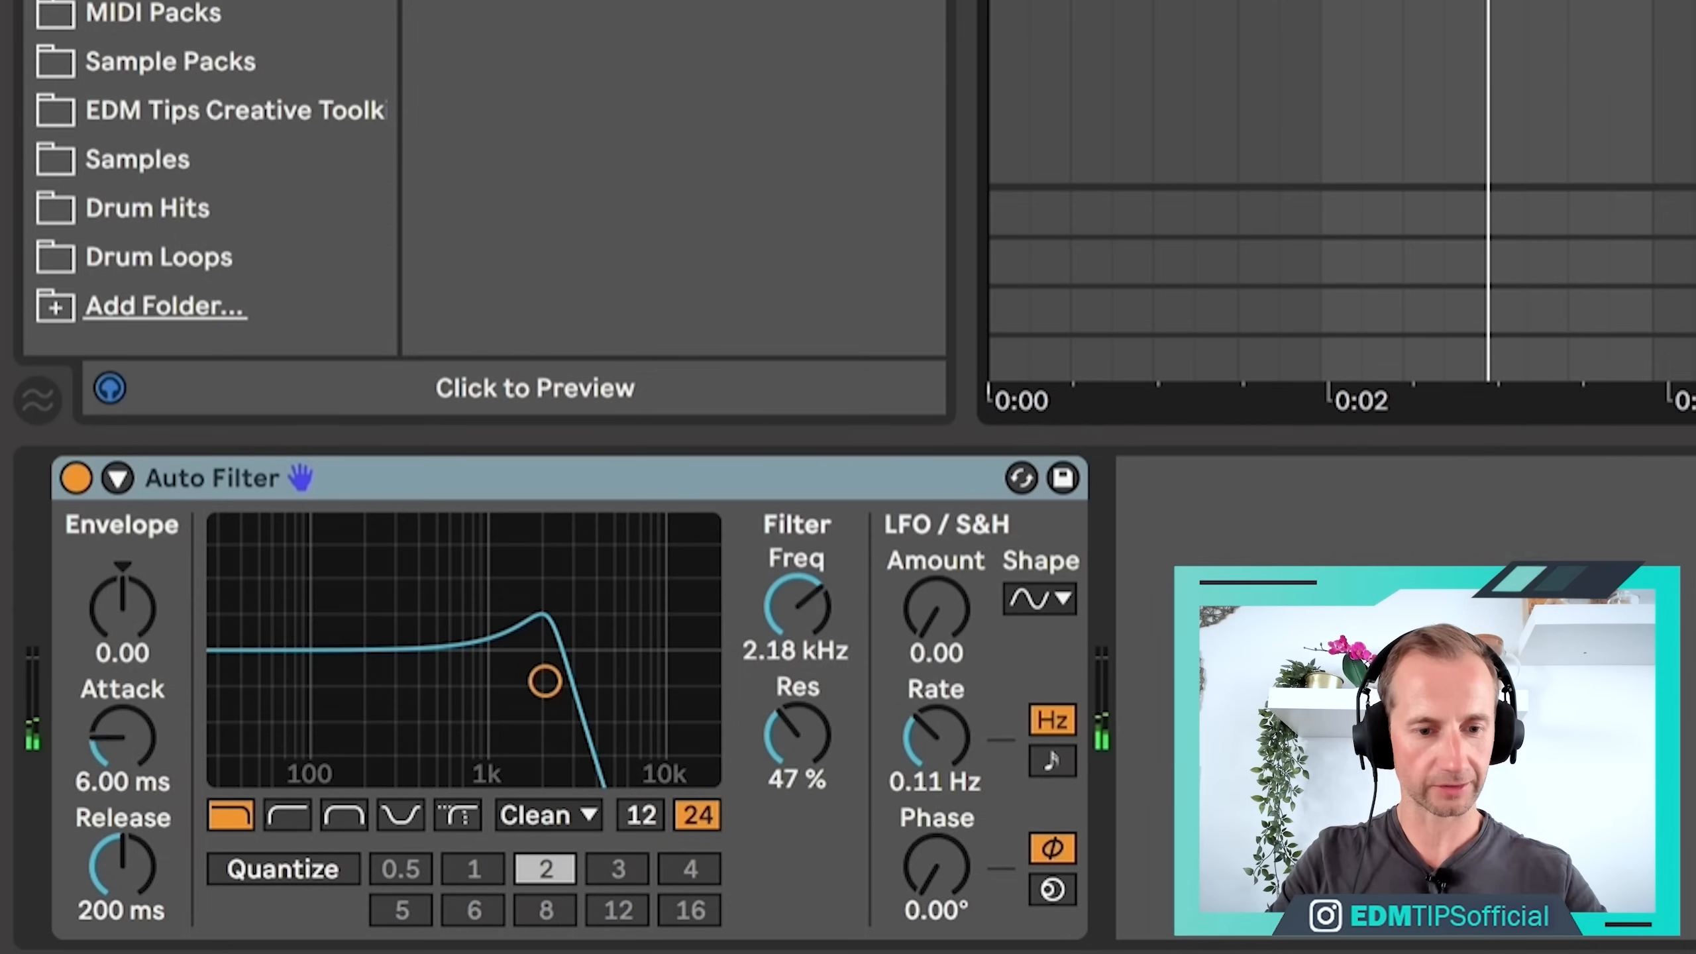
{"action": "left_click_drag", "start_coordinate": [797, 605], "coordinate": [797, 510]}
{"action": "key", "text": "space"}
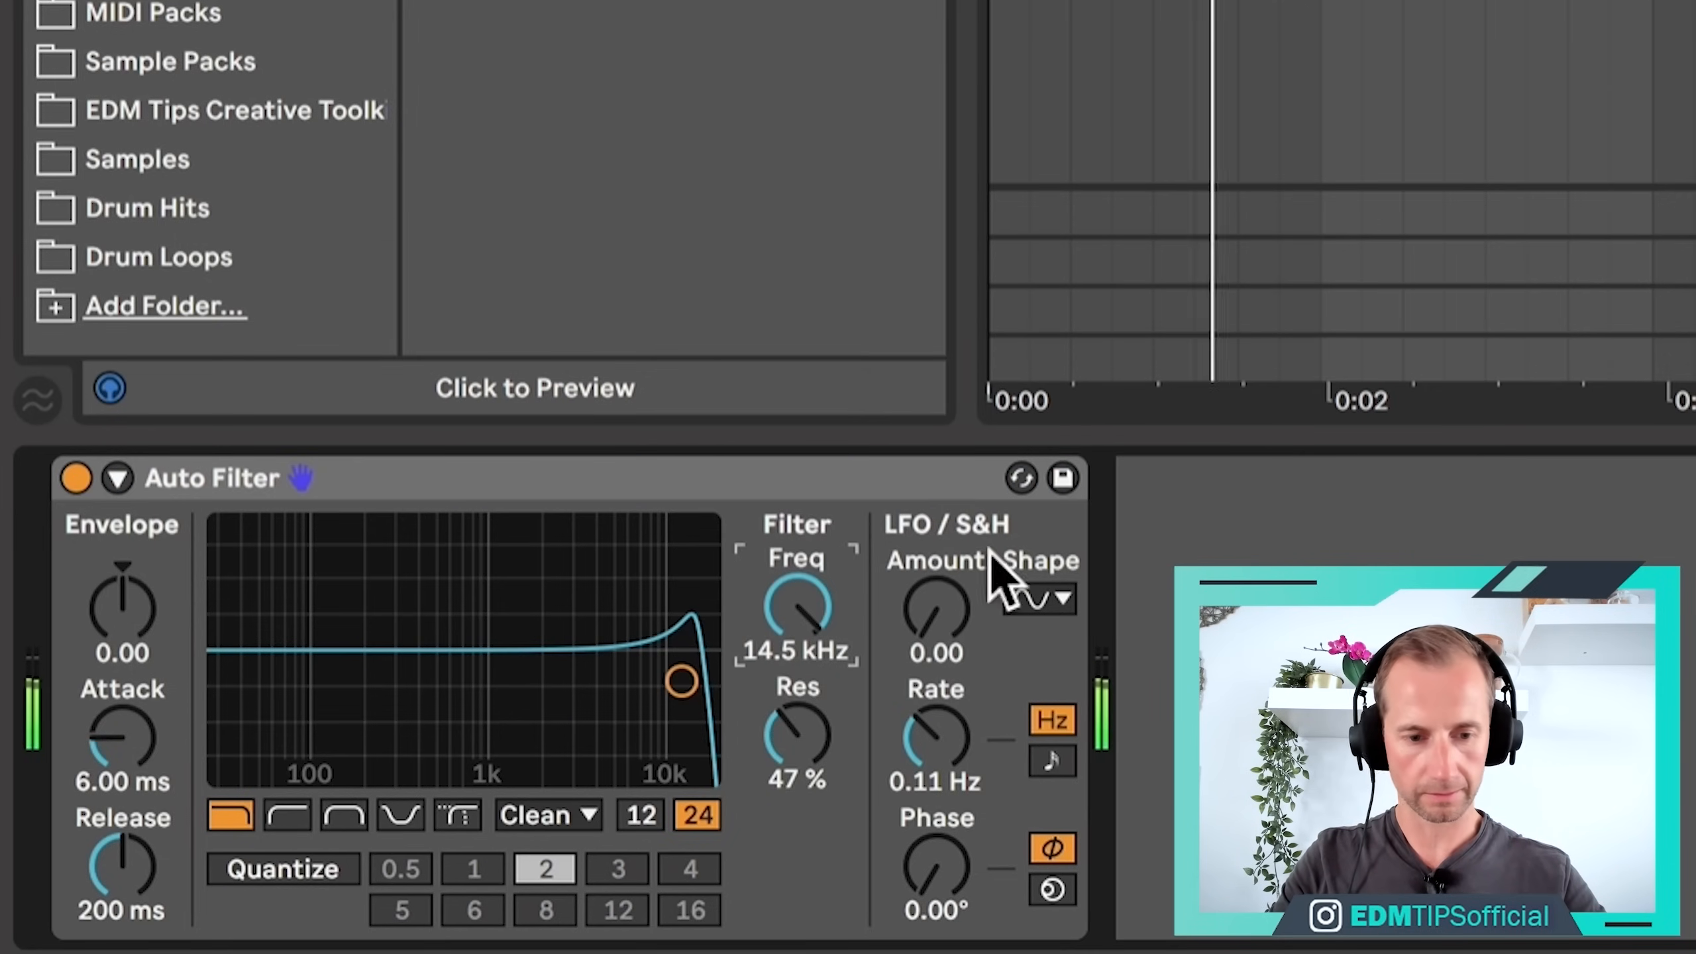
{"action": "mouse_move", "coordinate": [810, 638]}
{"action": "left_mouse_down"}
{"action": "mouse_move", "coordinate": [810, 762]}
{"action": "mouse_move", "coordinate": [808, 625]}
{"action": "left_mouse_up"}
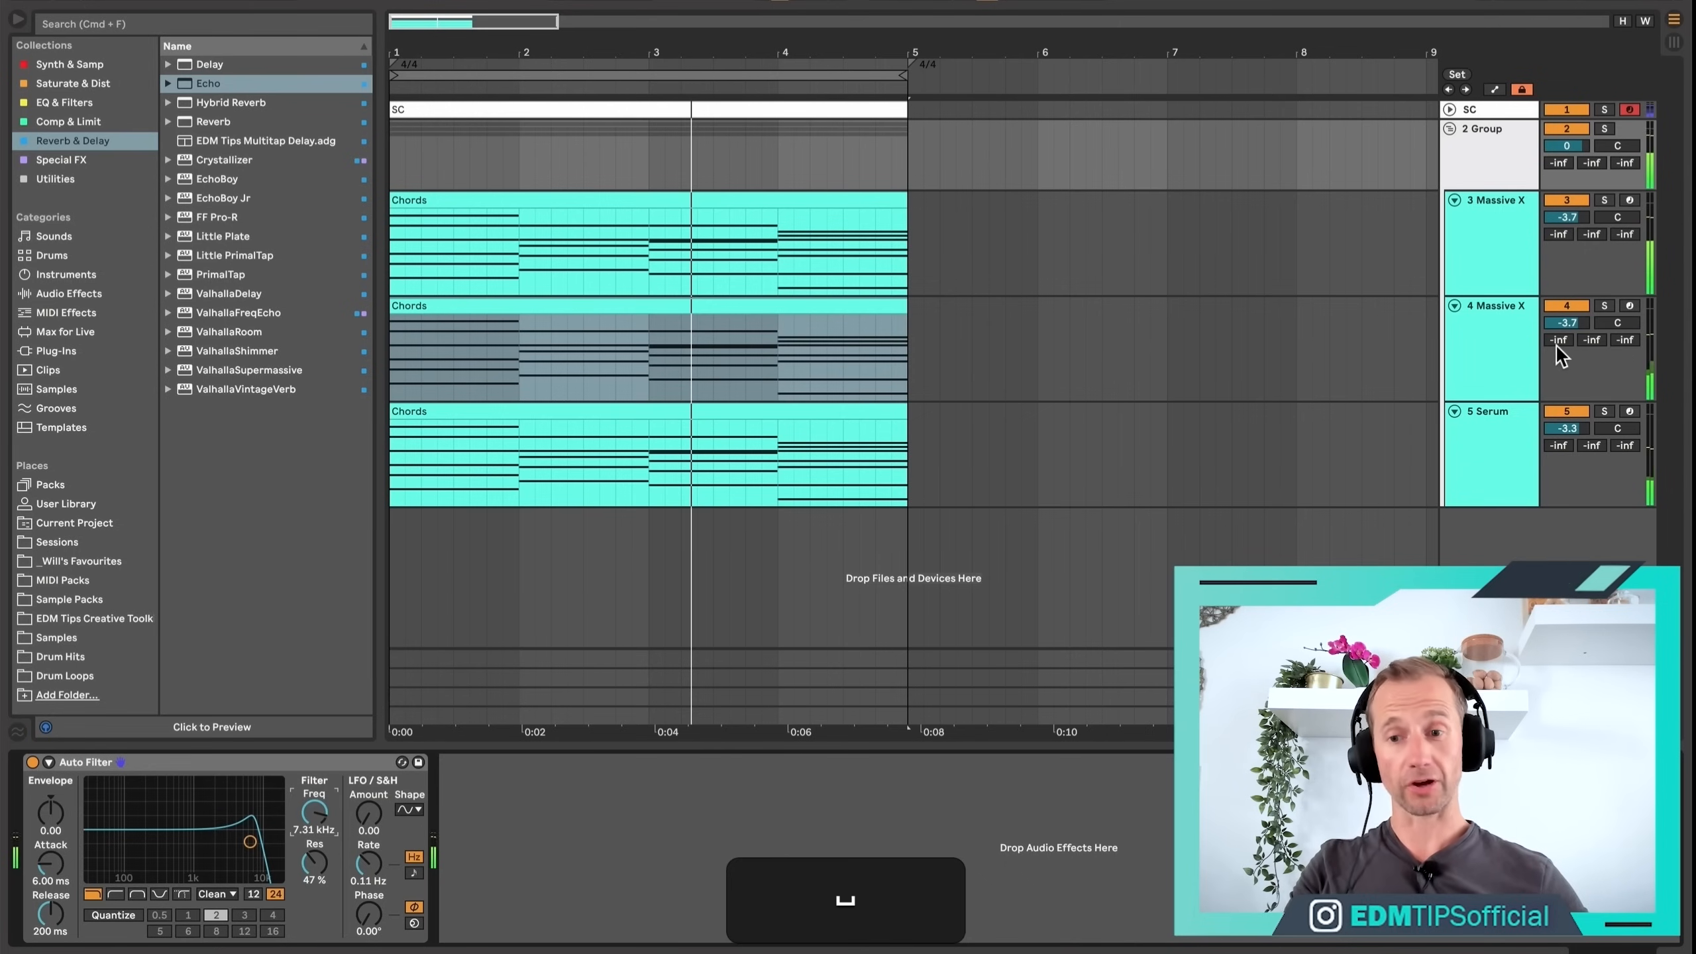
Set the copied Massive X track's volume to -6.7 dB and play back all the layers together.
{"action": "left_click", "coordinate": [1522, 353]}
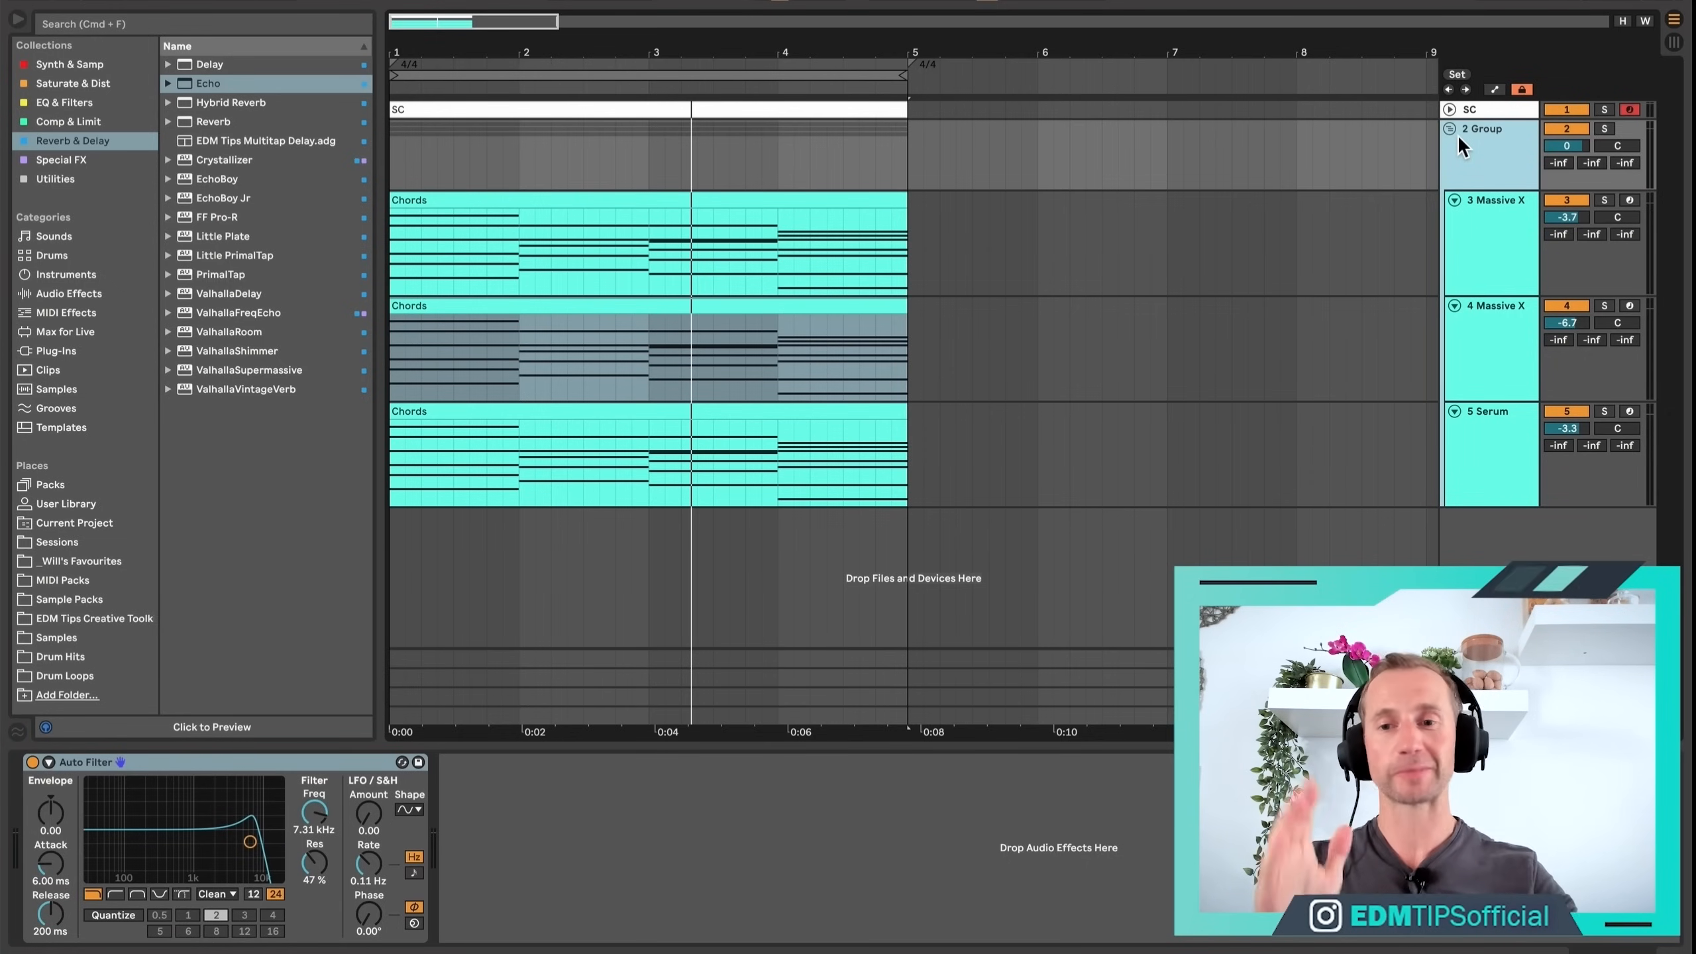
{"action": "left_click", "coordinate": [1504, 227]}
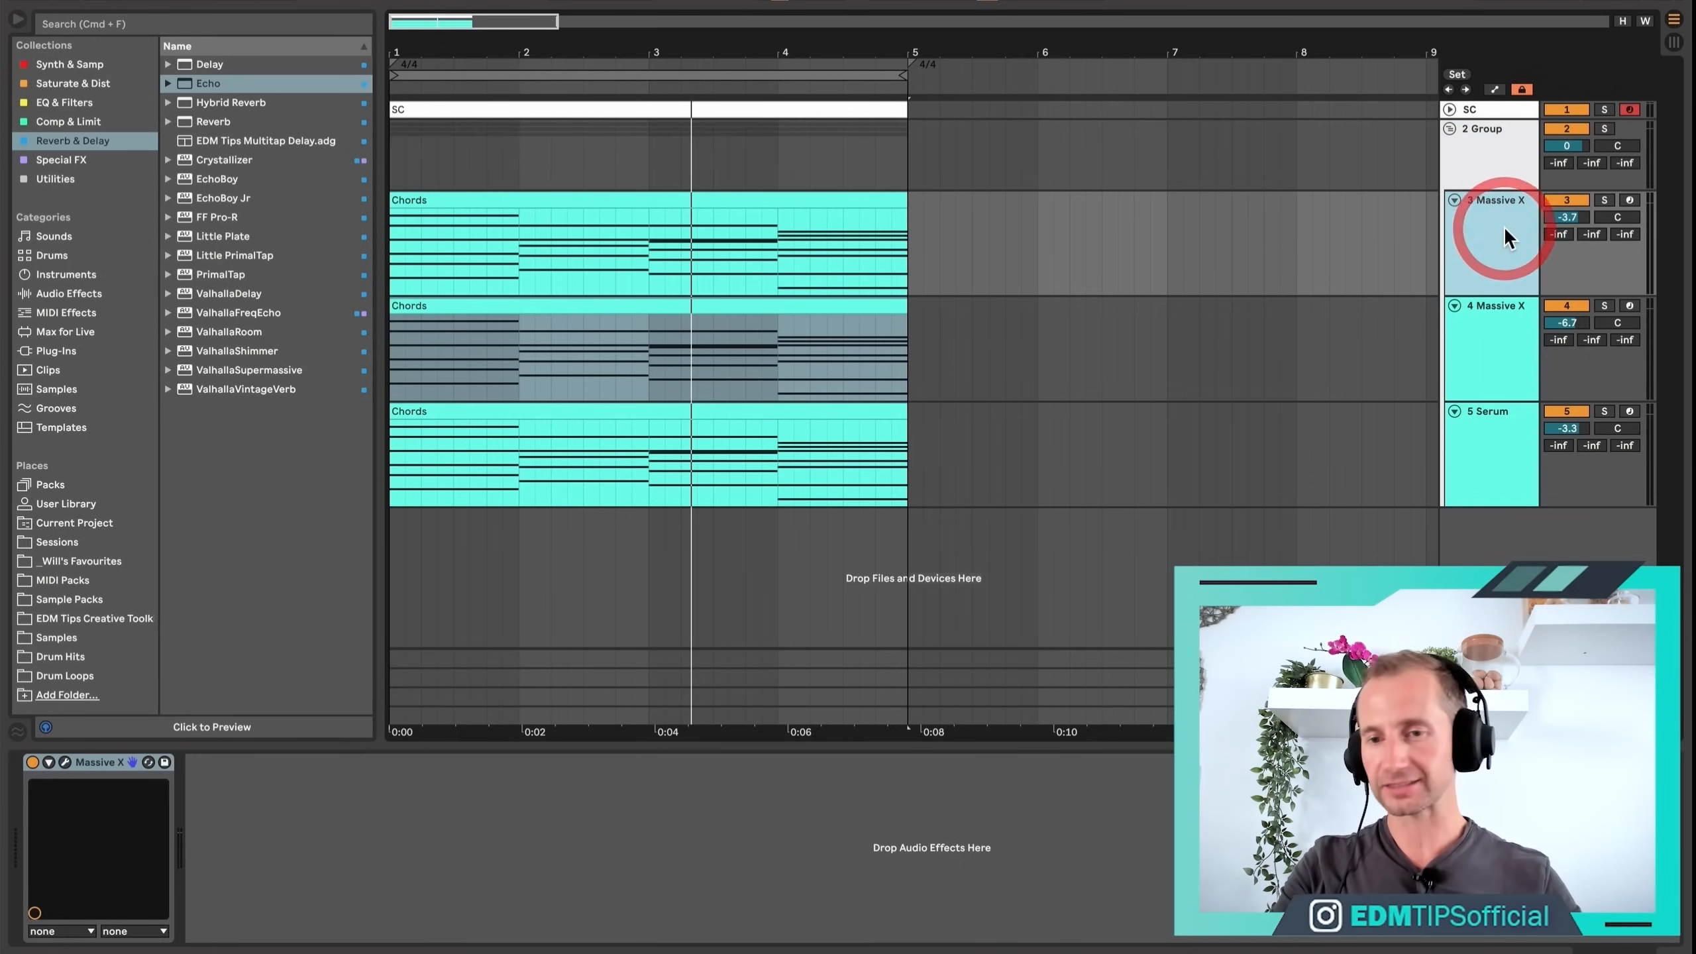
{"action": "key", "text": "space"}
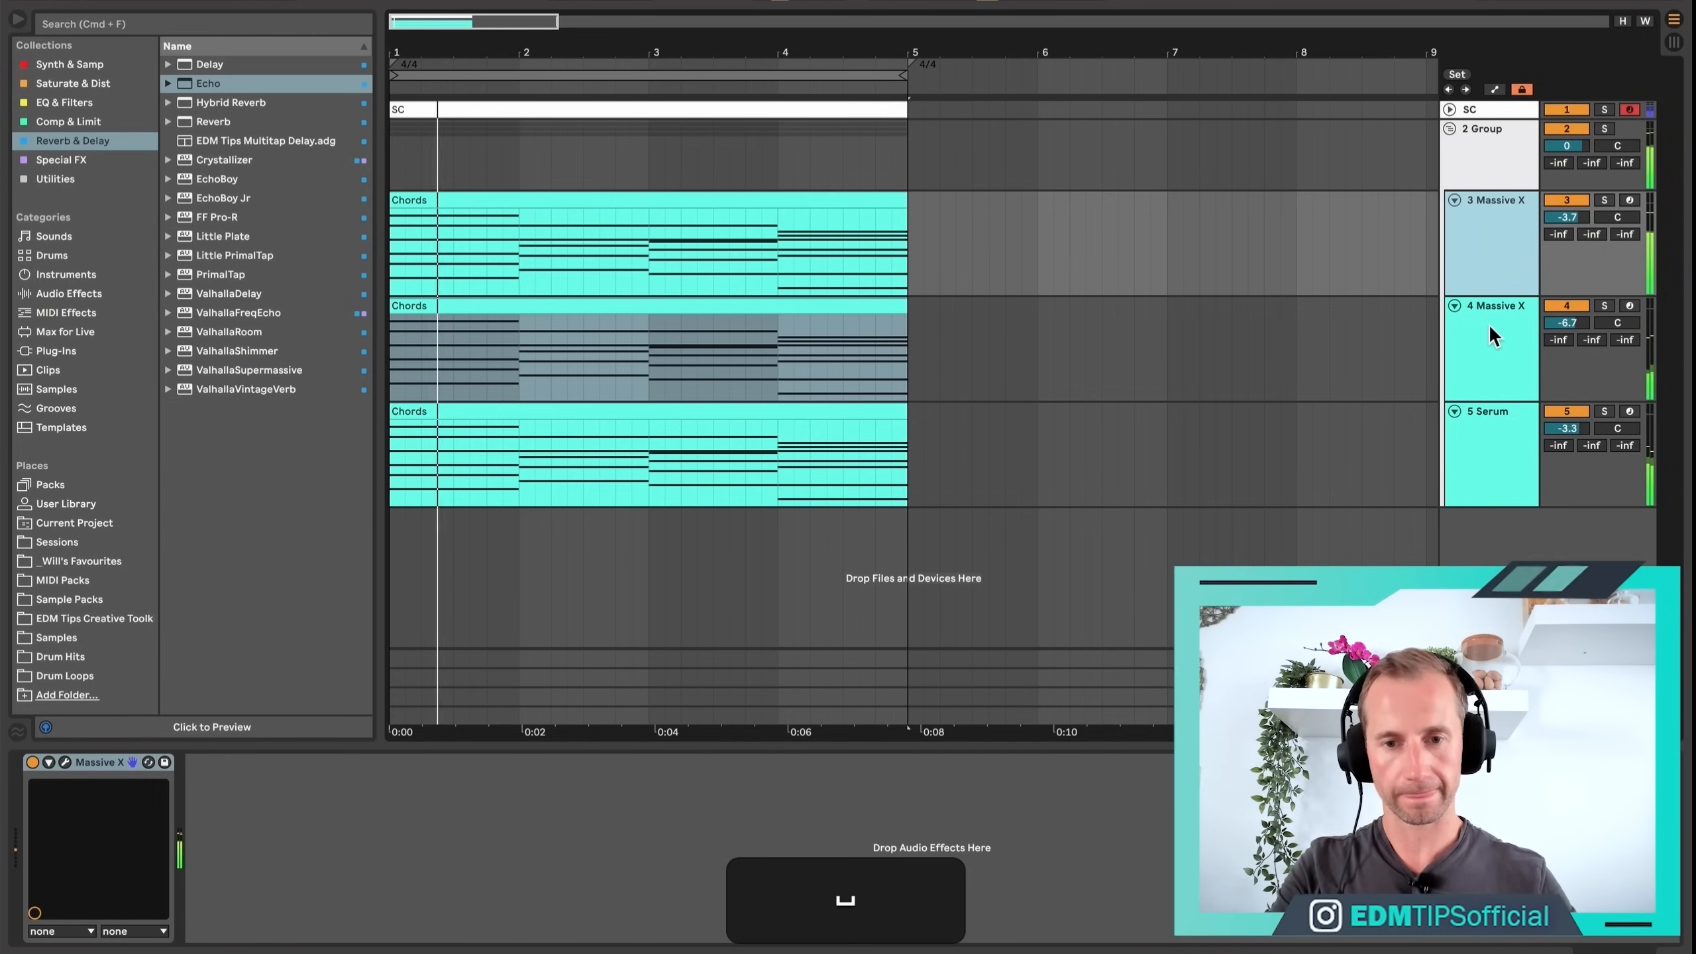
{"action": "key", "text": "space"}
Set the group's send B to -0.6 dB and play the chords through the hall reverb.
{"action": "left_click", "coordinate": [1483, 160]}
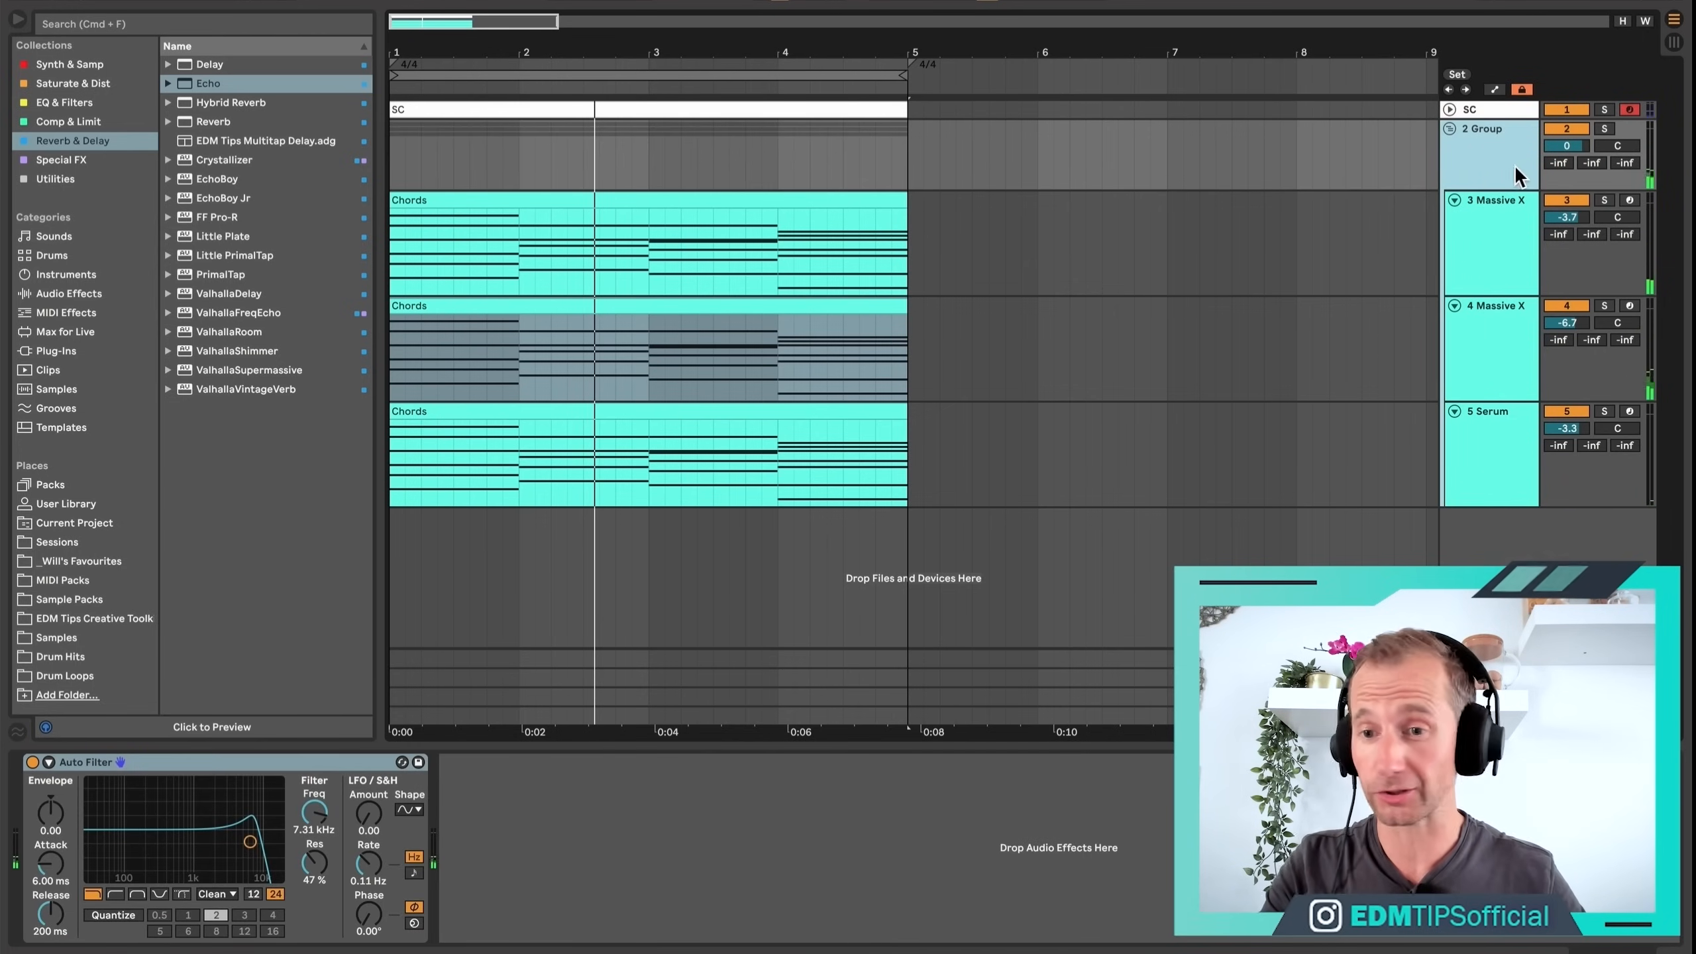
{"action": "left_click", "coordinate": [1591, 163]}
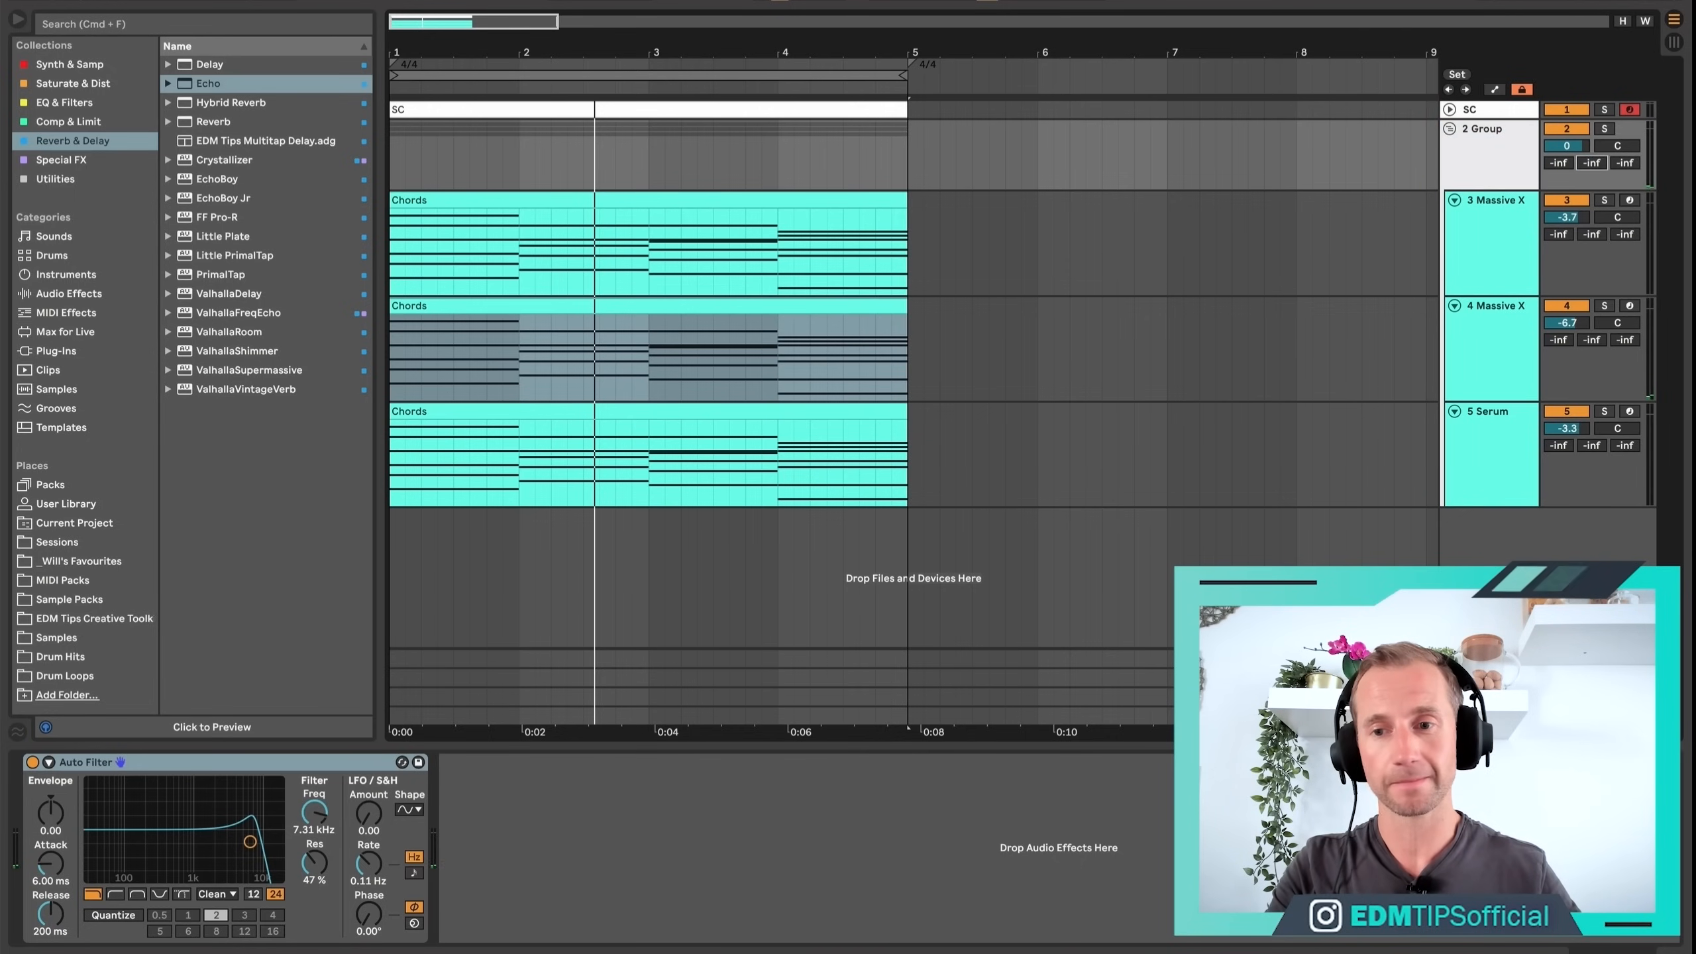
{"action": "key", "text": "space"}
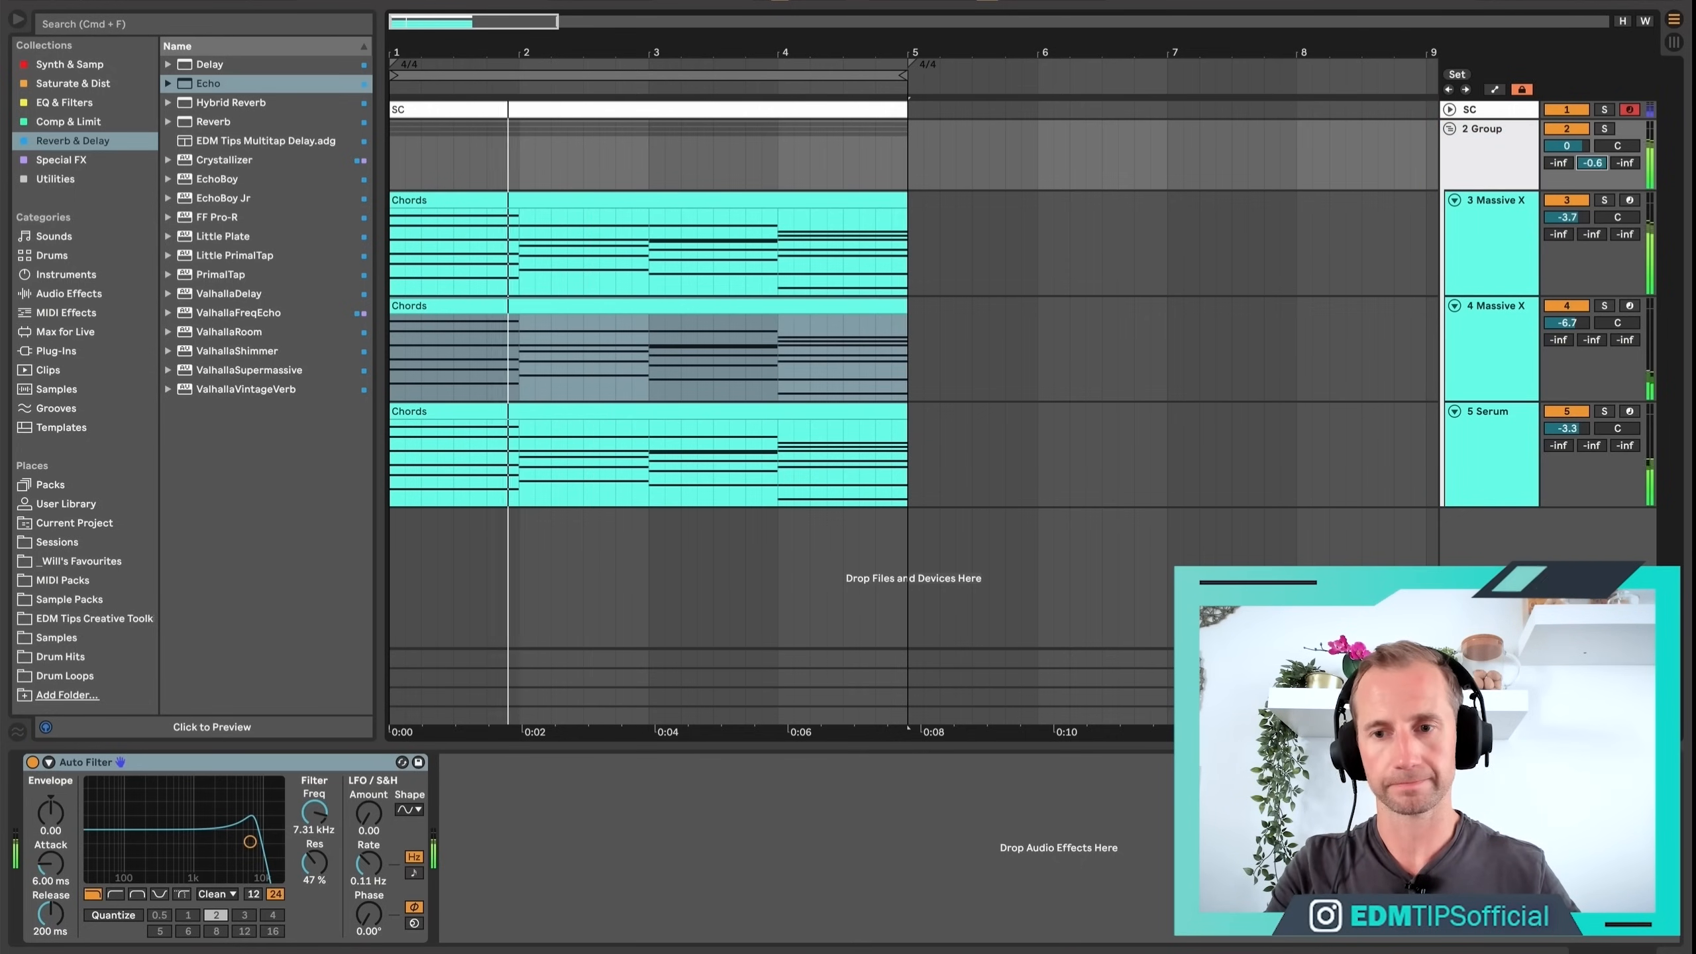
Add a Compressor after EQ Eight on the B Hall RVB return track and enable its sidechain.
{"action": "key", "text": "Tab"}
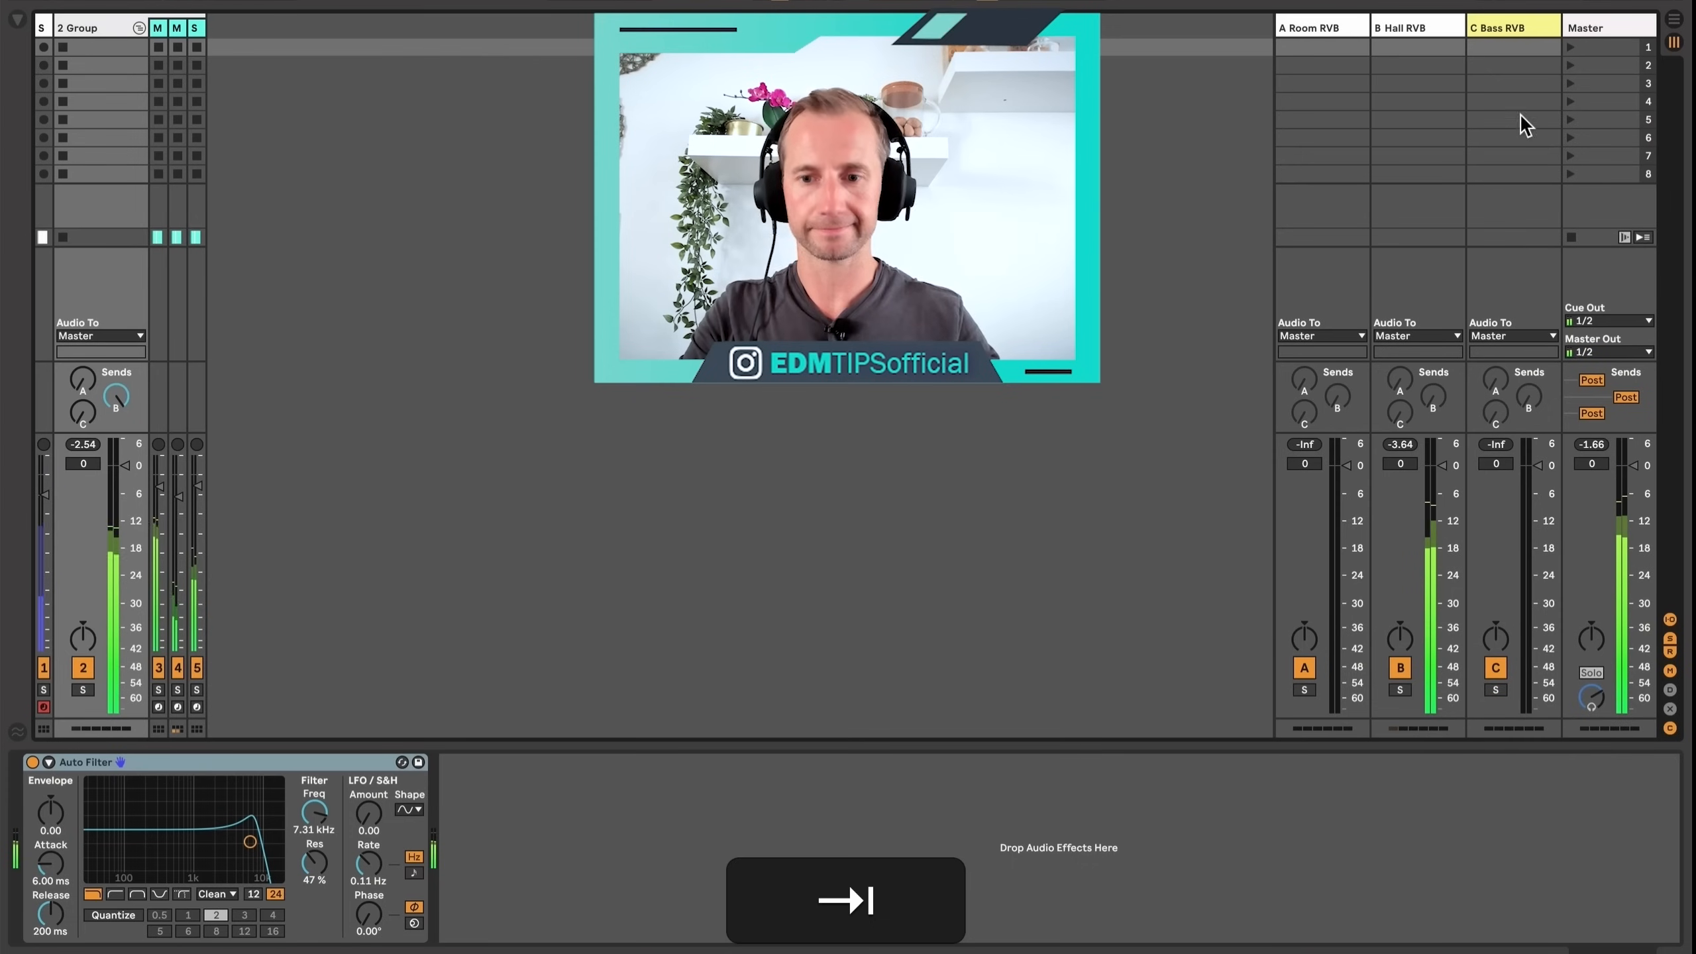
{"action": "left_click", "coordinate": [1403, 31]}
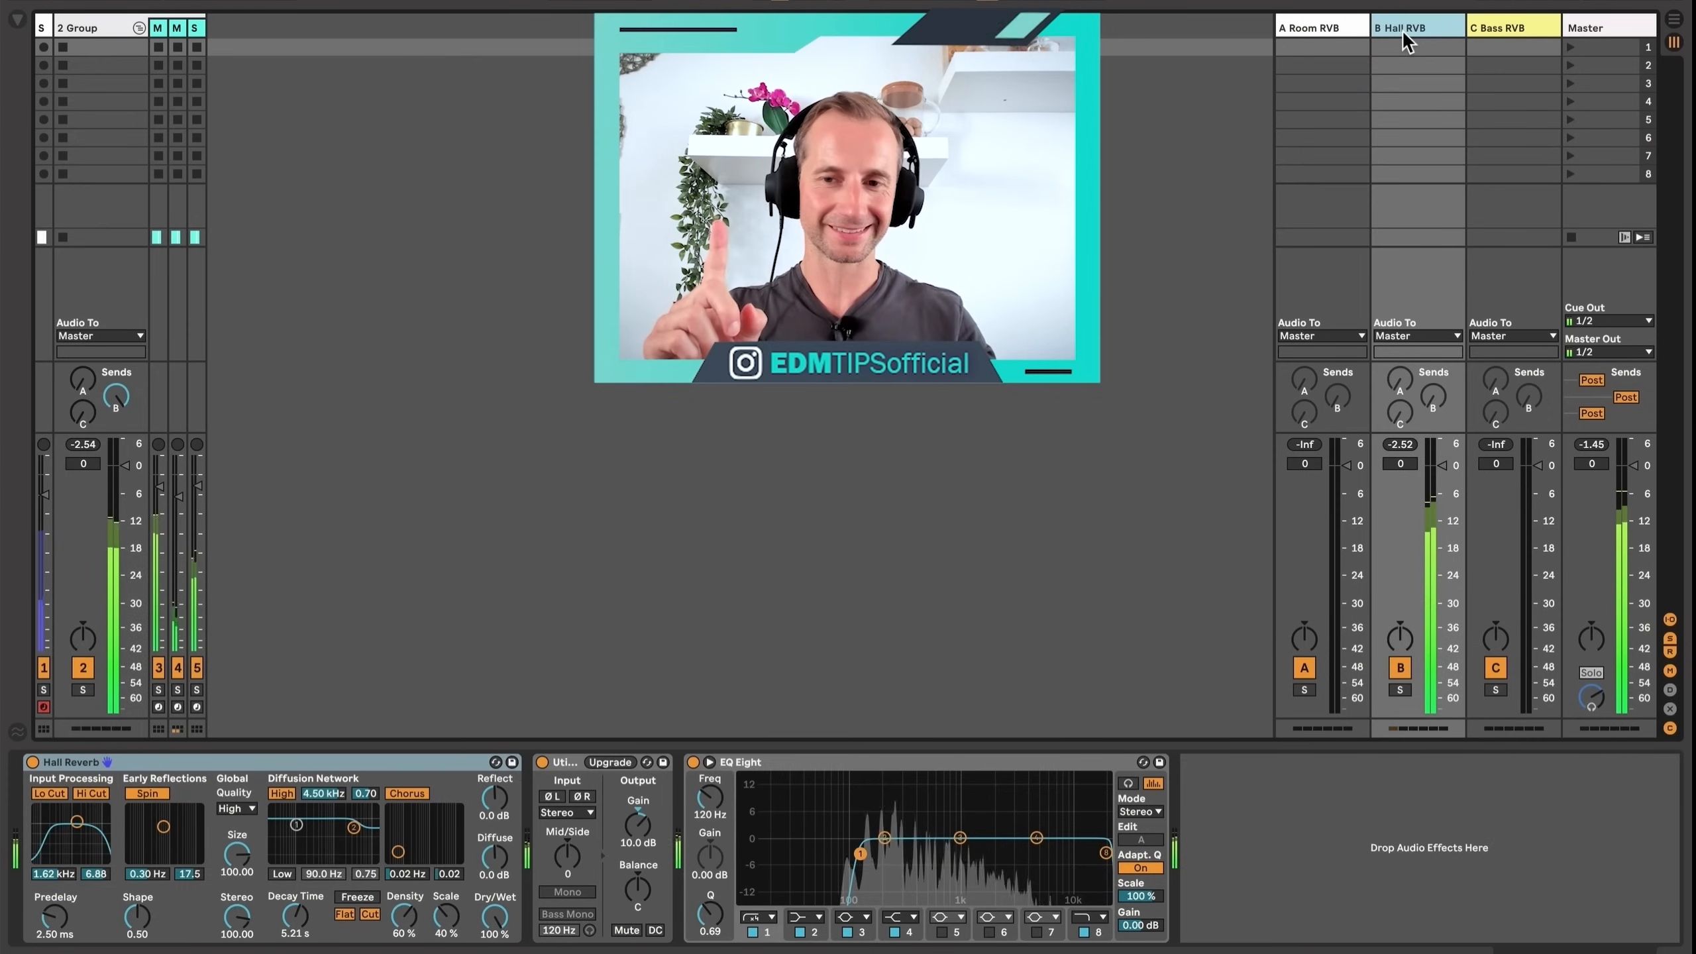
{"action": "key", "text": "space"}
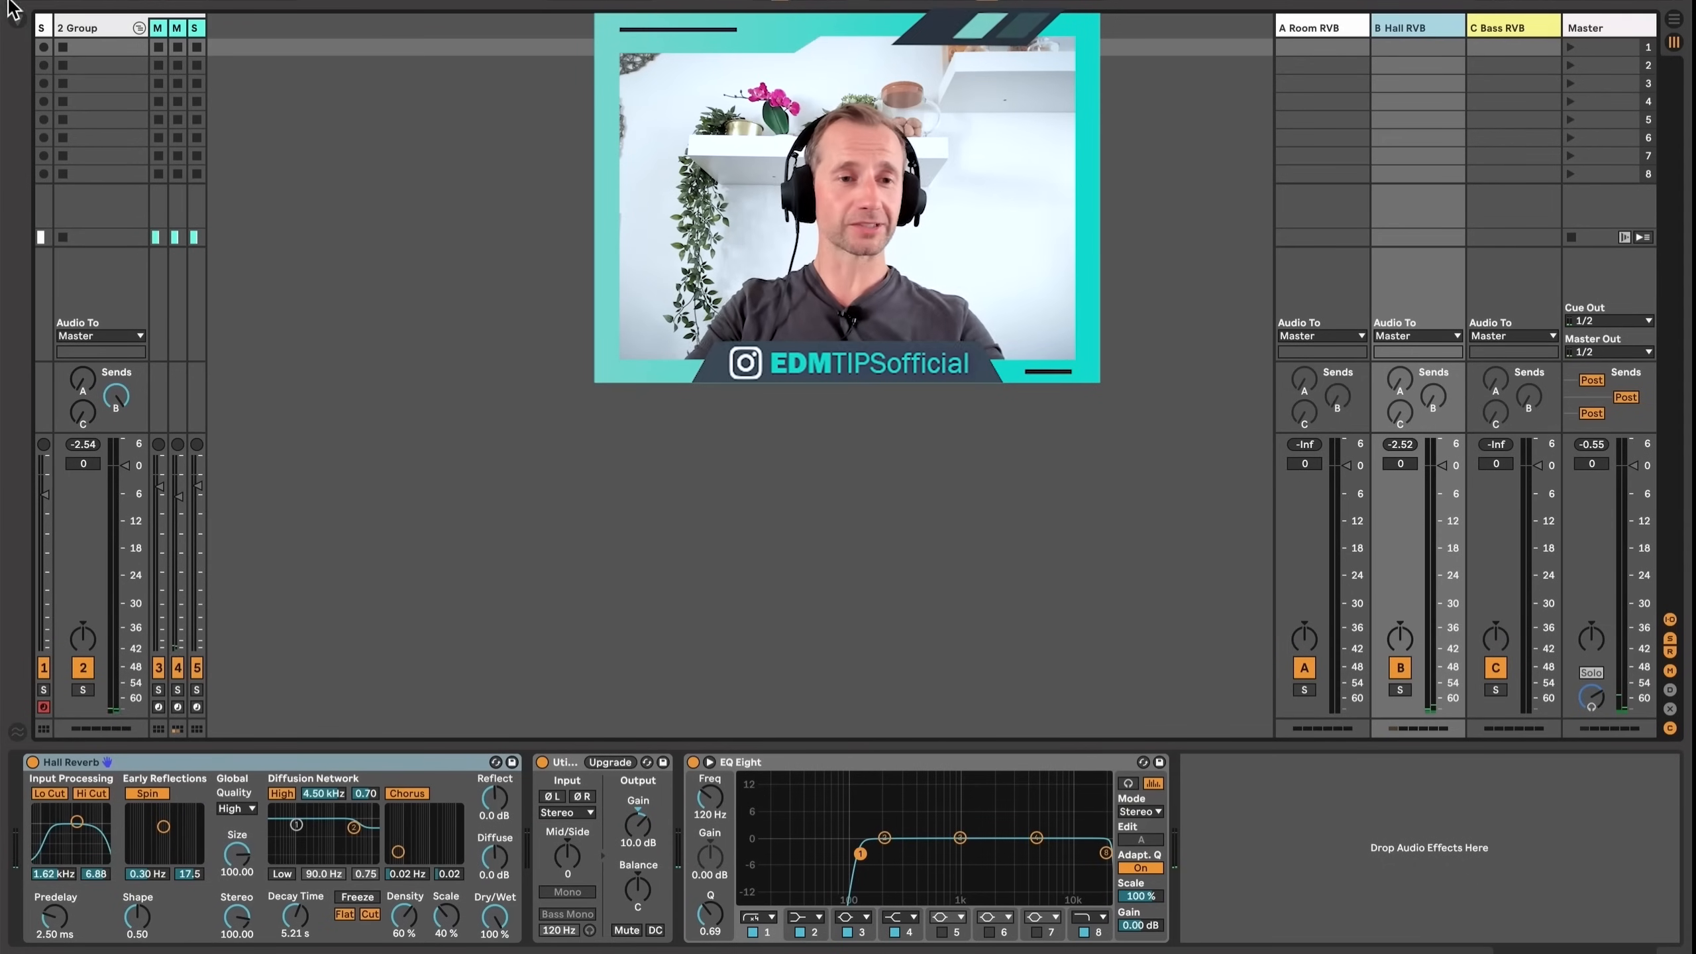
{"action": "key", "text": "super+alt+b"}
{"action": "left_click", "coordinate": [87, 122]}
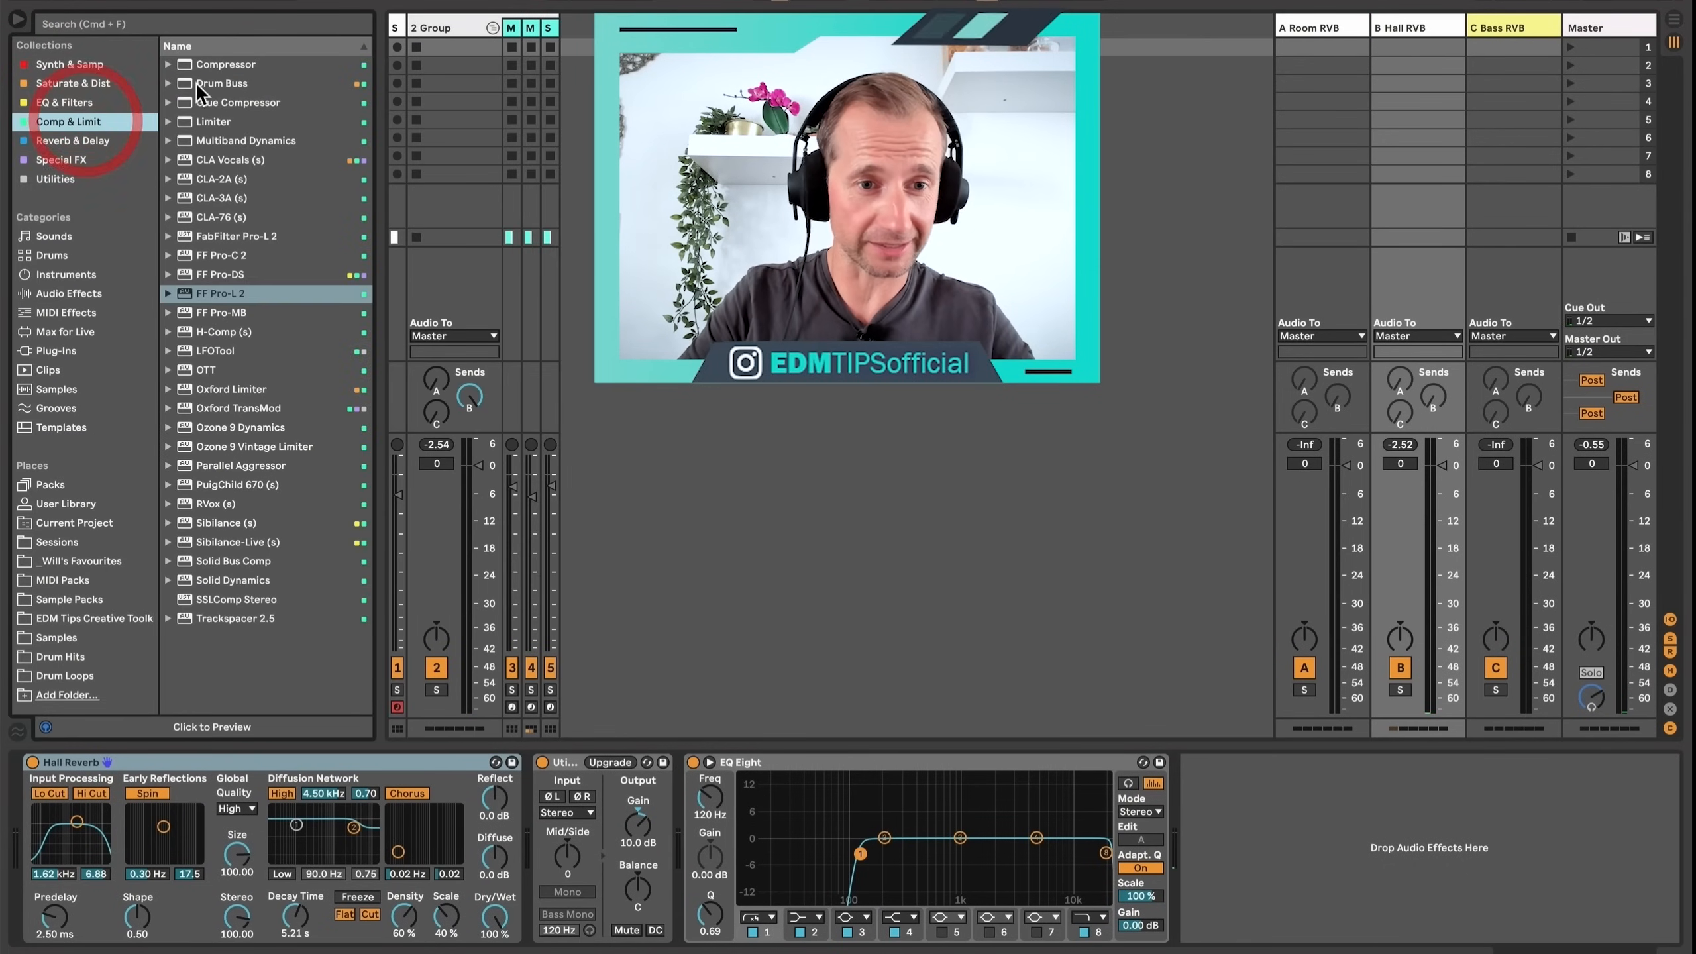
{"action": "left_click_drag", "start_coordinate": [225, 64], "coordinate": [1223, 805]}
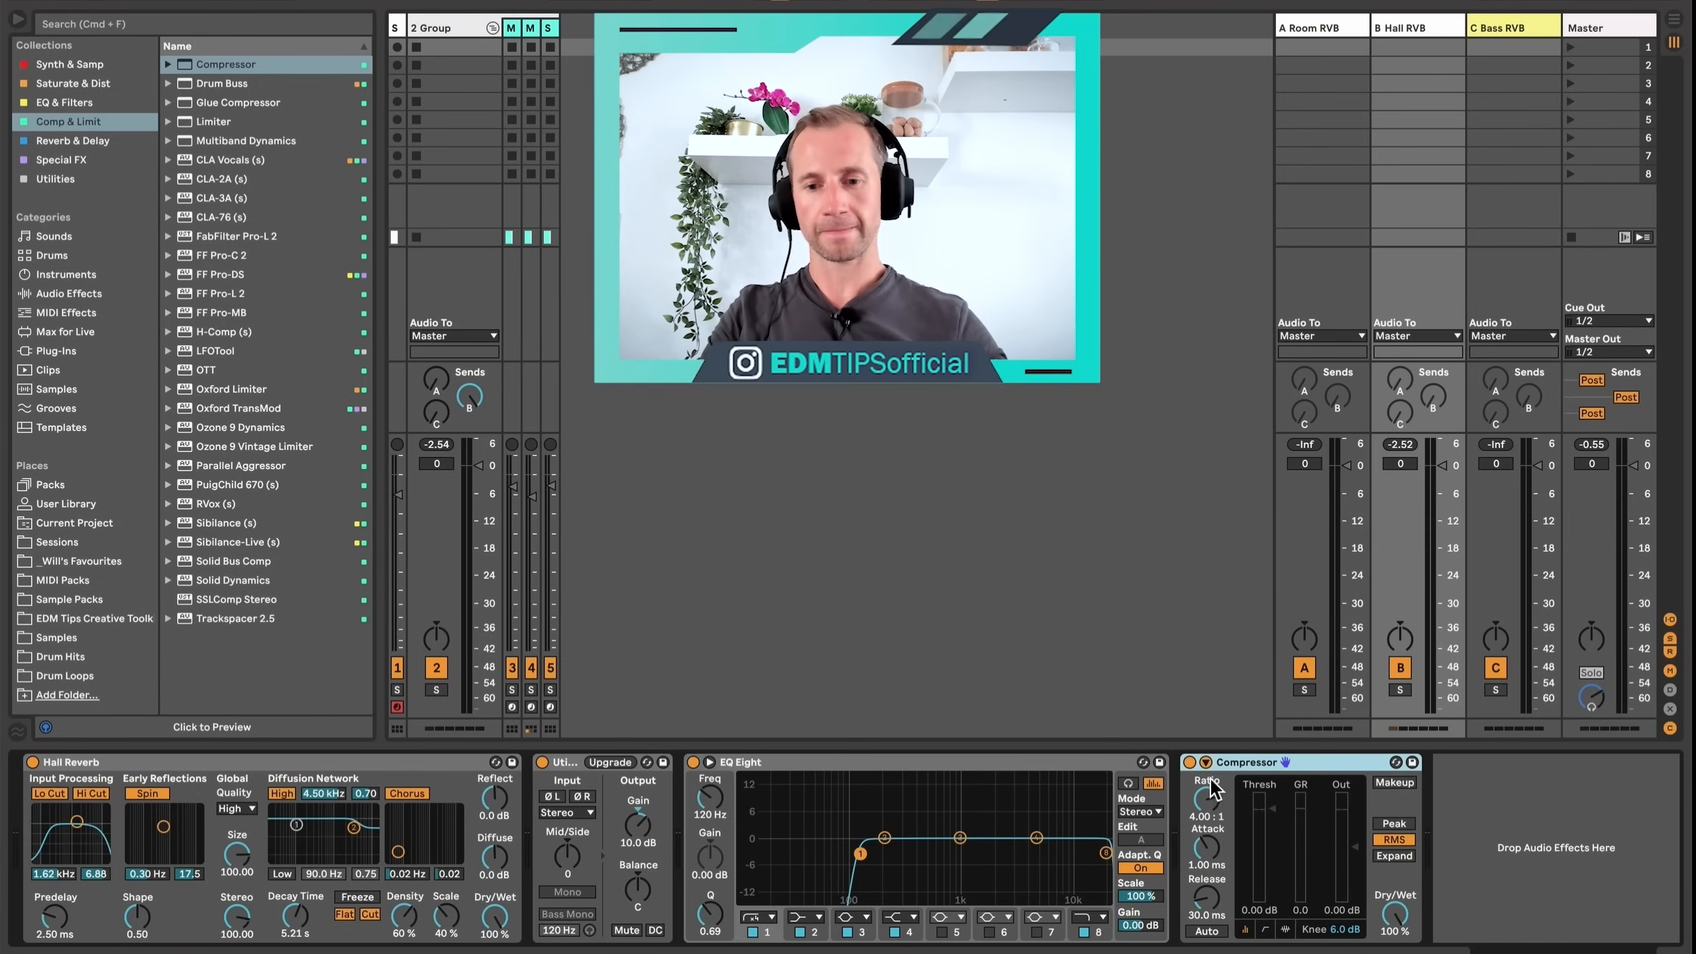
{"action": "left_click", "coordinate": [1205, 763]}
{"action": "left_click", "coordinate": [1231, 782]}
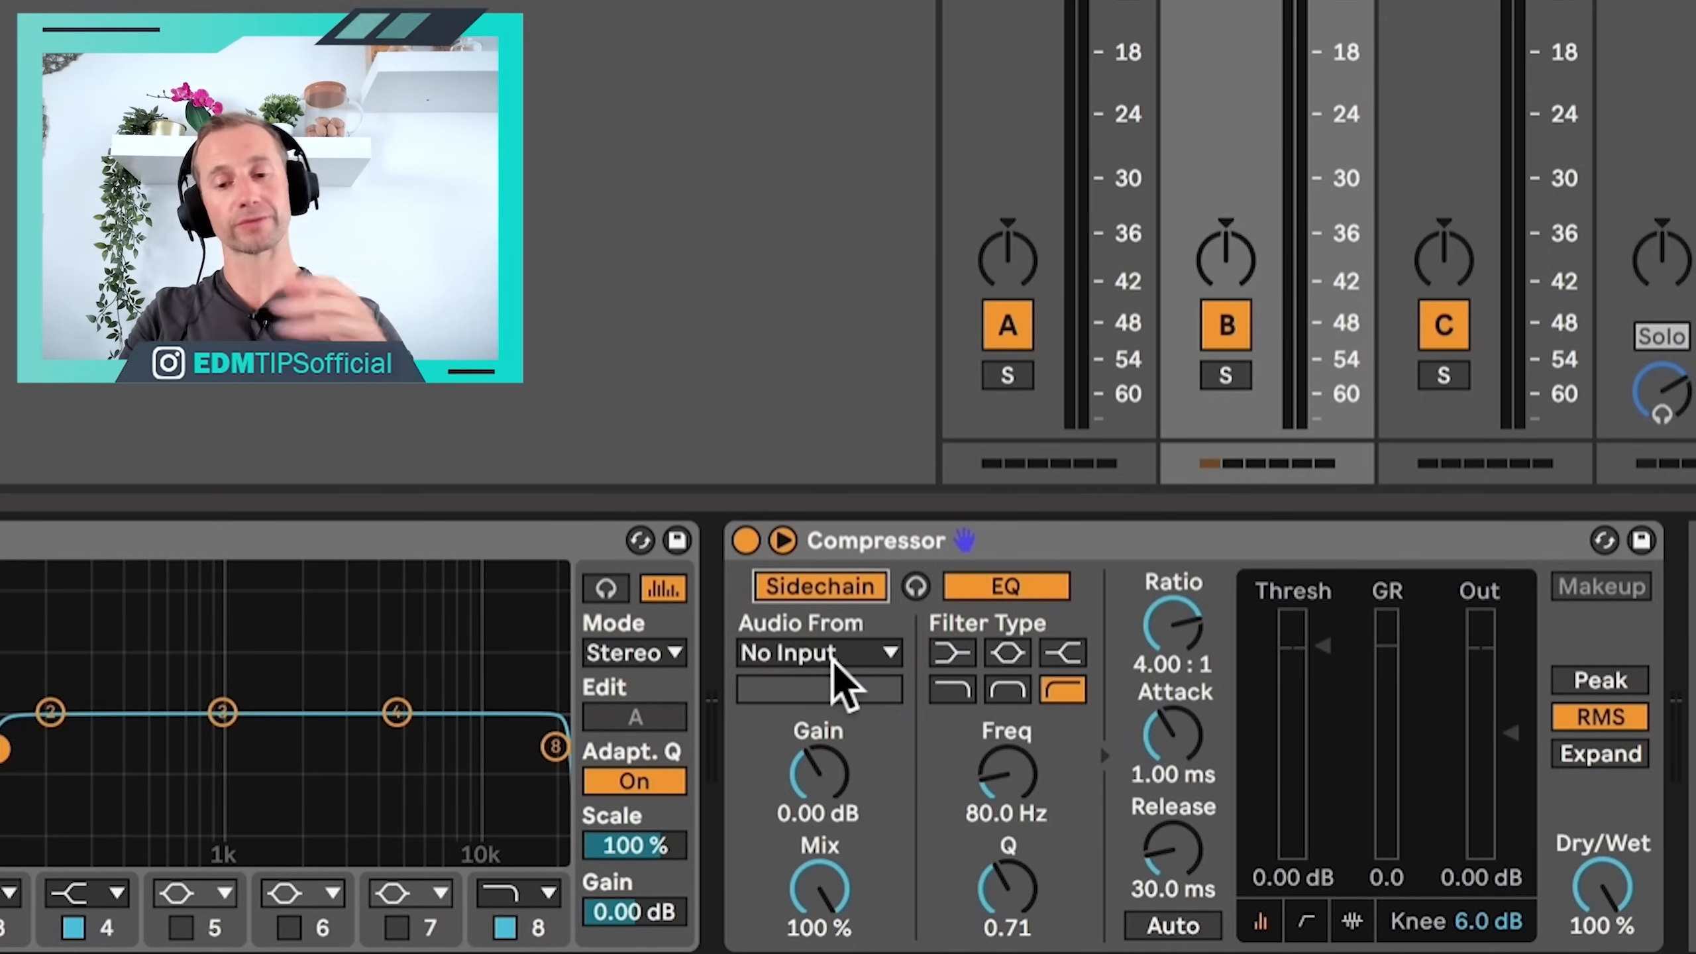
Choose 2-Group as the audio source for the Compressor's sidechain.
{"action": "left_click", "coordinate": [832, 658]}
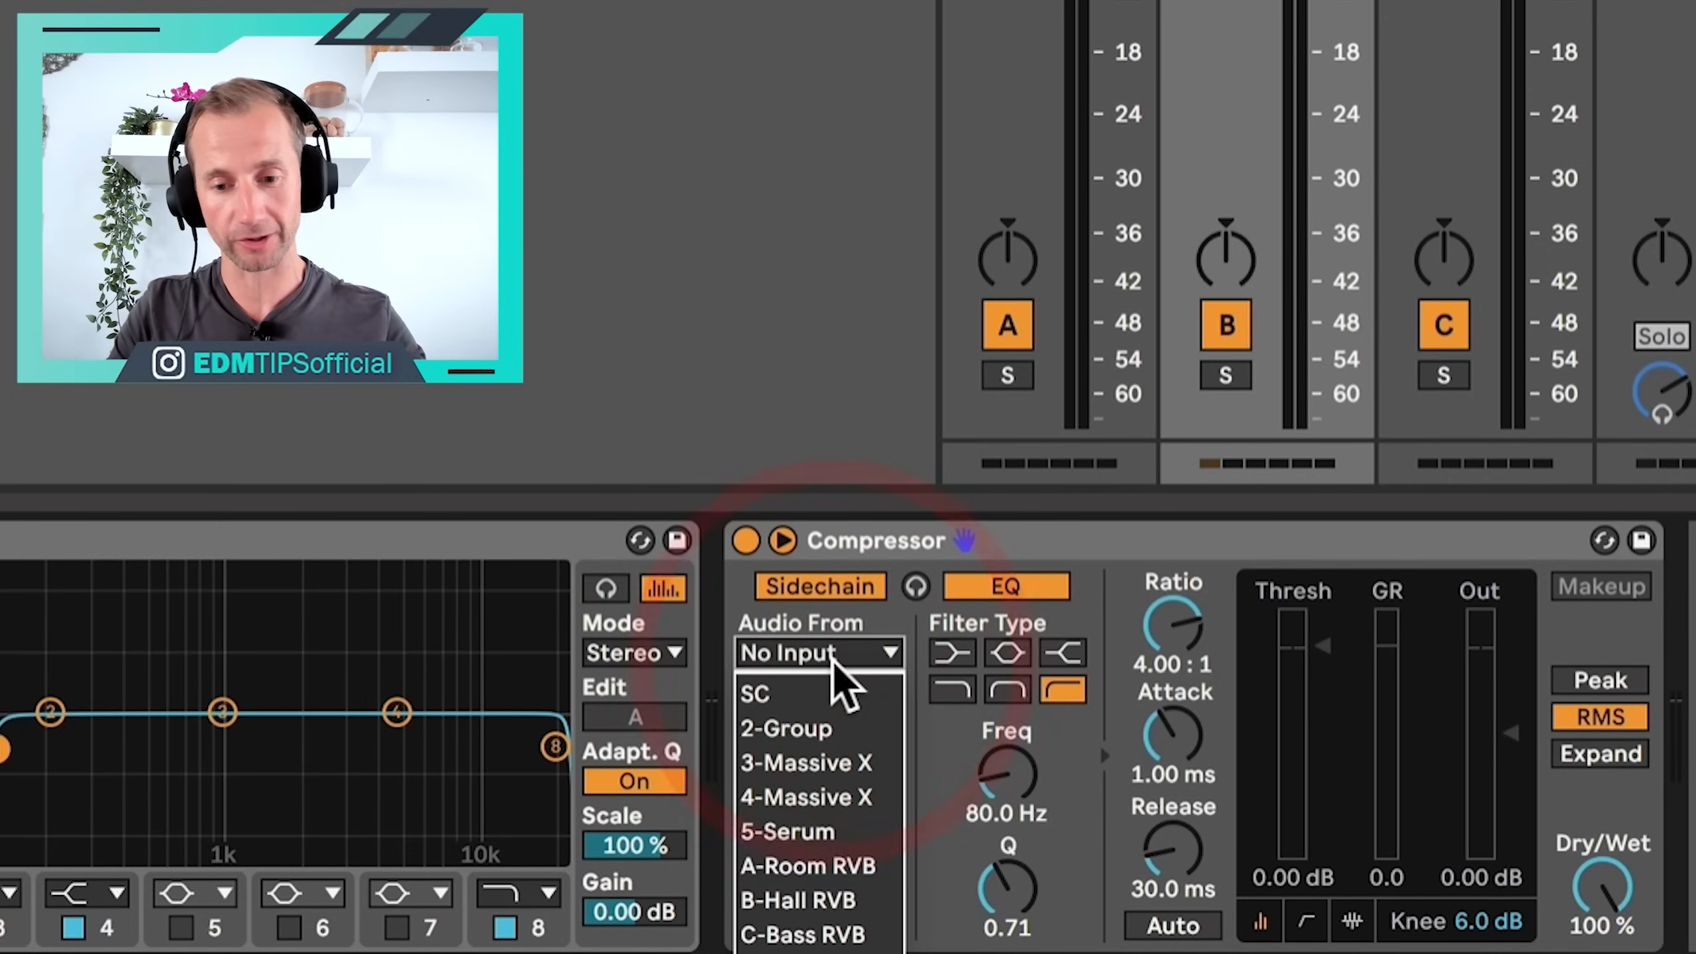
{"action": "left_click", "coordinate": [832, 655]}
{"action": "left_click", "coordinate": [833, 655]}
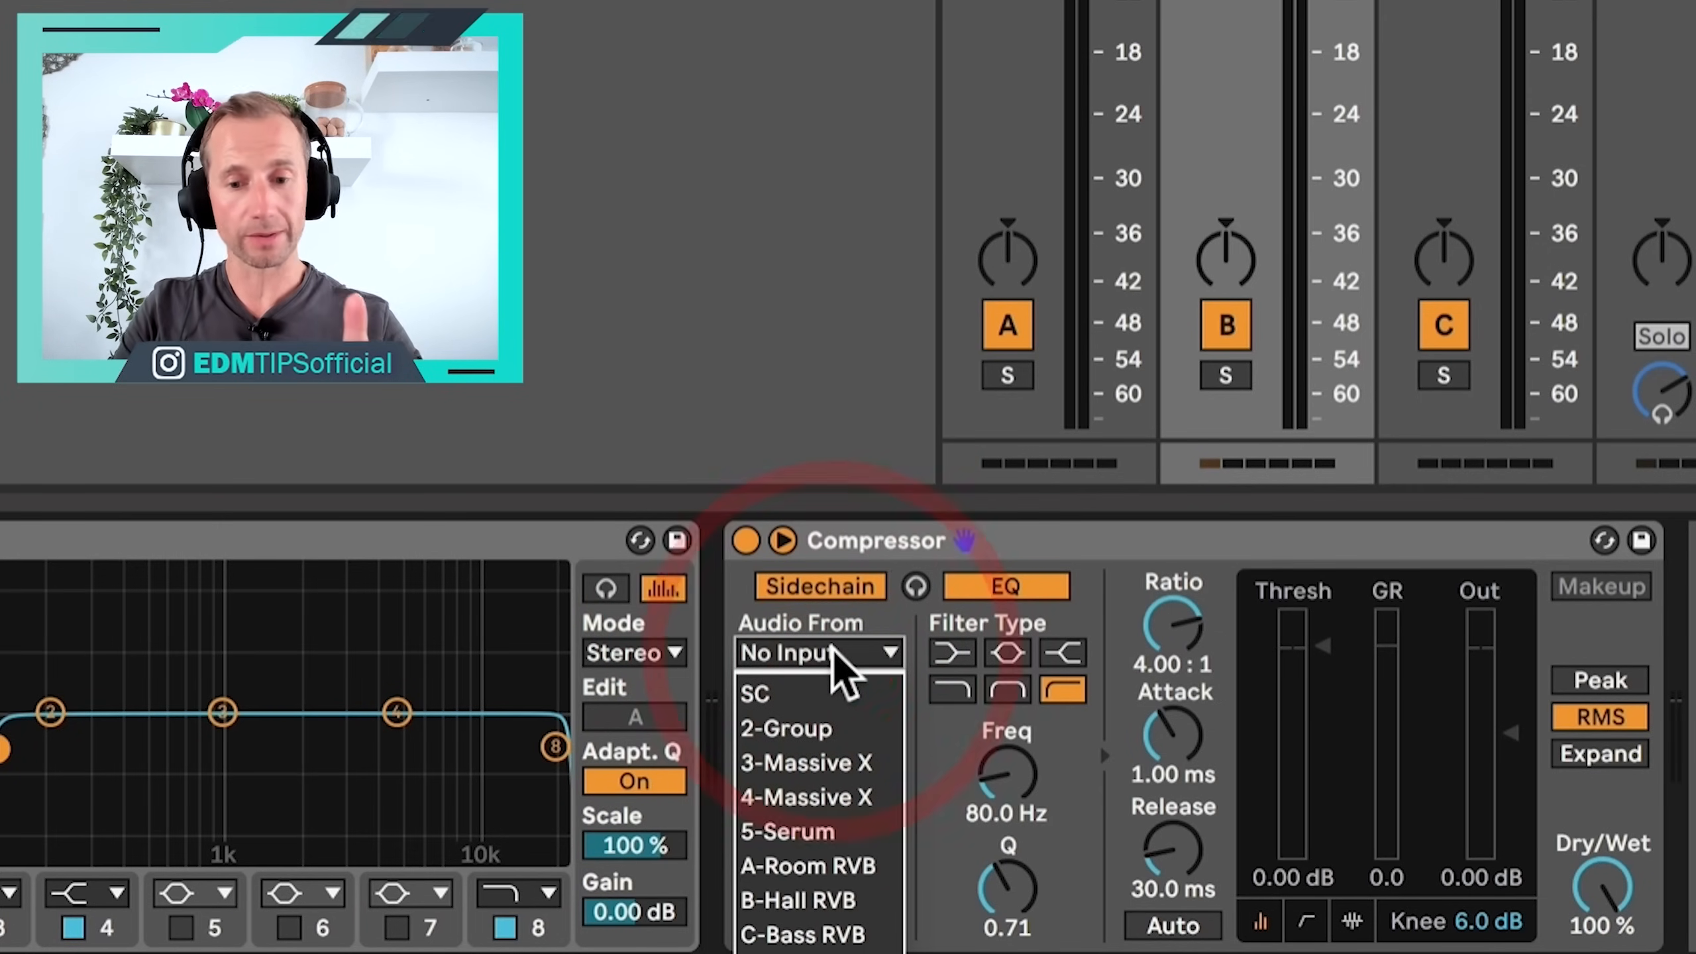
{"action": "left_click", "coordinate": [829, 727]}
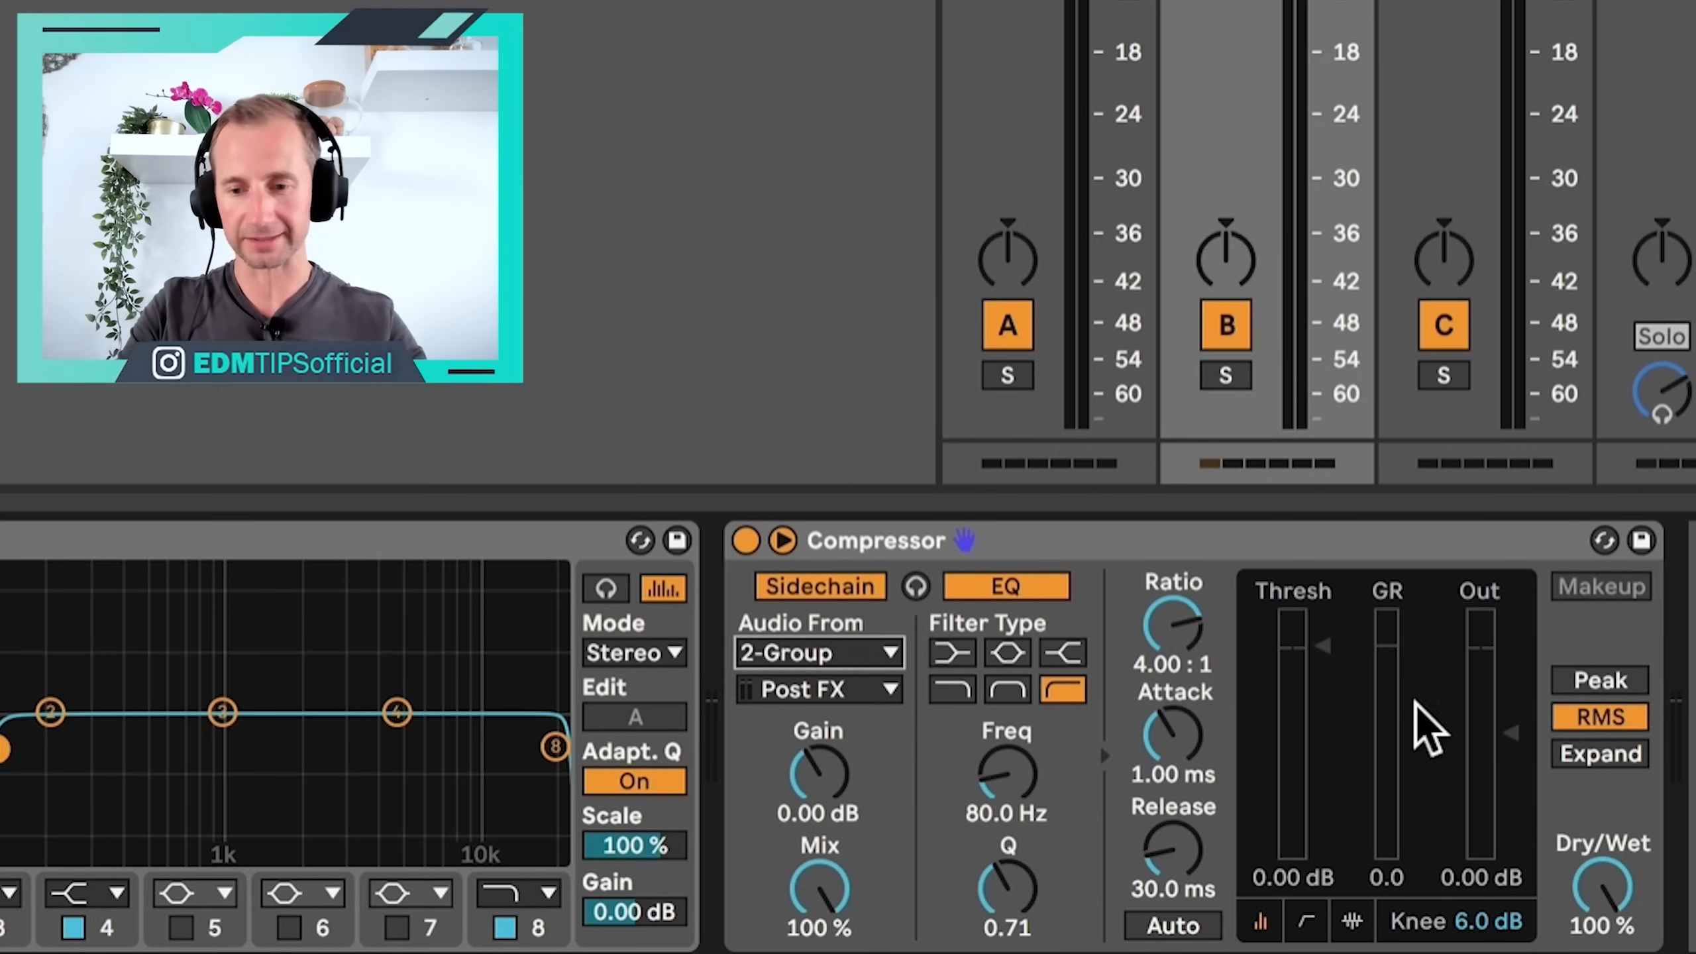
Set the Compressor's ratio to 2:1, attack to 0.01 ms, release to 3.60 ms and threshold to -30 dB, then compare against bypass.
{"action": "left_click_drag", "start_coordinate": [1321, 646], "coordinate": [1321, 856]}
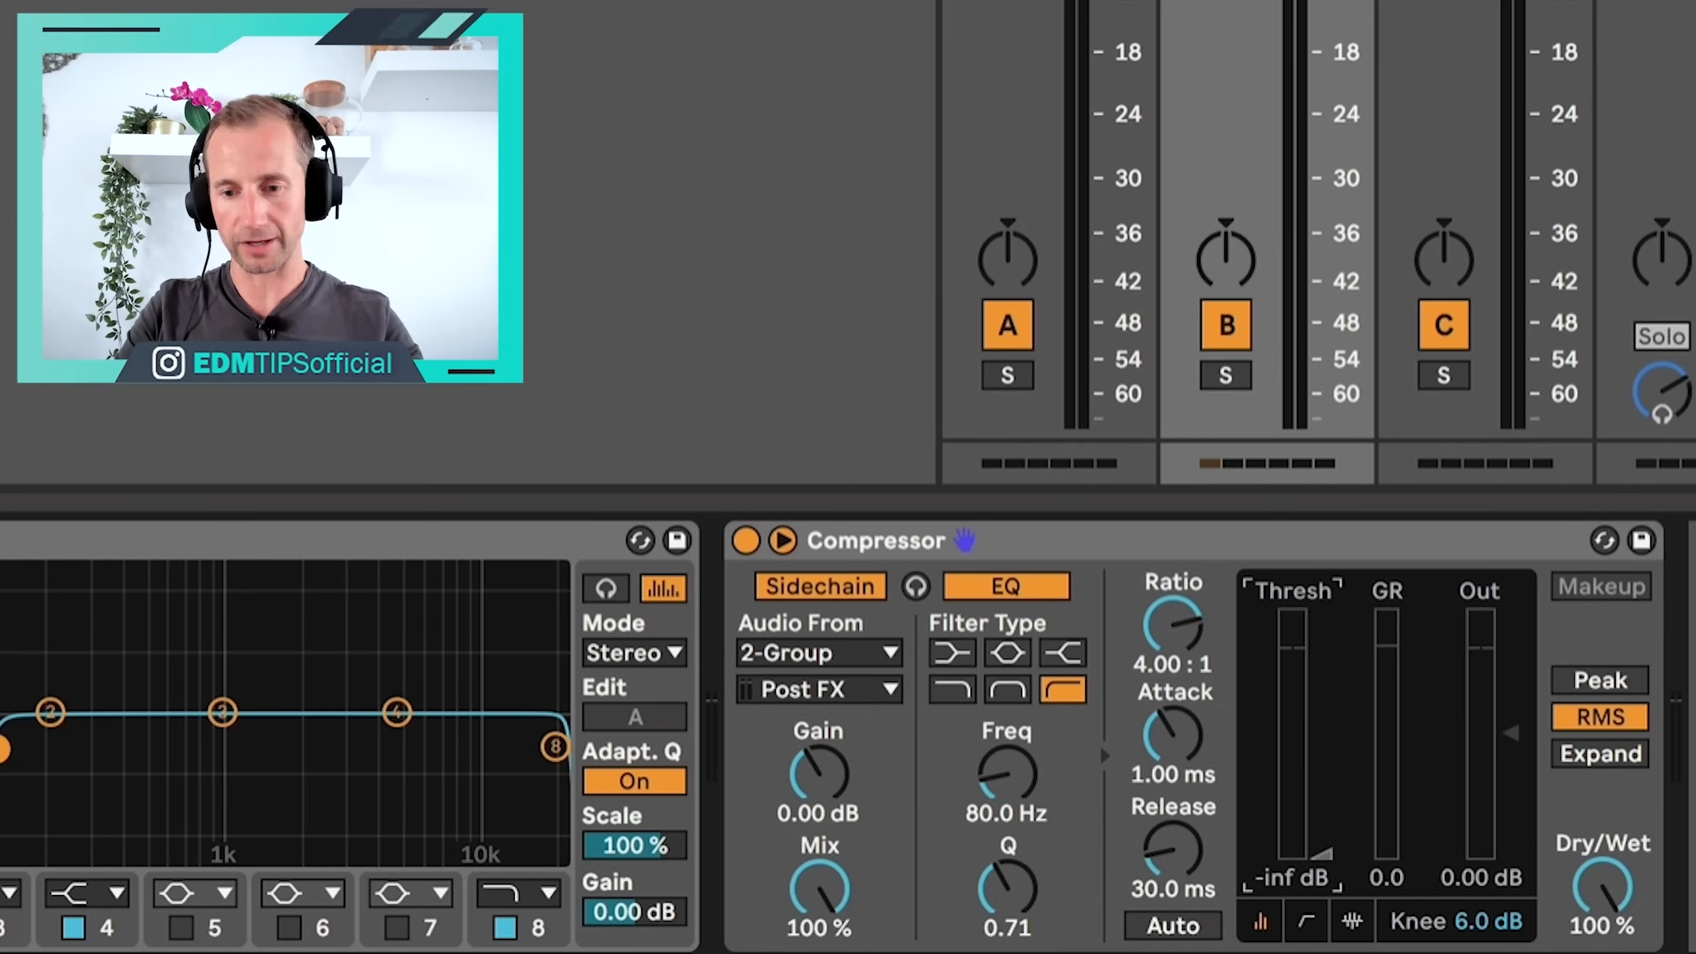
{"action": "left_click_drag", "start_coordinate": [1209, 644], "coordinate": [1209, 674]}
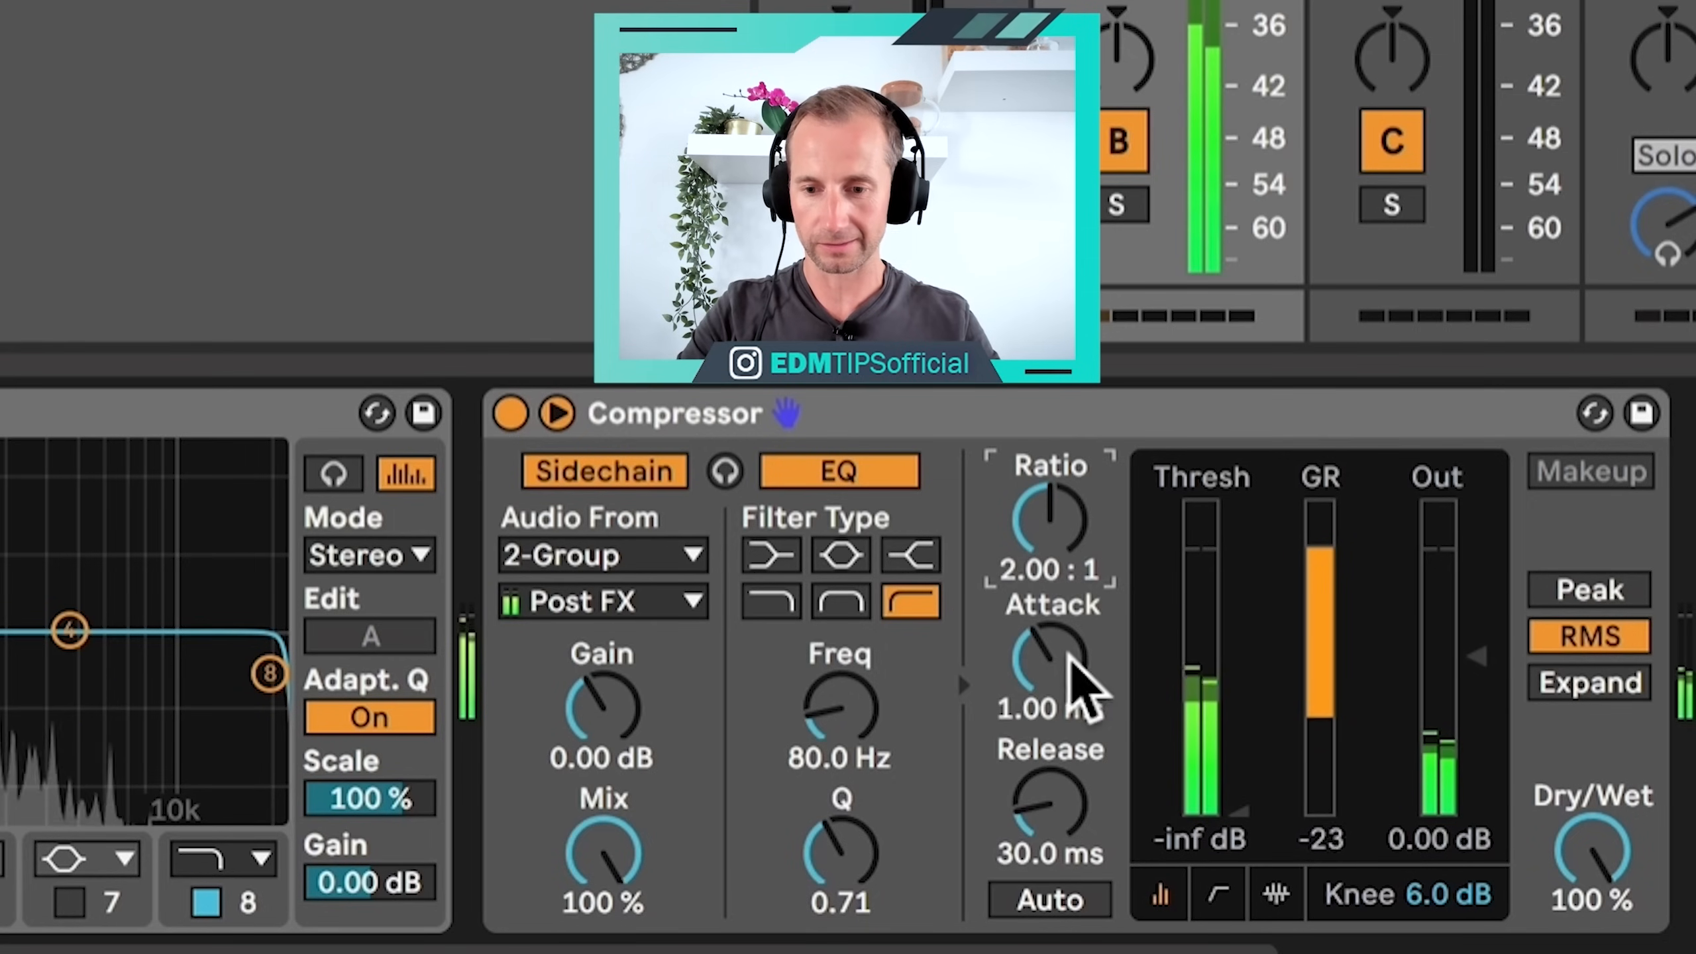
{"action": "left_click_drag", "start_coordinate": [1386, 856], "coordinate": [1386, 882]}
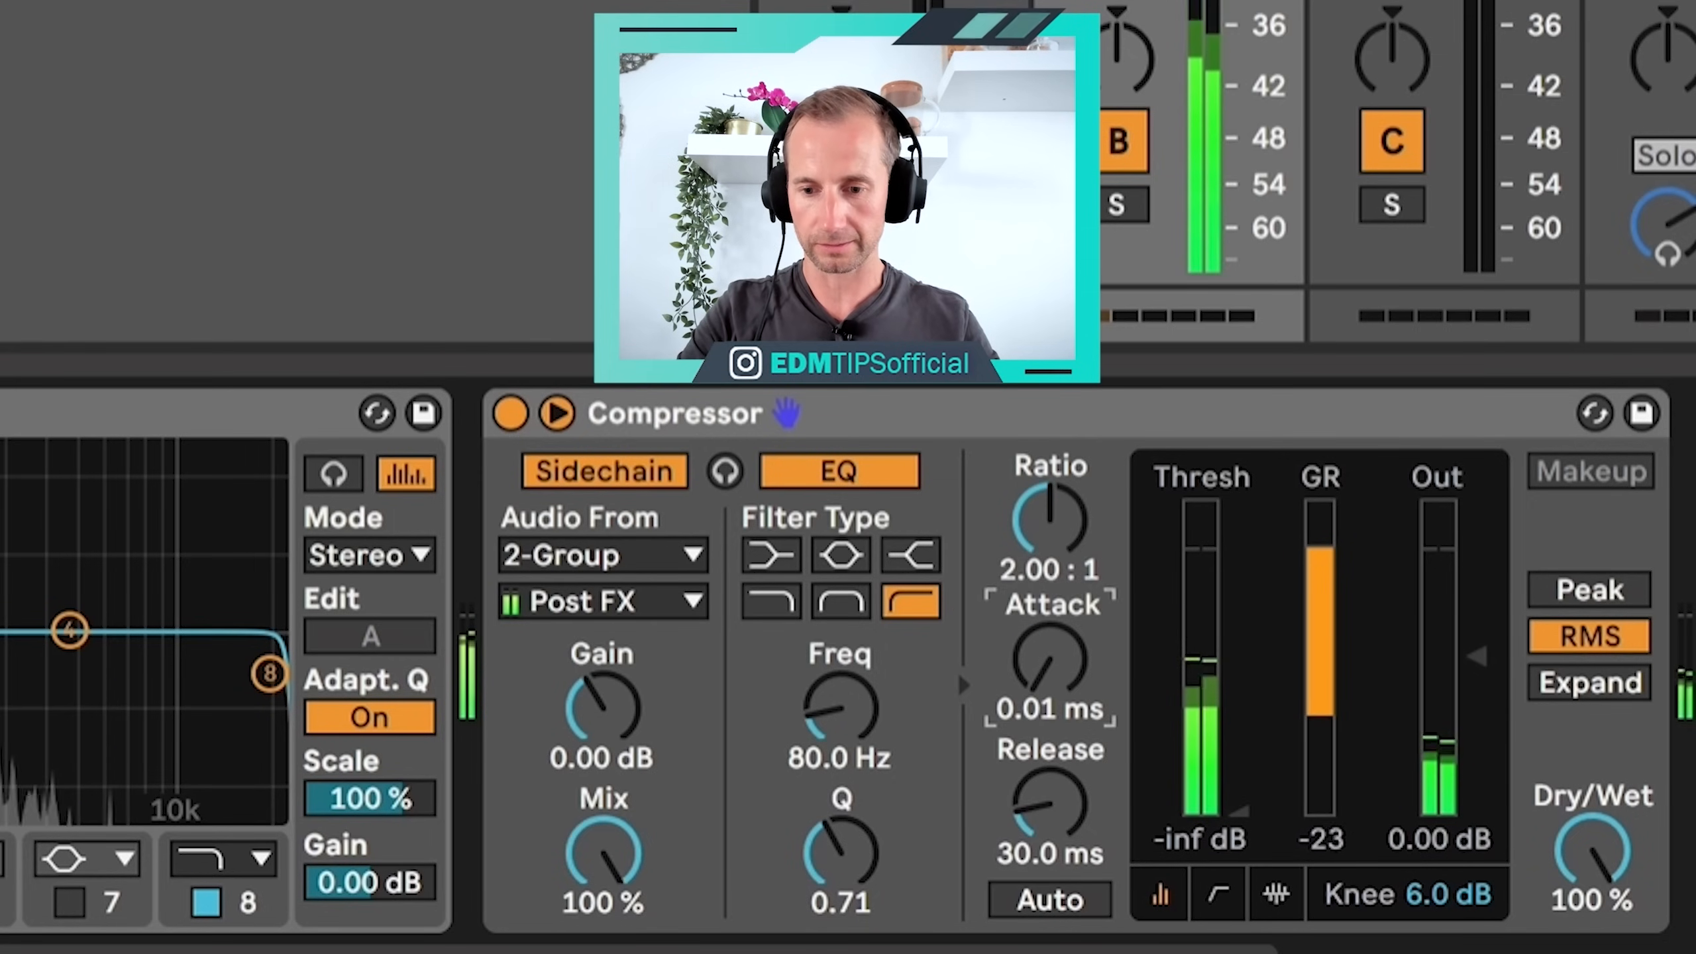
{"action": "left_click_drag", "start_coordinate": [1068, 841], "coordinate": [1068, 868]}
{"action": "left_click_drag", "start_coordinate": [1216, 815], "coordinate": [1217, 670]}
{"action": "mouse_move", "coordinate": [1239, 728]}
{"action": "left_mouse_down"}
{"action": "mouse_move", "coordinate": [1250, 777]}
{"action": "mouse_move", "coordinate": [1249, 758]}
{"action": "left_mouse_up"}
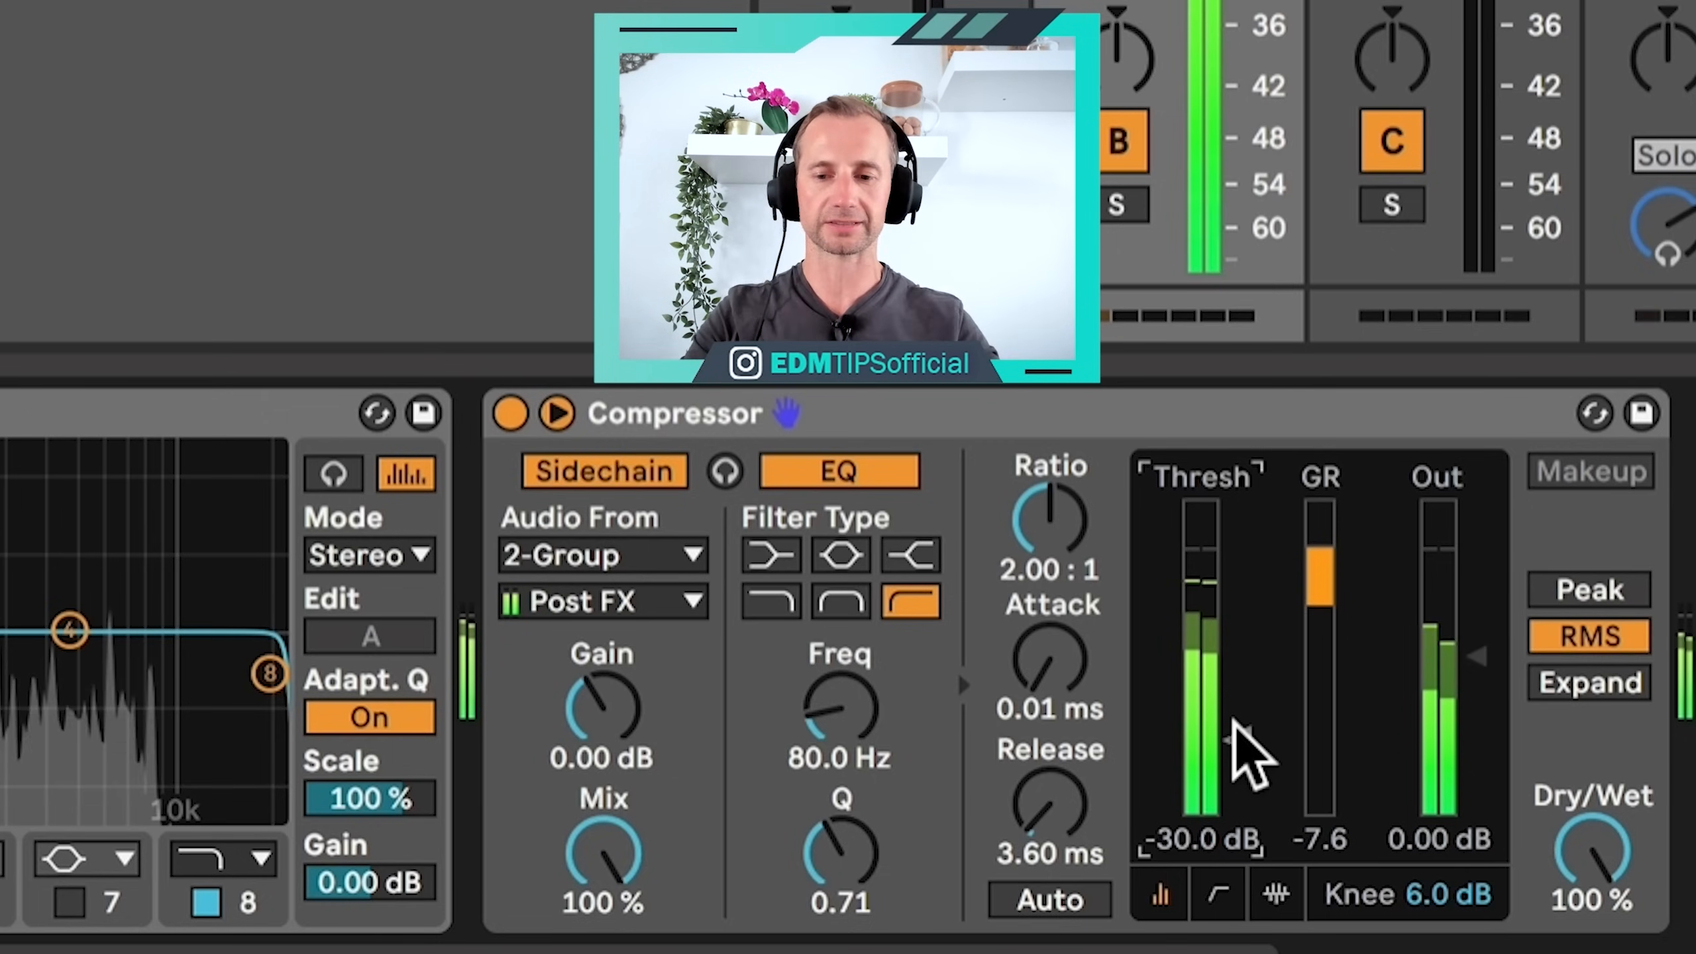
{"action": "left_click", "coordinate": [509, 412]}
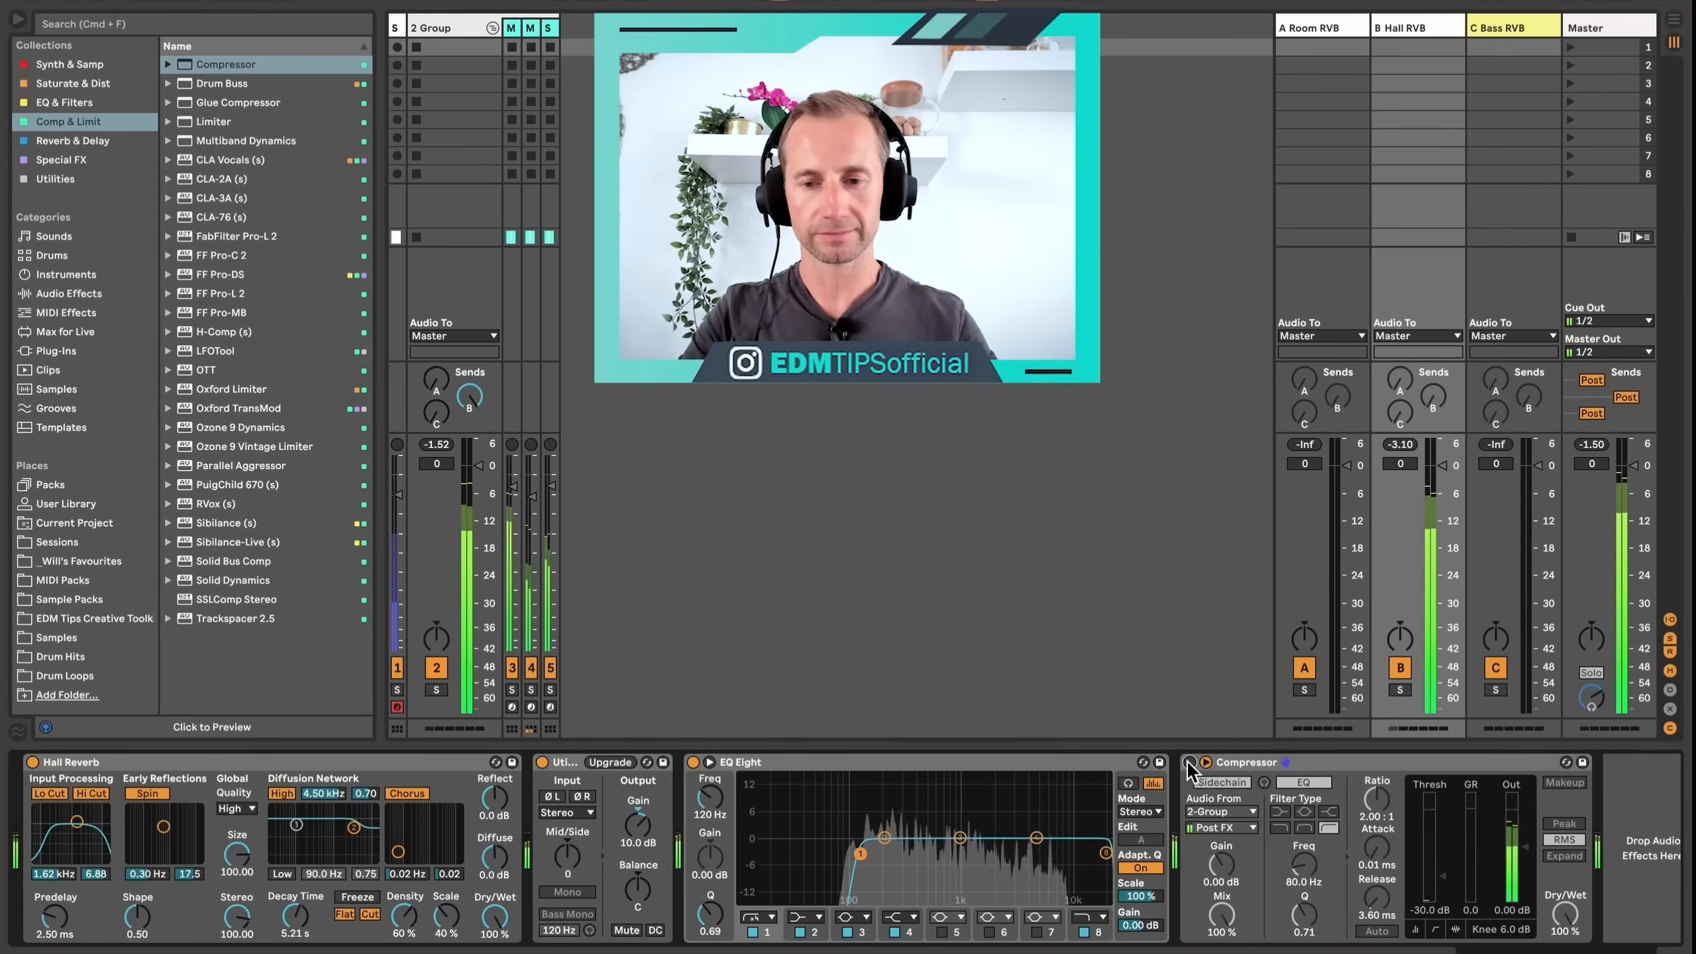
{"action": "left_click", "coordinate": [1188, 763]}
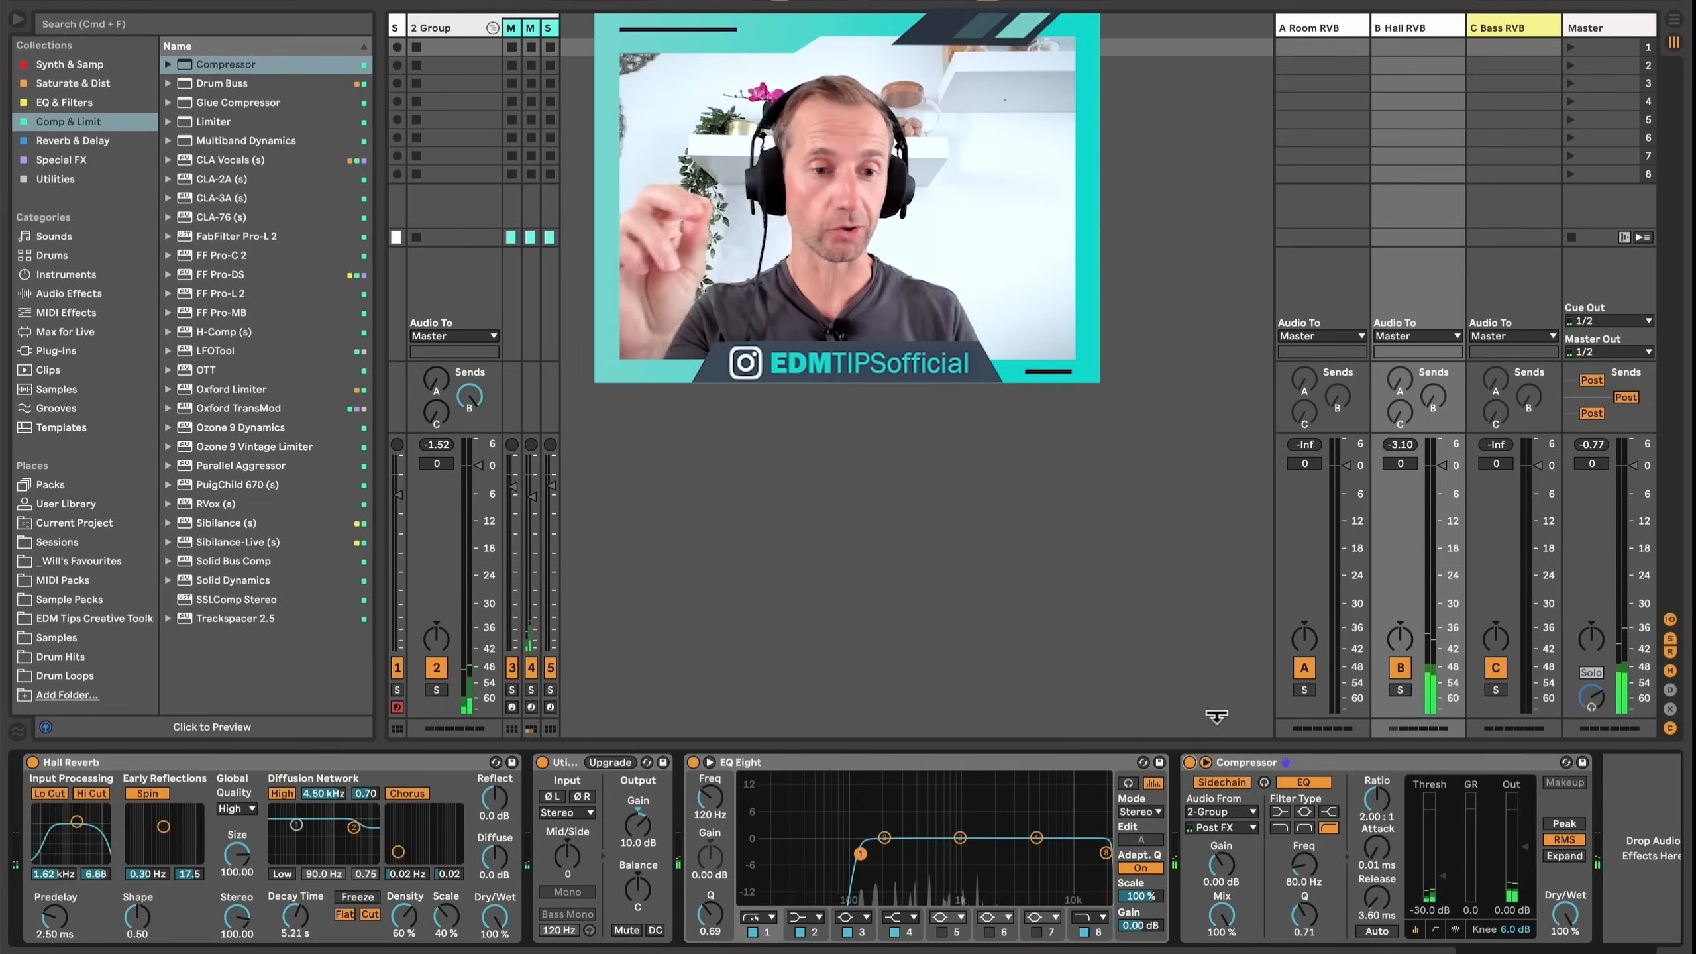
Search the Special FX collection for "crys" and add Crystallizer after the Compressor on the B Hall RVB return track.
{"action": "left_click", "coordinate": [85, 25]}
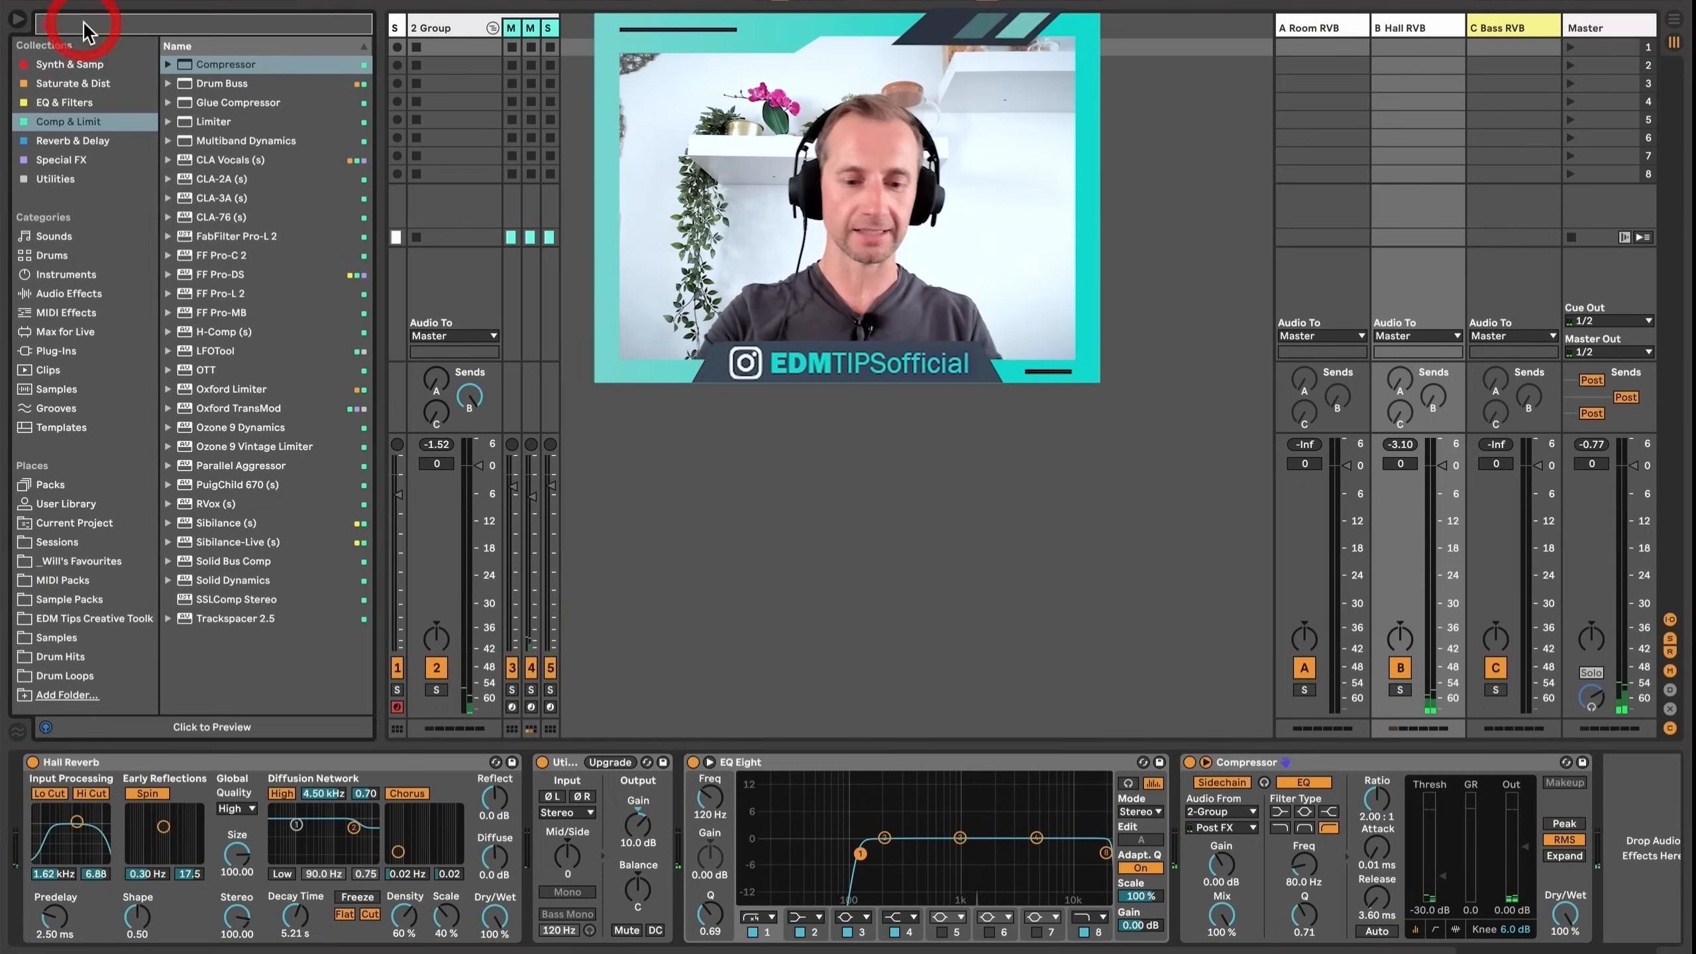
{"action": "type", "text": "cry"}
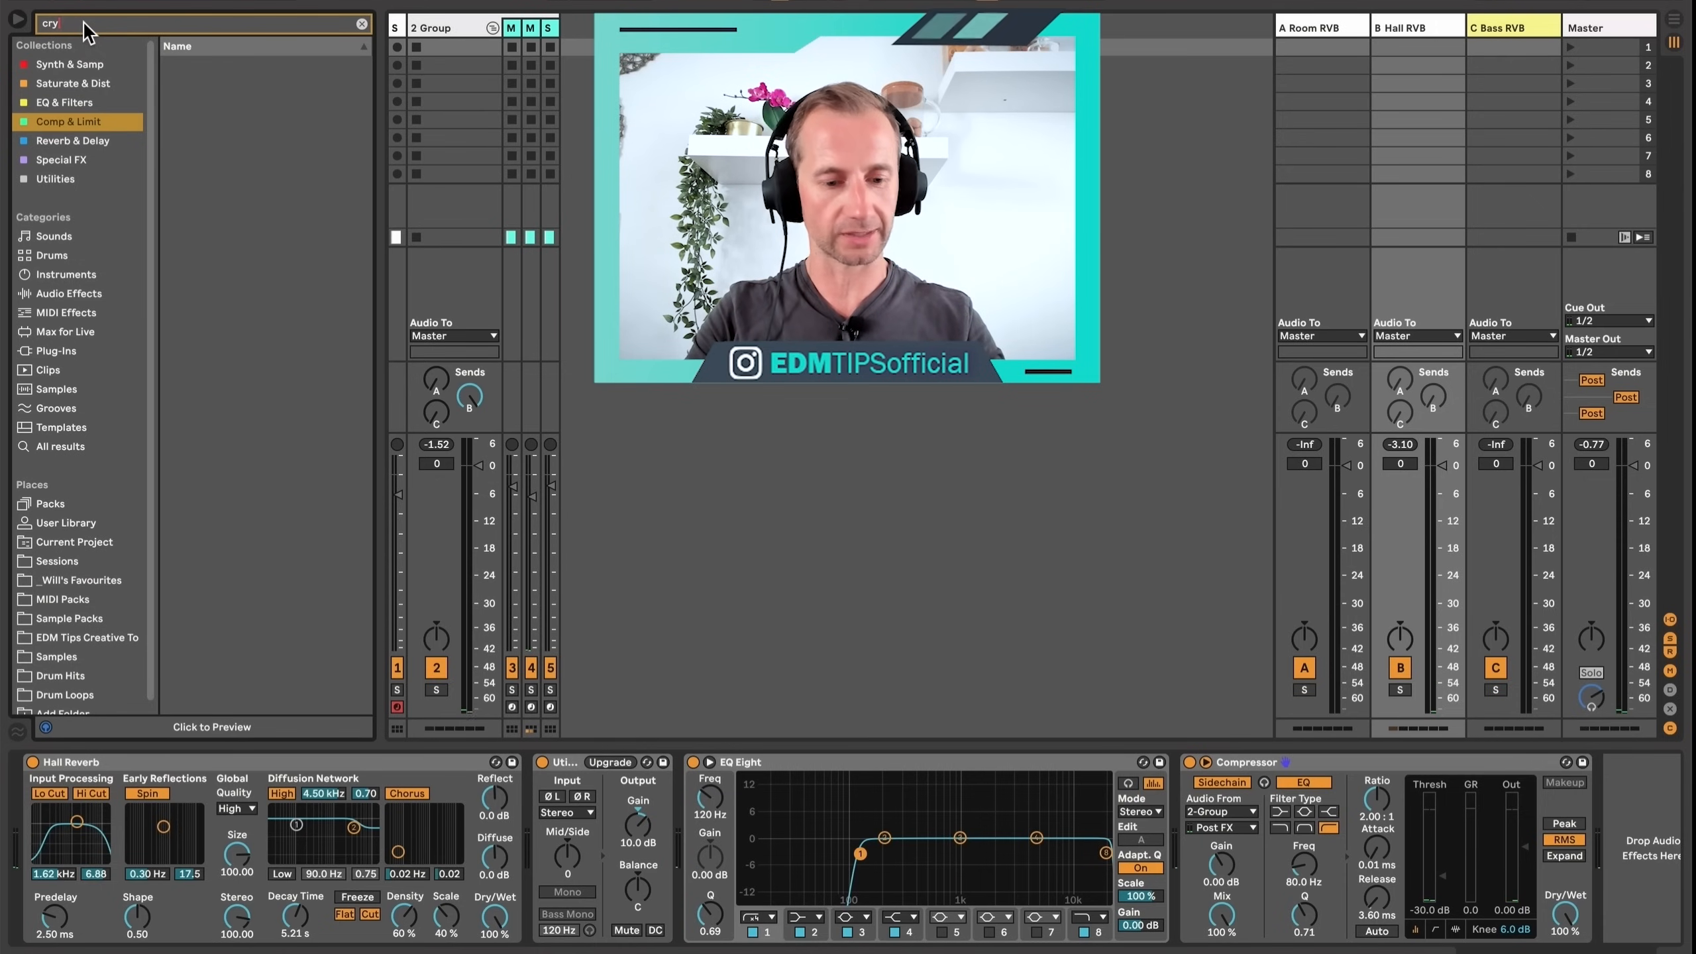
{"action": "type", "text": "s"}
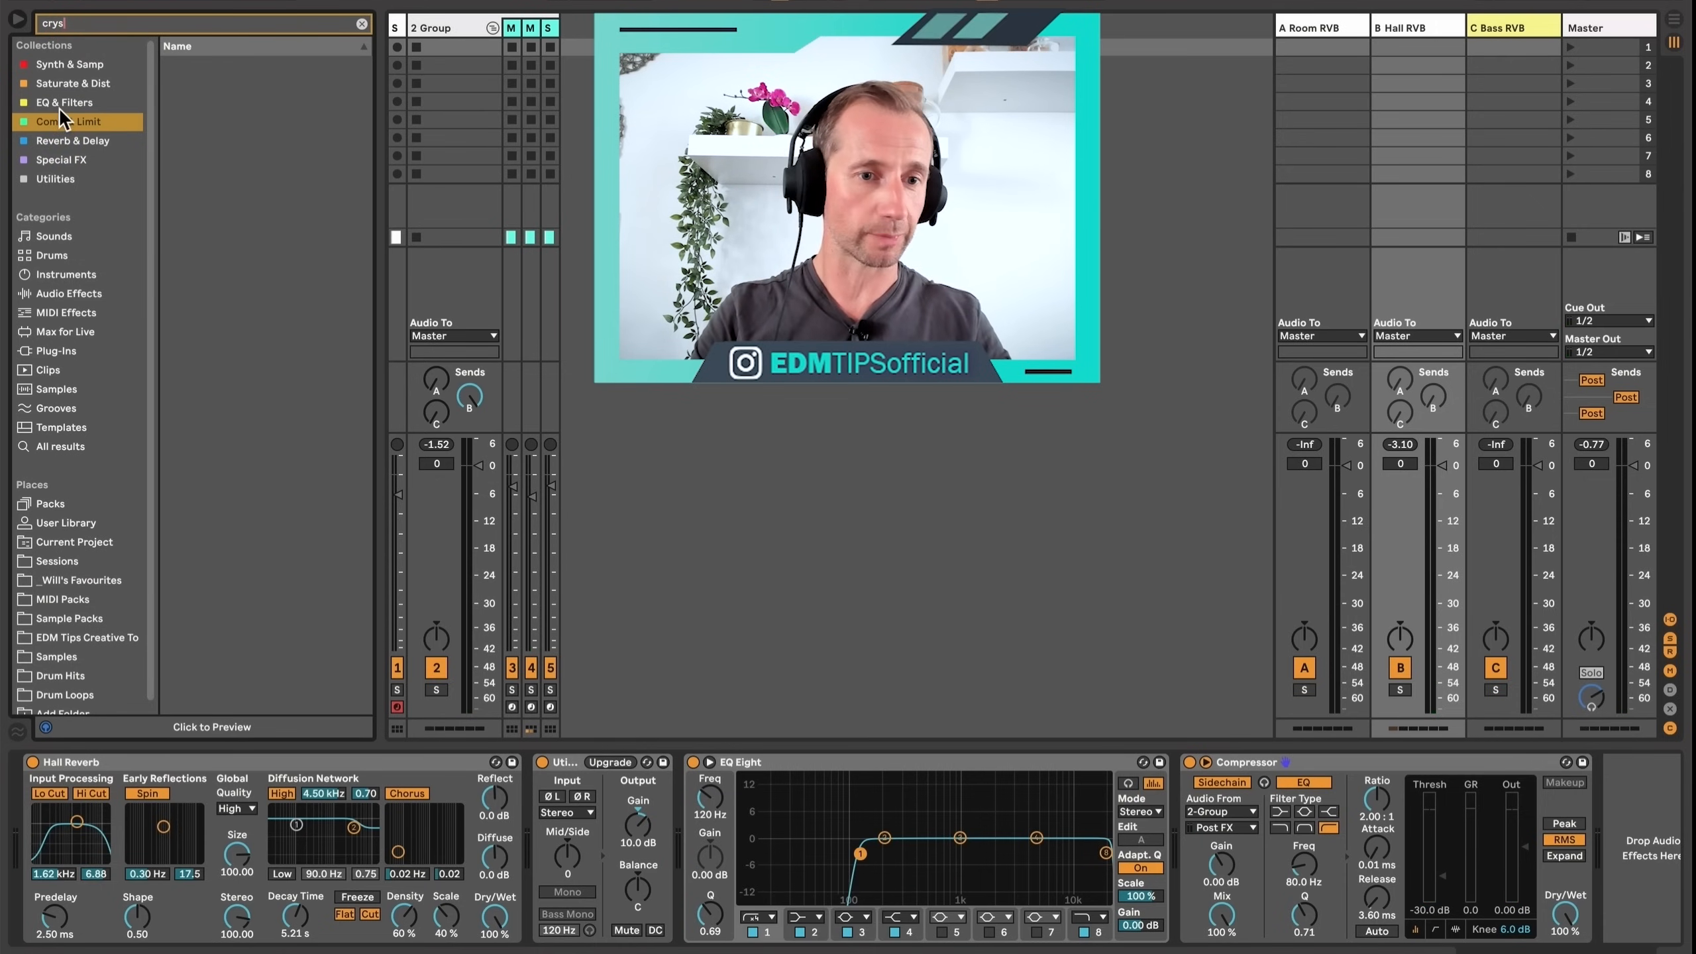
{"action": "left_click", "coordinate": [60, 160]}
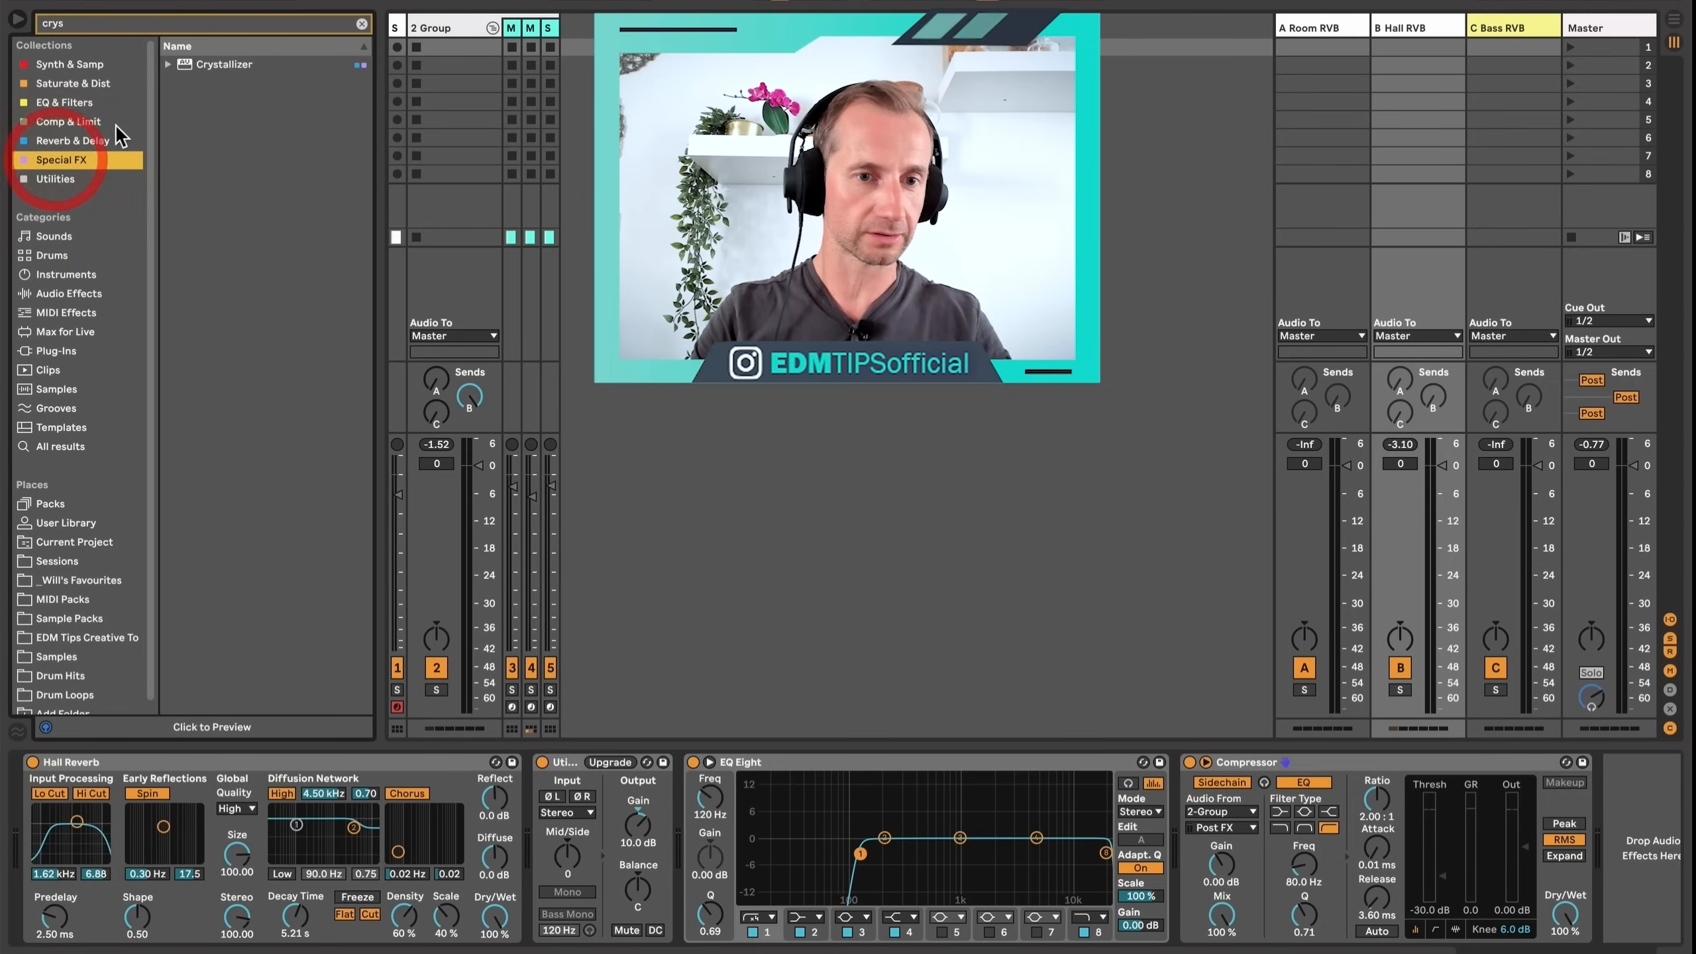
{"action": "left_click", "coordinate": [225, 65]}
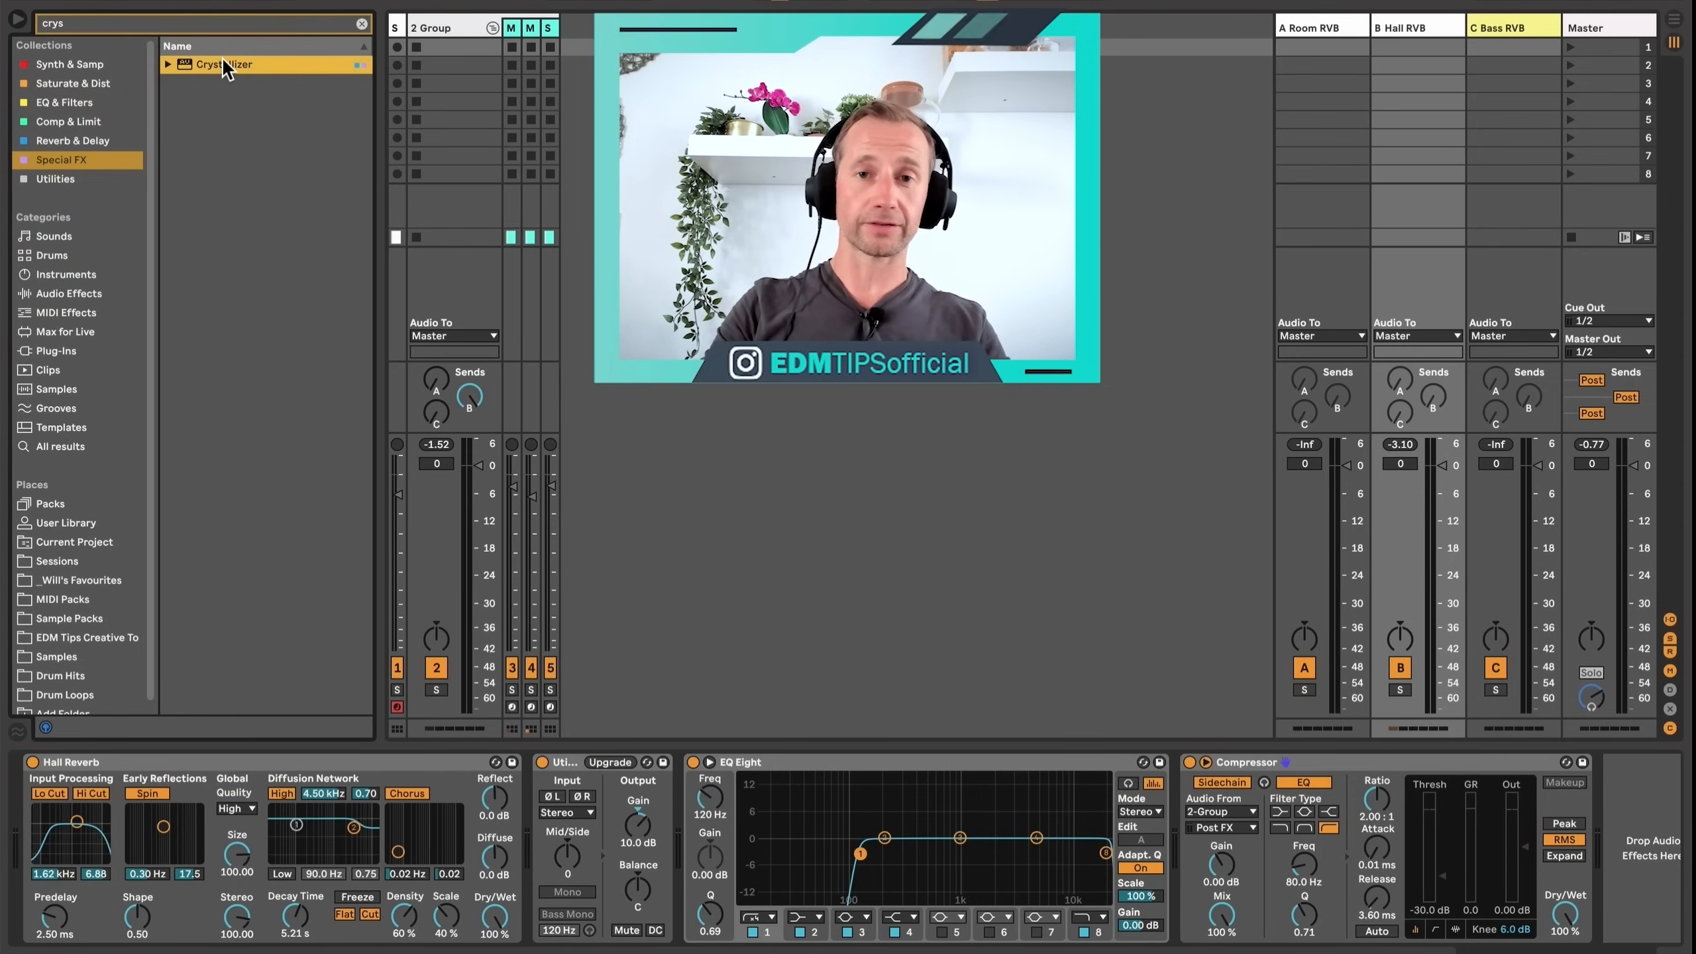
{"action": "left_click_drag", "start_coordinate": [897, 576], "coordinate": [1143, 772]}
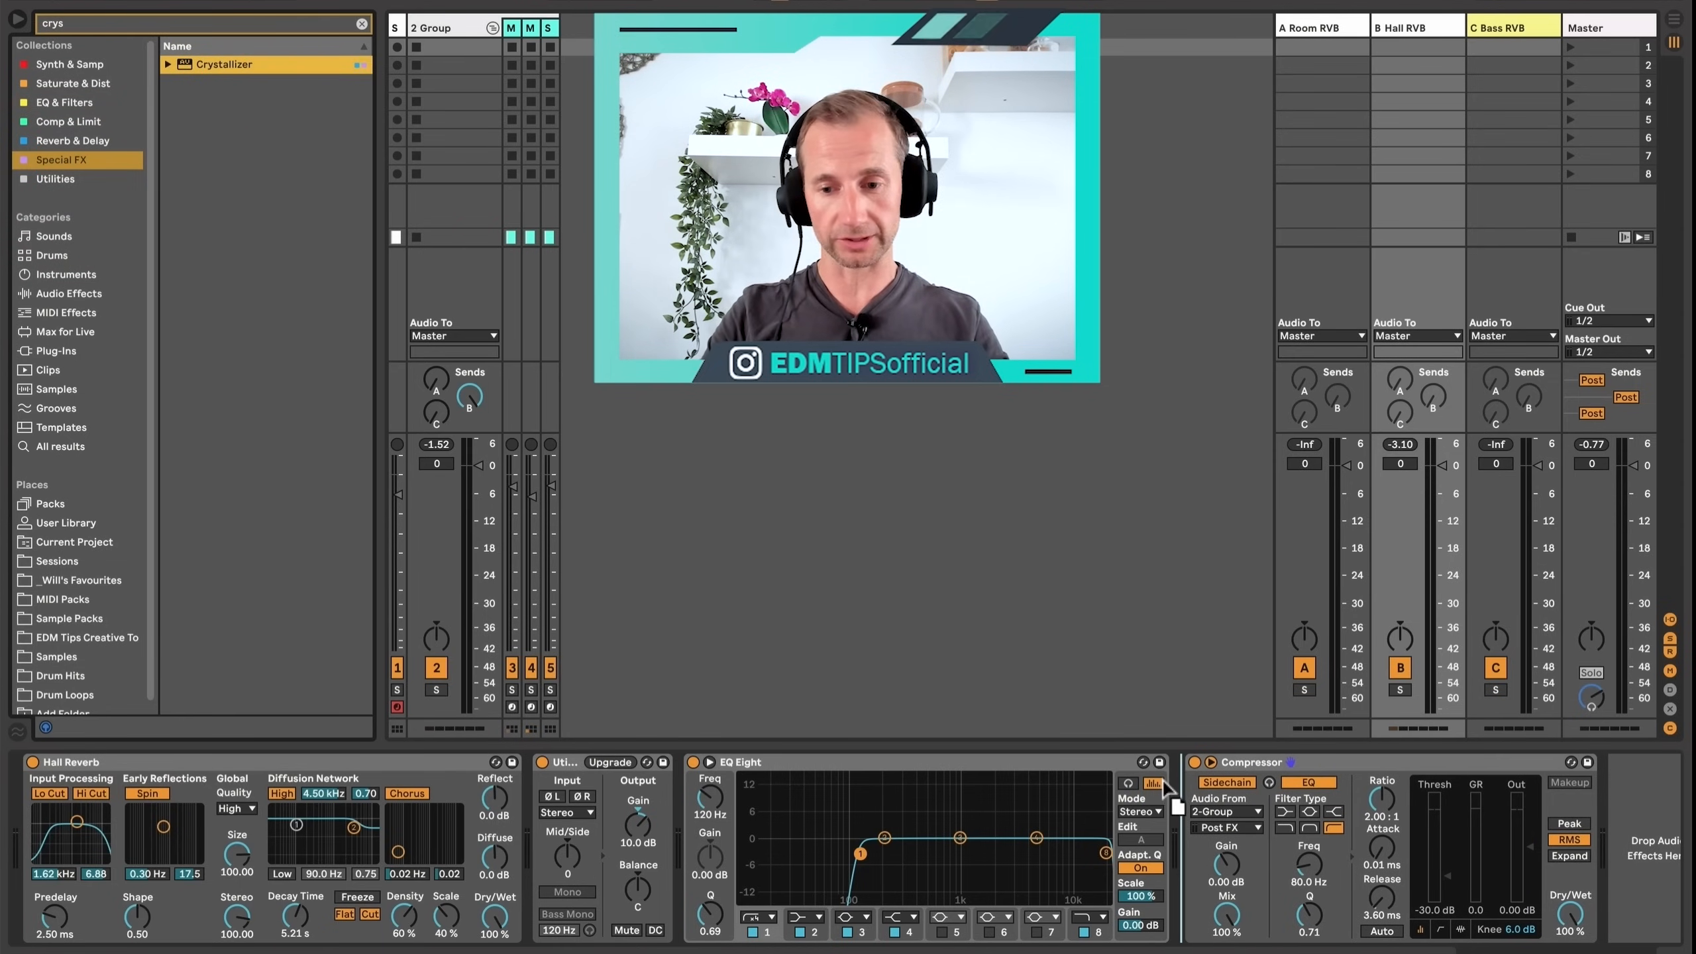
{"action": "left_click_drag", "start_coordinate": [1272, 787], "coordinate": [1598, 816]}
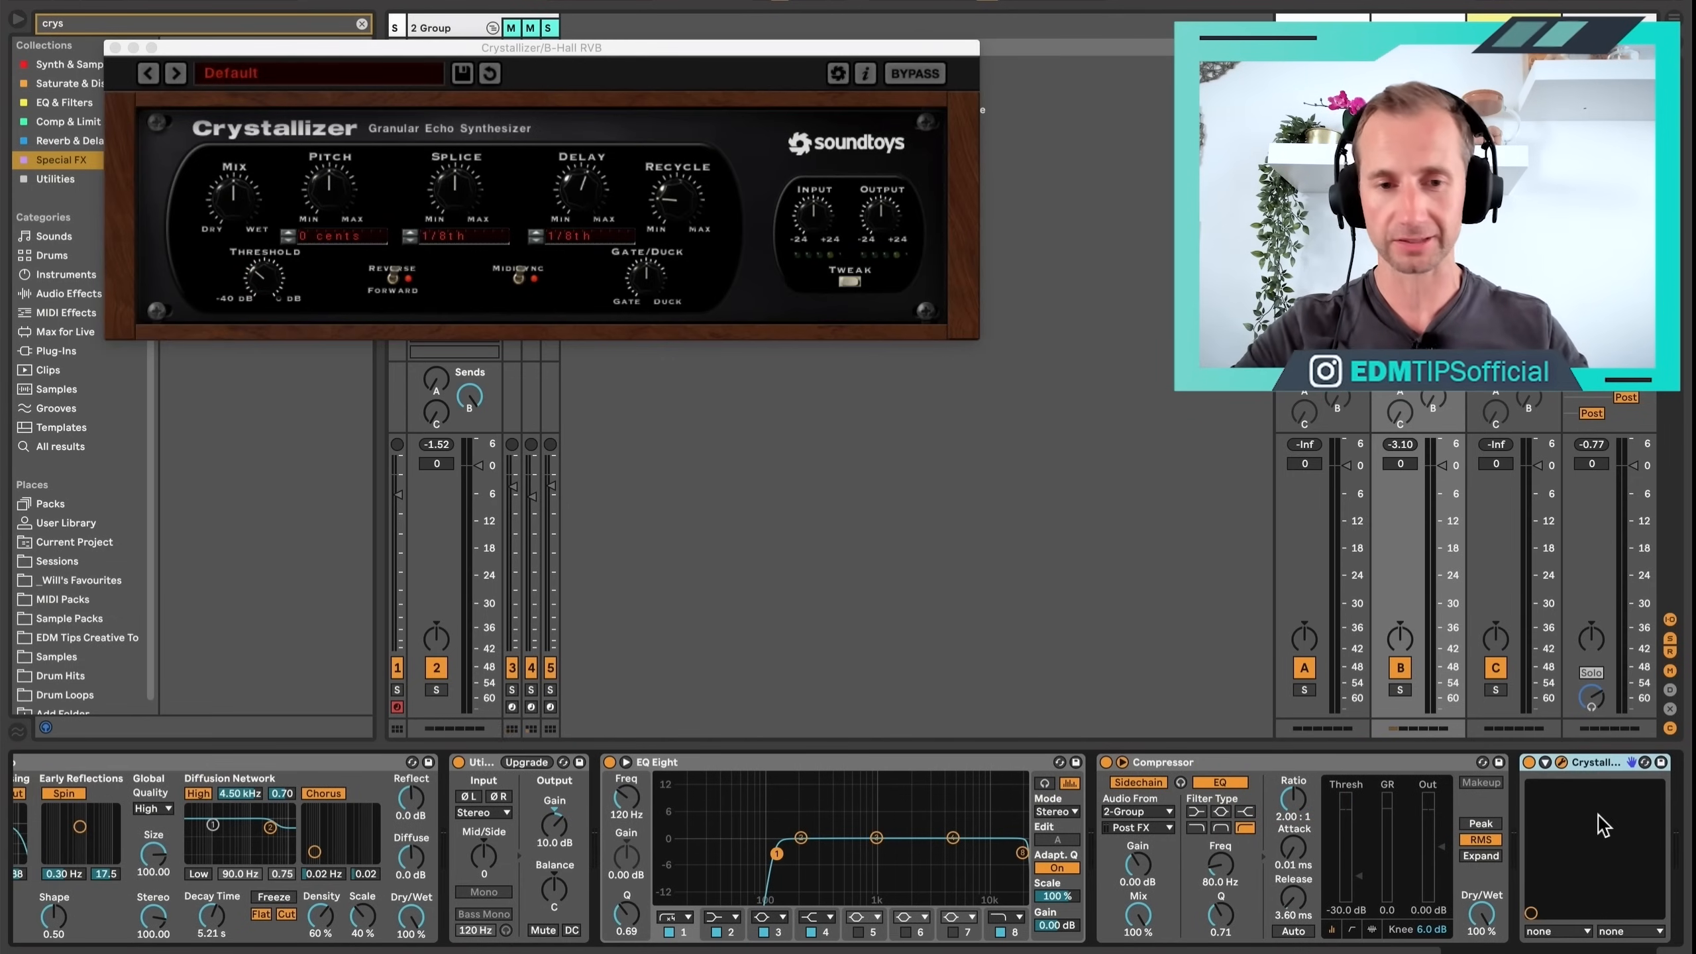
Turn Crystallizer's Mix fully wet and play the chords through it.
{"action": "left_click", "coordinate": [234, 215]}
{"action": "left_click_drag", "start_coordinate": [232, 206], "coordinate": [239, 80]}
{"action": "key", "text": "space"}
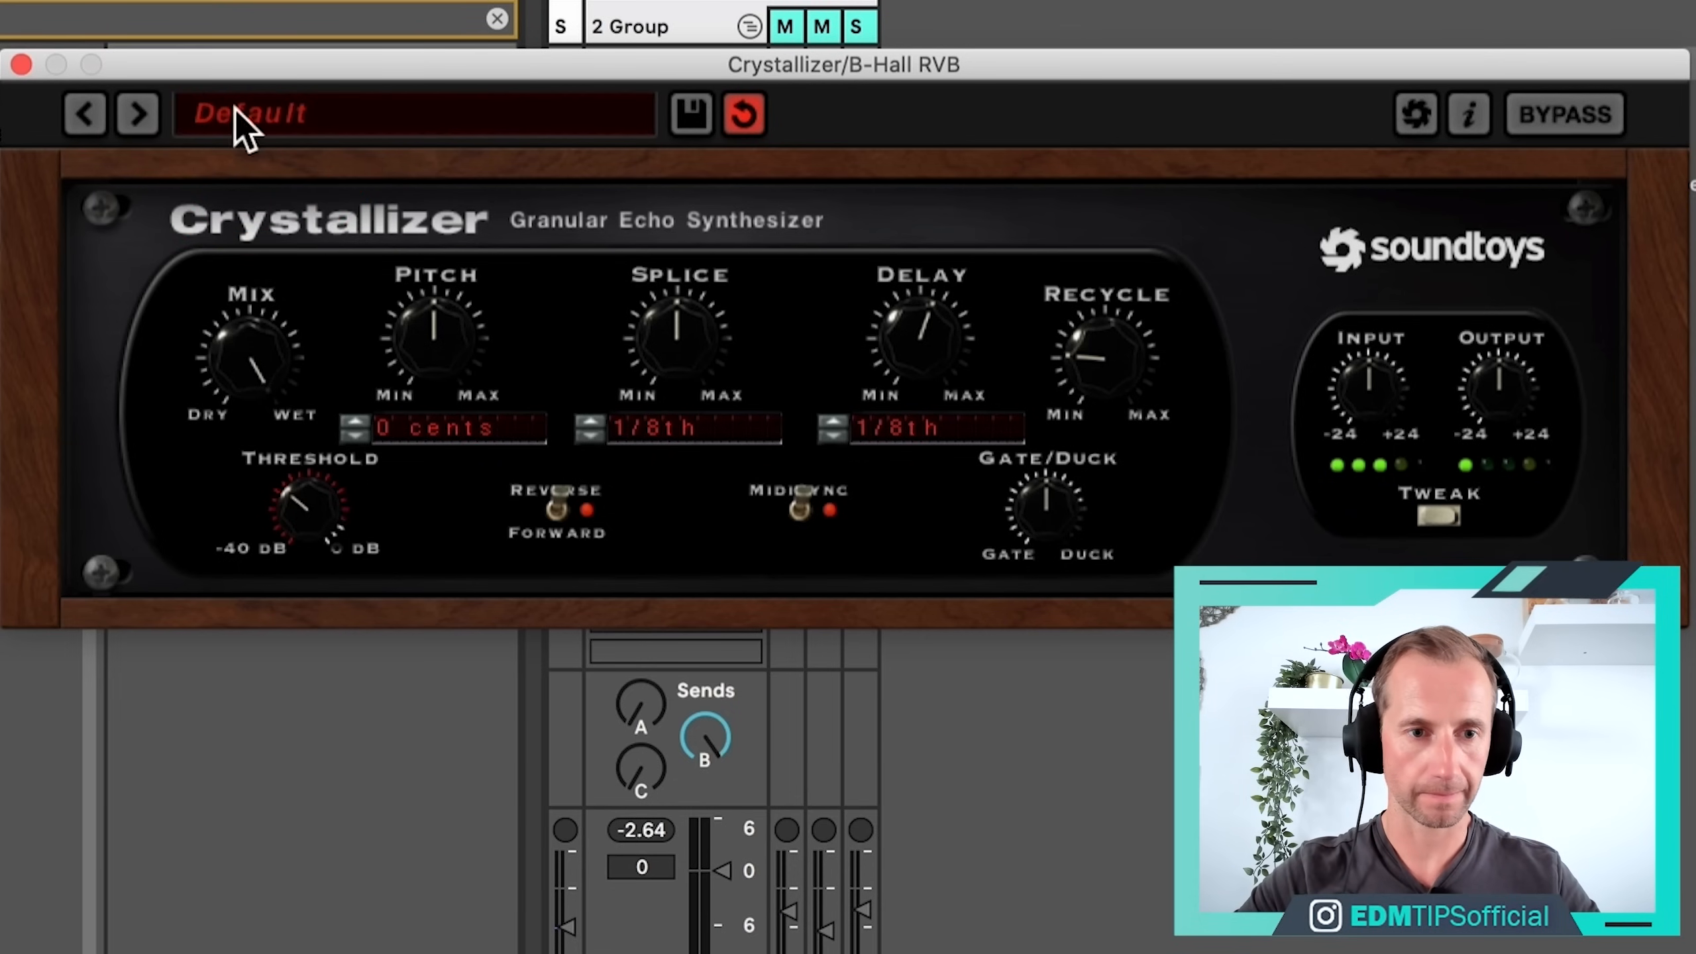
Audition Crystallizer's Accordian Crystals preset with the Mix about halfway, and settle on the Crystal Builder preset.
{"action": "left_click", "coordinate": [137, 114]}
{"action": "left_click_drag", "start_coordinate": [252, 351], "coordinate": [281, 569]}
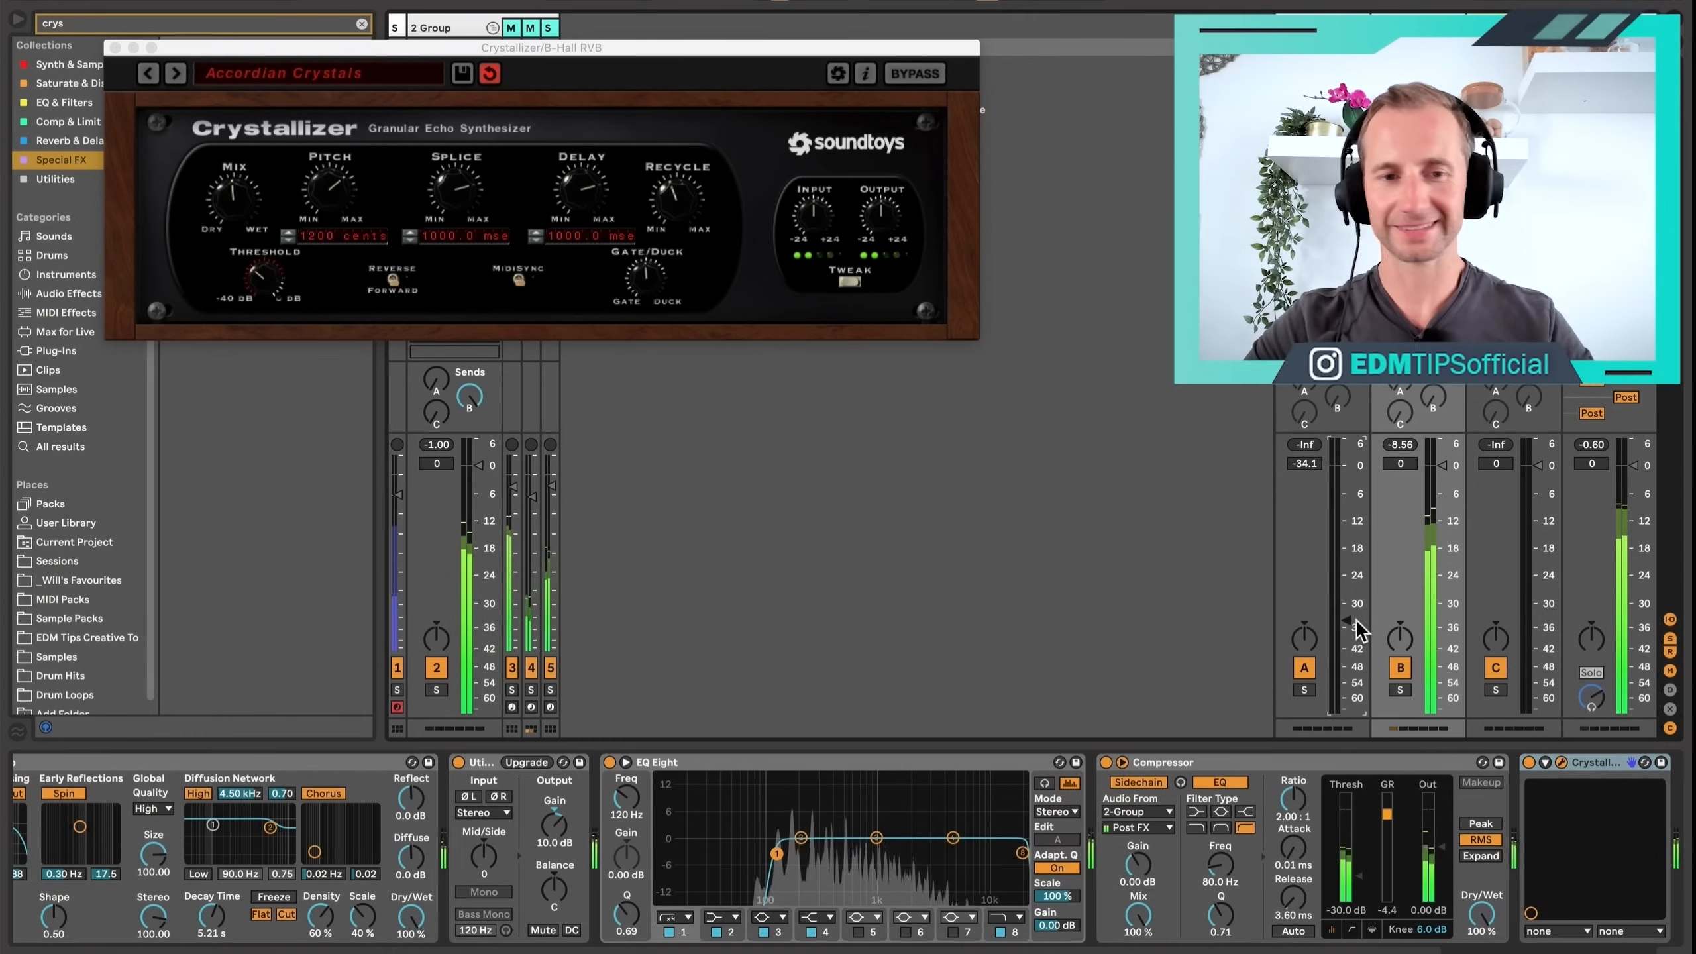
{"action": "left_click", "coordinate": [175, 73]}
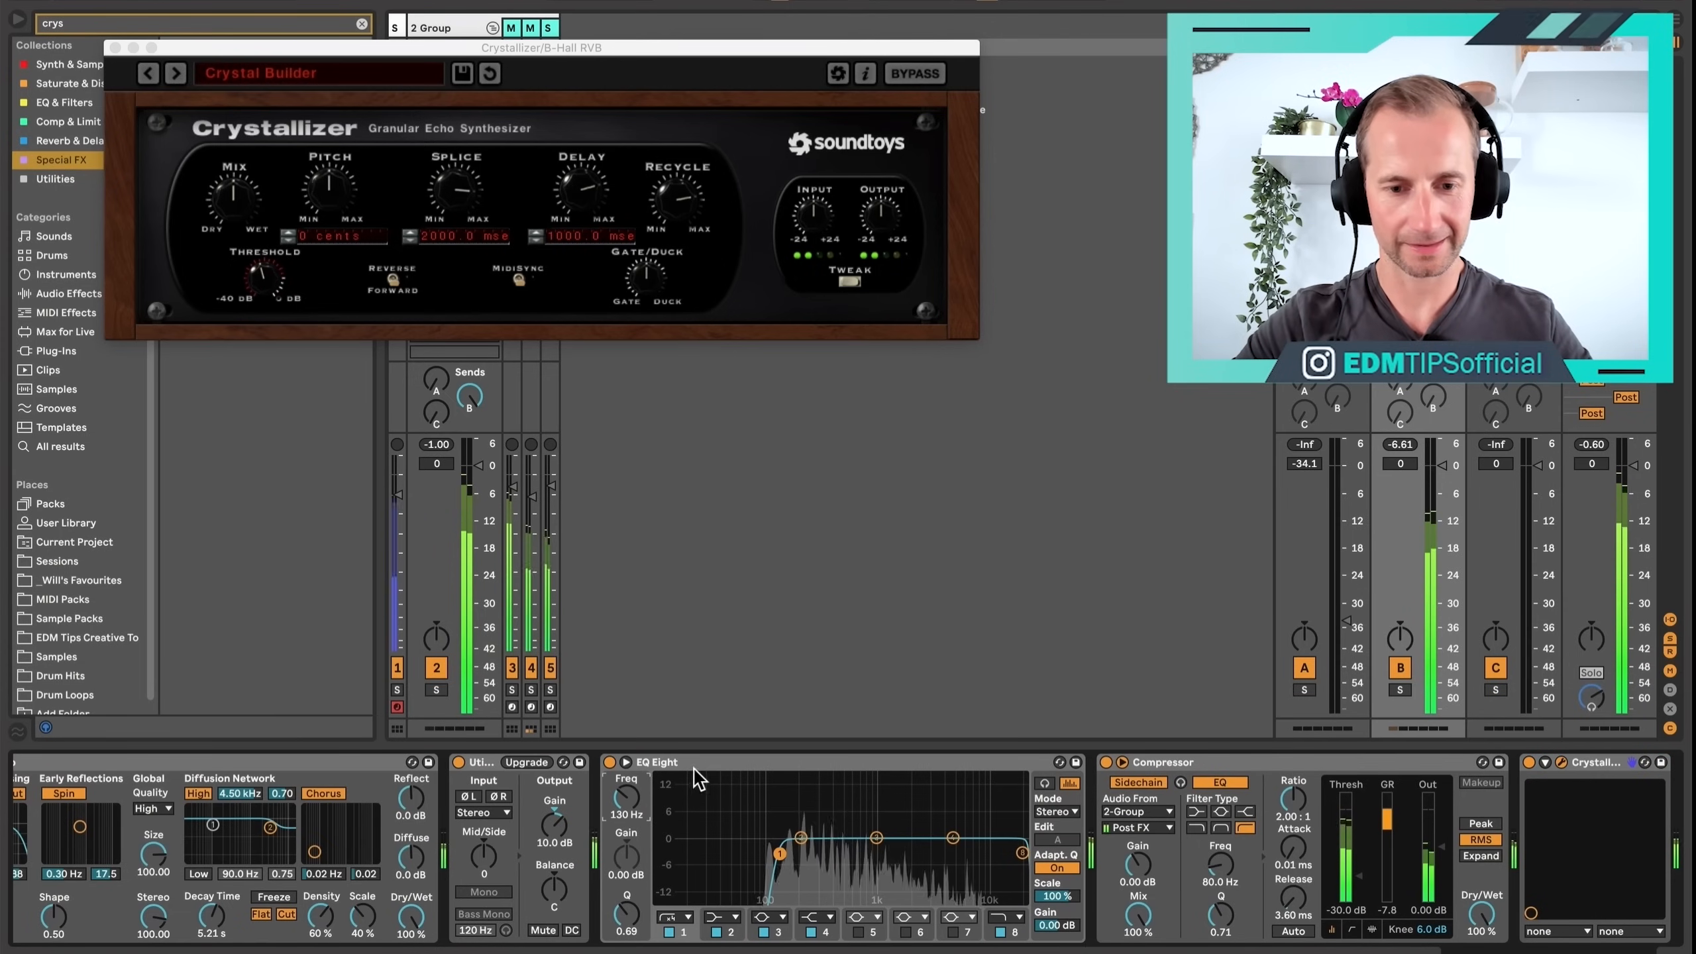
Move EQ Eight after Crystallizer and set its band 1 low cut to 225 Hz, comparing the B return off and on.
{"action": "mouse_move", "coordinate": [696, 765]}
{"action": "left_mouse_down"}
{"action": "mouse_move", "coordinate": [1675, 816]}
{"action": "mouse_move", "coordinate": [1636, 795]}
{"action": "left_mouse_up"}
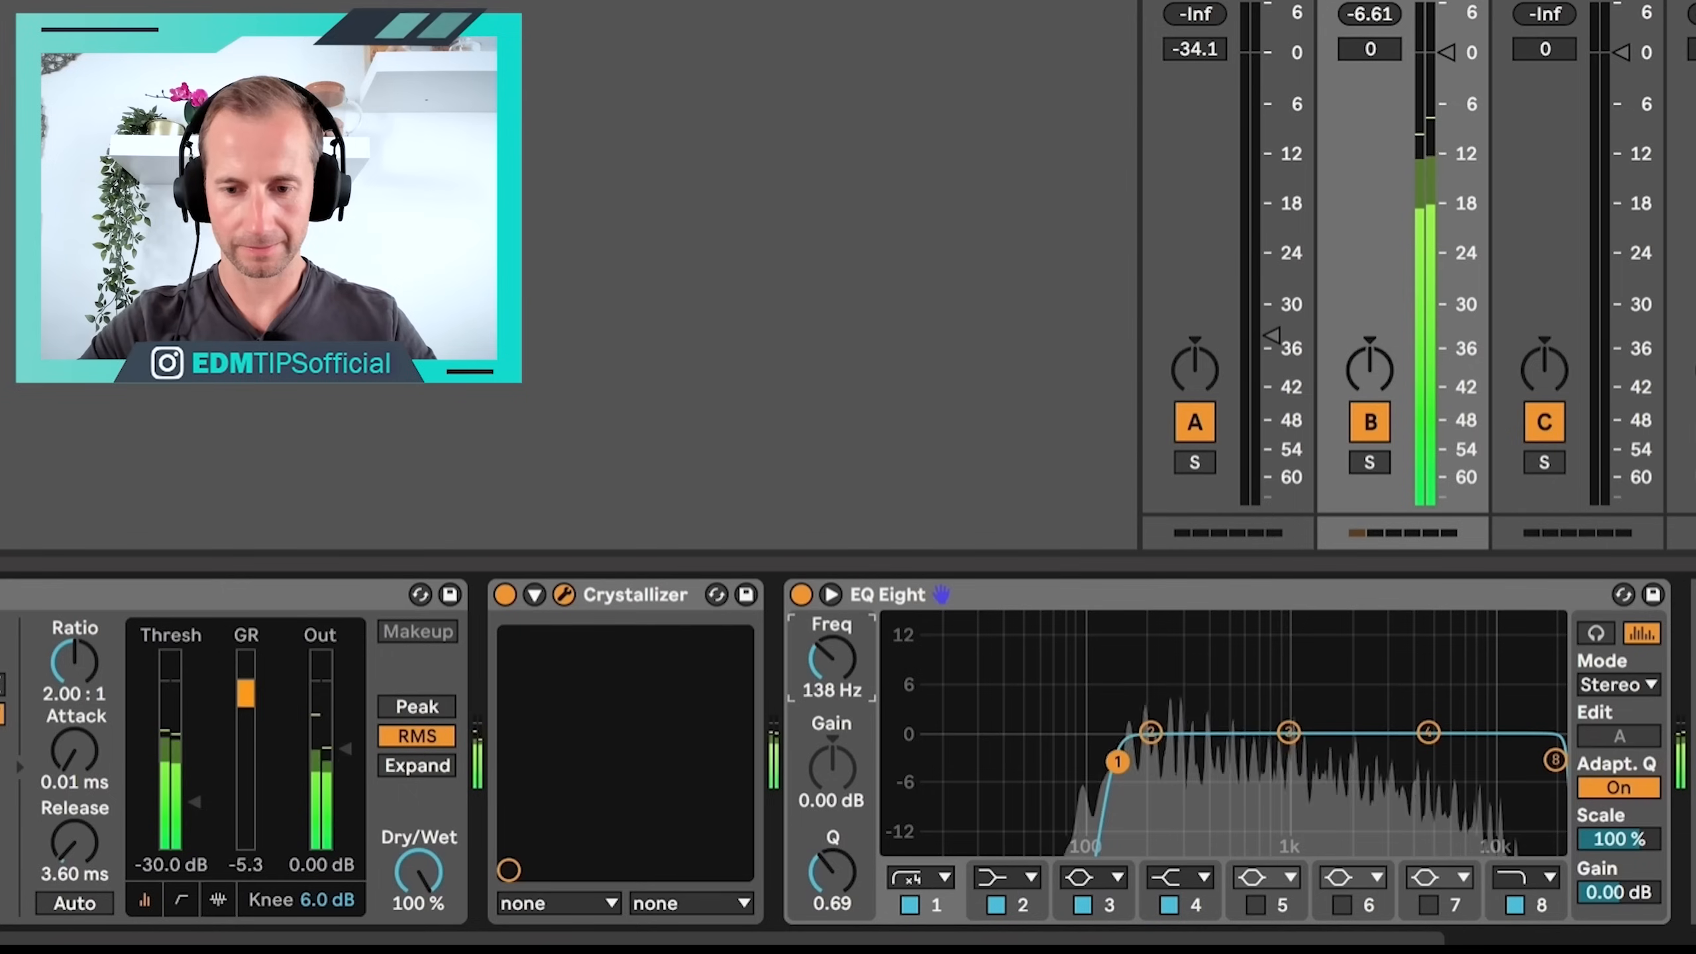
{"action": "left_click_drag", "start_coordinate": [849, 660], "coordinate": [850, 634]}
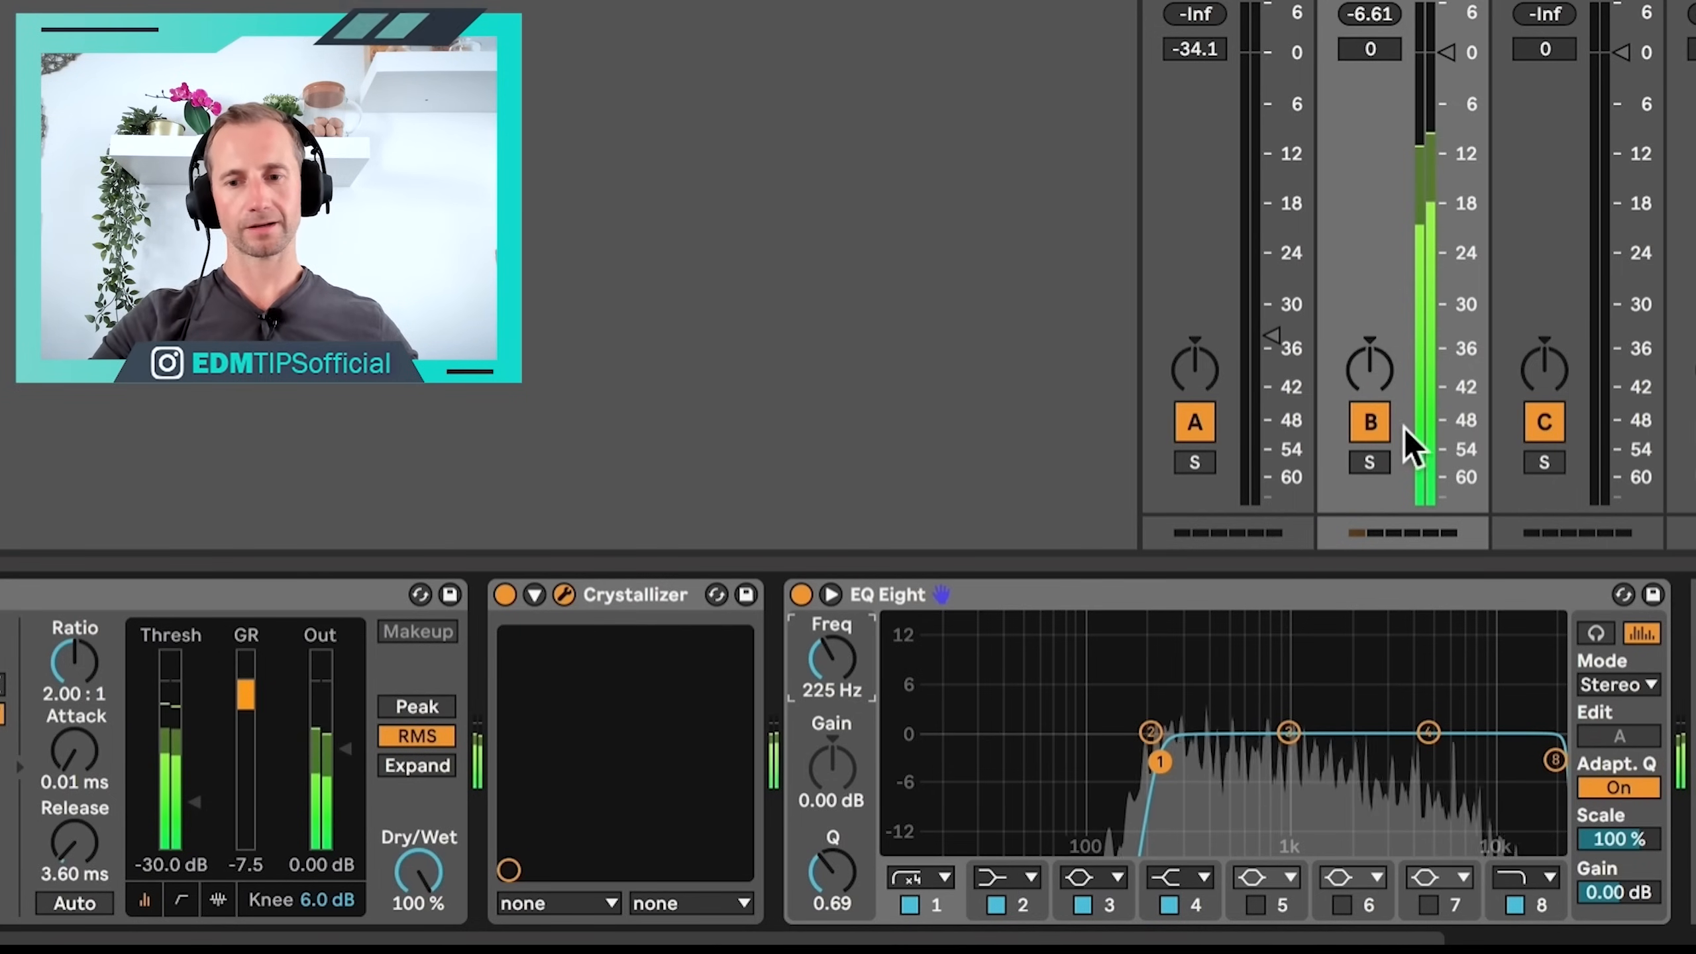
{"action": "left_click", "coordinate": [1380, 424]}
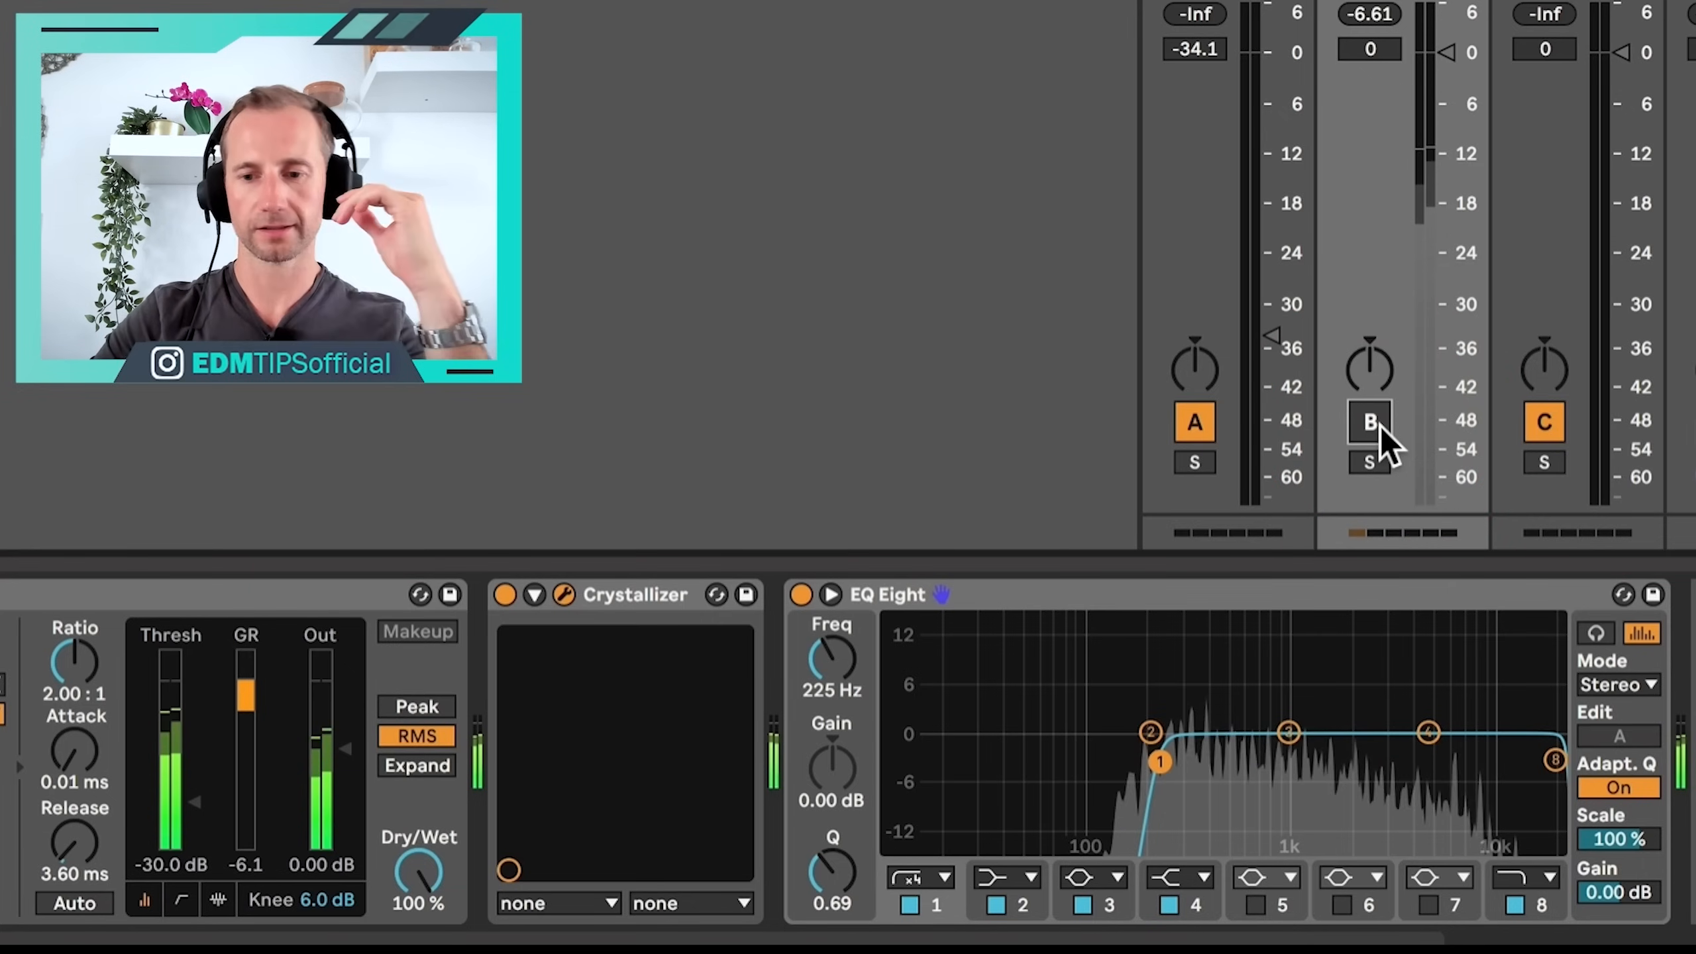
{"action": "left_click", "coordinate": [1379, 424]}
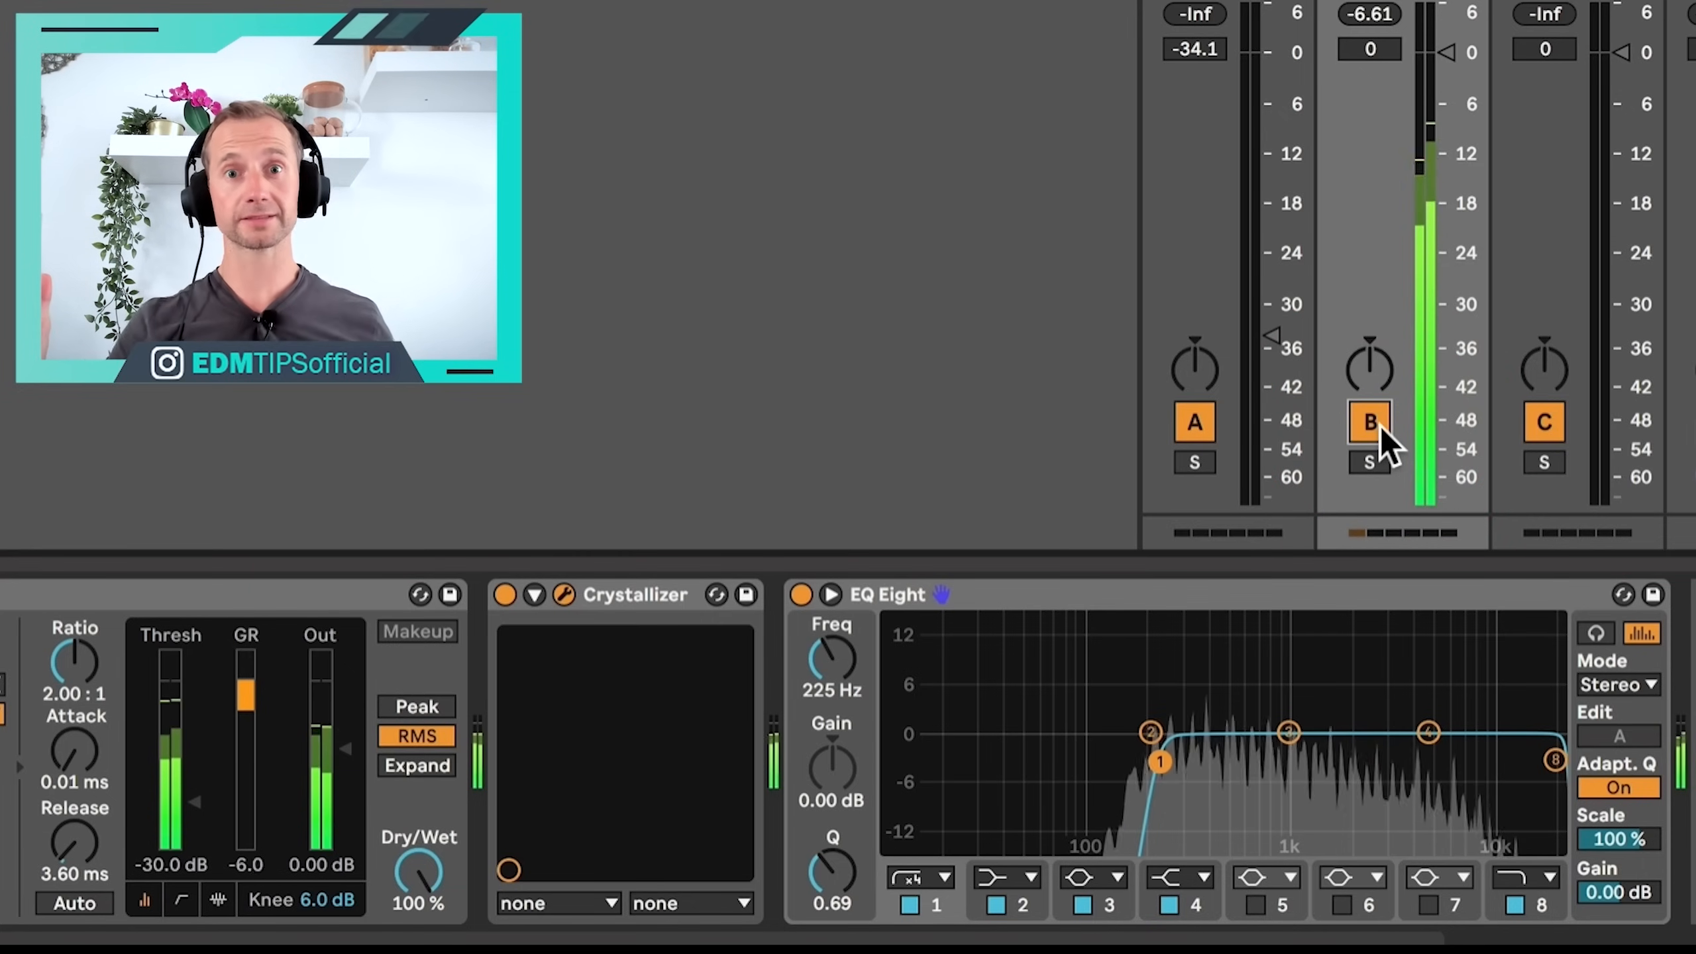